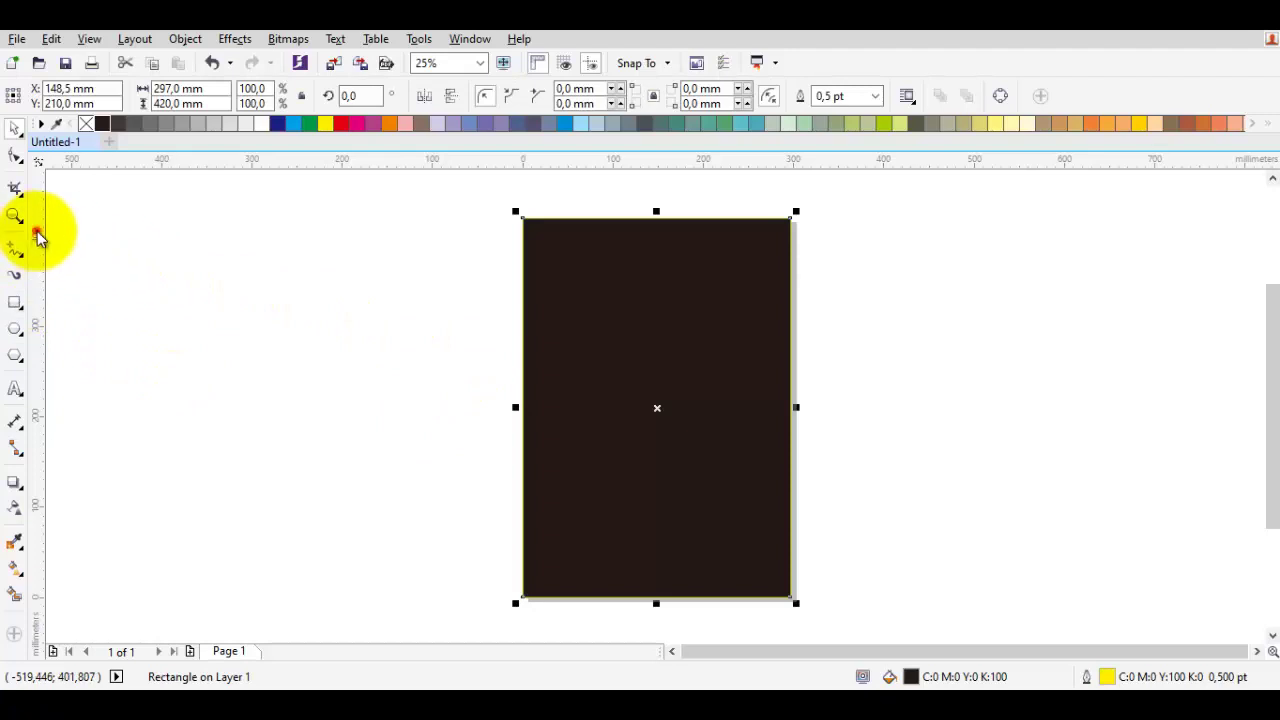
# Delete the black rectangle covering the page
pyautogui.click(729, 400)
pyautogui.press('Delete')
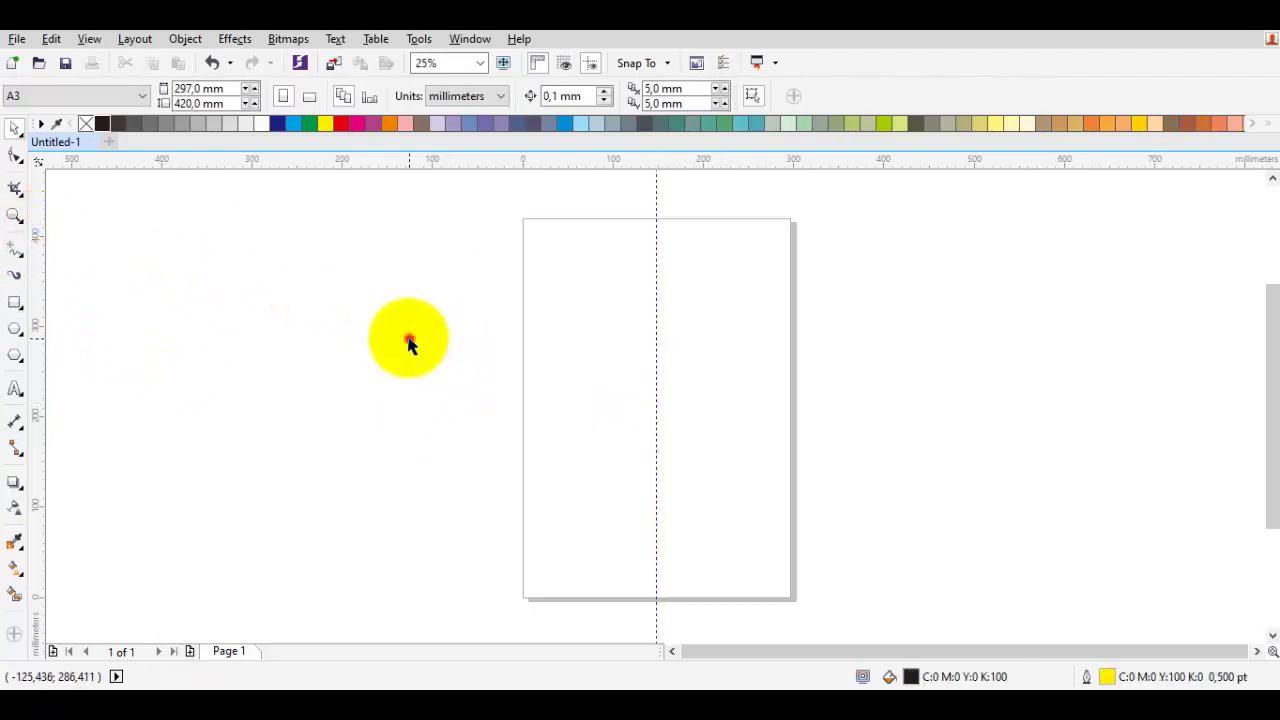
pyautogui.click(89, 40)
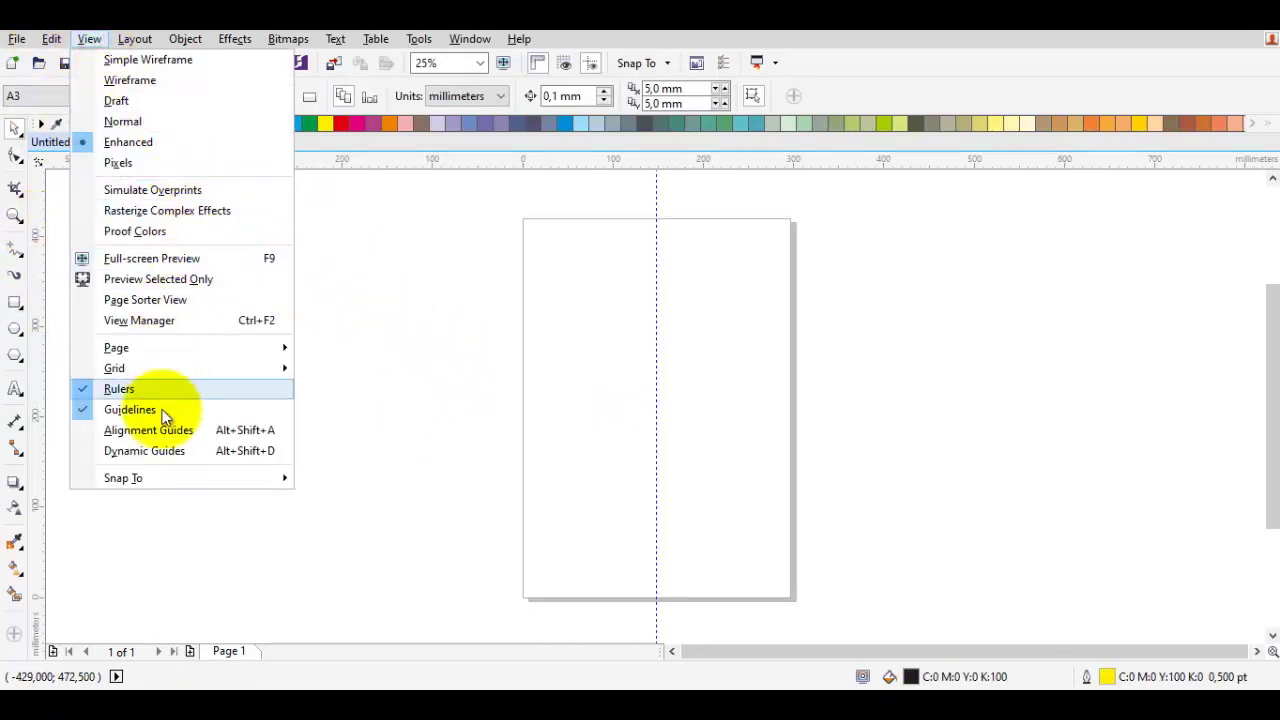
pyautogui.moveTo(184, 478)
pyautogui.click(351, 540)
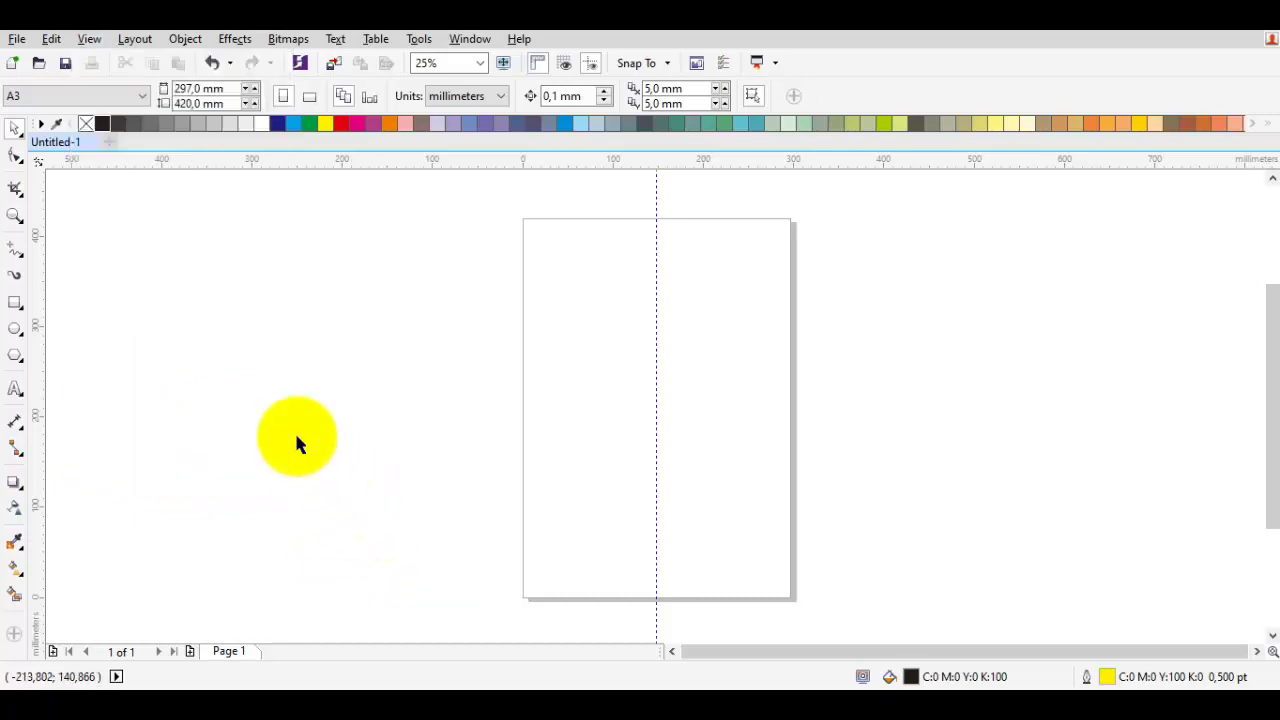
pyautogui.scroll(4, 709, 343)
pyautogui.press('F5')
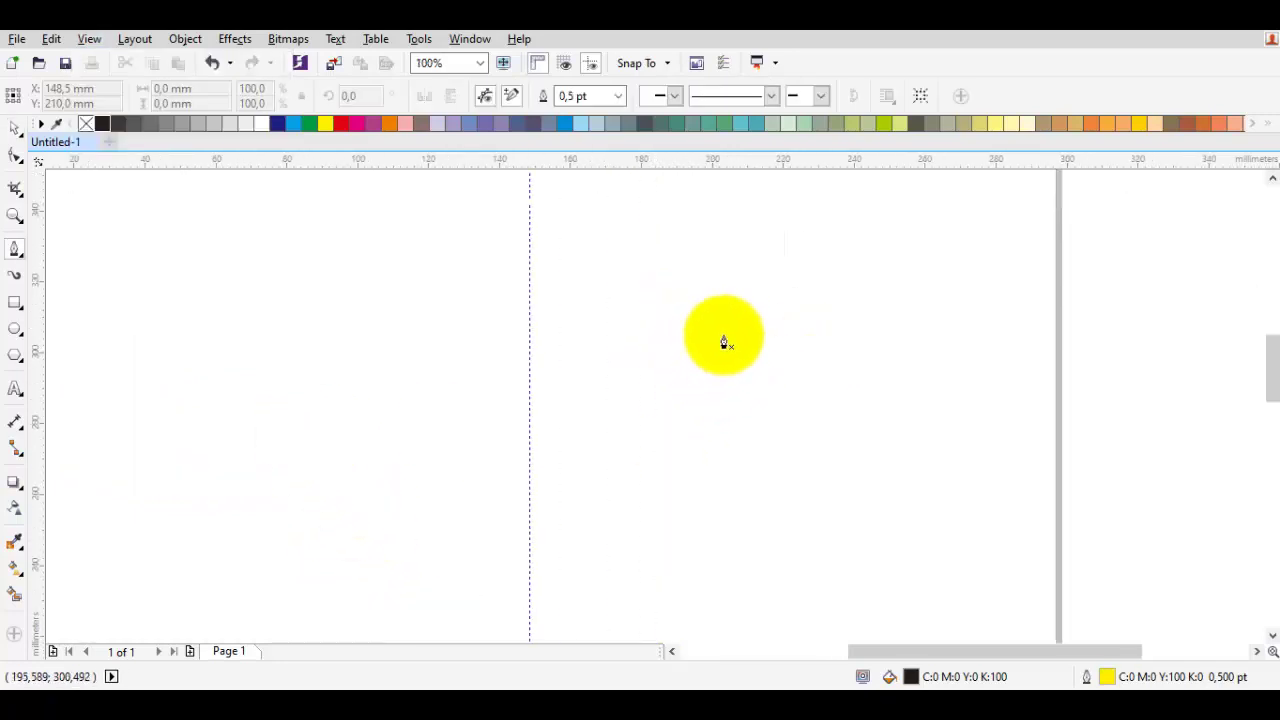
pyautogui.scroll(2, 480, 389)
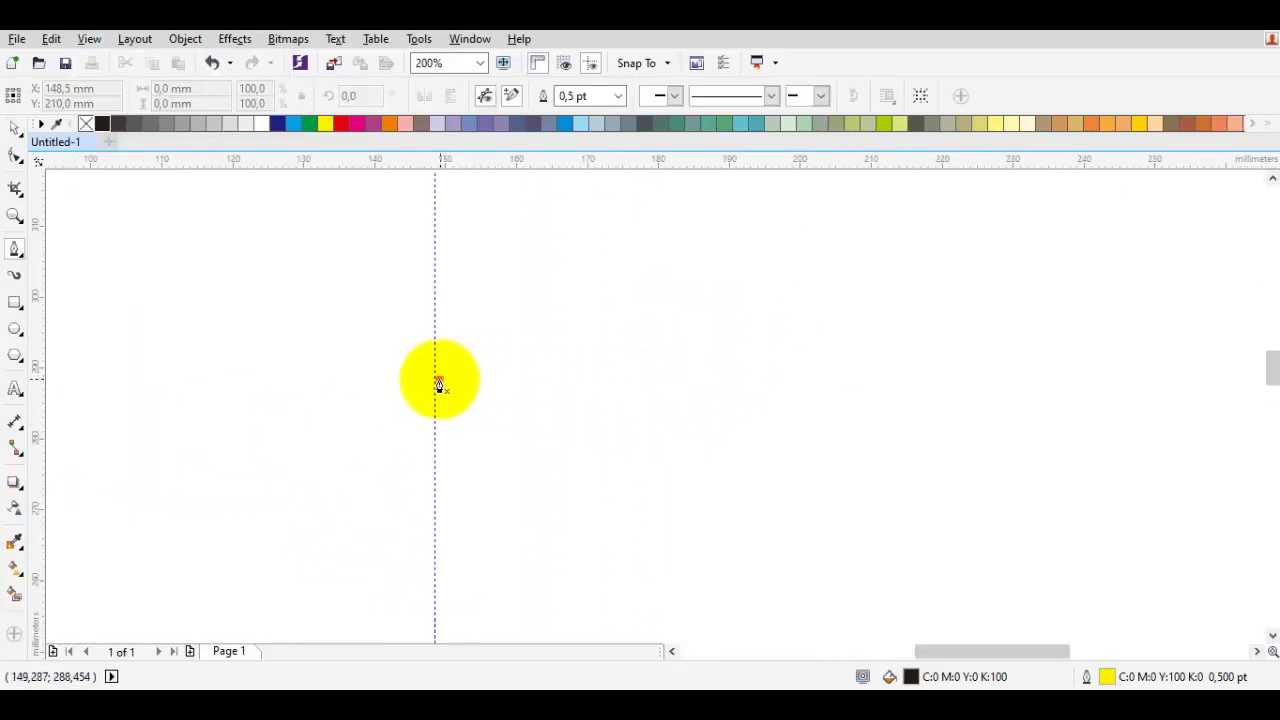
pyautogui.moveTo(435, 379); pyautogui.dragTo(521, 379)
pyautogui.moveTo(600, 530); pyautogui.dragTo(462, 480)
pyautogui.press('Escape')
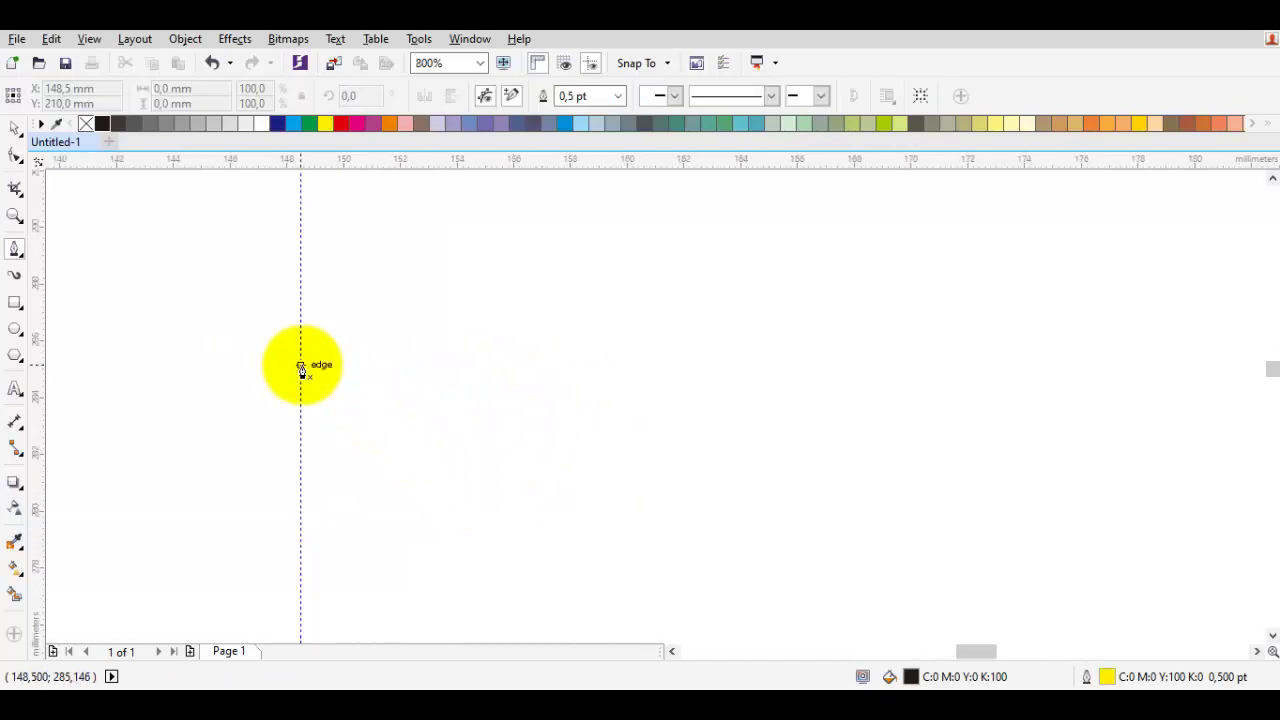
# Draw a closed, curved brow shape about 35 mm by 17 mm with the Pen tool, starting on the vertical guideline
pyautogui.moveTo(381, 371); pyautogui.dragTo(382, 368)
pyautogui.click(434, 486)
pyautogui.scroll(-2, 597, 377)
pyautogui.moveTo(640, 280); pyautogui.dragTo(737, 228)
pyautogui.click(812, 398)
pyautogui.moveTo(640, 328); pyautogui.dragTo(664, 325)
pyautogui.moveTo(395, 508); pyautogui.dragTo(364, 519)
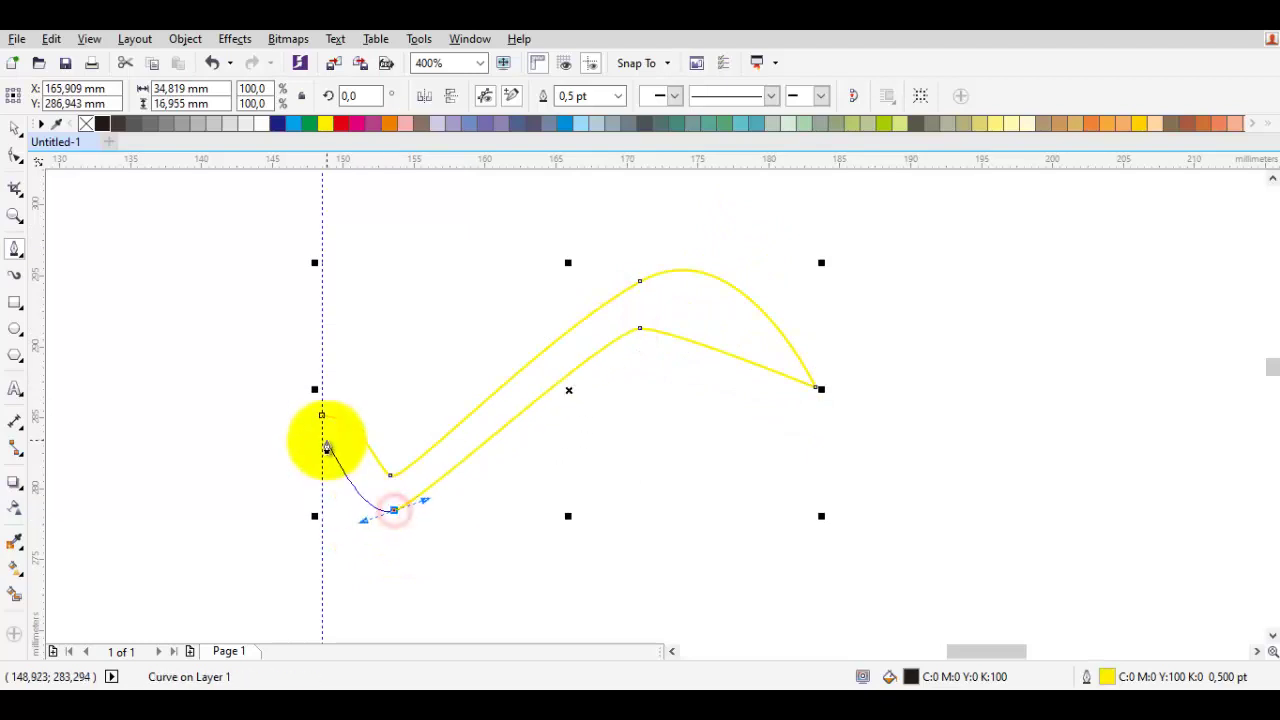
pyautogui.scroll(2, 327, 441)
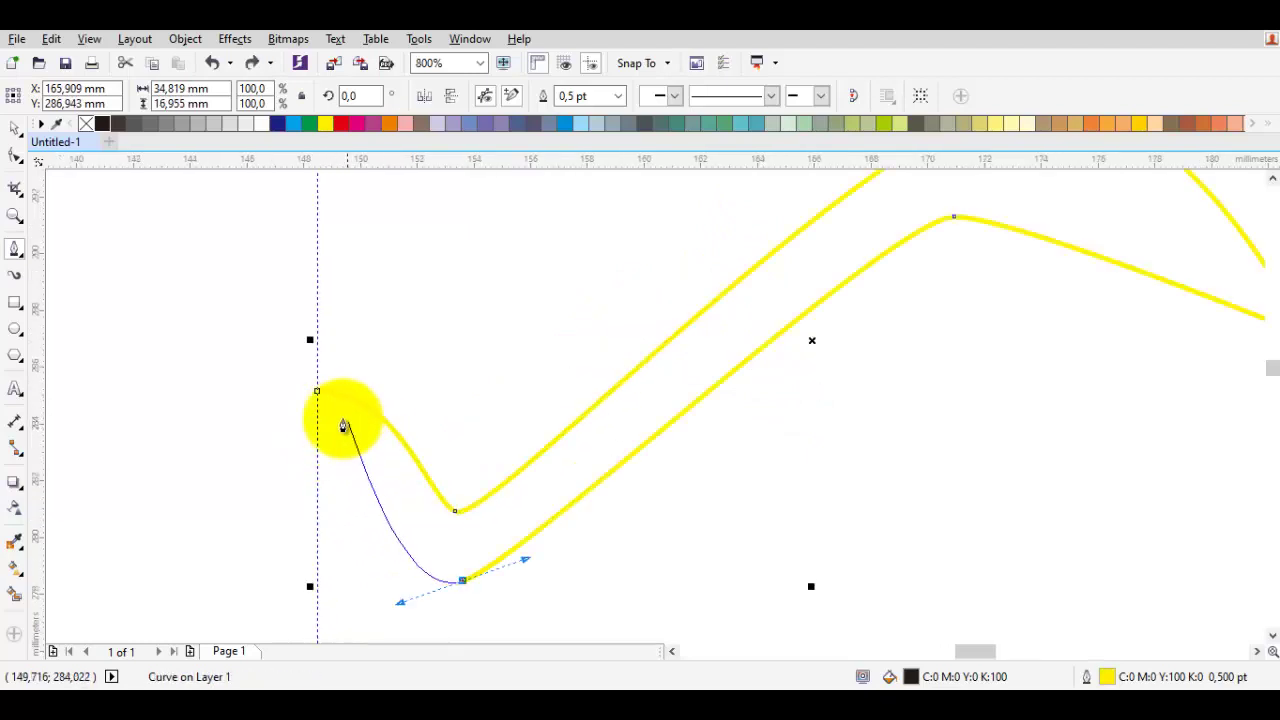
pyautogui.moveTo(318, 393); pyautogui.dragTo(503, 523)
pyautogui.hscroll(3, 543, 509)
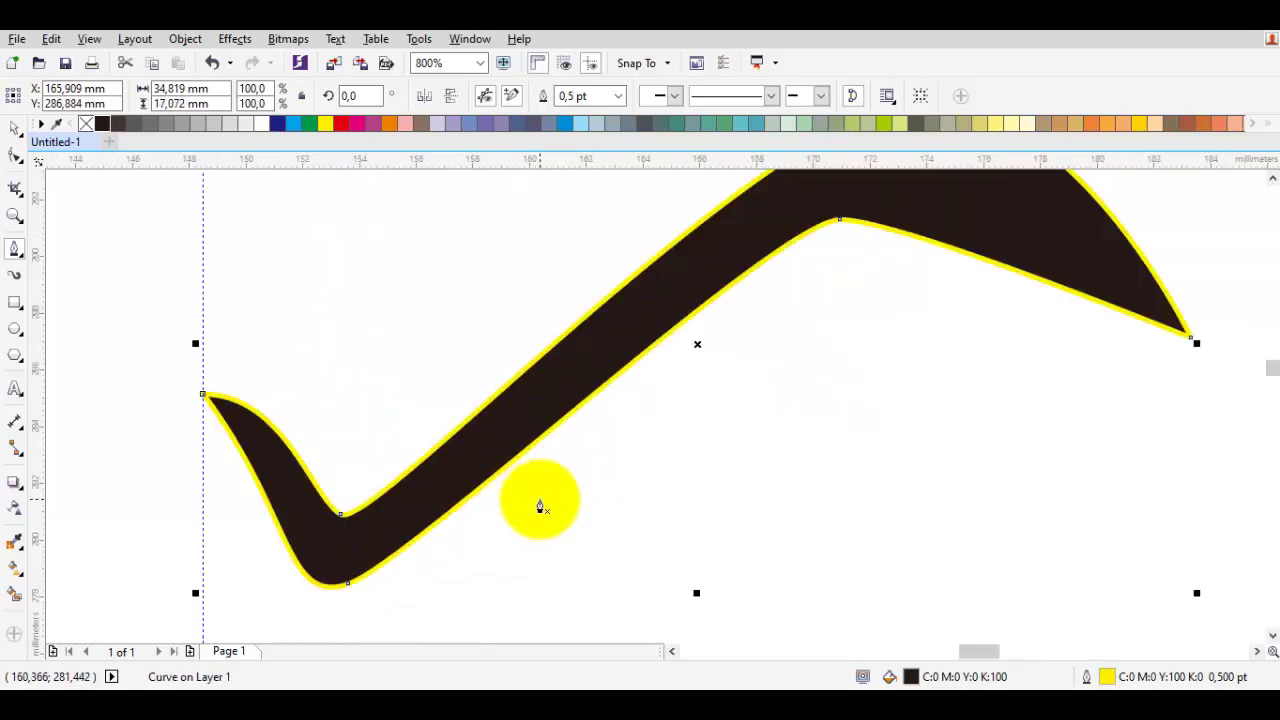
# Draw a closed rounded eye-socket shape about 23 mm by 14 mm, overlapping the underside of the brow shape
pyautogui.press('Escape')
pyautogui.moveTo(374, 521); pyautogui.dragTo(406, 500)
pyautogui.moveTo(532, 550); pyautogui.dragTo(383, 546)
pyautogui.moveTo(506, 586); pyautogui.dragTo(635, 600)
pyautogui.moveTo(849, 247); pyautogui.dragTo(467, 380)
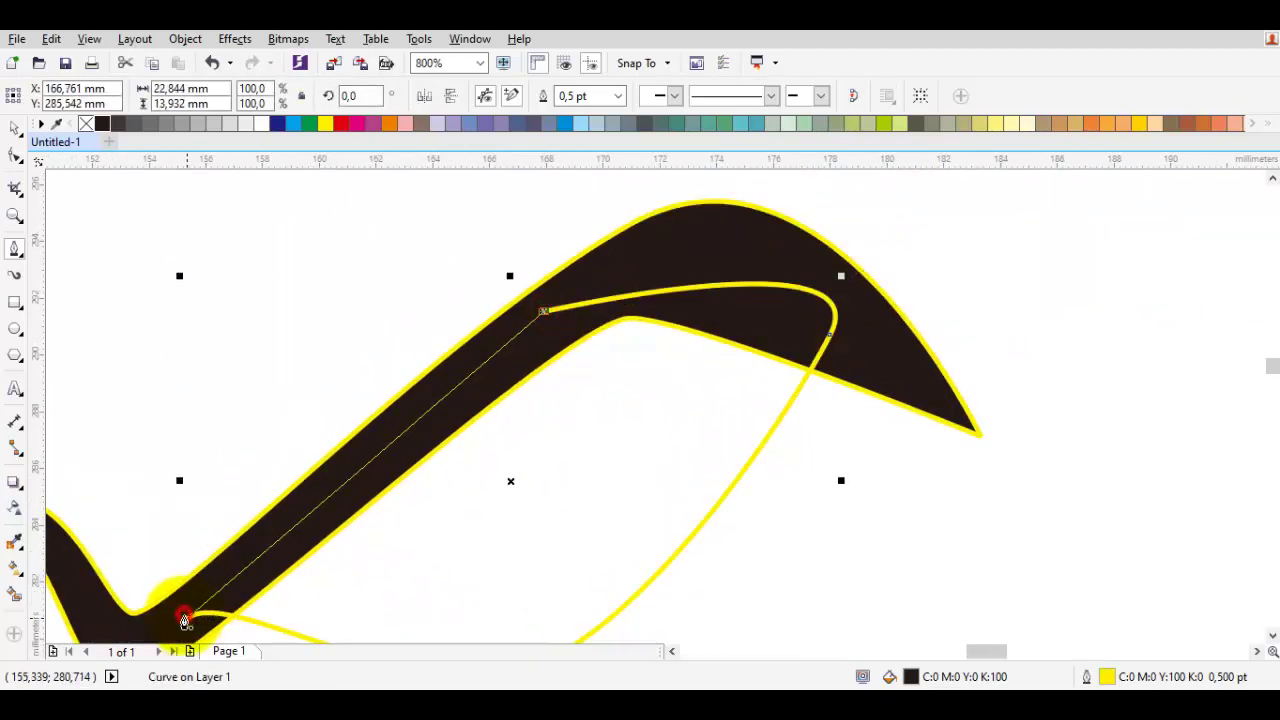
pyautogui.click(184, 620)
# Weld the rounded eye-socket shape to the brow shape
pyautogui.press('space')
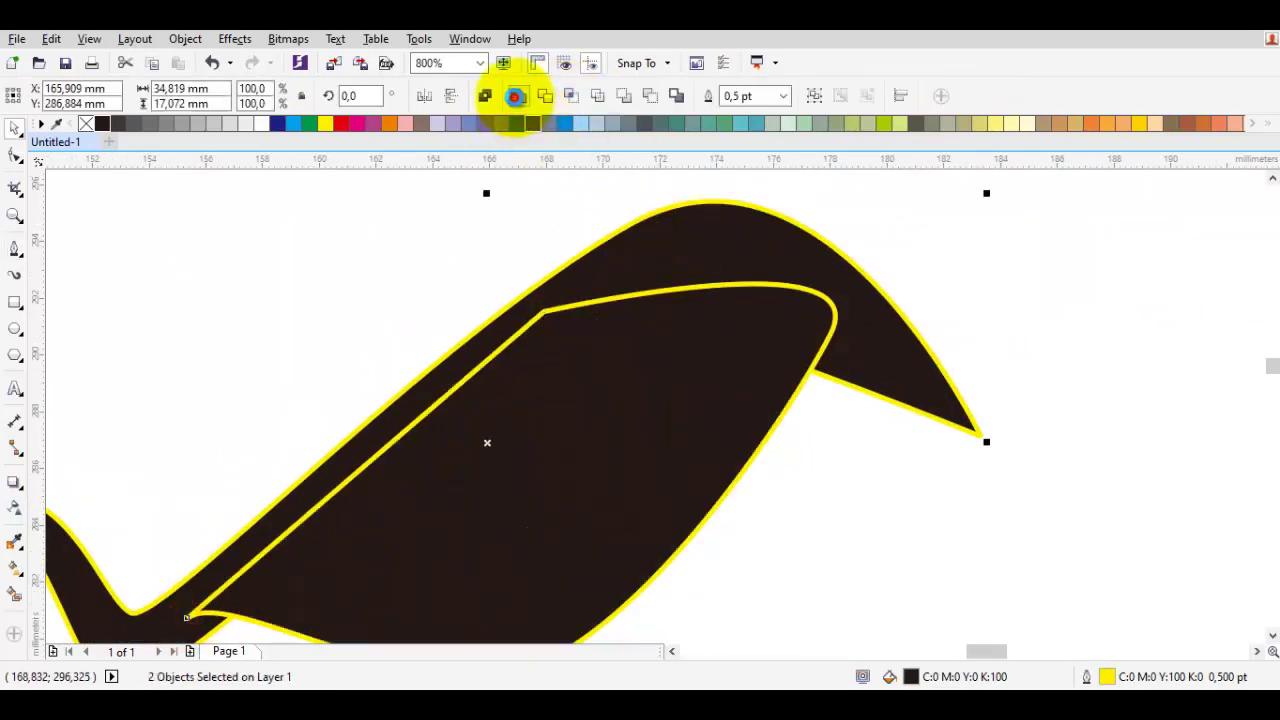
pyautogui.click(515, 96)
pyautogui.scroll(-2, 571, 523)
pyautogui.press('space')
# Draw a curved spike hanging from the shape's lower edge near its inner end and weld it to the brow
pyautogui.scroll(2, 566, 503)
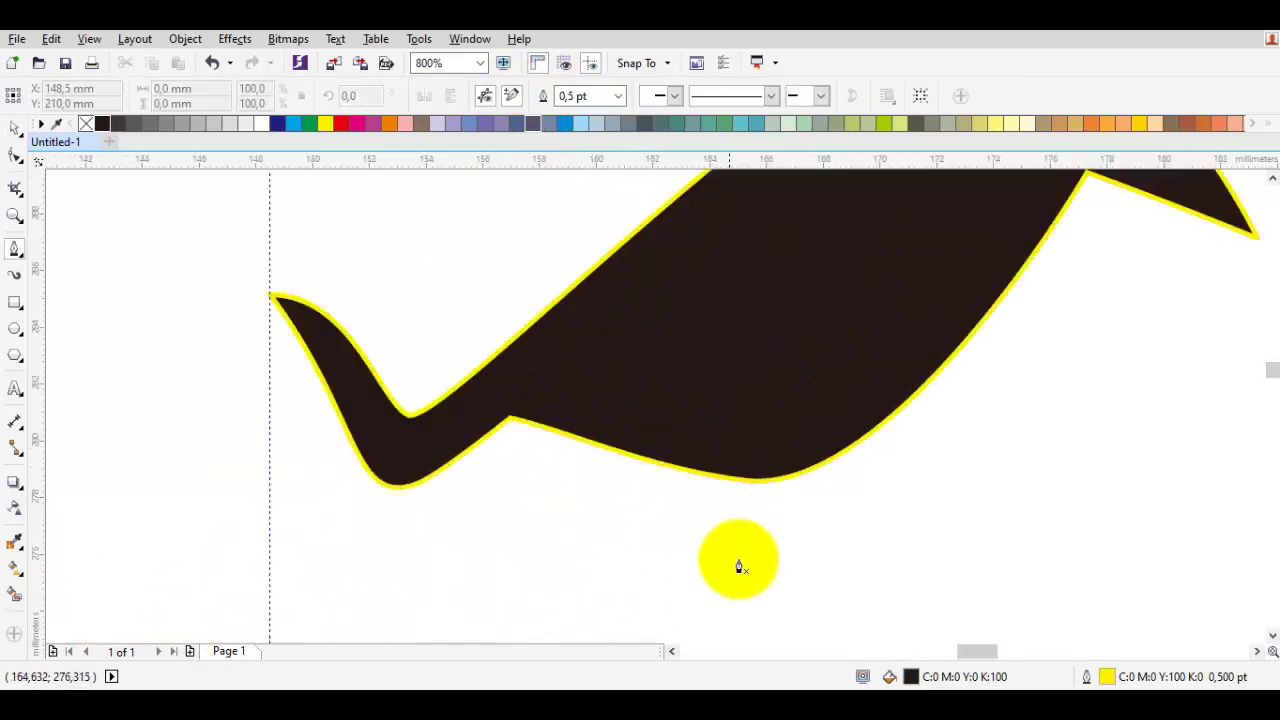
pyautogui.moveTo(748, 564); pyautogui.dragTo(628, 568)
pyautogui.click(448, 421)
pyautogui.click(536, 357)
pyautogui.moveTo(750, 564)
pyautogui.mouseDown()
pyautogui.moveTo(668, 541)
pyautogui.moveTo(691, 523)
pyautogui.mouseUp()
pyautogui.press('space')
pyautogui.click(515, 96)
pyautogui.press('space')
pyautogui.scroll(-2, 669, 397)
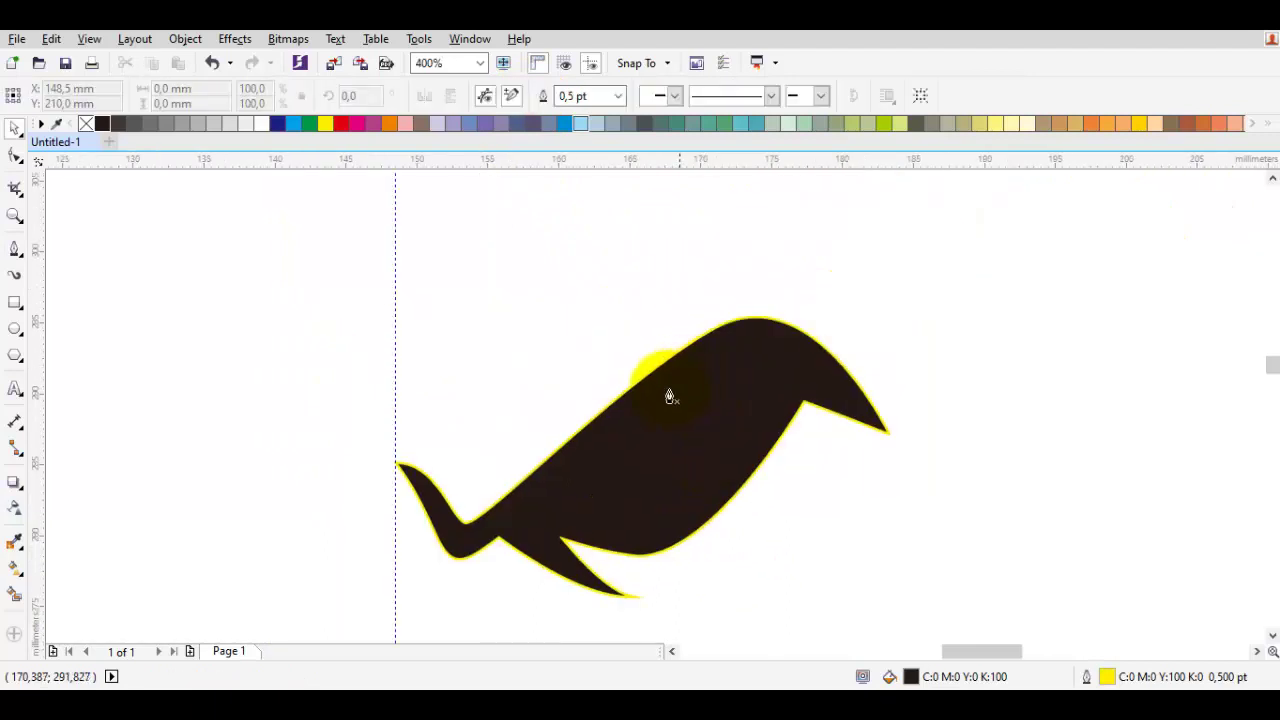
# Draw a small curved spike about 3.4 mm by 8 mm beneath the brow's outer tip and weld it on
pyautogui.scroll(2, 777, 414)
pyautogui.moveTo(672, 510); pyautogui.dragTo(771, 415)
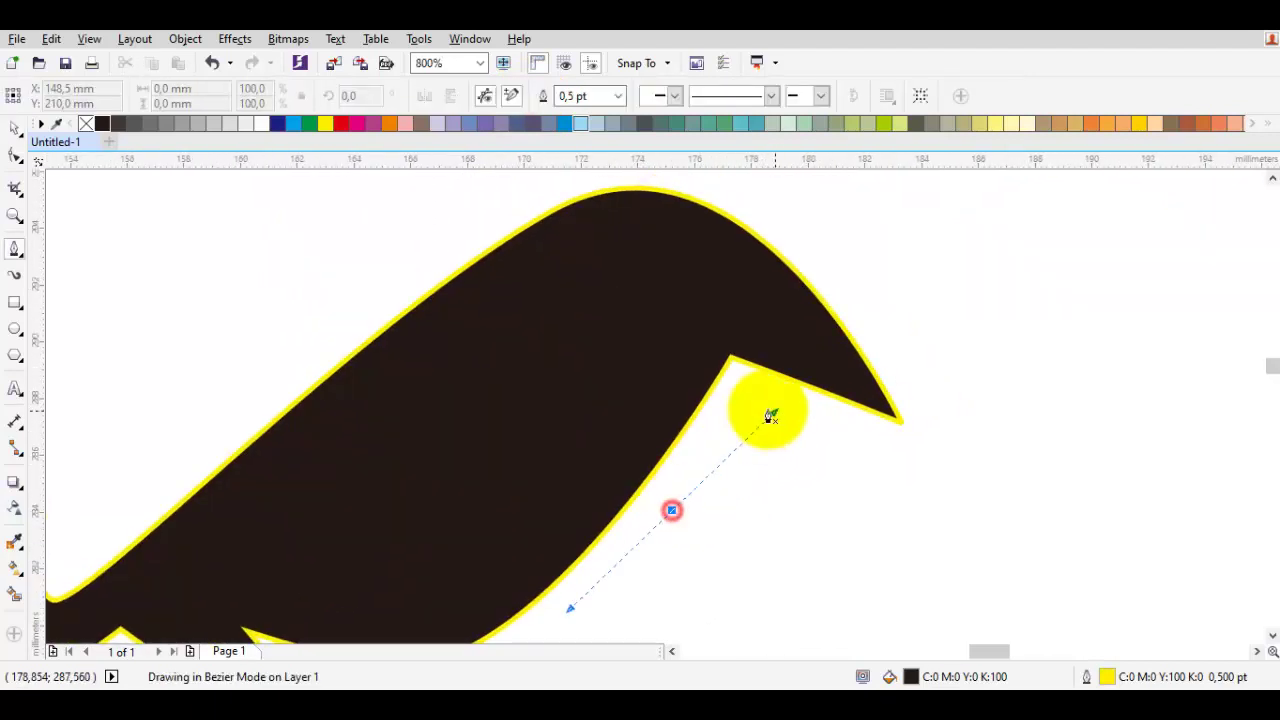
pyautogui.click(709, 291)
pyautogui.click(763, 285)
pyautogui.moveTo(672, 510); pyautogui.dragTo(771, 443)
pyautogui.press('space')
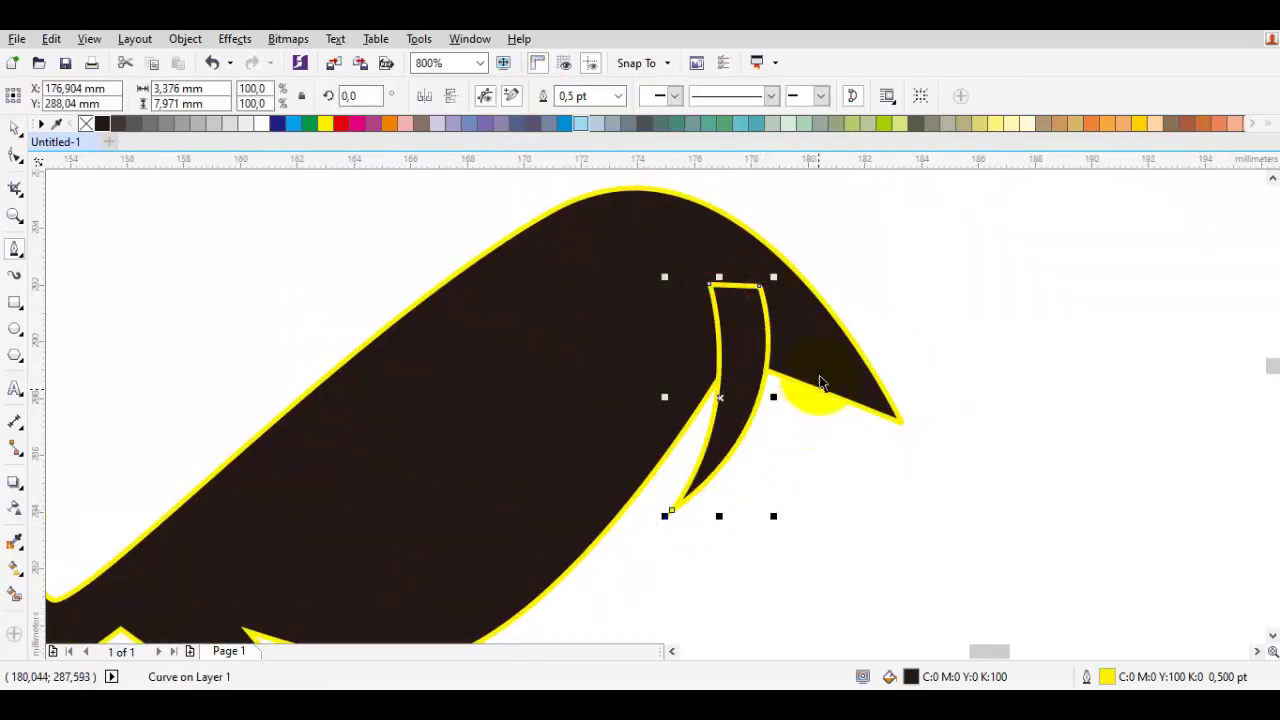
pyautogui.keyDown('shift'); pyautogui.click(820, 380); pyautogui.keyUp('shift')
pyautogui.click(519, 97)
pyautogui.scroll(-2, 830, 289)
pyautogui.click(866, 290)
# Draw a long thin spike rising along the brow's upper edge and weld it to the shape
pyautogui.scroll(2, 704, 402)
pyautogui.scroll(-2, 688, 392)
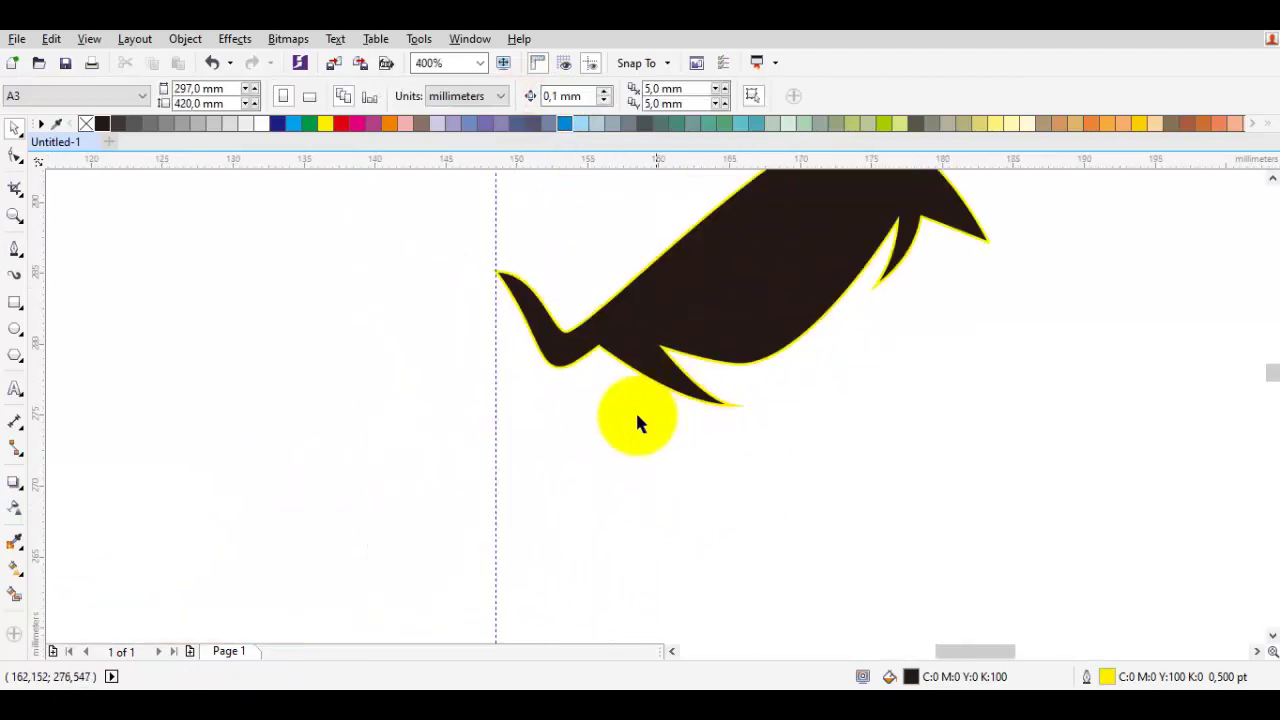
pyautogui.scroll(1, 622, 400)
pyautogui.scroll(1, 595, 405)
pyautogui.press('space')
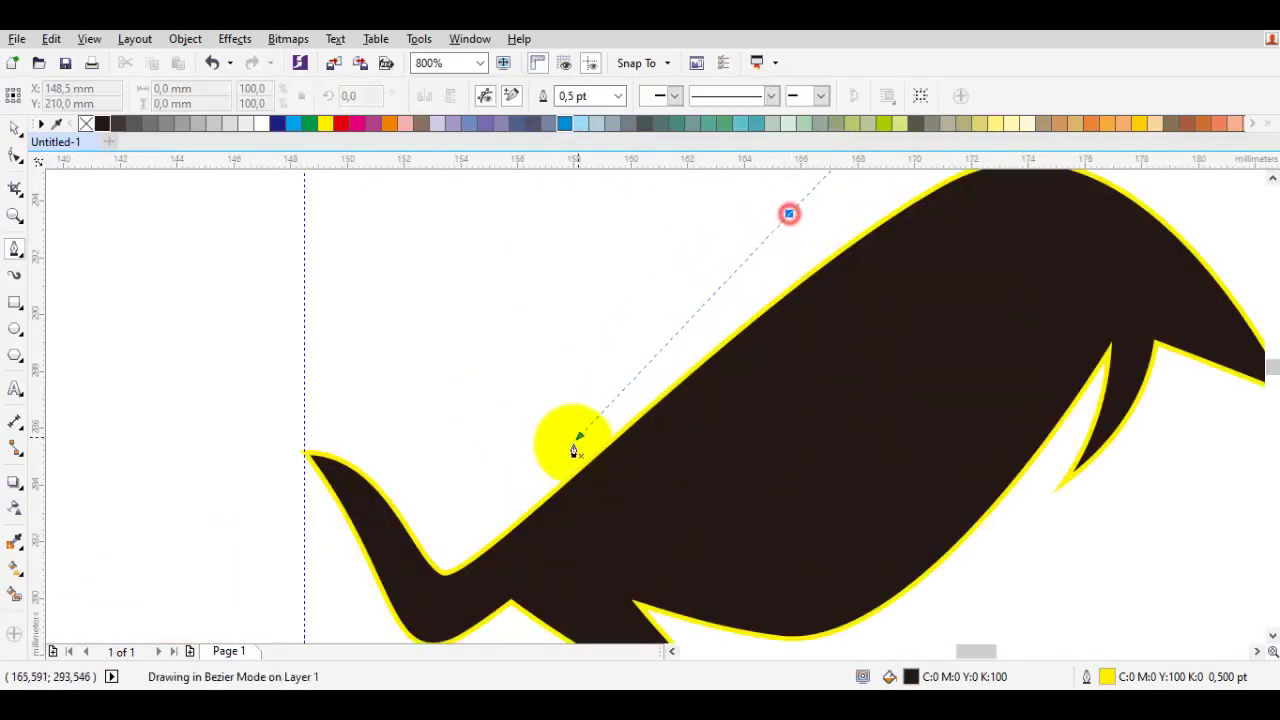
pyautogui.click(410, 557)
pyautogui.click(422, 607)
pyautogui.moveTo(789, 213); pyautogui.dragTo(500, 572)
pyautogui.press('space')
pyautogui.keyDown('shift'); pyautogui.click(824, 334); pyautogui.keyUp('shift')
pyautogui.click(517, 97)
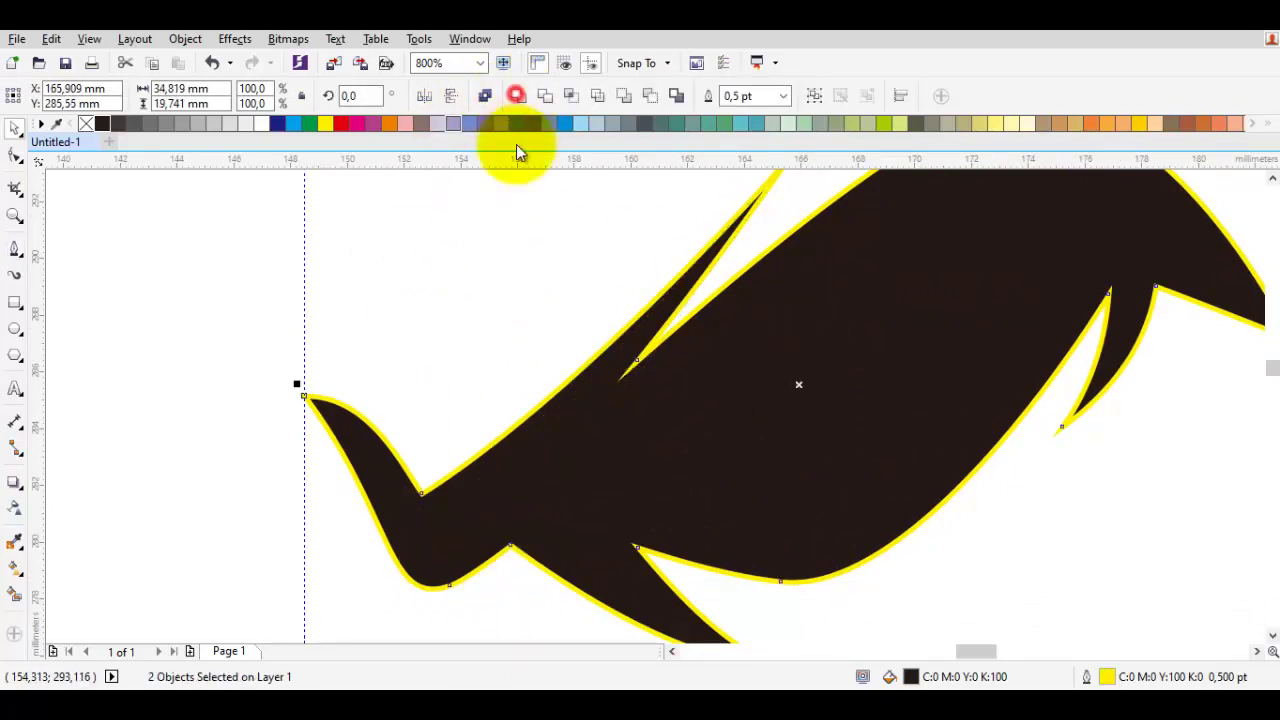
pyautogui.scroll(-2, 576, 401)
pyautogui.click(768, 444)
# Draw a closed leaf-shaped eye inside the brow shape and scale it down to about 12 mm by 7.7 mm
pyautogui.scroll(2, 584, 427)
pyautogui.press('space')
pyautogui.moveTo(791, 555); pyautogui.dragTo(790, 553)
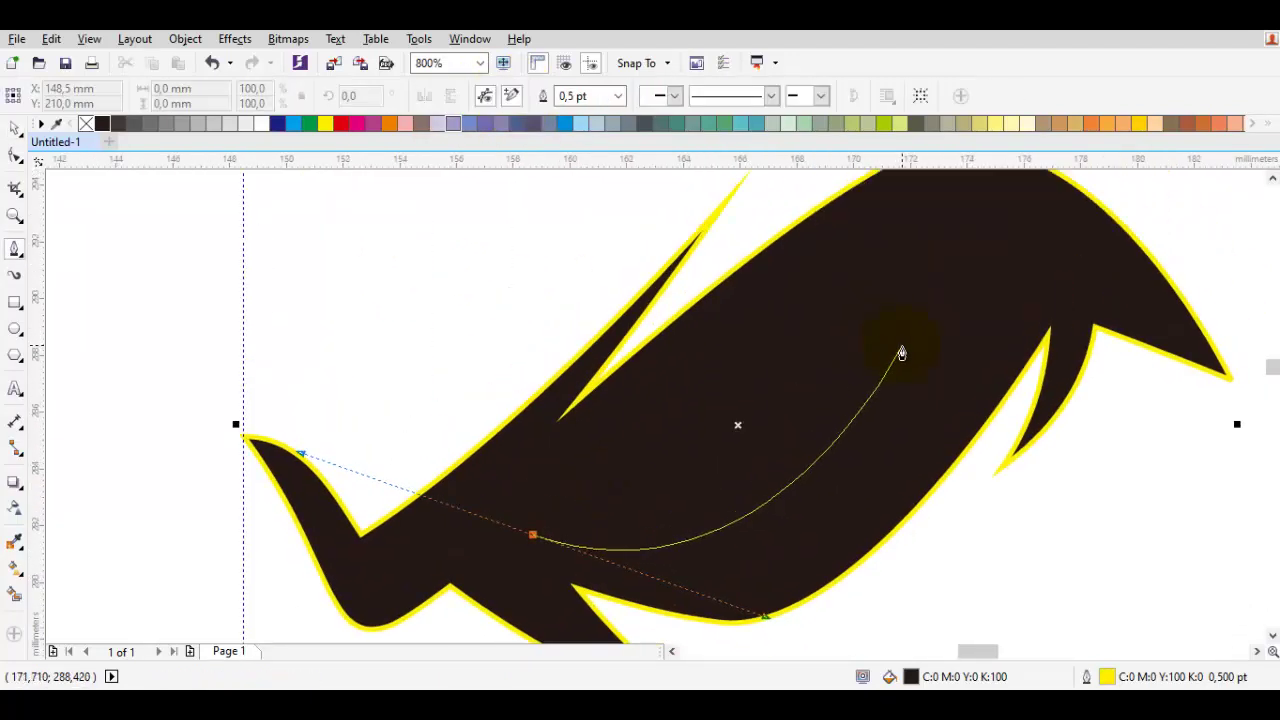
pyautogui.moveTo(533, 535); pyautogui.dragTo(571, 515)
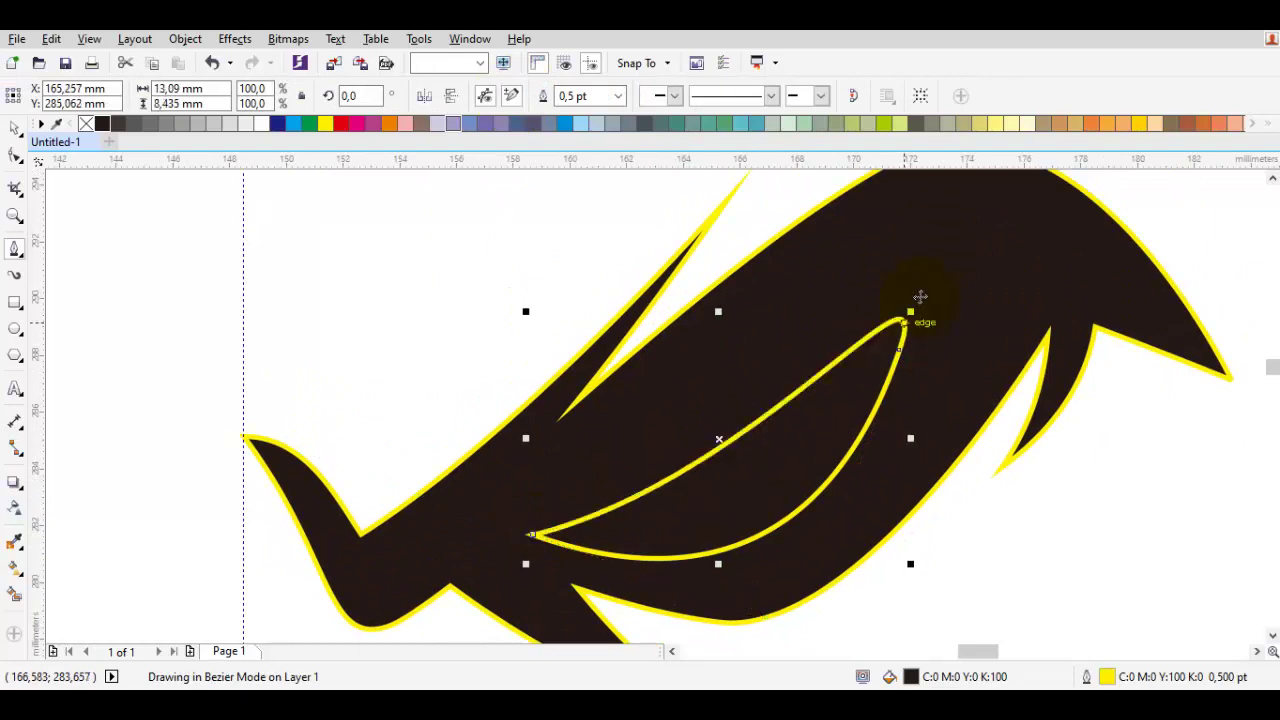
pyautogui.press('space')
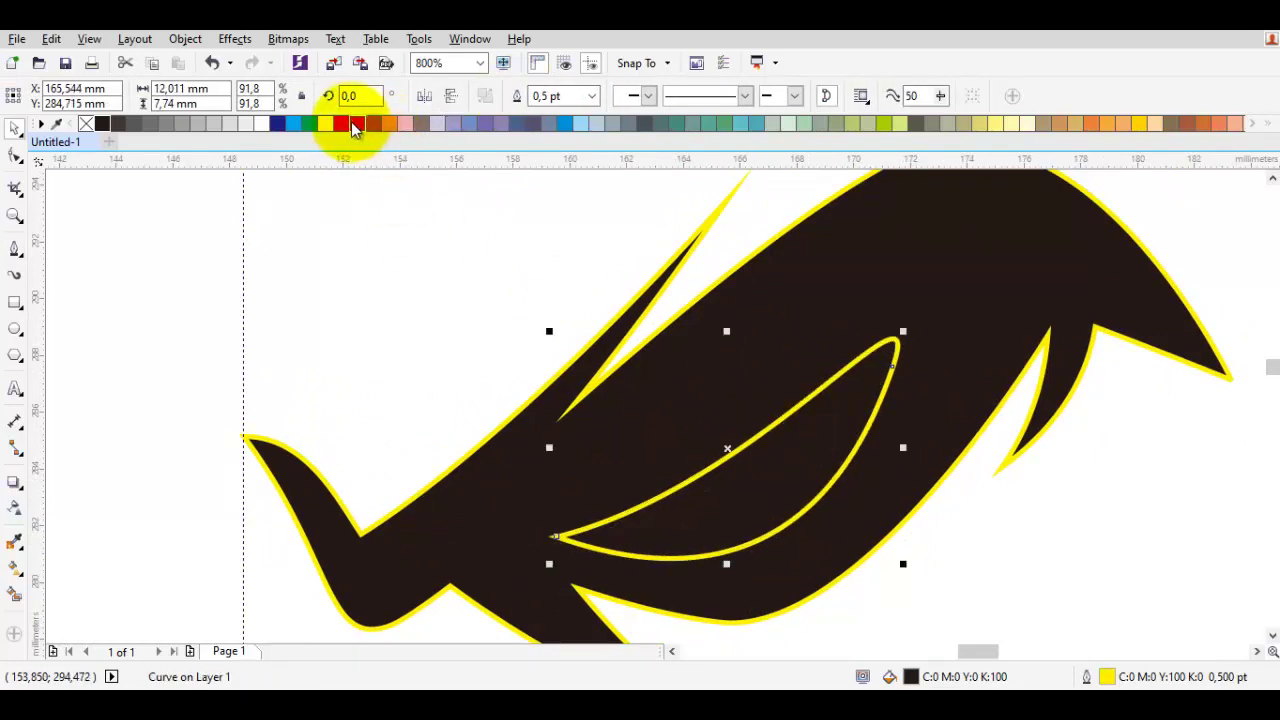
# Fill the eye shape with red and remove the outlines from both the eye and the brow shape
pyautogui.click(341, 123)
pyautogui.press('F3')
pyautogui.moveTo(763, 497); pyautogui.dragTo(149, 143)
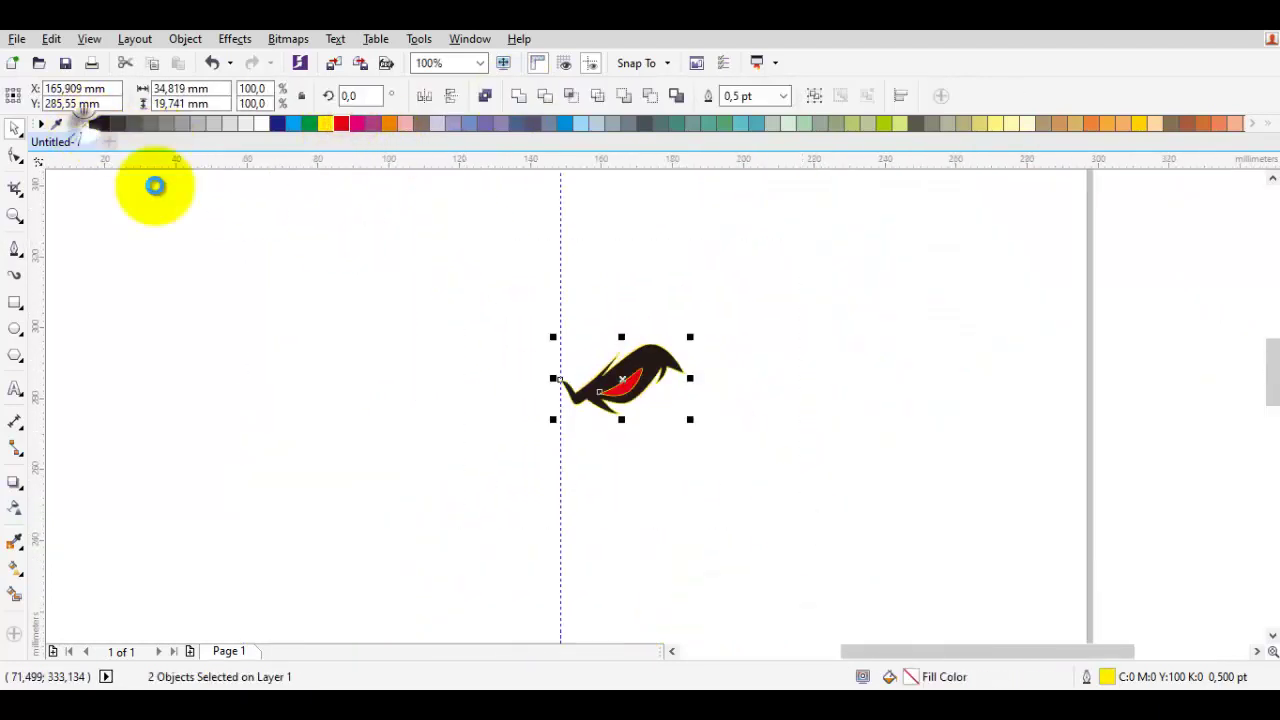
pyautogui.click(352, 303)
# Rotate the red eye shape to about 357 degrees and shift it slightly lower within the brow shape
pyautogui.scroll(2, 623, 375)
pyautogui.moveTo(643, 445); pyautogui.dragTo(804, 398)
pyautogui.doubleClick(806, 381)
pyautogui.scroll(1, 808, 385)
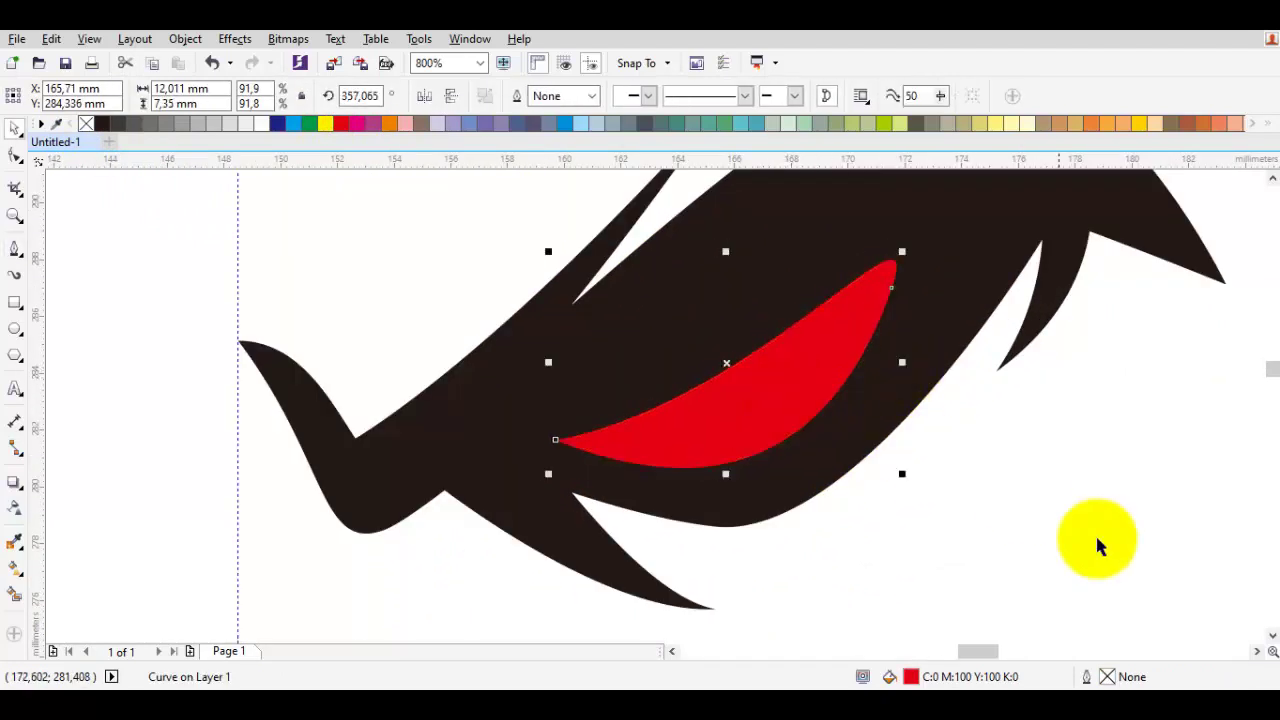
pyautogui.click(1095, 540)
# Draw a closed, angular nostril shape with a small curved barb, about 9.3 mm by 10.7 mm, below the eye with the Pen tool
pyautogui.scroll(-2, 1075, 540)
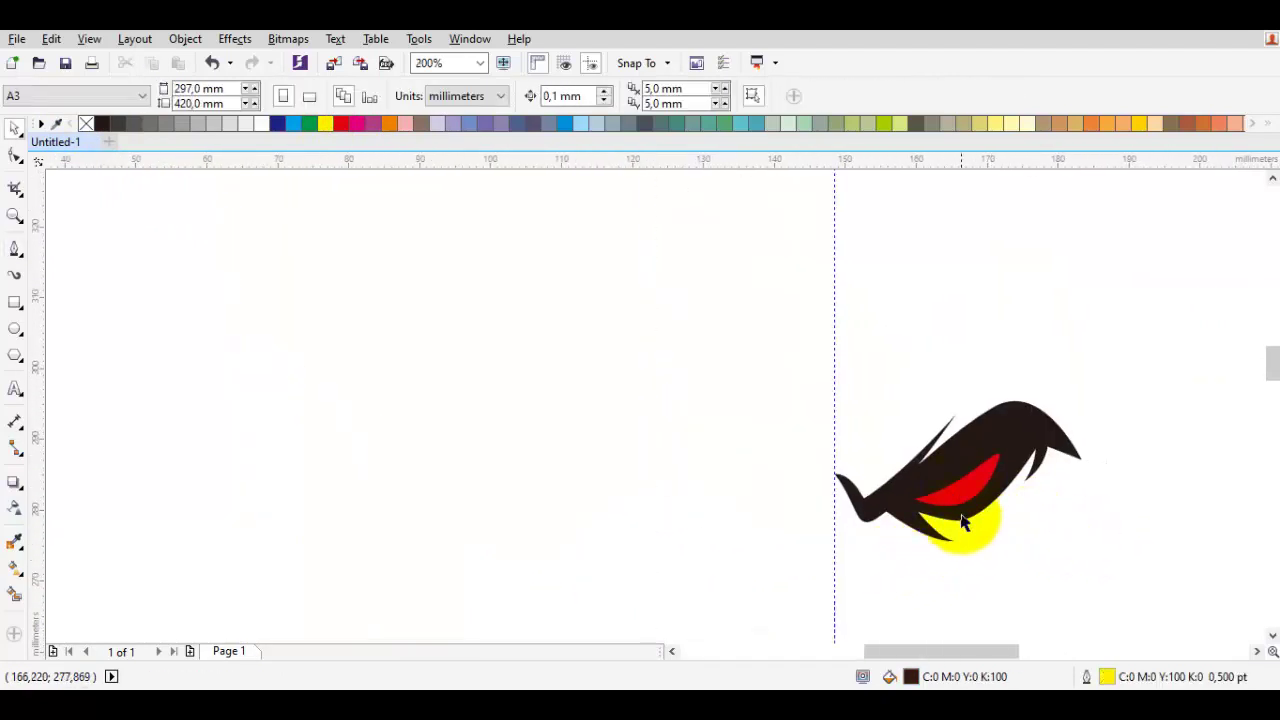
pyautogui.moveTo(962, 520); pyautogui.dragTo(918, 349)
pyautogui.press('p')
pyautogui.moveTo(837, 445); pyautogui.dragTo(660, 516)
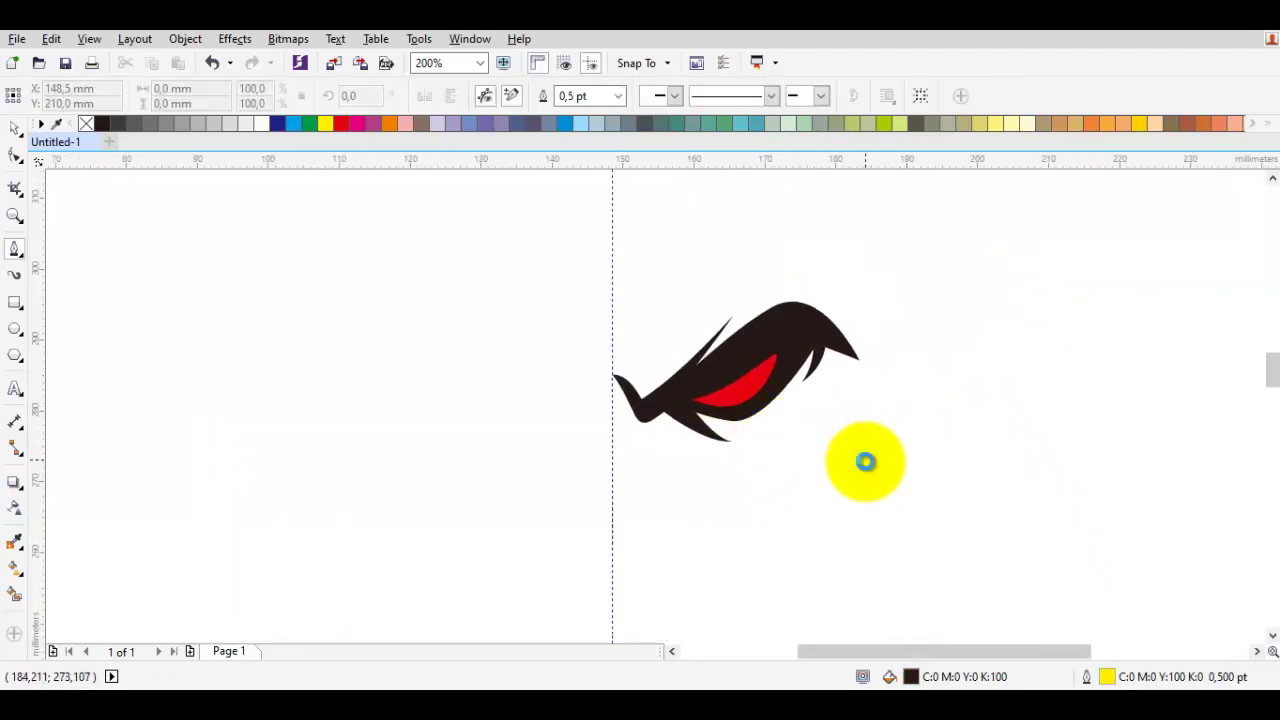
pyautogui.scroll(-1, 794, 406)
pyautogui.scroll(2, 766, 406)
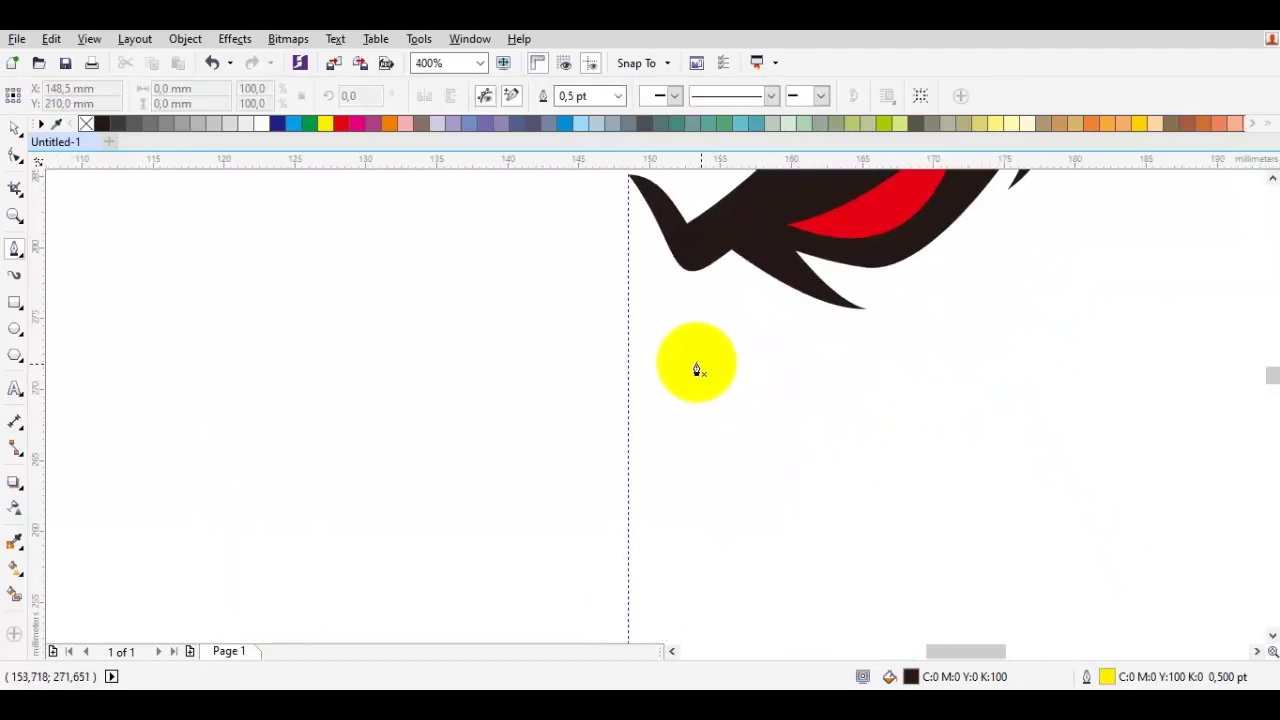
pyautogui.scroll(-2, 709, 378)
pyautogui.scroll(1, 666, 343)
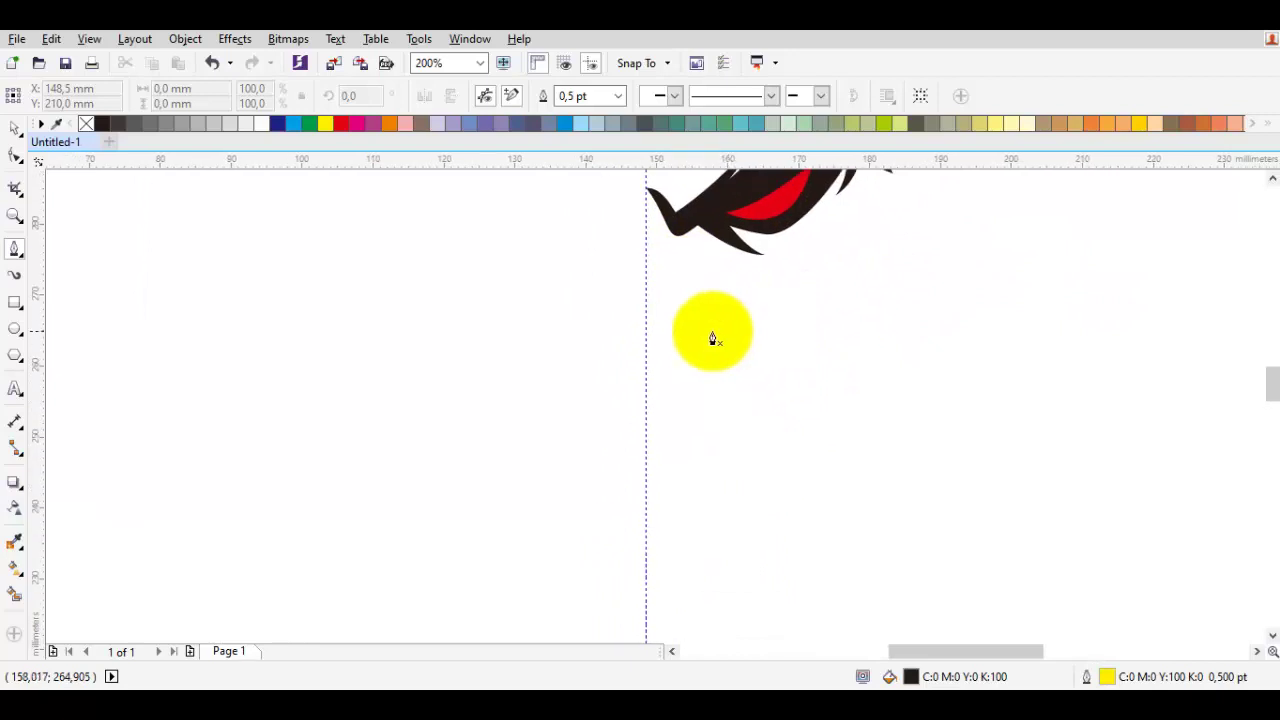
pyautogui.scroll(1, 677, 302)
pyautogui.moveTo(707, 405); pyautogui.dragTo(724, 429)
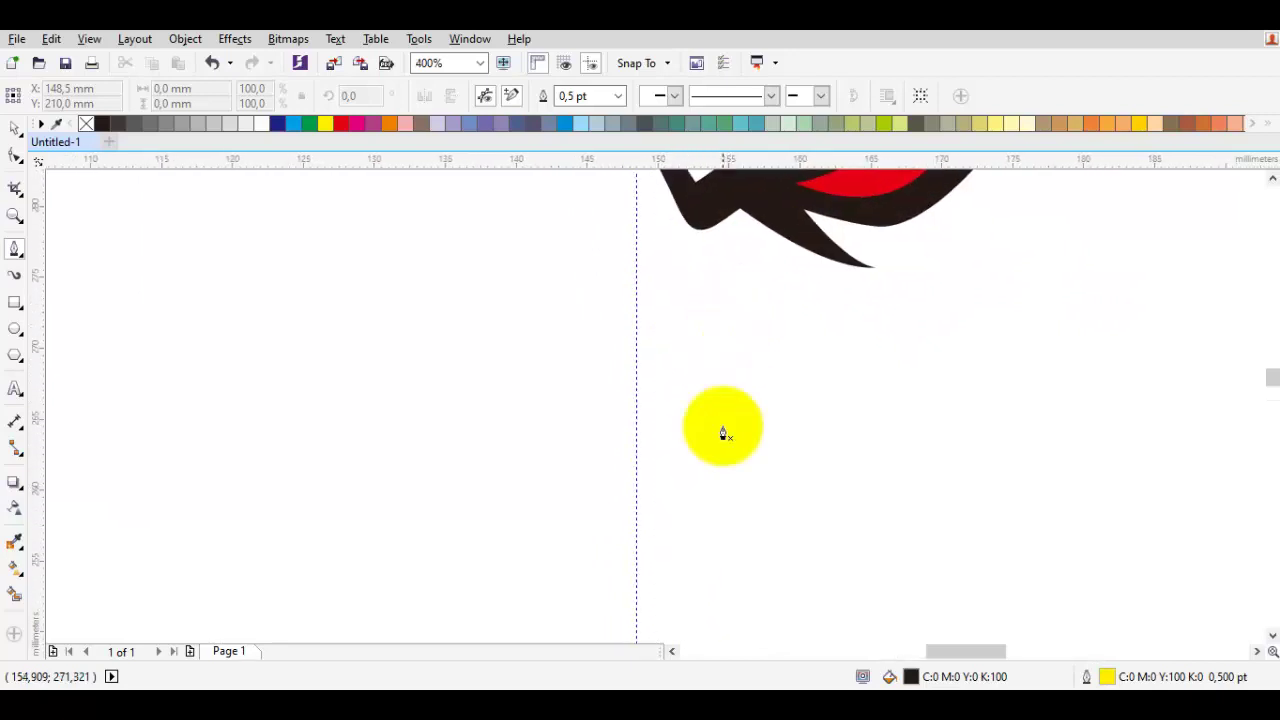
pyautogui.moveTo(773, 343); pyautogui.dragTo(825, 342)
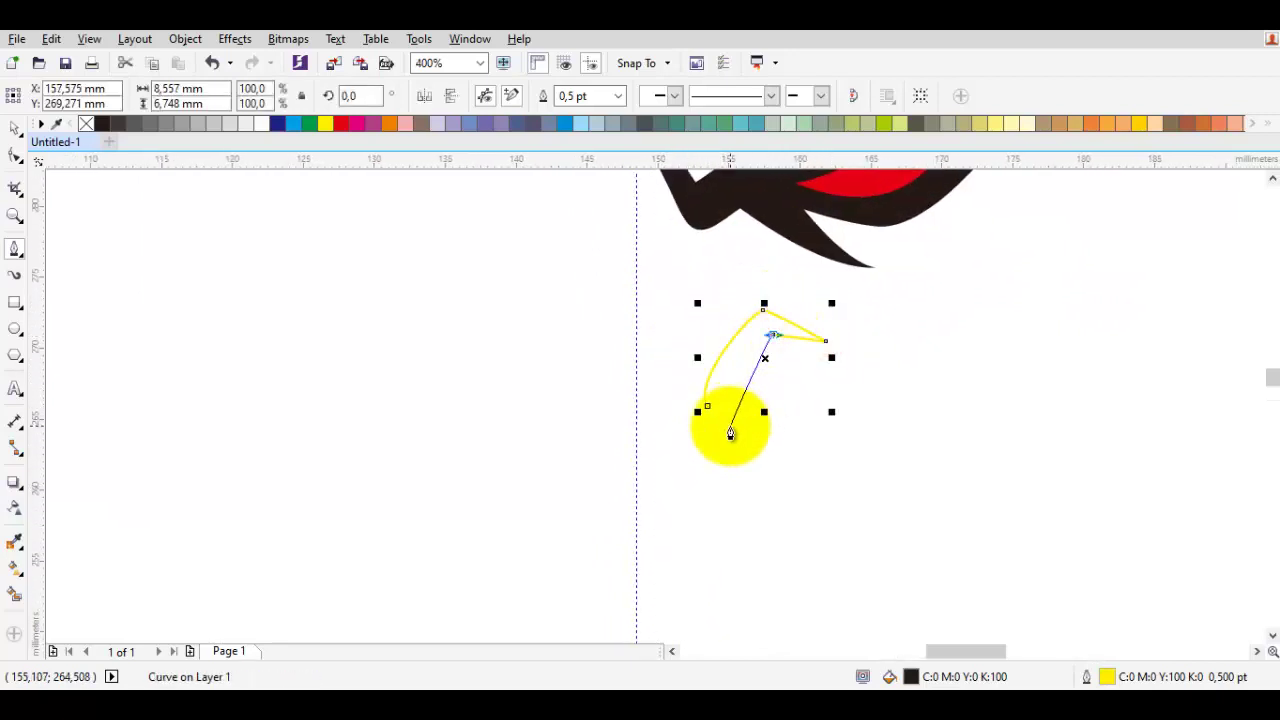
pyautogui.scroll(1, 730, 432)
pyautogui.click(723, 434)
pyautogui.click(743, 508)
pyautogui.moveTo(695, 316); pyautogui.dragTo(680, 386)
pyautogui.hscroll(3, 766, 423)
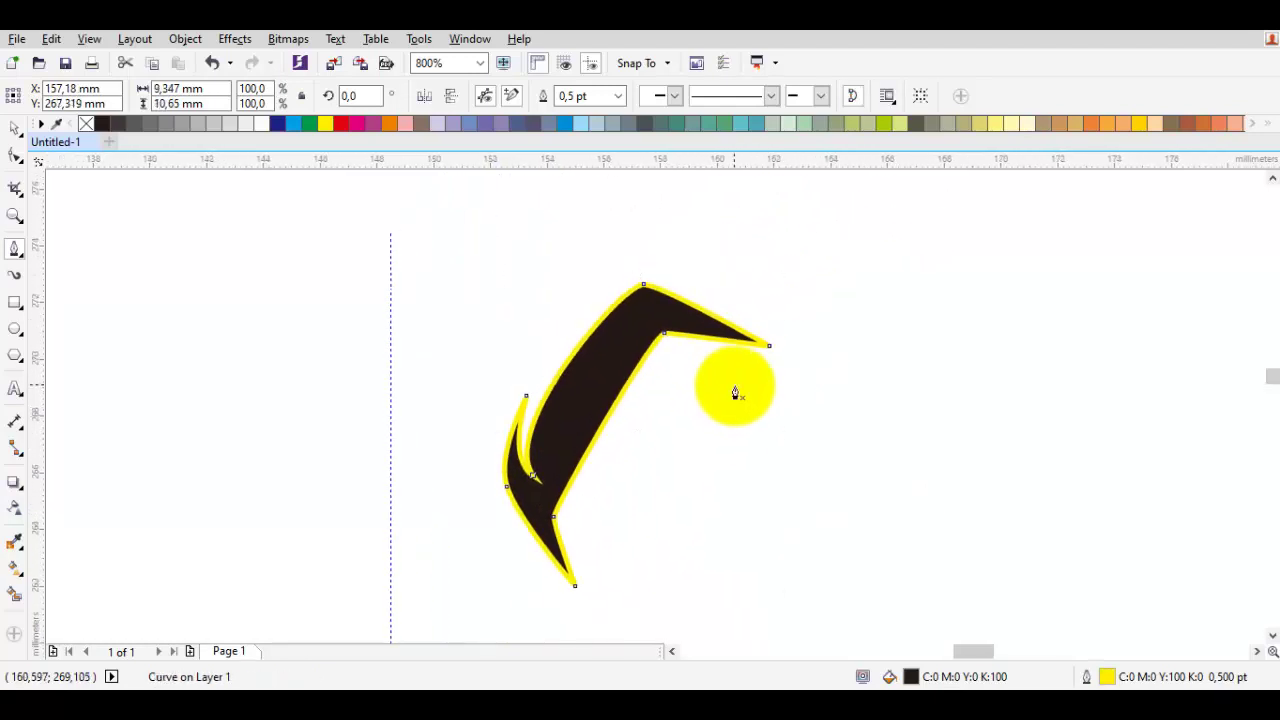
# Start a head outline with the Pen tool on the vertical guideline above the brow, curving up to a forehead peak about 25 mm across
pyautogui.scroll(-2, 790, 425)
pyautogui.scroll(2, 846, 429)
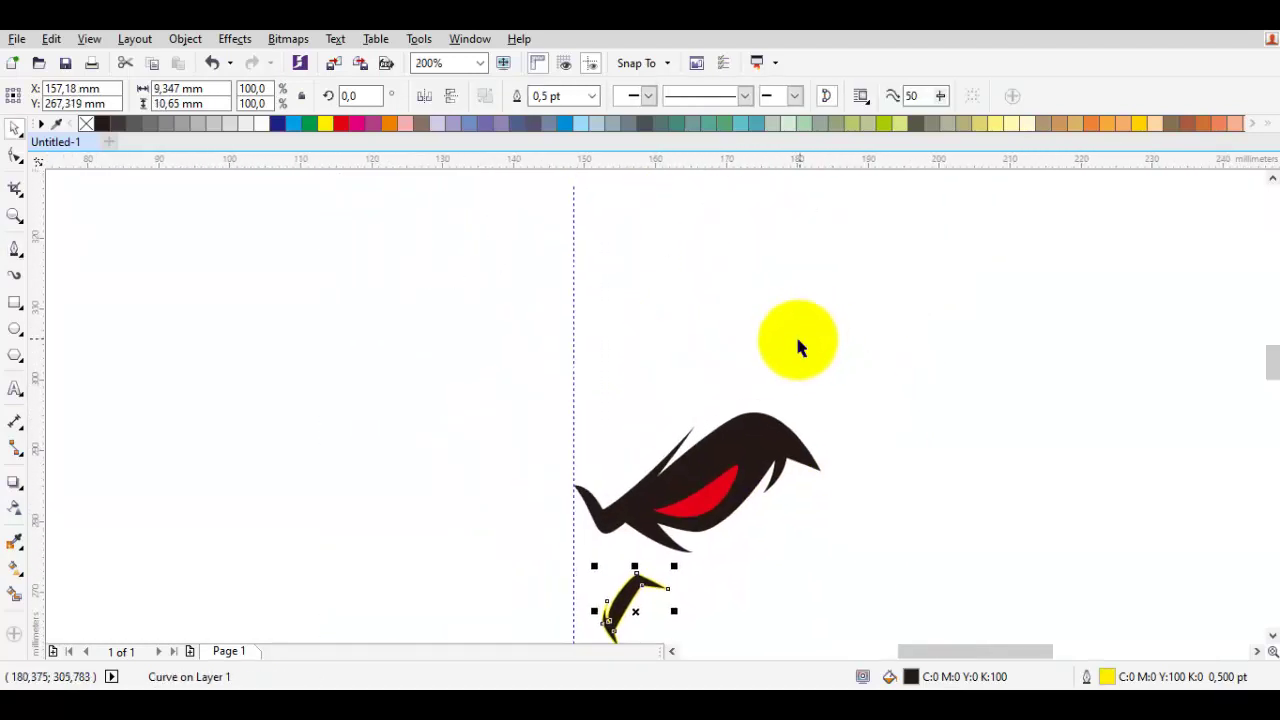
pyautogui.scroll(1, 640, 315)
pyautogui.press('Escape')
pyautogui.press('space')
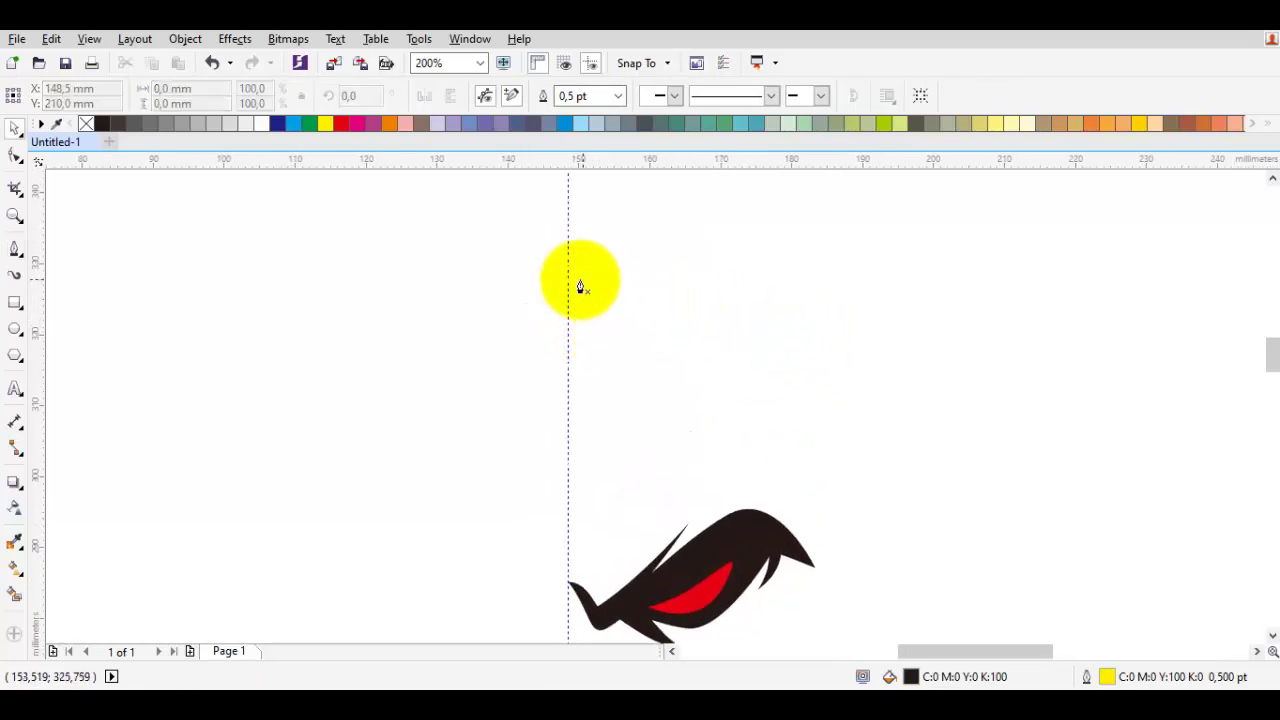
pyautogui.moveTo(568, 288); pyautogui.dragTo(643, 306)
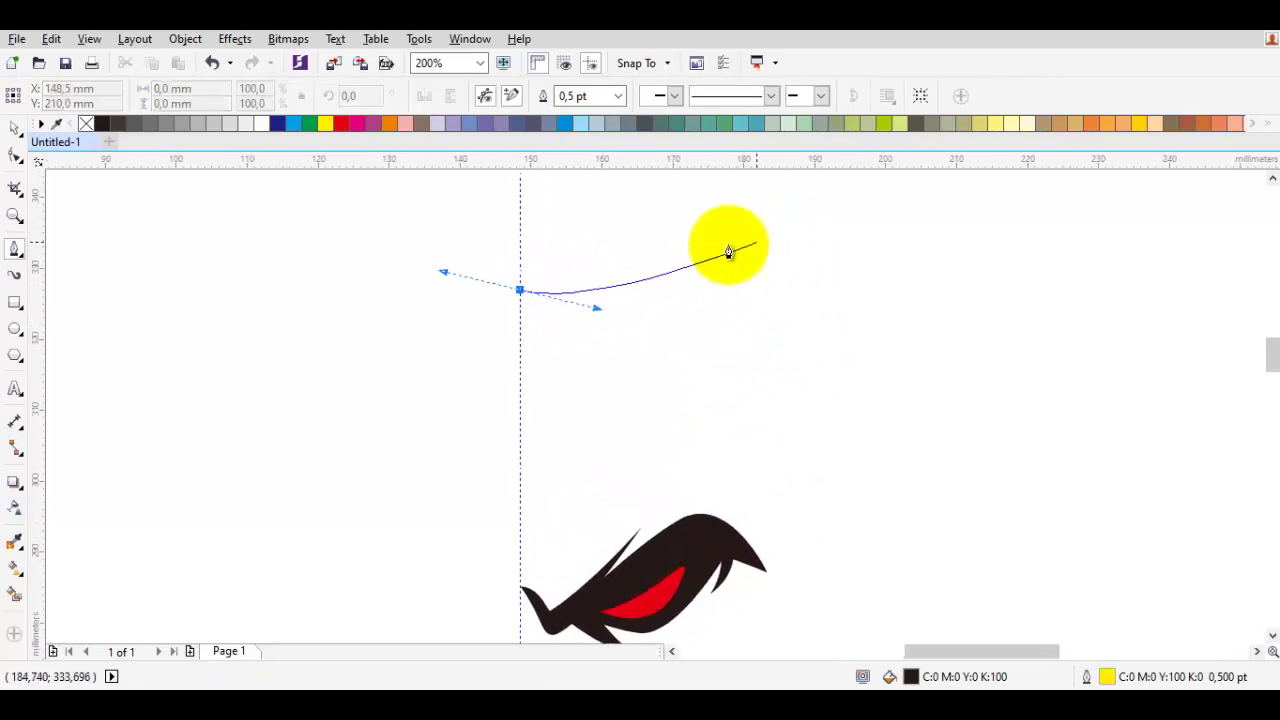
pyautogui.click(715, 250)
pyautogui.scroll(-3, 808, 394)
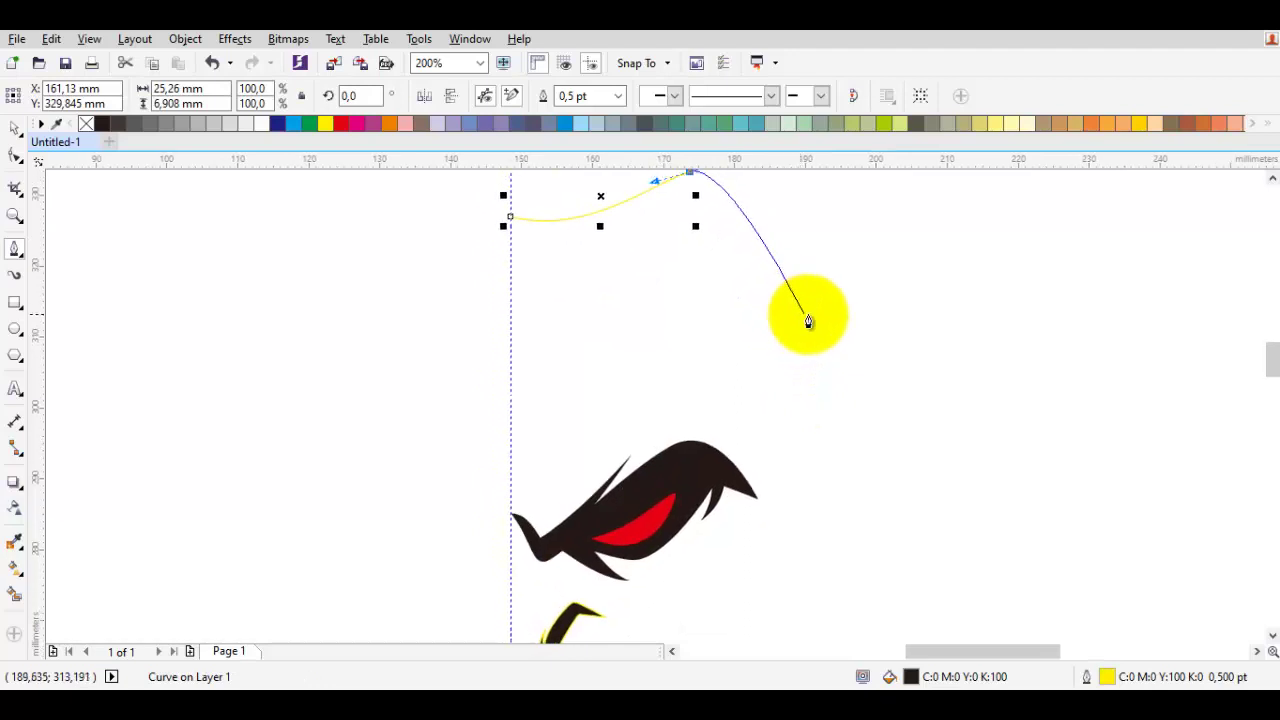
pyautogui.scroll(-2, 807, 283)
pyautogui.click(817, 323)
pyautogui.hotkey('ctrl', 'z')
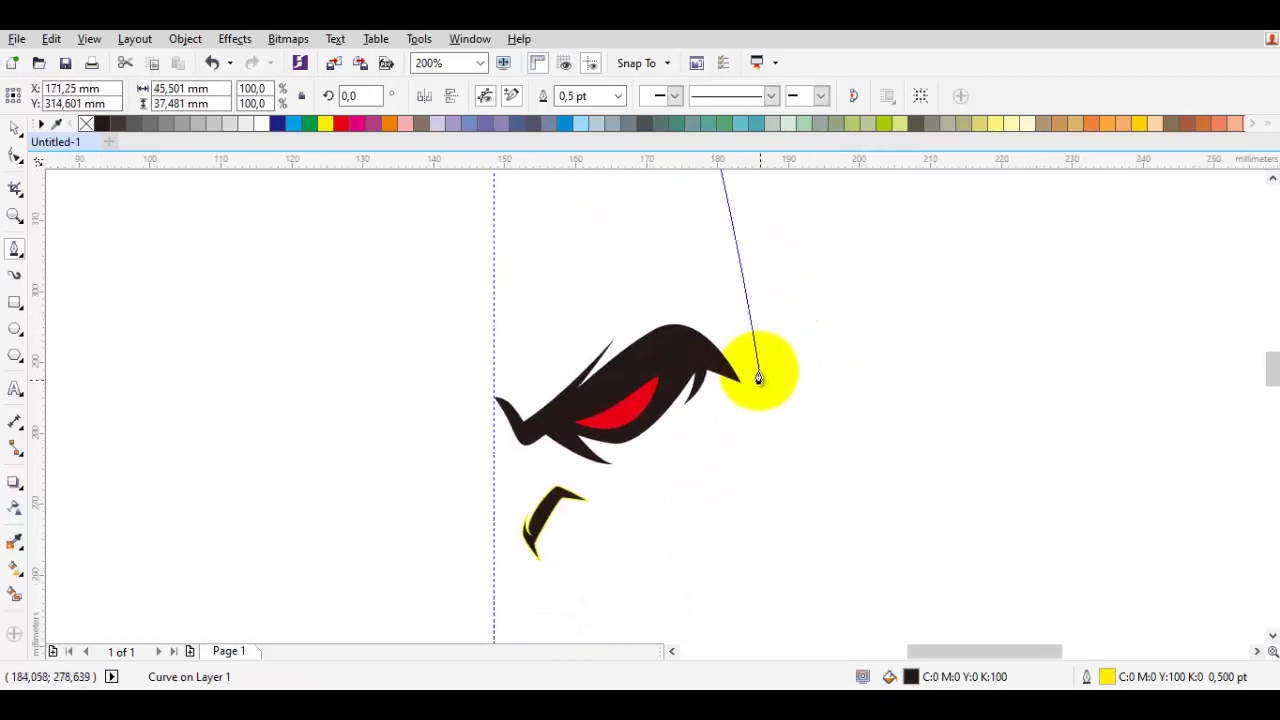
pyautogui.scroll(2, 762, 303)
pyautogui.moveTo(763, 303); pyautogui.dragTo(820, 350)
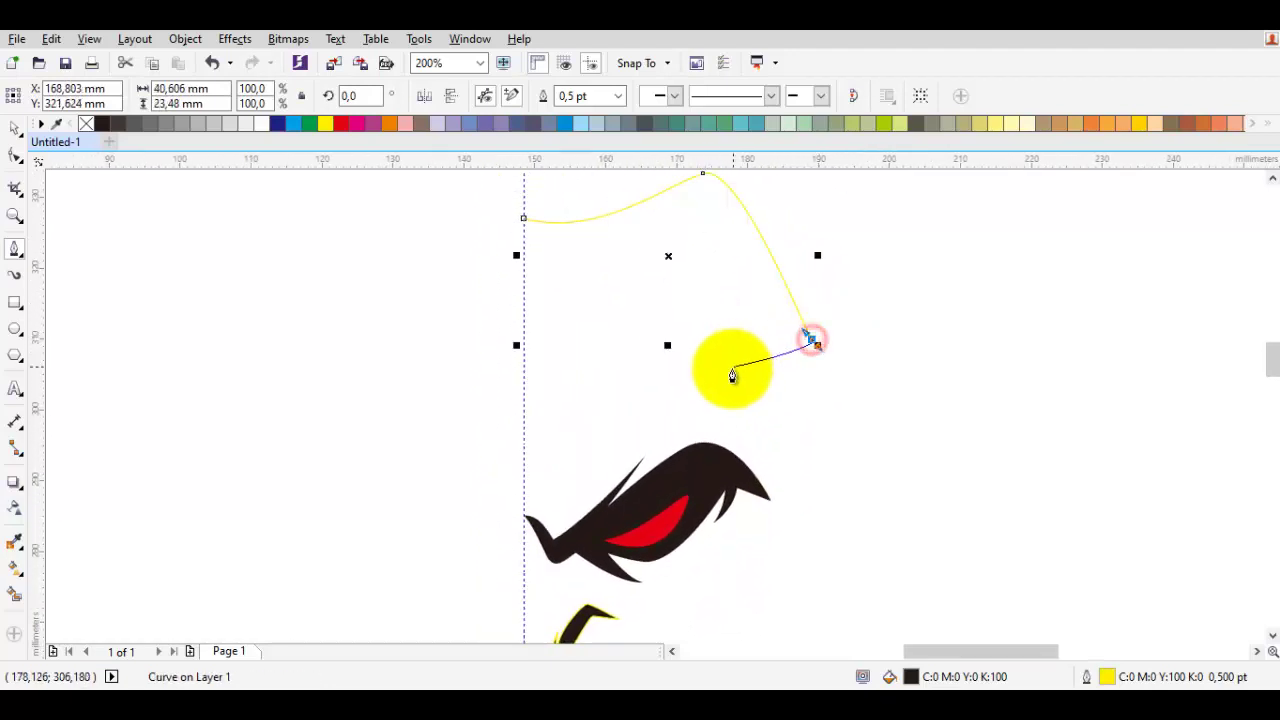
pyautogui.hotkey('ctrl', 'z')
# Continue the head outline from the forehead peak in a curved zigzag down into the brow shape, about 40 mm by 43 mm overall
pyautogui.scroll(1, 805, 310)
pyautogui.click(822, 329)
pyautogui.click(757, 396)
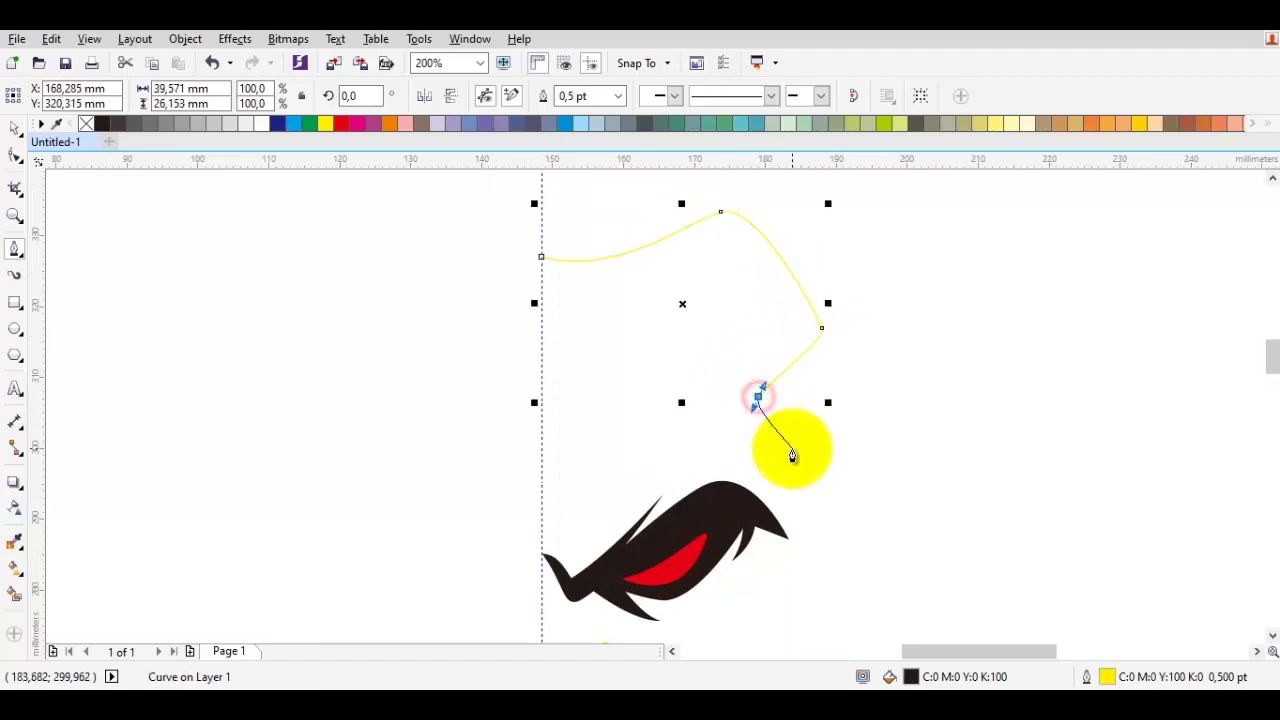
pyautogui.moveTo(803, 453); pyautogui.dragTo(713, 490)
pyautogui.scroll(2, 695, 520)
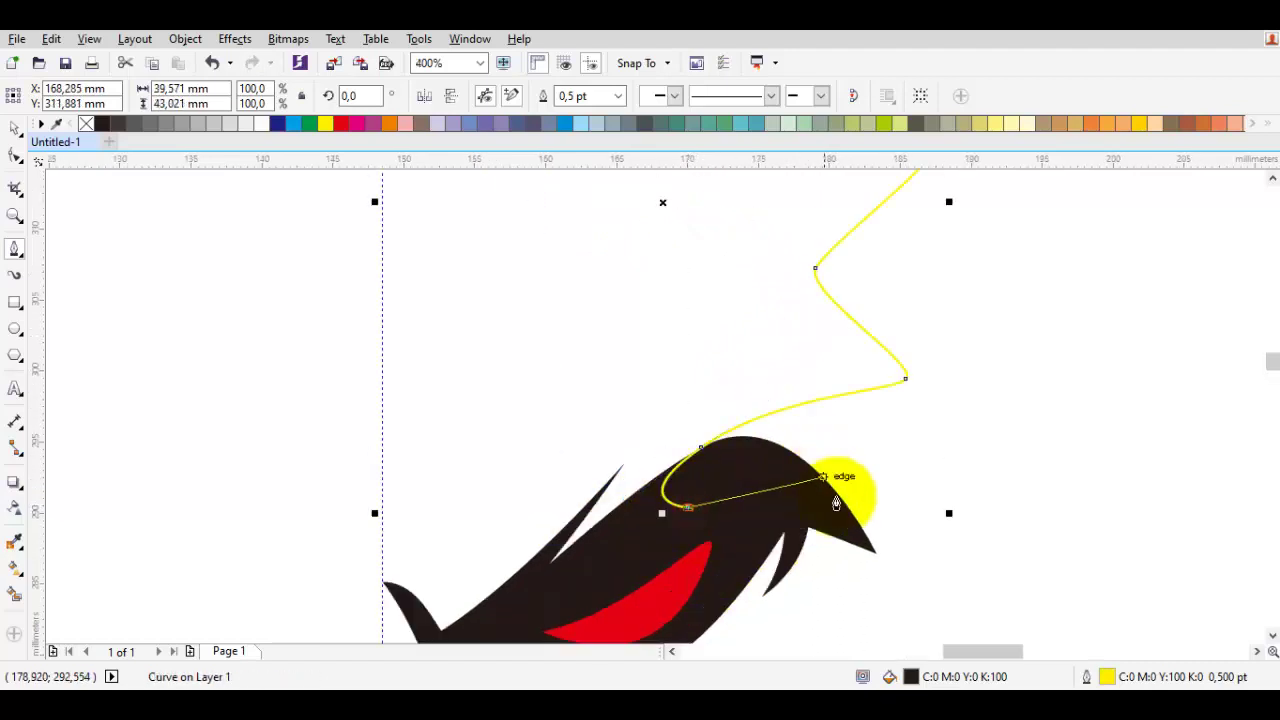
# Extend the outline to the brow's outer tip and back up to a sharp point just outside the brow
pyautogui.click(877, 555)
pyautogui.click(842, 461)
pyautogui.scroll(-1, 914, 430)
pyautogui.moveTo(951, 416); pyautogui.dragTo(867, 500)
pyautogui.moveTo(870, 494); pyautogui.dragTo(876, 459)
pyautogui.moveTo(880, 360); pyautogui.dragTo(880, 367)
pyautogui.moveTo(920, 547); pyautogui.dragTo(867, 386)
pyautogui.hotkey('ctrl', 'z')
pyautogui.moveTo(801, 418); pyautogui.dragTo(808, 432)
pyautogui.moveTo(741, 482); pyautogui.dragTo(858, 421)
pyautogui.moveTo(808, 426); pyautogui.dragTo(788, 443)
pyautogui.hotkey('ctrl', 'z')
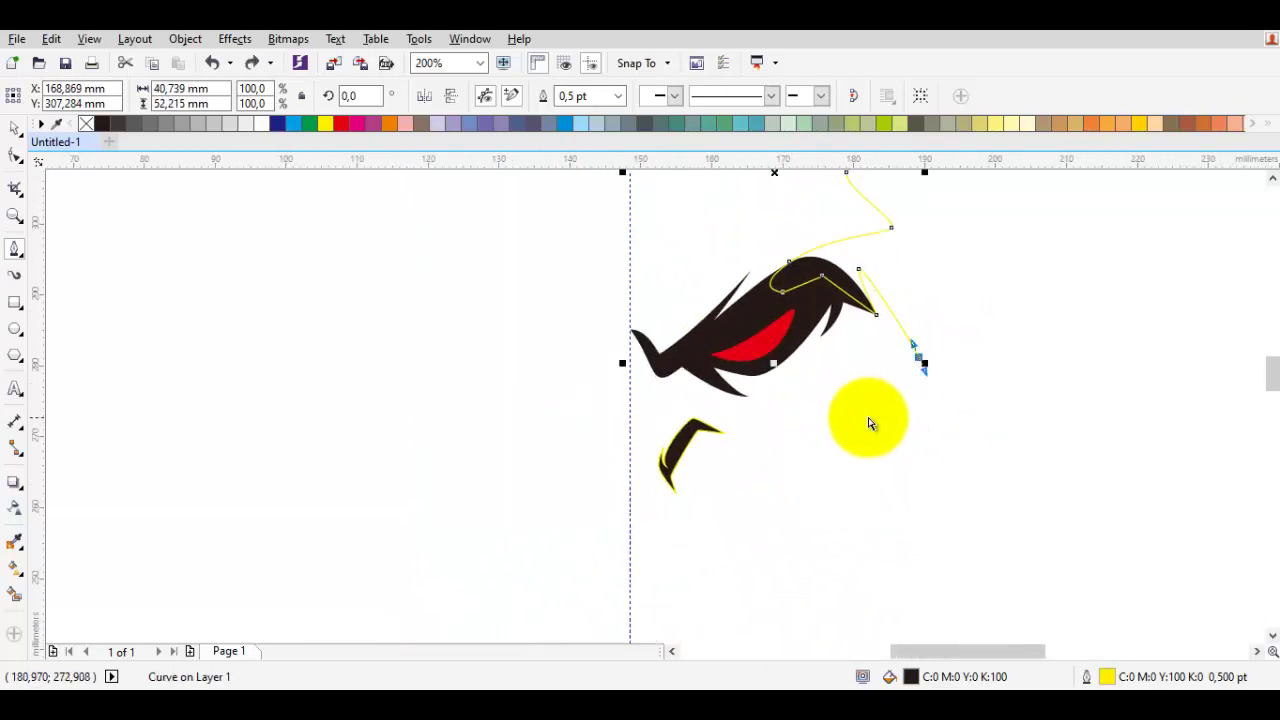
pyautogui.hotkey('ctrl', 'z')
# Extend the outline around the cheek, inward below the eye and down to a jaw corner, about 76 mm tall overall
pyautogui.moveTo(912, 366); pyautogui.dragTo(911, 384)
pyautogui.moveTo(807, 452); pyautogui.dragTo(802, 462)
pyautogui.moveTo(801, 544); pyautogui.dragTo(883, 440)
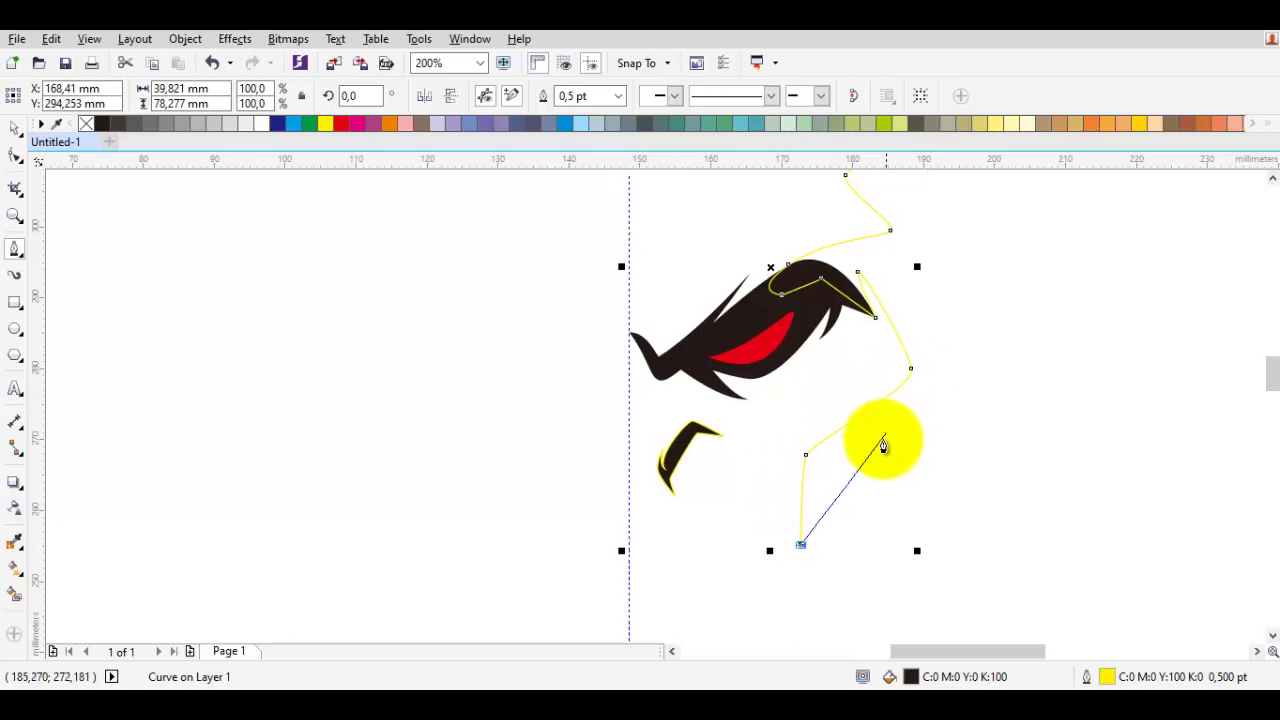
pyautogui.moveTo(814, 525); pyautogui.dragTo(819, 497)
pyautogui.hotkey('ctrl', 'z')
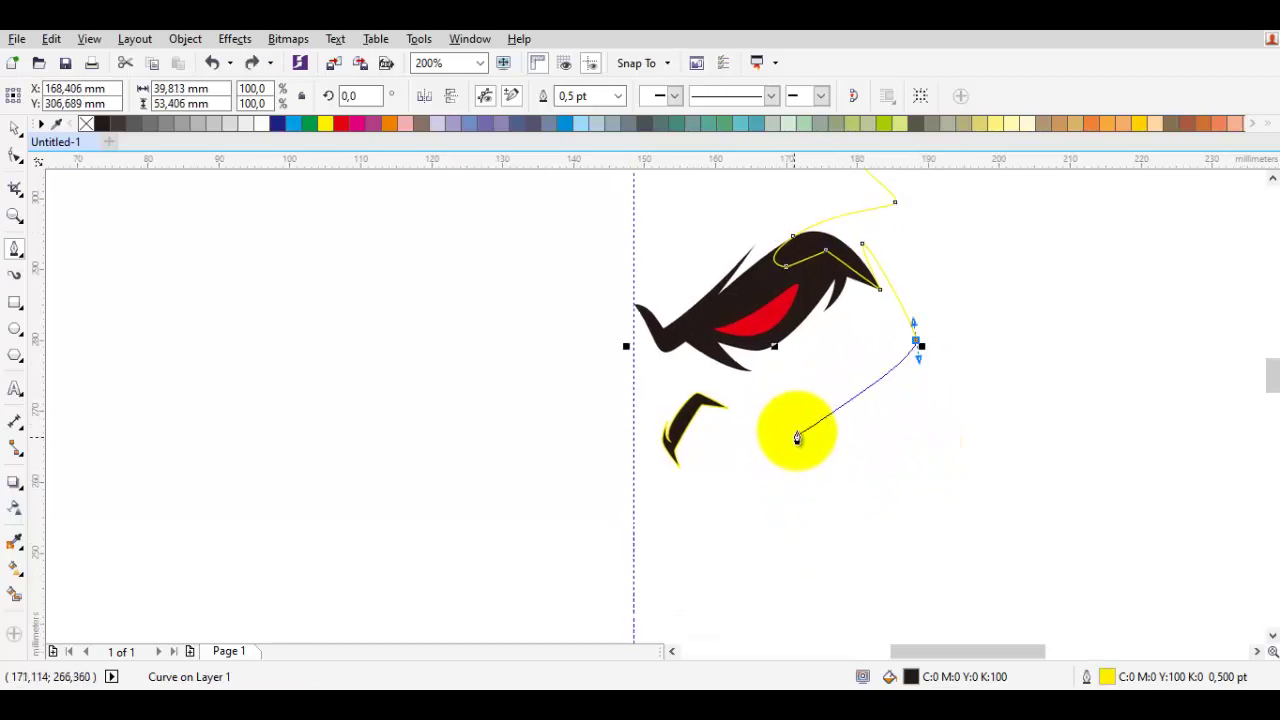
pyautogui.moveTo(820, 420); pyautogui.dragTo(823, 500)
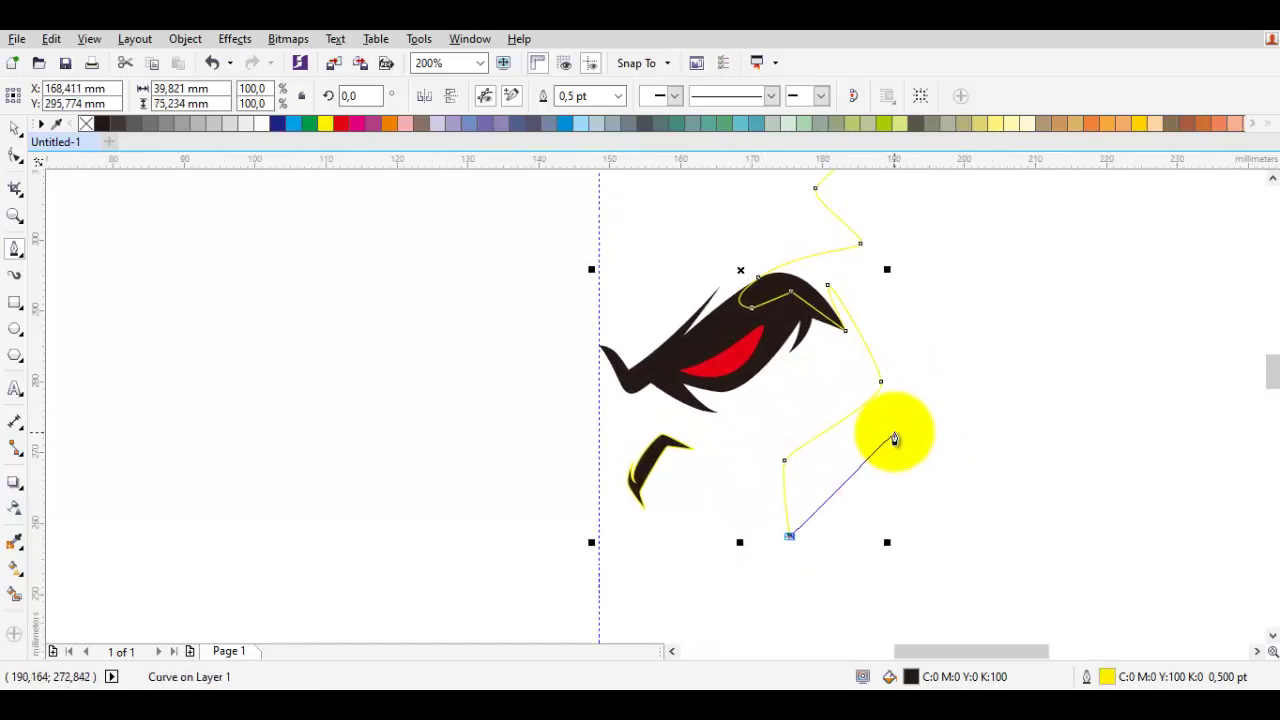
pyautogui.click(782, 540)
pyautogui.scroll(-2, 853, 483)
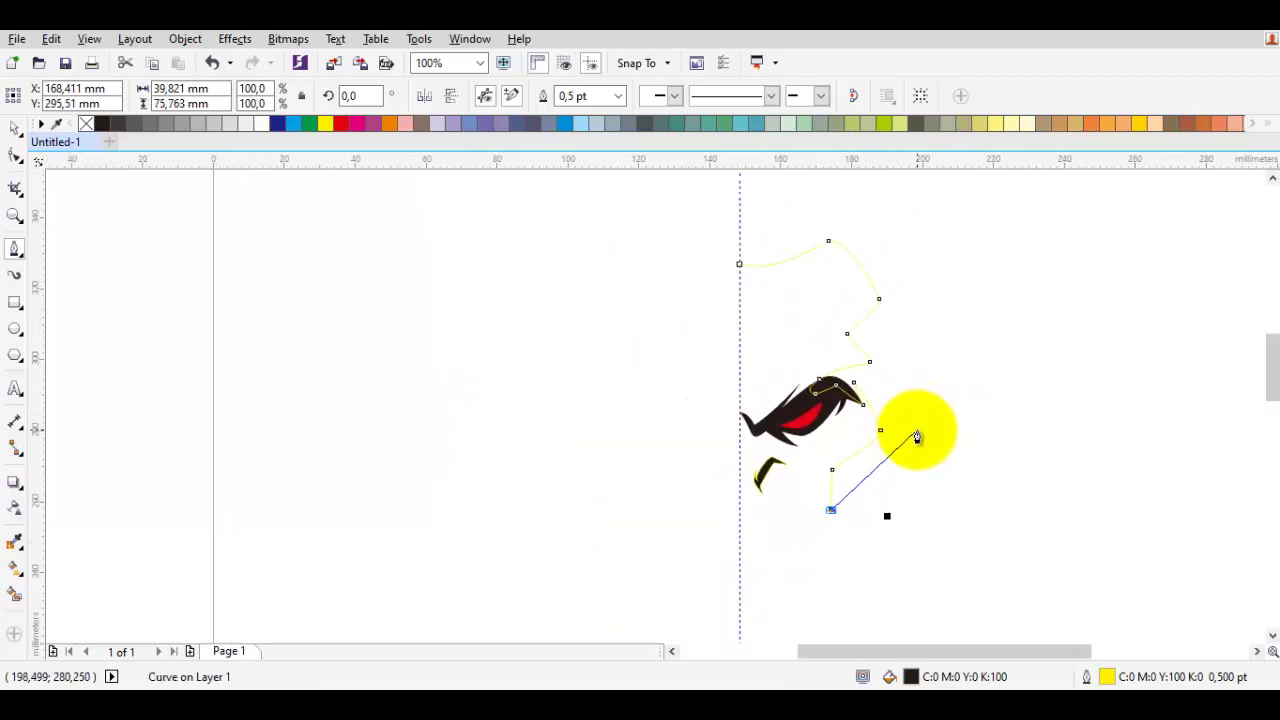
# Carry the outline up the outer side of the head and form a notched, pointed ear, about 67 mm by 90 mm overall
pyautogui.moveTo(925, 432); pyautogui.dragTo(921, 293)
pyautogui.scroll(2, 923, 366)
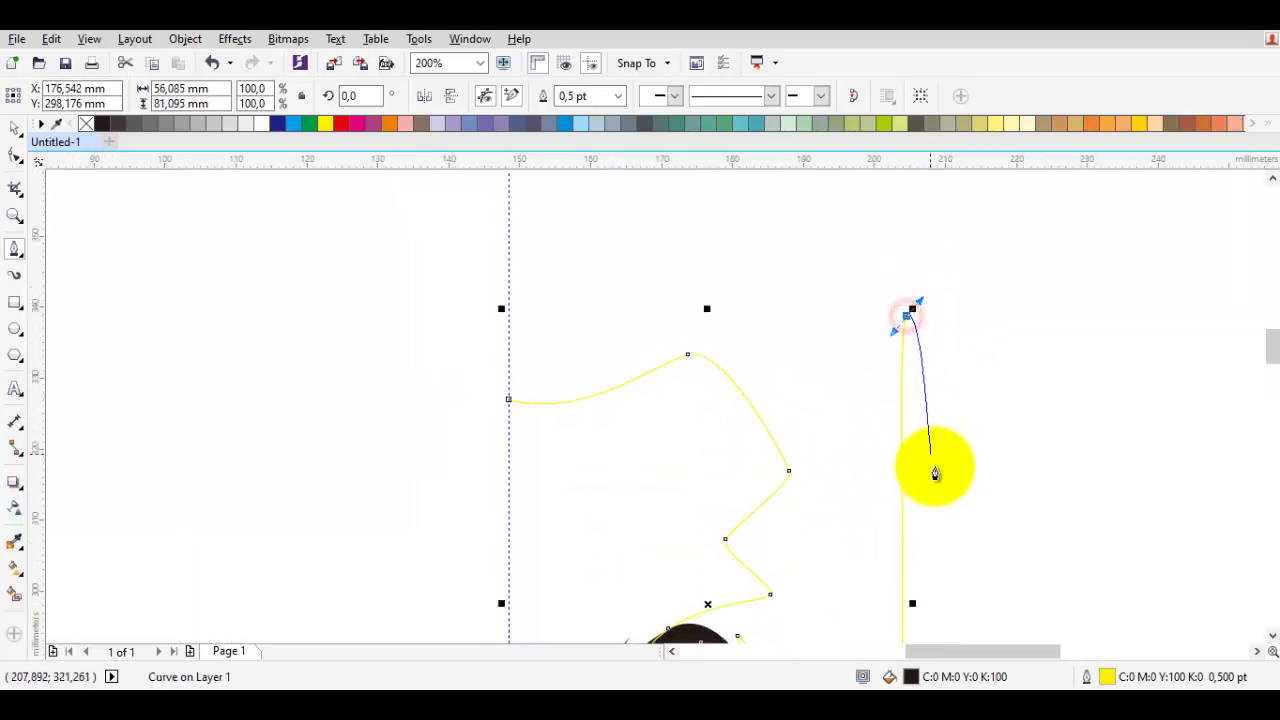
pyautogui.click(871, 351)
pyautogui.click(937, 292)
pyautogui.click(927, 432)
pyautogui.click(985, 251)
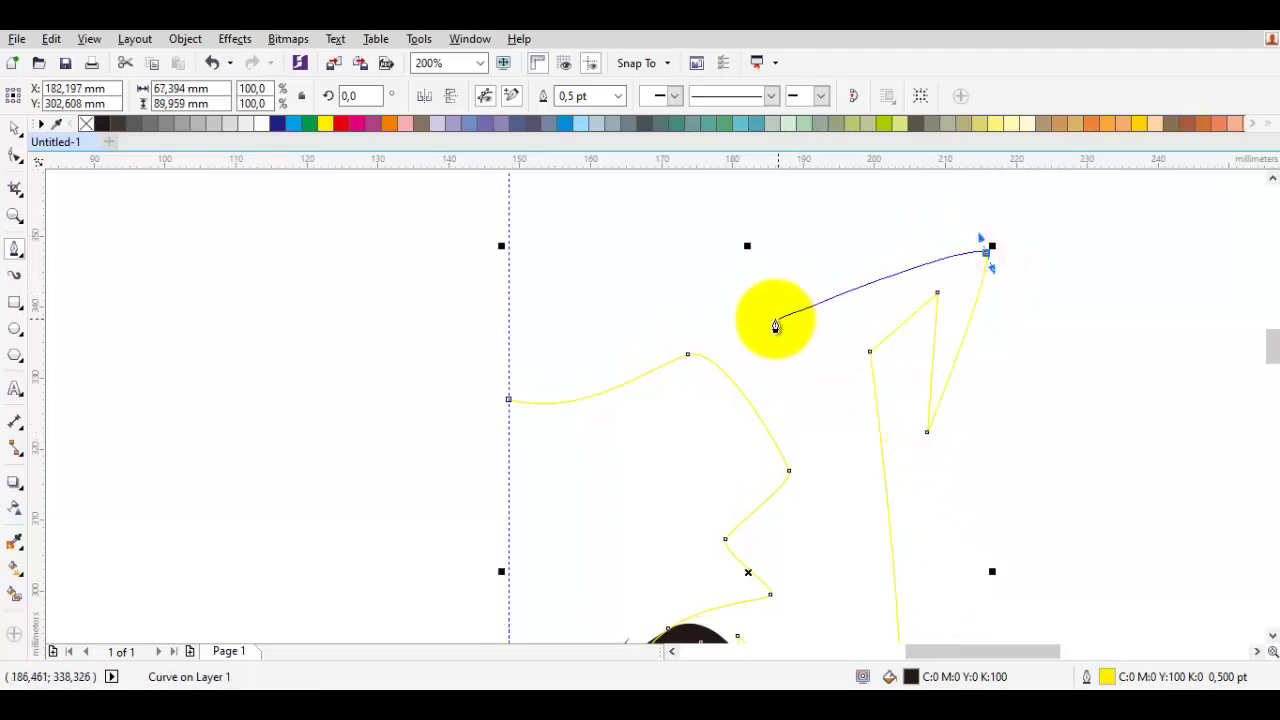
# Run the outline from the ear tip back along the top of the head and close it at the starting point on the guideline
pyautogui.click(757, 328)
pyautogui.click(769, 300)
pyautogui.scroll(1, 660, 370)
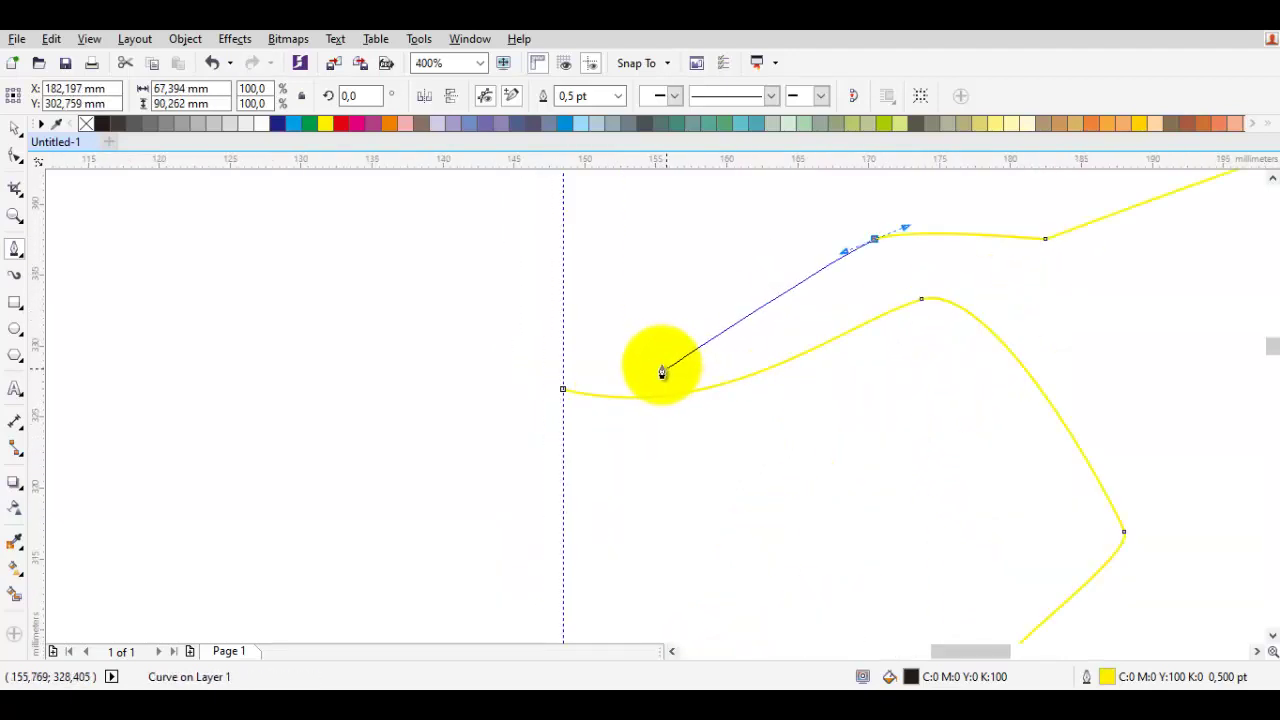
pyautogui.click(653, 356)
pyautogui.click(563, 387)
pyautogui.scroll(-2, 849, 491)
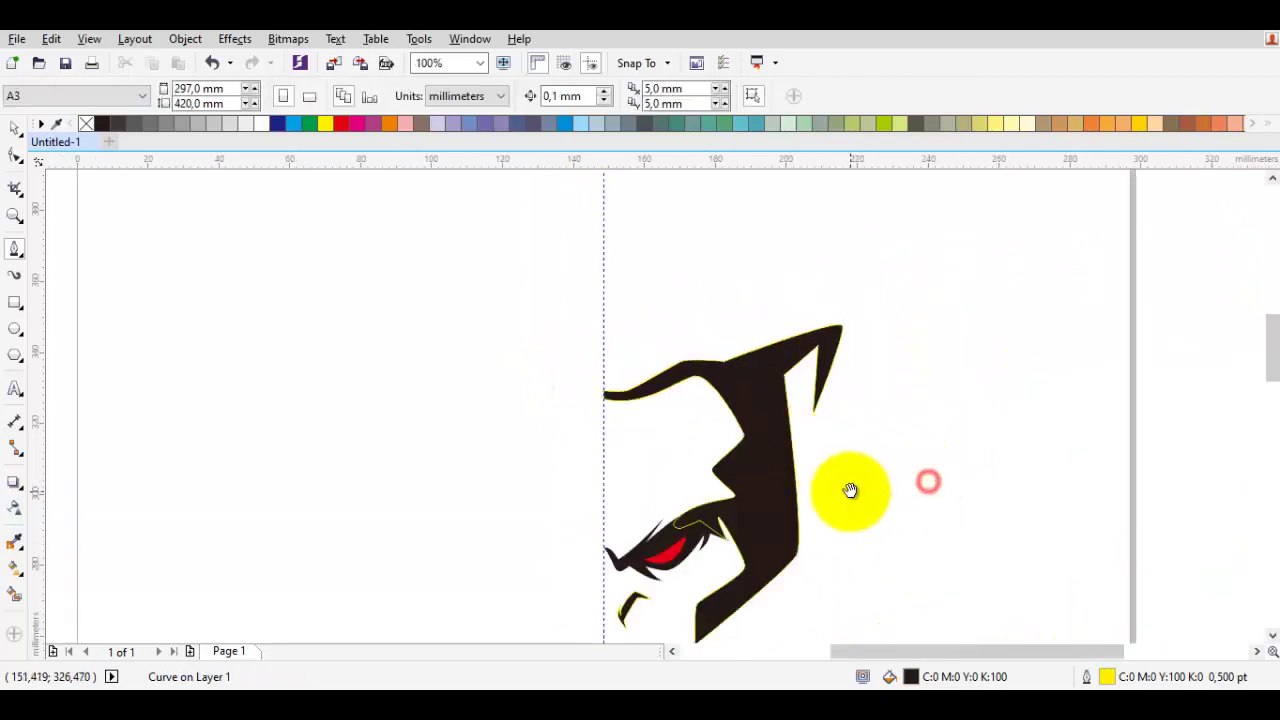
# Remove the yellow outlines from the head shape and the nostril shape
pyautogui.scroll(-1, 1029, 543)
pyautogui.press('space')
pyautogui.rightClick(86, 125)
pyautogui.click(360, 222)
pyautogui.scroll(1, 831, 440)
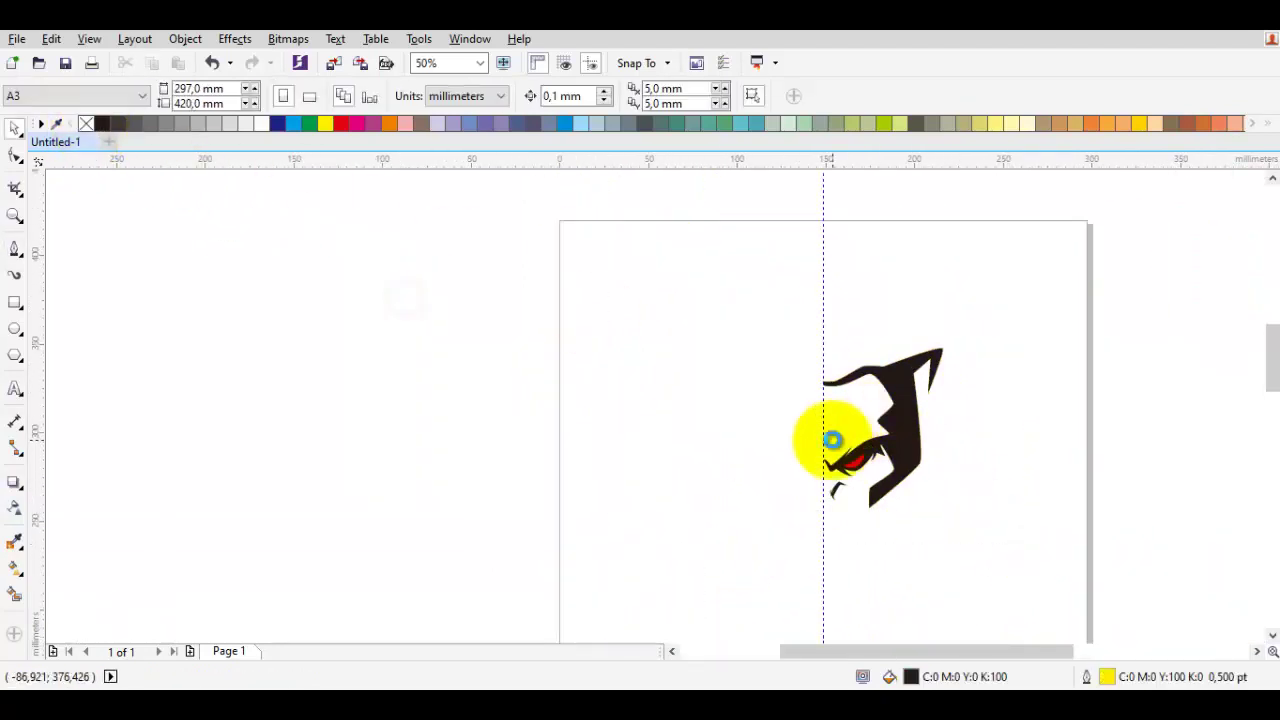
pyautogui.press('space')
pyautogui.moveTo(883, 500); pyautogui.dragTo(874, 374)
pyautogui.moveTo(931, 458); pyautogui.dragTo(840, 357)
pyautogui.scroll(-1, 857, 362)
pyautogui.scroll(1, 872, 362)
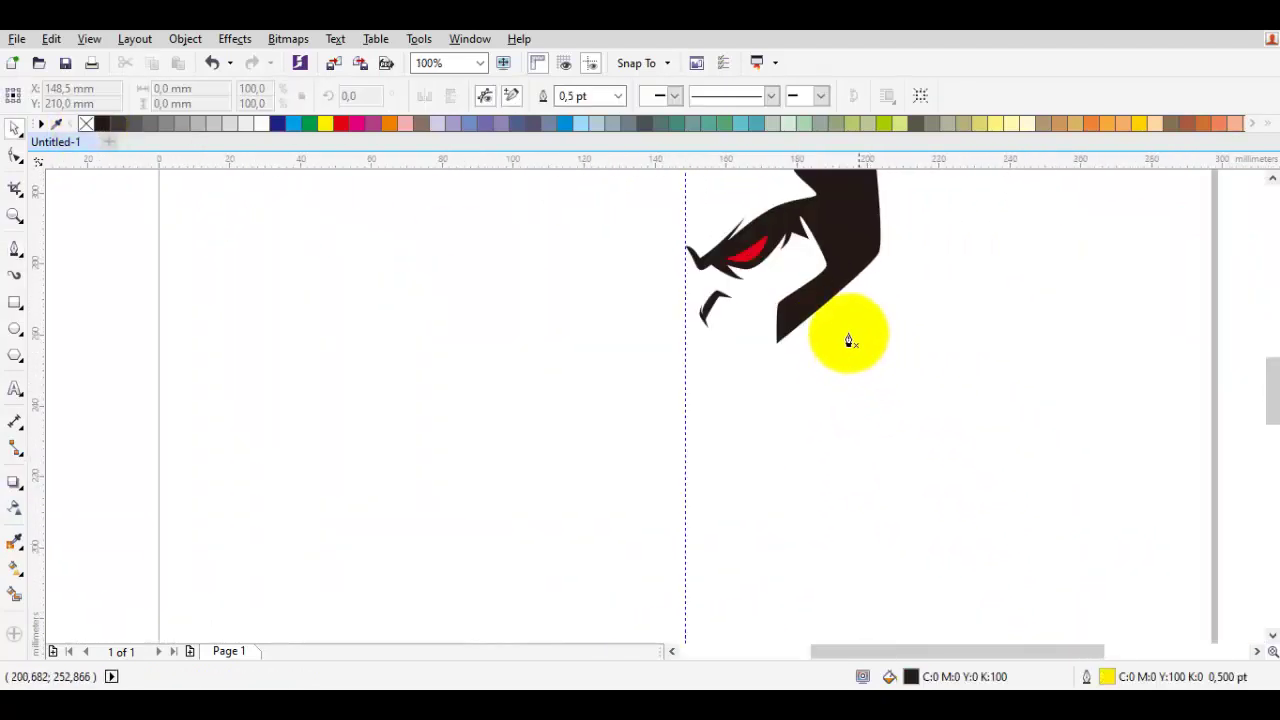
pyautogui.moveTo(838, 304); pyautogui.dragTo(861, 348)
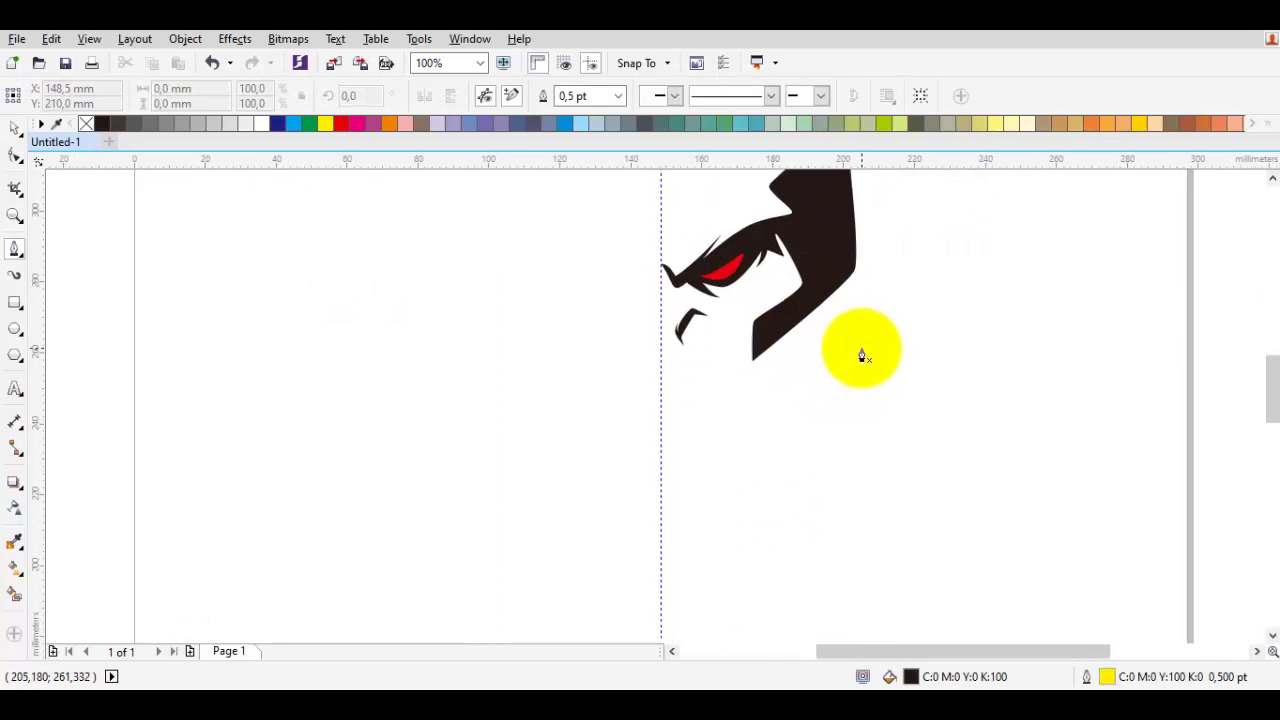
pyautogui.click(940, 401)
pyautogui.moveTo(838, 480); pyautogui.dragTo(860, 471)
pyautogui.scroll(1, 697, 325)
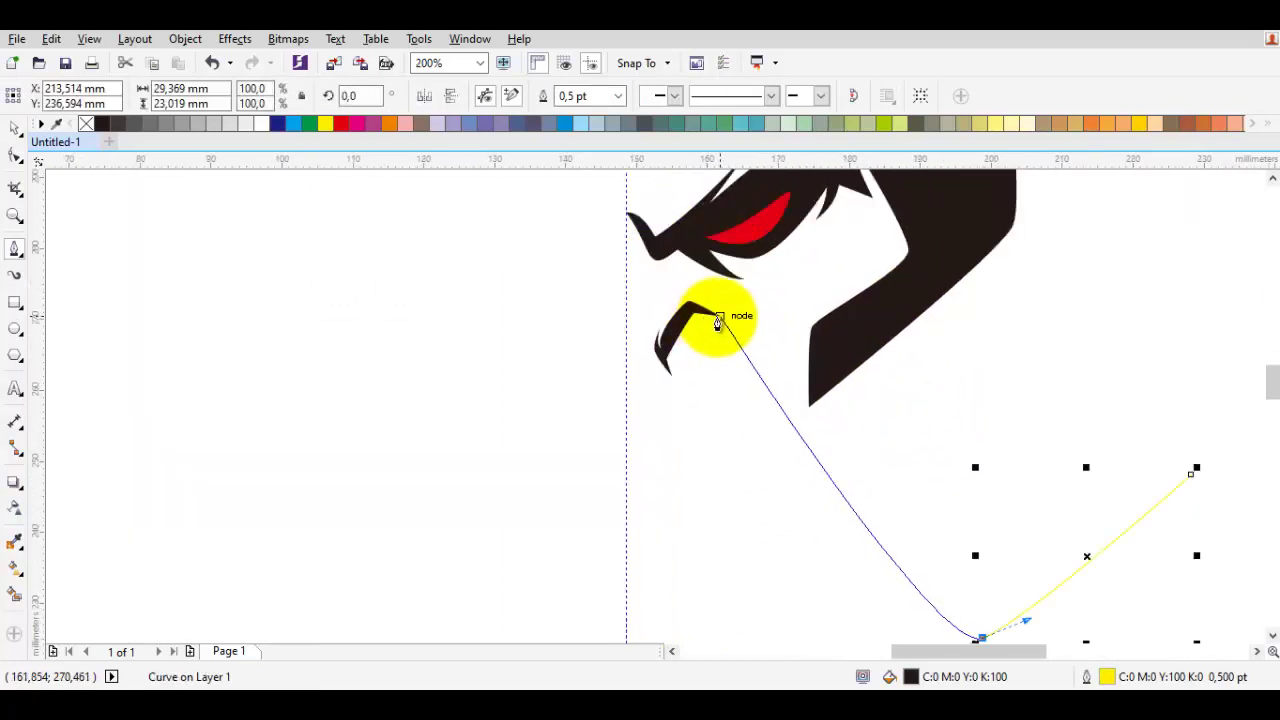
# Delete the nostril shape below the eye and the unfinished open curve beside the jaw
pyautogui.press('space')
pyautogui.click(700, 312)
pyautogui.scroll(-1, 736, 349)
pyautogui.press('Delete')
pyautogui.moveTo(1033, 543); pyautogui.dragTo(822, 336)
pyautogui.press('Delete')
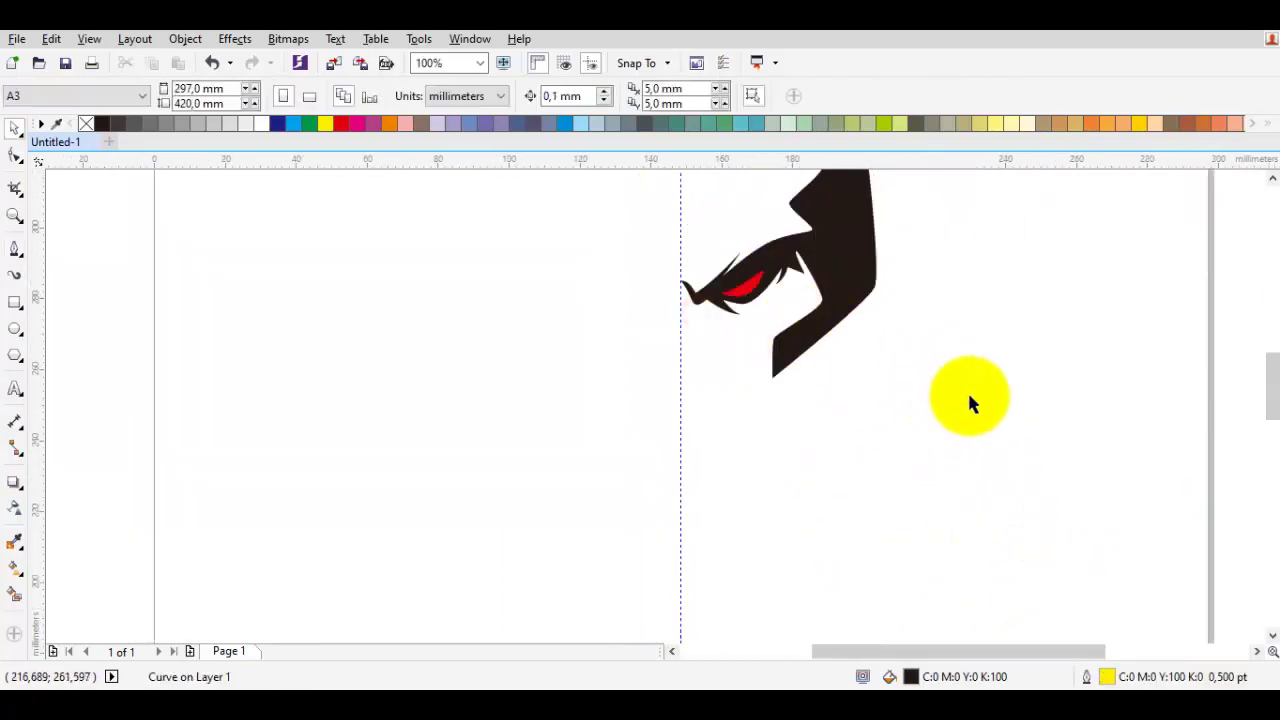
# Draw the upper edge and blunt inner end of a large curved tusk shape below the eye with the Pen tool, about 77 mm wide
pyautogui.press('space')
pyautogui.click(940, 462)
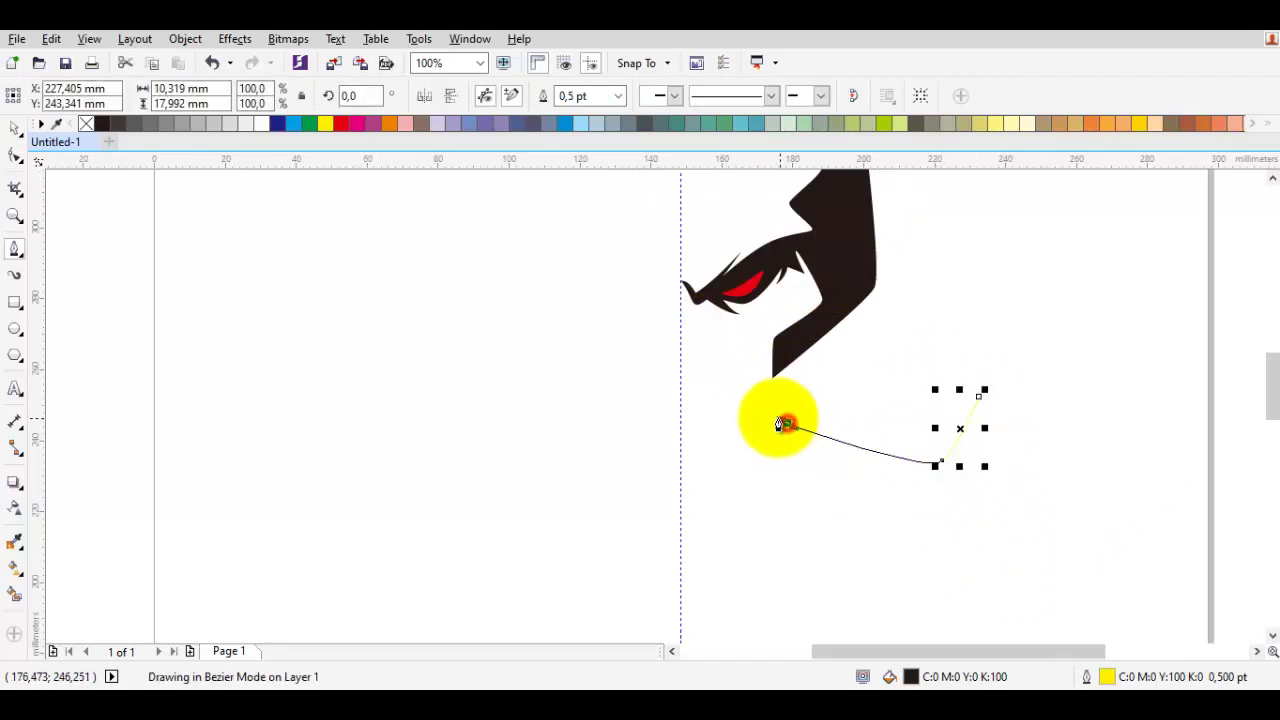
pyautogui.click(785, 424)
pyautogui.scroll(1, 785, 424)
pyautogui.doubleClick(716, 322)
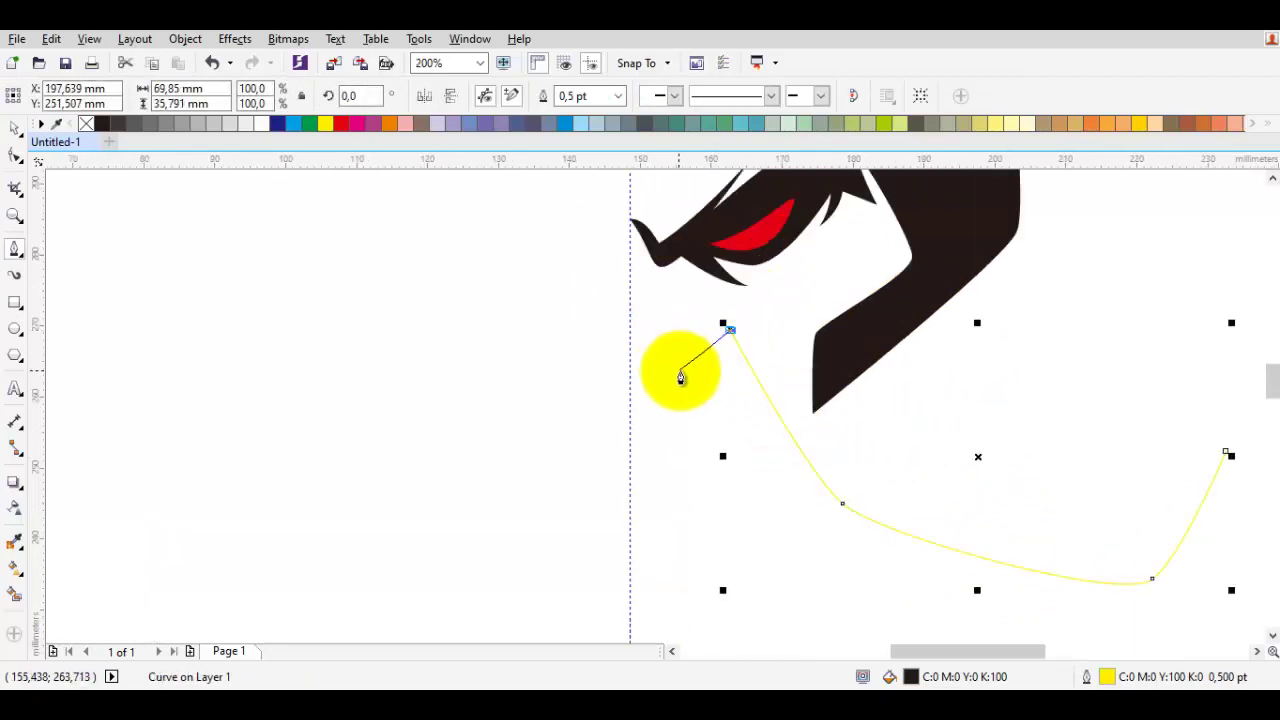
pyautogui.click(680, 388)
# Draw the tusk's lower edge parallel to the upper one and close it at the outer tip, about 77 mm by 51 mm overall
pyautogui.moveTo(787, 521); pyautogui.dragTo(740, 462)
pyautogui.moveTo(717, 520); pyautogui.dragTo(737, 547)
pyautogui.moveTo(940, 568); pyautogui.dragTo(871, 508)
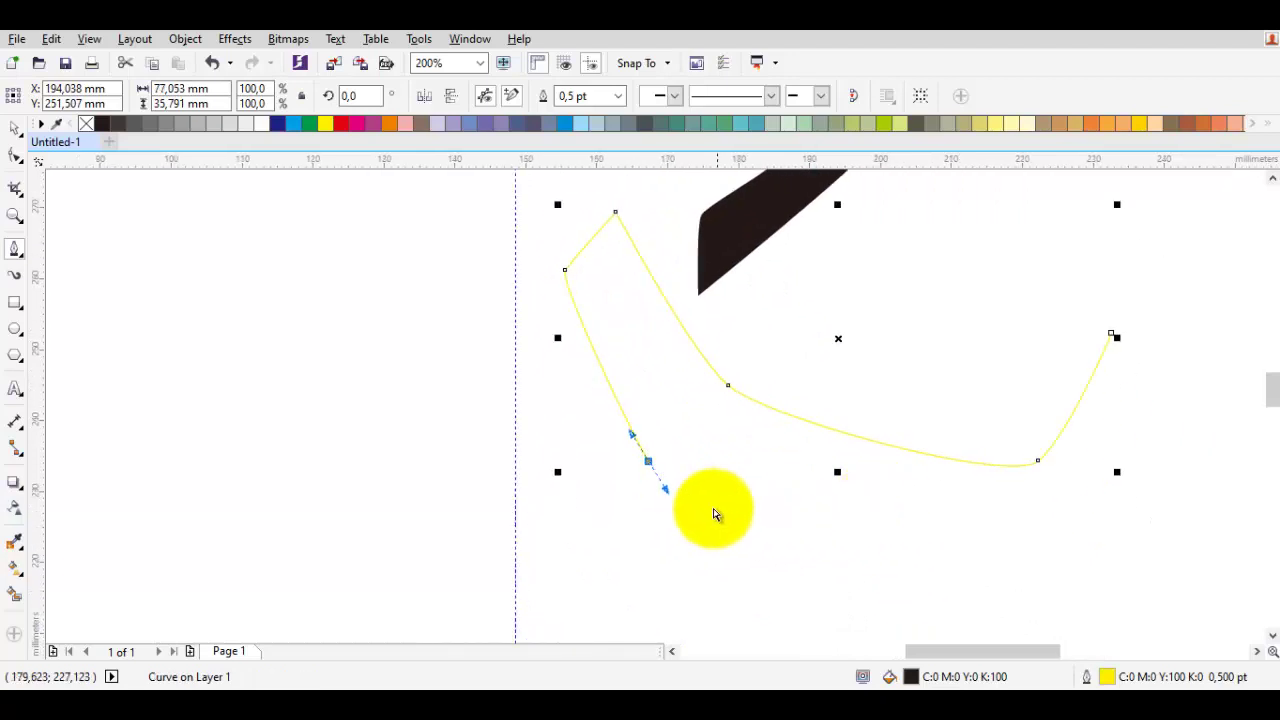
pyautogui.hotkey('ctrl', 'z')
pyautogui.moveTo(680, 488); pyautogui.dragTo(700, 515)
pyautogui.moveTo(1057, 578); pyautogui.dragTo(1085, 576)
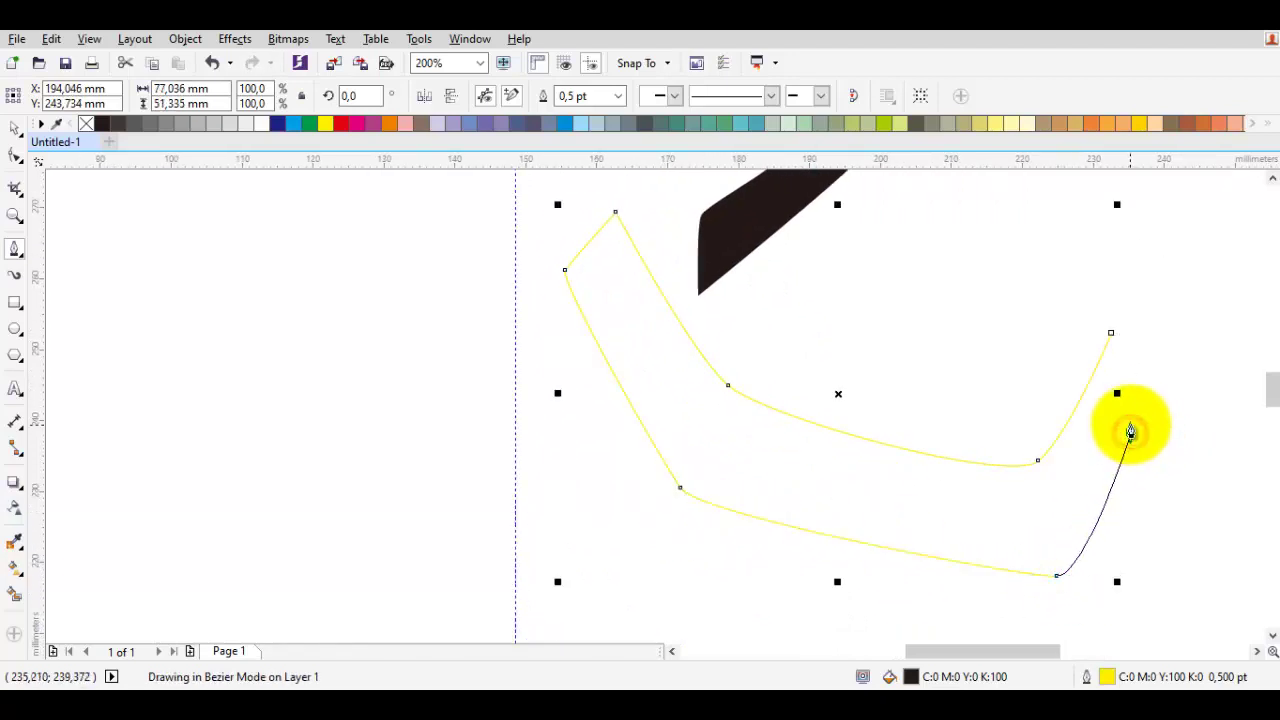
pyautogui.click(1110, 333)
# Remove the extra node near the tusk's outer tip and reshape its lower edge into a smoother curve, about 78 mm by 46 mm
pyautogui.press('F10')
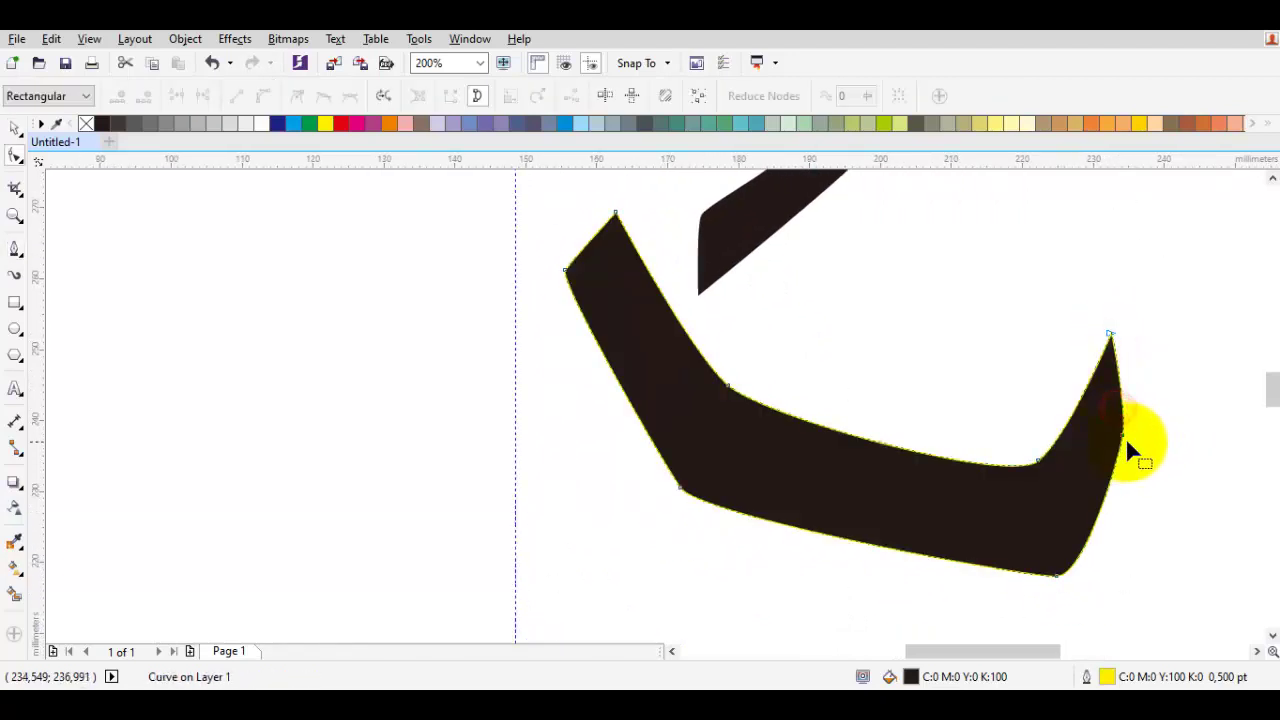
pyautogui.click(1128, 440)
pyautogui.moveTo(1060, 578); pyautogui.dragTo(1030, 536)
pyautogui.moveTo(708, 510); pyautogui.dragTo(698, 498)
pyautogui.press('space')
pyautogui.scroll(-1, 704, 503)
pyautogui.scroll(-1, 743, 517)
pyautogui.click(890, 532)
# Set the outline width of the tusk shape to 6 pt
pyautogui.scroll(1, 785, 501)
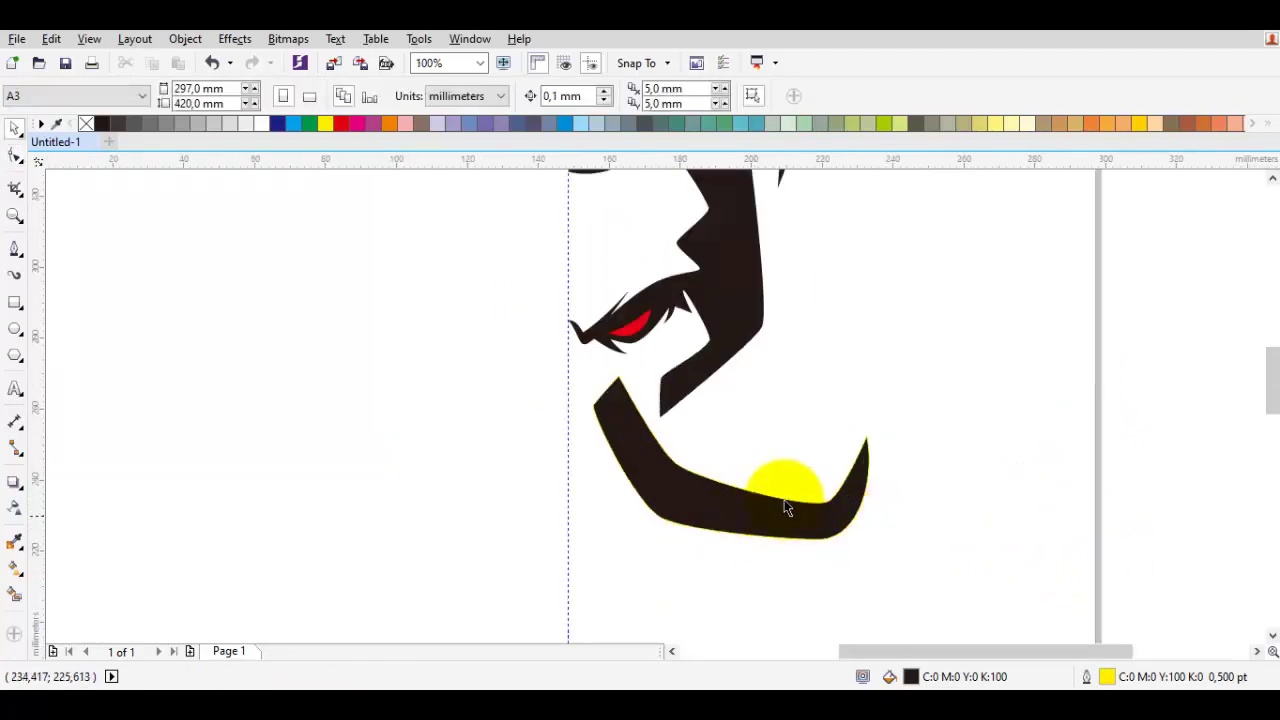
pyautogui.scroll(1, 684, 488)
pyautogui.click(684, 488)
pyautogui.moveTo(975, 422); pyautogui.dragTo(919, 425)
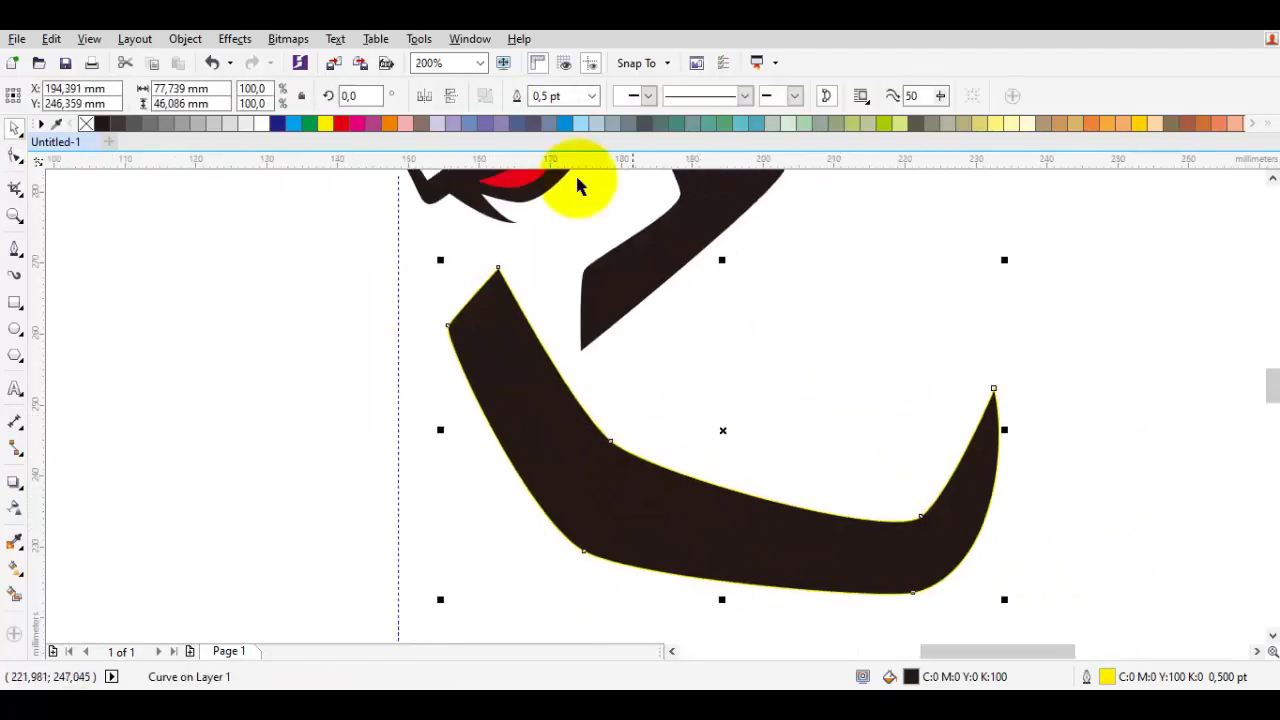
pyautogui.click(592, 97)
pyautogui.click(552, 213)
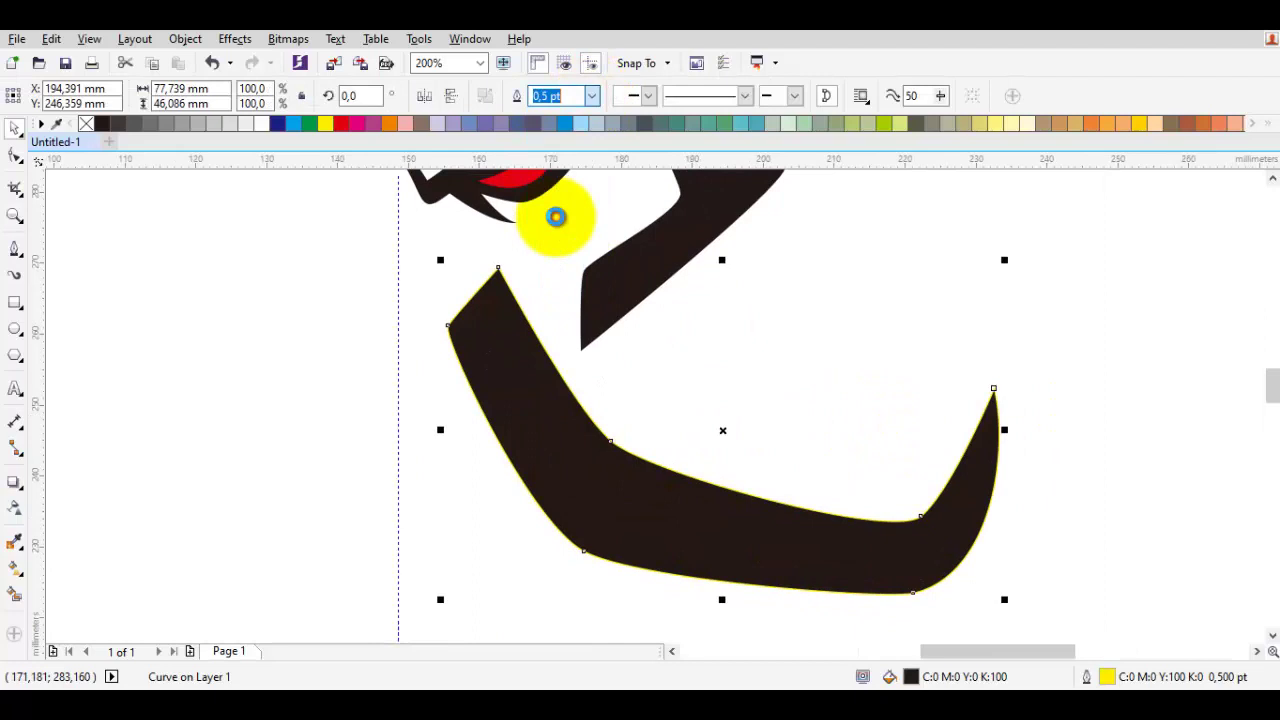
pyautogui.click(592, 95)
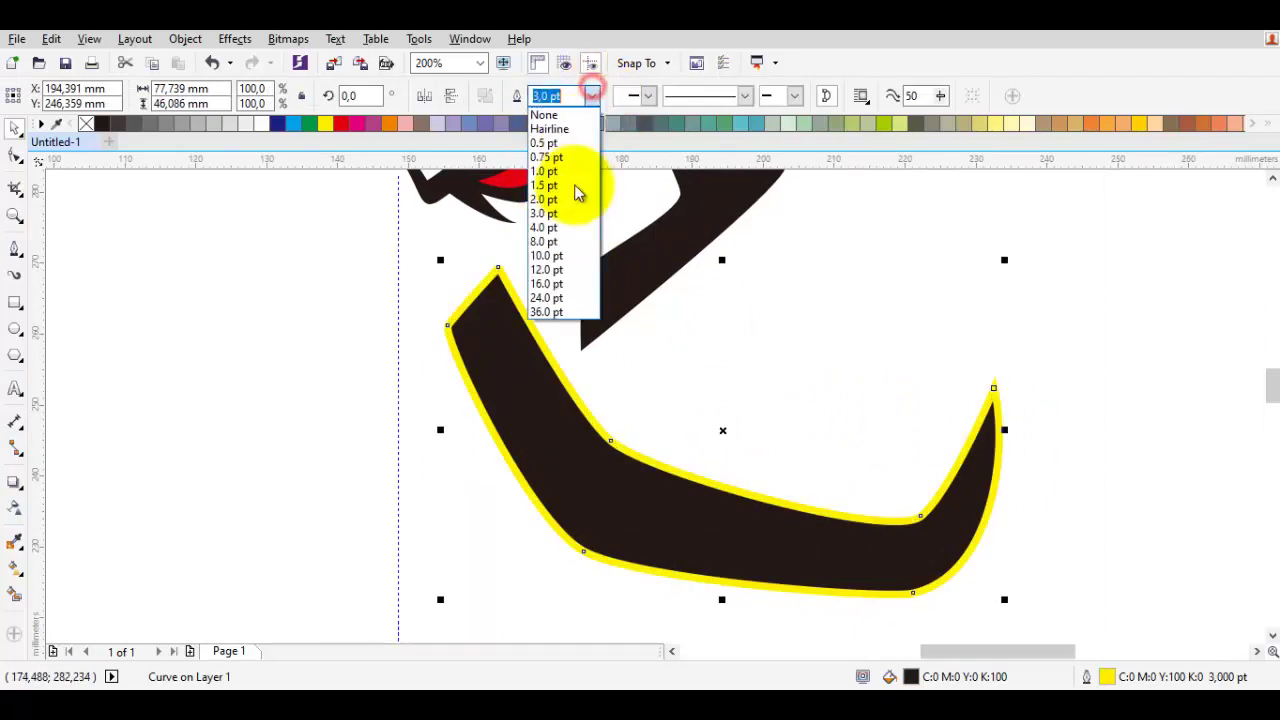
pyautogui.click(553, 243)
pyautogui.moveTo(571, 98); pyautogui.dragTo(500, 99)
pyautogui.write('6')
pyautogui.press('Return')
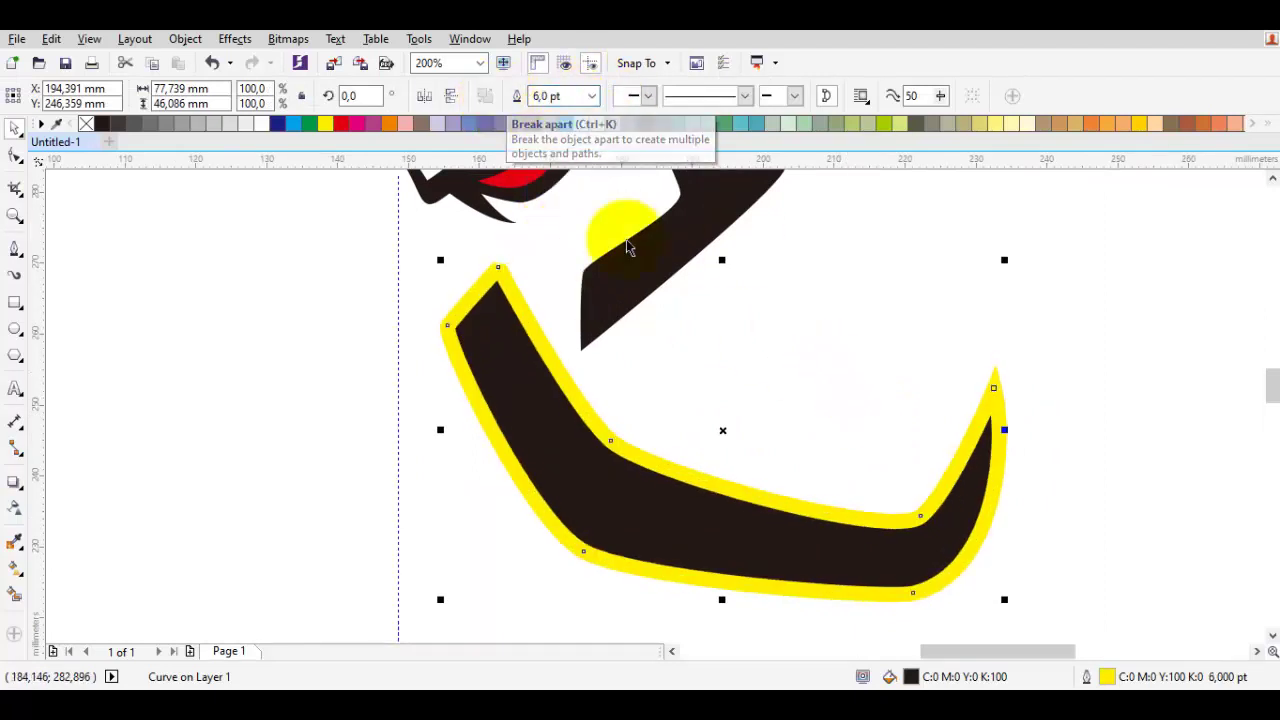
# Convert the tusk's yellow outline into a separate object and fill the inner tusk shape with light beige
pyautogui.click(727, 416)
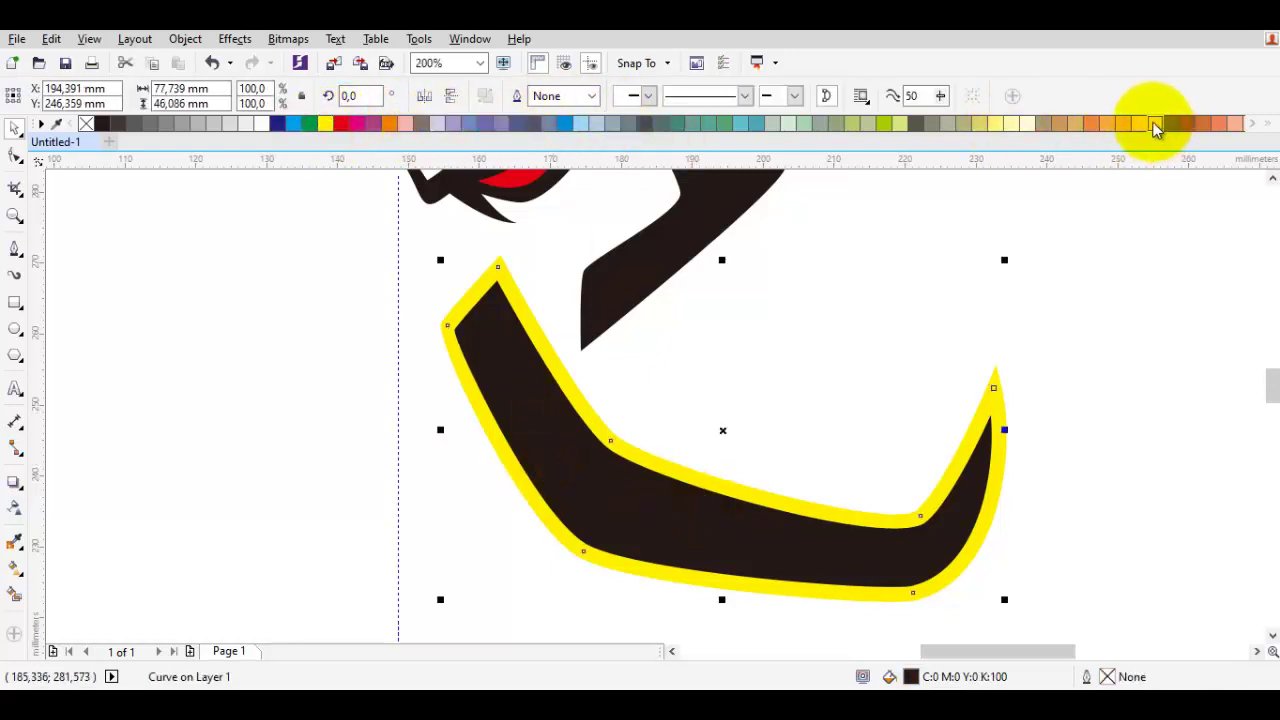
pyautogui.click(1155, 125)
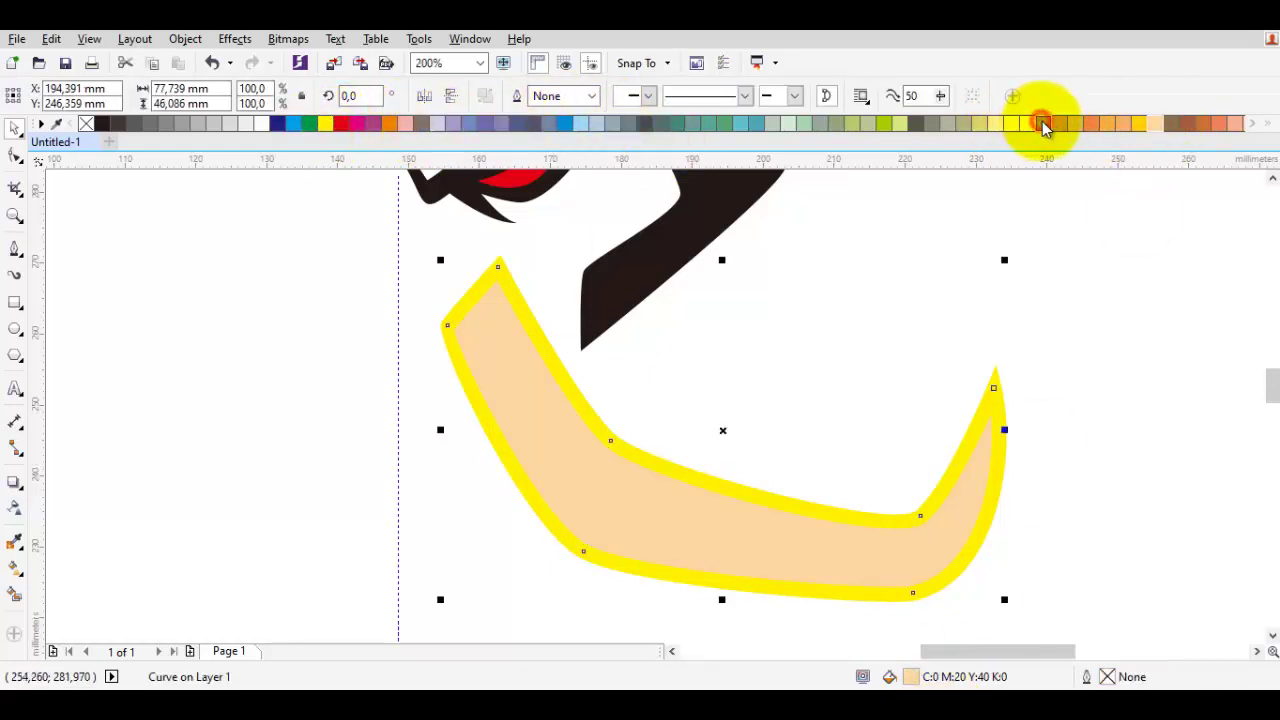
pyautogui.moveTo(1043, 125); pyautogui.dragTo(1057, 166)
pyautogui.click(1070, 233)
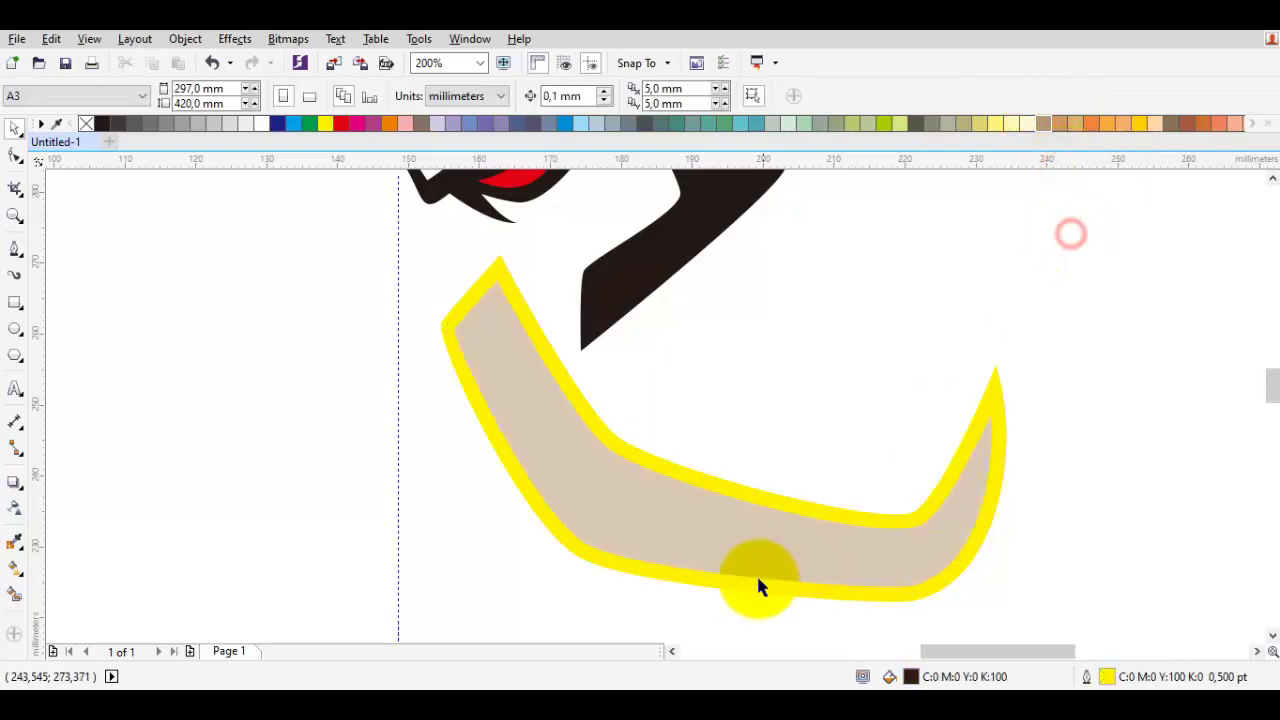
# Change the fill of the tusk's yellow border shape to black (K:100)
pyautogui.click(752, 558)
pyautogui.press('F10')
pyautogui.scroll(1, 594, 340)
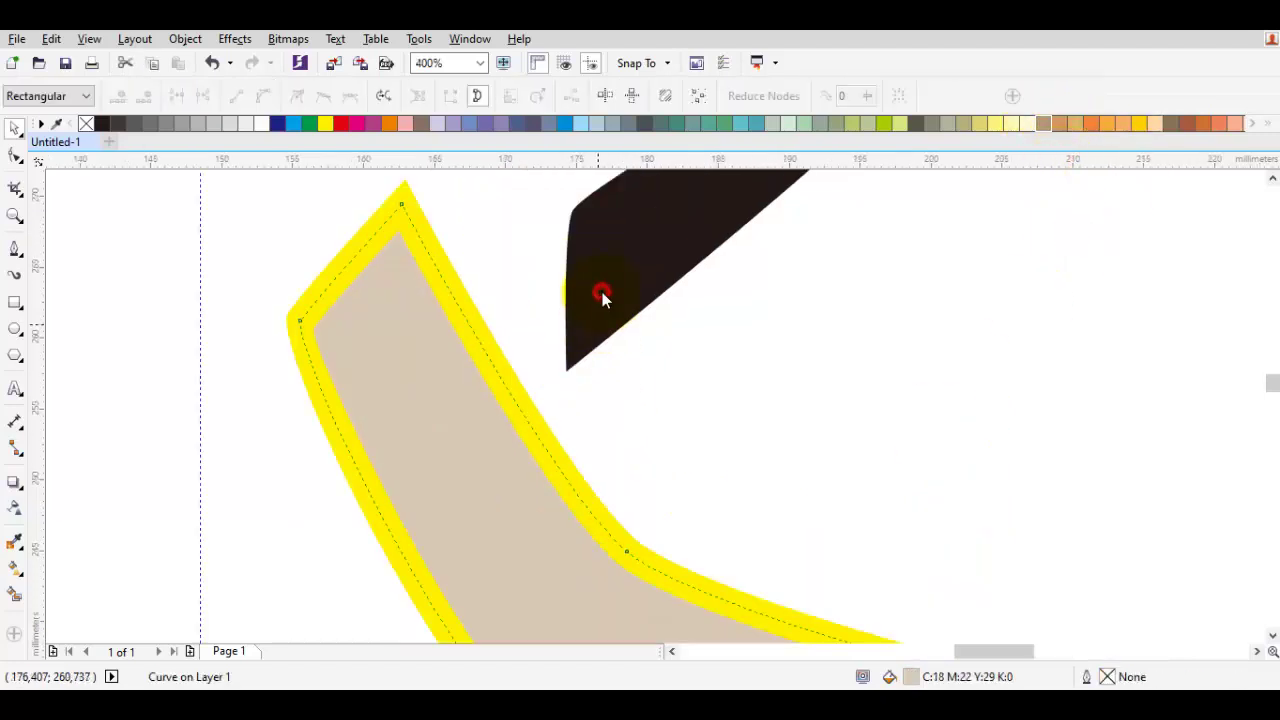
pyautogui.click(468, 336)
pyautogui.press('space')
pyautogui.scroll(-2, 538, 362)
pyautogui.scroll(2, 651, 386)
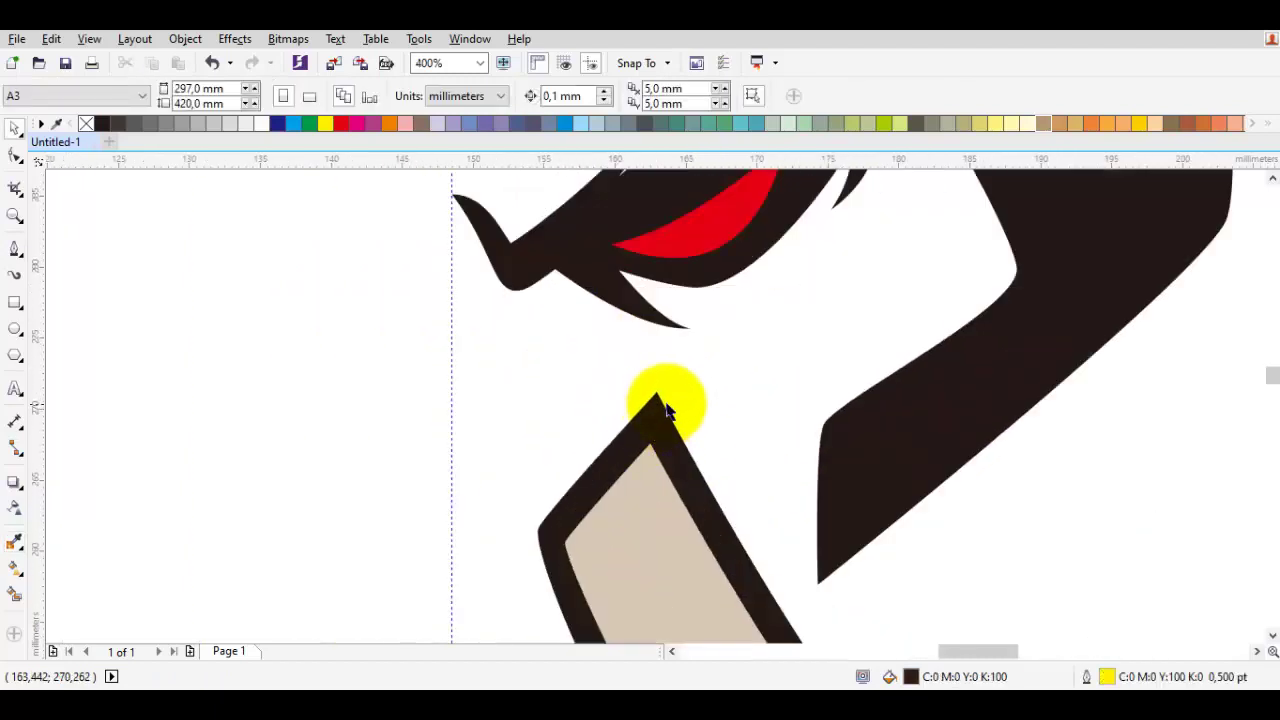
# Start a Pen shape around the tusk's root, with a small notch on its inner side and a curve over the tusk's upper corner
pyautogui.moveTo(768, 384); pyautogui.dragTo(705, 397)
pyautogui.press('F5')
pyautogui.moveTo(658, 473); pyautogui.dragTo(687, 461)
pyautogui.moveTo(475, 582); pyautogui.dragTo(456, 555)
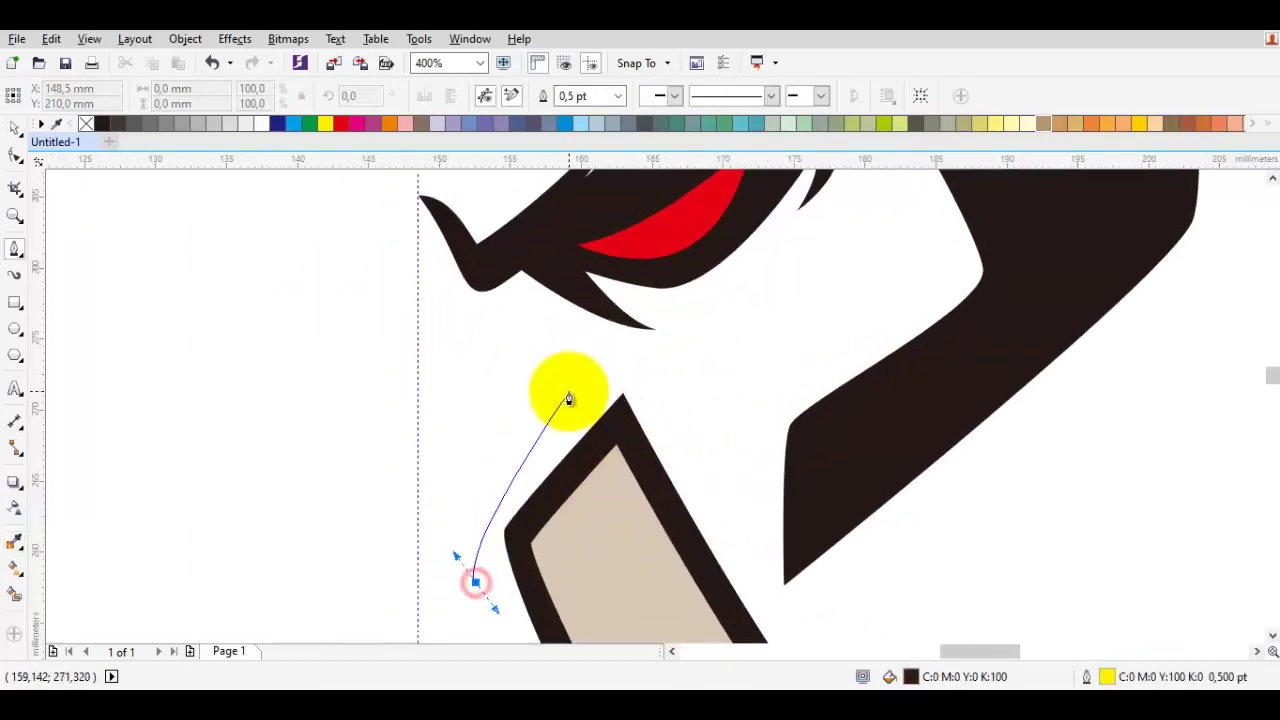
pyautogui.click(569, 391)
pyautogui.click(540, 465)
pyautogui.moveTo(617, 377); pyautogui.dragTo(641, 369)
pyautogui.moveTo(757, 490); pyautogui.dragTo(749, 465)
pyautogui.moveTo(722, 430); pyautogui.dragTo(744, 413)
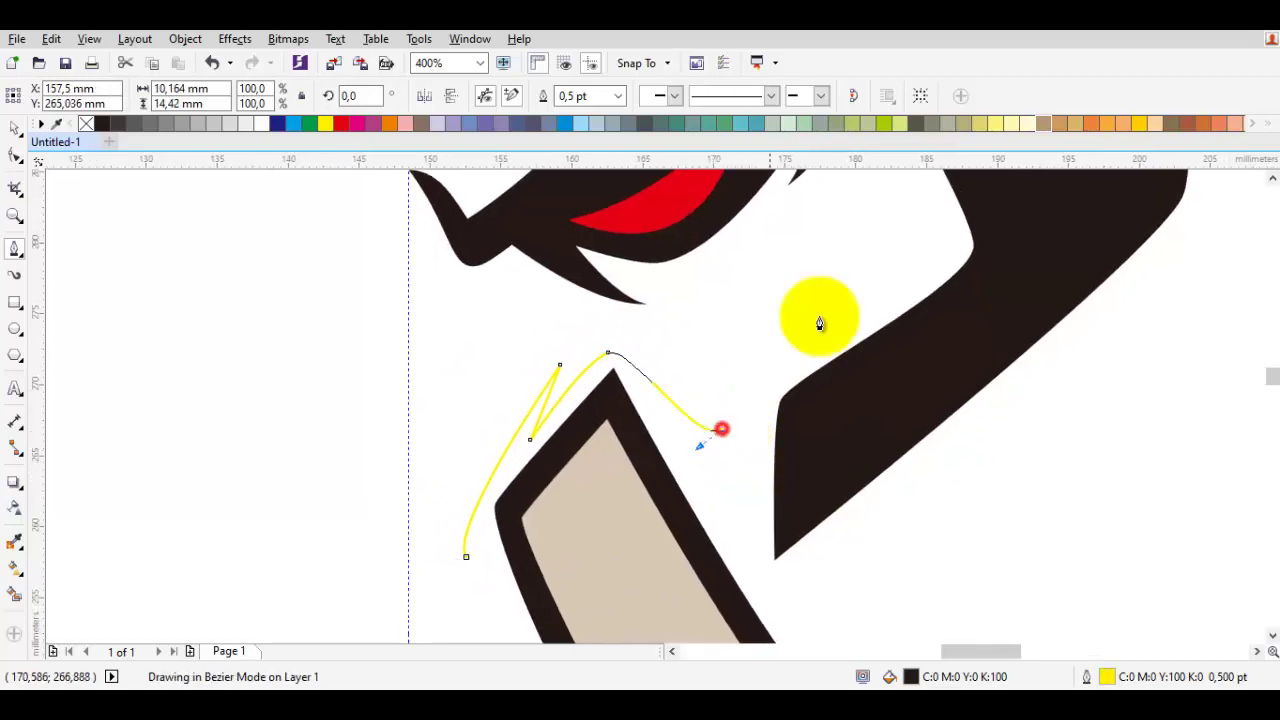
# Continue the outline up to a peak on the cheek and back down over the black cheek shape to the tusk's upper border
pyautogui.click(871, 272)
pyautogui.moveTo(830, 323); pyautogui.dragTo(821, 262)
pyautogui.moveTo(812, 386); pyautogui.dragTo(801, 401)
pyautogui.moveTo(809, 471)
pyautogui.mouseDown()
pyautogui.moveTo(813, 458)
pyautogui.moveTo(787, 458)
pyautogui.mouseUp()
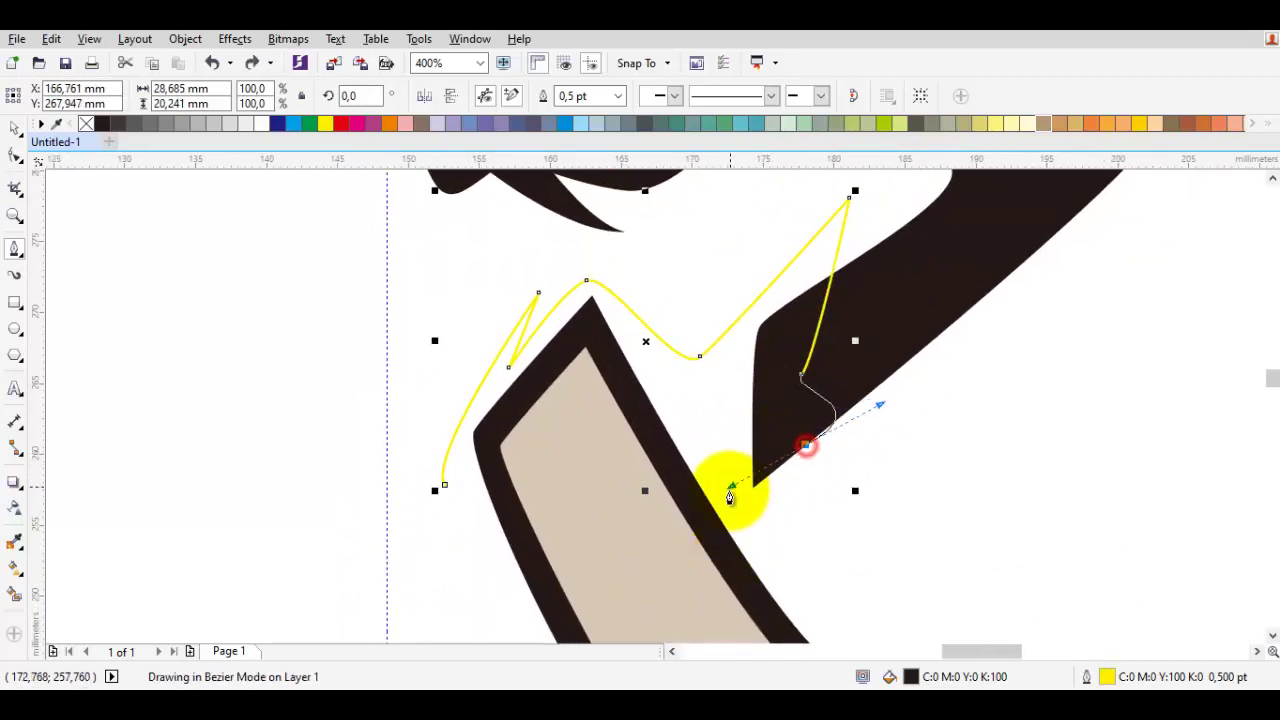
pyautogui.click(732, 553)
pyautogui.scroll(1, 586, 330)
pyautogui.scroll(-1, 586, 366)
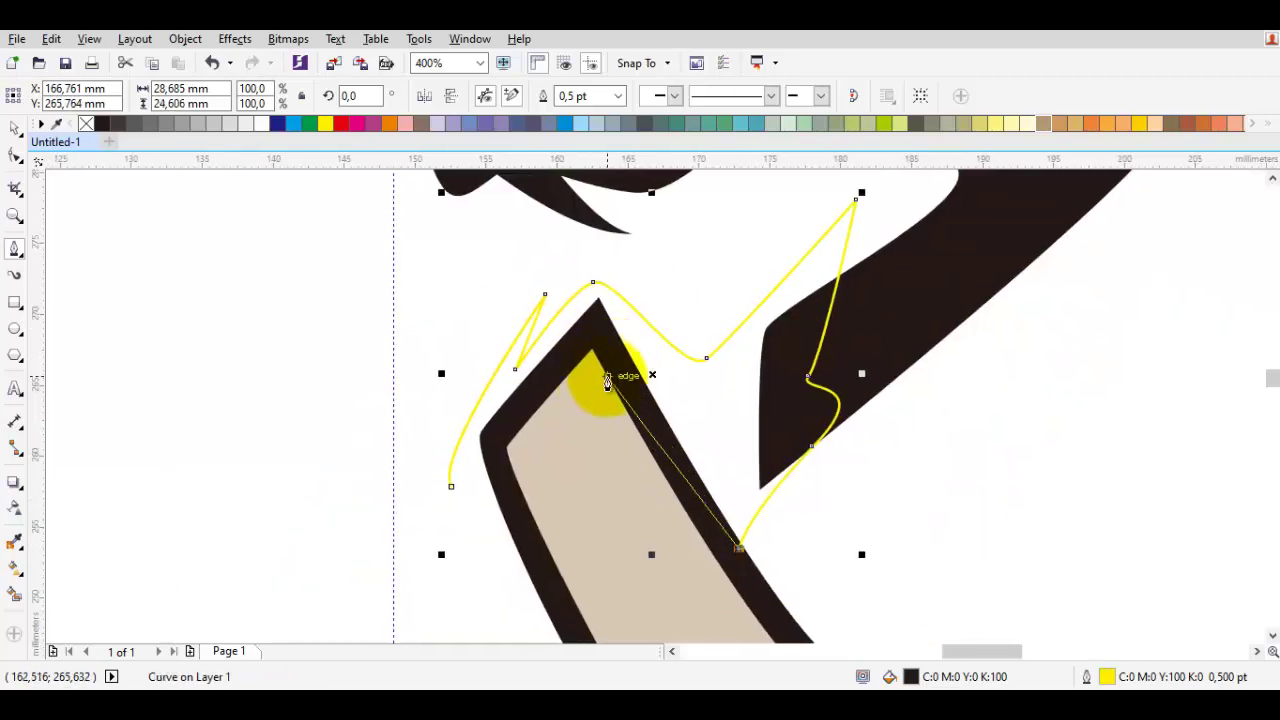
# Draw pointed fur tips across the tusk's root and close the shape at its start, about 29 mm by 29 mm overall
pyautogui.scroll(1, 600, 377)
pyautogui.moveTo(614, 380); pyautogui.dragTo(620, 352)
pyautogui.click(606, 342)
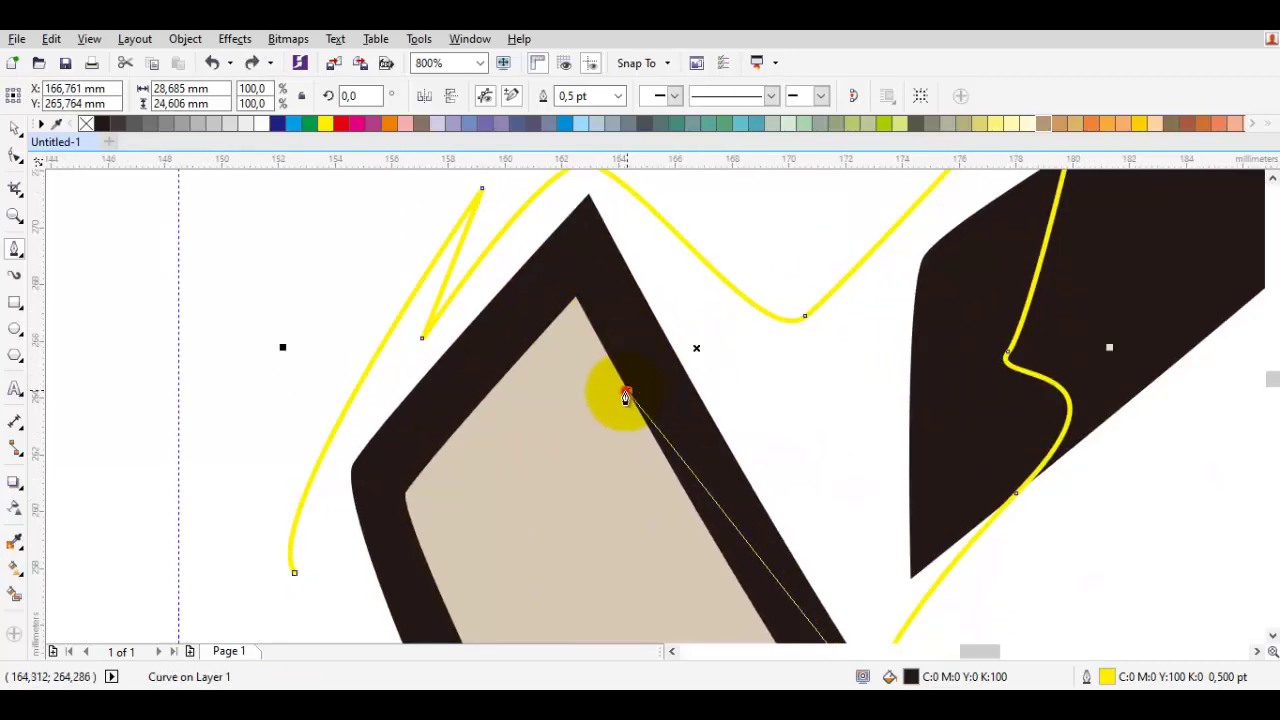
pyautogui.click(731, 523)
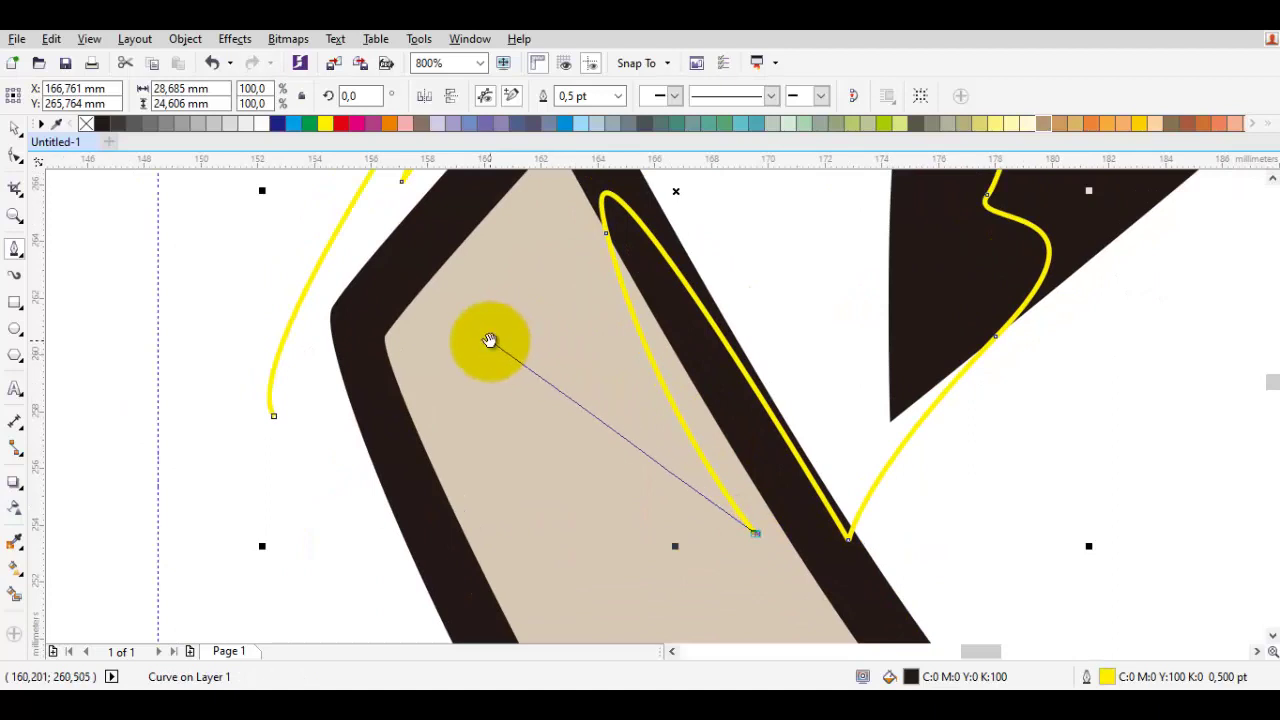
pyautogui.moveTo(490, 340); pyautogui.dragTo(462, 332)
pyautogui.moveTo(412, 478); pyautogui.dragTo(460, 366)
pyautogui.click(490, 348)
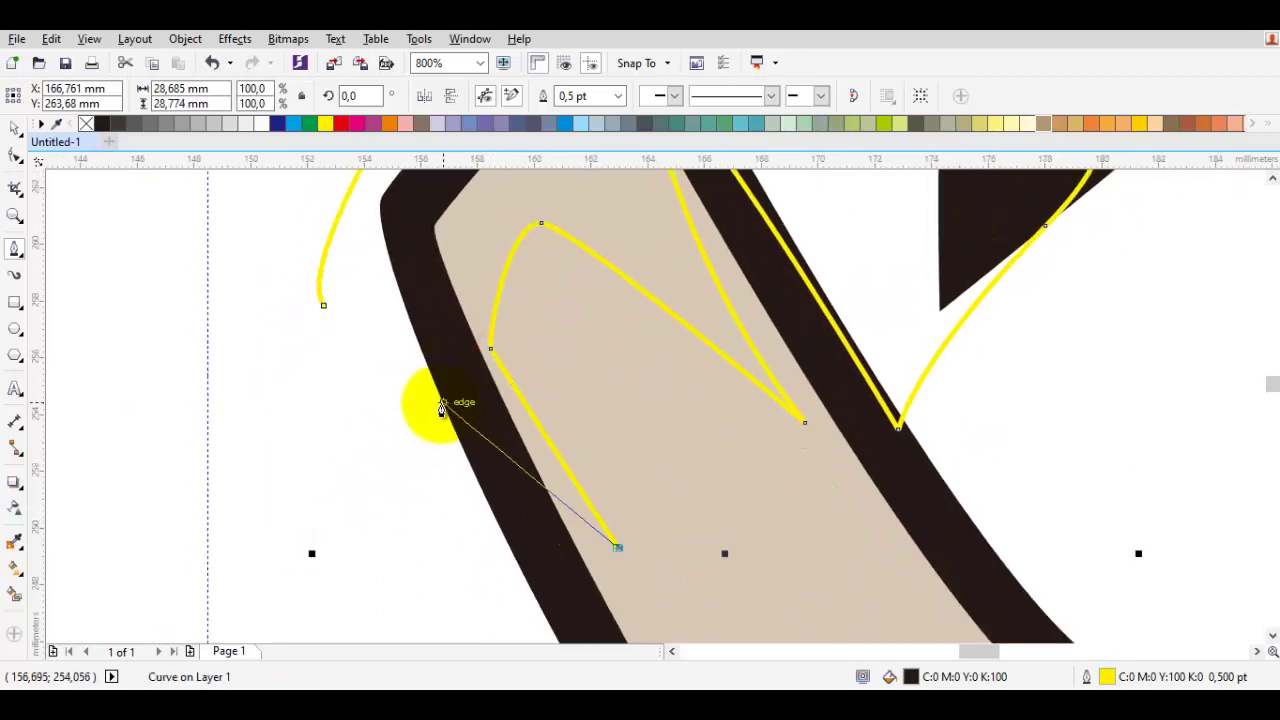
pyautogui.click(424, 366)
pyautogui.scroll(-2, 422, 366)
pyautogui.click(423, 424)
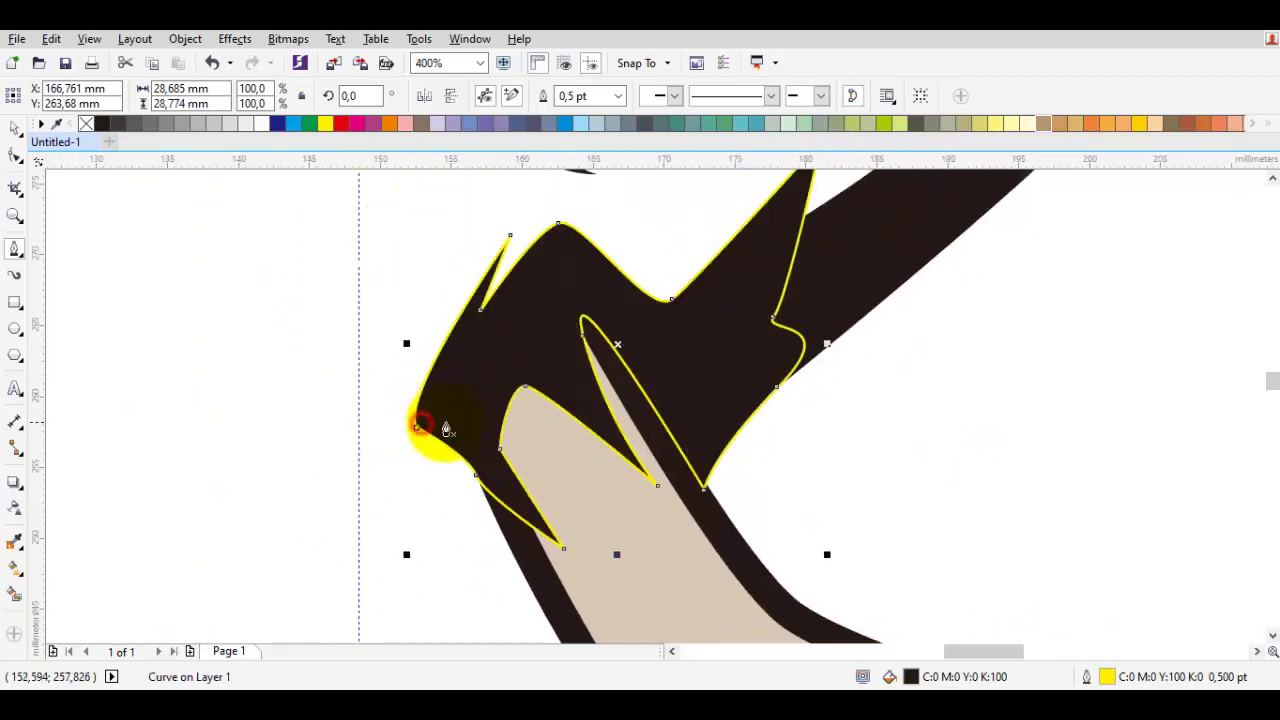
# Remove the yellow outline from the black fur shape around the tusk's root
pyautogui.scroll(-4, 425, 423)
pyautogui.moveTo(334, 229); pyautogui.dragTo(805, 600)
pyautogui.rightClick(88, 124)
pyautogui.click(673, 433)
# Delete the extra nodes at the inner corner of the black border near the tusk's outer tip
pyautogui.scroll(2, 736, 488)
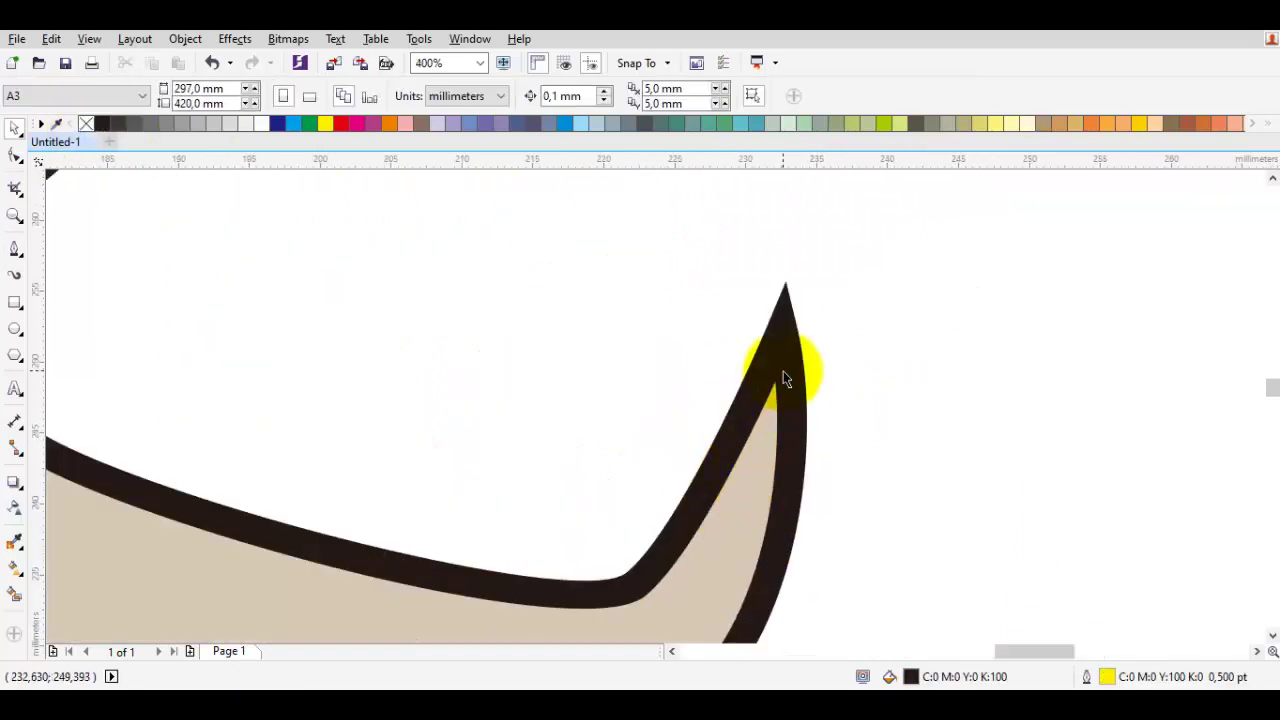
pyautogui.press('F10')
pyautogui.click(785, 369)
pyautogui.rightClick(828, 290)
pyautogui.click(890, 375)
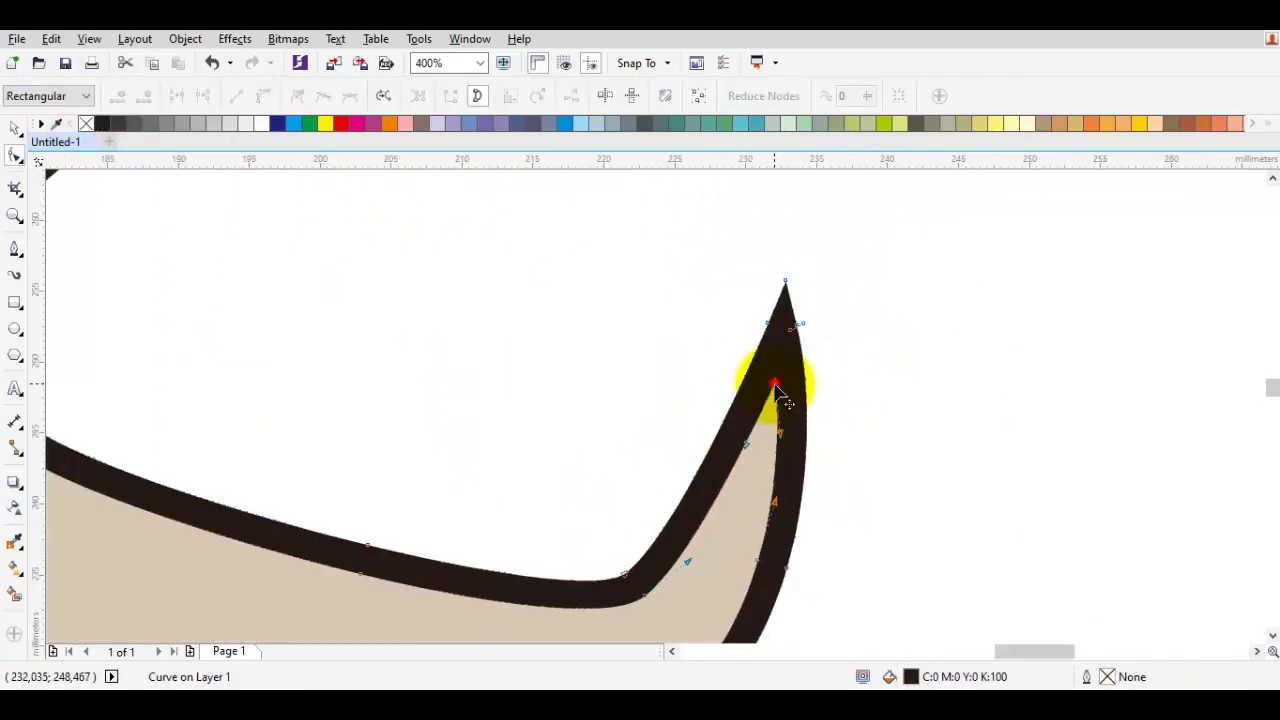
pyautogui.moveTo(828, 551); pyautogui.dragTo(665, 490)
pyautogui.scroll(1, 770, 514)
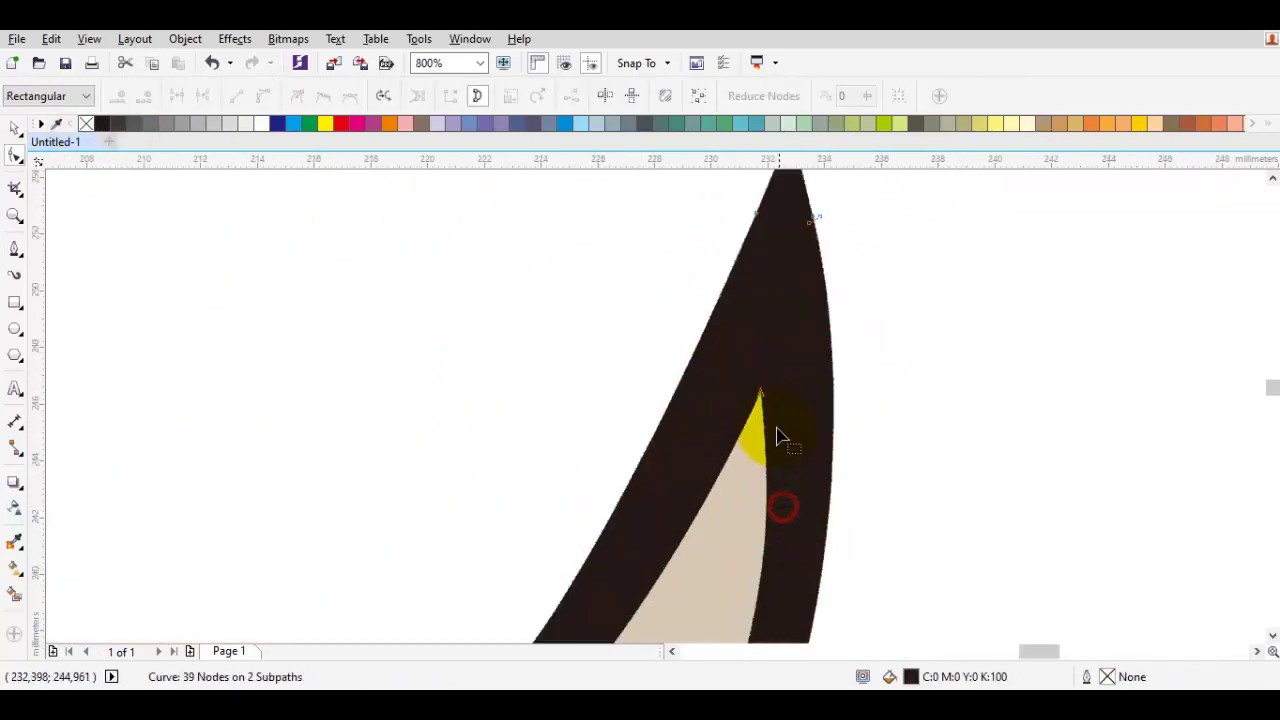
pyautogui.scroll(-1, 765, 400)
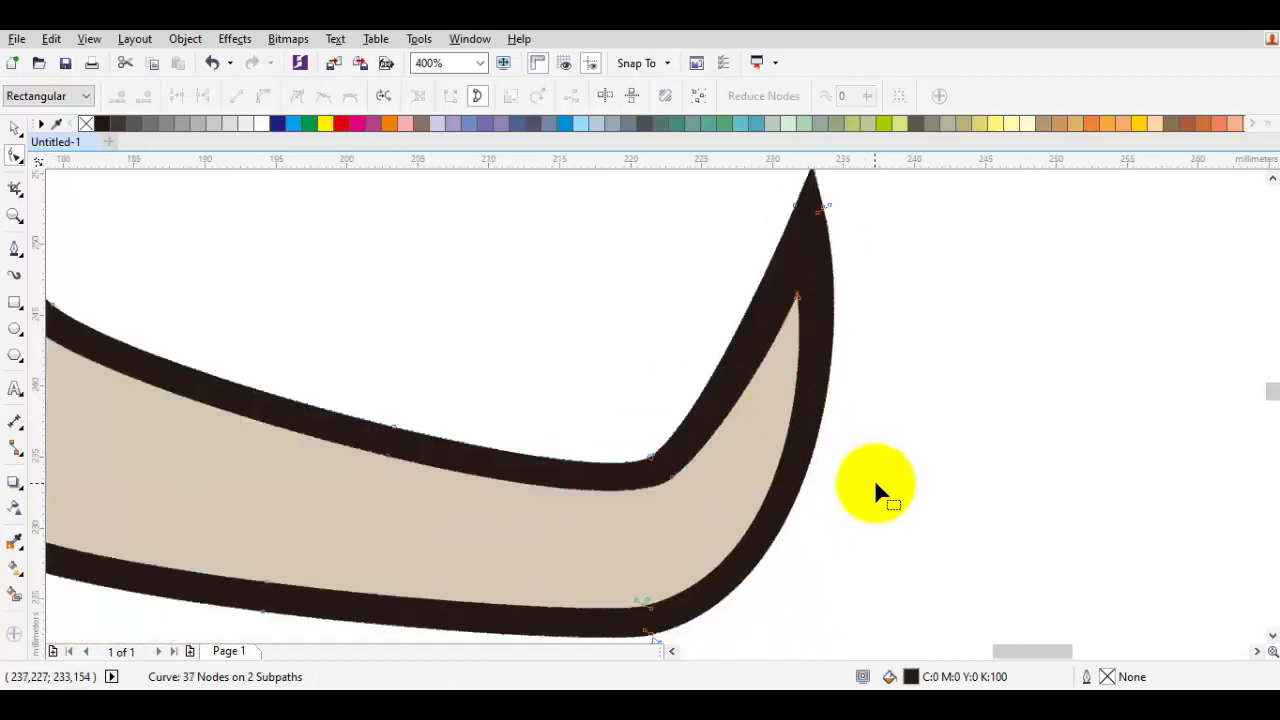
pyautogui.scroll(-2, 875, 483)
pyautogui.press('space')
pyautogui.click(799, 363)
# Draw the large ear's inner edge from the forehead over the pointed black shape to its outermost bend, about 69 mm by 60 mm
pyautogui.moveTo(712, 341); pyautogui.dragTo(766, 449)
pyautogui.moveTo(785, 182); pyautogui.dragTo(609, 435)
pyautogui.press('space')
pyautogui.scroll(2, 540, 424)
pyautogui.scroll(-2, 617, 400)
pyautogui.scroll(1, 725, 344)
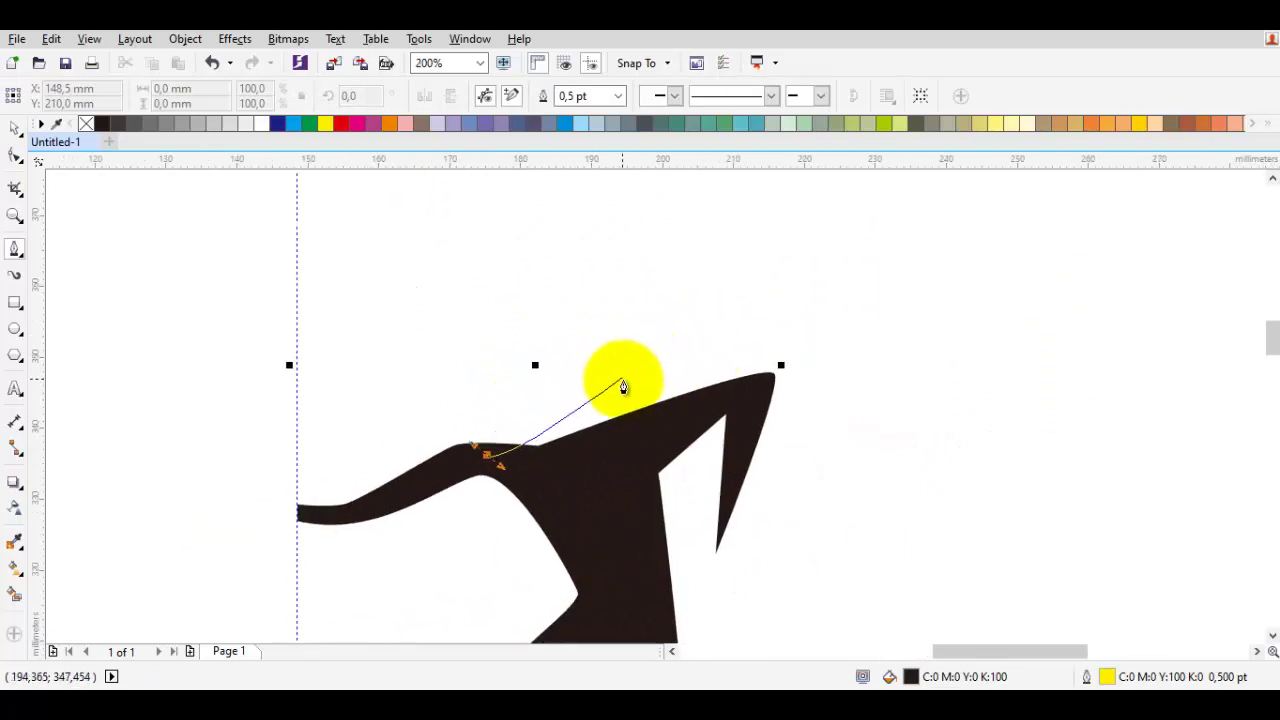
pyautogui.moveTo(635, 387); pyautogui.dragTo(674, 372)
pyautogui.moveTo(846, 343); pyautogui.dragTo(768, 329)
pyautogui.moveTo(757, 327); pyautogui.dragTo(797, 333)
pyautogui.scroll(-1, 811, 505)
pyautogui.moveTo(828, 548); pyautogui.dragTo(773, 364)
pyautogui.moveTo(797, 443); pyautogui.dragTo(806, 494)
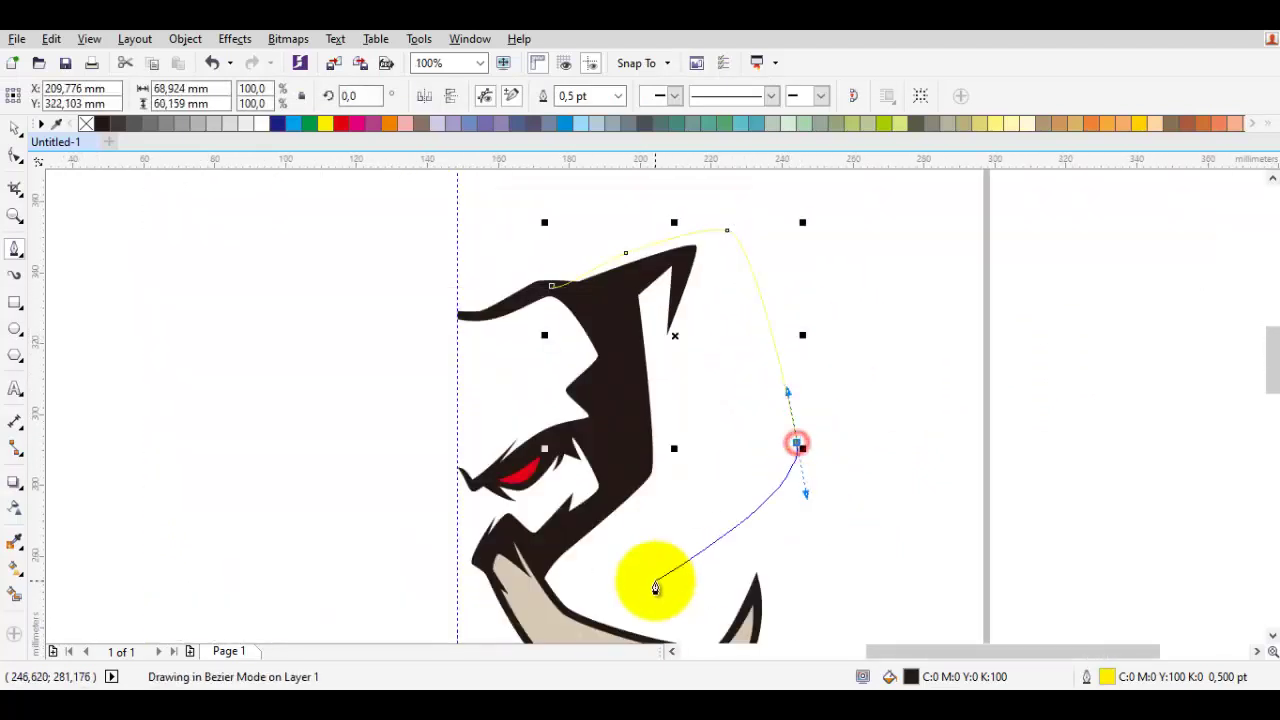
# Continue the large ear's inner edge down onto the tusk, about 69 mm by 123 mm overall
pyautogui.moveTo(655, 583); pyautogui.dragTo(755, 433)
pyautogui.scroll(-1, 755, 433)
pyautogui.scroll(1, 771, 474)
pyautogui.moveTo(765, 486); pyautogui.dragTo(672, 470)
pyautogui.scroll(1, 815, 505)
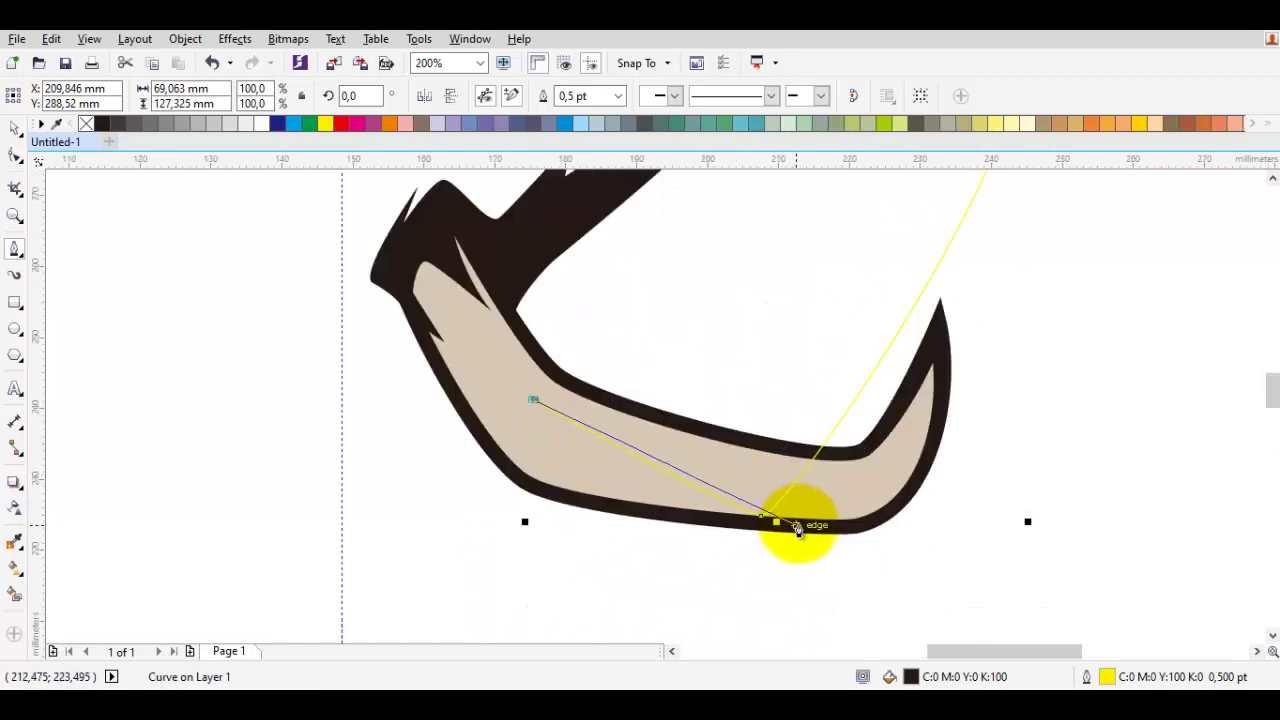
pyautogui.scroll(-1, 769, 523)
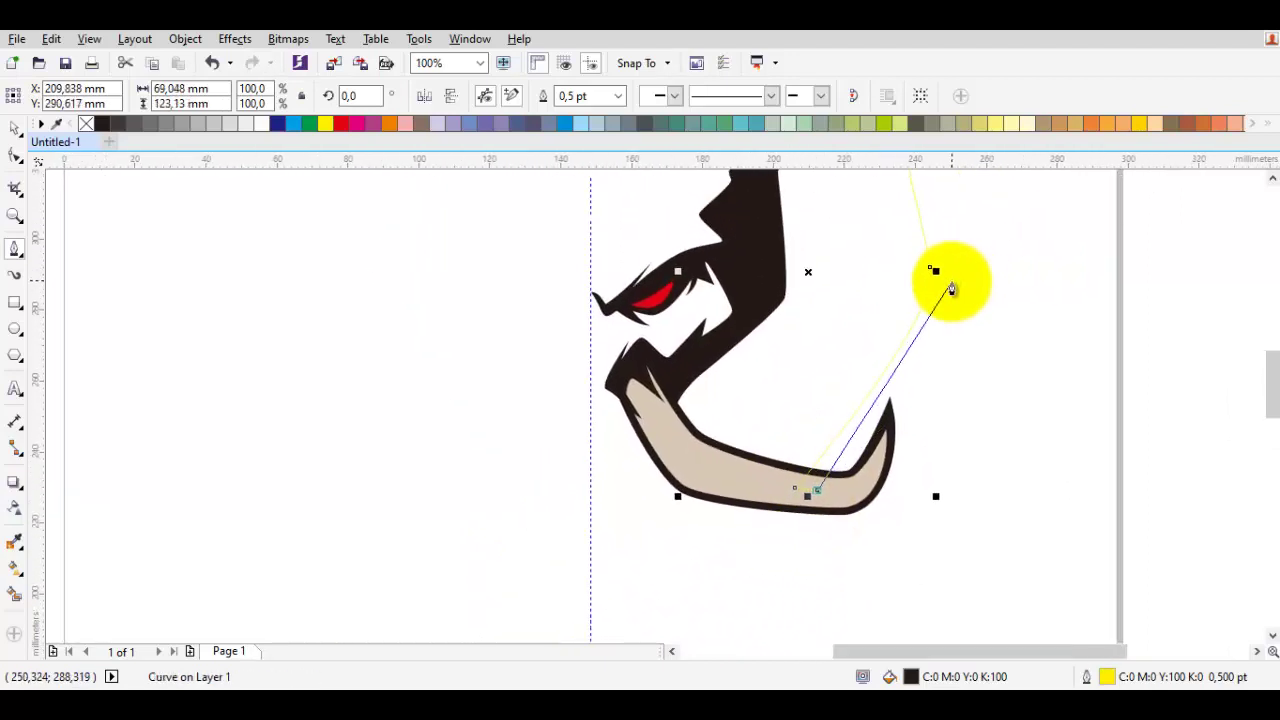
# Draw the first part of the large ear's outer edge from the tusk upward, parallel to the inner edge
pyautogui.scroll(2, 910, 350)
pyautogui.moveTo(857, 412); pyautogui.dragTo(971, 289)
pyautogui.moveTo(1012, 180); pyautogui.dragTo(900, 360)
pyautogui.moveTo(894, 340); pyautogui.dragTo(869, 330)
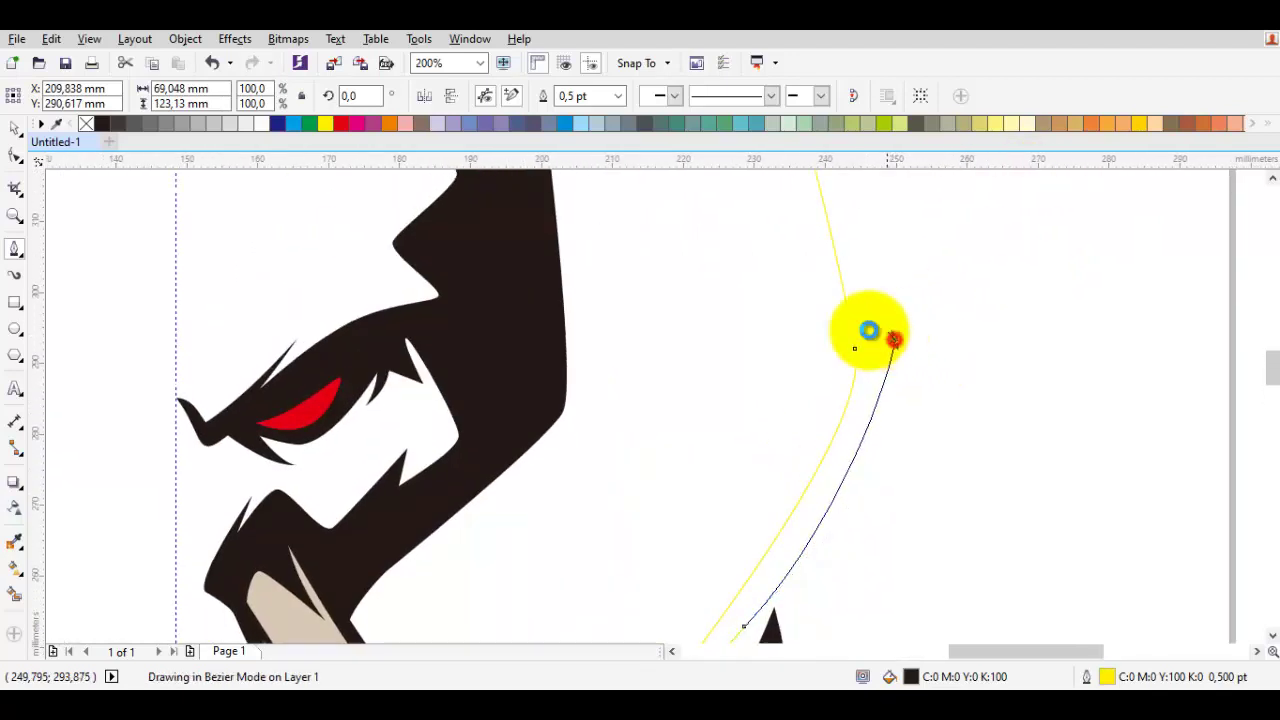
pyautogui.scroll(-2, 900, 400)
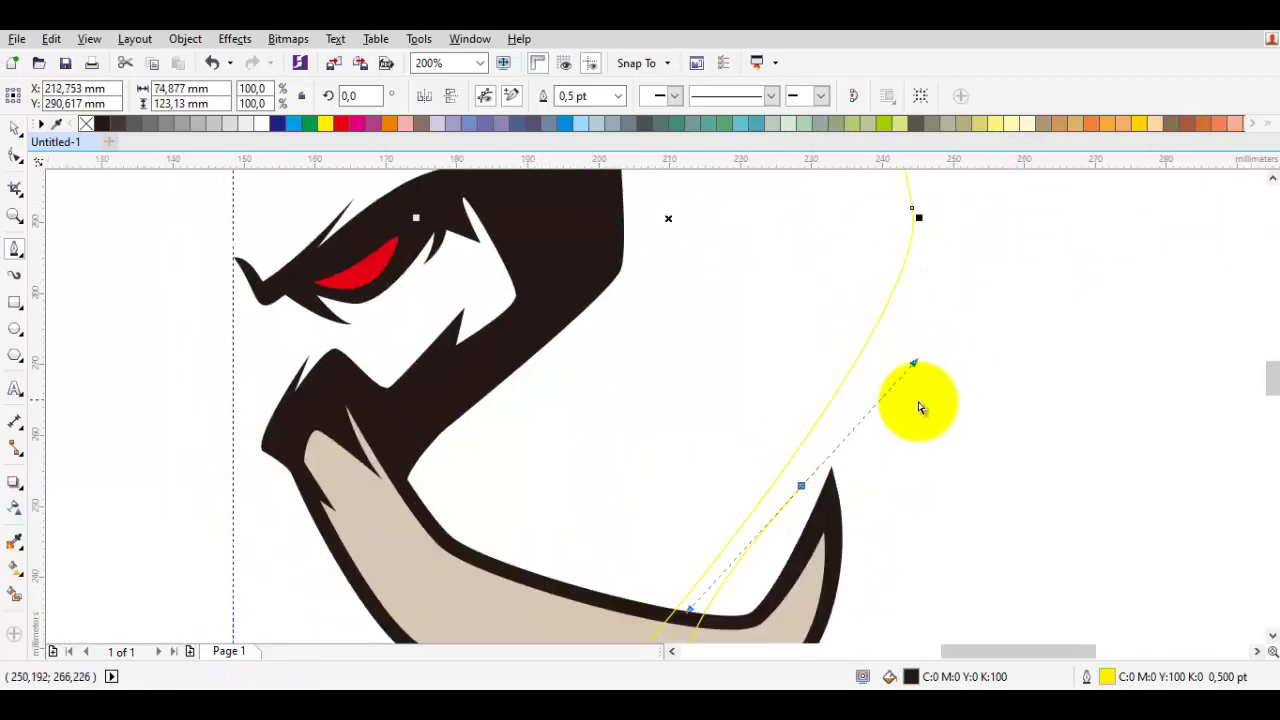
pyautogui.scroll(1, 880, 400)
# Continue the ear's outer edge over the top and close the band at the forehead, about 74 mm by 130 mm overall
pyautogui.moveTo(909, 337); pyautogui.dragTo(822, 236)
pyautogui.scroll(-1, 903, 400)
pyautogui.scroll(1, 903, 330)
pyautogui.scroll(-1, 905, 365)
pyautogui.scroll(1, 683, 309)
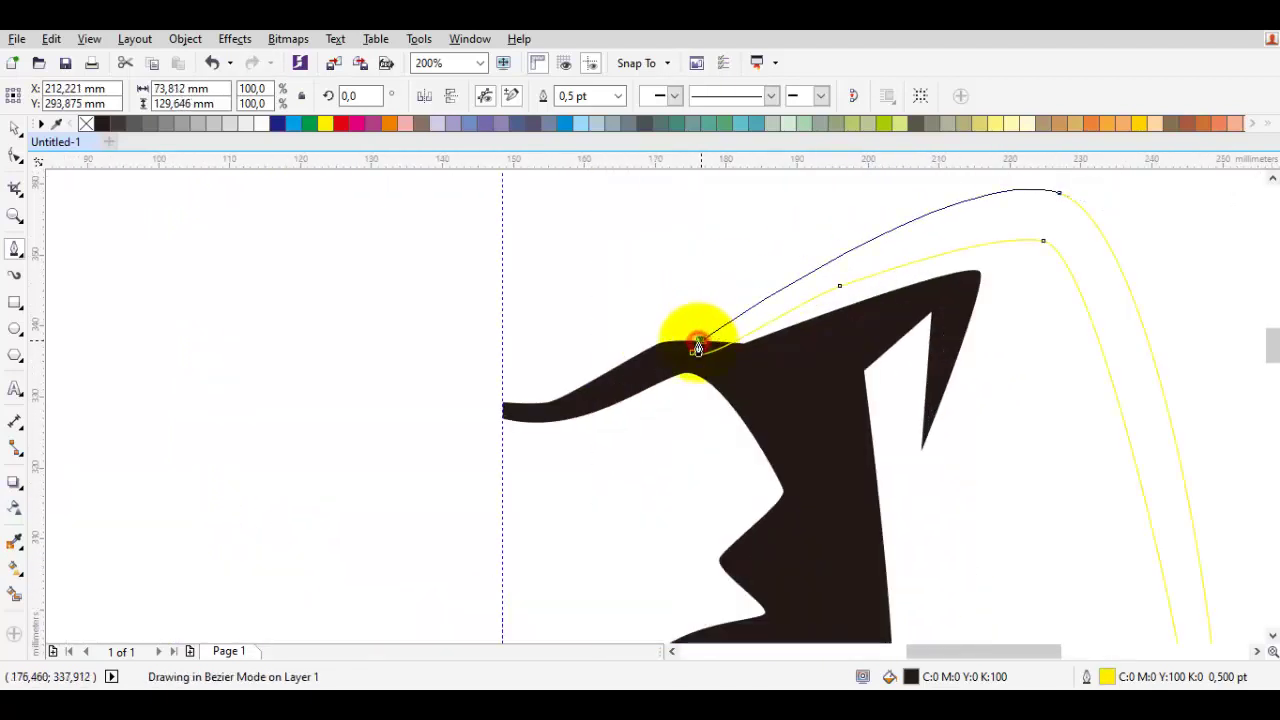
pyautogui.moveTo(697, 347); pyautogui.dragTo(736, 357)
# Remove the yellow outline from the large ear band
pyautogui.rightClick(84, 123)
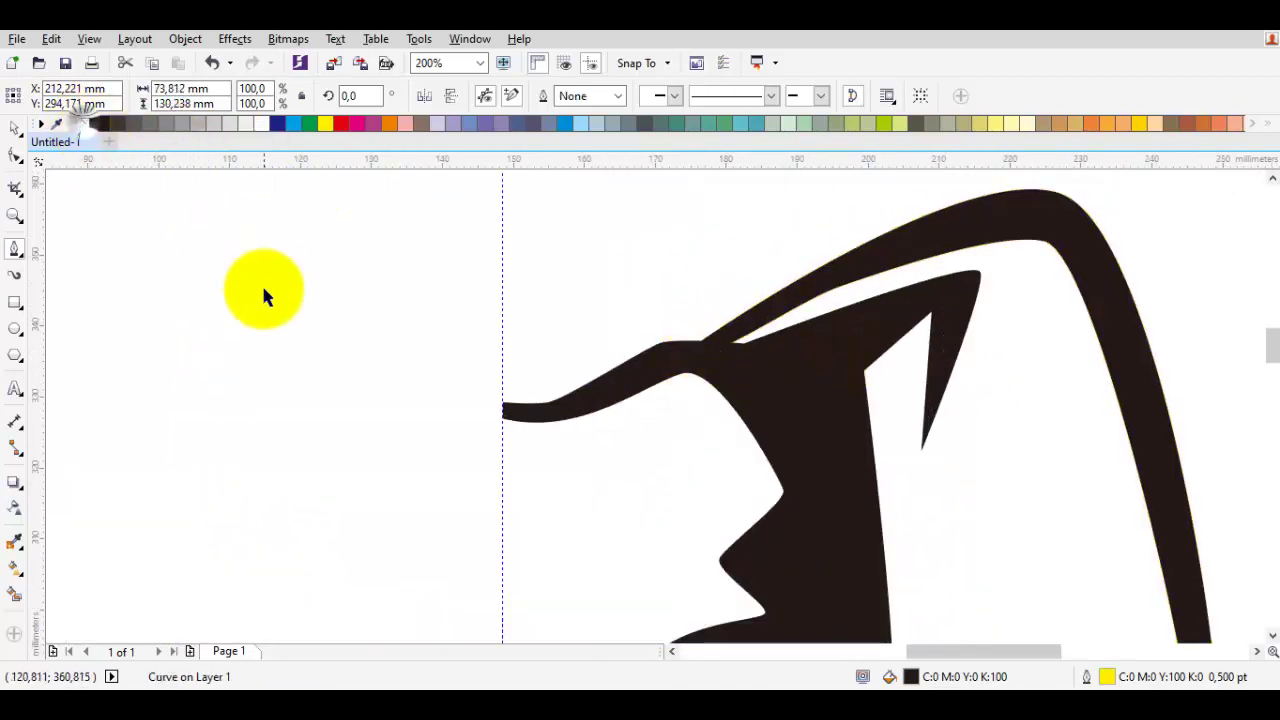
pyautogui.press('space')
pyautogui.click(264, 305)
pyautogui.scroll(-2, 264, 305)
pyautogui.scroll(1, 487, 364)
# Start a jagged Pen shape from the black area's upper notch down beside the face, with one fur spike, about 15 mm by 64 mm
pyautogui.moveTo(428, 428)
pyautogui.mouseDown()
pyautogui.moveTo(494, 417)
pyautogui.moveTo(534, 443)
pyautogui.moveTo(562, 441)
pyautogui.mouseUp()
pyautogui.press('space')
pyautogui.press('Escape')
pyautogui.scroll(1, 517, 355)
pyautogui.click(501, 204)
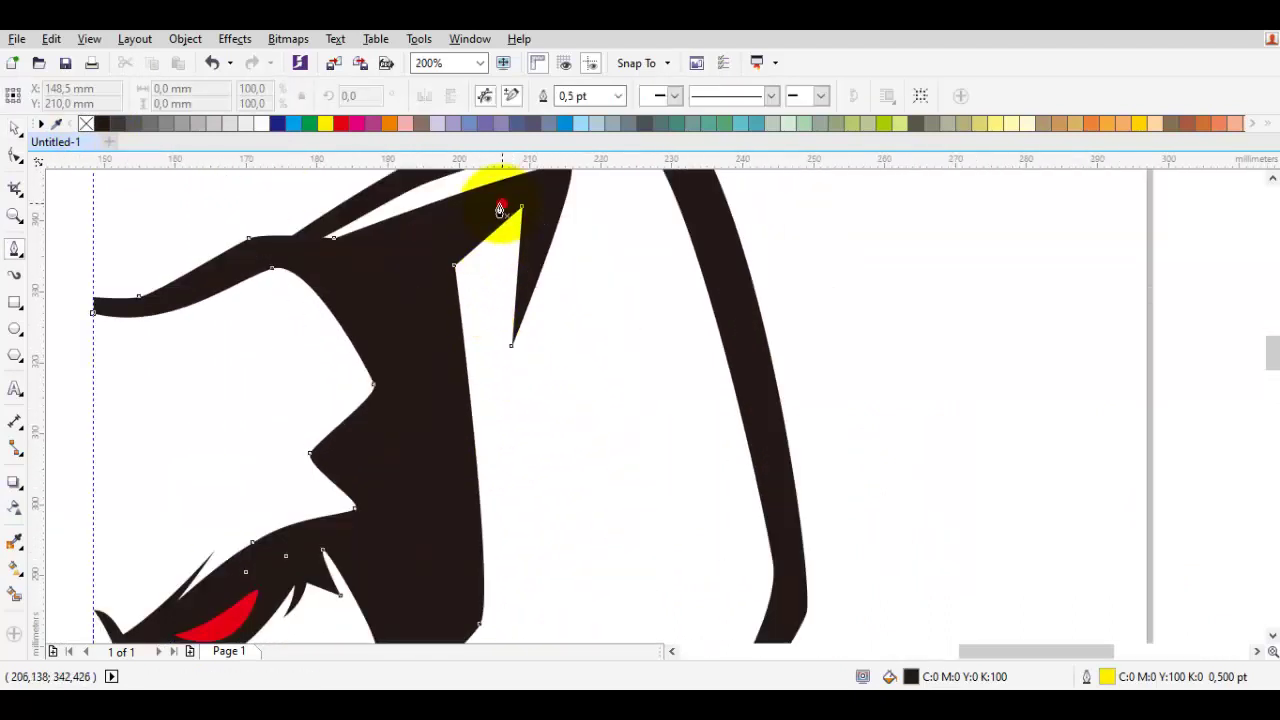
pyautogui.moveTo(490, 423); pyautogui.dragTo(497, 455)
pyautogui.moveTo(600, 582); pyautogui.dragTo(565, 499)
pyautogui.click(563, 500)
pyautogui.click(474, 443)
pyautogui.moveTo(512, 572)
pyautogui.mouseDown()
pyautogui.moveTo(535, 371)
pyautogui.moveTo(546, 386)
pyautogui.mouseUp()
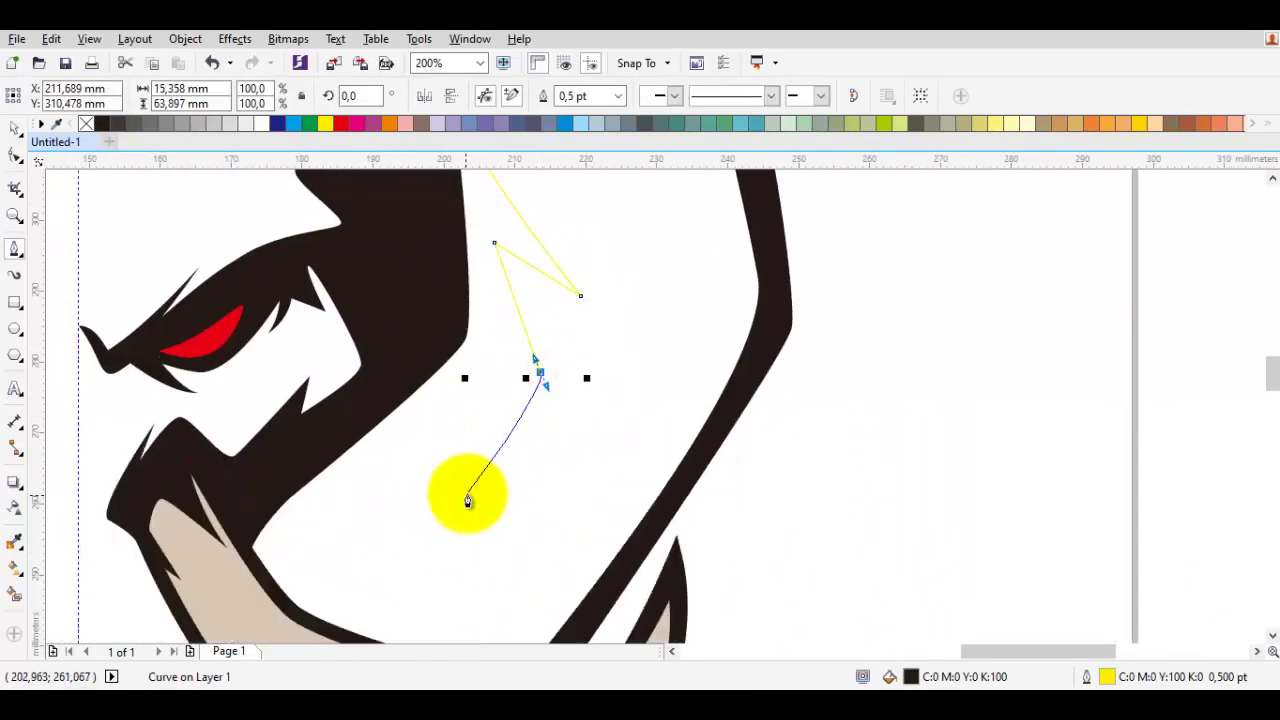
# Add a second spike, extend the edge to the tusk and close the shape inside the black face area, about 52 mm by 100 mm
pyautogui.click(481, 537)
pyautogui.click(471, 400)
pyautogui.click(481, 506)
pyautogui.click(316, 551)
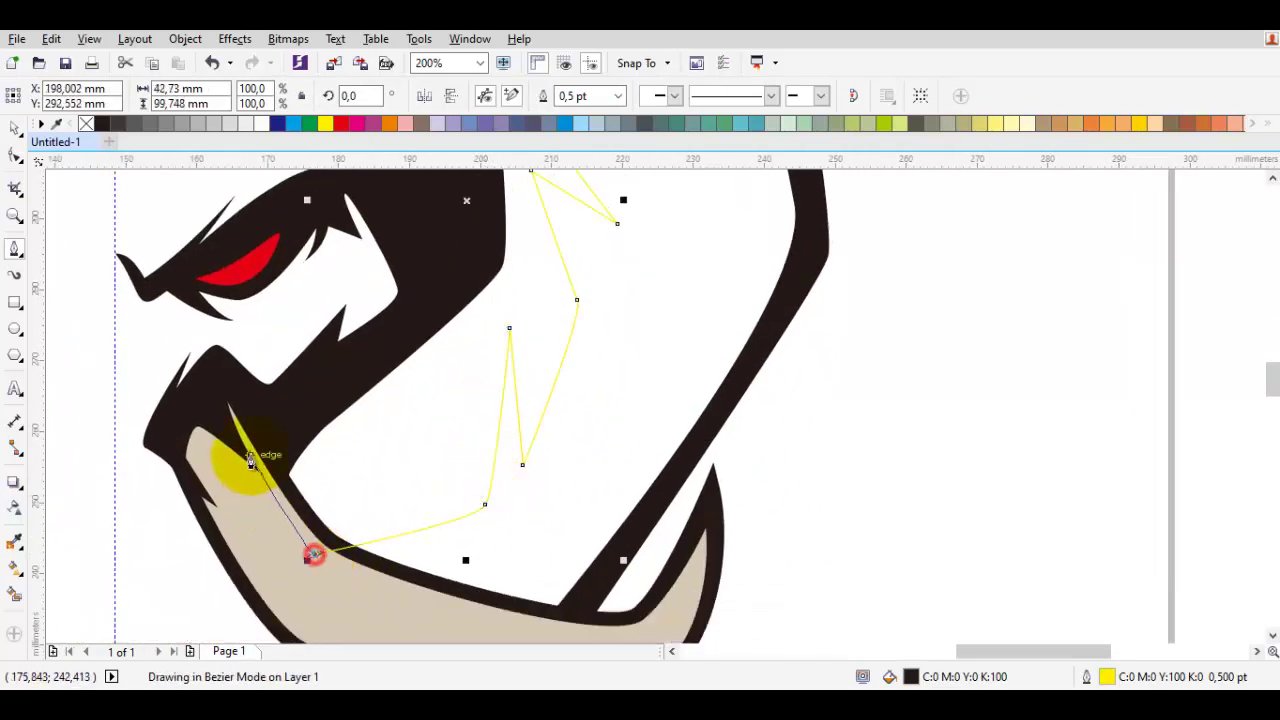
pyautogui.click(242, 457)
pyautogui.click(428, 406)
pyautogui.scroll(3, 410, 380)
pyautogui.click(380, 310)
pyautogui.click(487, 267)
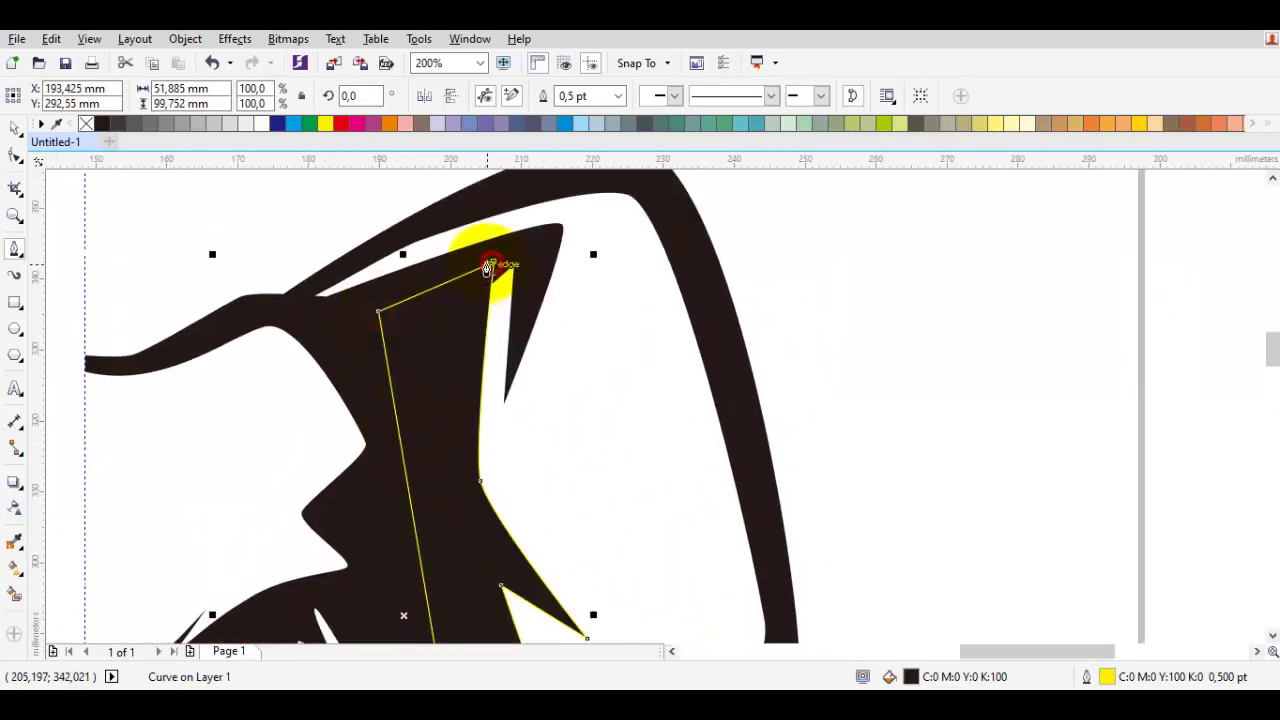
# Remove the yellow outline from the jagged black face shape
pyautogui.rightClick(86, 124)
pyautogui.press('space')
pyautogui.scroll(-2, 582, 325)
pyautogui.click(716, 352)
# Draw the trunk's inner edge from the vertical guideline below the head up through two bends to the tusk
pyautogui.moveTo(494, 505); pyautogui.dragTo(561, 467)
pyautogui.scroll(1, 520, 475)
pyautogui.press('space')
pyautogui.scroll(2, 510, 400)
pyautogui.scroll(-3, 563, 340)
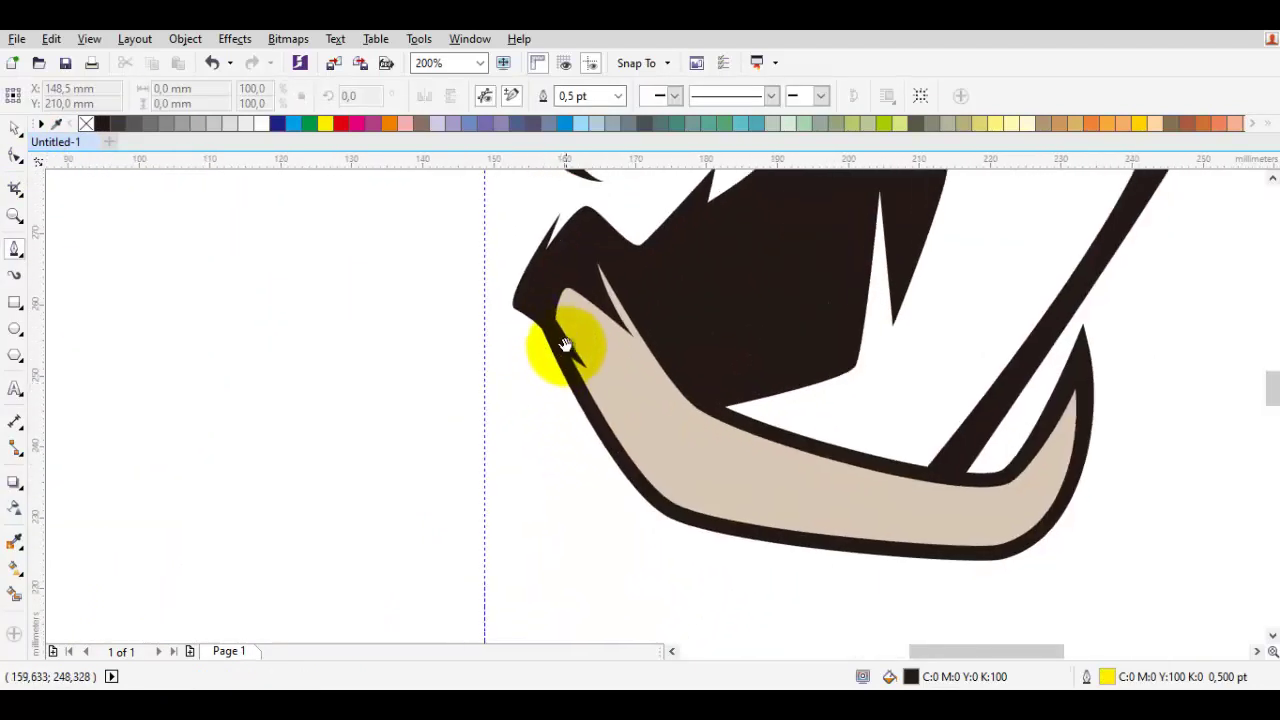
pyautogui.scroll(-2, 522, 520)
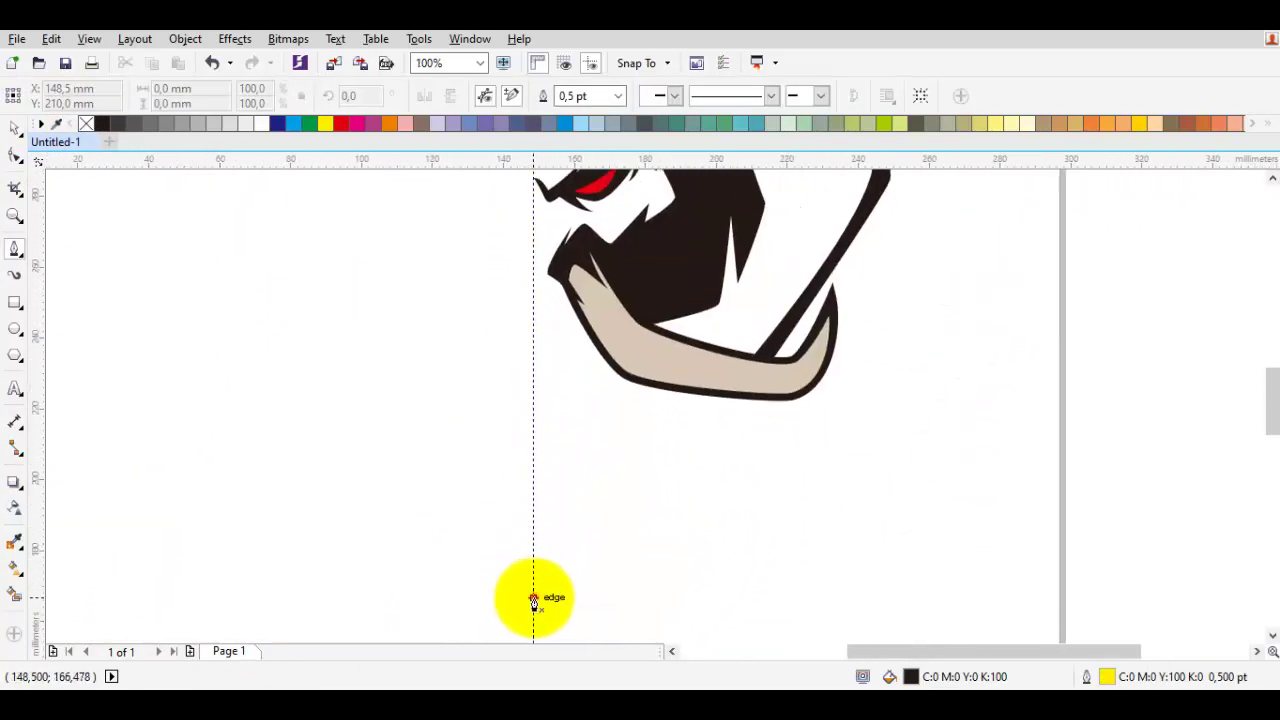
pyautogui.moveTo(589, 480); pyautogui.dragTo(586, 500)
pyautogui.click(571, 494)
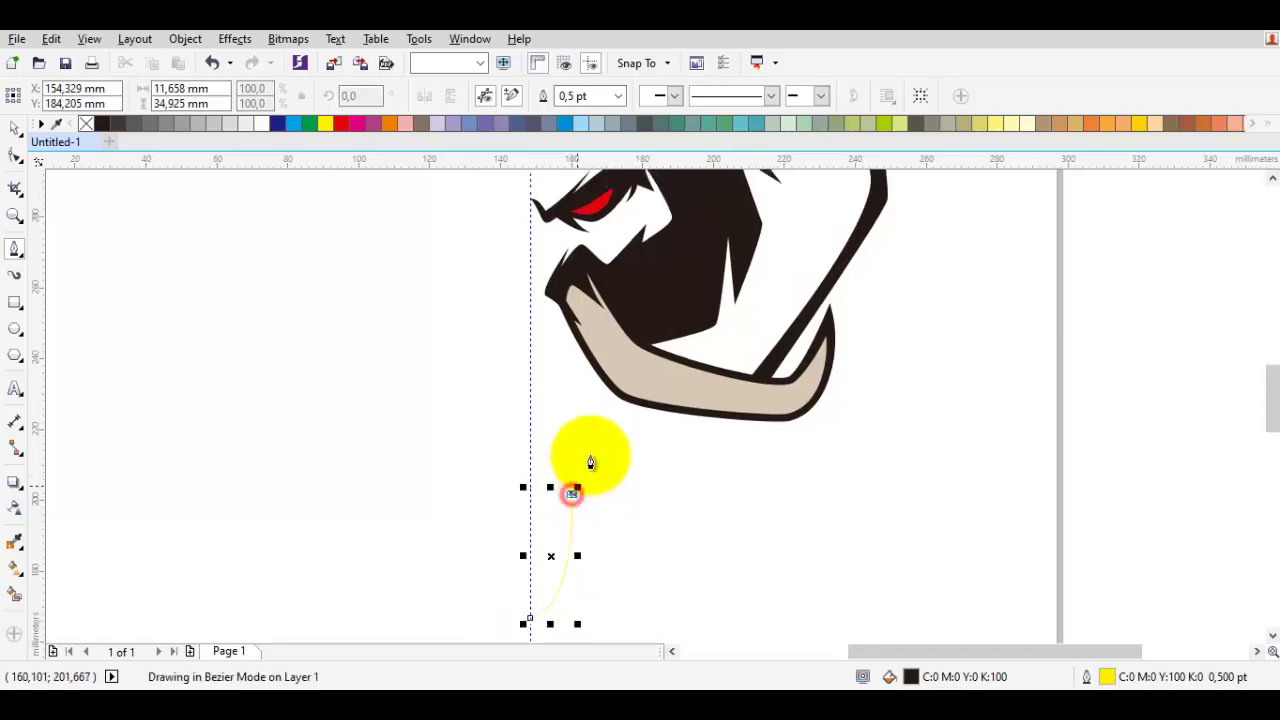
pyautogui.moveTo(589, 451); pyautogui.dragTo(588, 441)
pyautogui.moveTo(569, 305); pyautogui.dragTo(576, 358)
pyautogui.scroll(2, 576, 358)
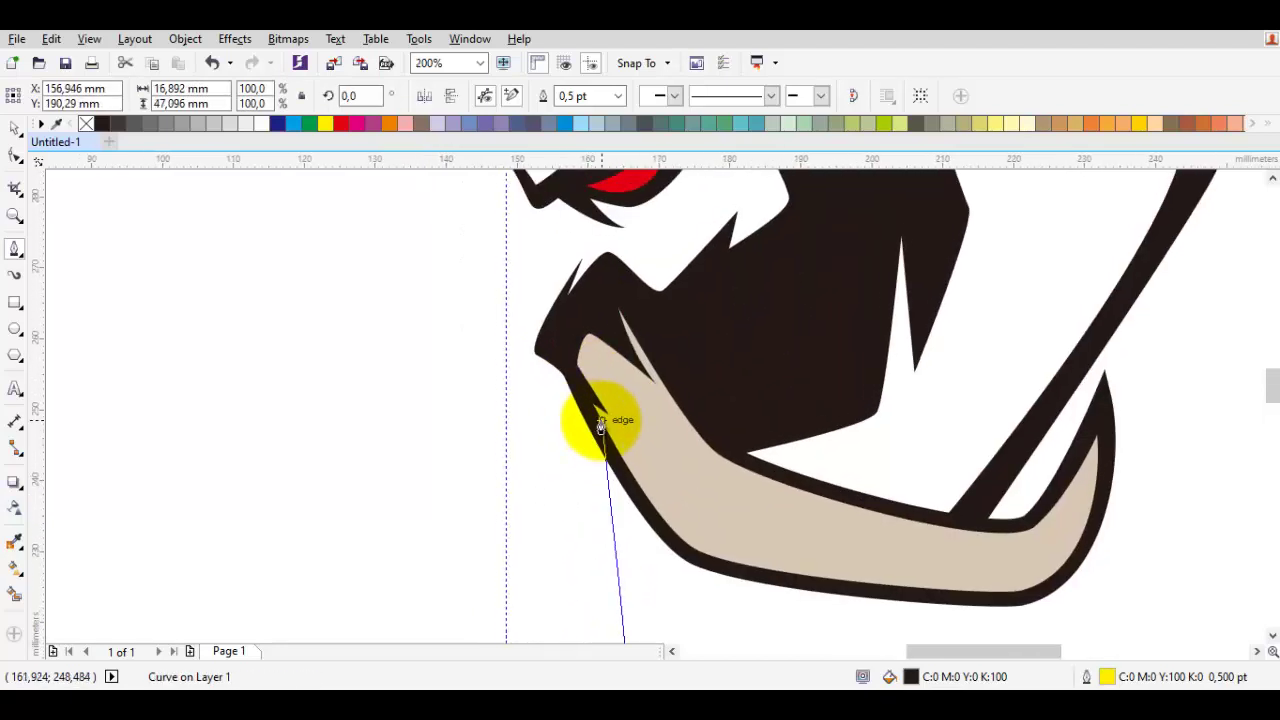
pyautogui.click(608, 384)
# Draw the trunk's outer edge from the tusk back down and close it at the guideline, about 20 mm by 91 mm overall
pyautogui.moveTo(608, 555); pyautogui.dragTo(613, 330)
pyautogui.click(643, 255)
pyautogui.moveTo(651, 446); pyautogui.dragTo(651, 458)
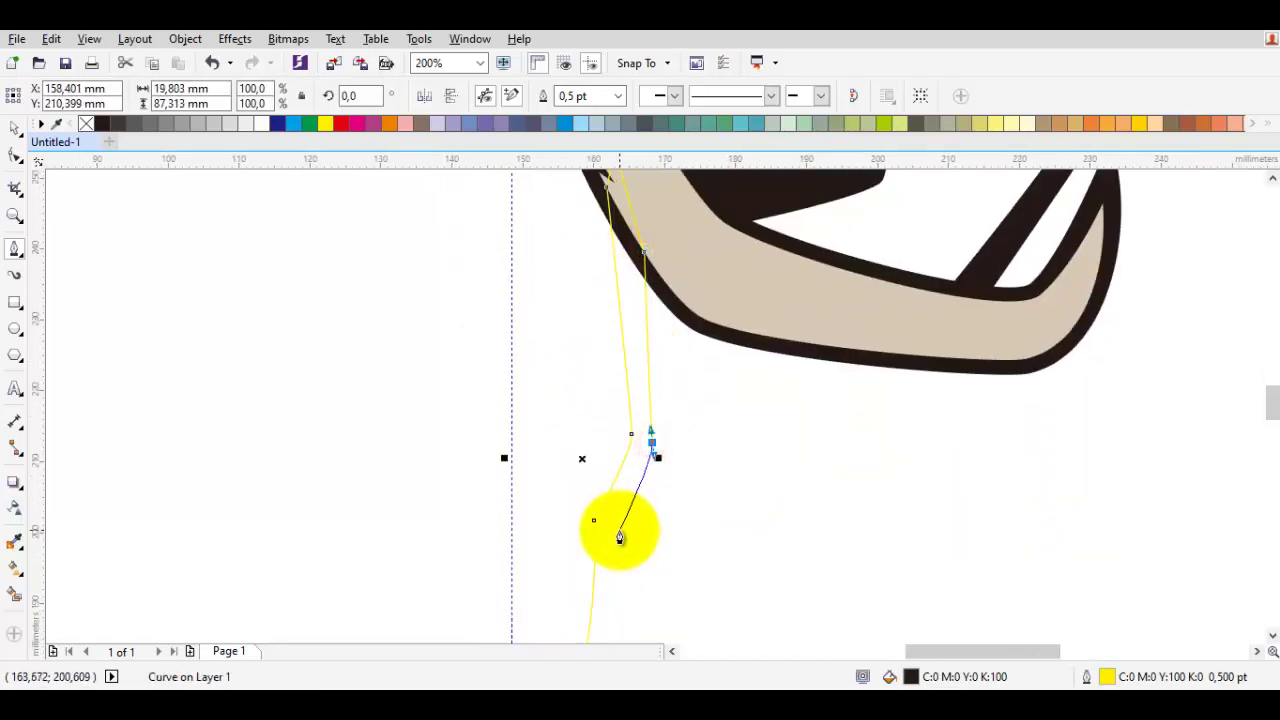
pyautogui.click(618, 535)
pyautogui.moveTo(618, 621); pyautogui.dragTo(617, 569)
pyautogui.moveTo(626, 432); pyautogui.dragTo(621, 449)
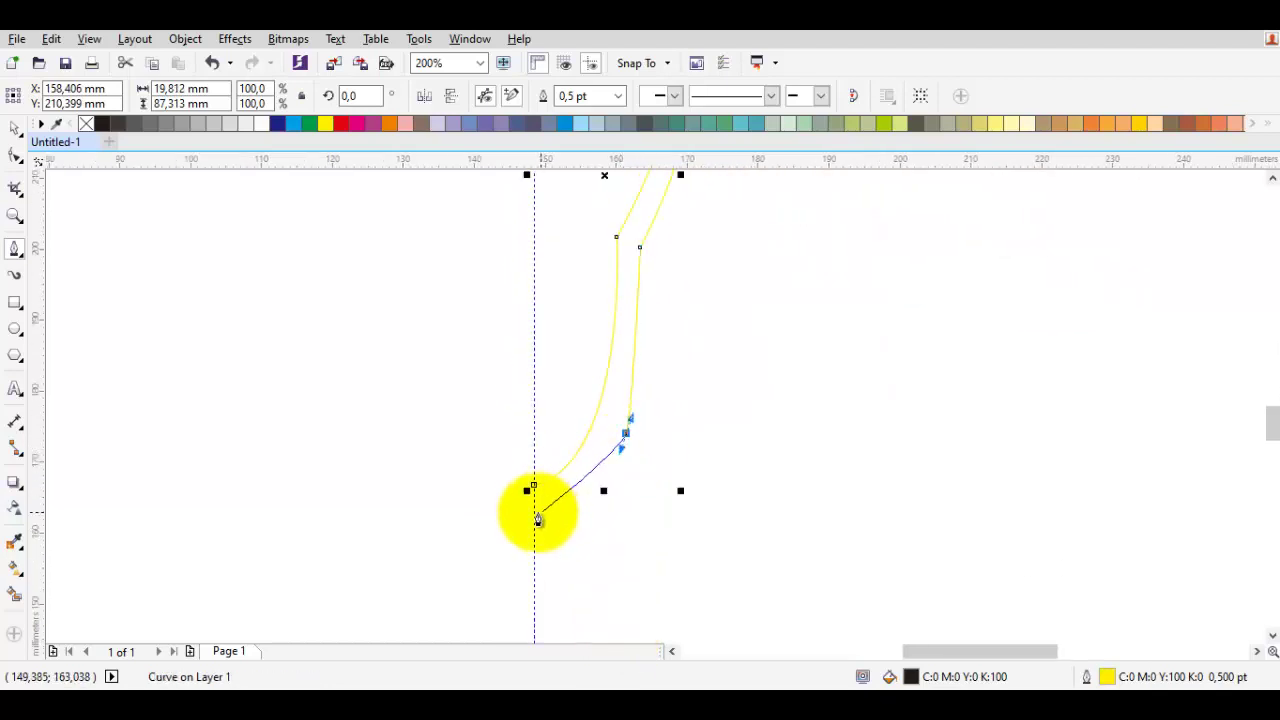
pyautogui.click(534, 484)
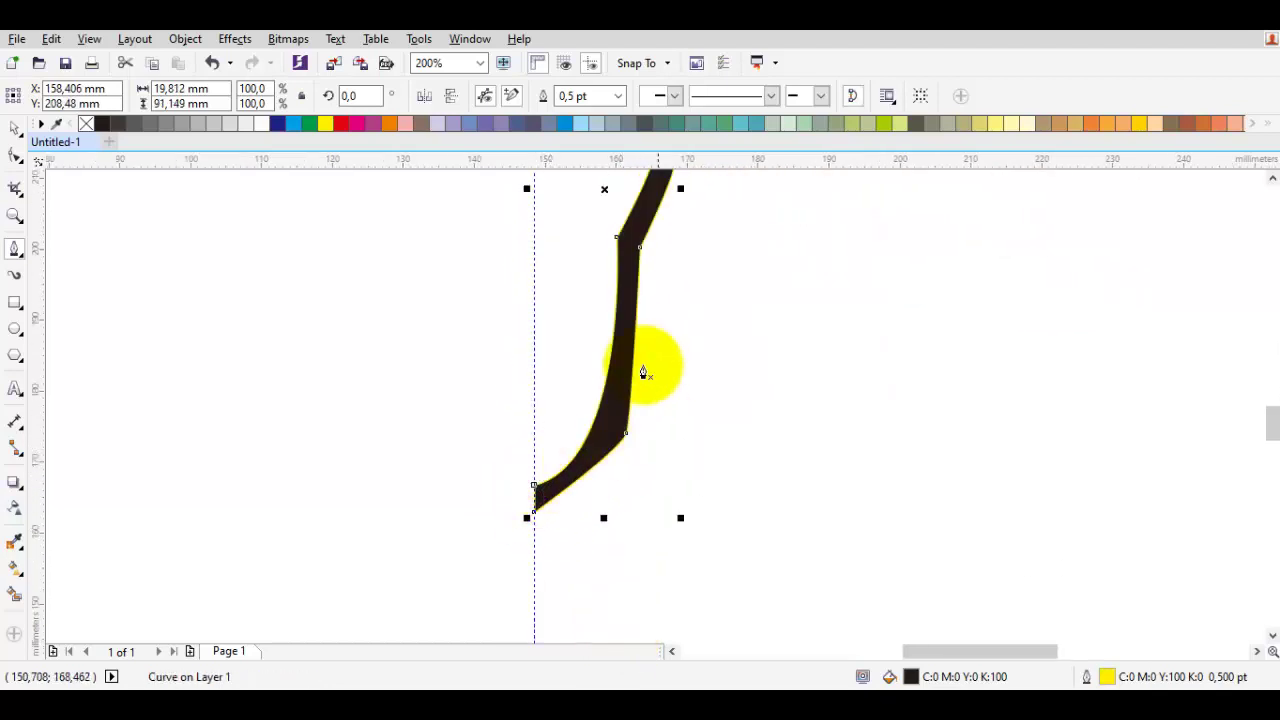
# Remove the yellow outline from the black trunk shape
pyautogui.rightClick(90, 126)
pyautogui.scroll(-1, 514, 354)
pyautogui.moveTo(588, 423); pyautogui.dragTo(625, 606)
pyautogui.press('space')
pyautogui.click(680, 470)
# Select all the shapes of the half head and create a horizontally mirrored copy
pyautogui.scroll(-1, 670, 440)
pyautogui.scroll(-1, 856, 552)
pyautogui.moveTo(901, 577); pyautogui.dragTo(587, 279)
pyautogui.moveTo(831, 452); pyautogui.dragTo(763, 460)
pyautogui.rightClick(763, 460)
# Move the mirrored half so its forehead end meets the original at the vertical guideline, completing the symmetrical head
pyautogui.moveTo(778, 443); pyautogui.dragTo(626, 460)
pyautogui.scroll(2, 709, 404)
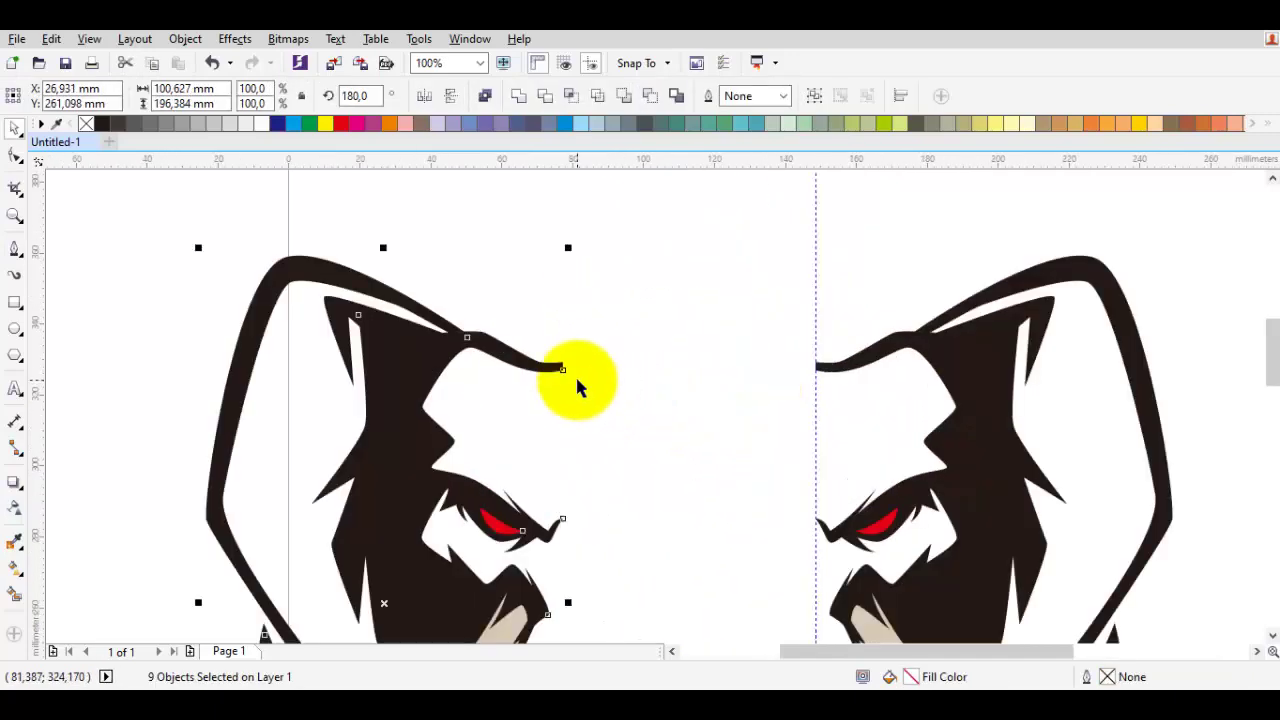
pyautogui.moveTo(565, 368); pyautogui.dragTo(811, 366)
pyautogui.press('Escape')
pyautogui.scroll(-1, 940, 400)
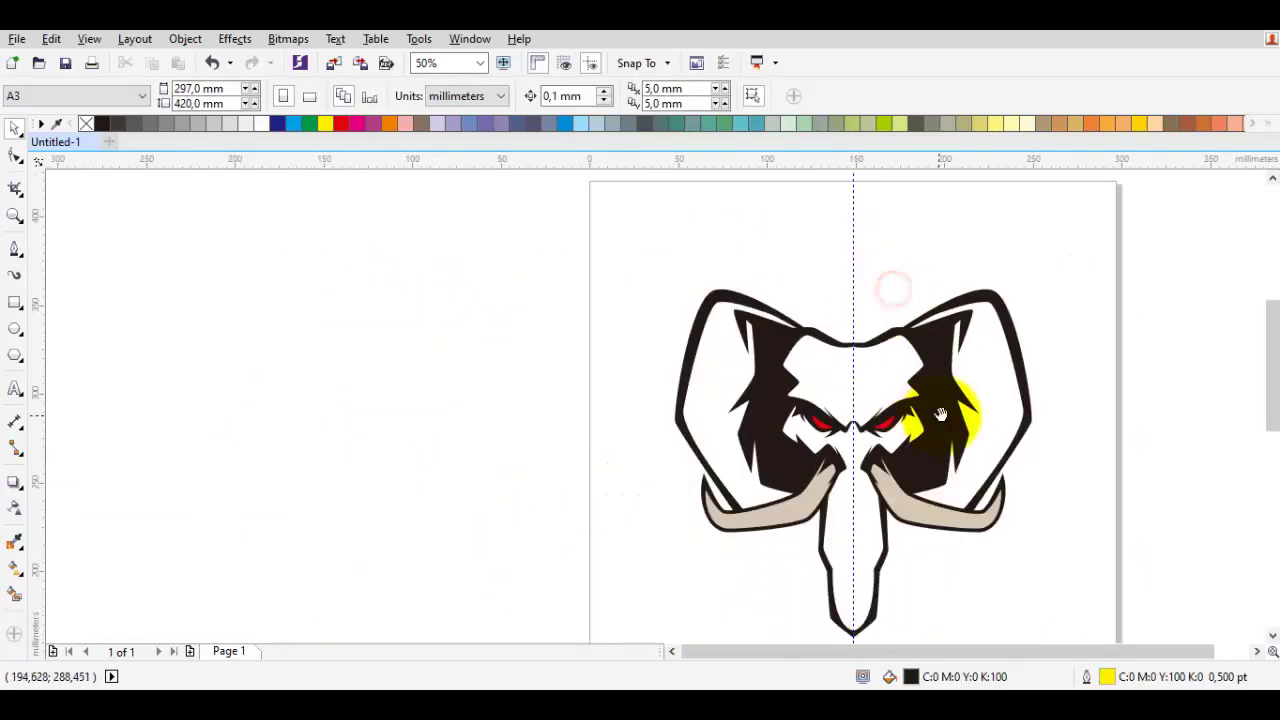
# Undo the placement and creation of the mirrored half so only the original half head remains
pyautogui.hotkey('ctrl', 'z')
pyautogui.hotkey('ctrl', 'z')
pyautogui.hotkey('ctrl', 'z')
pyautogui.click(1160, 571)
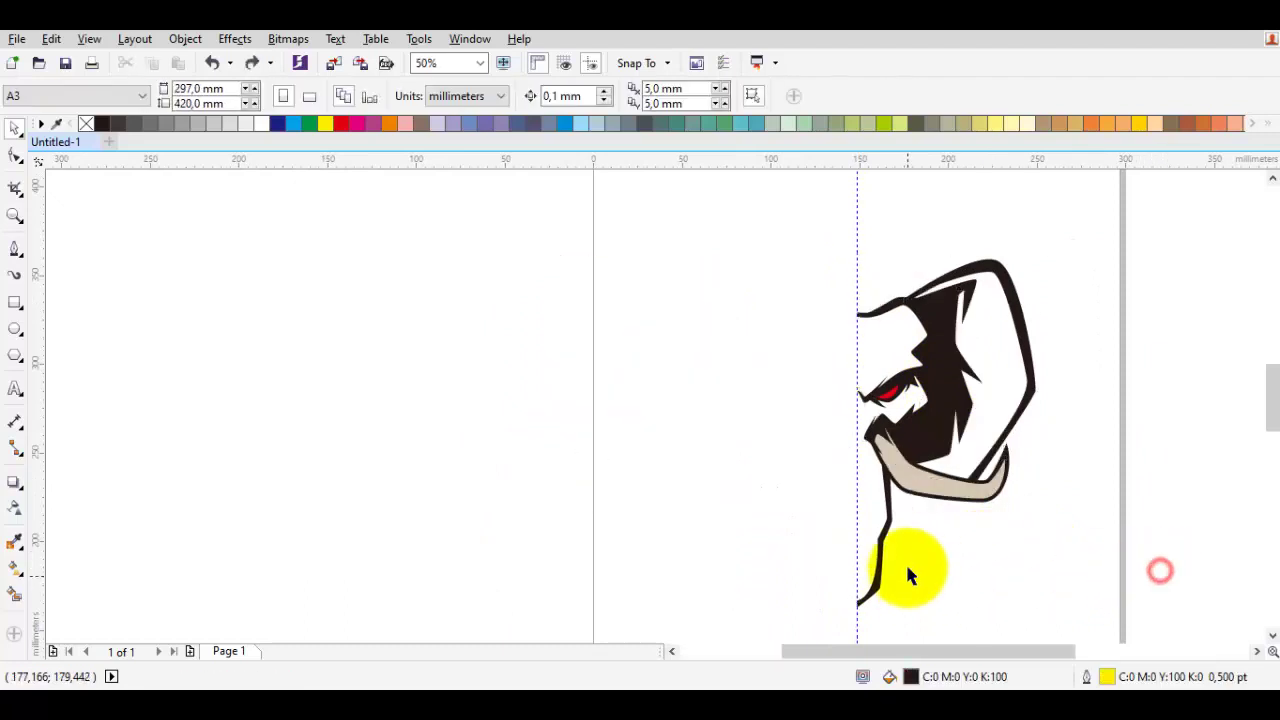
# Lengthen the trunk by moving its end nodes about 9 mm straight down along the vertical guideline
pyautogui.scroll(1, 860, 568)
pyautogui.doubleClick(963, 427)
pyautogui.moveTo(860, 313); pyautogui.dragTo(1043, 531)
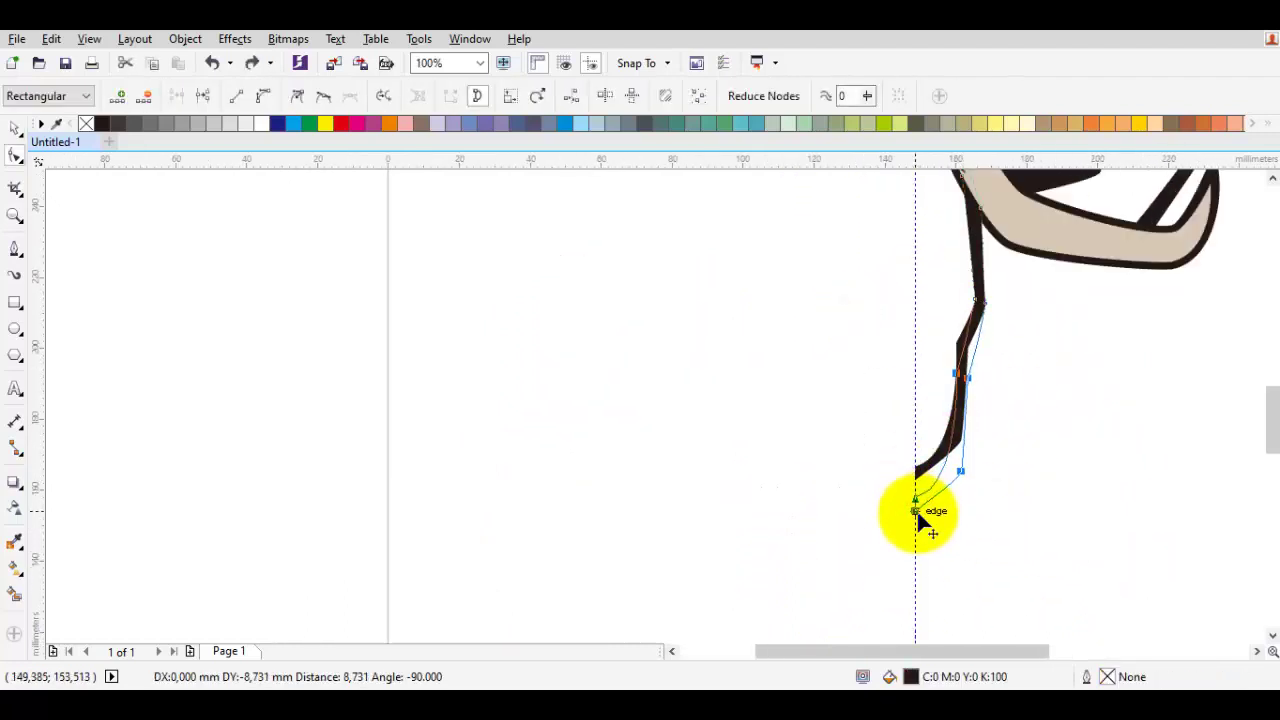
pyautogui.moveTo(915, 511); pyautogui.dragTo(915, 511)
pyautogui.press('space')
pyautogui.click(984, 432)
pyautogui.moveTo(984, 432); pyautogui.dragTo(966, 556)
# Draw a pointed black wrinkle spike from the trunk's upper bend toward the guideline and close the shape
pyautogui.scroll(-1, 966, 556)
pyautogui.scroll(1, 951, 407)
pyautogui.scroll(1, 953, 406)
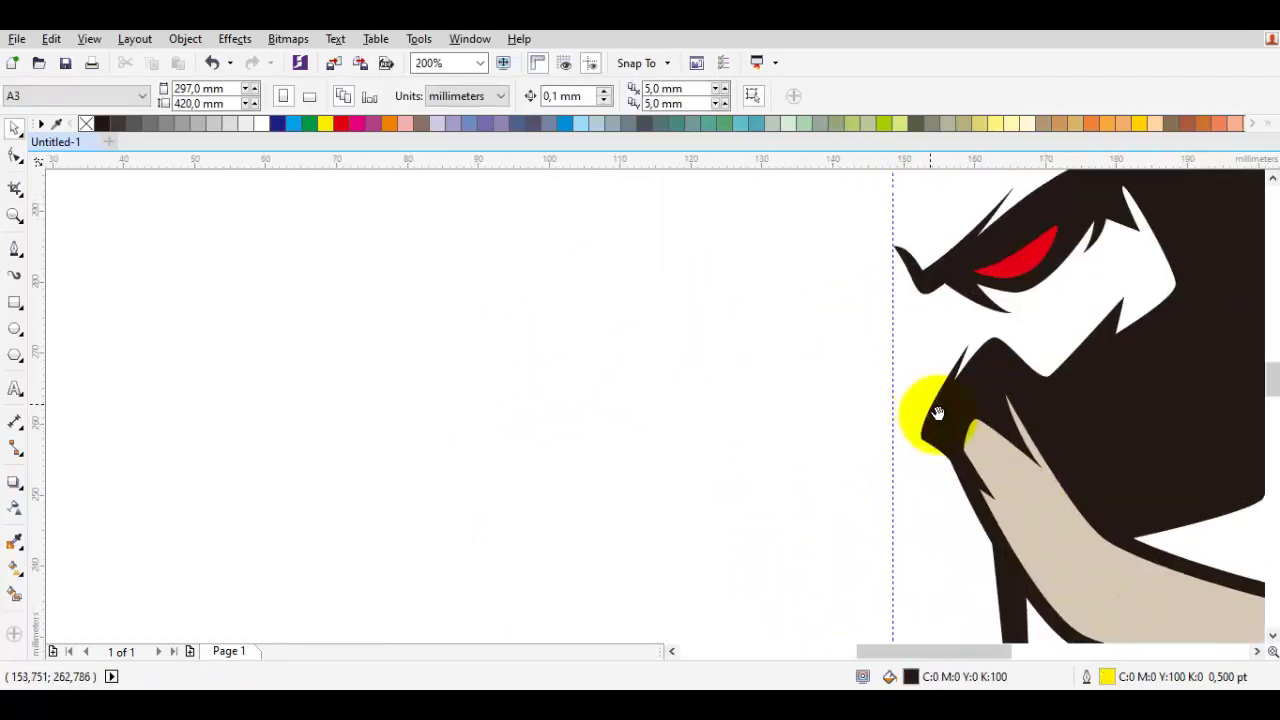
pyautogui.scroll(1, 929, 404)
pyautogui.moveTo(938, 413); pyautogui.dragTo(957, 388)
pyautogui.press('p')
pyautogui.moveTo(957, 454); pyautogui.dragTo(906, 261)
pyautogui.scroll(-1, 921, 380)
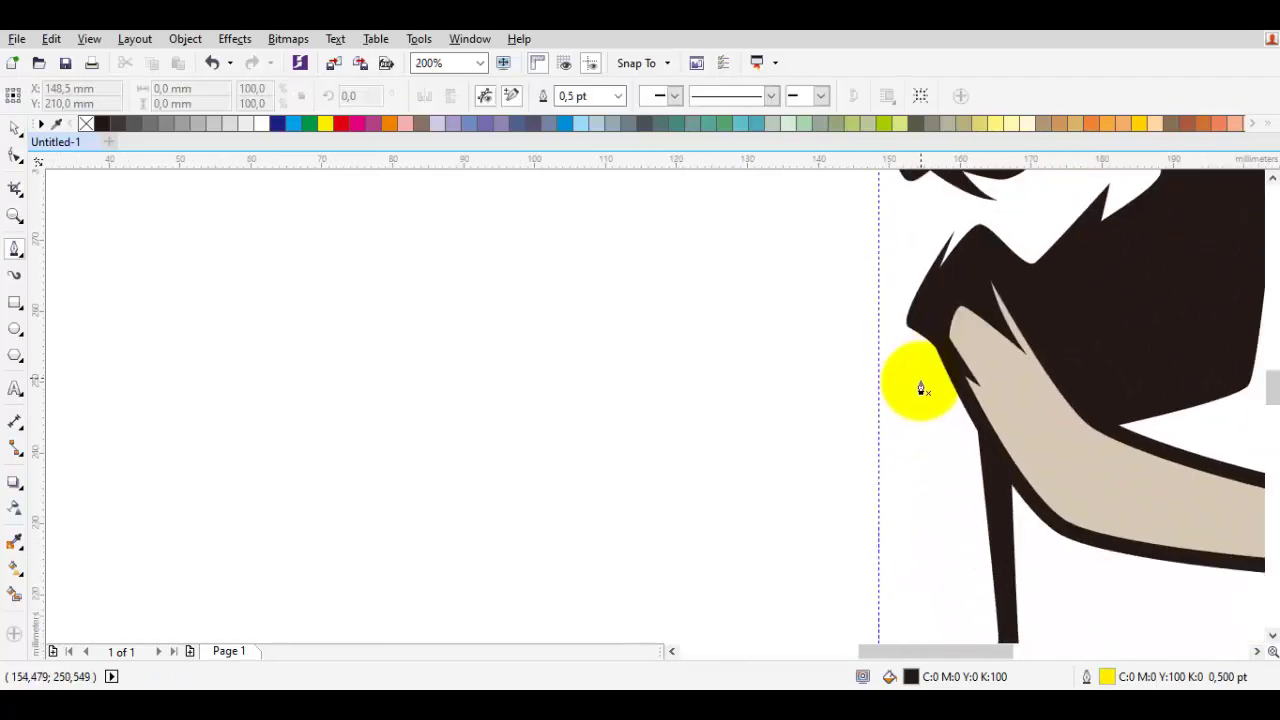
pyautogui.moveTo(944, 480); pyautogui.dragTo(934, 412)
pyautogui.moveTo(947, 505); pyautogui.dragTo(936, 304)
pyautogui.press('space')
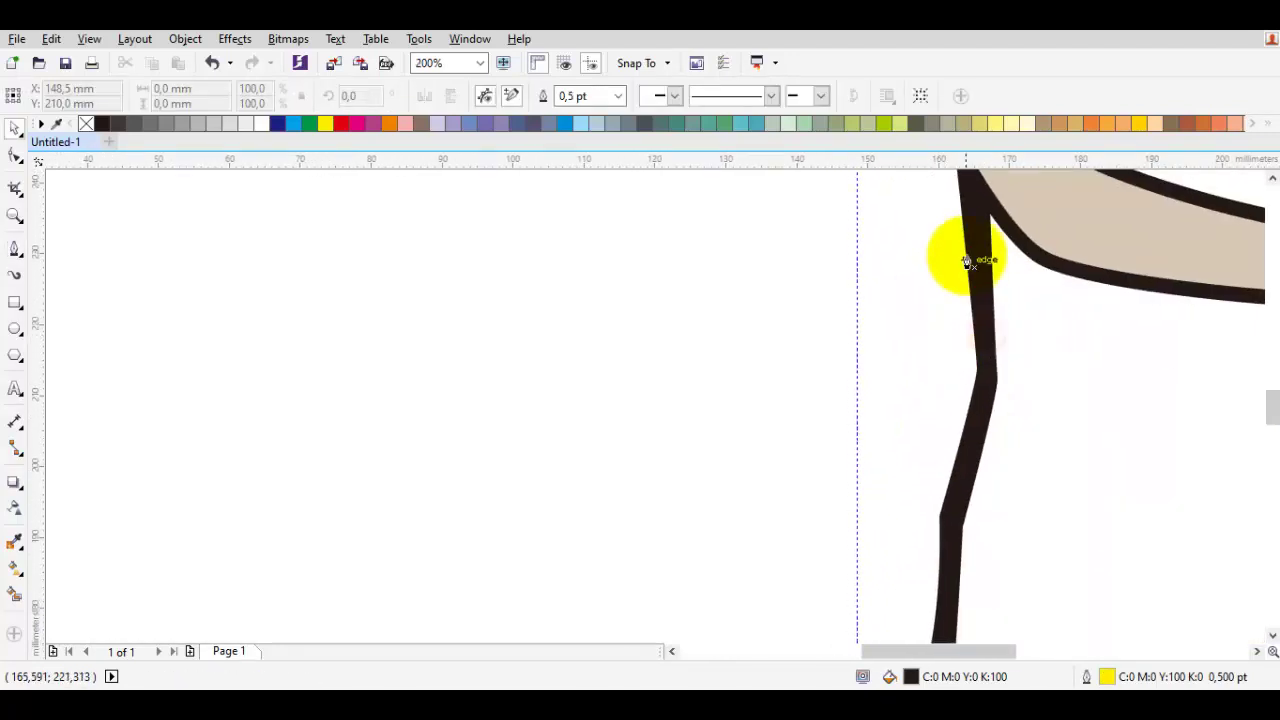
pyautogui.scroll(1, 976, 358)
pyautogui.click(983, 214)
pyautogui.moveTo(976, 355); pyautogui.dragTo(973, 374)
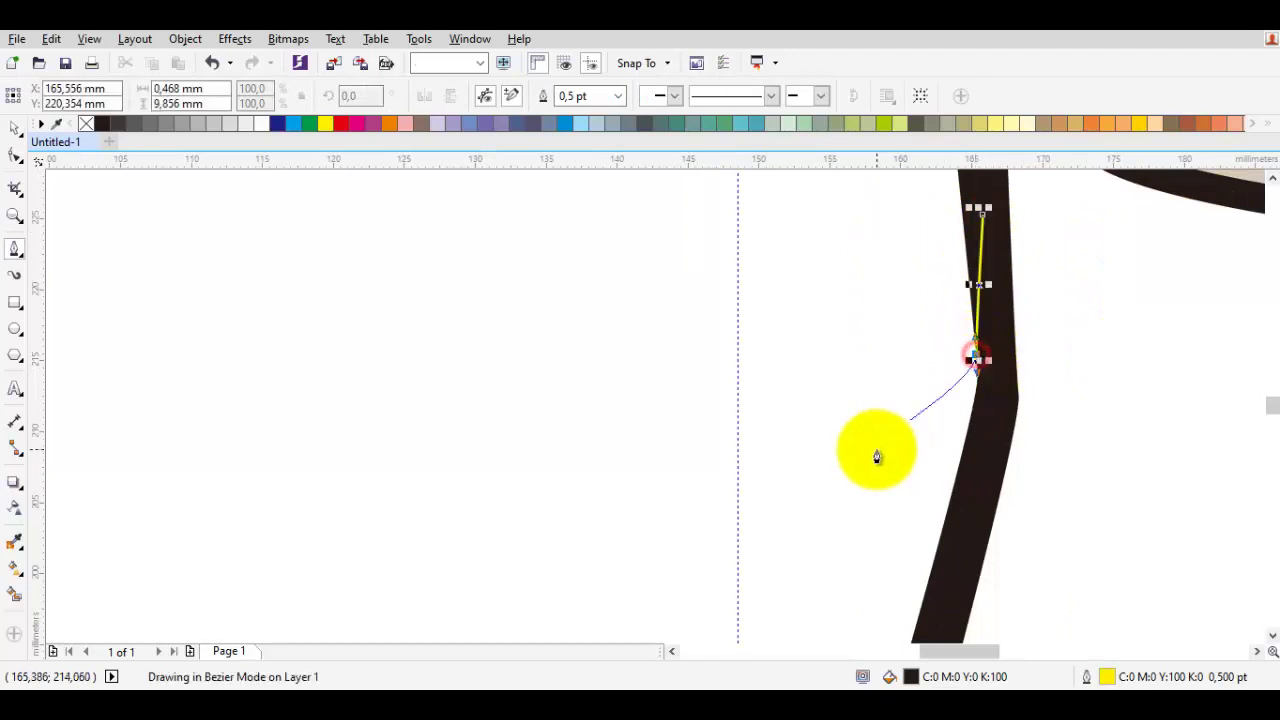
pyautogui.click(877, 449)
pyautogui.click(999, 405)
pyautogui.moveTo(1013, 268); pyautogui.dragTo(1020, 304)
pyautogui.press('space')
pyautogui.press('F10')
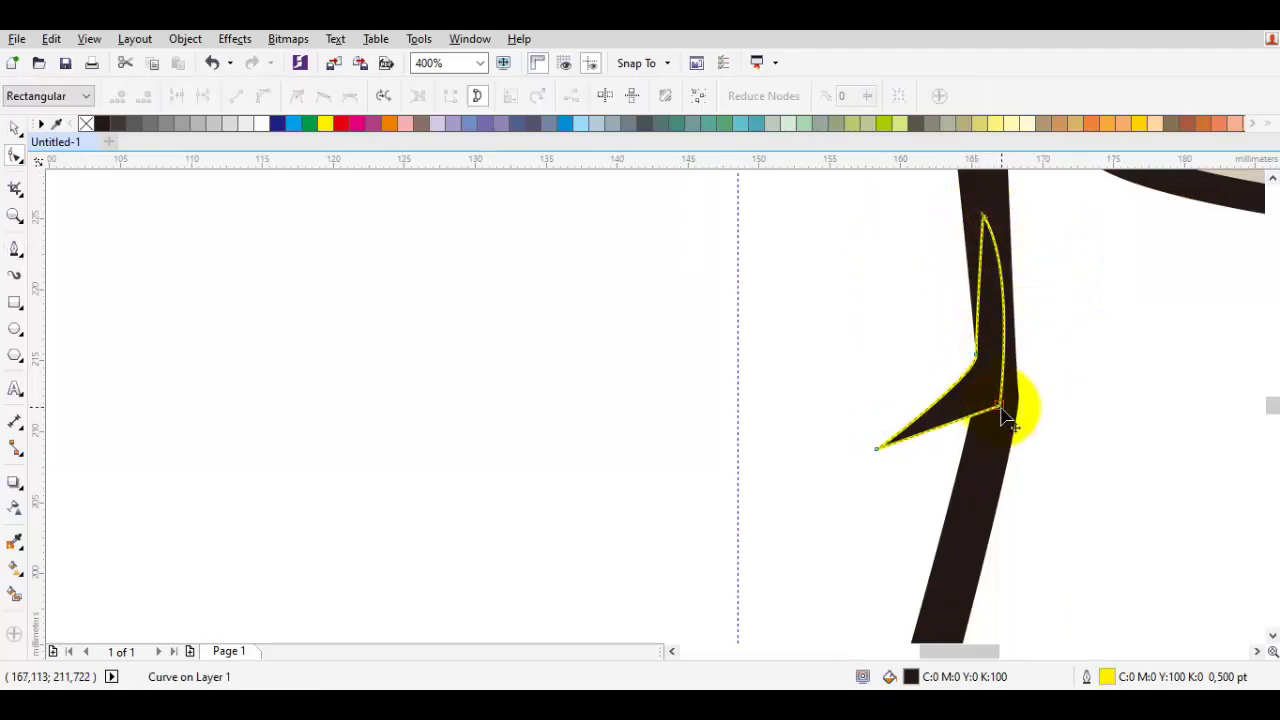
pyautogui.press('space')
# Draw a second wrinkle spike at the trunk's middle bend pointing toward the guideline, about 10 mm by 12 mm
pyautogui.moveTo(980, 537); pyautogui.dragTo(1014, 355)
pyautogui.press('p')
pyautogui.scroll(-1, 1014, 358)
pyautogui.scroll(1, 1013, 360)
pyautogui.click(1030, 292)
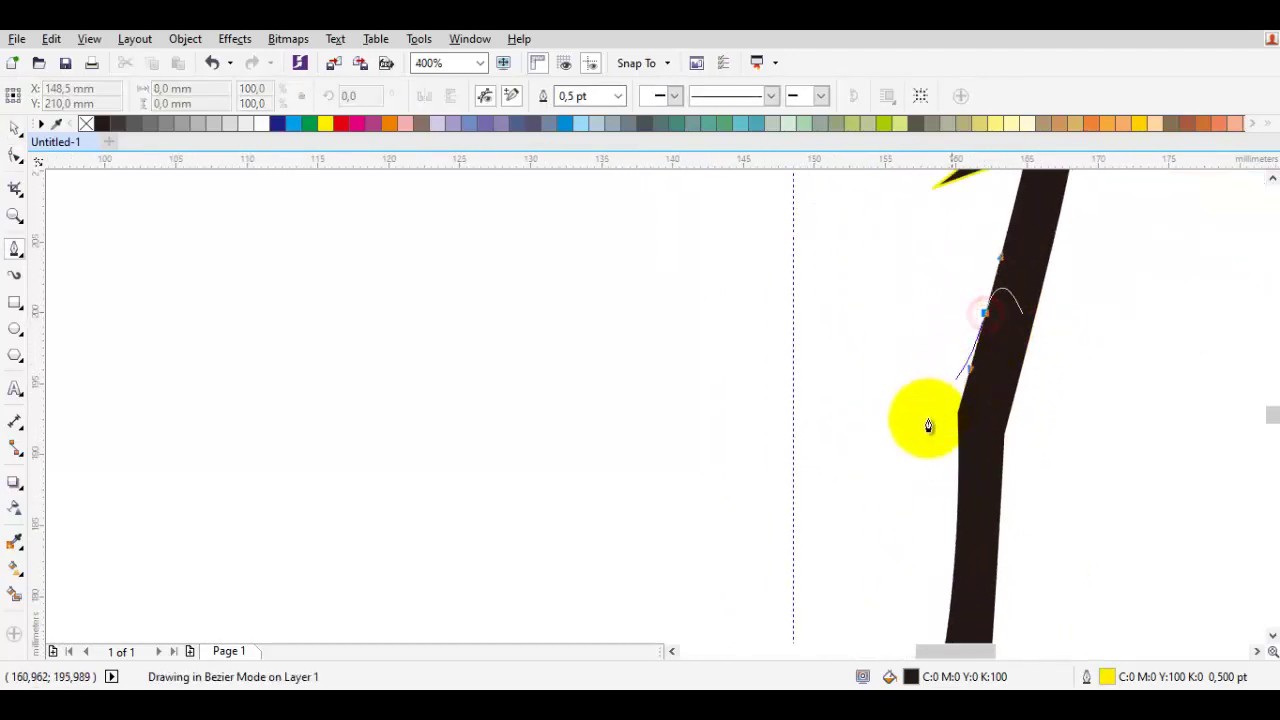
pyautogui.moveTo(885, 459); pyautogui.dragTo(987, 428)
pyautogui.click(1023, 314)
pyautogui.press('space')
pyautogui.scroll(-2, 1027, 338)
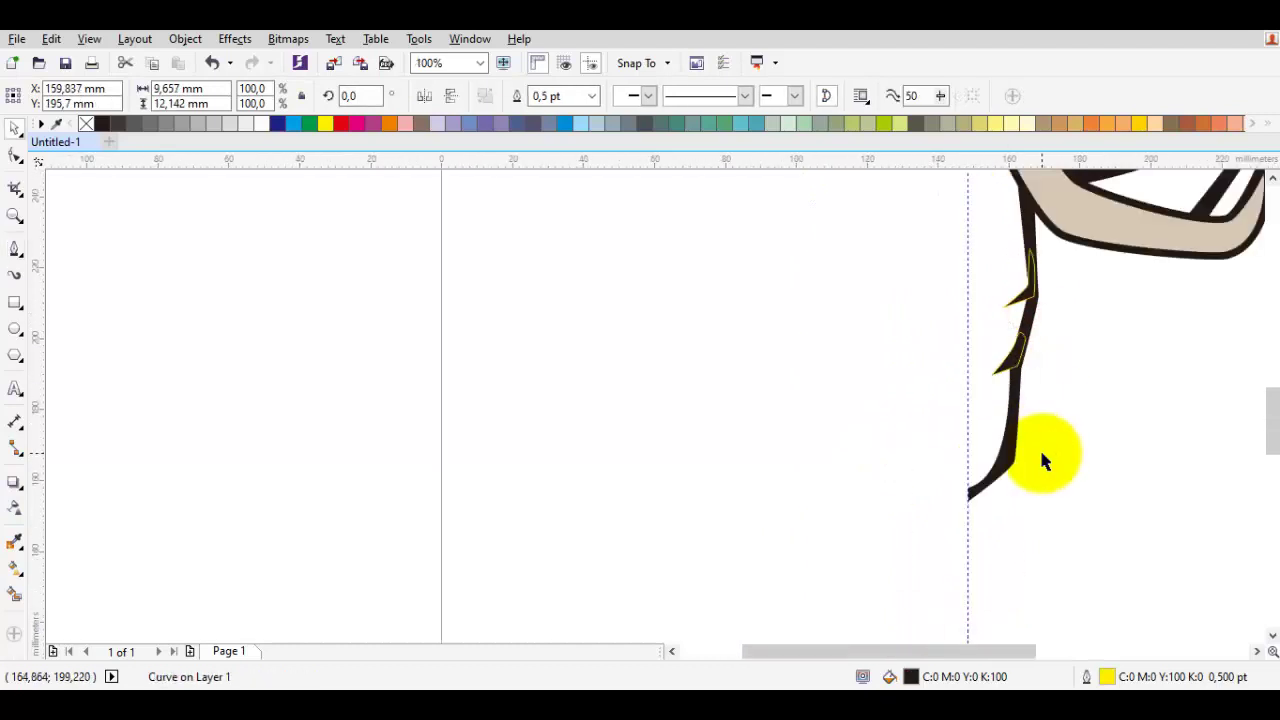
pyautogui.click(1042, 456)
# Draw a third wrinkle spike above the trunk's end pointing toward the guideline, about 9 mm by 14 mm
pyautogui.scroll(1, 990, 490)
pyautogui.press('space')
pyautogui.scroll(1, 1028, 398)
pyautogui.moveTo(1042, 257); pyautogui.dragTo(1057, 285)
pyautogui.click(916, 456)
pyautogui.click(1034, 403)
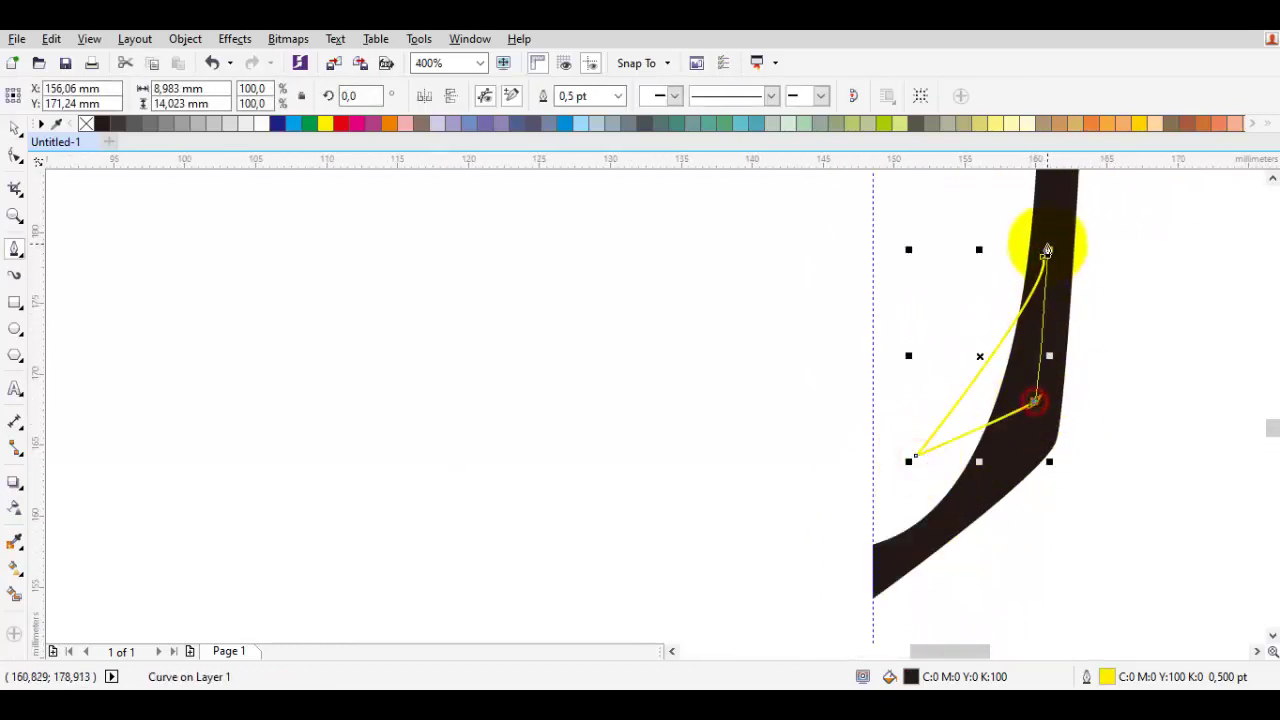
pyautogui.click(1042, 257)
pyautogui.press('space')
pyautogui.scroll(-2, 1010, 345)
pyautogui.click(975, 371)
# Draw two short curved creases starting at the guideline beside the upper two spikes, the upper one about 7 mm by 2.5 mm
pyautogui.scroll(1, 975, 371)
pyautogui.press('space')
pyautogui.scroll(1, 1017, 420)
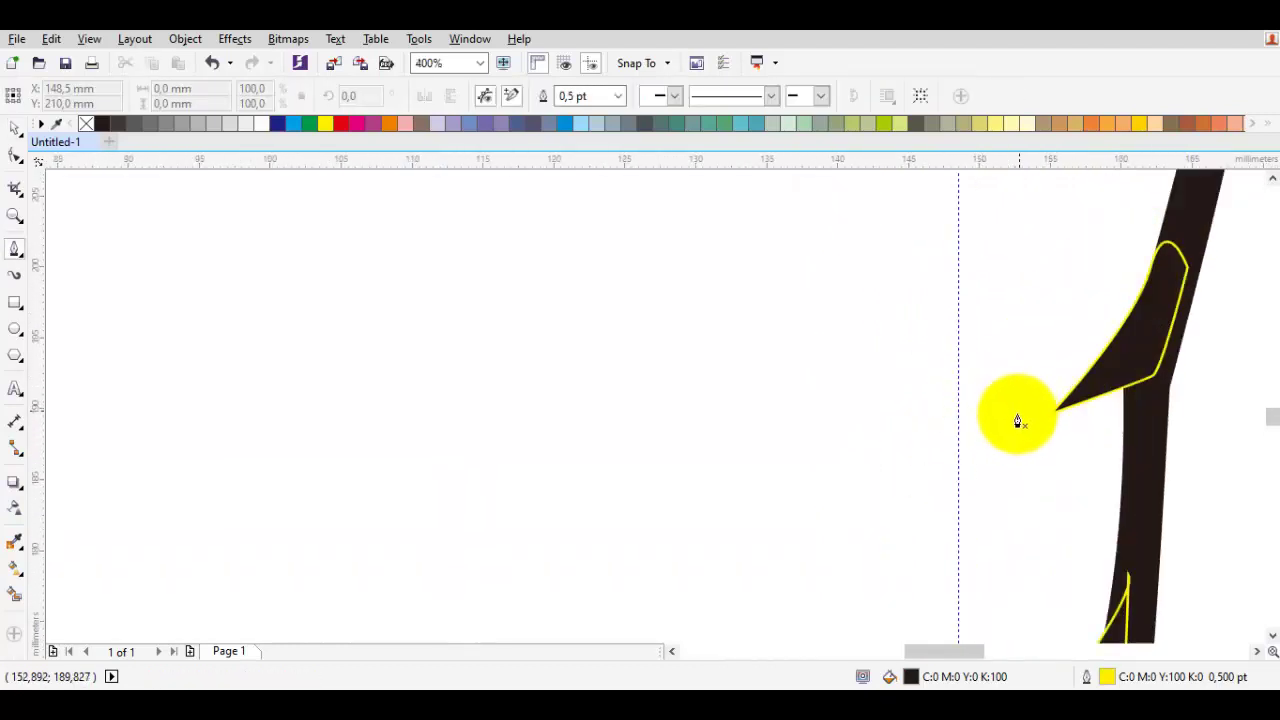
pyautogui.moveTo(1022, 424); pyautogui.dragTo(991, 447)
pyautogui.scroll(-2, 990, 447)
pyautogui.scroll(2, 988, 401)
pyautogui.moveTo(1013, 391); pyautogui.dragTo(980, 429)
pyautogui.click(918, 387)
pyautogui.scroll(-1, 1004, 405)
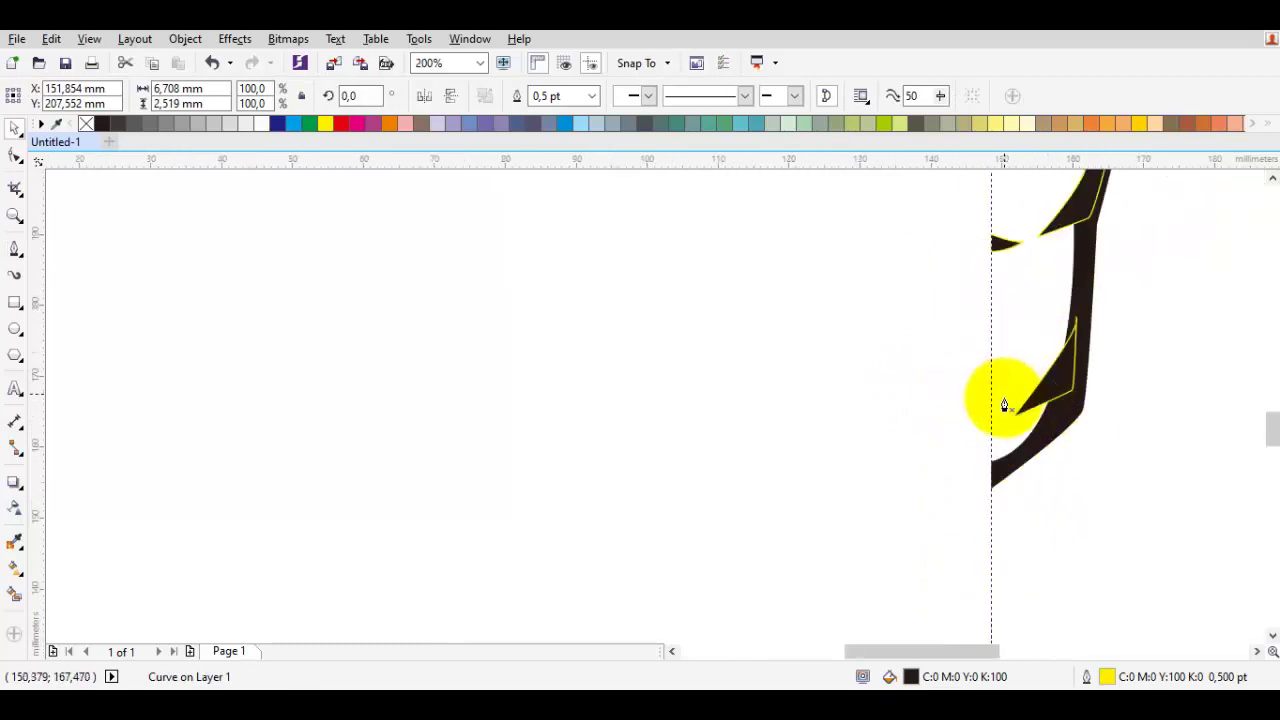
# Draw a larger curved crease at the top of the trunk from the guideline outward, about 9 mm by 8.5 mm
pyautogui.scroll(1, 1003, 405)
pyautogui.scroll(-2, 1030, 378)
pyautogui.moveTo(1017, 309); pyautogui.dragTo(908, 628)
pyautogui.scroll(1, 927, 443)
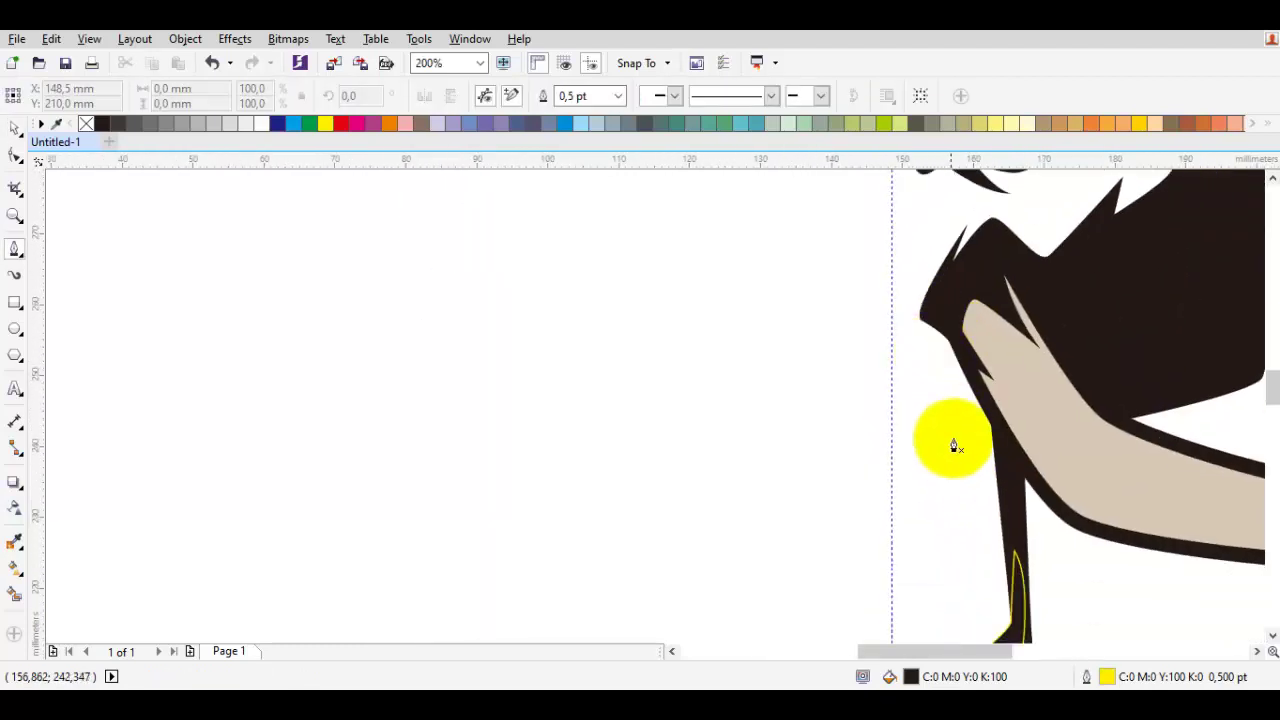
pyautogui.moveTo(953, 473); pyautogui.dragTo(969, 495)
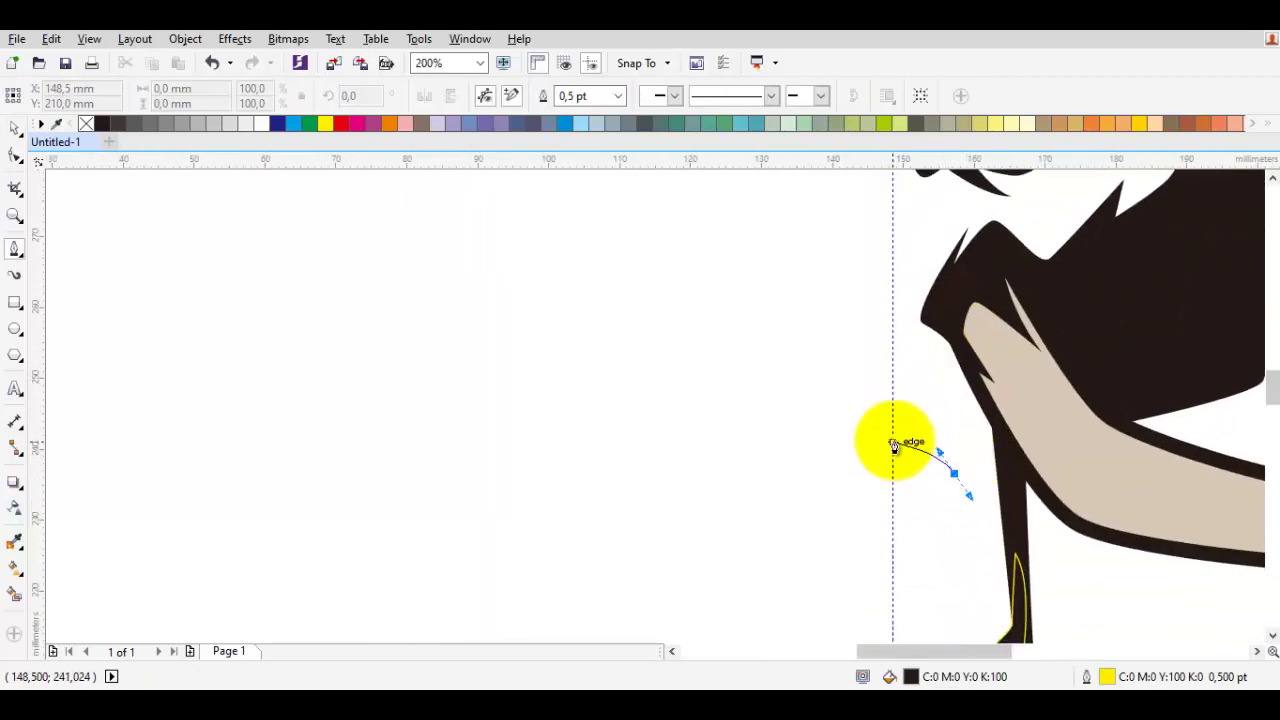
pyautogui.click(895, 452)
pyautogui.click(894, 414)
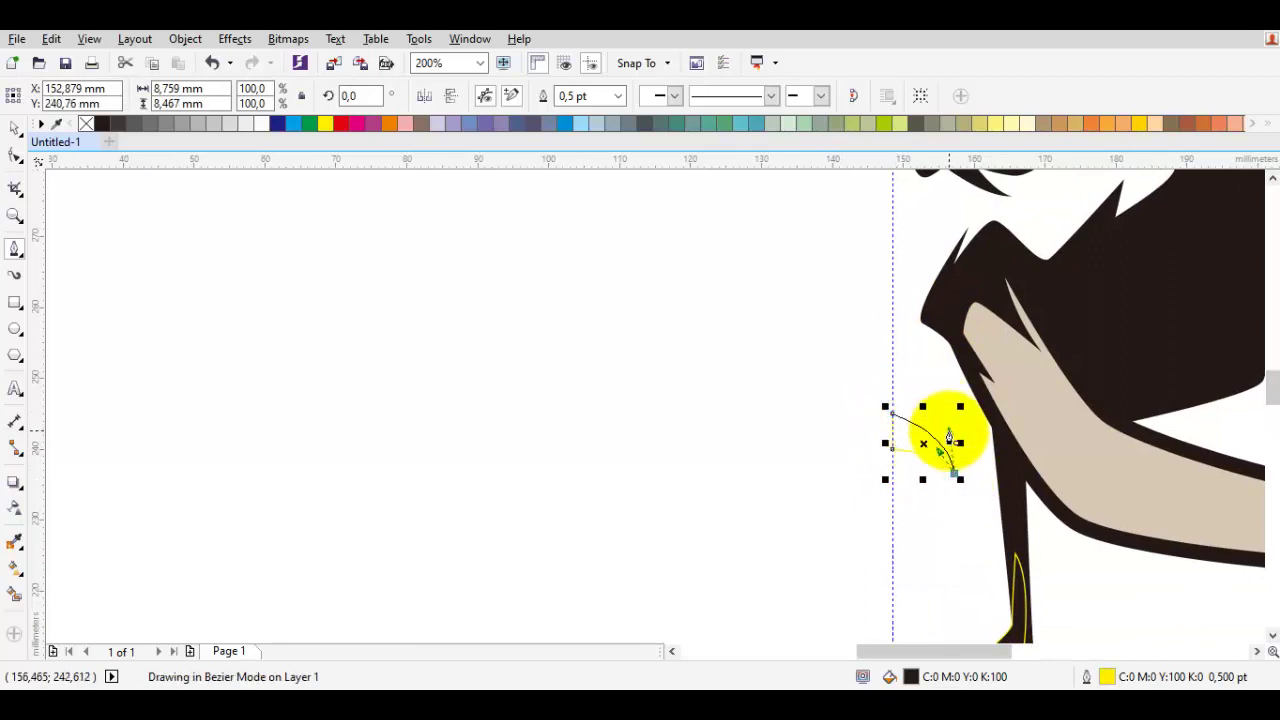
pyautogui.click(948, 462)
pyautogui.moveTo(975, 478); pyautogui.dragTo(975, 478)
pyautogui.press('Escape')
# Draw a closed pointed spike from the trunk's inner edge beneath the tusk's root toward the guideline
pyautogui.scroll(1, 944, 388)
pyautogui.press('p')
pyautogui.click(895, 378)
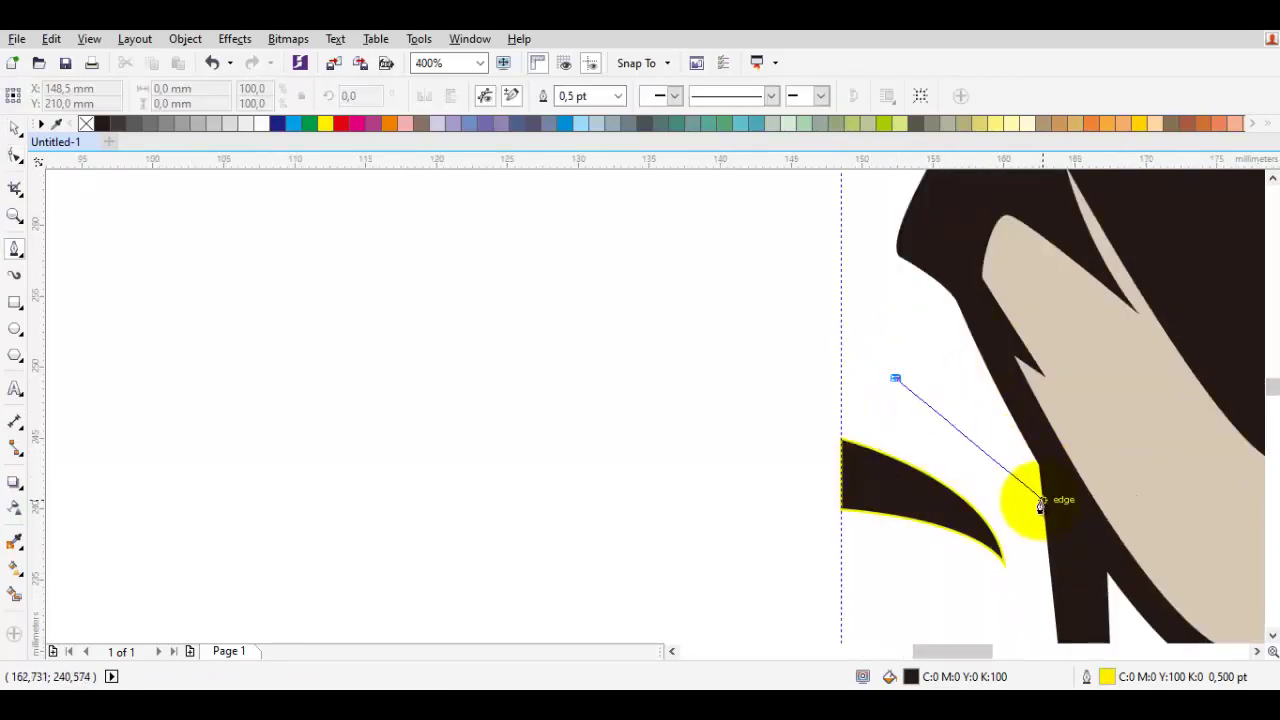
pyautogui.click(1043, 500)
pyautogui.click(1062, 574)
pyautogui.click(1051, 457)
pyautogui.click(895, 379)
pyautogui.press('space')
# Select all the shapes and remove the yellow outline from the new trunk wrinkles
pyautogui.scroll(-1, 955, 388)
pyautogui.hotkey('ctrl', 'a')
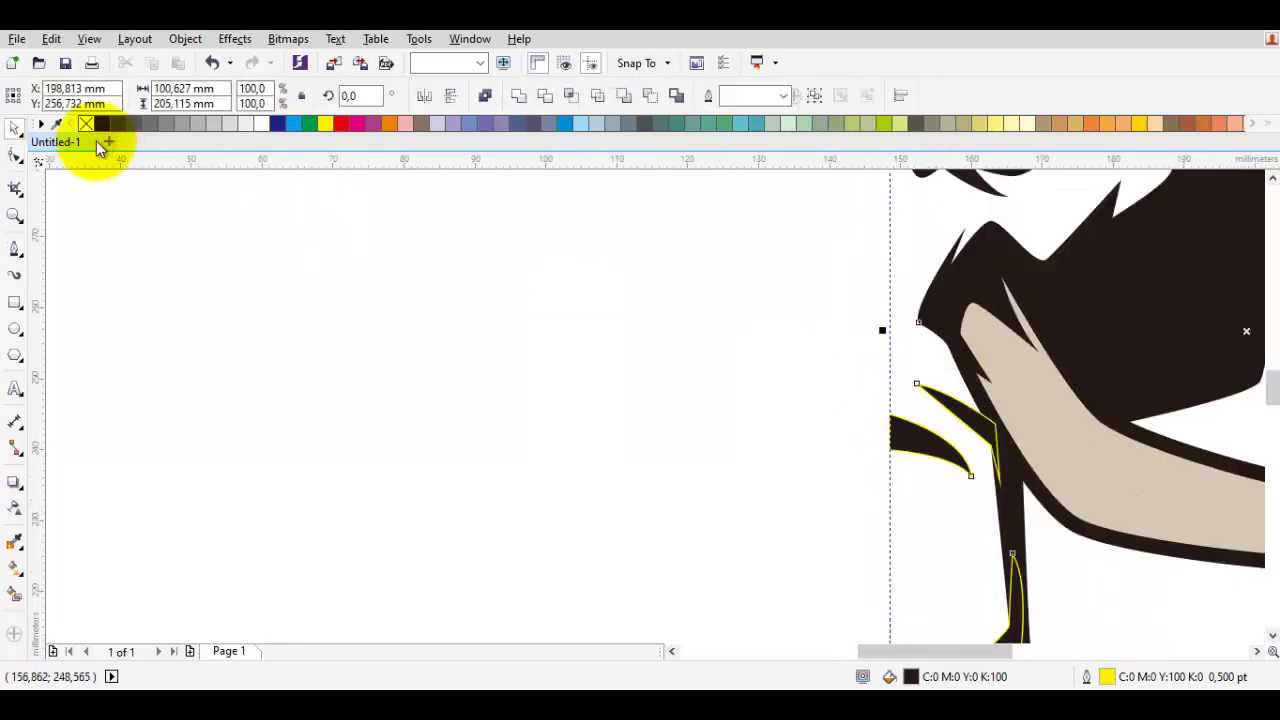
pyautogui.scroll(-2, 735, 315)
pyautogui.scroll(3, 825, 434)
# Move the inner corner node of the upper trunk spike about 1.4 mm to blend it into the trunk's edge
pyautogui.doubleClick(811, 402)
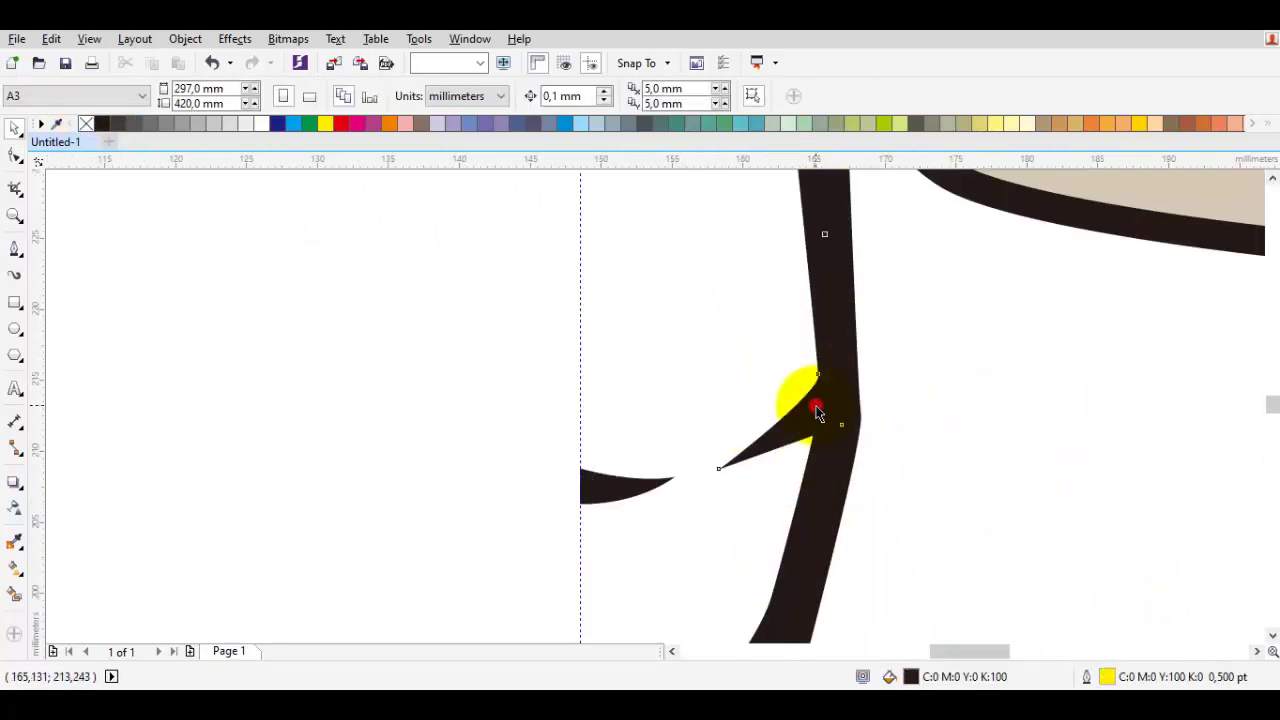
pyautogui.click(820, 374)
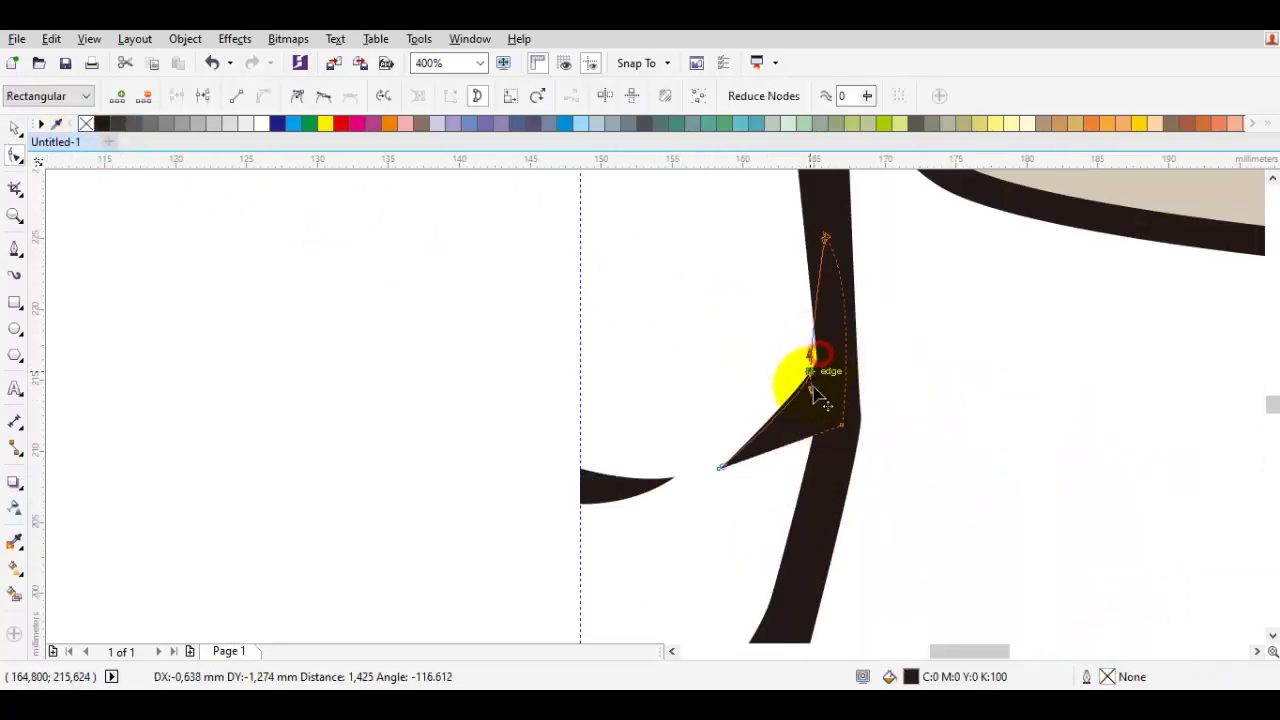
pyautogui.press('space')
pyautogui.press('Escape')
# Draw a pointed fold spike from the ear's lower outer edge into the ear, about 28 mm by 25 mm
pyautogui.scroll(-3, 851, 450)
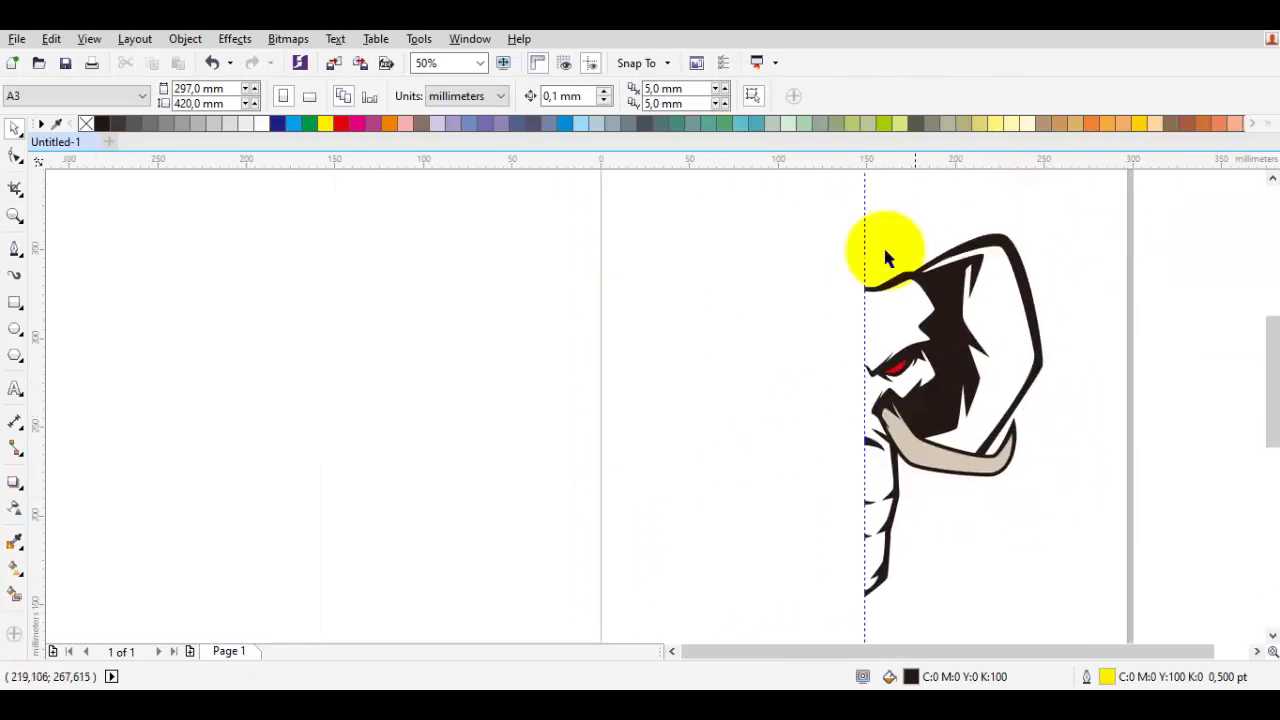
pyautogui.scroll(1, 882, 262)
pyautogui.scroll(-1, 880, 265)
pyautogui.press('space')
pyautogui.scroll(1, 980, 443)
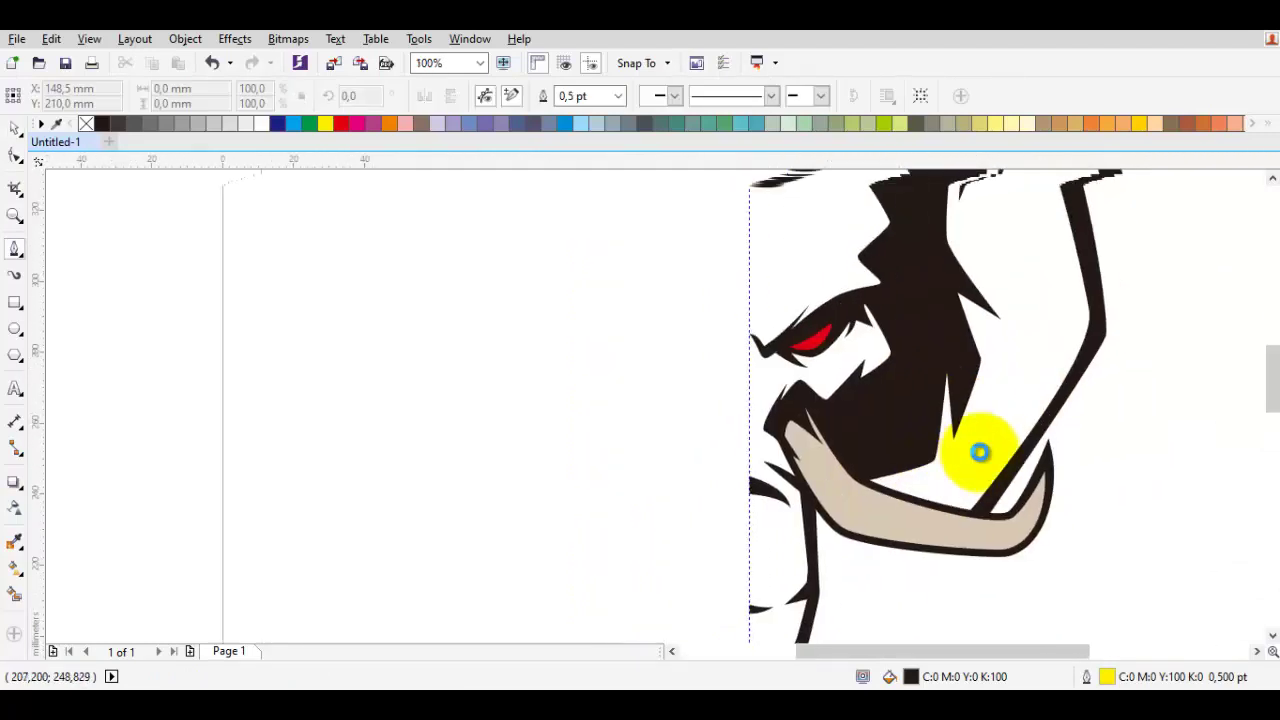
pyautogui.scroll(1, 977, 451)
pyautogui.click(1000, 449)
pyautogui.moveTo(877, 490); pyautogui.dragTo(932, 513)
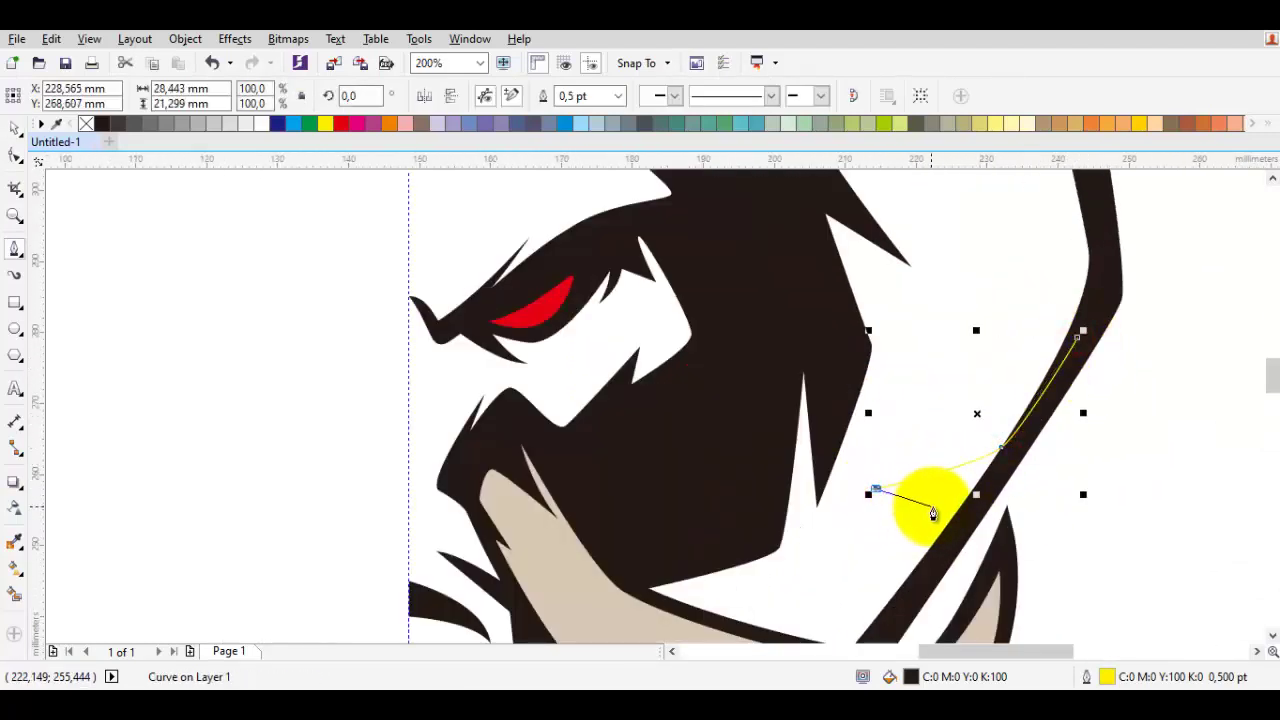
pyautogui.click(1082, 332)
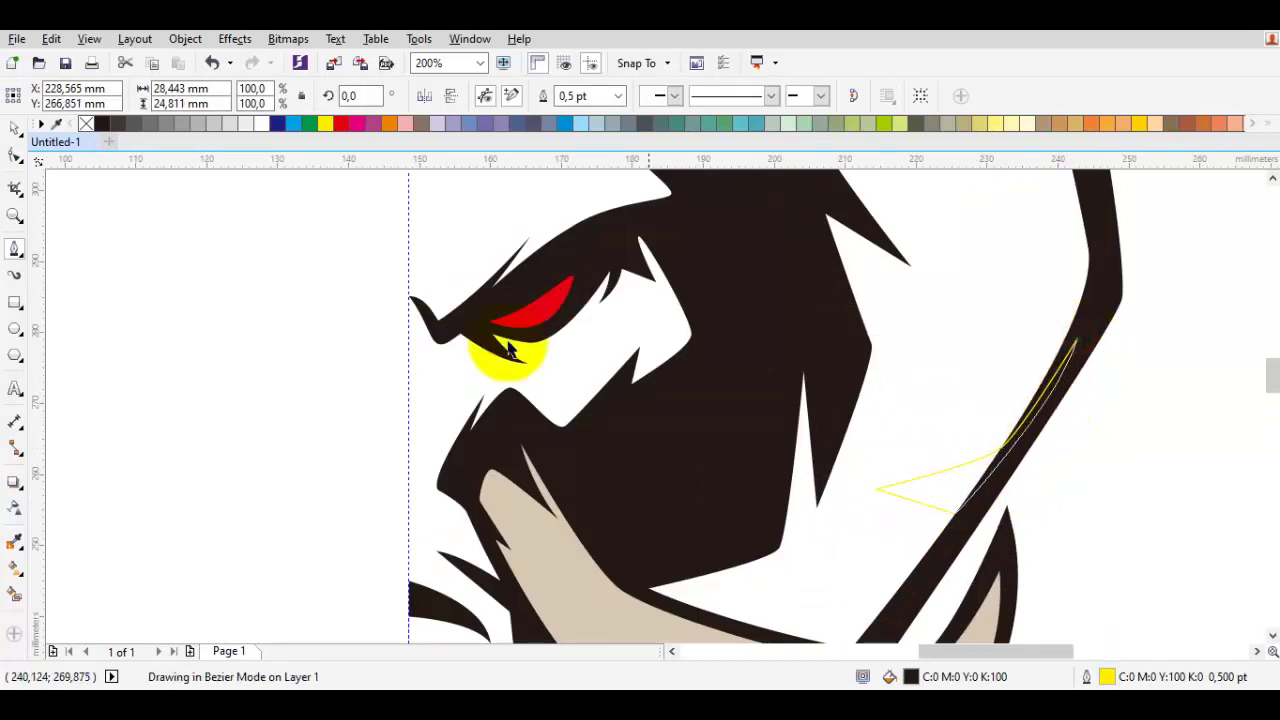
pyautogui.press('space')
pyautogui.press('Escape')
# Select every shape of the half head and remove the outline from the ear fold
pyautogui.hotkey('ctrl', 'a')
pyautogui.press('Escape')
pyautogui.scroll(-2, 409, 343)
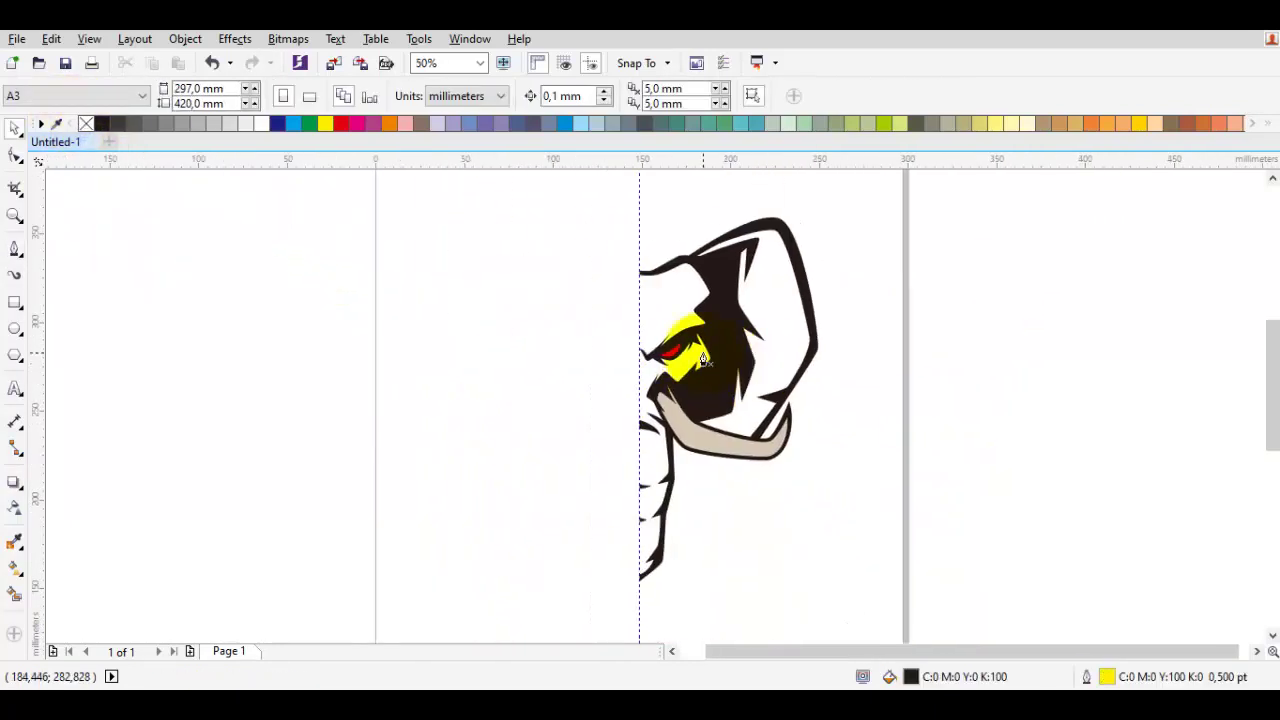
# Reshape the black area over the tusk's root by moving its nodes, extending the pointed spike farther down the tusk
pyautogui.scroll(2, 771, 443)
pyautogui.scroll(1, 394, 370)
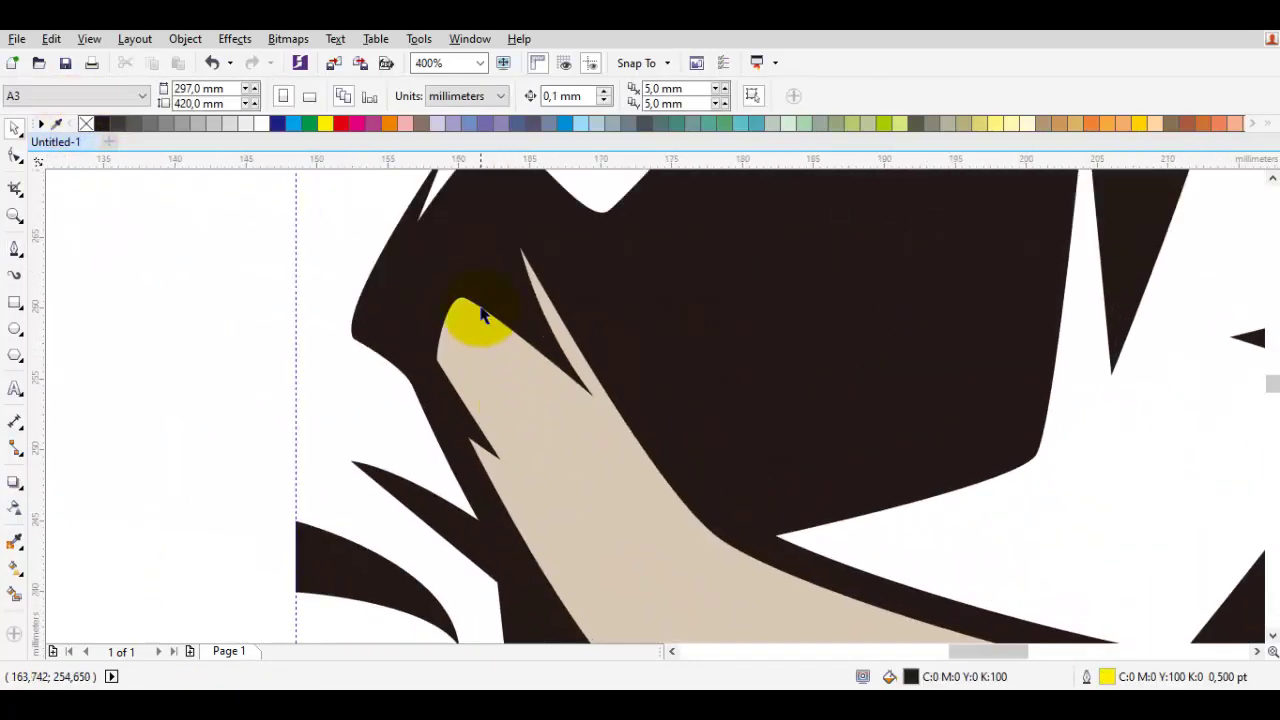
pyautogui.press('F10')
pyautogui.click(478, 296)
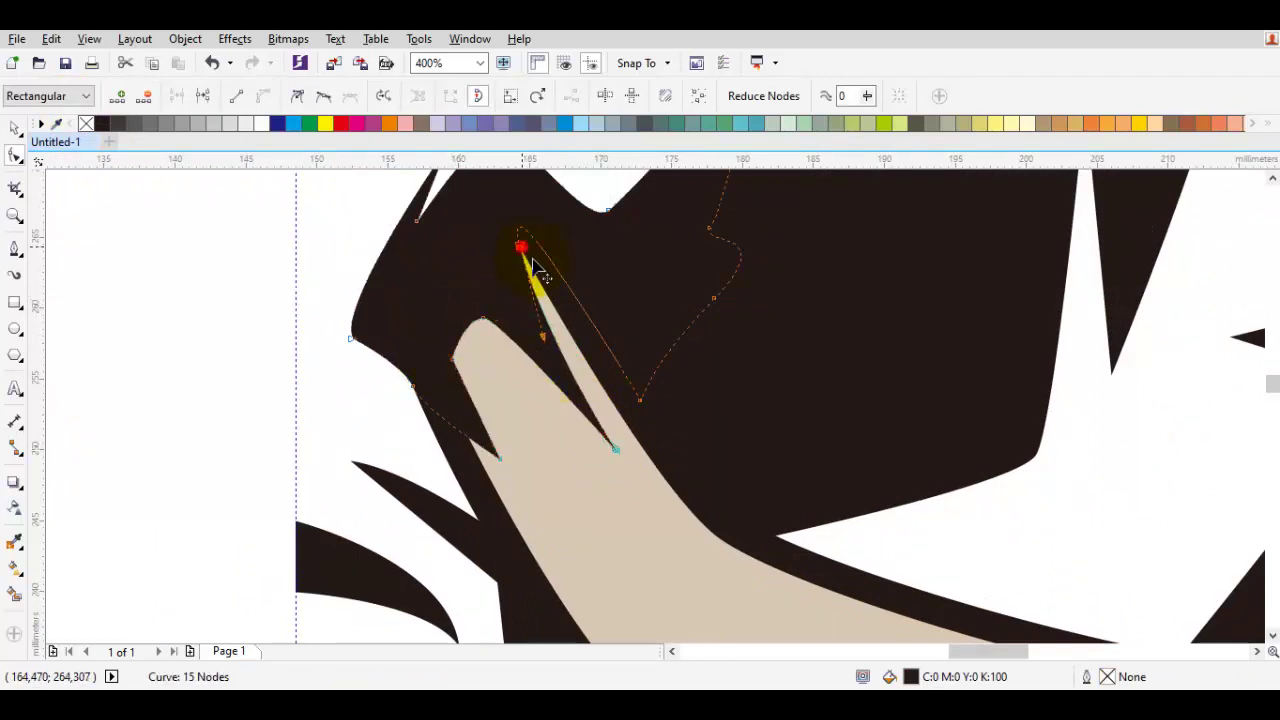
pyautogui.scroll(-2, 634, 409)
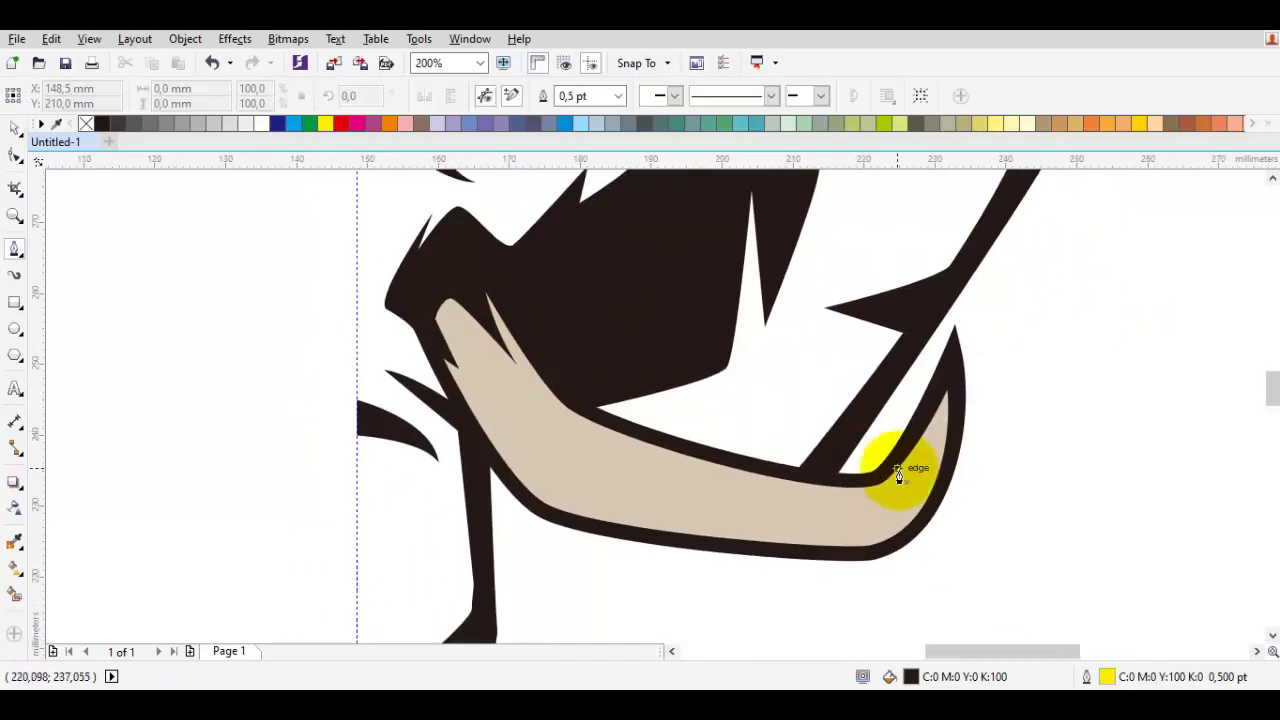
# Adjust the nodes of the black tusk outline at its upper bend near the tip
pyautogui.scroll(3, 894, 457)
pyautogui.moveTo(890, 506); pyautogui.dragTo(889, 507)
pyautogui.scroll(-1, 786, 534)
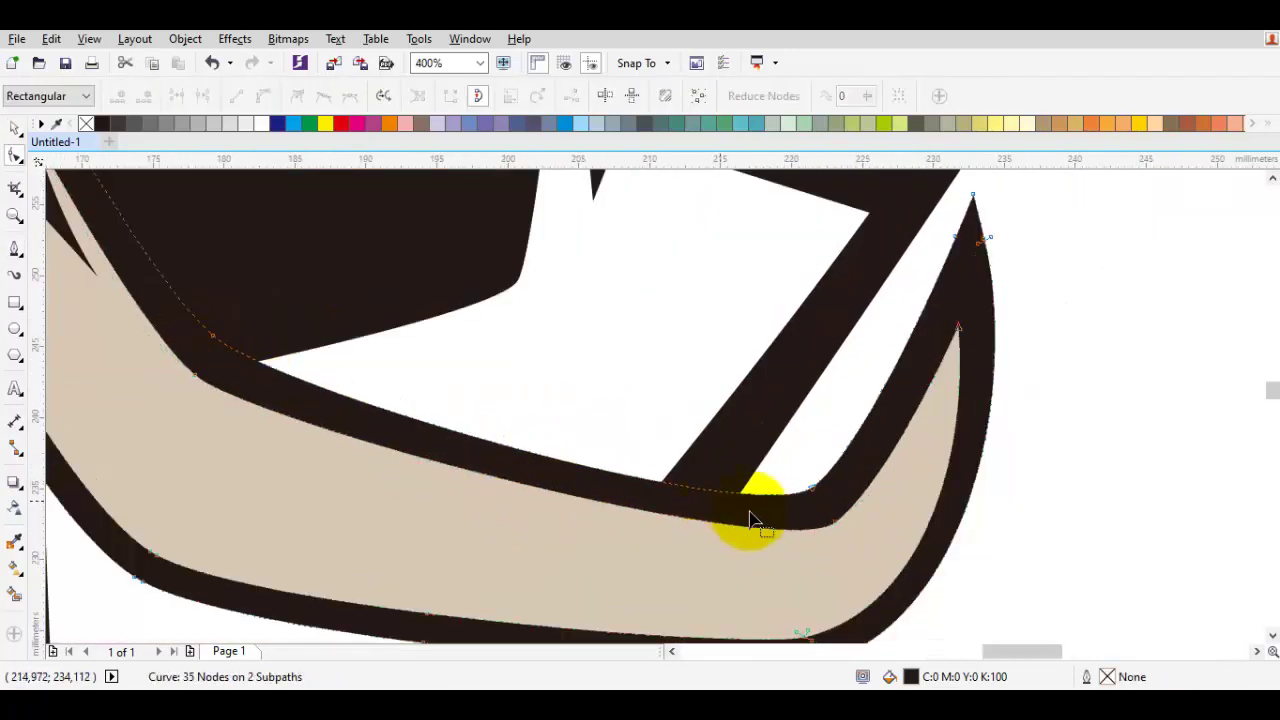
pyautogui.rightClick(855, 505)
pyautogui.click(868, 320)
pyautogui.scroll(-2, 614, 520)
pyautogui.scroll(2, 614, 520)
# Delete the two surplus nodes on the inner side of the tusk outline's lower bend near the trunk
pyautogui.click(455, 468)
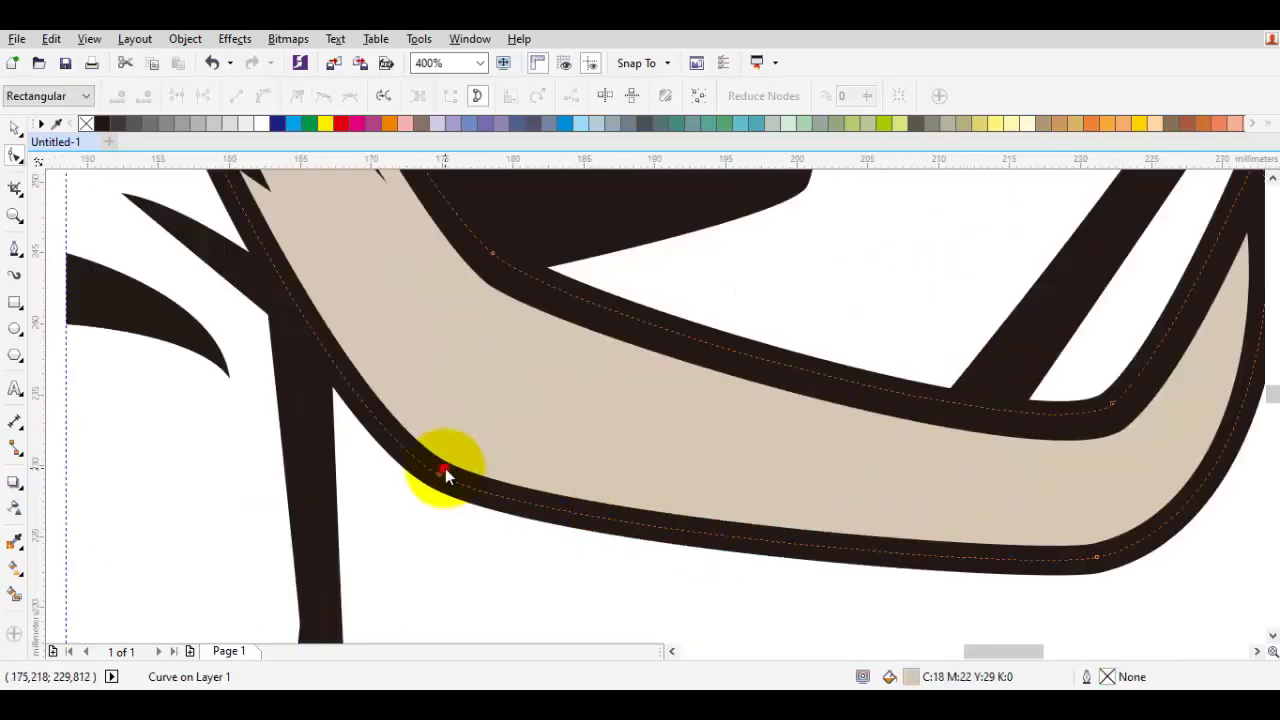
pyautogui.scroll(1, 445, 468)
pyautogui.rightClick(475, 296)
pyautogui.click(531, 400)
pyautogui.scroll(1, 465, 470)
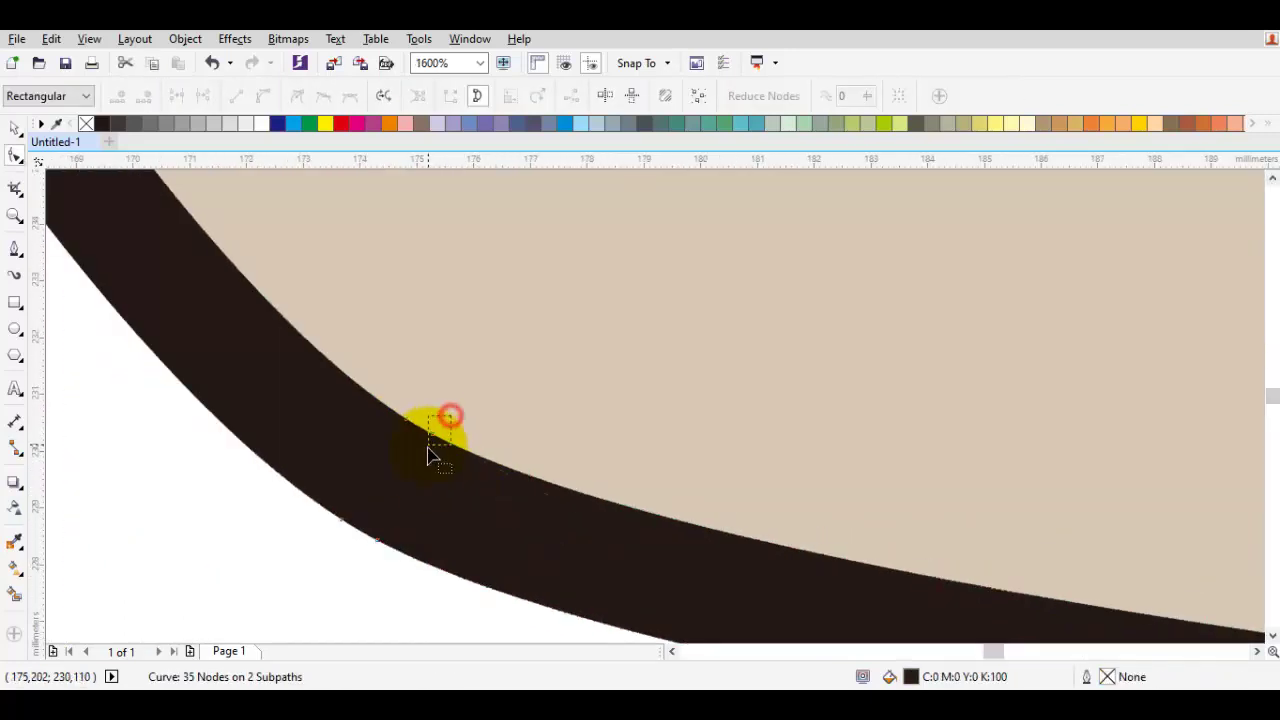
pyautogui.scroll(-2, 420, 425)
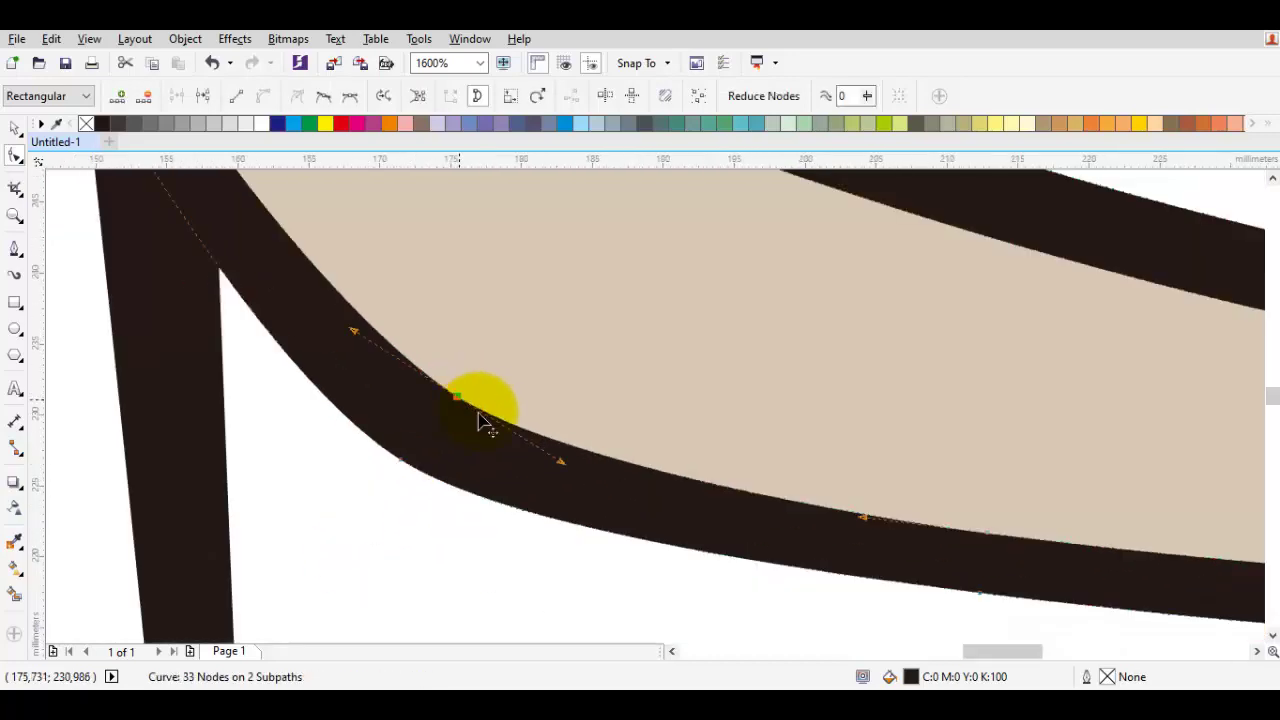
pyautogui.scroll(1, 743, 457)
pyautogui.scroll(-1, 803, 454)
# Delete the surplus nodes on both edges of the tusk outline's lower bend near the tip
pyautogui.click(868, 455)
pyautogui.scroll(3, 808, 355)
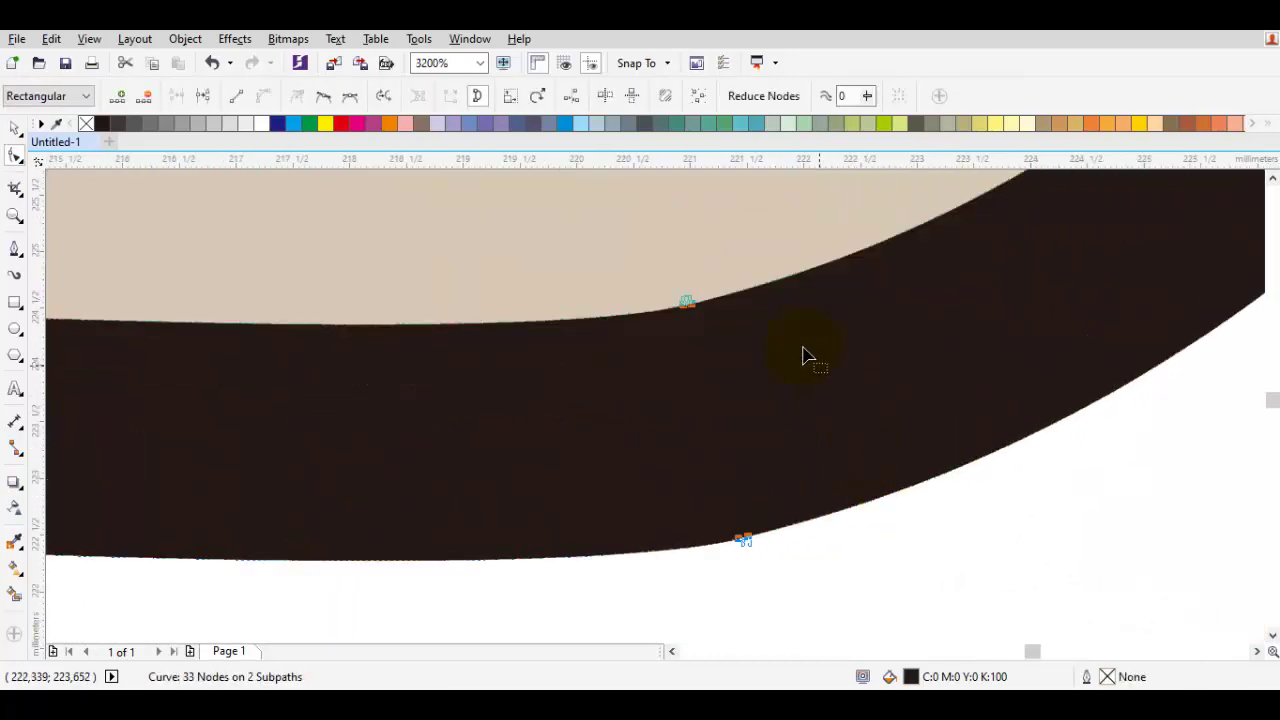
pyautogui.scroll(3, 760, 543)
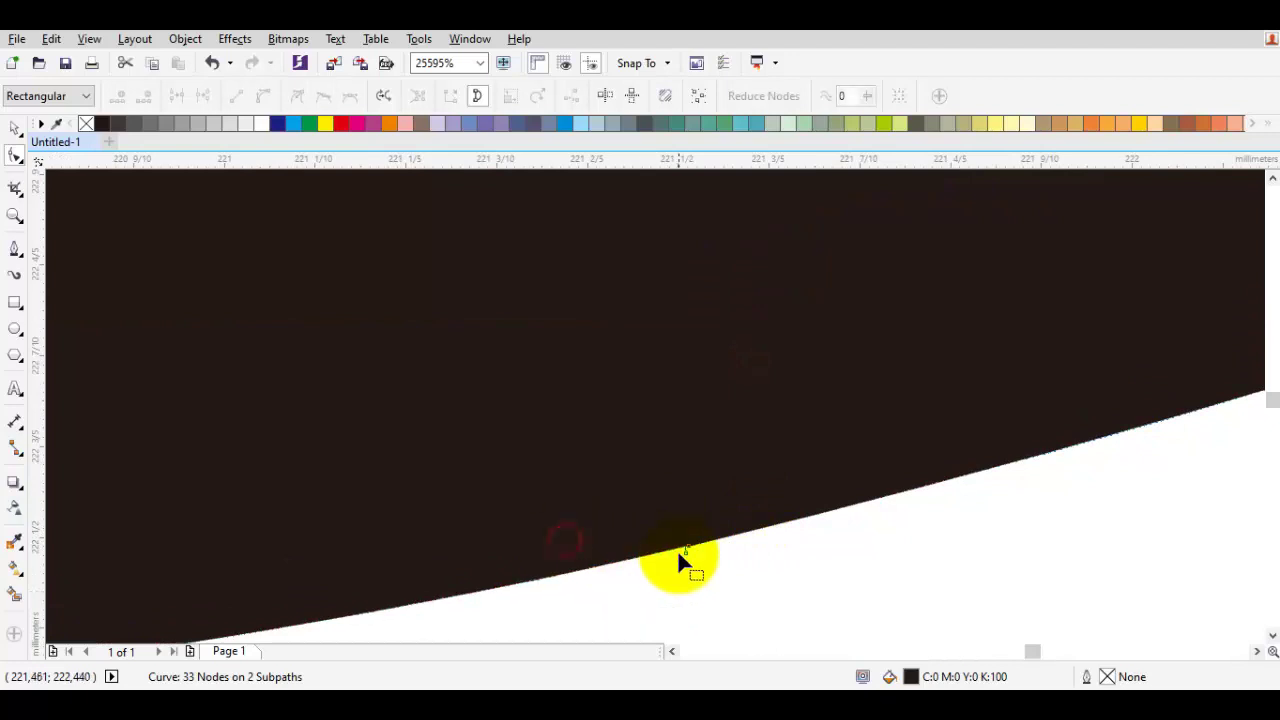
pyautogui.moveTo(715, 558); pyautogui.dragTo(701, 551)
pyautogui.hotkey('ctrl', 'z')
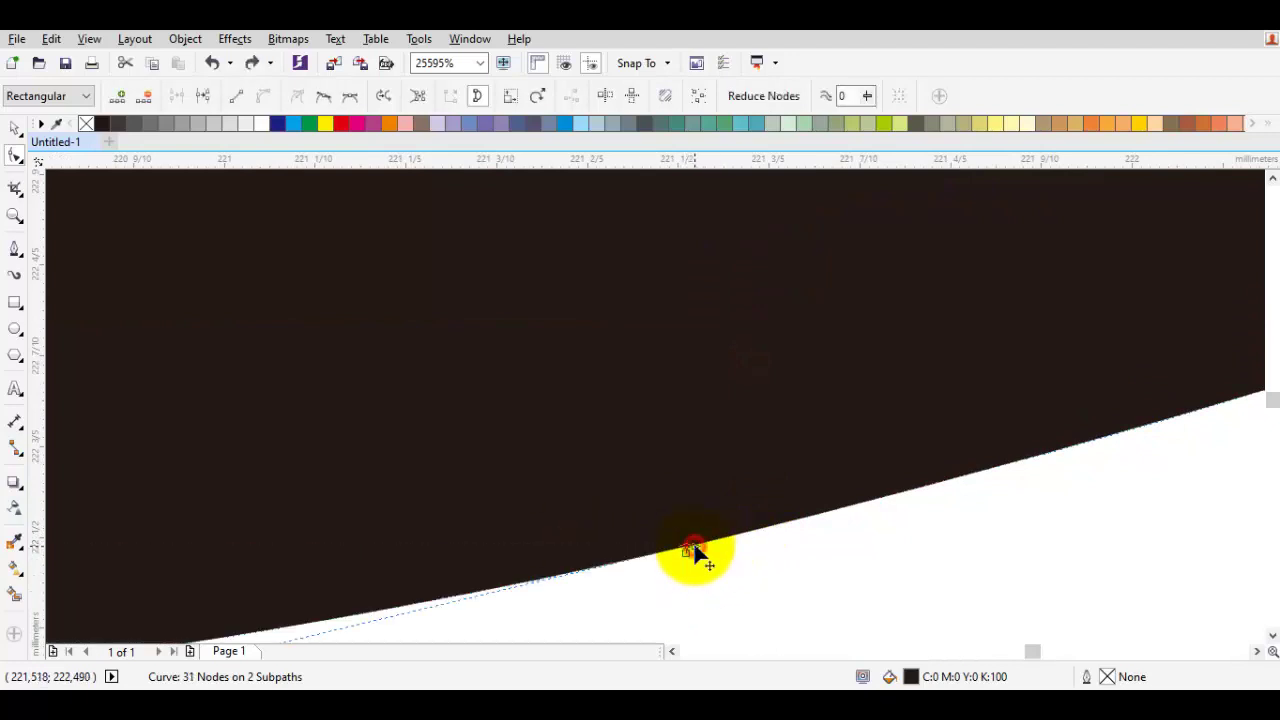
pyautogui.press('Delete')
pyautogui.scroll(-3, 752, 543)
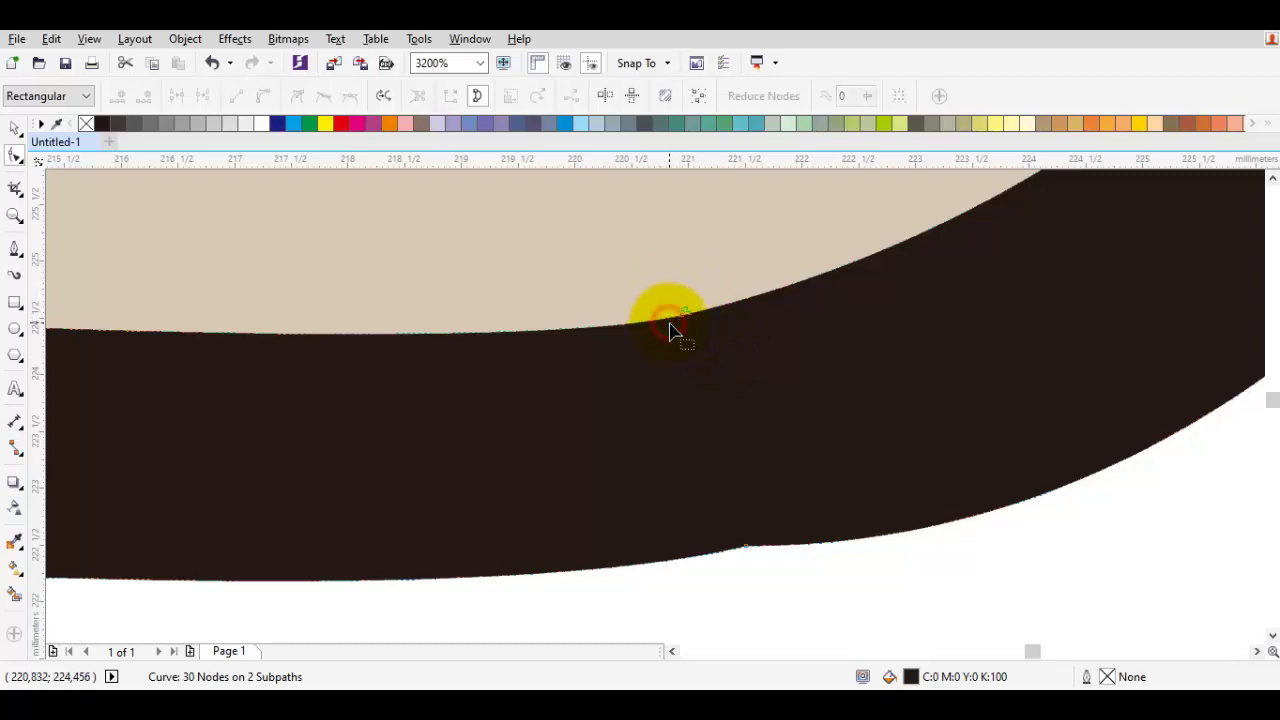
pyautogui.scroll(-2, 758, 365)
# Convert the two nodes at the tusk's lower bend to cusp, reshape the outer edge's curve and smooth its node
pyautogui.rightClick(777, 304)
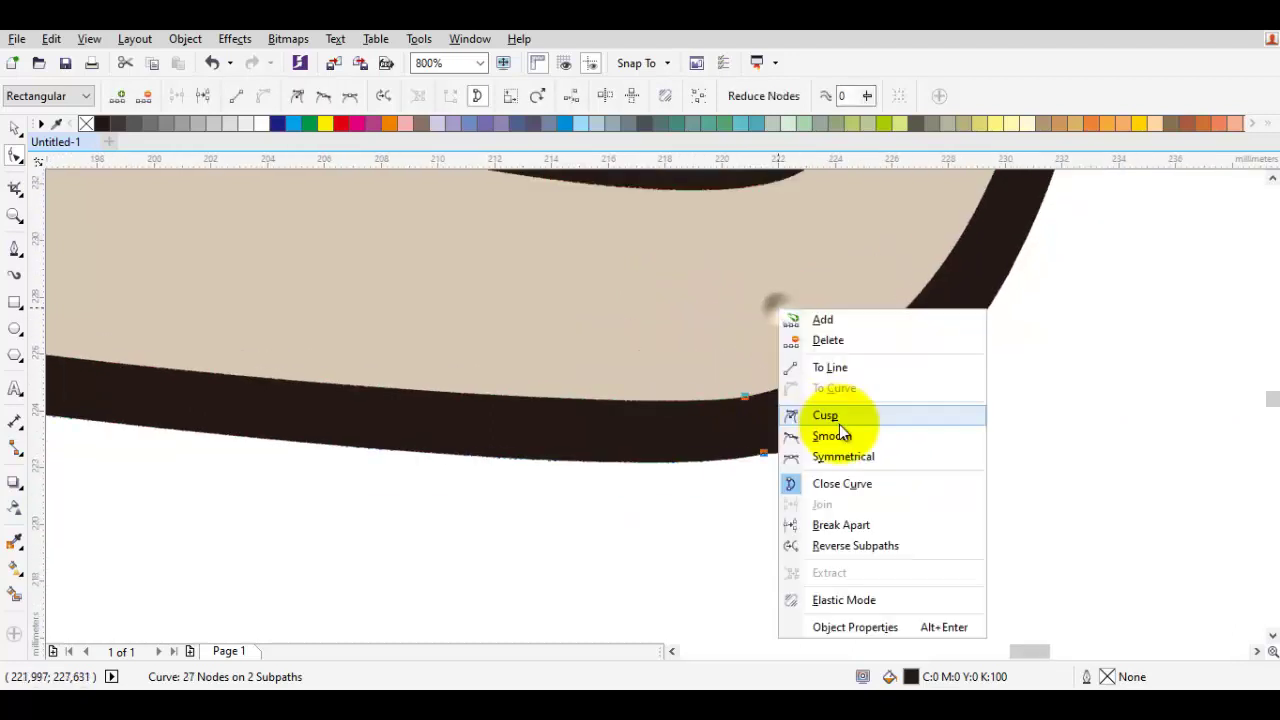
pyautogui.click(843, 418)
pyautogui.scroll(1, 766, 457)
pyautogui.scroll(-1, 1147, 430)
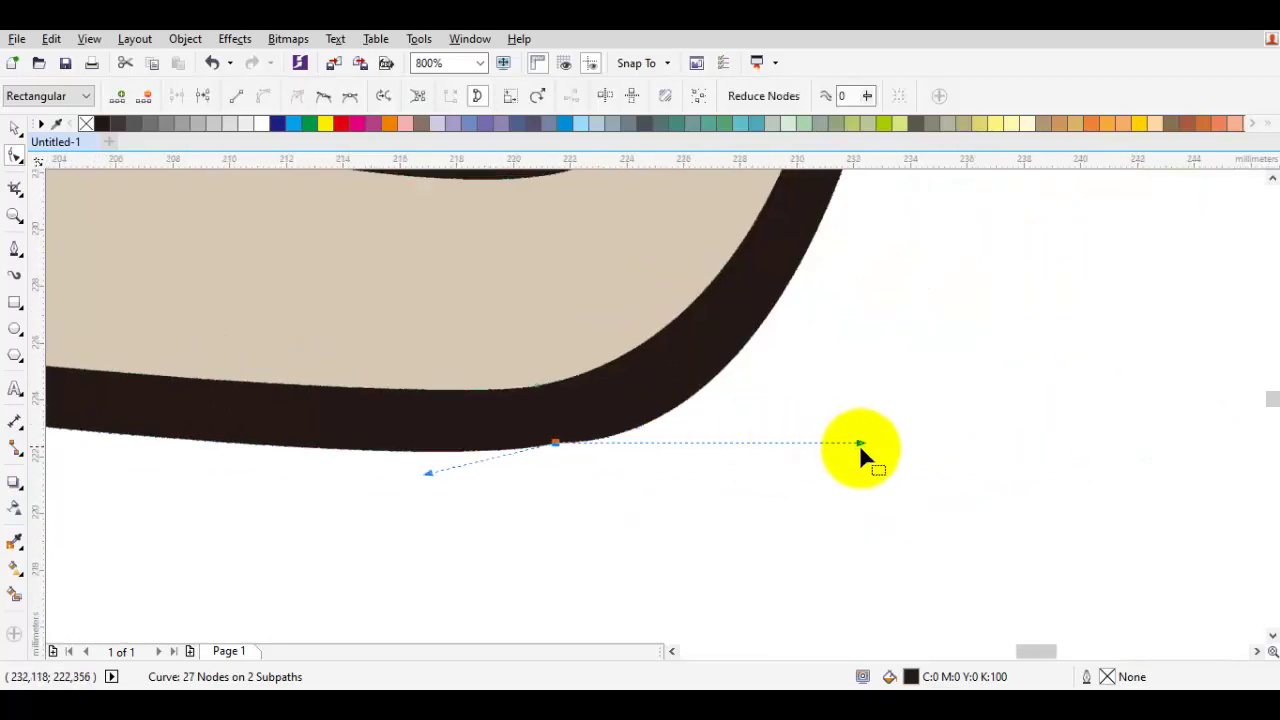
pyautogui.moveTo(838, 350); pyautogui.dragTo(905, 348)
pyautogui.rightClick(557, 442)
pyautogui.click(610, 244)
# Smooth the inner-edge node at the tusk's lower bend and adjust its curve to follow the outer edge
pyautogui.click(537, 386)
pyautogui.rightClick(537, 386)
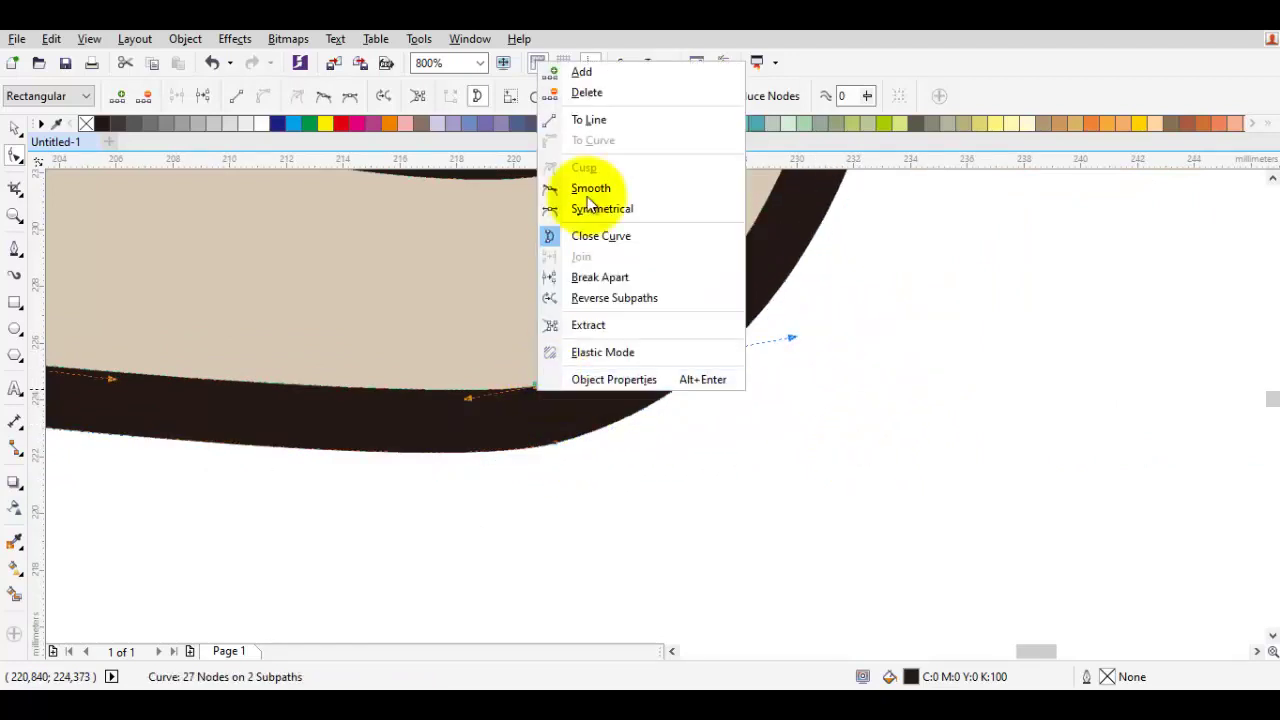
pyautogui.click(592, 186)
pyautogui.scroll(1, 548, 405)
pyautogui.moveTo(524, 403); pyautogui.dragTo(464, 390)
pyautogui.scroll(-4, 566, 457)
pyautogui.press('space')
pyautogui.click(637, 472)
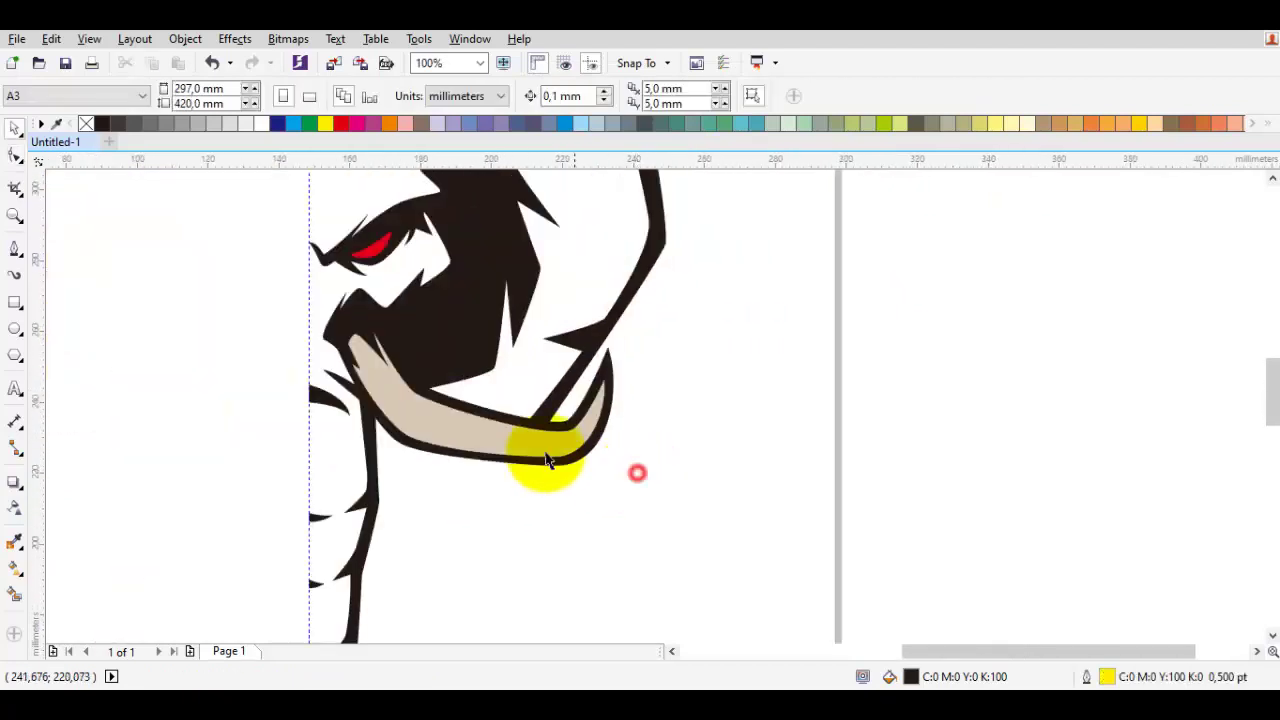
# Delete the two nodes midway along the underside of the tusk outline
pyautogui.scroll(1, 388, 432)
pyautogui.scroll(1, 431, 443)
pyautogui.press('space')
pyautogui.click(424, 449)
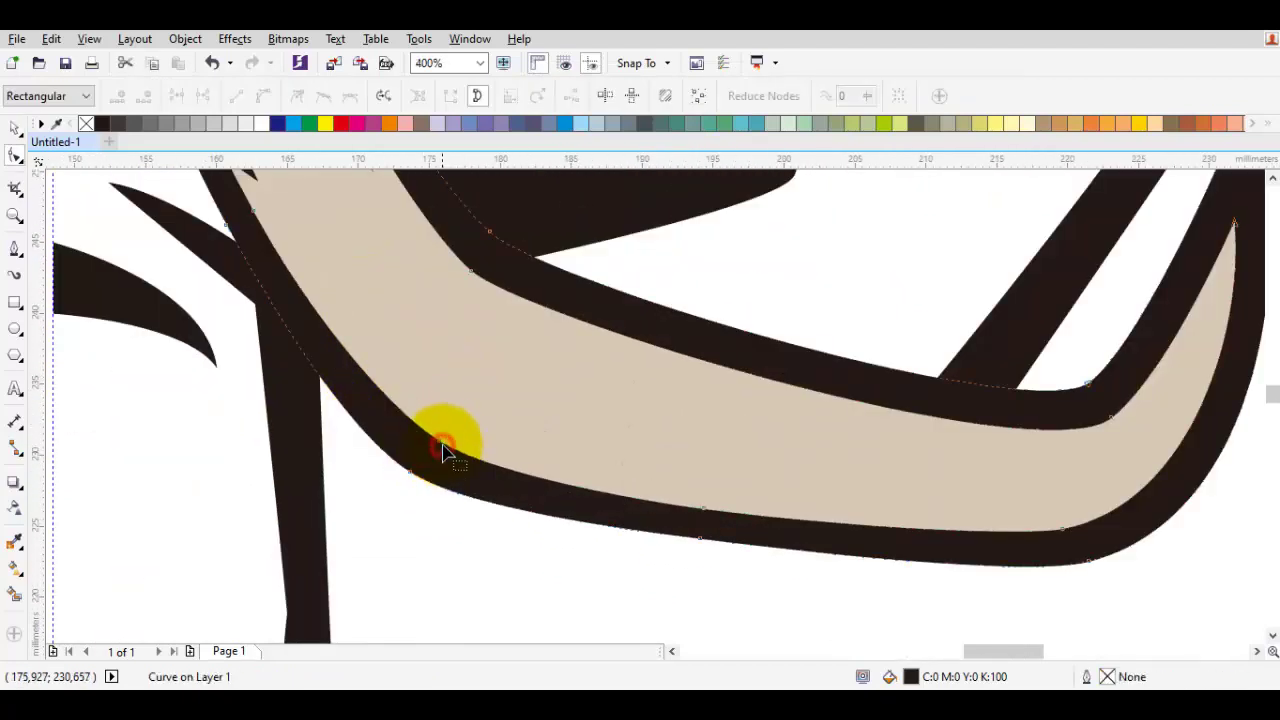
pyautogui.moveTo(813, 566); pyautogui.dragTo(812, 567)
pyautogui.press('Delete')
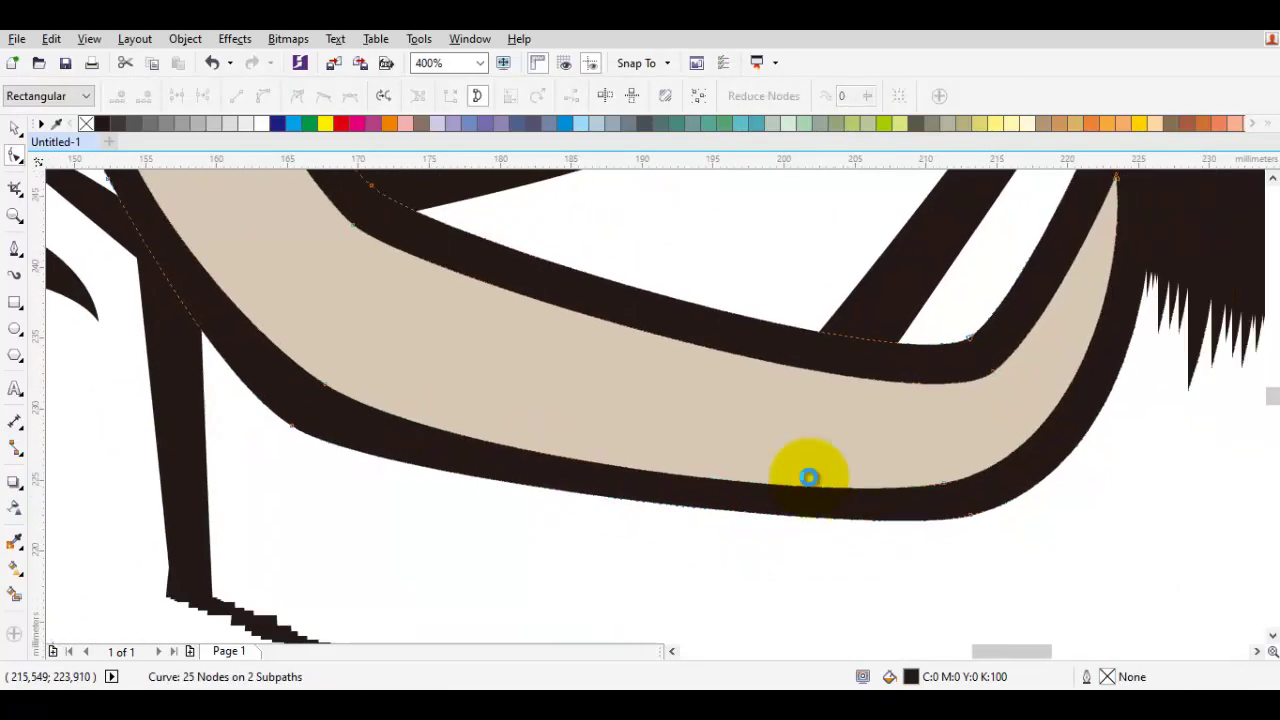
# Fine-tune the curve of the tusk outline's underside near the bend toward the tip
pyautogui.click(957, 504)
pyautogui.scroll(1, 945, 488)
pyautogui.moveTo(937, 468); pyautogui.dragTo(942, 457)
pyautogui.scroll(-2, 936, 454)
pyautogui.press('space')
pyautogui.click(1051, 371)
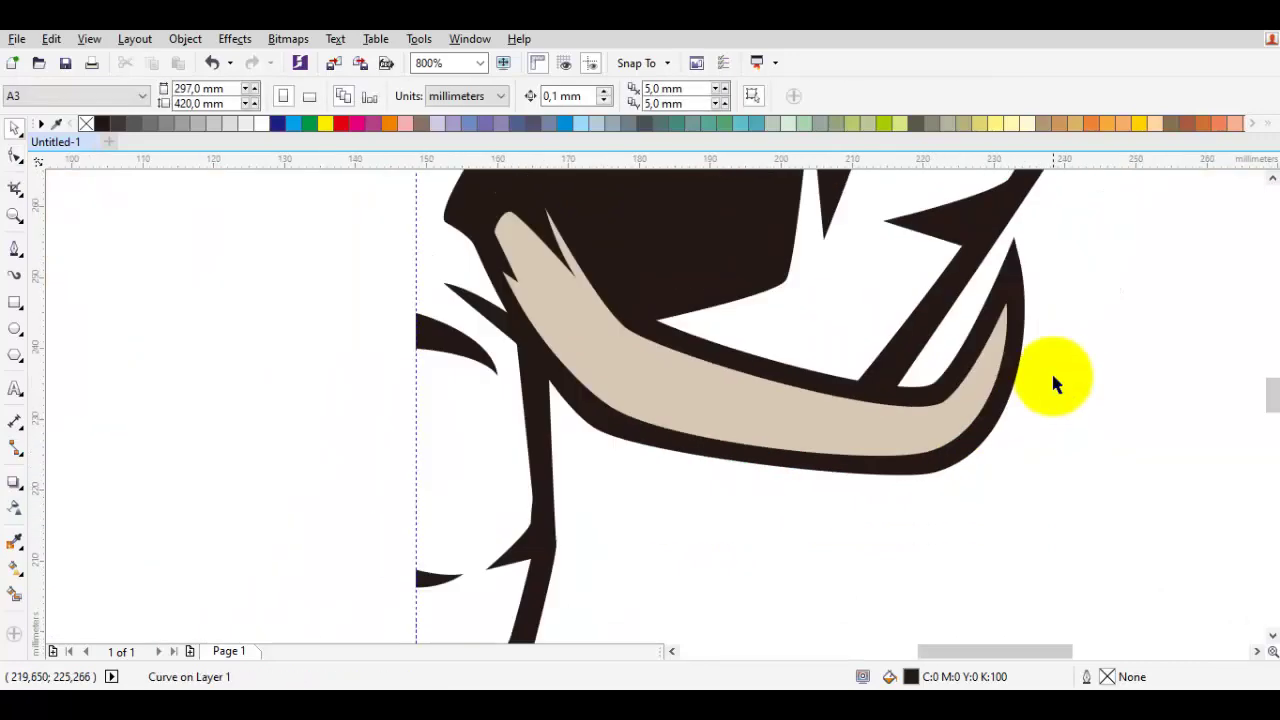
# Fine-tune the nodes of the black spiked area over the tusk's root
pyautogui.scroll(1, 1058, 345)
pyautogui.press('F5')
pyautogui.scroll(-1, 910, 430)
pyautogui.scroll(1, 677, 278)
pyautogui.press('space')
pyautogui.press('space')
pyautogui.click(597, 276)
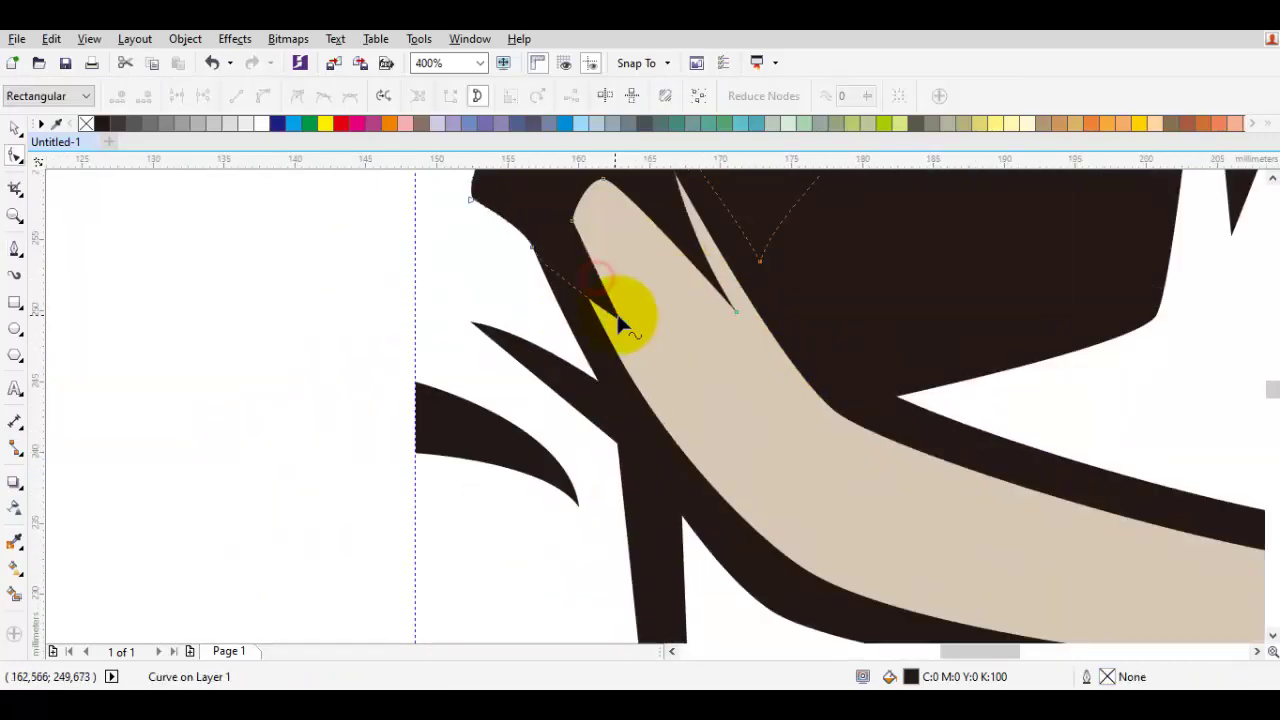
pyautogui.moveTo(740, 330); pyautogui.dragTo(741, 331)
pyautogui.scroll(1, 612, 283)
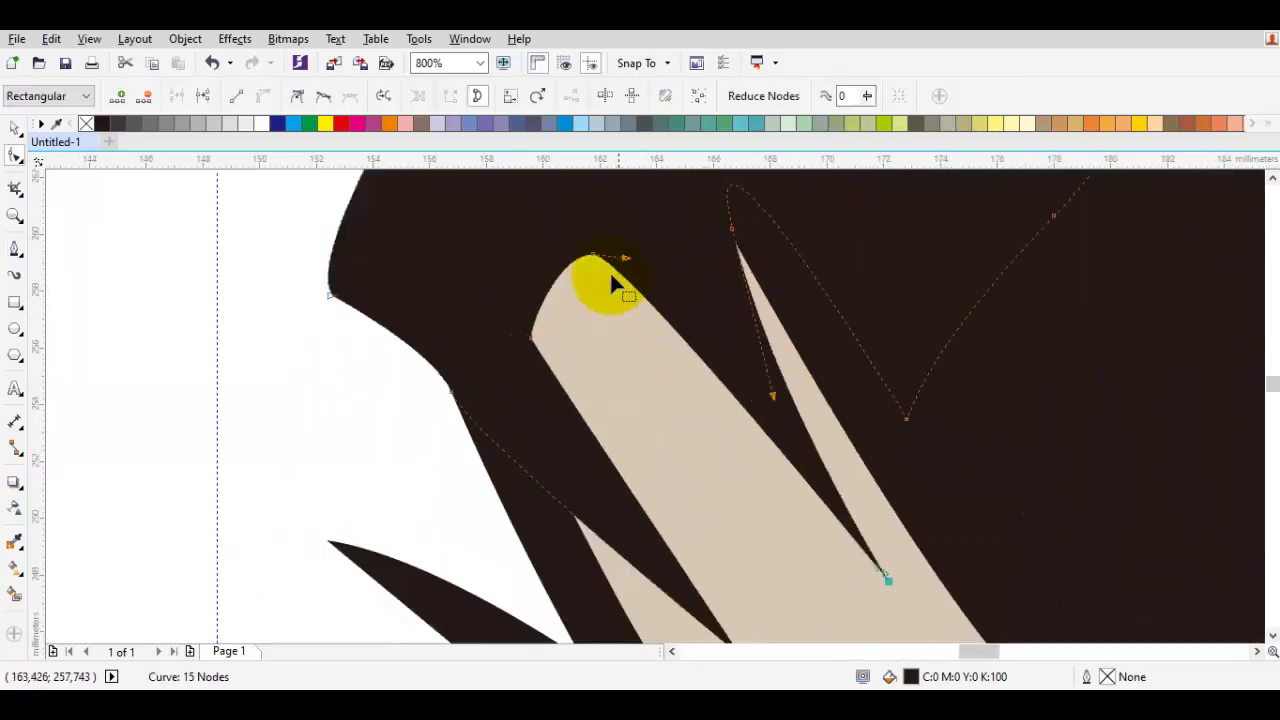
pyautogui.hotkey('ctrl', 'z')
pyautogui.moveTo(598, 276); pyautogui.dragTo(634, 334)
pyautogui.press('space')
pyautogui.scroll(-4, 760, 425)
pyautogui.scroll(1, 708, 424)
# Change the tusk's fill to a darker greyish beige
pyautogui.click(708, 424)
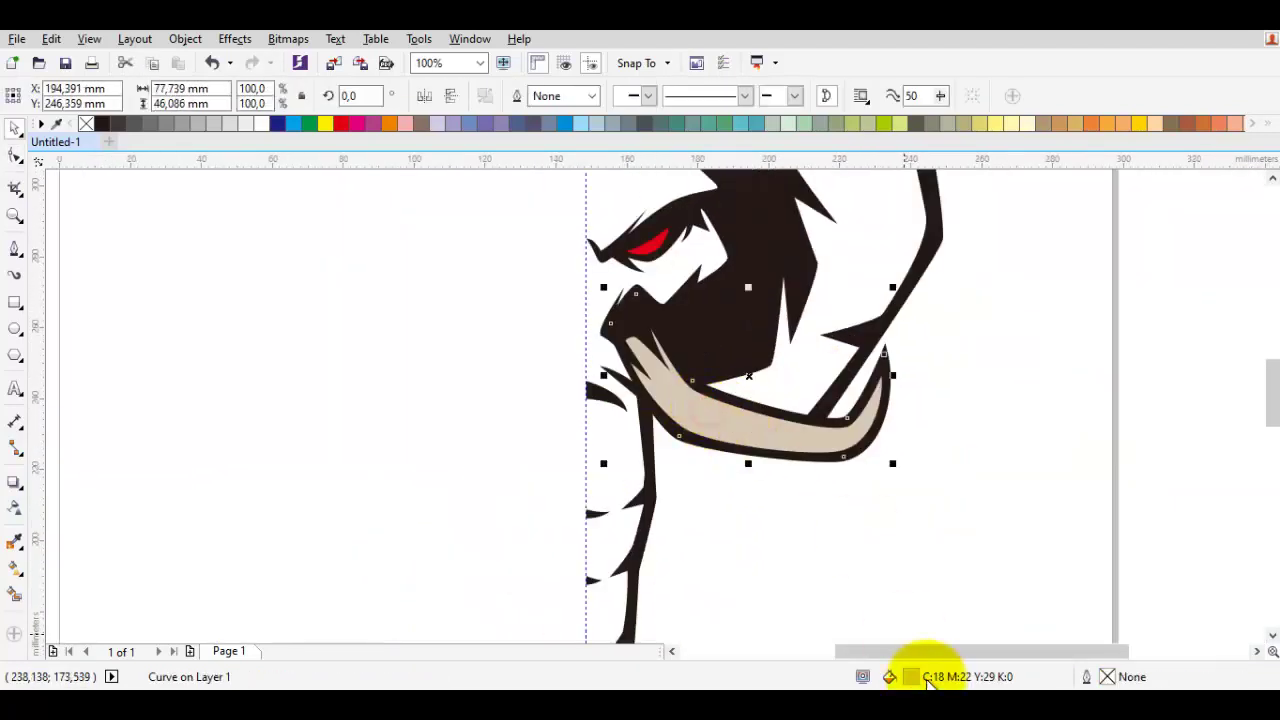
pyautogui.hotkey('shift', 'F11')
pyautogui.moveTo(857, 263); pyautogui.dragTo(866, 295)
pyautogui.press('Return')
pyautogui.click(957, 423)
# Lengthen the thin spike on top of the eyebrow by moving its tip node farther up and outward
pyautogui.scroll(2, 900, 423)
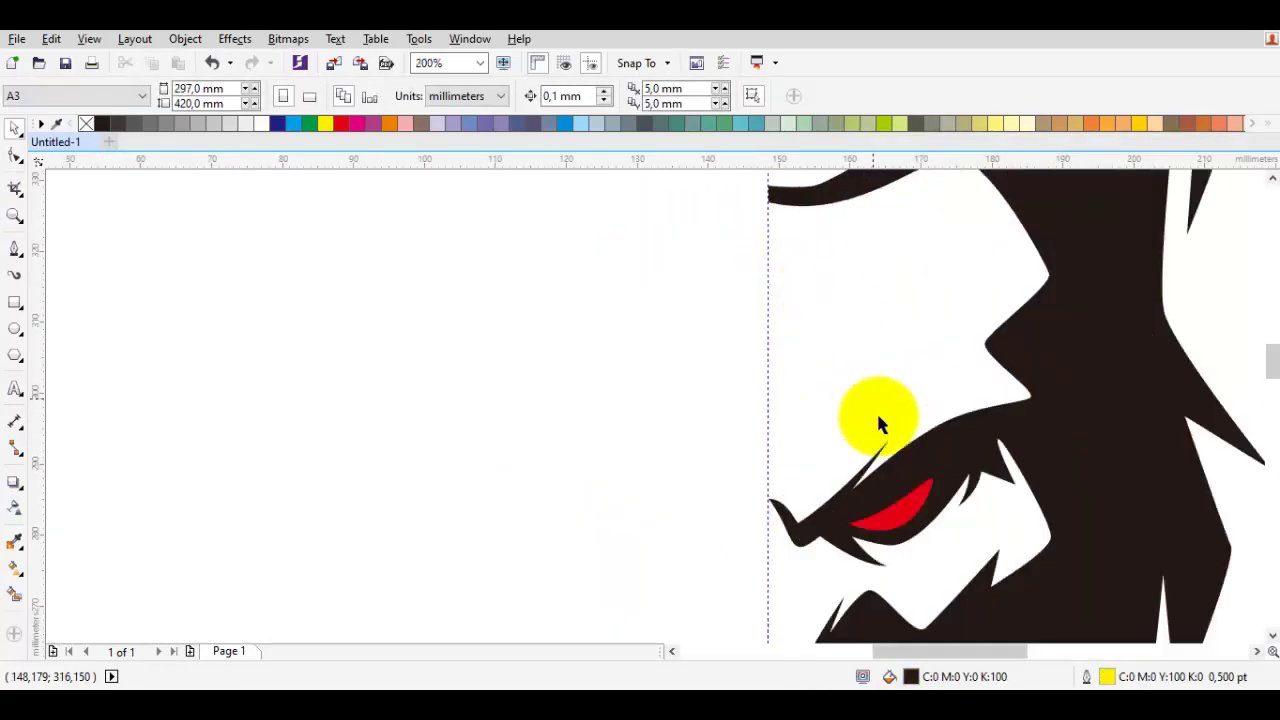
pyautogui.press('F10')
pyautogui.click(845, 505)
pyautogui.moveTo(923, 417); pyautogui.dragTo(934, 391)
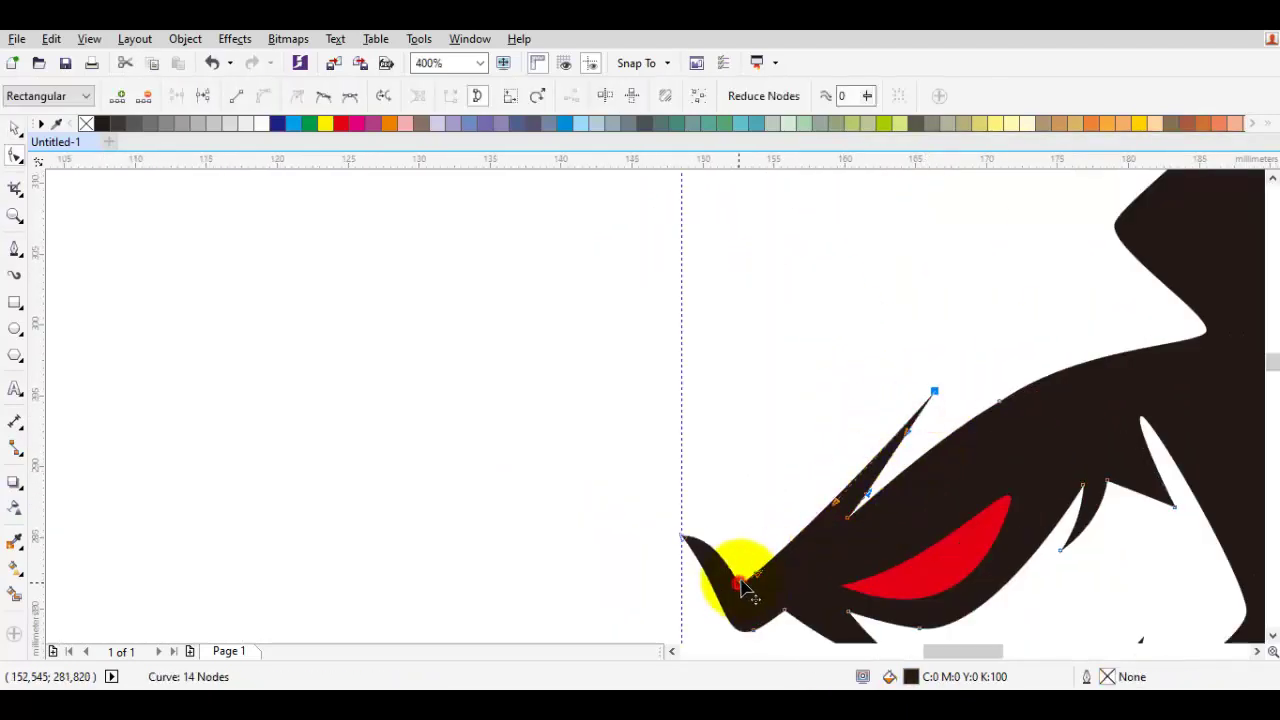
pyautogui.press('space')
pyautogui.scroll(-1, 816, 538)
# Draw a slim black spike with the Pen tool at the forehead's black side edge and remove its outline
pyautogui.press('Escape')
pyautogui.moveTo(930, 470); pyautogui.dragTo(835, 424)
pyautogui.press('F5')
pyautogui.moveTo(879, 314); pyautogui.dragTo(864, 382)
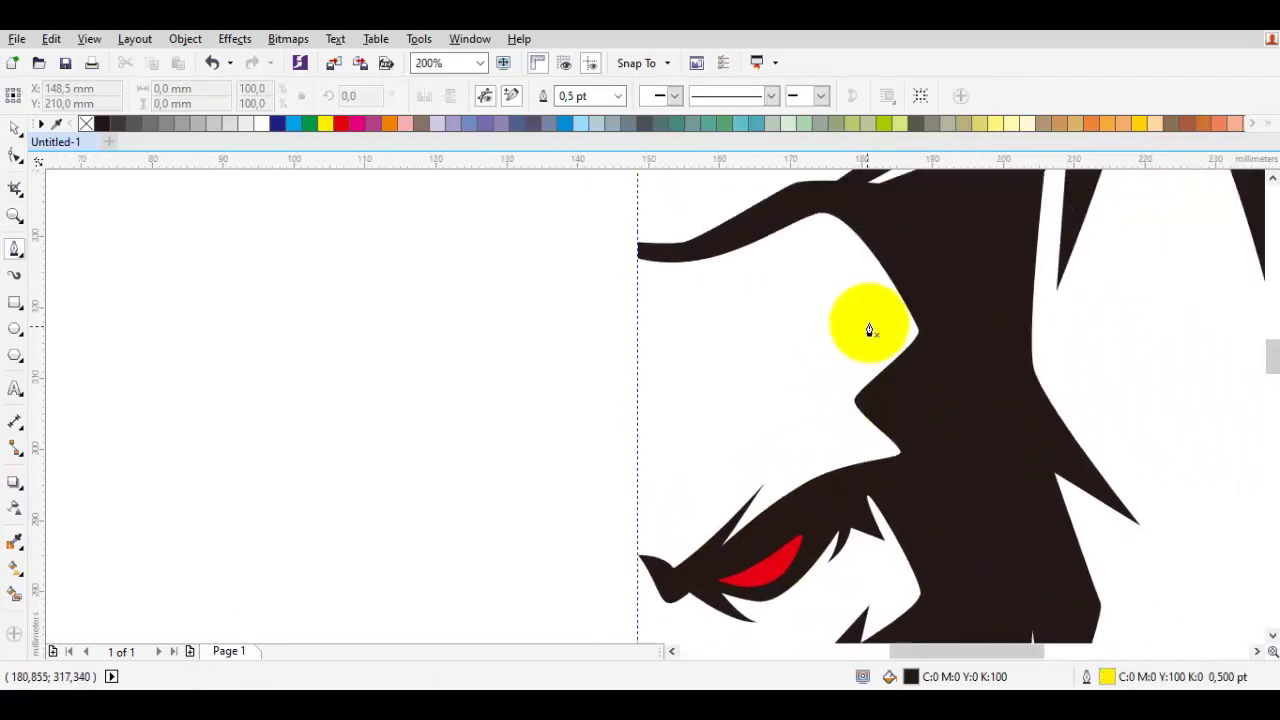
pyautogui.scroll(1, 872, 285)
pyautogui.moveTo(883, 274); pyautogui.dragTo(865, 355)
pyautogui.click(760, 294)
pyautogui.press('space')
pyautogui.press('space')
pyautogui.moveTo(784, 307); pyautogui.dragTo(861, 304)
pyautogui.click(983, 541)
pyautogui.click(1001, 504)
pyautogui.rightClick(88, 125)
pyautogui.press('space')
pyautogui.click(238, 261)
# Mirror a copy of the whole half head across the vertical guideline to preview the complete face
pyautogui.scroll(-3, 250, 259)
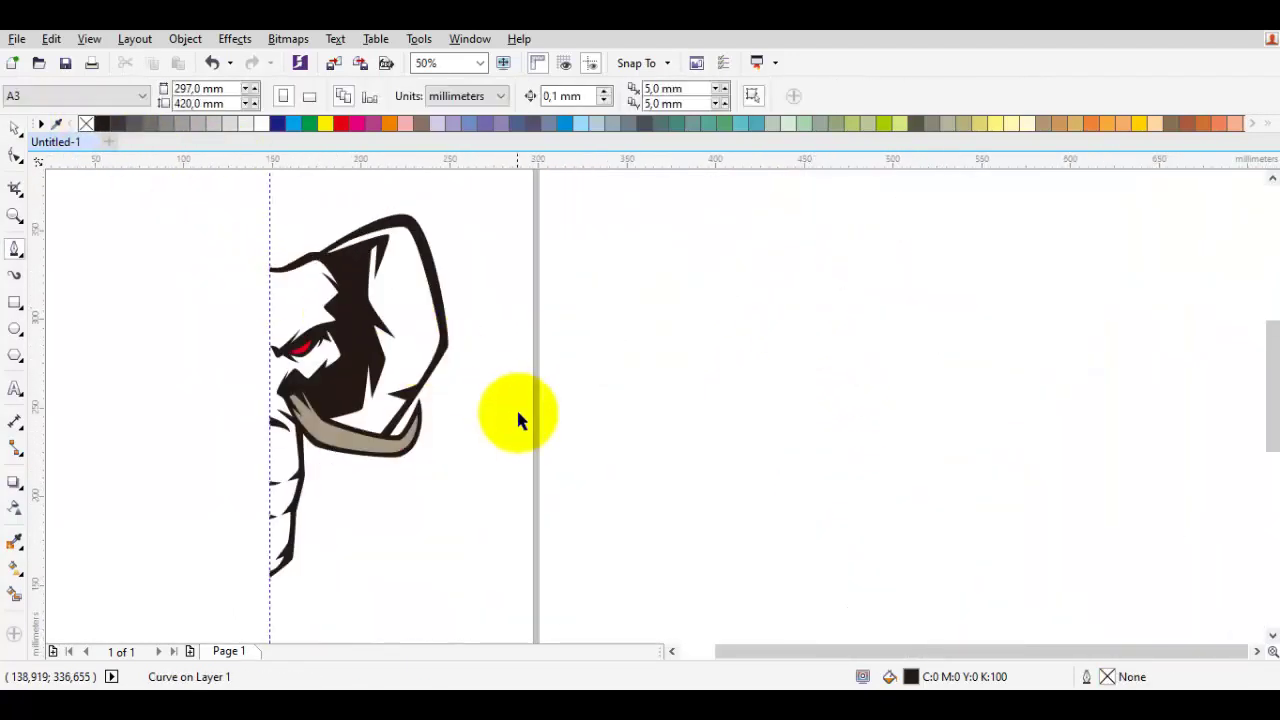
pyautogui.moveTo(555, 528); pyautogui.dragTo(617, 464)
pyautogui.moveTo(683, 580); pyautogui.dragTo(310, 218)
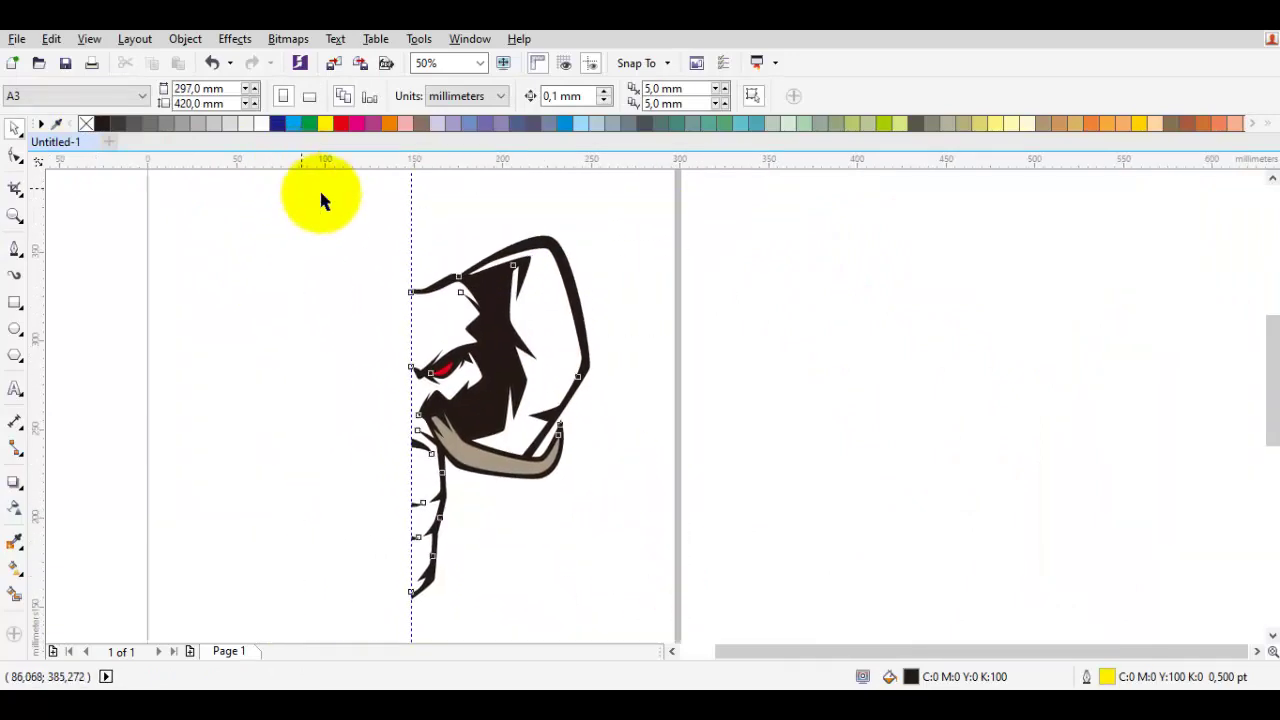
pyautogui.moveTo(597, 417); pyautogui.dragTo(468, 411)
pyautogui.rightClick(468, 411)
pyautogui.moveTo(567, 353); pyautogui.dragTo(585, 245)
# Undo the mirrored copy of the half head
pyautogui.scroll(3, 300, 290)
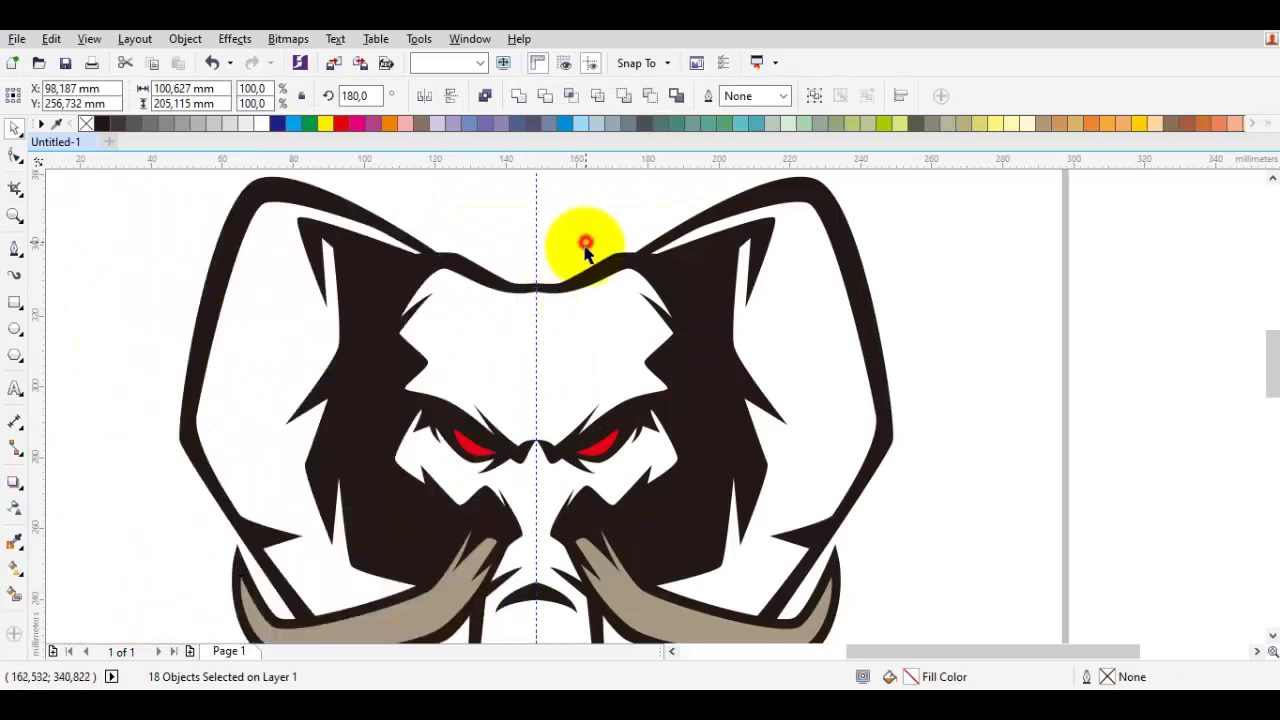
pyautogui.scroll(-3, 600, 230)
pyautogui.press('Escape')
pyautogui.hotkey('ctrl', 'z')
pyautogui.hotkey('ctrl', 'z')
pyautogui.hotkey('ctrl', 'z')
pyautogui.click(950, 374)
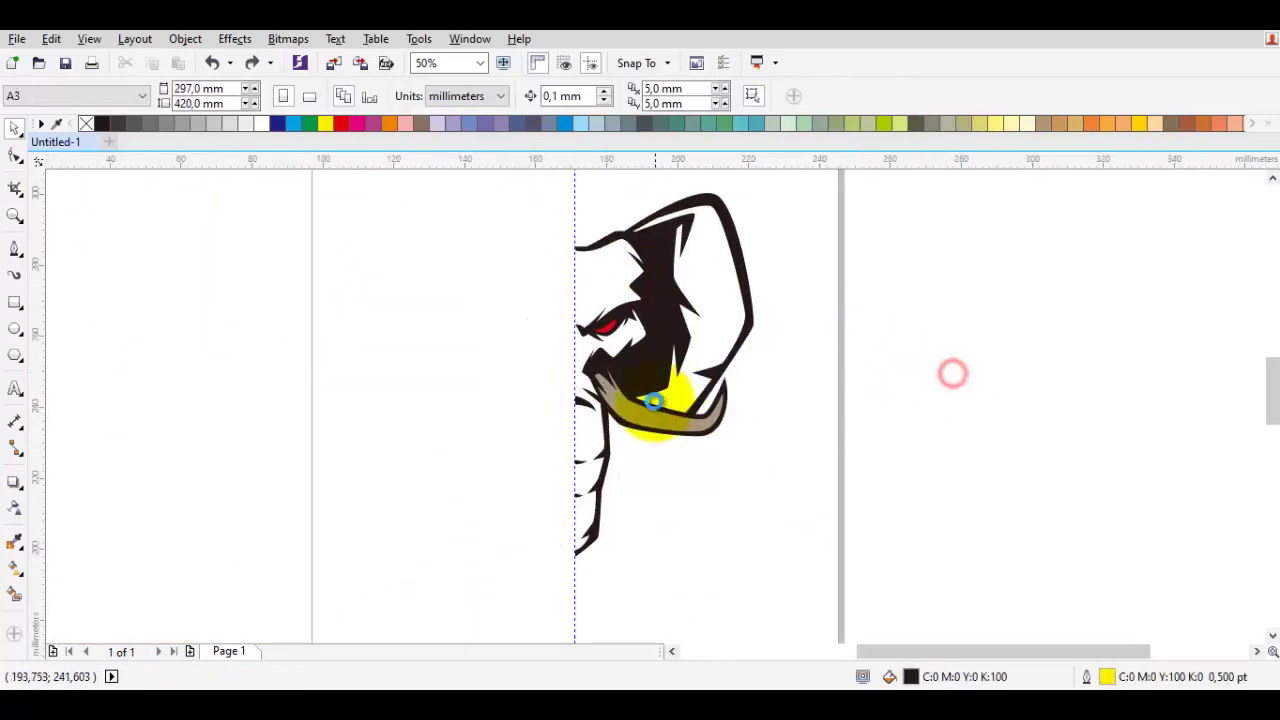
# Start a Pen outline for an inner colour area on the tusk and carry it into the lower ear
pyautogui.scroll(2, 655, 405)
pyautogui.press('space')
pyautogui.scroll(-1, 644, 404)
pyautogui.scroll(1, 650, 406)
pyautogui.click(560, 443)
pyautogui.scroll(-1, 727, 436)
pyautogui.scroll(1, 741, 417)
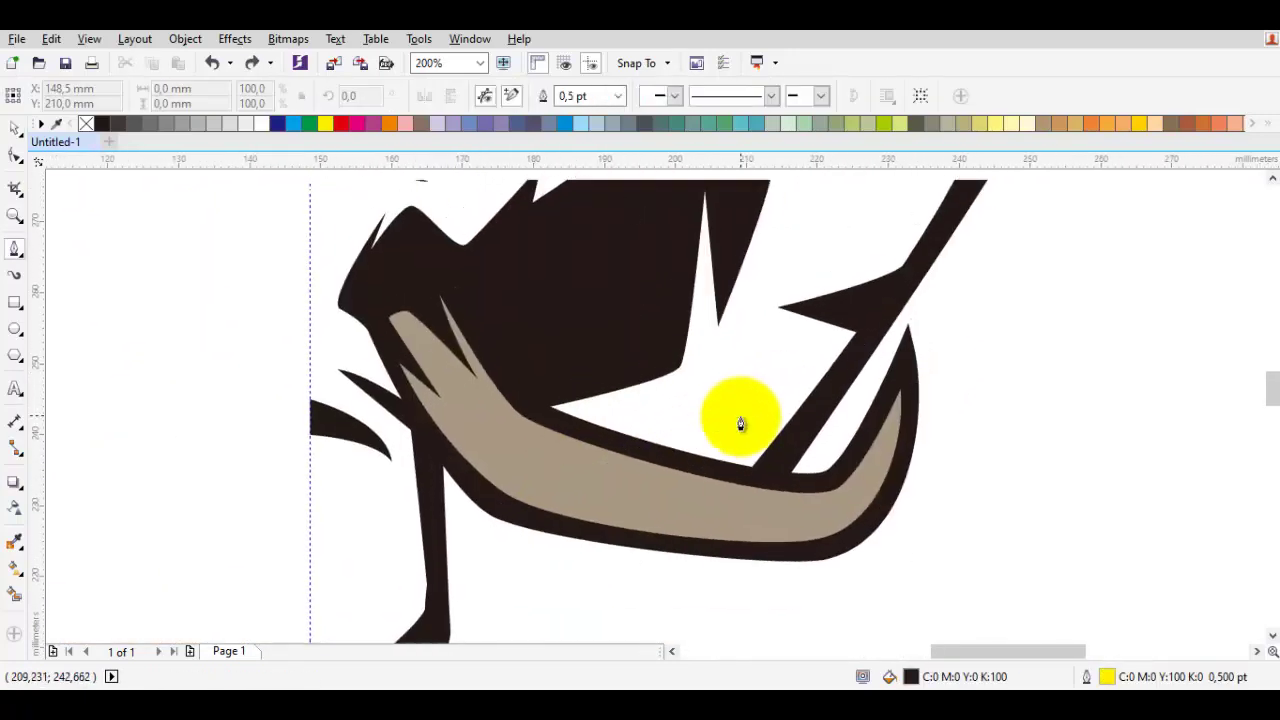
pyautogui.moveTo(759, 485); pyautogui.dragTo(786, 478)
pyautogui.scroll(-1, 752, 486)
pyautogui.scroll(1, 832, 380)
pyautogui.click(863, 306)
pyautogui.moveTo(749, 381); pyautogui.dragTo(715, 385)
# Continue the Pen outline with a pointed notch in the ear and up beside the black face area toward the ear's top
pyautogui.moveTo(698, 246); pyautogui.dragTo(757, 425)
pyautogui.click(749, 400)
pyautogui.click(863, 431)
pyautogui.moveTo(682, 223); pyautogui.dragTo(689, 481)
pyautogui.moveTo(717, 489); pyautogui.dragTo(721, 465)
pyautogui.moveTo(770, 259); pyautogui.dragTo(749, 337)
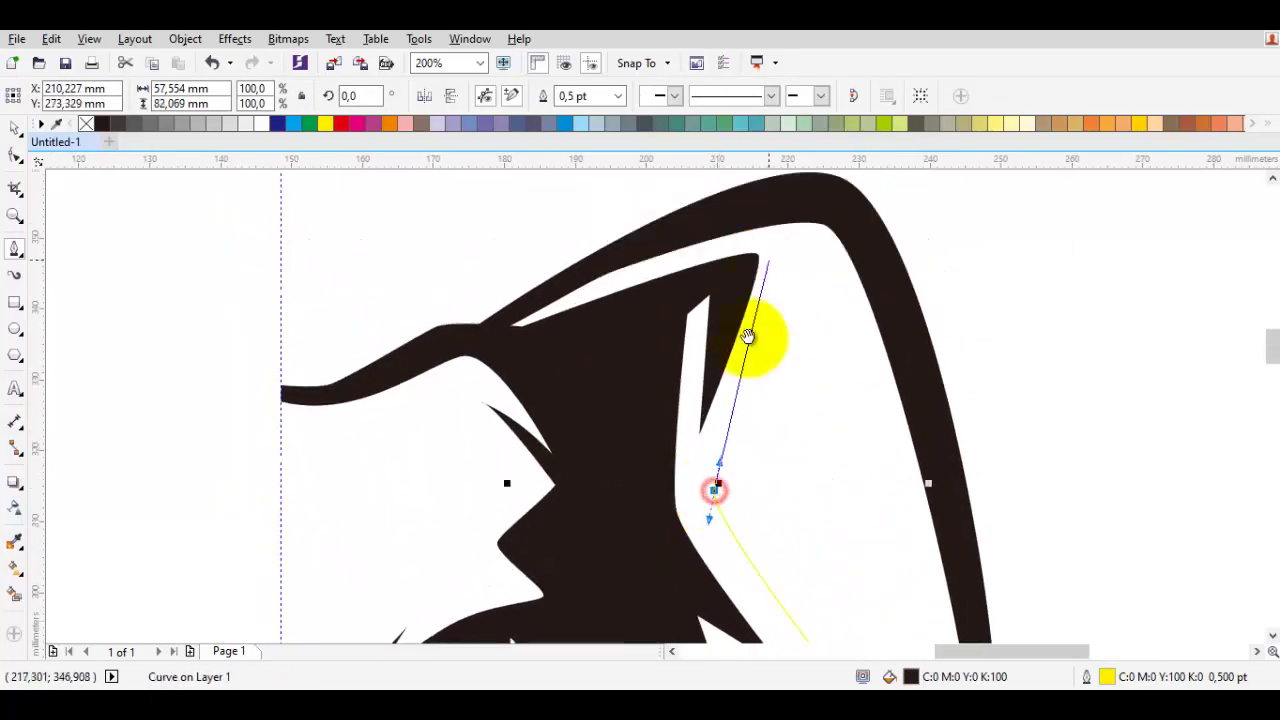
pyautogui.moveTo(763, 289); pyautogui.dragTo(763, 279)
# Carry the Pen outline along the ear's upper black edge to the top of the forehead
pyautogui.moveTo(502, 384); pyautogui.dragTo(628, 315)
pyautogui.click(558, 370)
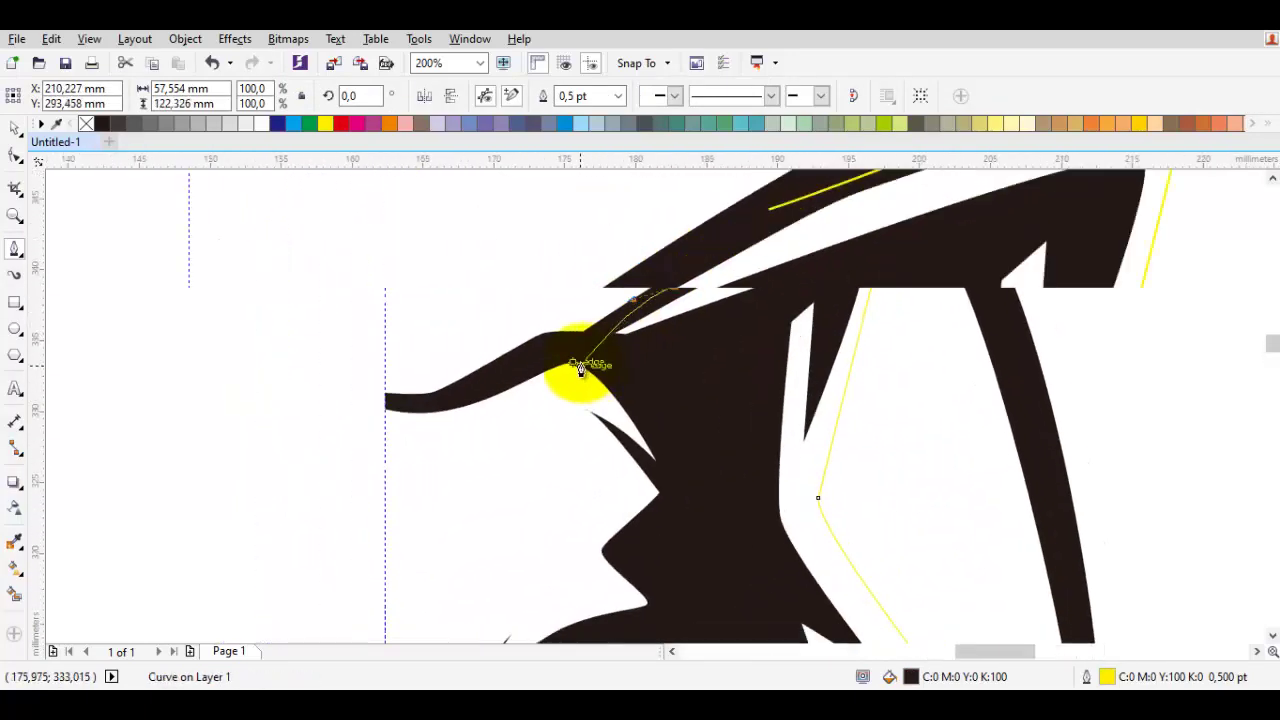
pyautogui.scroll(1, 500, 370)
pyautogui.moveTo(474, 410); pyautogui.dragTo(600, 514)
# Continue the Pen outline down the side of the forehead and above the eyebrow to the vertical guideline
pyautogui.scroll(-2, 600, 306)
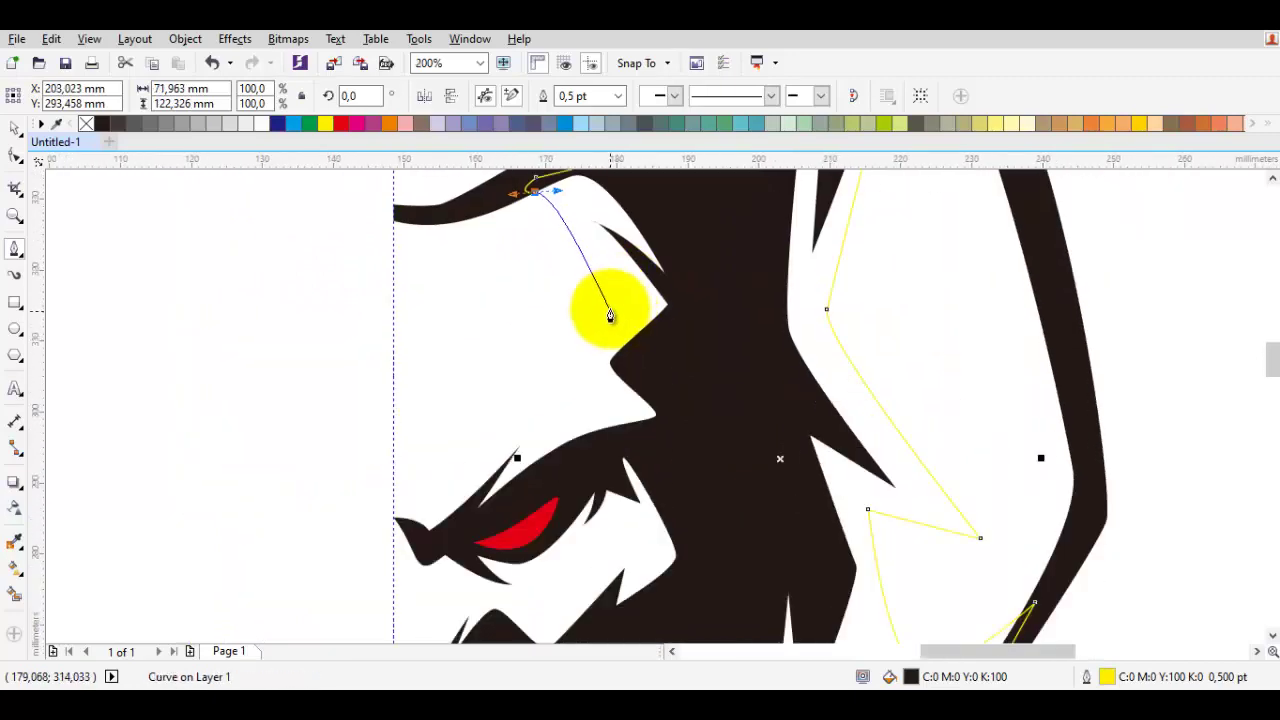
pyautogui.scroll(1, 600, 334)
pyautogui.scroll(1, 560, 380)
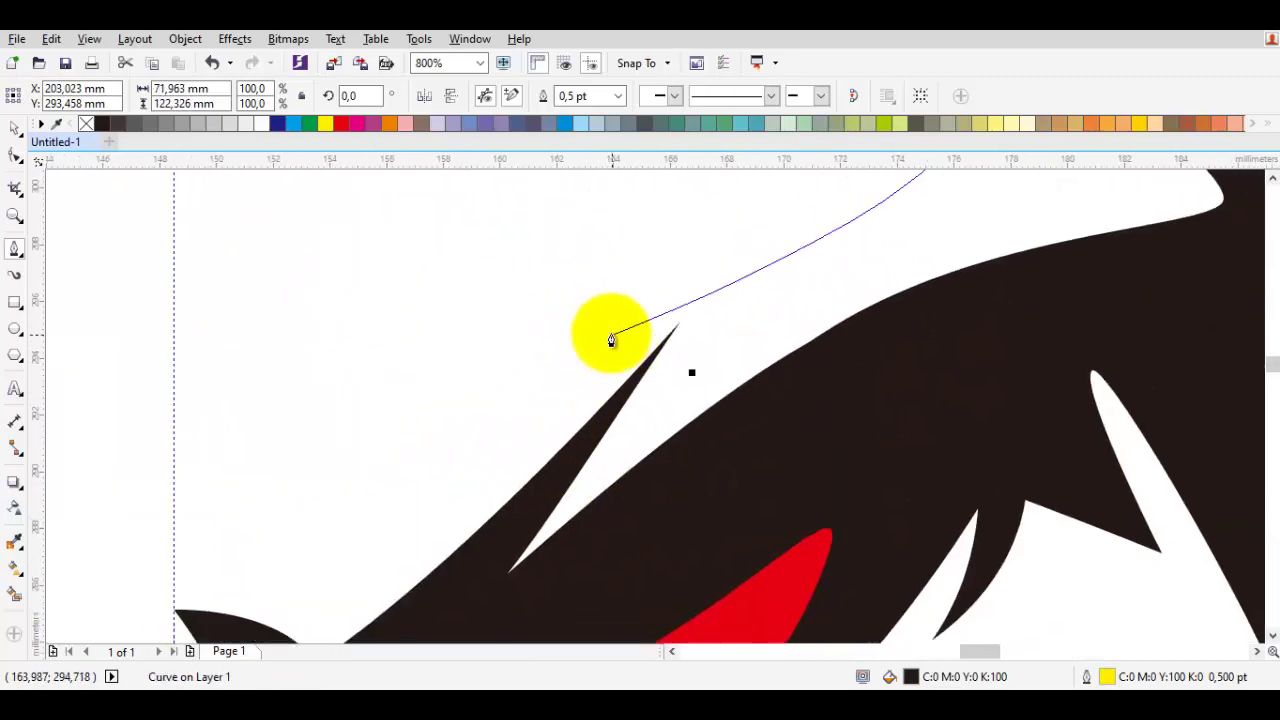
pyautogui.click(613, 330)
pyautogui.scroll(-1, 511, 426)
pyautogui.moveTo(492, 432); pyautogui.dragTo(447, 432)
pyautogui.click(421, 389)
# Continue the Pen outline from the guideline below the brow to a point under the eye and back along the snout
pyautogui.scroll(-2, 424, 390)
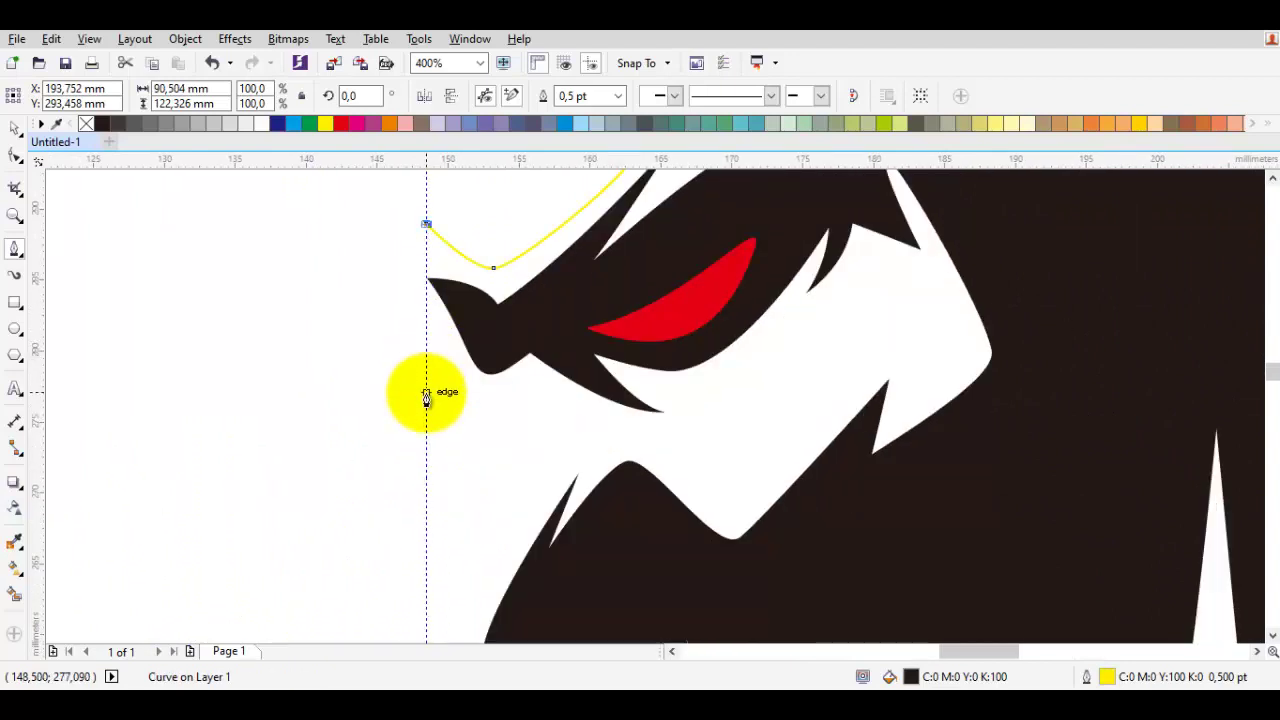
pyautogui.hscroll(-1, 440, 390)
pyautogui.click(458, 420)
pyautogui.scroll(-1, 572, 405)
pyautogui.moveTo(546, 380); pyautogui.dragTo(567, 376)
pyautogui.click(624, 413)
pyautogui.scroll(-3, 590, 380)
pyautogui.hscroll(-1, 590, 380)
pyautogui.moveTo(632, 281); pyautogui.dragTo(632, 303)
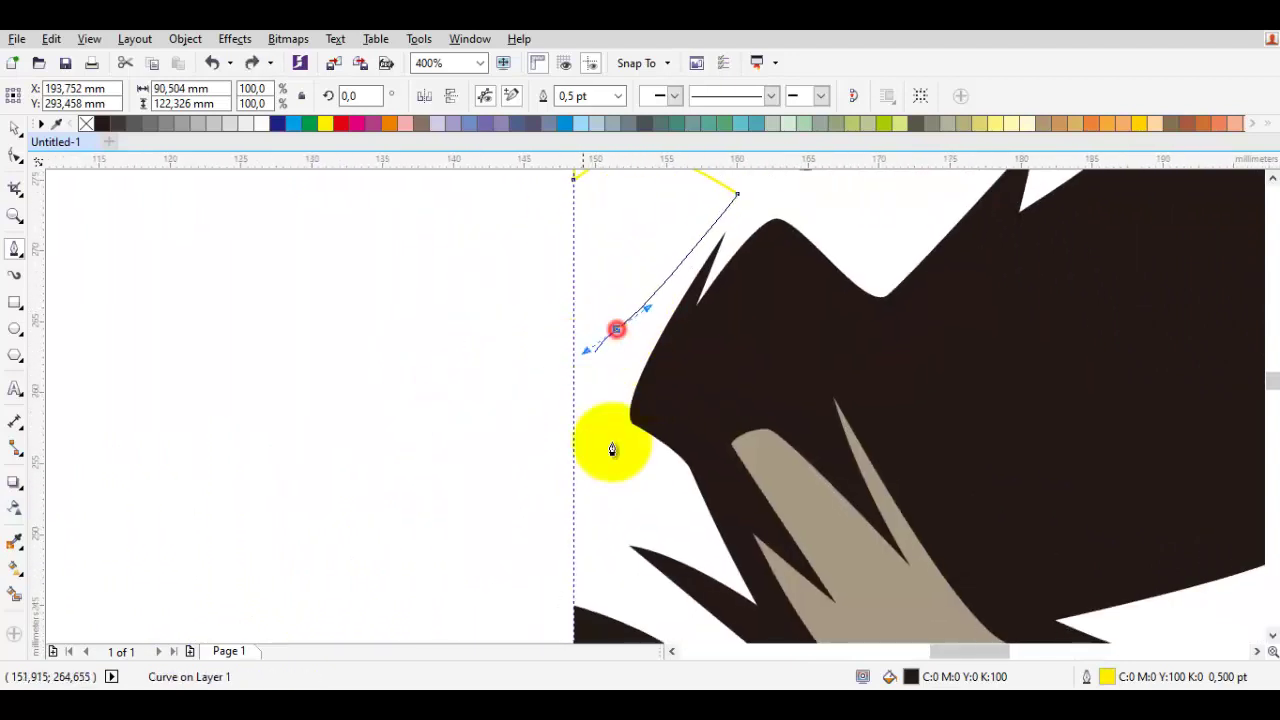
# Trace the Pen outline down the upper trunk with pointed notches around its folds, returning to the guideline
pyautogui.scroll(-3, 608, 430)
pyautogui.hscroll(1, 600, 390)
pyautogui.scroll(-1, 590, 412)
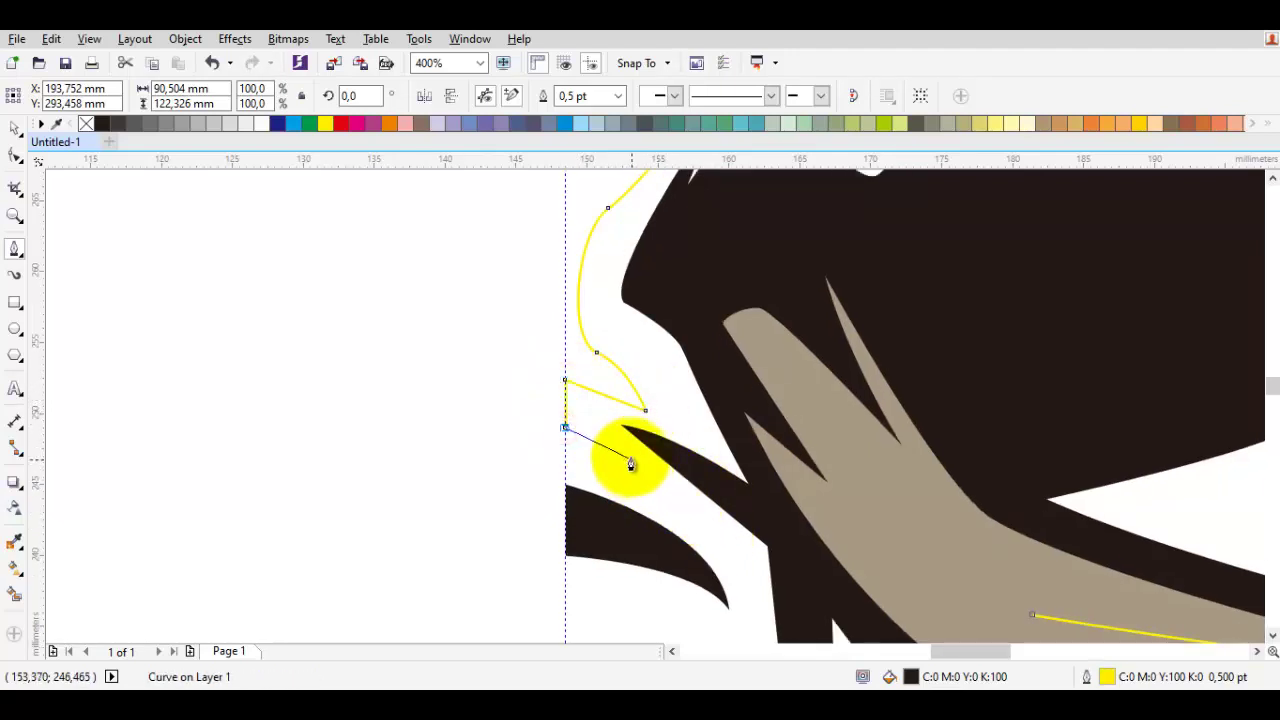
pyautogui.moveTo(630, 458); pyautogui.dragTo(652, 468)
pyautogui.click(703, 521)
pyautogui.click(566, 456)
pyautogui.scroll(-2, 571, 505)
pyautogui.scroll(2, 570, 556)
pyautogui.click(578, 443)
# Trace the Pen outline around the first trunk section below the large black wrinkle, inside the trunk's black edge
pyautogui.moveTo(632, 420); pyautogui.dragTo(664, 419)
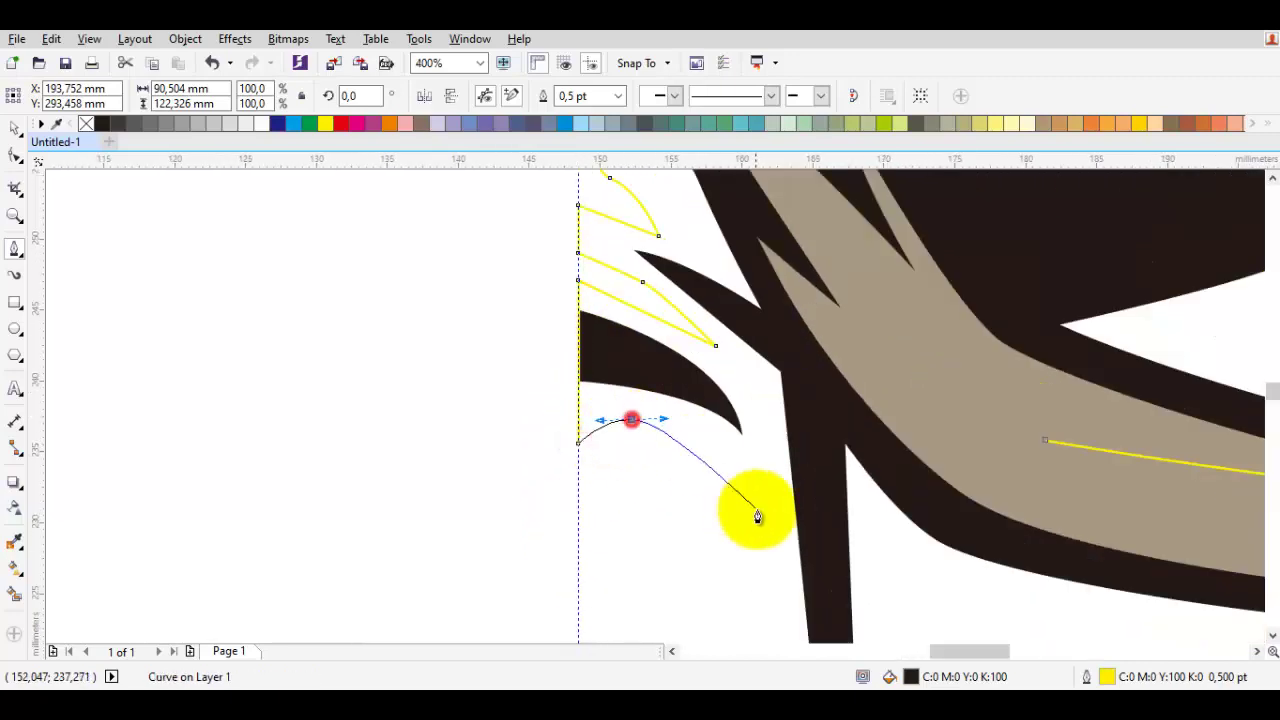
pyautogui.moveTo(785, 513); pyautogui.dragTo(787, 532)
pyautogui.moveTo(787, 590); pyautogui.dragTo(672, 427)
pyautogui.moveTo(675, 512); pyautogui.dragTo(664, 523)
pyautogui.moveTo(668, 580); pyautogui.dragTo(676, 391)
pyautogui.moveTo(543, 444); pyautogui.dragTo(526, 444)
# Trace the Pen outline around the next trunk section between the two small black wrinkles
pyautogui.moveTo(528, 470)
pyautogui.mouseDown()
pyautogui.moveTo(636, 370)
pyautogui.moveTo(728, 359)
pyautogui.mouseUp()
pyautogui.click(579, 253)
pyautogui.click(580, 443)
pyautogui.click(766, 410)
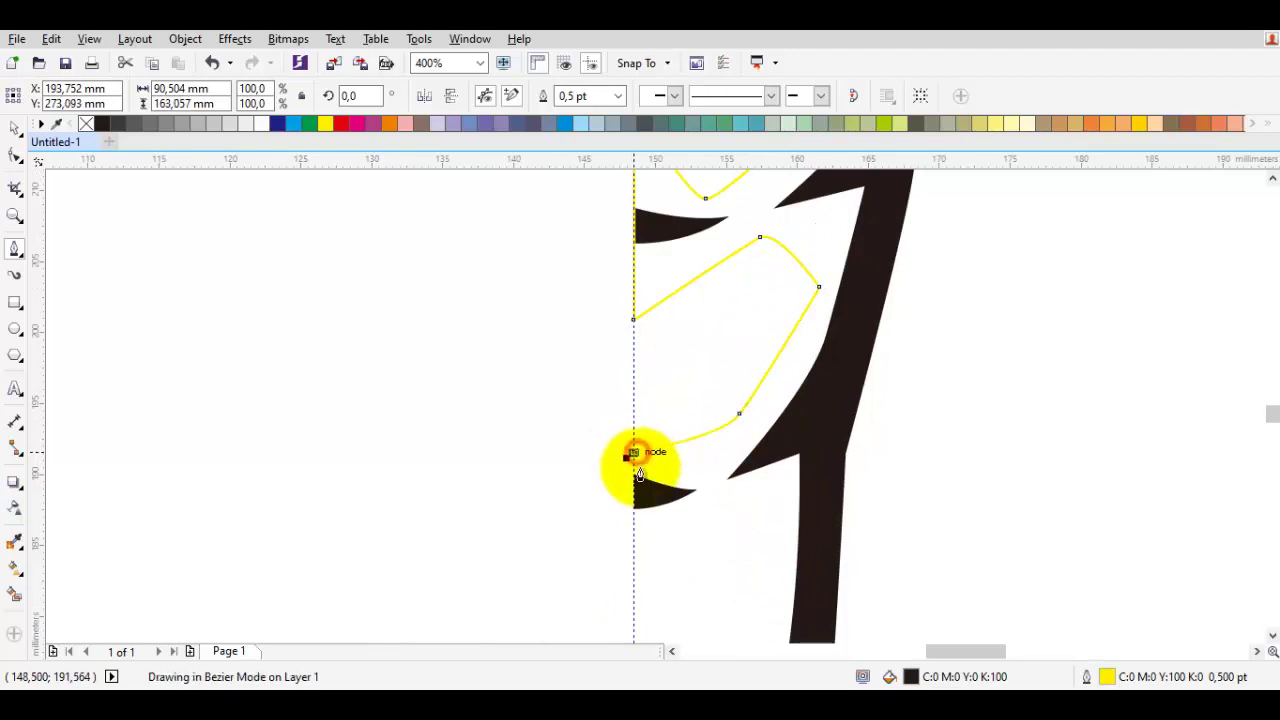
# Continue the Pen outline below the lowest small wrinkle and down the inside of the trunk's black edge
pyautogui.moveTo(640, 475); pyautogui.dragTo(640, 308)
pyautogui.click(634, 402)
pyautogui.moveTo(766, 336); pyautogui.dragTo(777, 341)
pyautogui.moveTo(738, 534); pyautogui.dragTo(790, 308)
pyautogui.moveTo(802, 311); pyautogui.dragTo(799, 321)
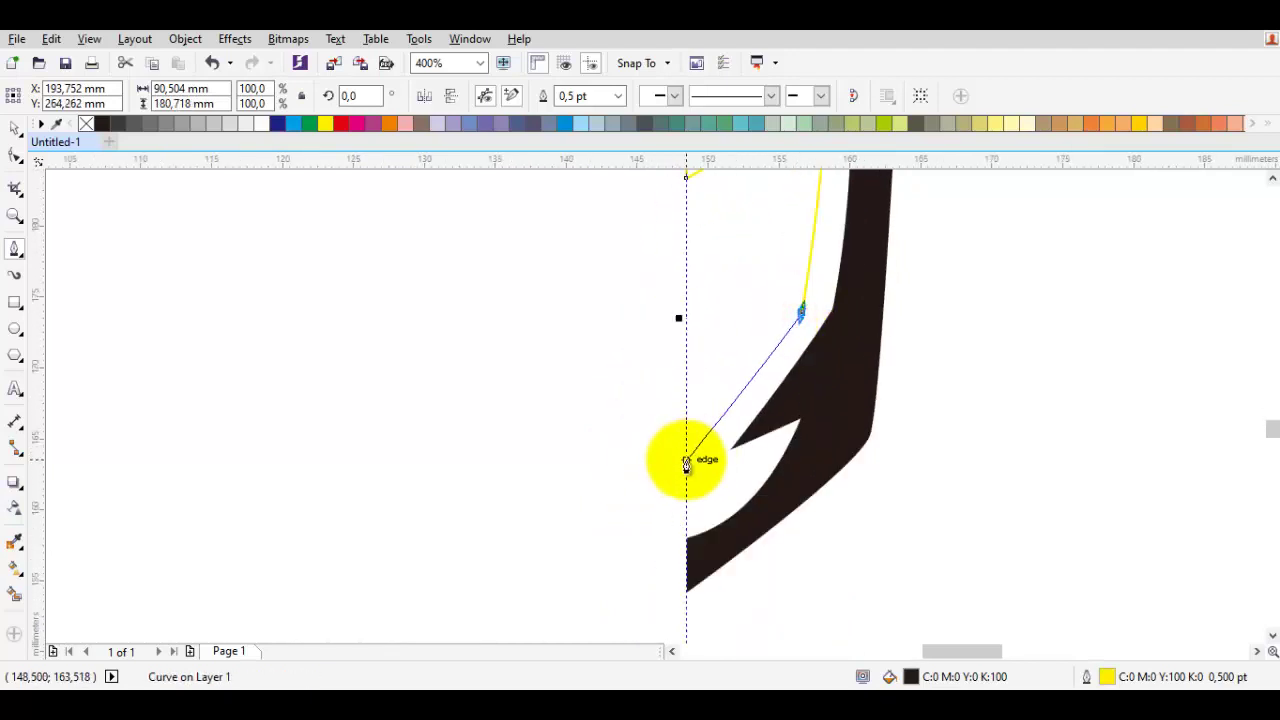
# Trace the Pen outline around the notch at the trunk's tip and back up inside the trunk's black edge
pyautogui.moveTo(684, 500); pyautogui.dragTo(791, 478)
pyautogui.click(830, 474)
pyautogui.moveTo(850, 252); pyautogui.dragTo(777, 526)
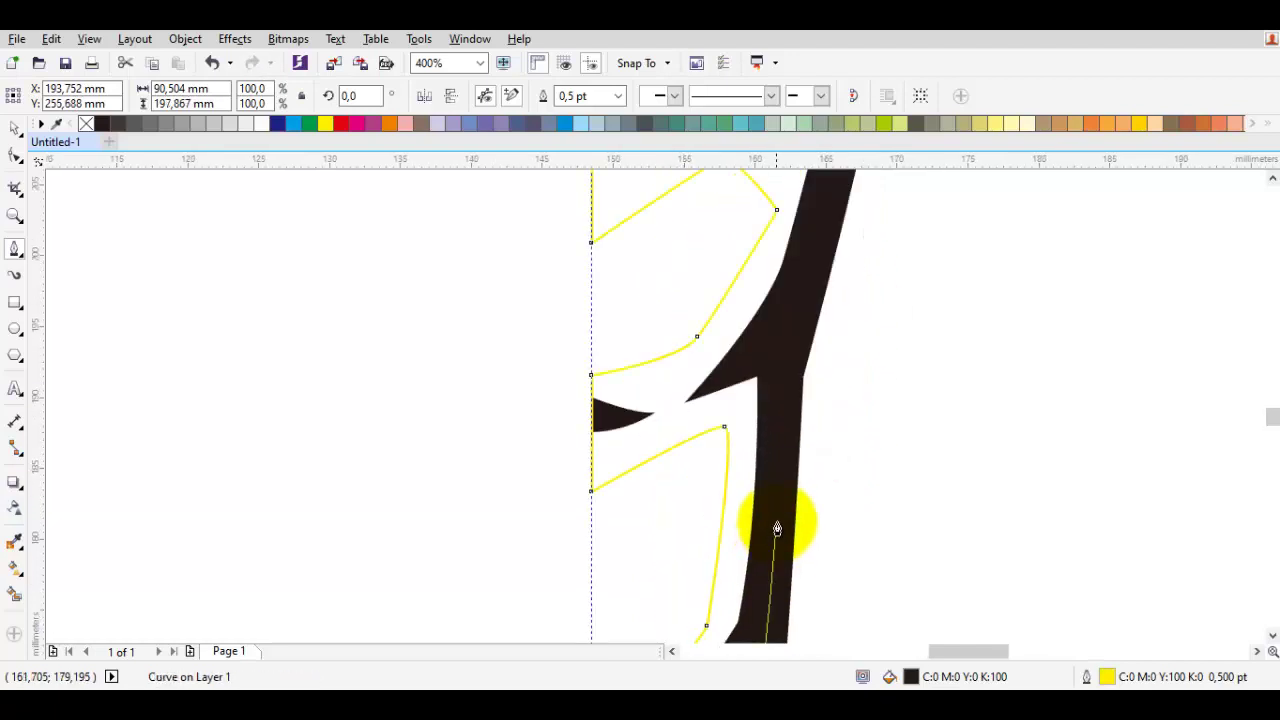
pyautogui.click(777, 526)
pyautogui.moveTo(780, 341); pyautogui.dragTo(734, 479)
pyautogui.click(734, 479)
# Continue the Pen outline up the trunk's black edge and along the tusk, closing the shape at the ear's lower edge
pyautogui.scroll(-1, 811, 180)
pyautogui.moveTo(811, 180); pyautogui.dragTo(739, 450)
pyautogui.click(739, 450)
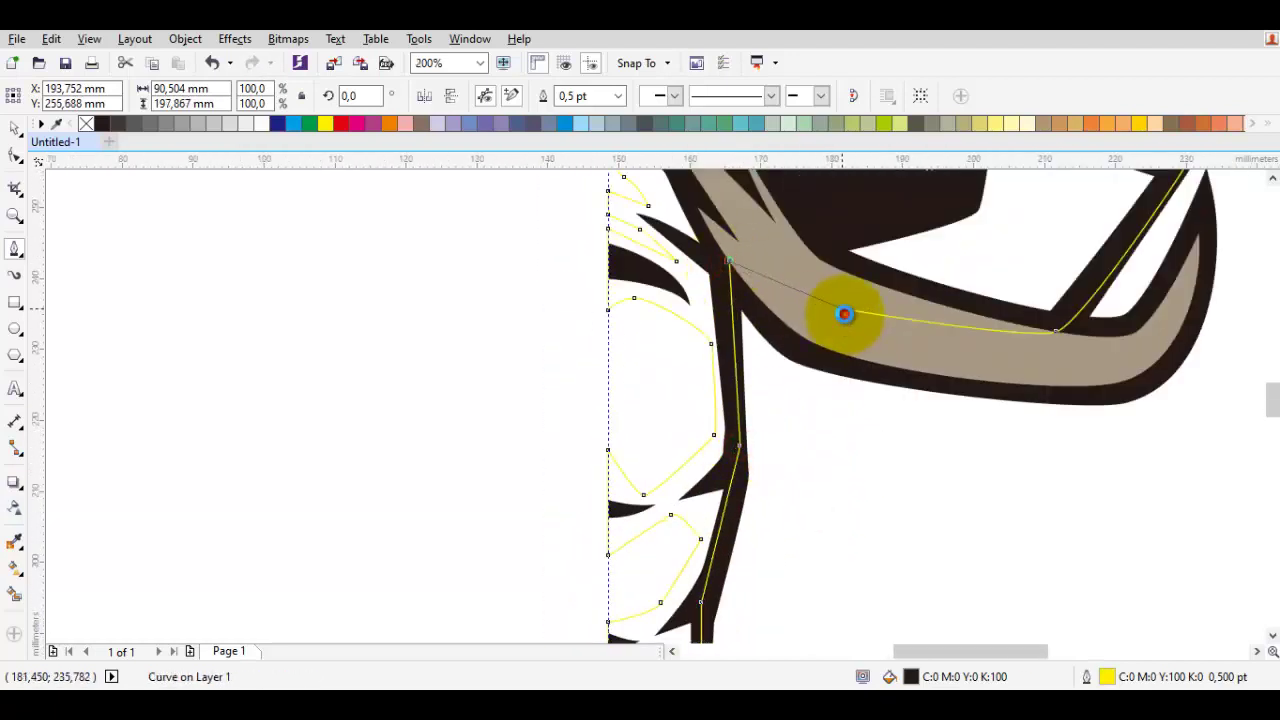
pyautogui.click(844, 314)
# Fill the closed shading shape with 60% black and send it behind all other shapes
pyautogui.scroll(-2, 820, 328)
pyautogui.scroll(1, 794, 290)
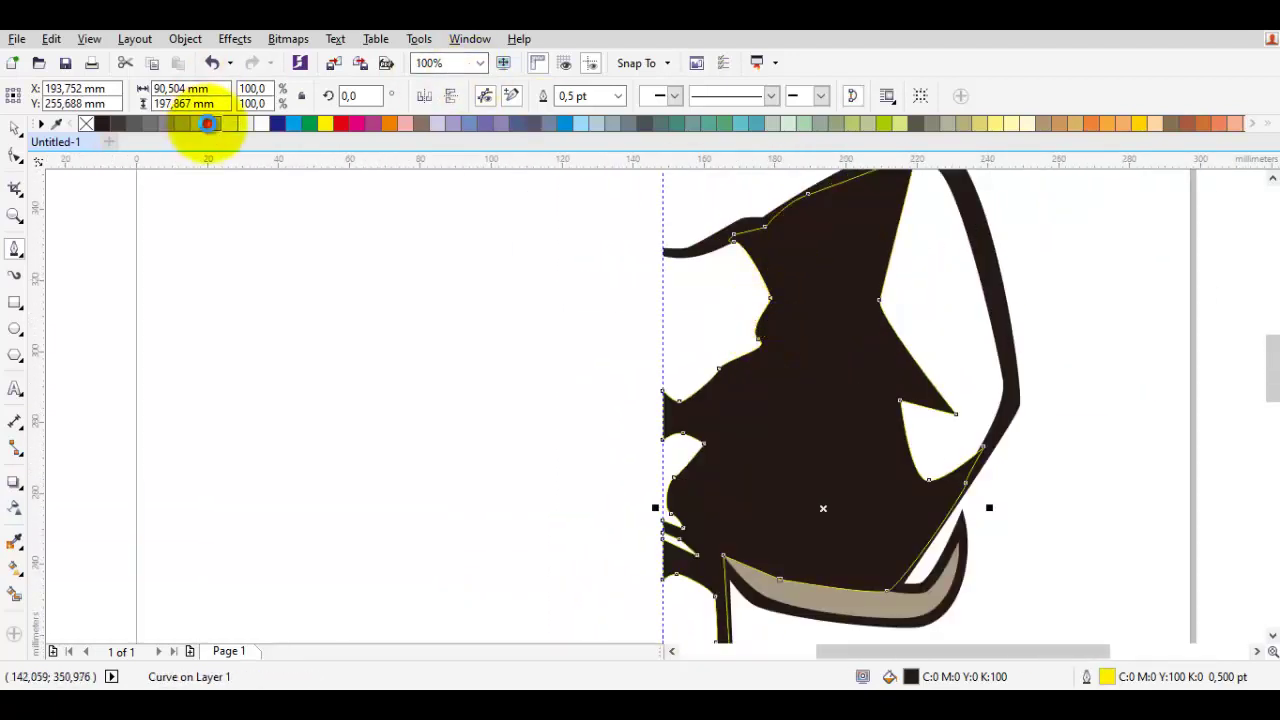
pyautogui.click(207, 123)
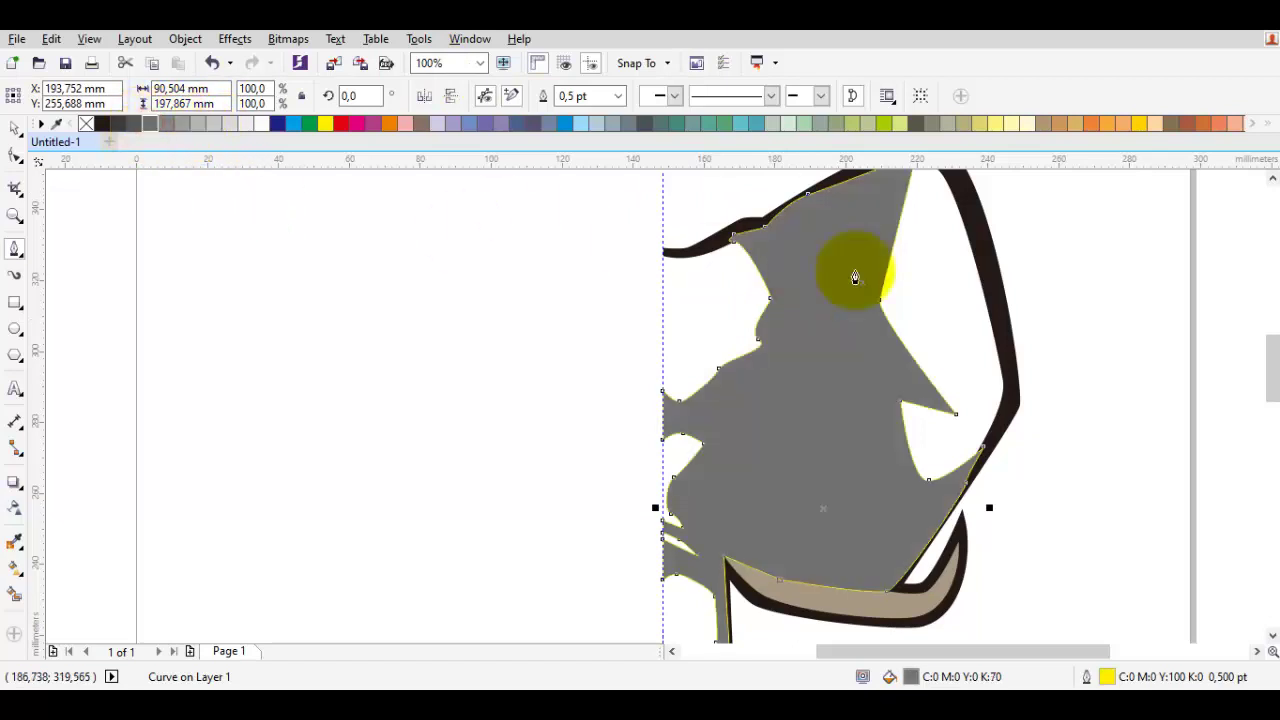
pyautogui.press('space')
pyautogui.hotkey('shift', 'pagedown')
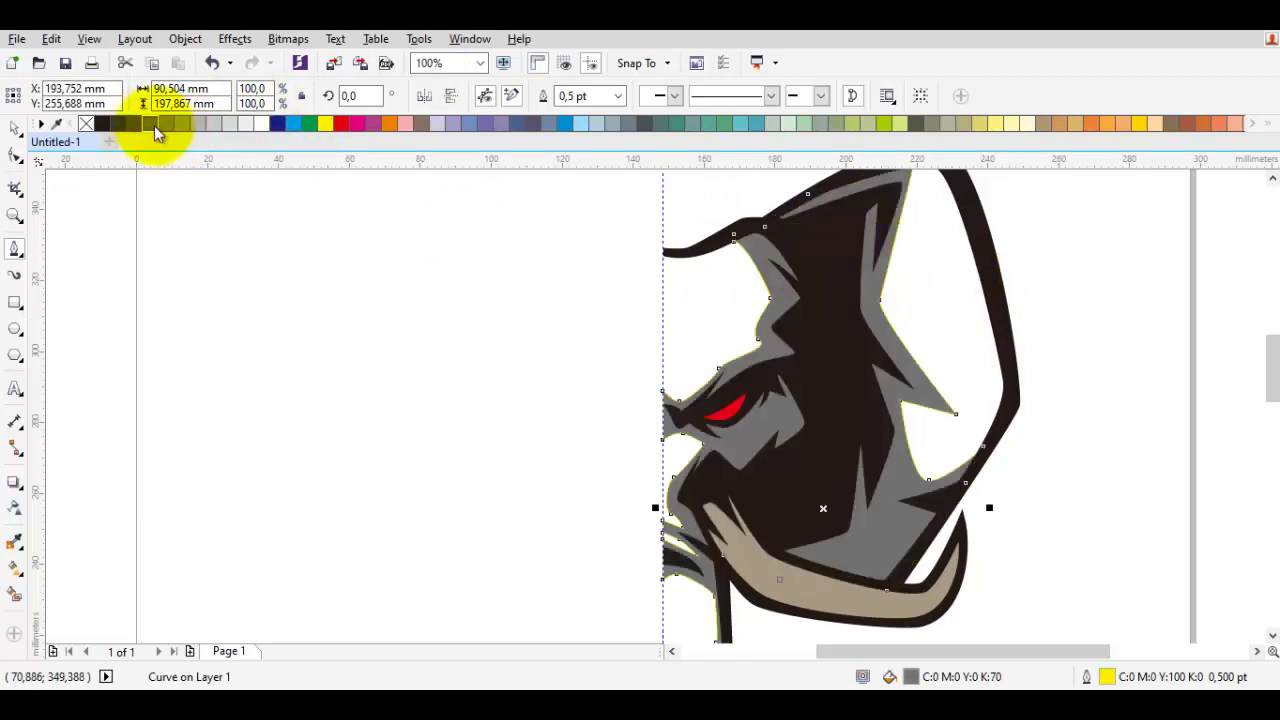
pyautogui.click(166, 123)
# Select every object in the drawing and remove the outlines, then clear the selection
pyautogui.hotkey('ctrl', 'a')
pyautogui.rightClick(88, 127)
pyautogui.click(111, 220)
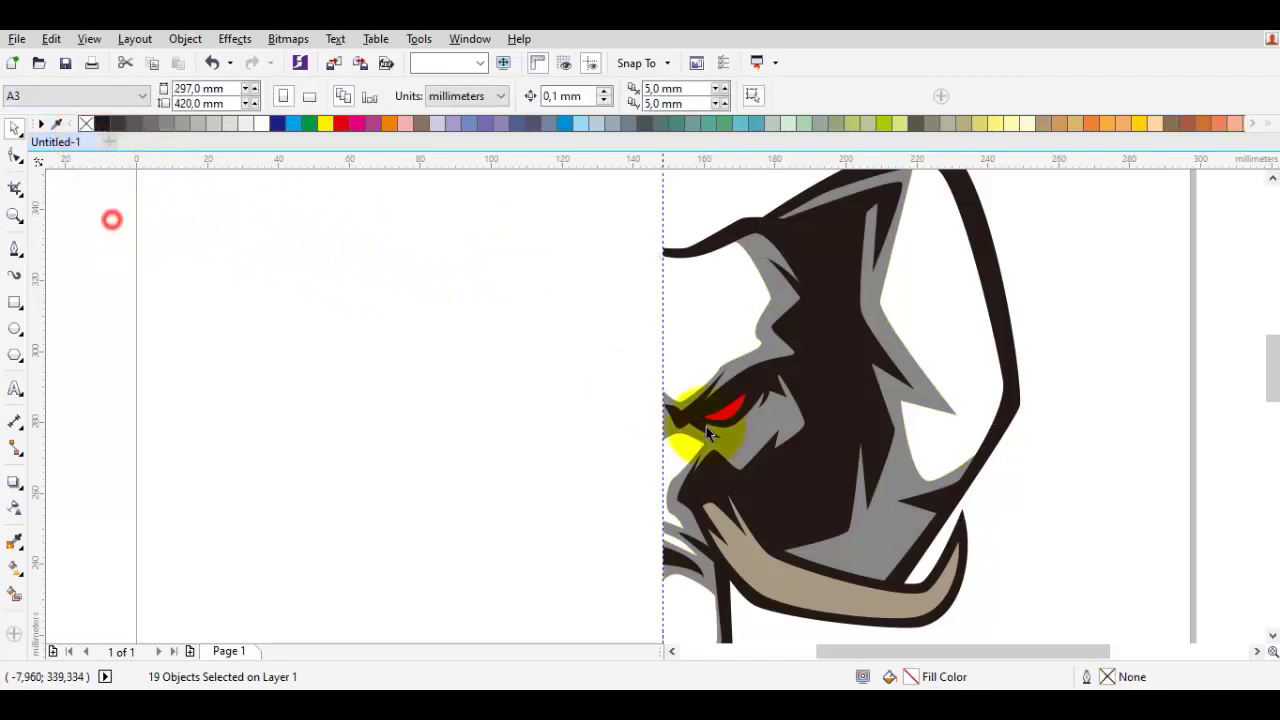
# Draw a slanted highlight shape on the grey cheek below the eye with the Pen and adjust its lower inner node
pyautogui.scroll(2, 748, 430)
pyautogui.press('space')
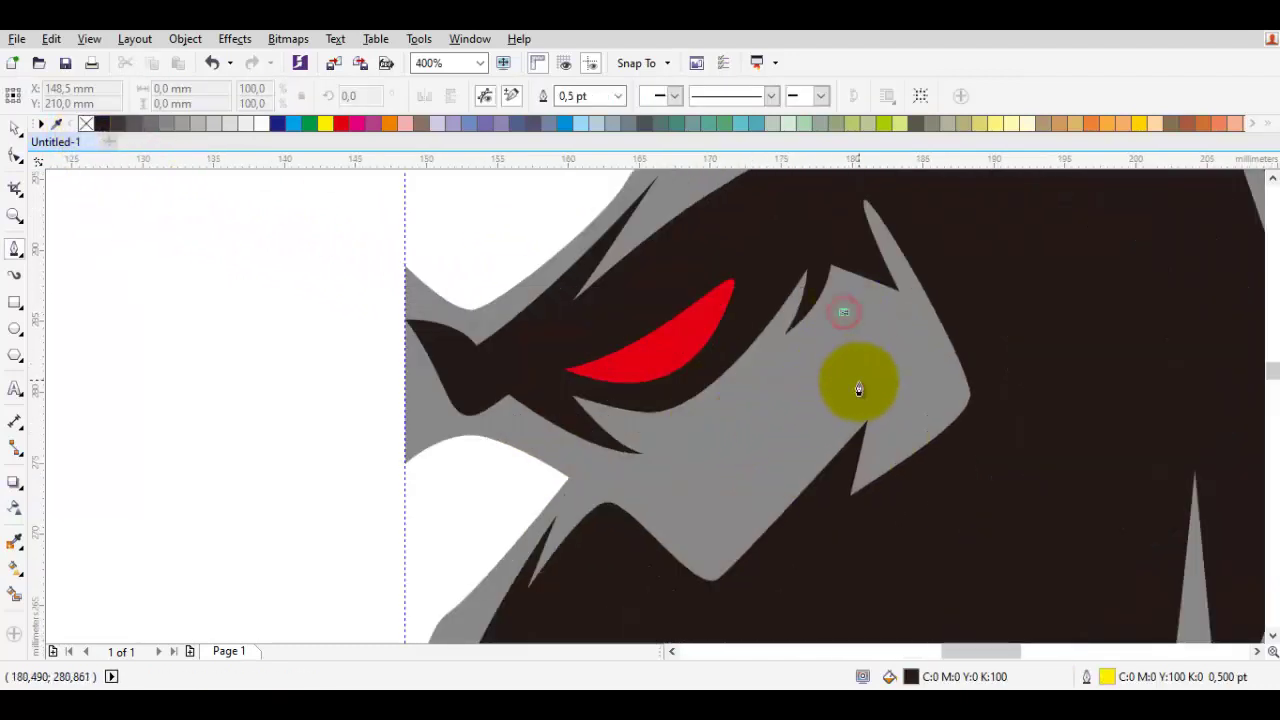
pyautogui.click(858, 389)
pyautogui.moveTo(806, 388); pyautogui.dragTo(819, 384)
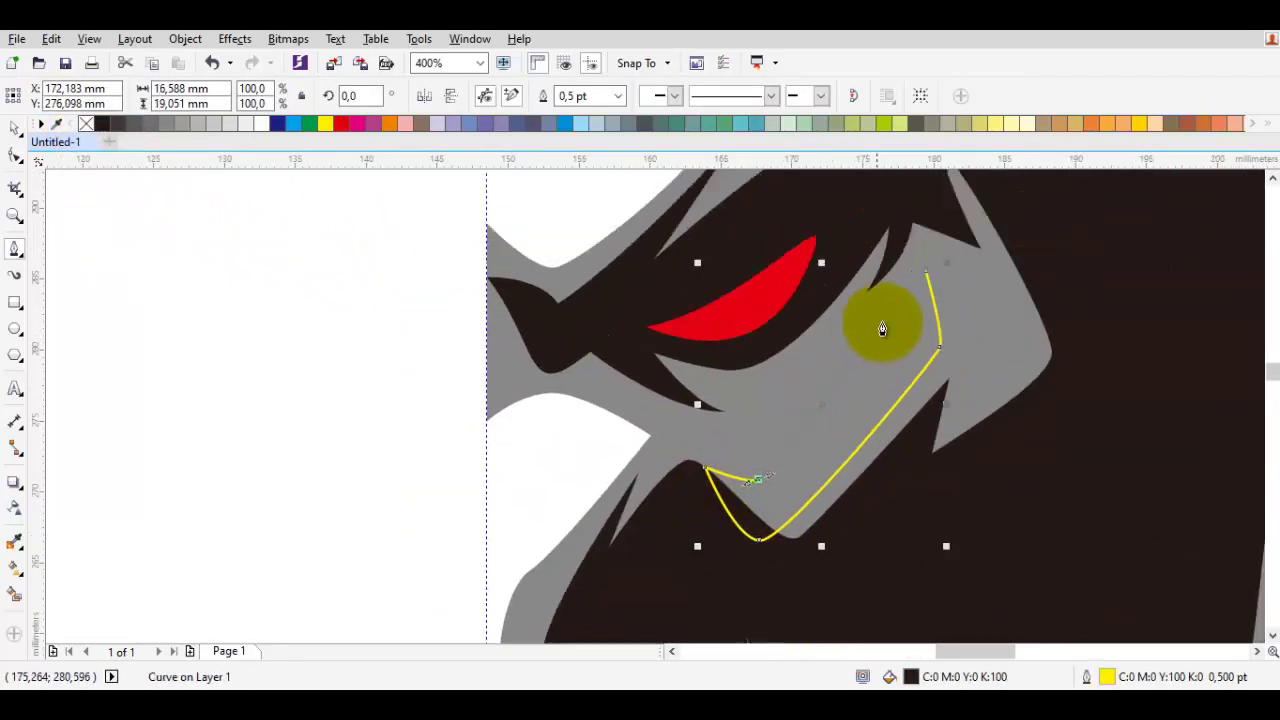
pyautogui.click(924, 279)
pyautogui.press('F10')
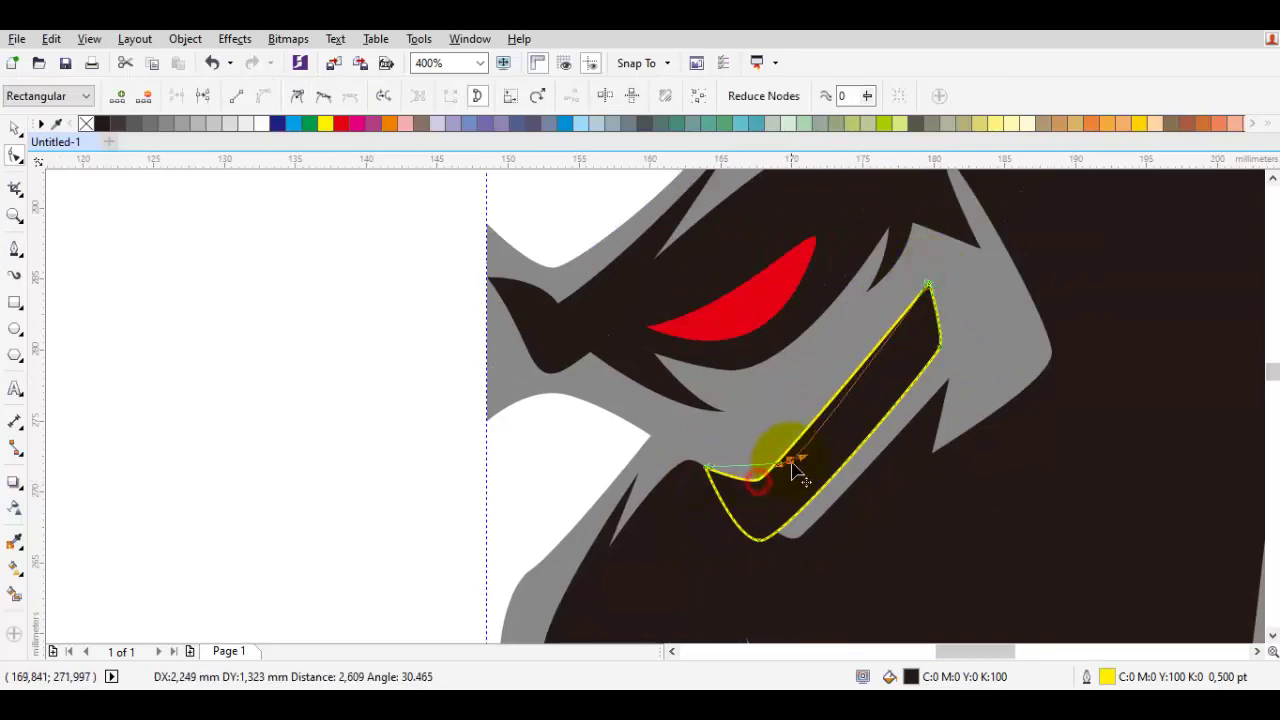
pyautogui.moveTo(795, 470); pyautogui.dragTo(792, 462)
# Cut the cheek highlight out of the grey shading shape with Back Minus Front
pyautogui.press('space')
pyautogui.click(650, 96)
pyautogui.scroll(-3, 771, 348)
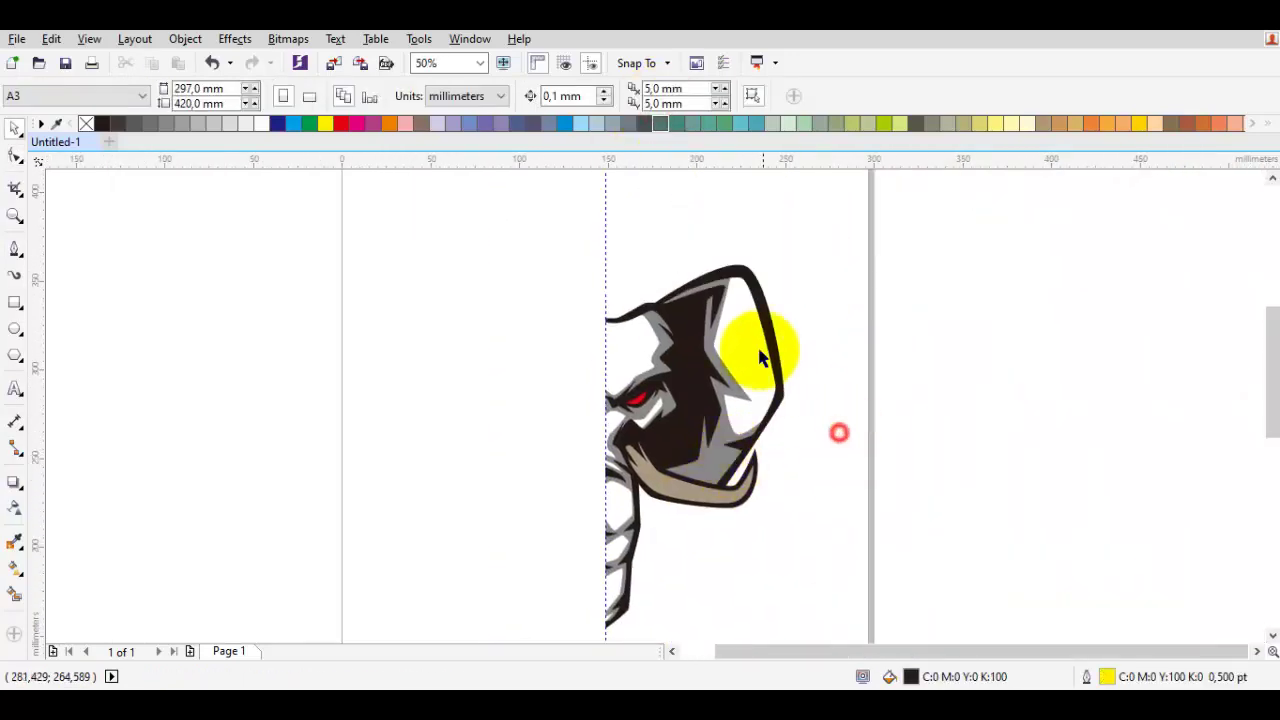
# Trace a Pen outline for the base shape from the ear's top down inside its outer black edge
pyautogui.scroll(2, 771, 348)
pyautogui.click(711, 307)
pyautogui.moveTo(880, 271); pyautogui.dragTo(975, 341)
pyautogui.scroll(-1, 971, 483)
pyautogui.scroll(1, 990, 540)
pyautogui.scroll(-1, 942, 450)
pyautogui.scroll(2, 945, 323)
pyautogui.scroll(-1, 880, 474)
pyautogui.scroll(1, 886, 423)
pyautogui.click(886, 423)
pyautogui.scroll(-2, 886, 423)
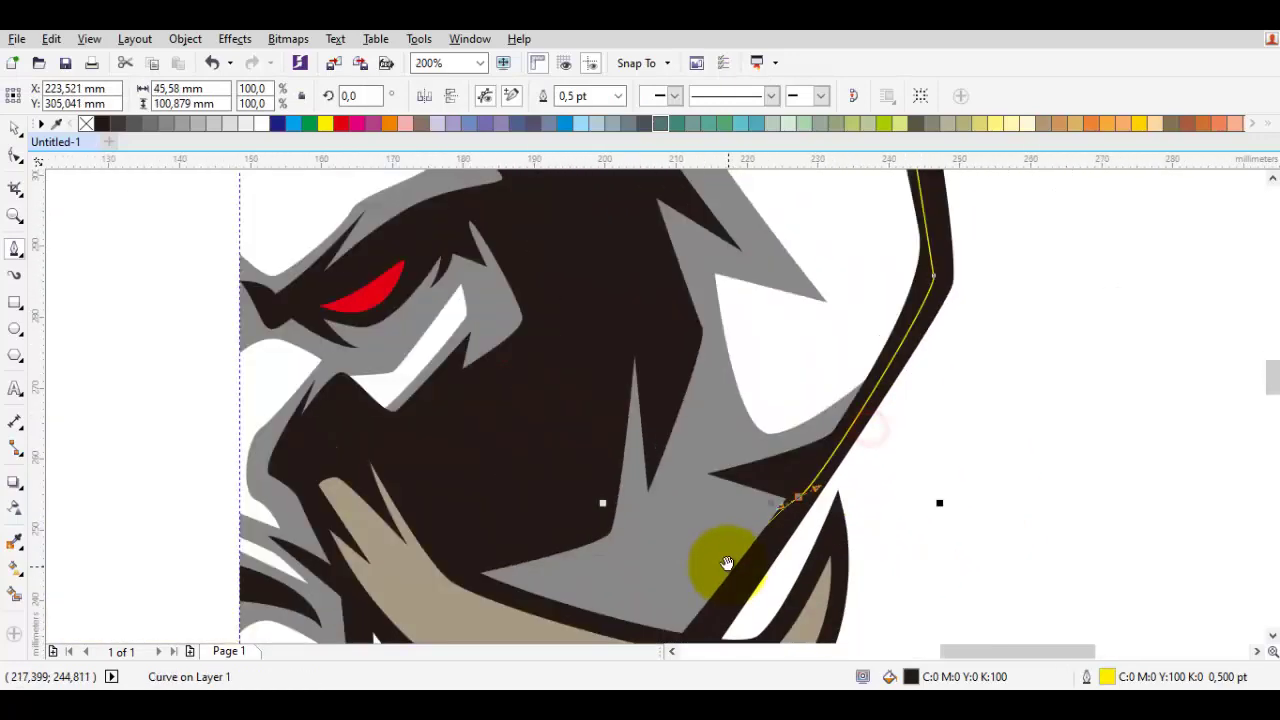
# Continue the base outline past the tusk and down the middle of the trunk's black edge towards the tip
pyautogui.scroll(1, 743, 414)
pyautogui.moveTo(745, 408); pyautogui.dragTo(770, 414)
pyautogui.click(544, 382)
pyautogui.click(580, 360)
pyautogui.scroll(2, 558, 502)
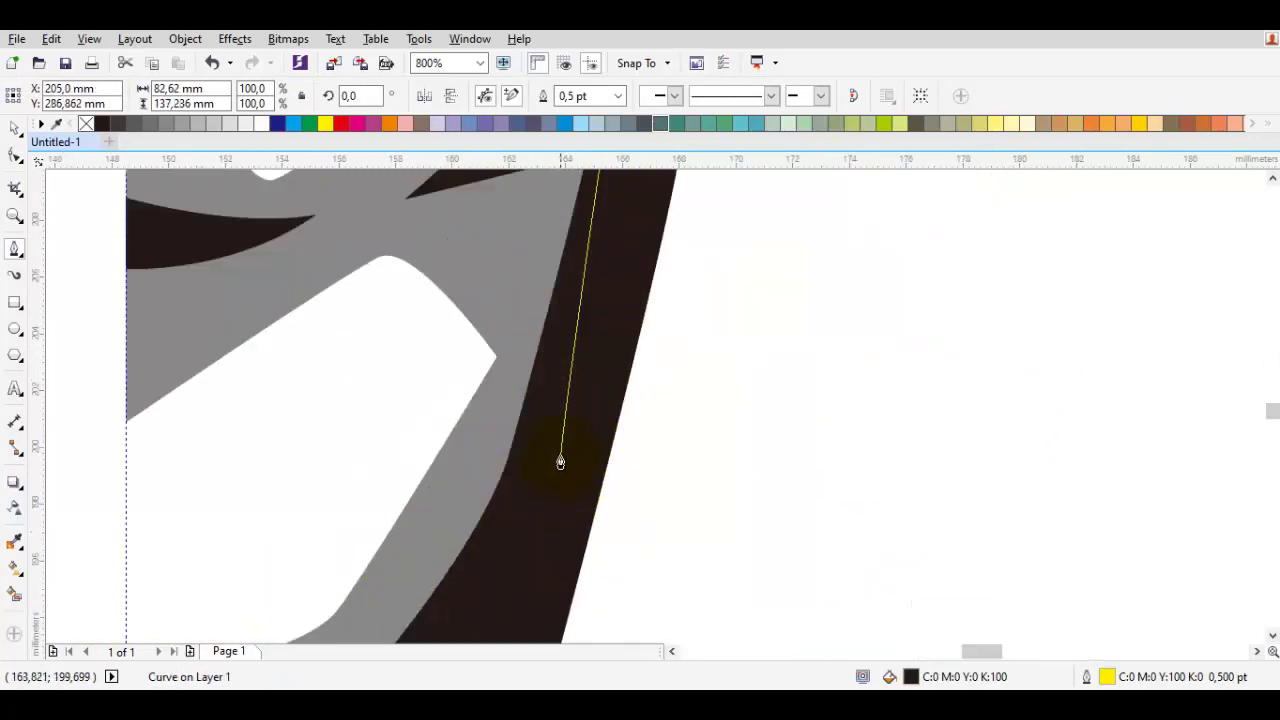
pyautogui.click(558, 460)
pyautogui.scroll(-1, 556, 464)
pyautogui.moveTo(586, 362); pyautogui.dragTo(597, 422)
pyautogui.scroll(-1, 577, 604)
pyautogui.scroll(1, 610, 400)
pyautogui.click(537, 522)
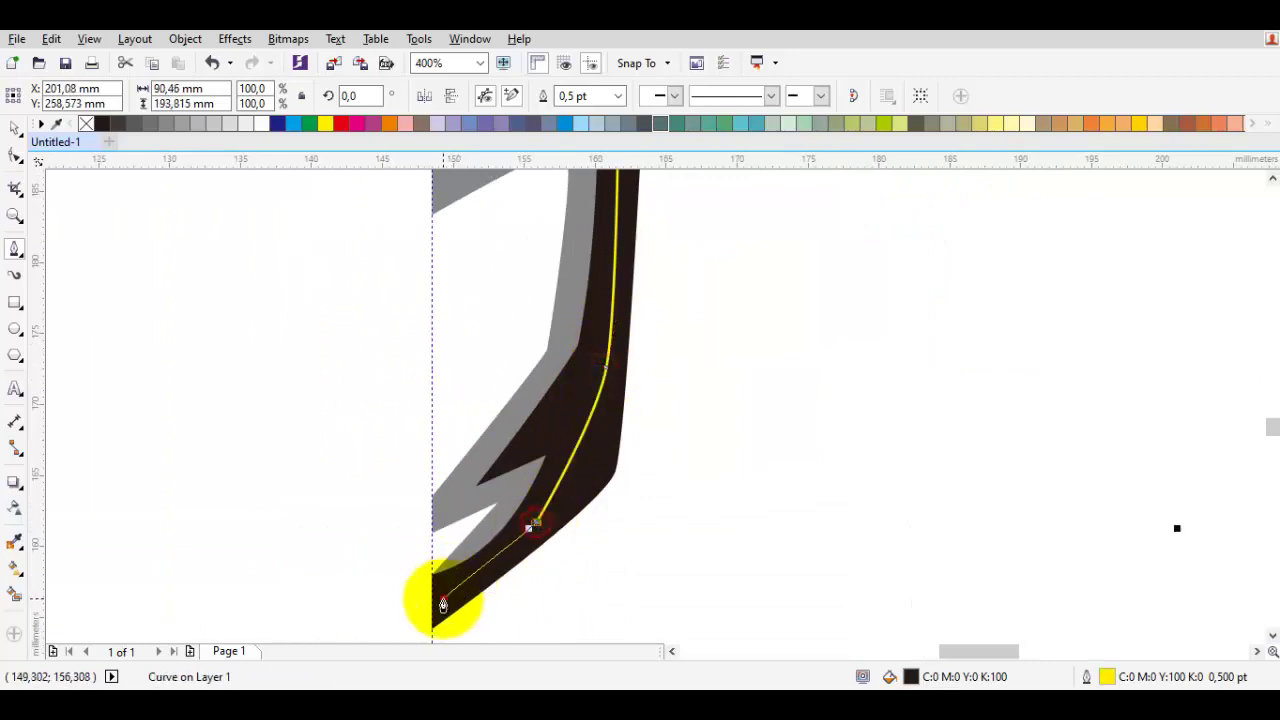
# Run the base outline up the guideline from trunk tip to forehead and along the head's top black edge, closing the shape
pyautogui.click(431, 578)
pyautogui.scroll(-2, 423, 366)
pyautogui.scroll(3, 480, 337)
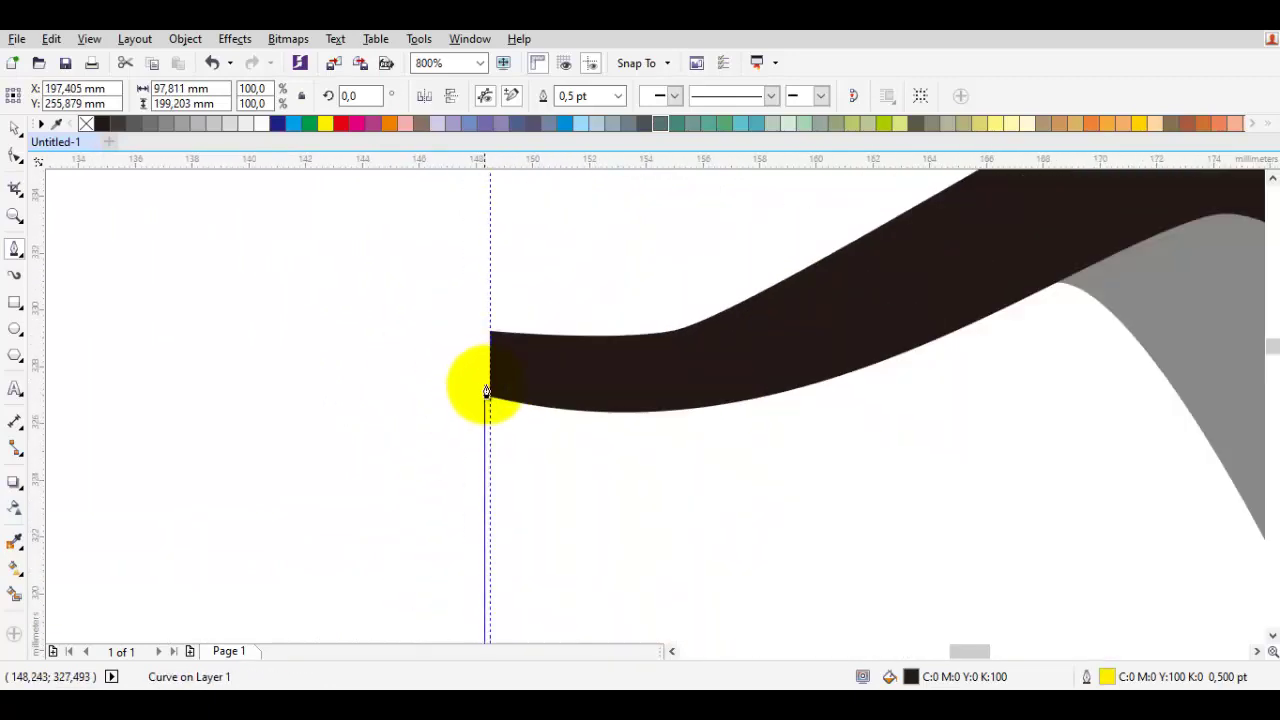
pyautogui.click(490, 397)
pyautogui.moveTo(671, 354); pyautogui.dragTo(738, 353)
pyautogui.scroll(-1, 962, 262)
pyautogui.moveTo(1060, 228); pyautogui.dragTo(419, 509)
pyautogui.moveTo(462, 481); pyautogui.dragTo(507, 475)
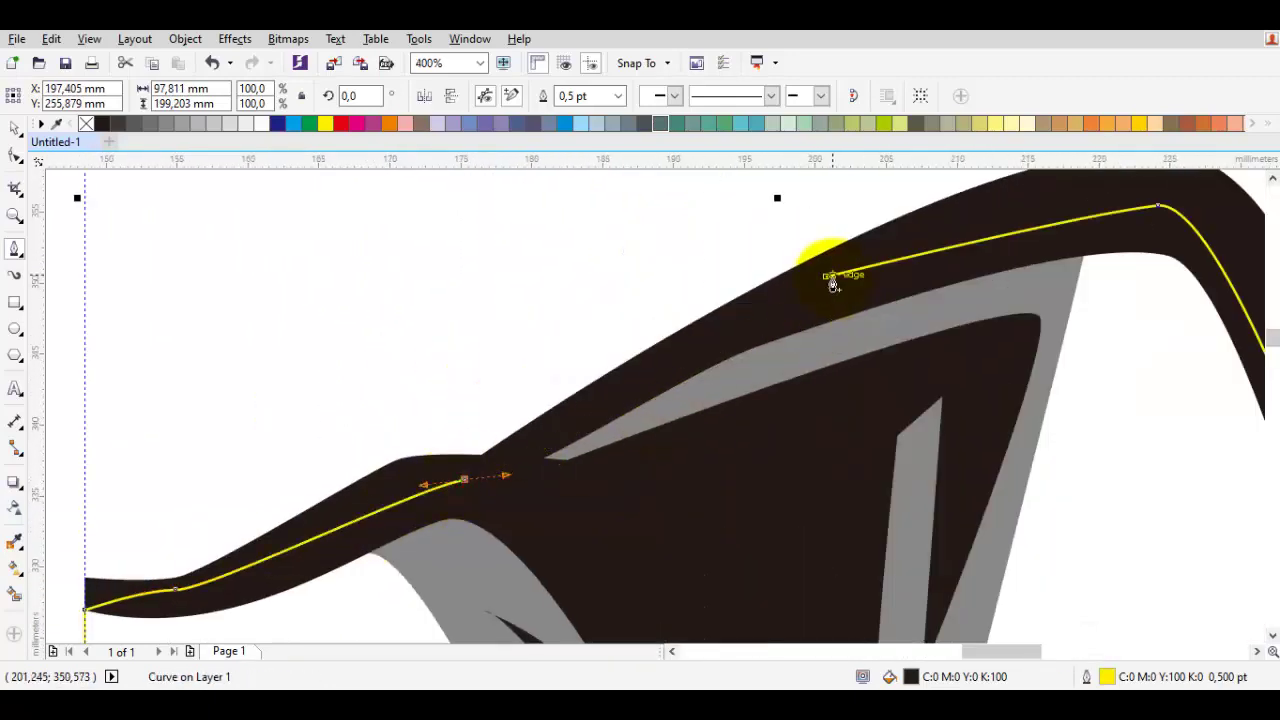
pyautogui.click(826, 276)
# Fill the base shape with 30% black and send it behind all other shapes
pyautogui.scroll(-2, 776, 304)
pyautogui.click(214, 125)
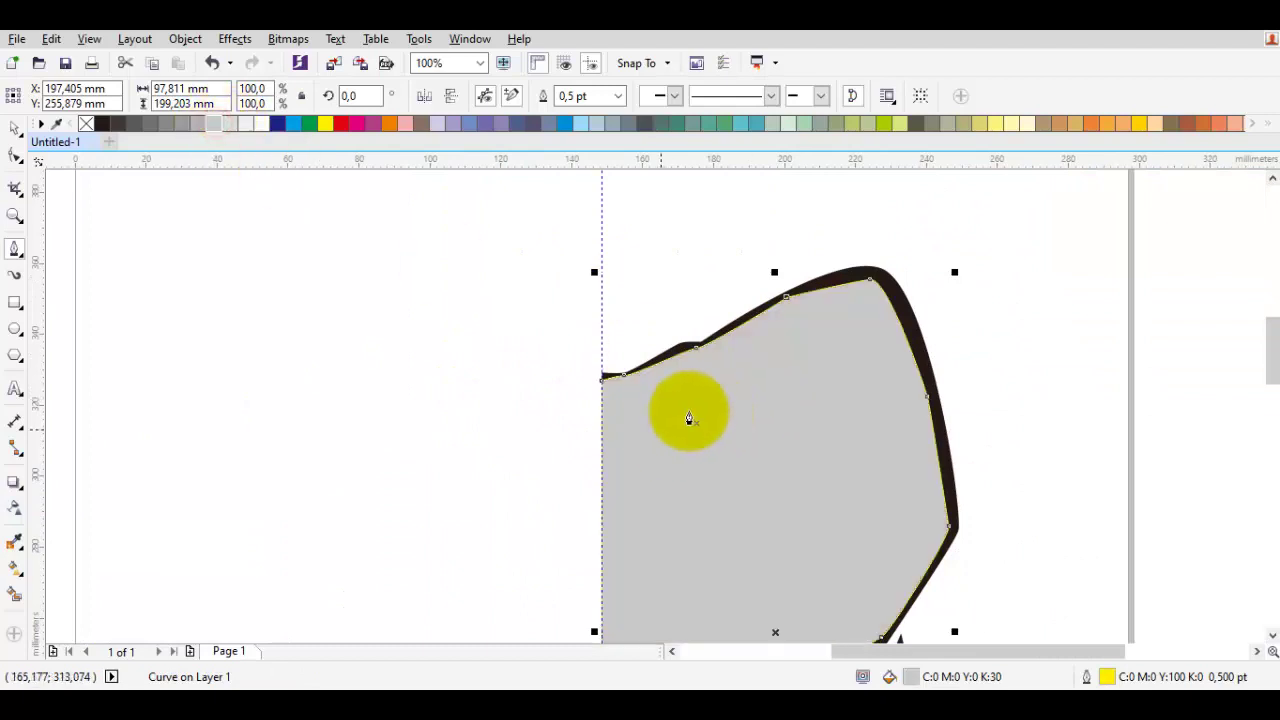
pyautogui.hotkey('shift', 'pagedown')
pyautogui.press('Escape')
# Draw a V-shaped shadow across the lower part of the light inner ear with the Pen
pyautogui.scroll(2, 871, 390)
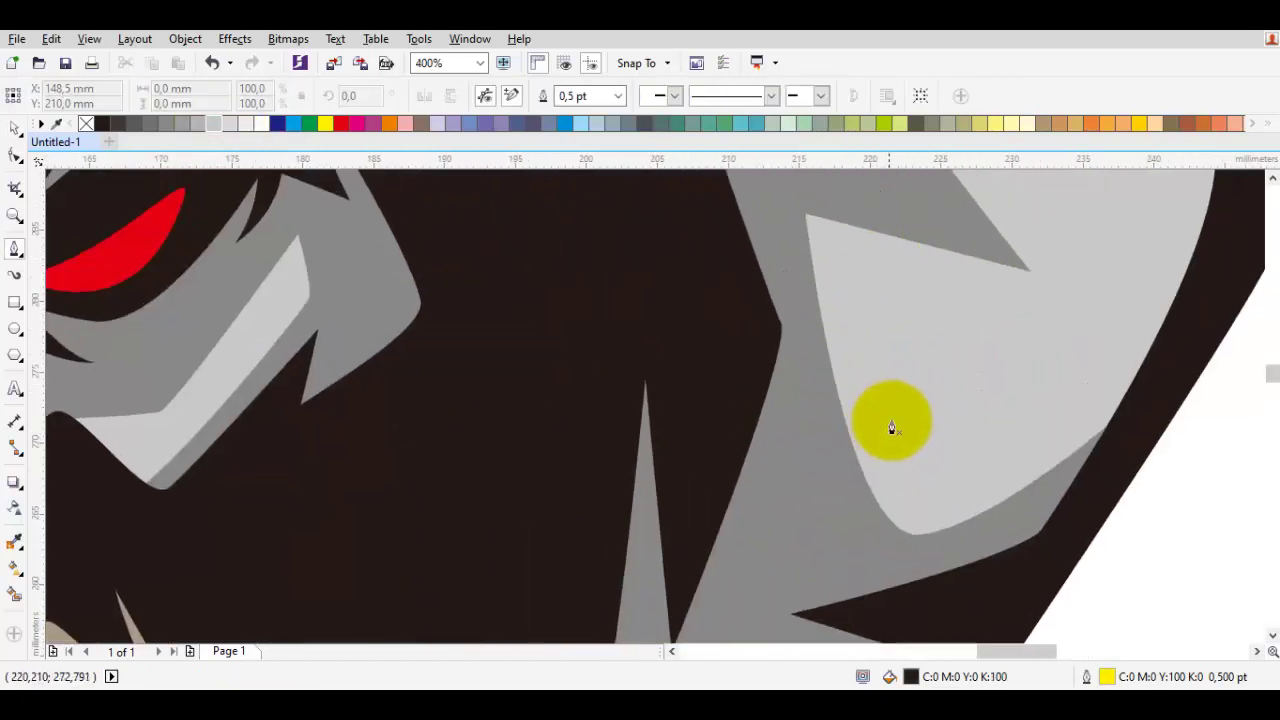
pyautogui.hscroll(1, 850, 432)
pyautogui.click(770, 305)
pyautogui.click(873, 462)
pyautogui.click(1048, 417)
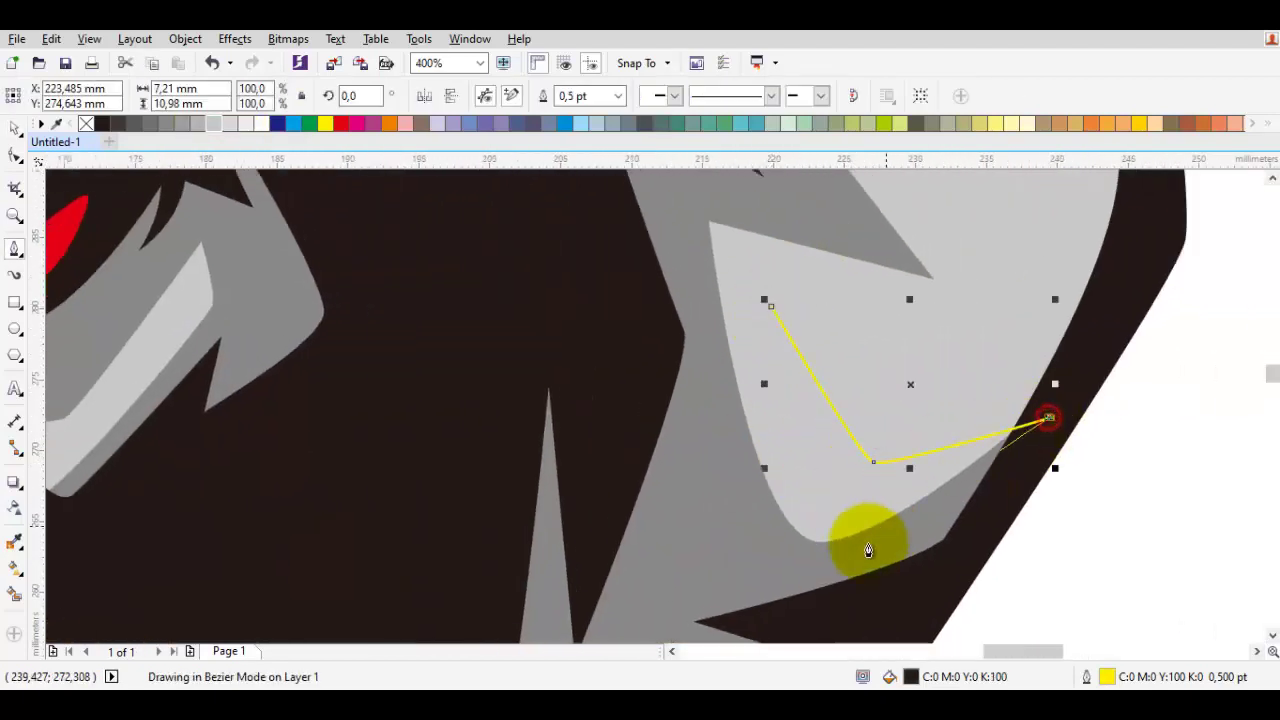
pyautogui.click(847, 569)
pyautogui.moveTo(771, 306); pyautogui.dragTo(794, 499)
# Weld the inner ear shadow to the grey shading shape
pyautogui.press('space')
pyautogui.keyDown('shift'); pyautogui.click(729, 420); pyautogui.keyUp('shift')
pyautogui.click(525, 97)
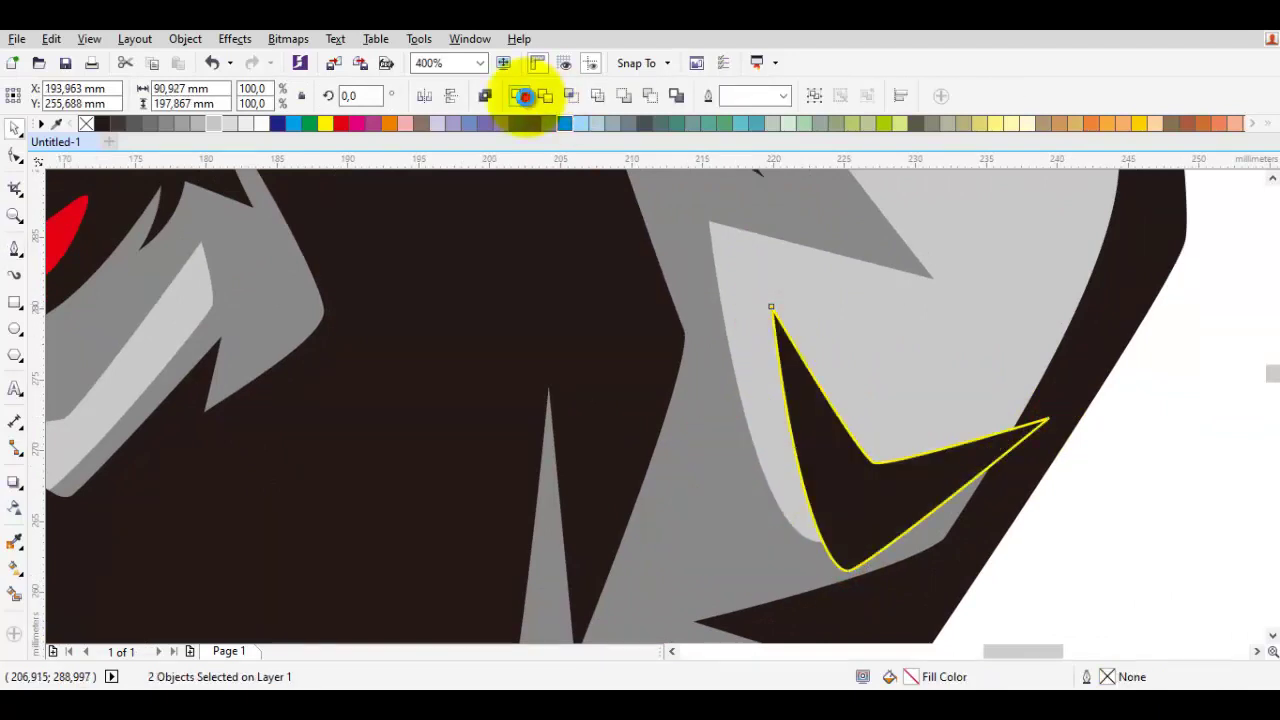
pyautogui.scroll(-3, 746, 290)
pyautogui.click(903, 378)
# Draw a curved, pointed wrinkle on the forehead with the Pen, starting from the centre guideline
pyautogui.scroll(3, 654, 332)
pyautogui.press('space')
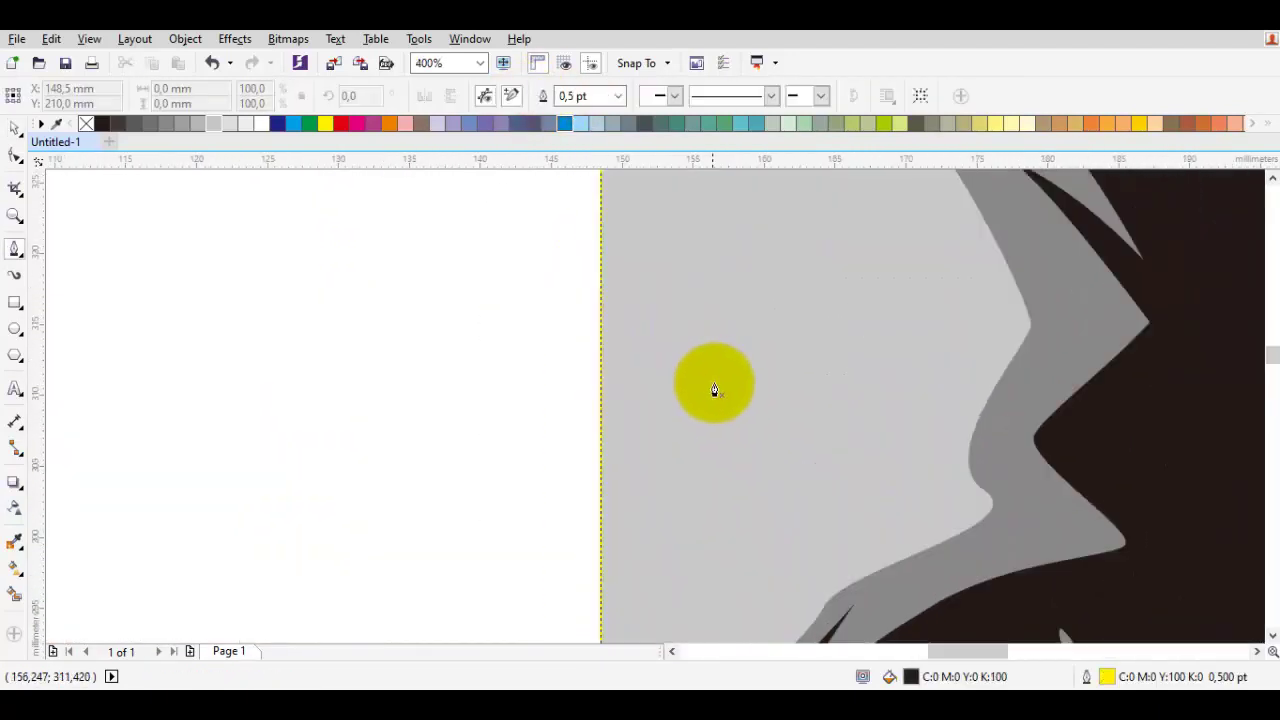
pyautogui.click(746, 427)
pyautogui.moveTo(694, 354); pyautogui.dragTo(629, 349)
pyautogui.click(598, 338)
pyautogui.click(597, 497)
pyautogui.click(680, 402)
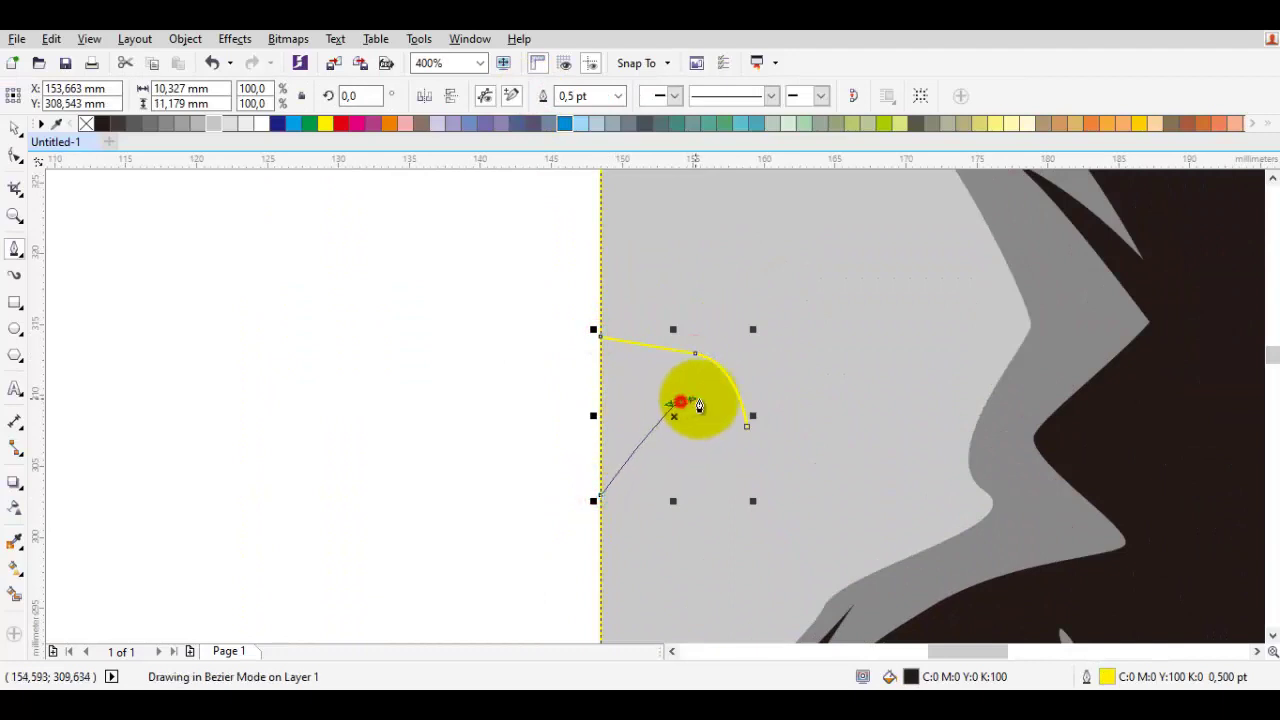
pyautogui.click(746, 427)
# Weld the curved forehead wrinkle to the grey shading shape
pyautogui.press('space')
pyautogui.click(517, 95)
pyautogui.scroll(-2, 595, 337)
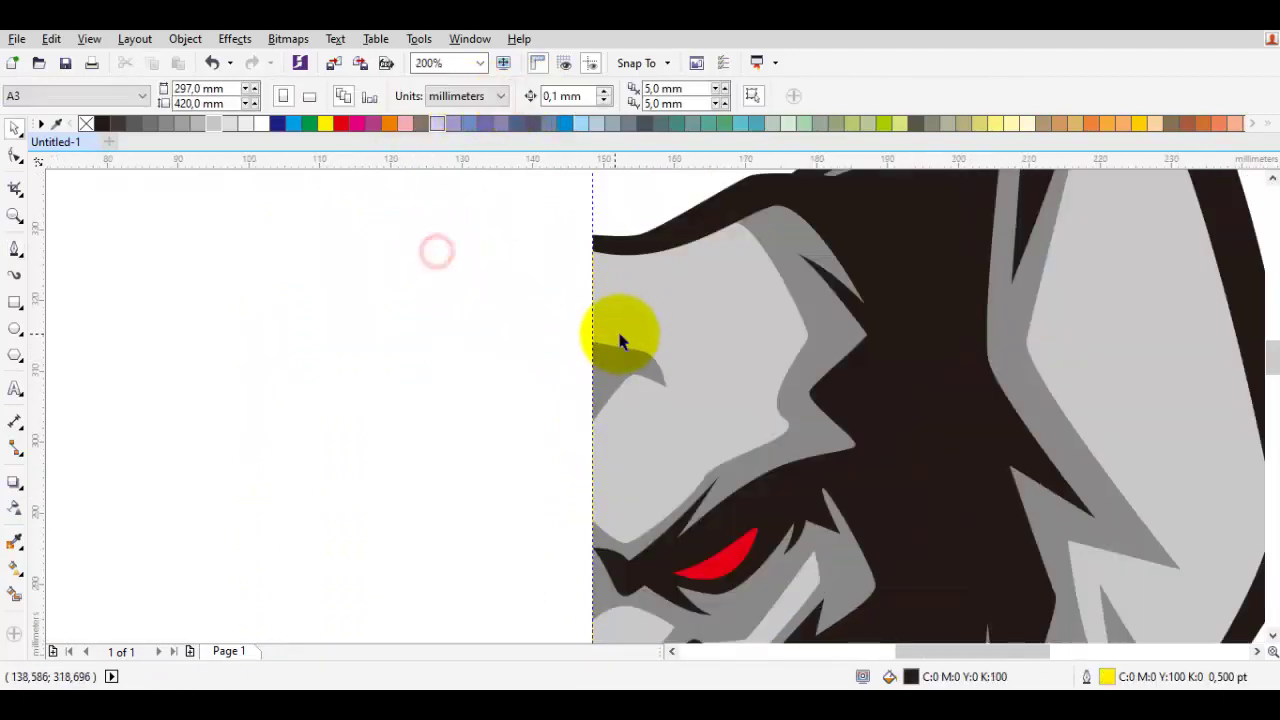
# Draw a thin pointed wrinkle from the guideline just above the curved forehead wrinkle with the Pen
pyautogui.scroll(3, 603, 337)
pyautogui.press('space')
pyautogui.click(703, 383)
pyautogui.click(500, 340)
pyautogui.click(502, 263)
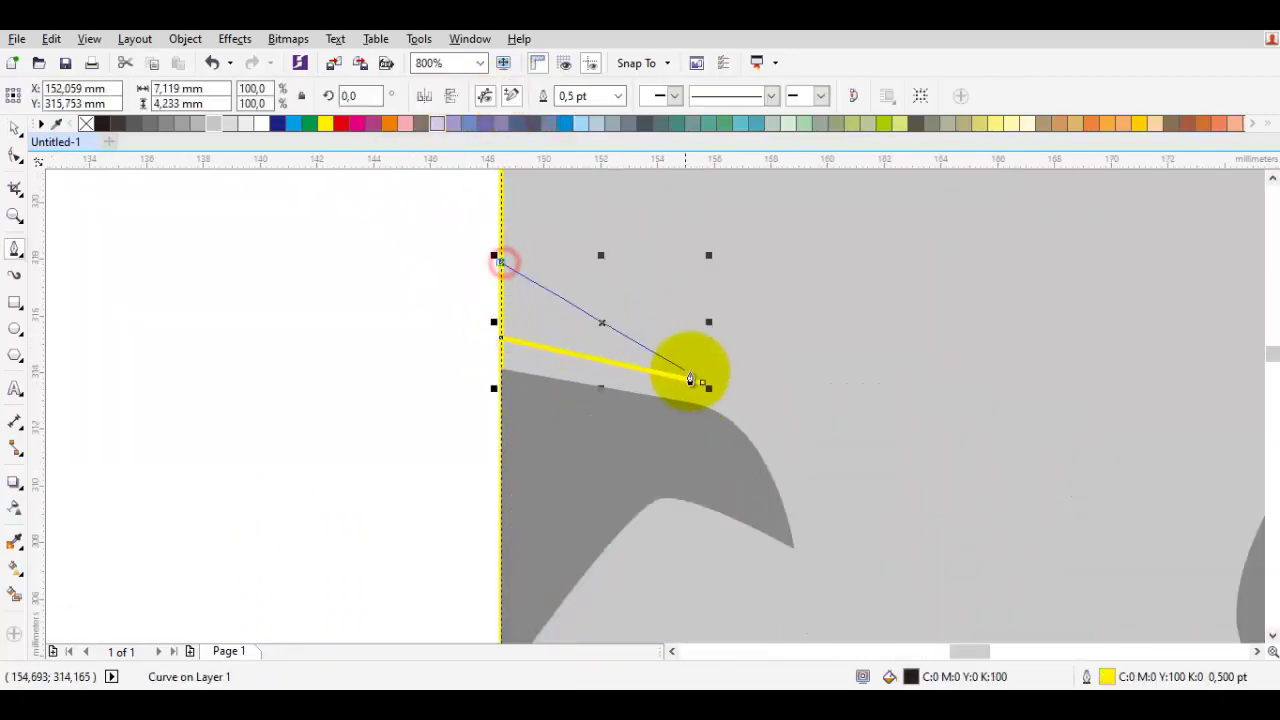
pyautogui.moveTo(703, 382); pyautogui.dragTo(590, 285)
# Weld the thin upper forehead wrinkle to the grey shading shape
pyautogui.press('space')
pyautogui.keyDown('shift'); pyautogui.click(597, 410); pyautogui.keyUp('shift')
pyautogui.click(513, 97)
pyautogui.scroll(-3, 379, 387)
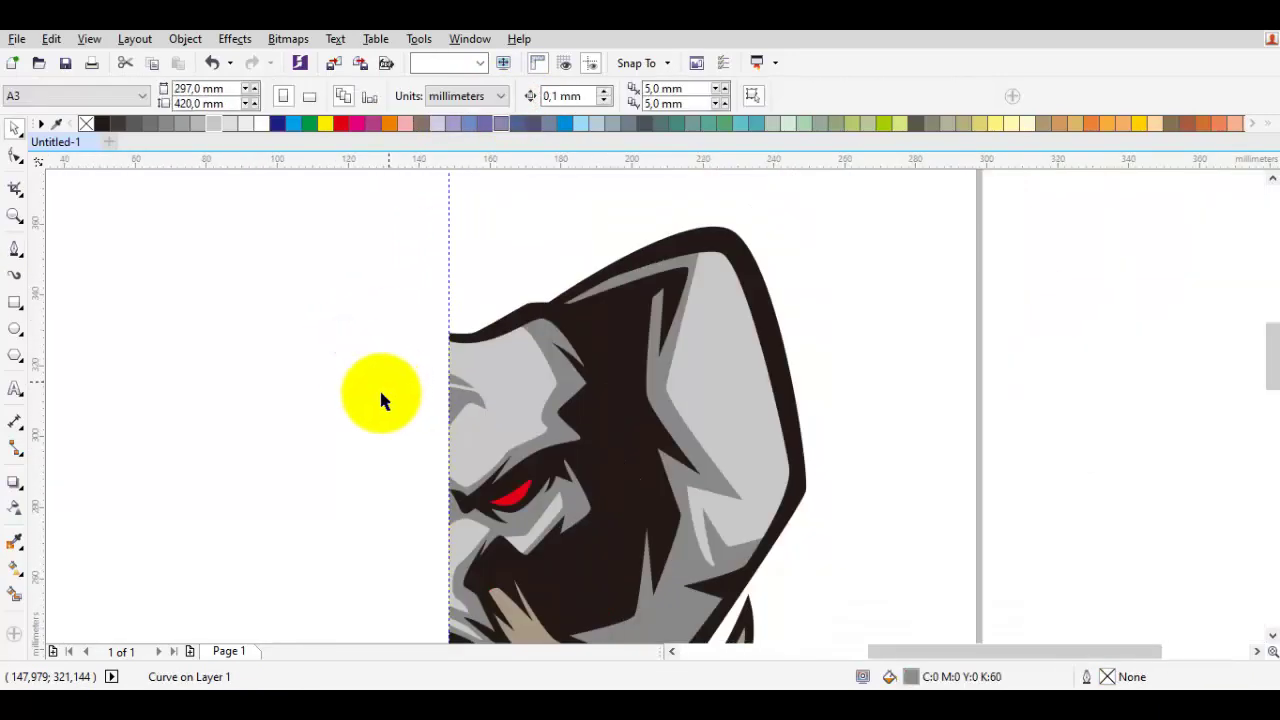
# Draw a pointed shadow along the brow above the eye with the Pen and weld it to the grey shading
pyautogui.scroll(3, 466, 291)
pyautogui.scroll(-2, 508, 328)
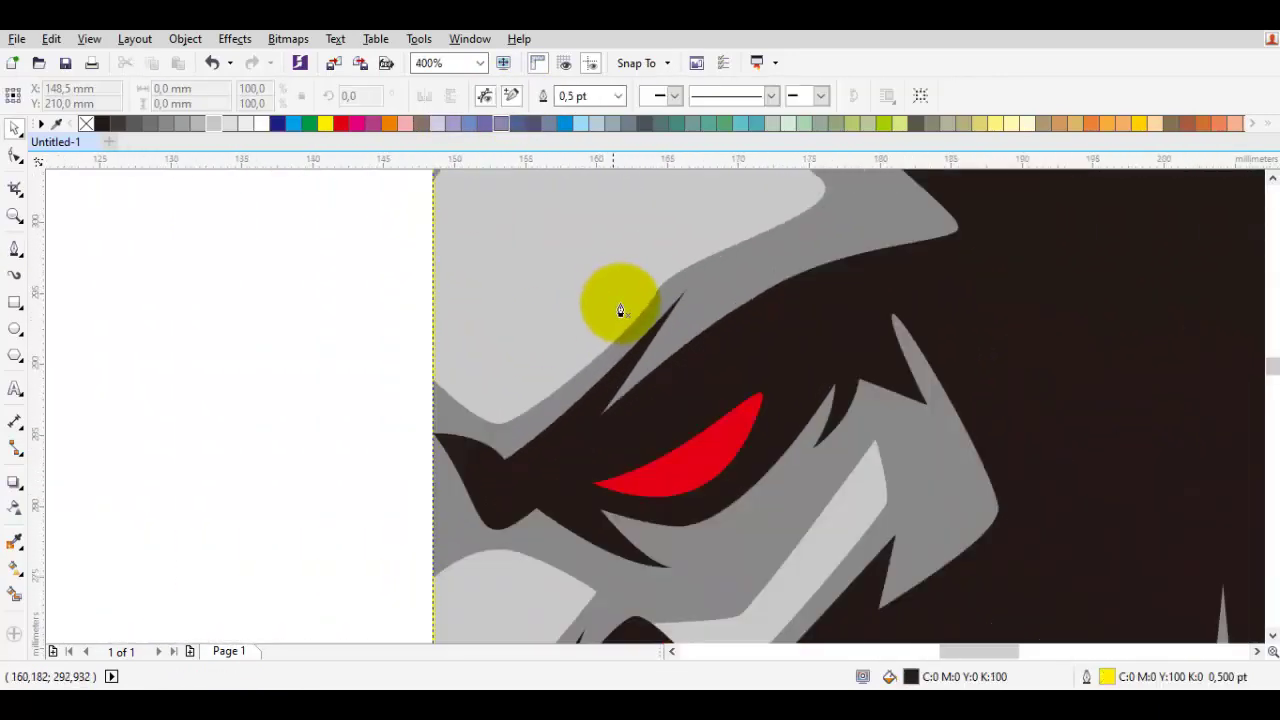
pyautogui.press('space')
pyautogui.click(613, 257)
pyautogui.click(554, 340)
pyautogui.click(449, 408)
pyautogui.click(492, 453)
pyautogui.scroll(2, 641, 324)
pyautogui.moveTo(577, 368); pyautogui.dragTo(618, 197)
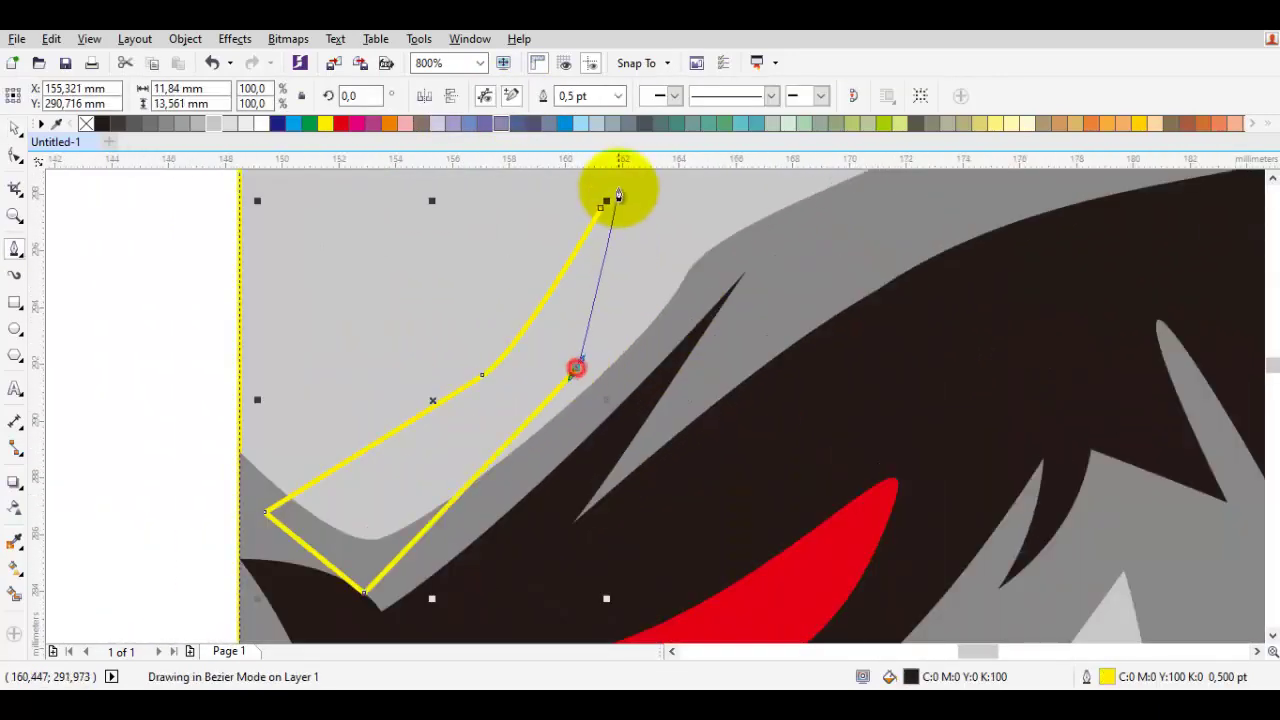
pyautogui.click(602, 209)
pyautogui.scroll(-3, 586, 294)
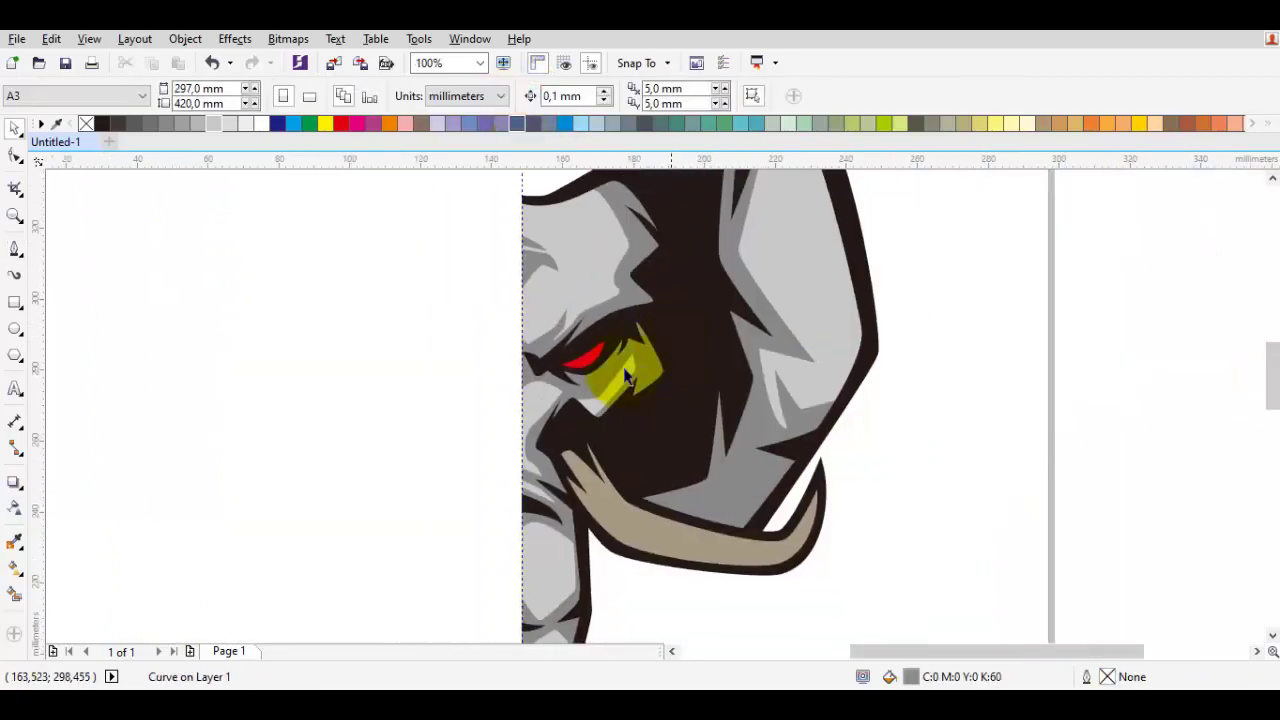
# Draw a closed Pen shape over the eye whose lower curve cuts into the grey area beneath it
pyautogui.scroll(3, 592, 375)
pyautogui.press('space')
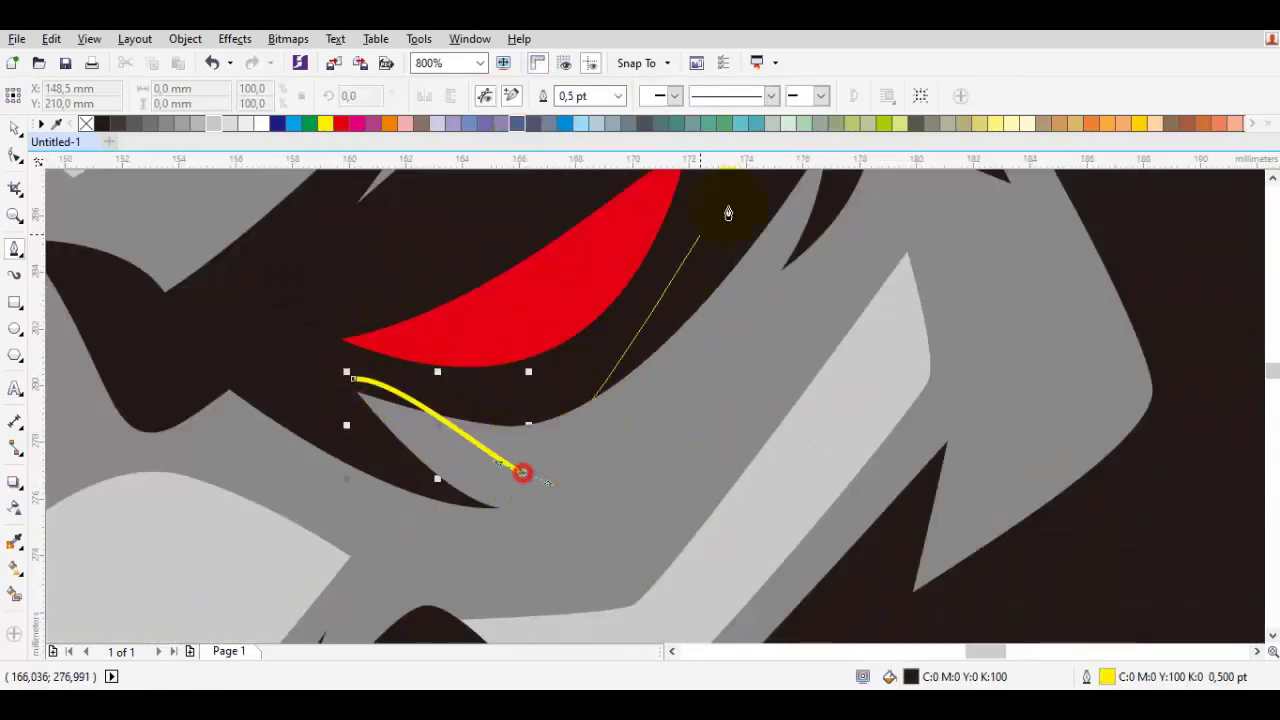
pyautogui.moveTo(771, 210); pyautogui.dragTo(704, 340)
pyautogui.moveTo(714, 334); pyautogui.dragTo(816, 209)
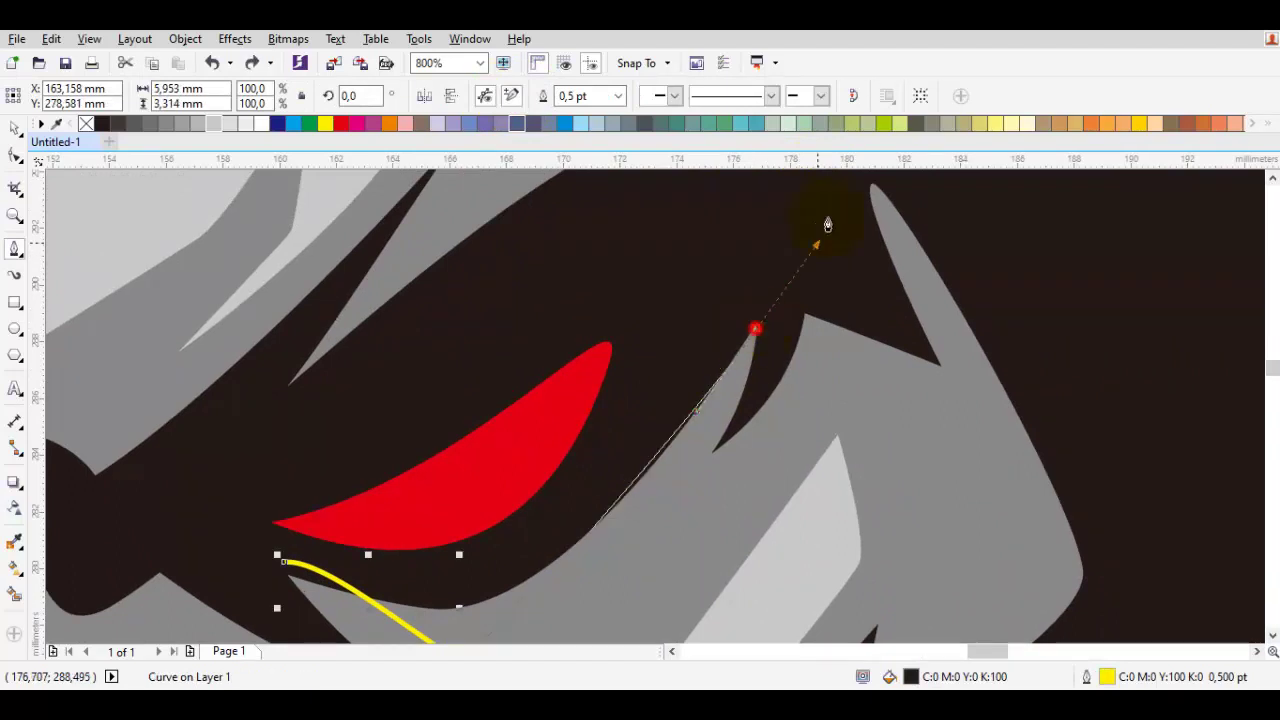
pyautogui.click(286, 562)
# Cut the eye-covering shape out of the grey shading with Back Minus Front
pyautogui.press('space')
pyautogui.keyDown('shift'); pyautogui.click(654, 542); pyautogui.keyUp('shift')
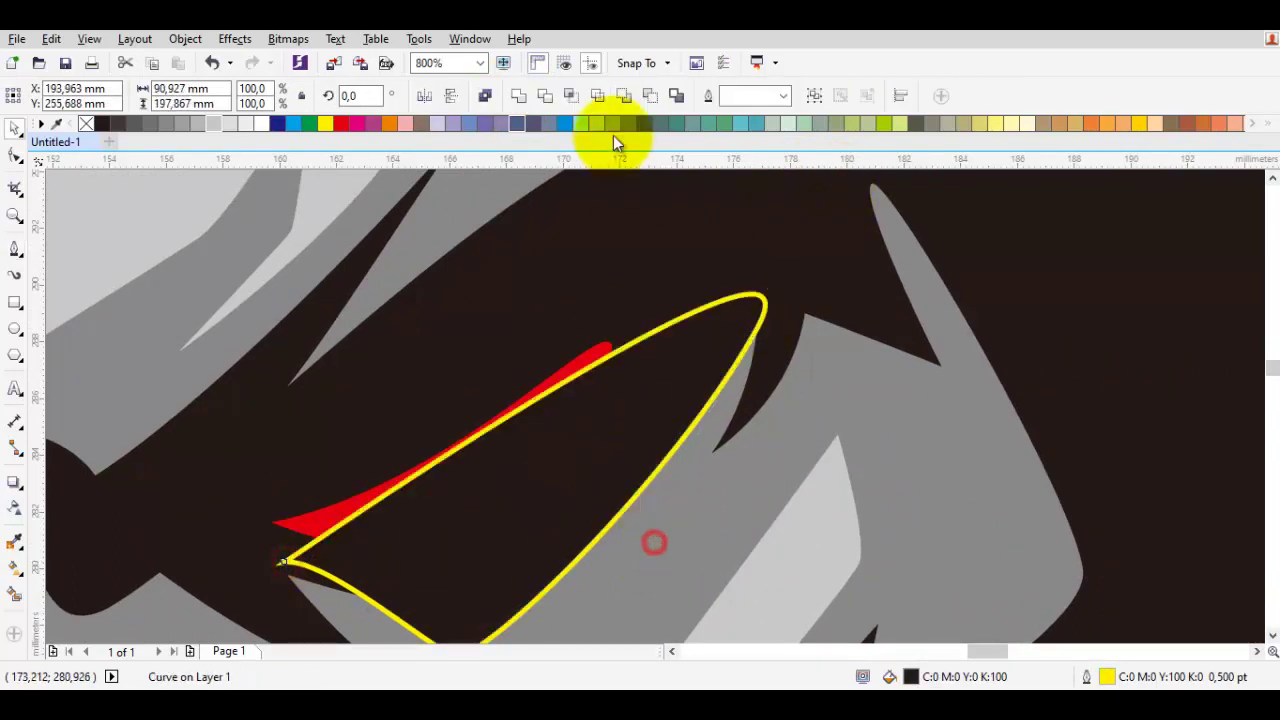
pyautogui.click(651, 97)
pyautogui.press('Escape')
pyautogui.scroll(-3, 723, 289)
# Recolour the tusk's inner shape with a custom medium brown fill
pyautogui.moveTo(776, 327); pyautogui.dragTo(827, 237)
pyautogui.moveTo(732, 418); pyautogui.dragTo(743, 360)
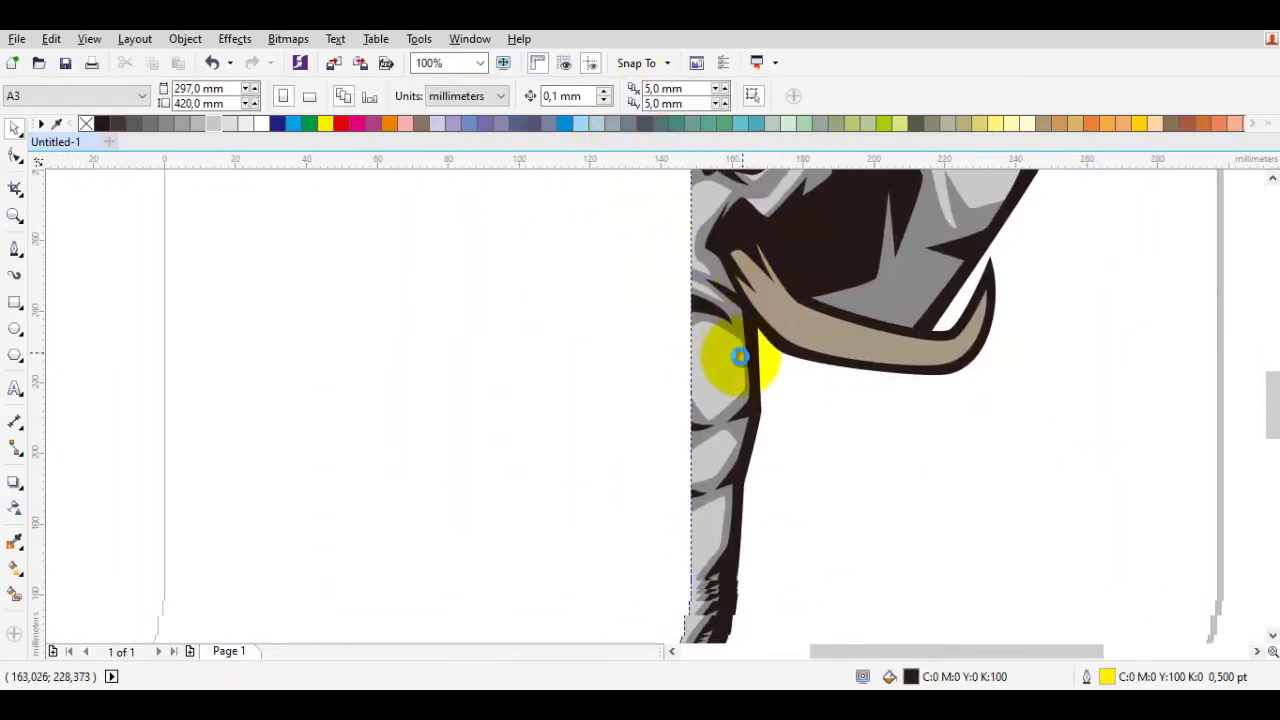
pyautogui.moveTo(748, 452); pyautogui.dragTo(703, 548)
pyautogui.scroll(1, 763, 435)
pyautogui.click(761, 450)
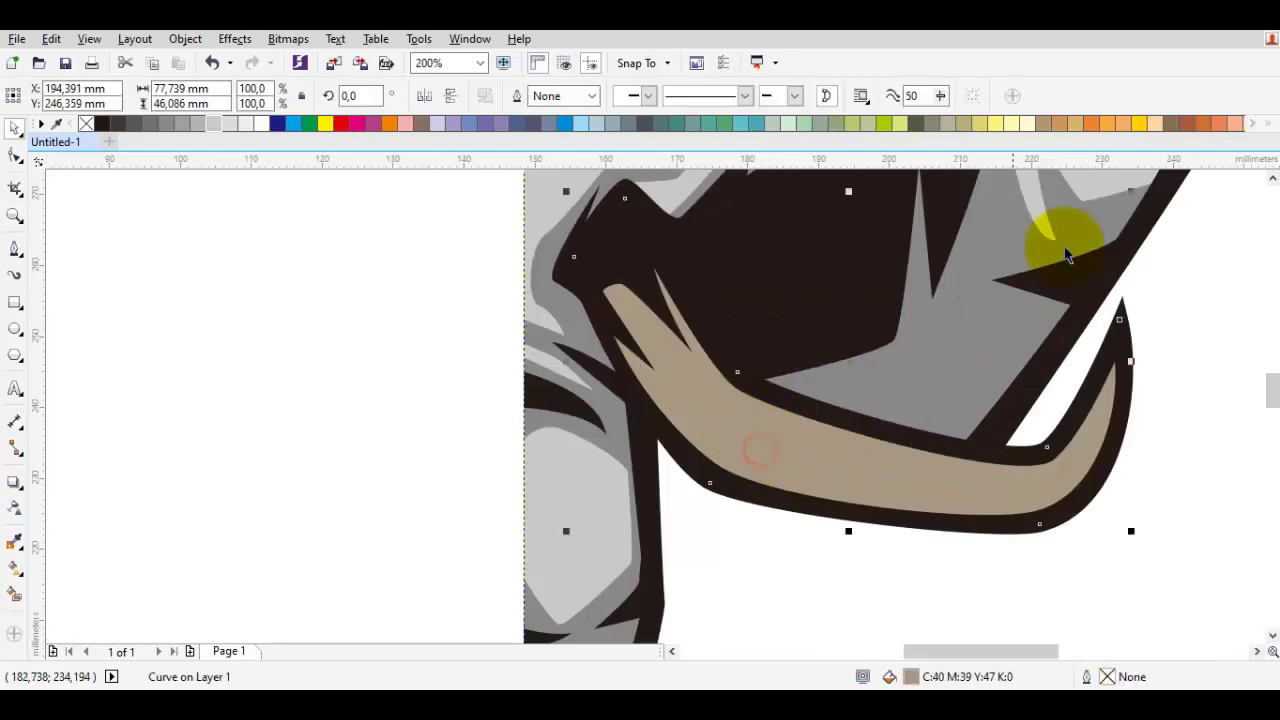
pyautogui.click(977, 125)
pyautogui.hotkey('shift', 'F11')
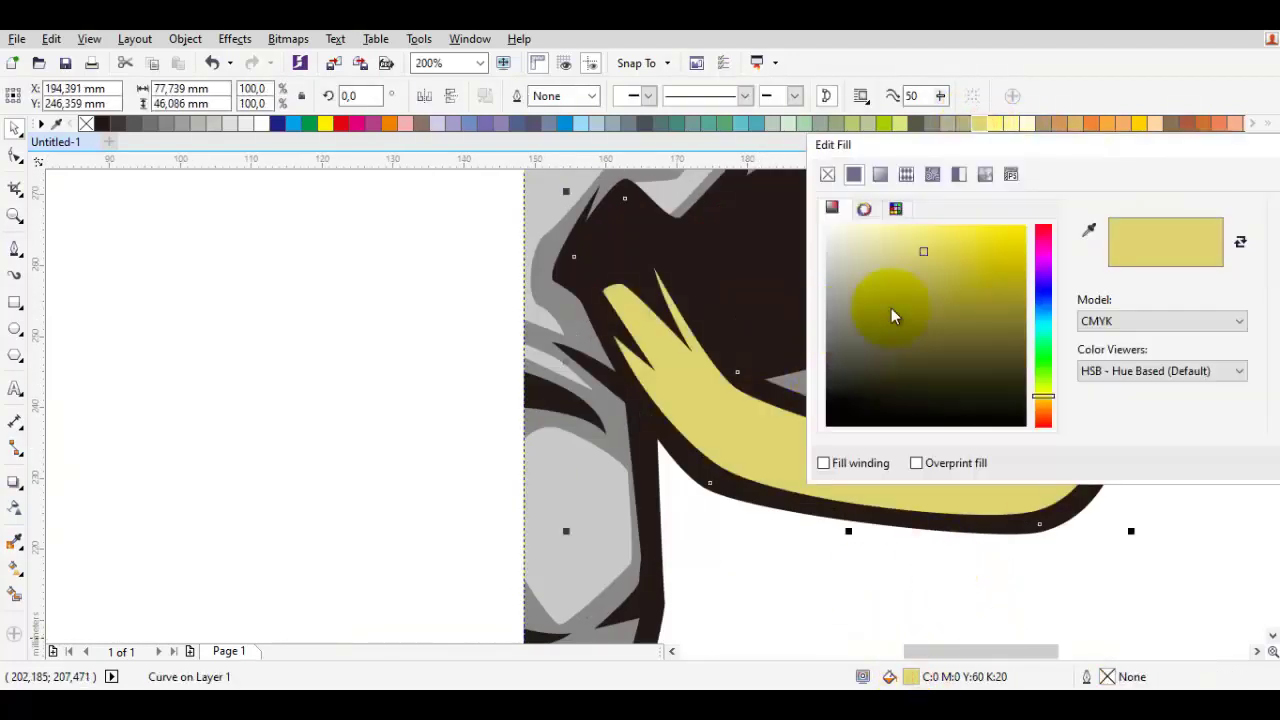
pyautogui.moveTo(891, 308)
pyautogui.mouseDown()
pyautogui.moveTo(891, 277)
pyautogui.moveTo(897, 309)
pyautogui.mouseUp()
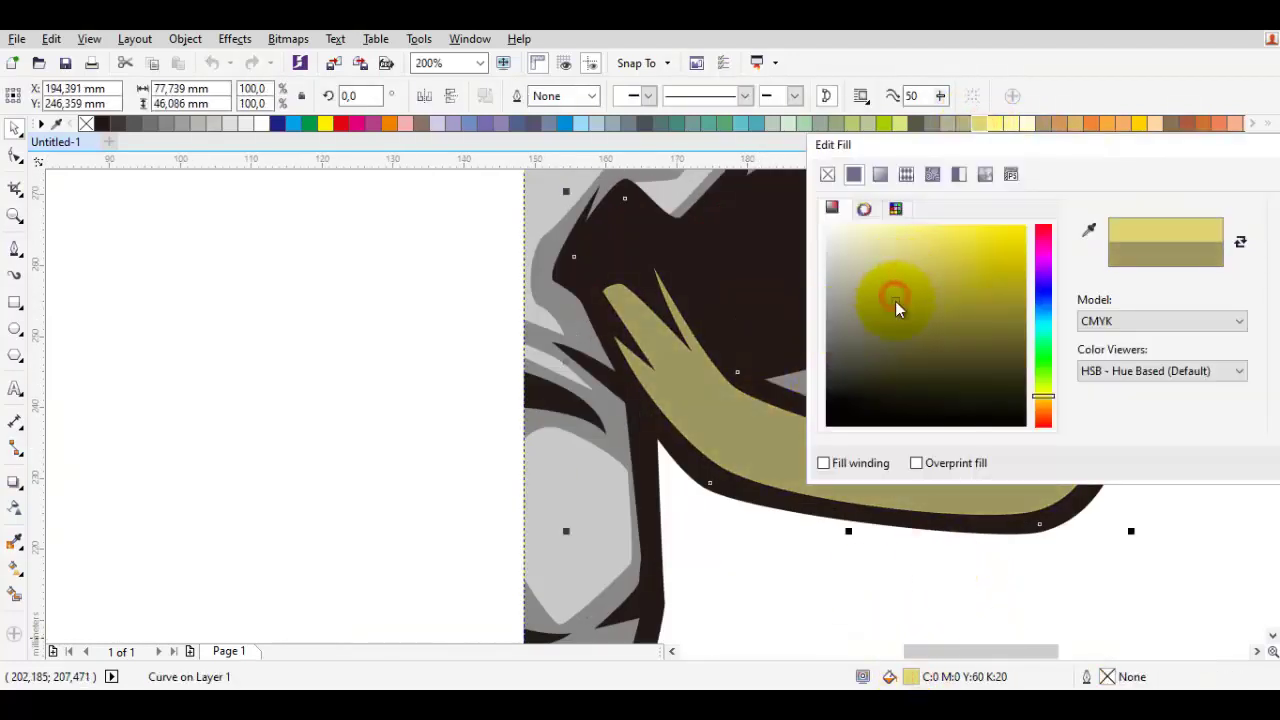
pyautogui.moveTo(1048, 405); pyautogui.dragTo(1046, 414)
pyautogui.click(857, 551)
# Draw the inner edge of a shadow shape with the Pen, from a point near the tusk's base along its upper side to the tip
pyautogui.press('F5')
pyautogui.scroll(3, 820, 429)
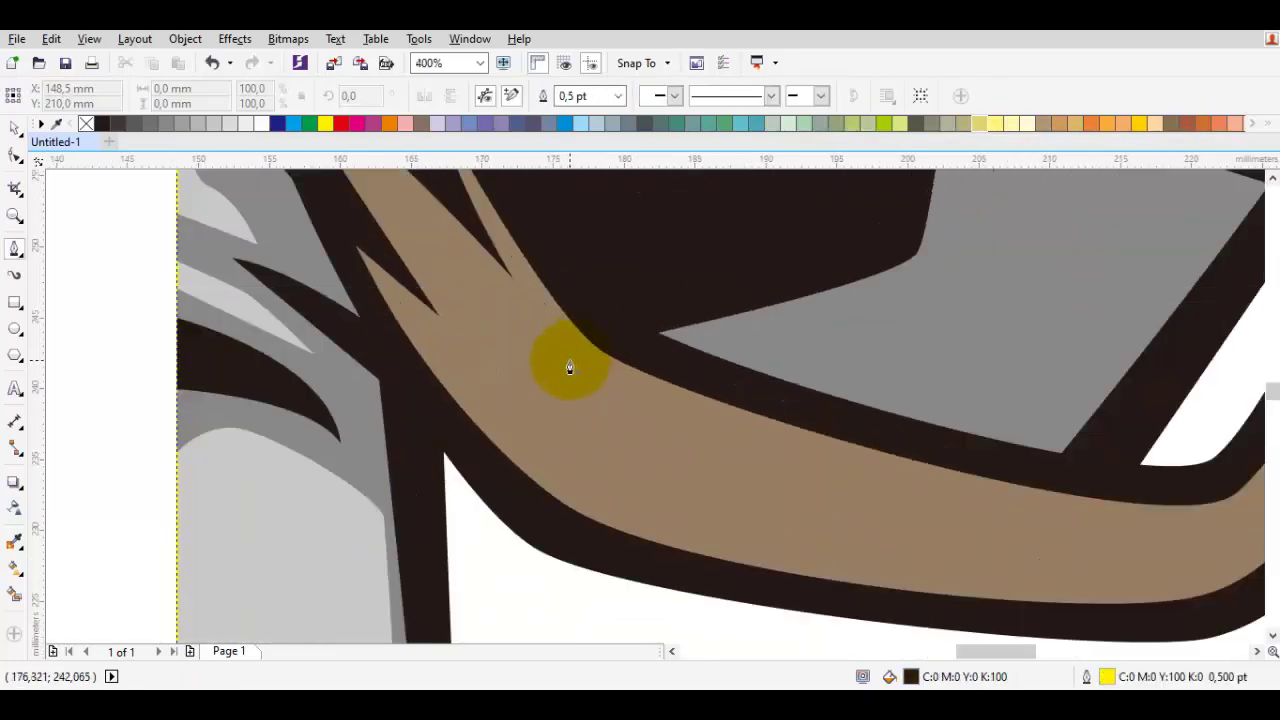
pyautogui.moveTo(570, 361); pyautogui.dragTo(586, 334)
pyautogui.click(554, 490)
pyautogui.moveTo(455, 220); pyautogui.dragTo(491, 329)
pyautogui.click(491, 327)
pyautogui.moveTo(615, 446); pyautogui.dragTo(639, 450)
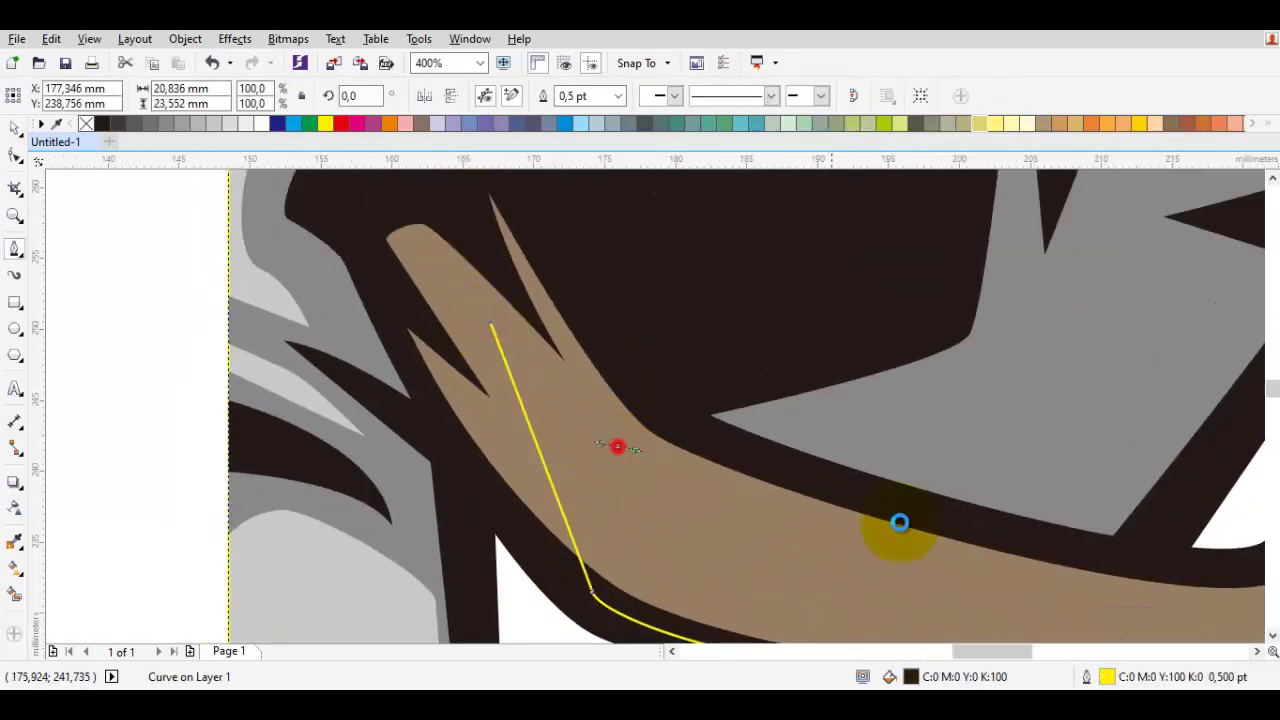
pyautogui.moveTo(900, 523); pyautogui.dragTo(569, 472)
pyautogui.moveTo(745, 518); pyautogui.dragTo(792, 528)
pyautogui.scroll(1, 1053, 446)
pyautogui.click(908, 553)
pyautogui.click(1065, 342)
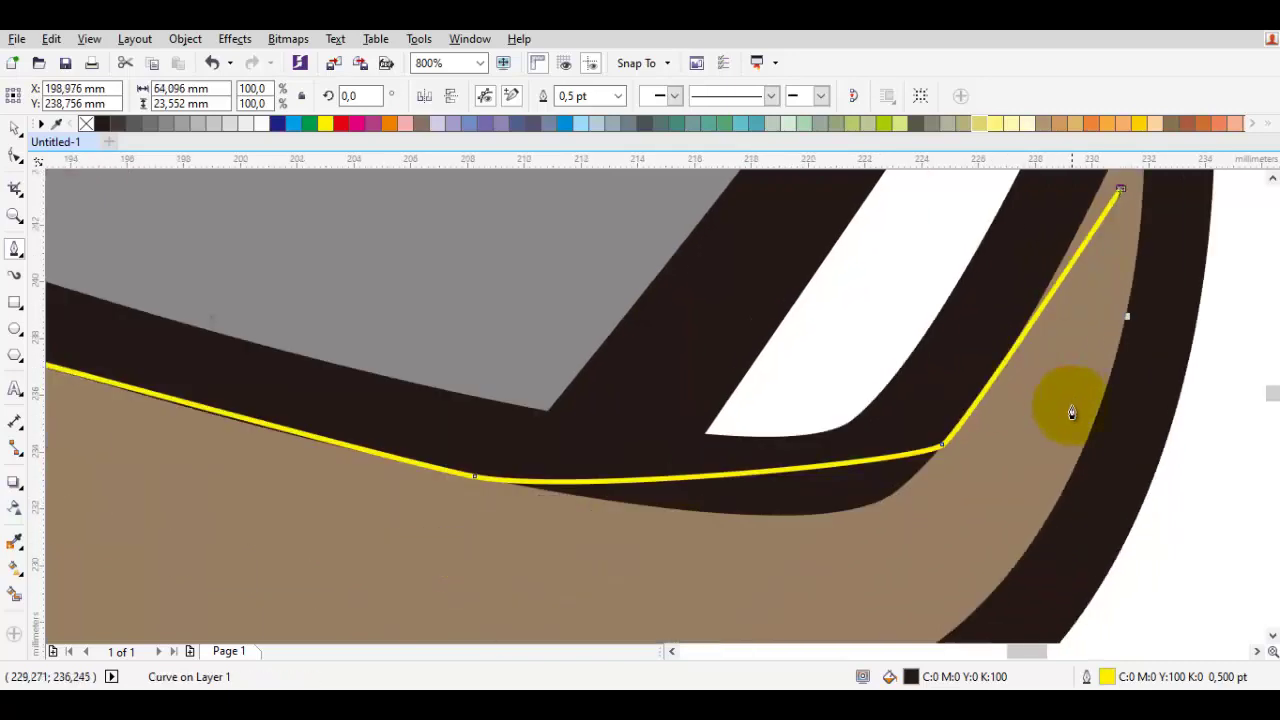
# Continue the Pen path around the tusk's tip and base through the black line art and close it as a shape about 76 × 35 mm
pyautogui.click(1050, 525)
pyautogui.scroll(-1, 1050, 525)
pyautogui.click(1124, 287)
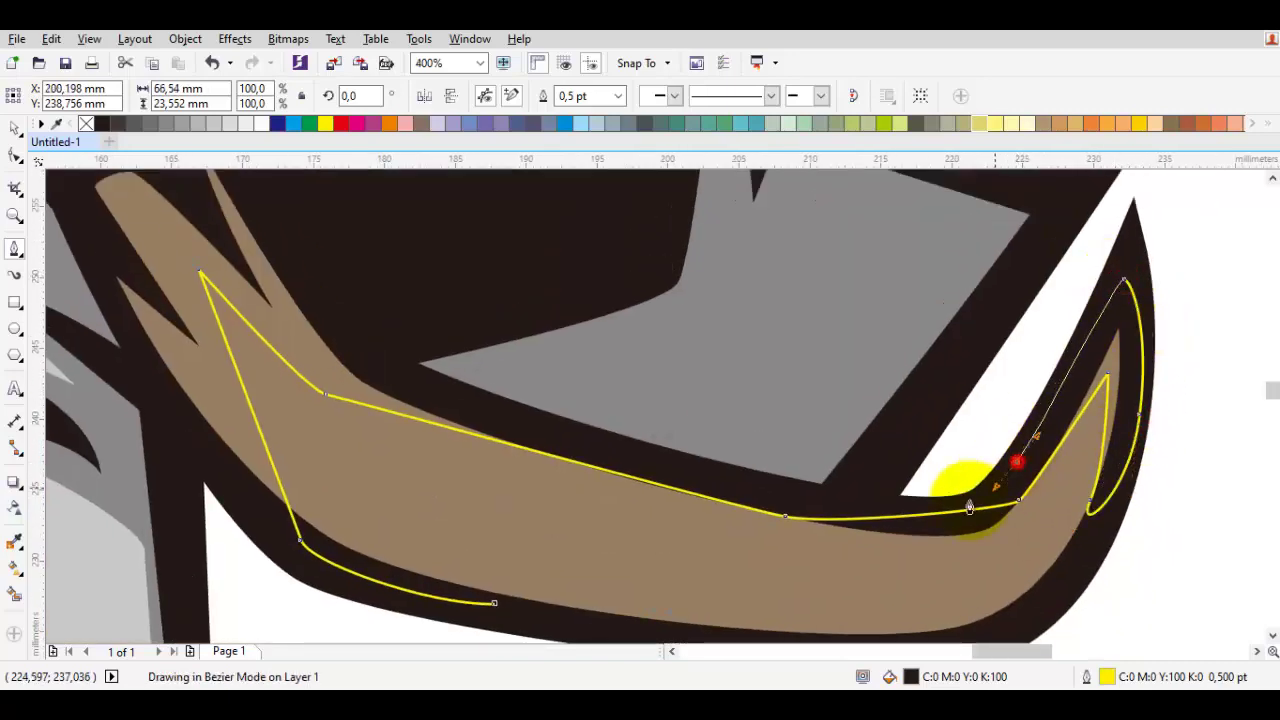
pyautogui.moveTo(746, 480); pyautogui.dragTo(700, 466)
pyautogui.moveTo(412, 389); pyautogui.dragTo(649, 435)
pyautogui.moveTo(649, 435); pyautogui.dragTo(628, 414)
pyautogui.moveTo(482, 215); pyautogui.dragTo(534, 300)
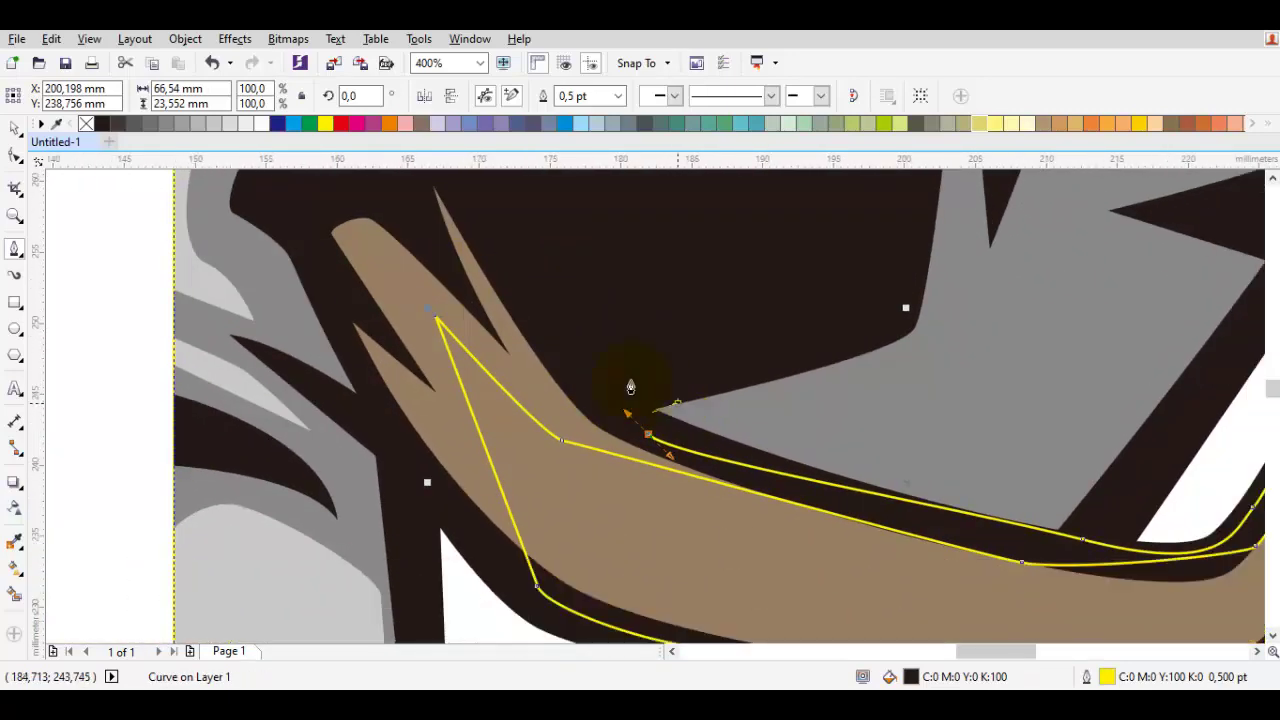
pyautogui.moveTo(434, 160); pyautogui.dragTo(539, 309)
pyautogui.click(539, 309)
pyautogui.moveTo(407, 363); pyautogui.dragTo(414, 380)
pyautogui.moveTo(473, 483); pyautogui.dragTo(463, 300)
pyautogui.click(468, 380)
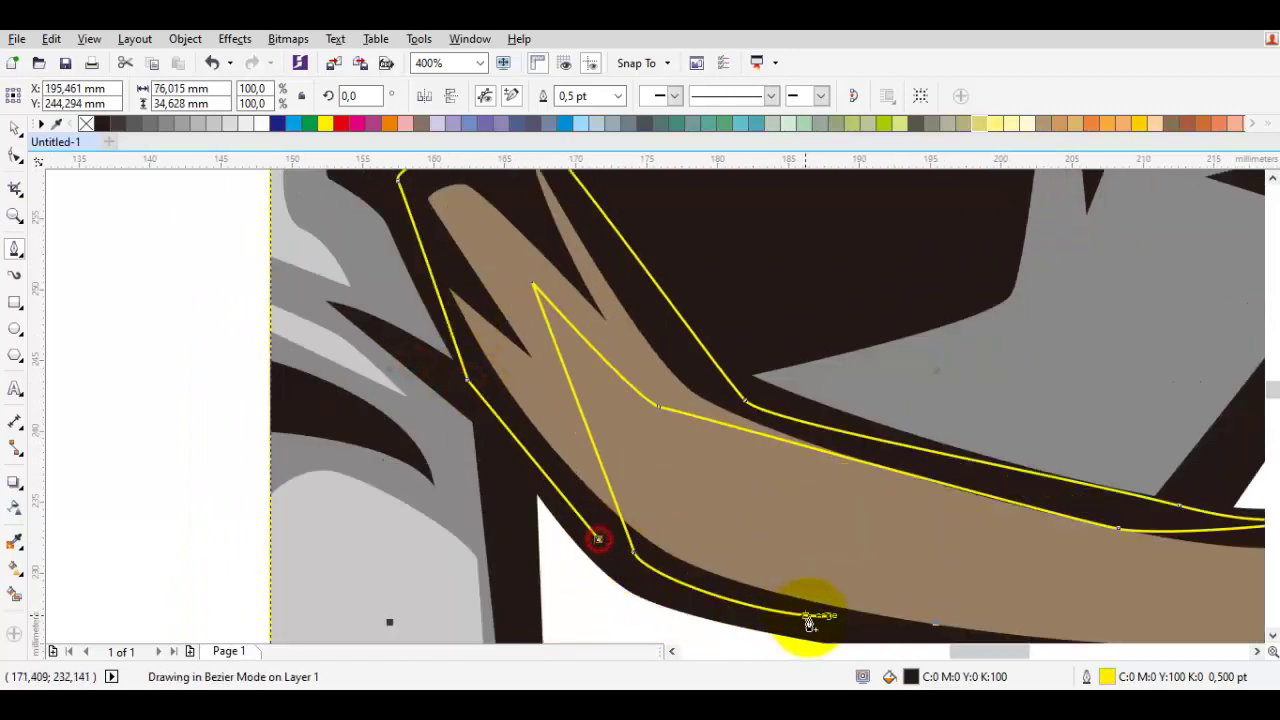
pyautogui.moveTo(699, 619); pyautogui.dragTo(696, 617)
# Fill the tusk's shadow shape with a darker custom brown based on the sampled tusk colour and order it behind the black line art
pyautogui.click(14, 541)
pyautogui.click(739, 533)
pyautogui.doubleClick(940, 678)
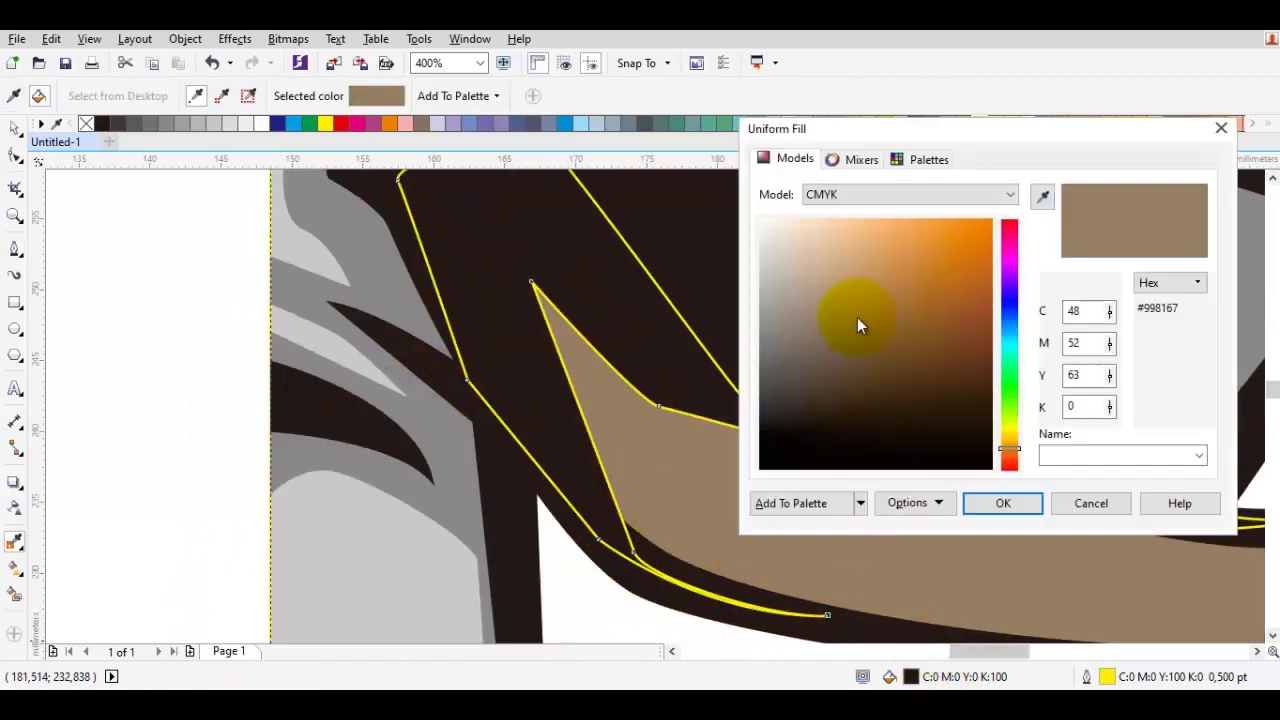
pyautogui.press('Return')
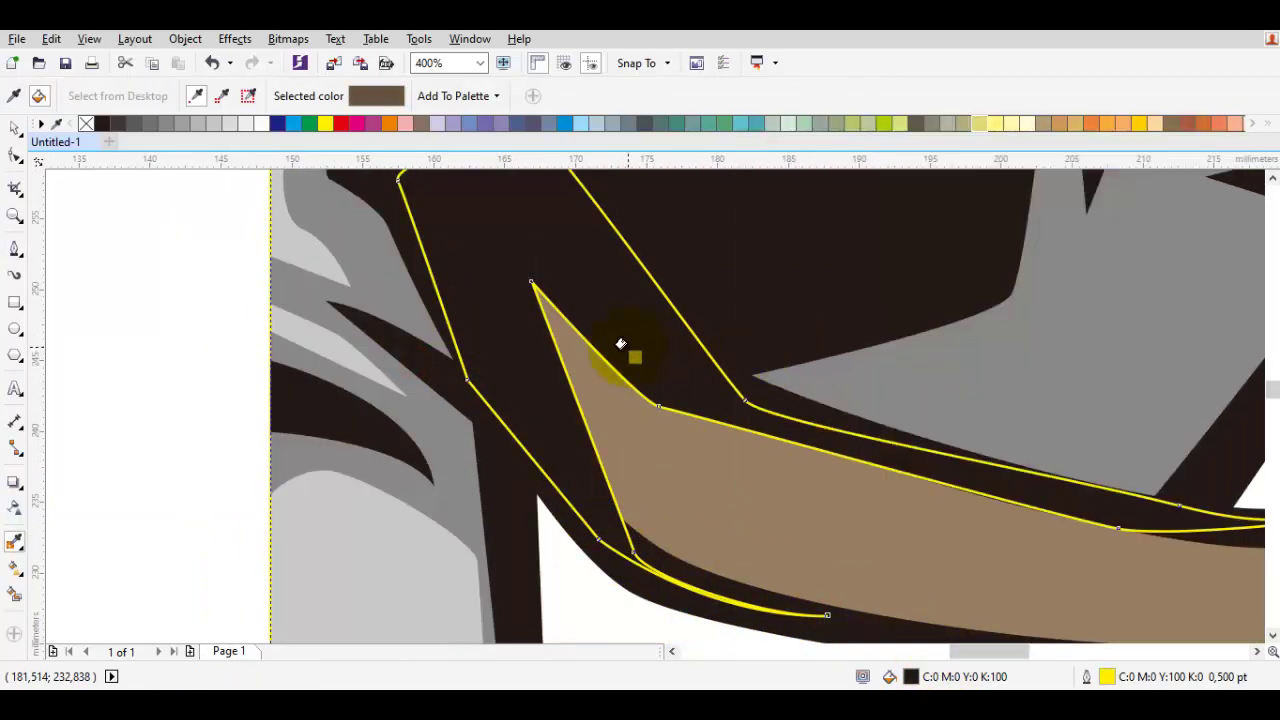
pyautogui.rightClick(626, 345)
pyautogui.moveTo(690, 482)
pyautogui.click(906, 593)
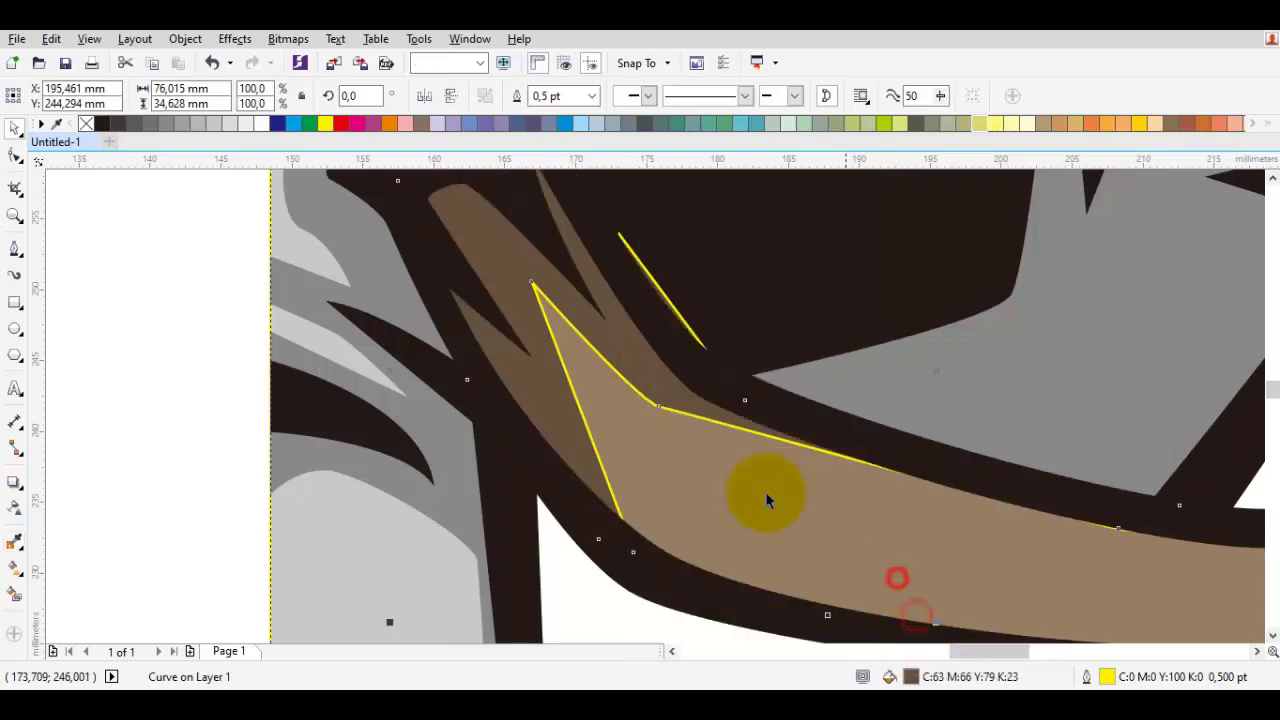
# Reshape the shadow's protruding edge near the tusk base so the black line art hides it, and remove the shape's yellow outline
pyautogui.press('F10')
pyautogui.scroll(1, 632, 268)
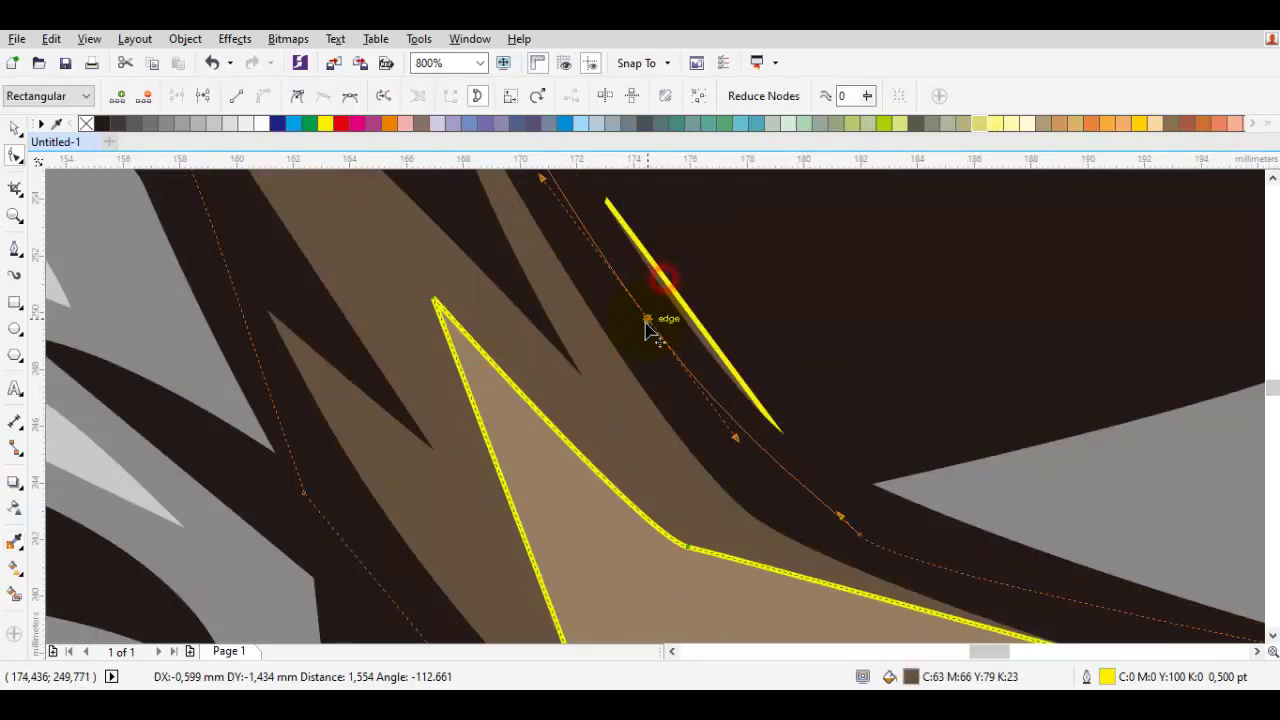
pyautogui.moveTo(646, 322); pyautogui.dragTo(646, 325)
pyautogui.scroll(-1, 645, 326)
pyautogui.press('space')
pyautogui.rightClick(87, 126)
pyautogui.scroll(-2, 590, 387)
pyautogui.click(960, 472)
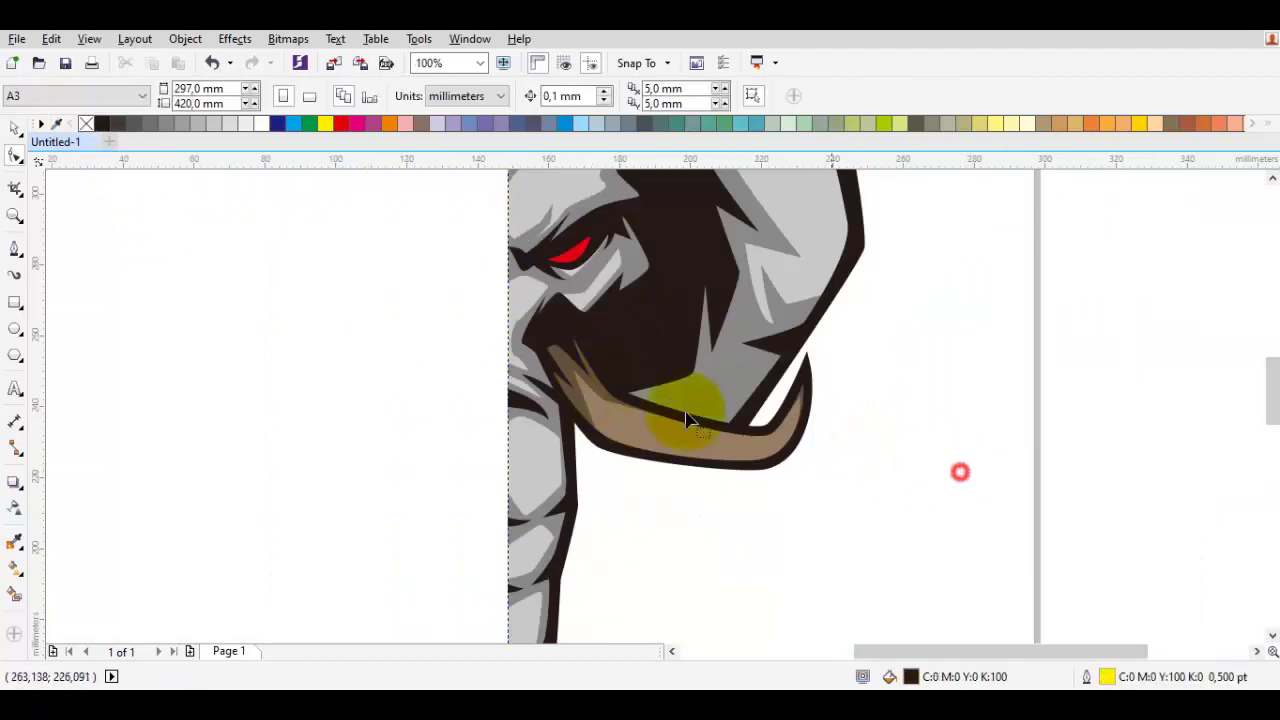
# Recolour the dark grey shading of the head with the custom warm grey fill #6E685E
pyautogui.scroll(1, 625, 414)
pyautogui.click(631, 420)
pyautogui.press('space')
pyautogui.click(345, 545)
pyautogui.moveTo(803, 311); pyautogui.dragTo(706, 460)
pyautogui.click(757, 466)
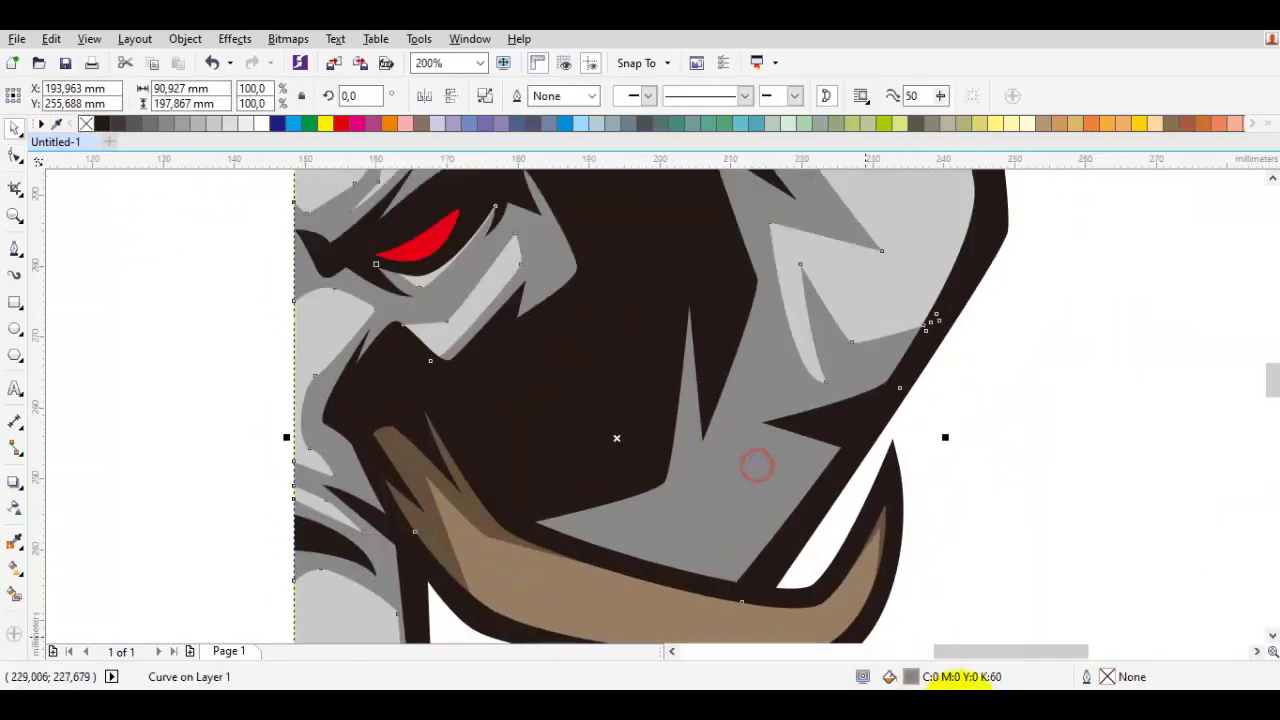
pyautogui.hotkey('shift', 'F11')
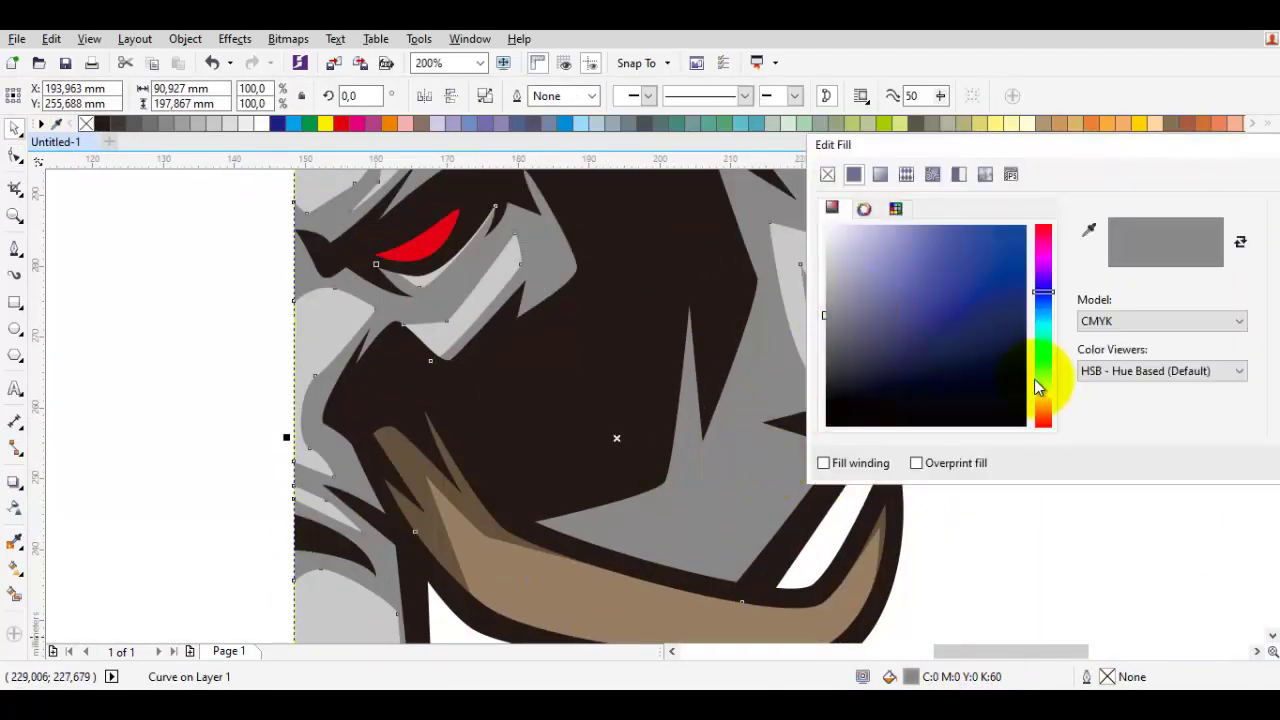
pyautogui.click(1044, 406)
pyautogui.moveTo(838, 325)
pyautogui.mouseDown()
pyautogui.moveTo(849, 340)
pyautogui.moveTo(880, 331)
pyautogui.mouseUp()
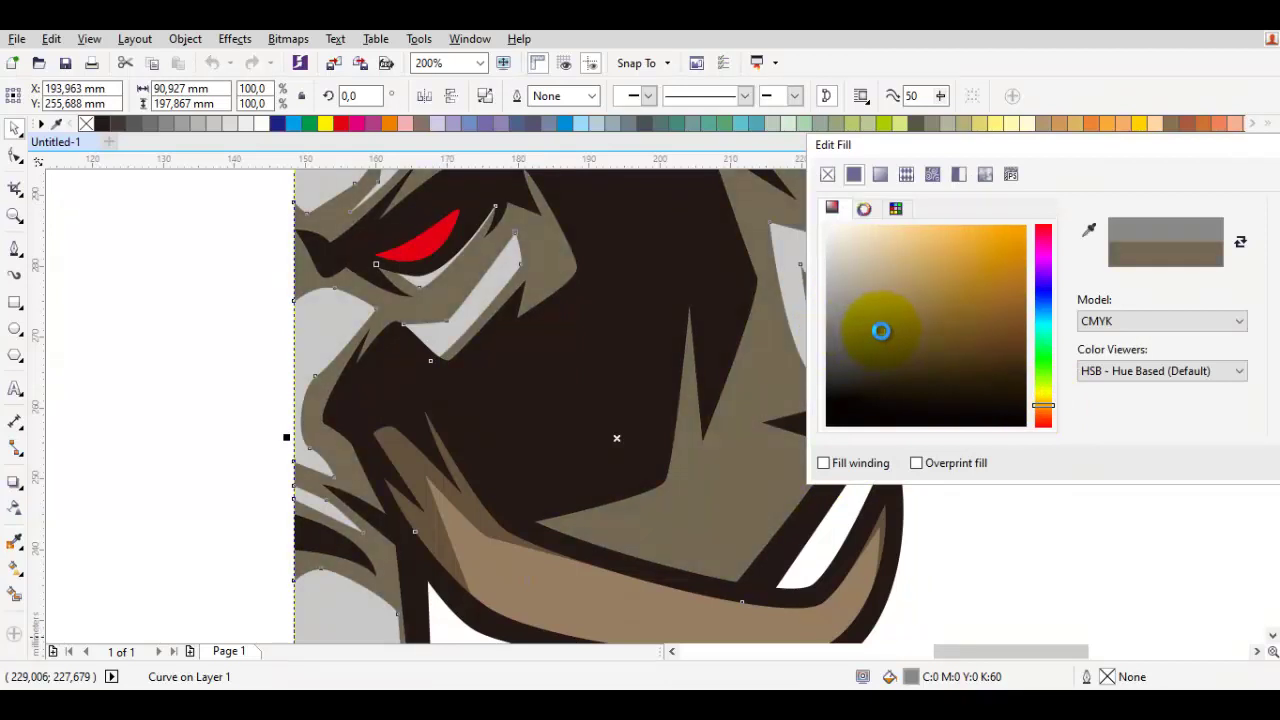
pyautogui.press('Return')
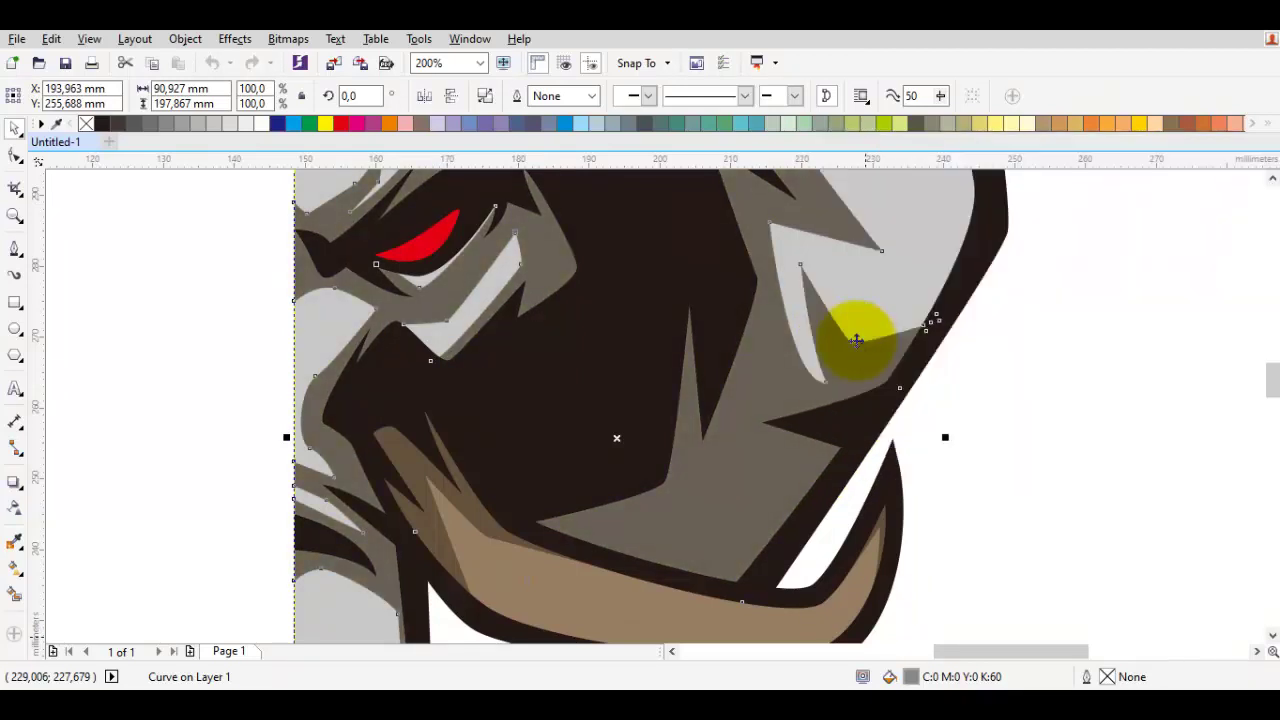
# Recolour the head's light grey base with a custom light beige derived from the sampled warm grey shading
pyautogui.click(994, 406)
pyautogui.press('i')
pyautogui.click(822, 283)
pyautogui.doubleClick(912, 677)
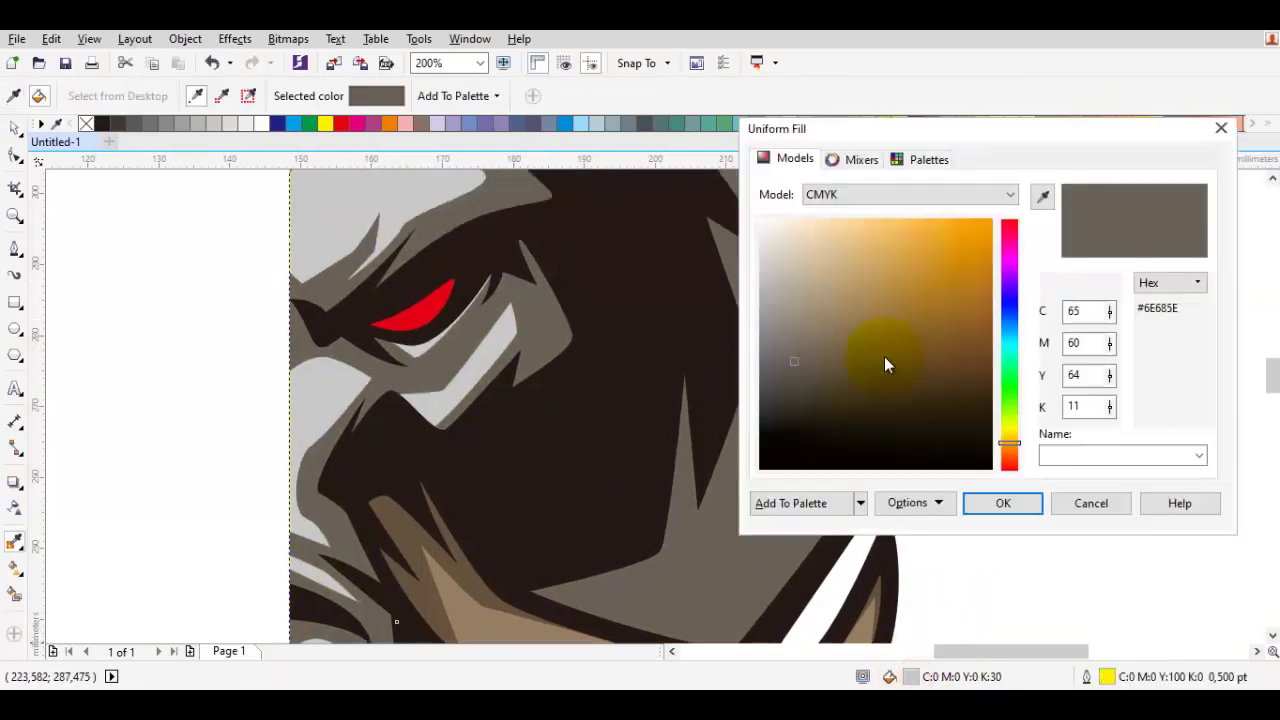
pyautogui.press('Return')
pyautogui.scroll(-3, 906, 237)
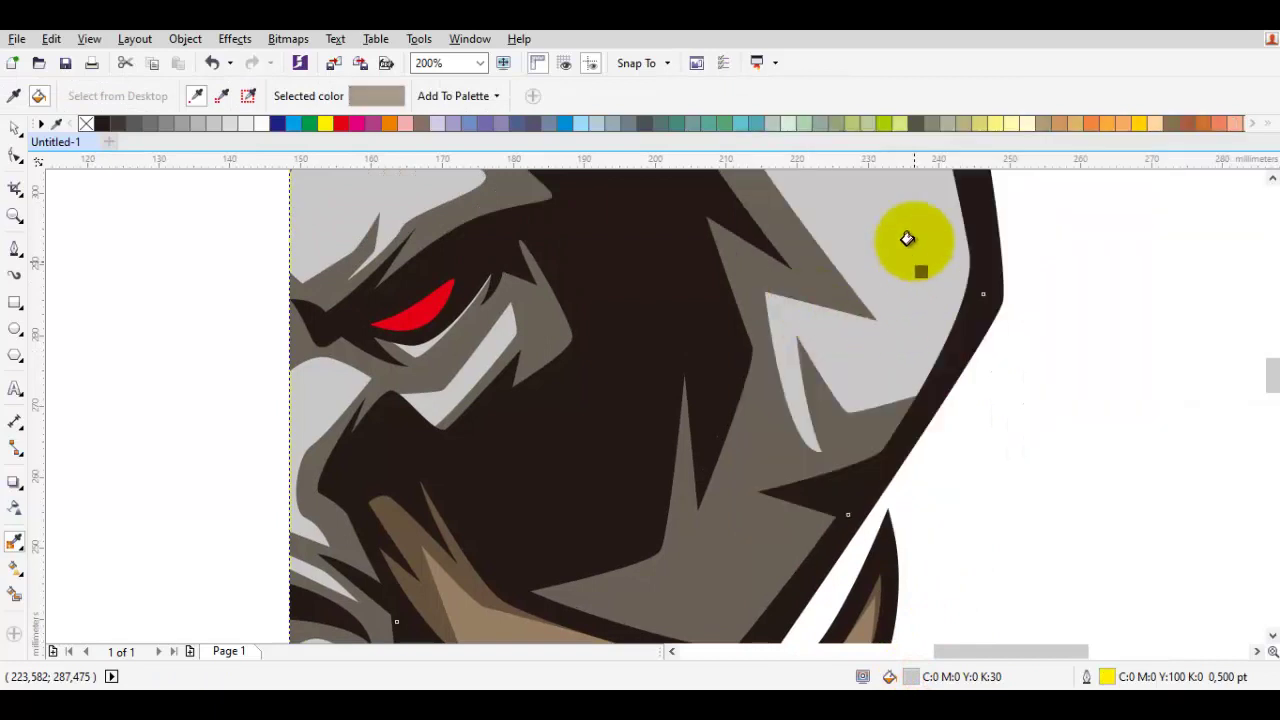
pyautogui.doubleClick(922, 677)
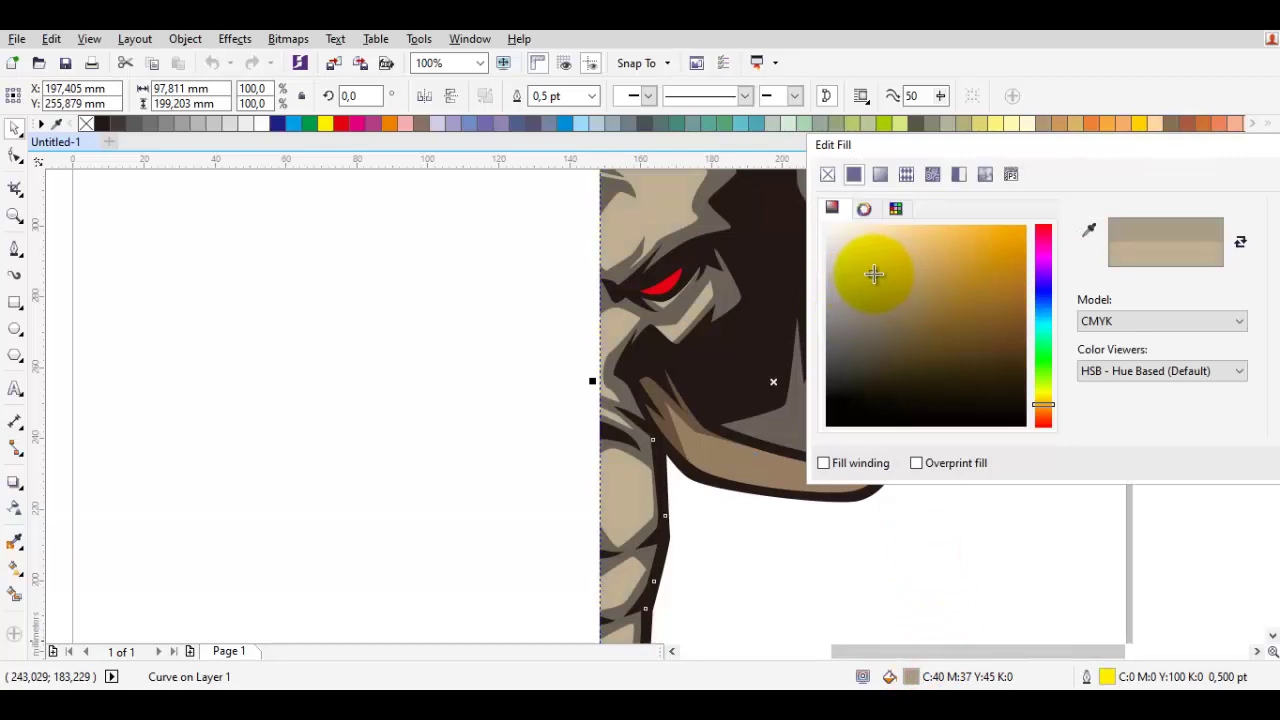
pyautogui.press('Escape')
pyautogui.press('Escape')
# Draw a closed crescent highlight about 51 × 12 mm along the tusk's lower edge with the Pen
pyautogui.scroll(-5, 914, 343)
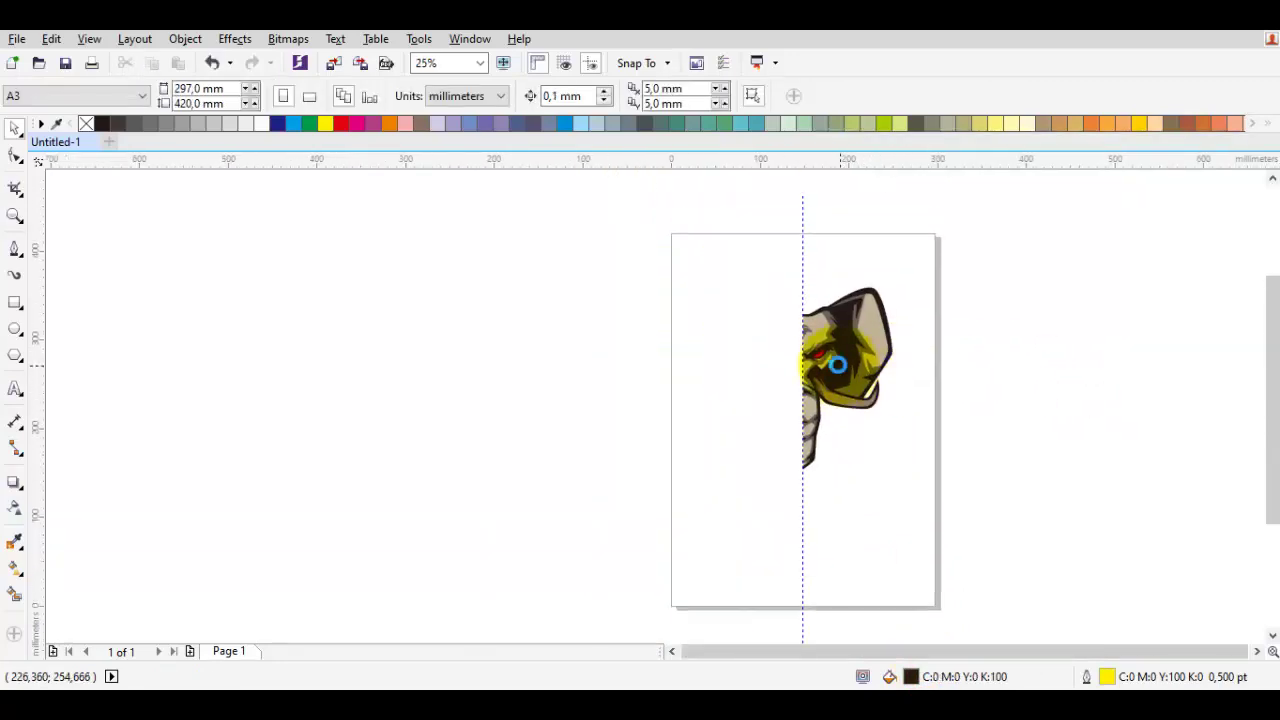
pyautogui.scroll(6, 809, 371)
pyautogui.scroll(-2, 818, 398)
pyautogui.scroll(1, 818, 391)
pyautogui.press('space')
pyautogui.click(661, 388)
pyautogui.scroll(1, 857, 380)
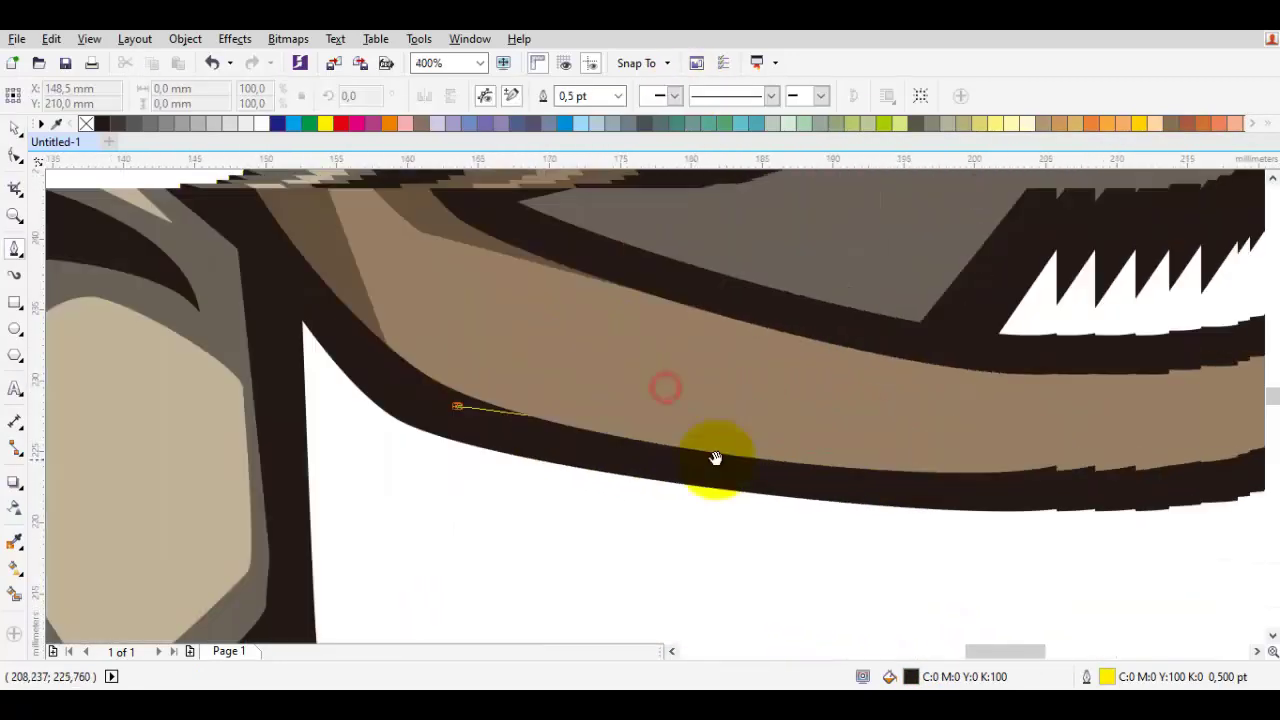
pyautogui.moveTo(747, 434); pyautogui.dragTo(813, 426)
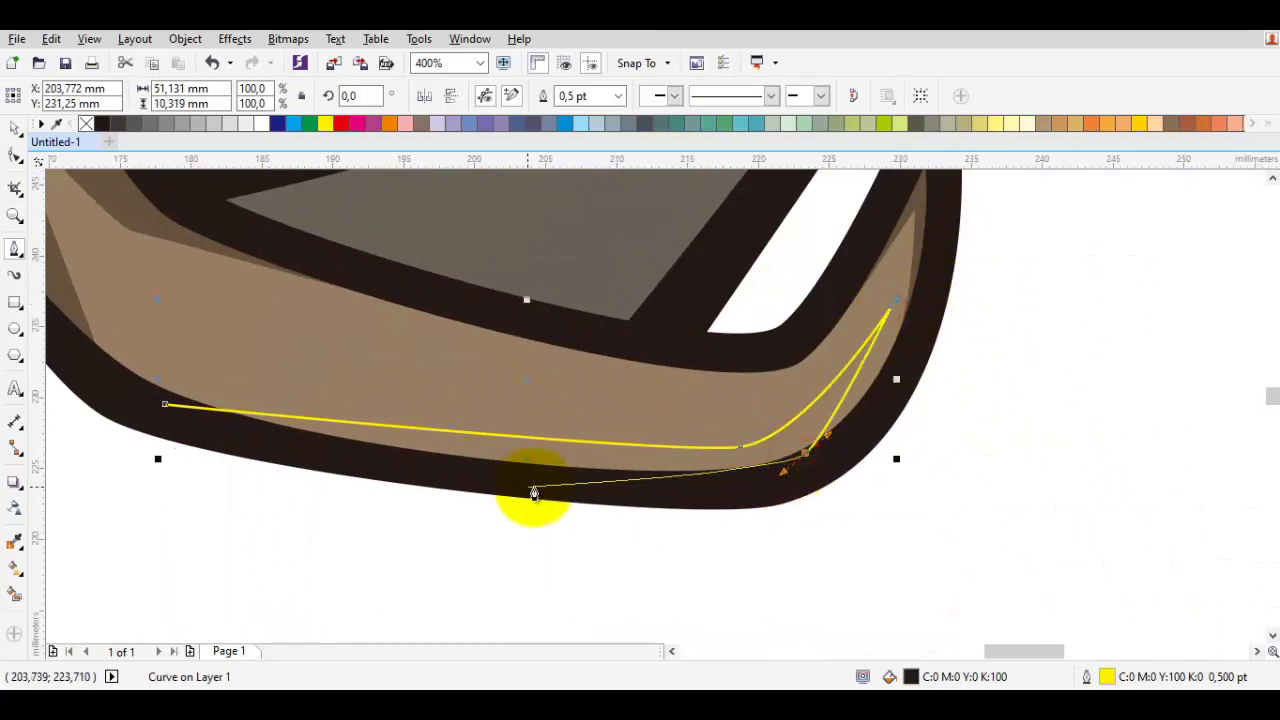
pyautogui.moveTo(534, 489); pyautogui.dragTo(353, 452)
pyautogui.click(285, 402)
# Fill the tusk's crescent highlight with white and order it behind the black line art
pyautogui.click(258, 122)
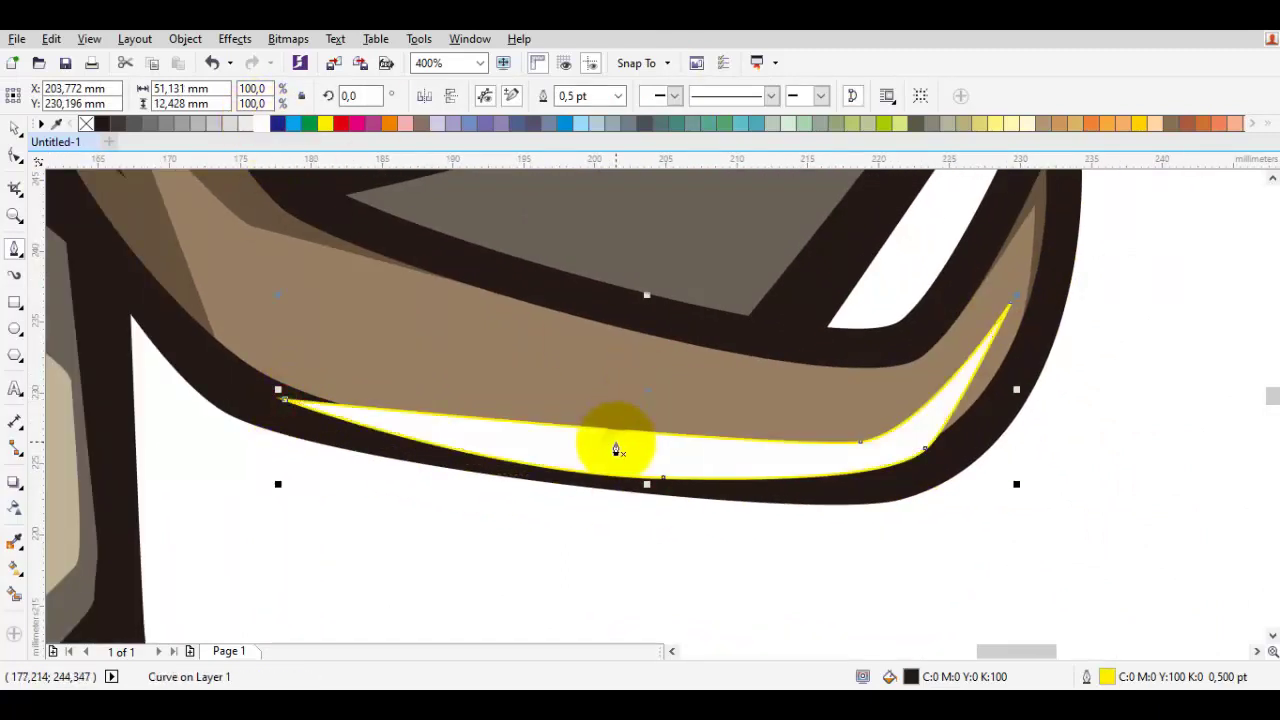
pyautogui.rightClick(614, 449)
pyautogui.moveTo(790, 482)
pyautogui.click(928, 640)
pyautogui.click(749, 474)
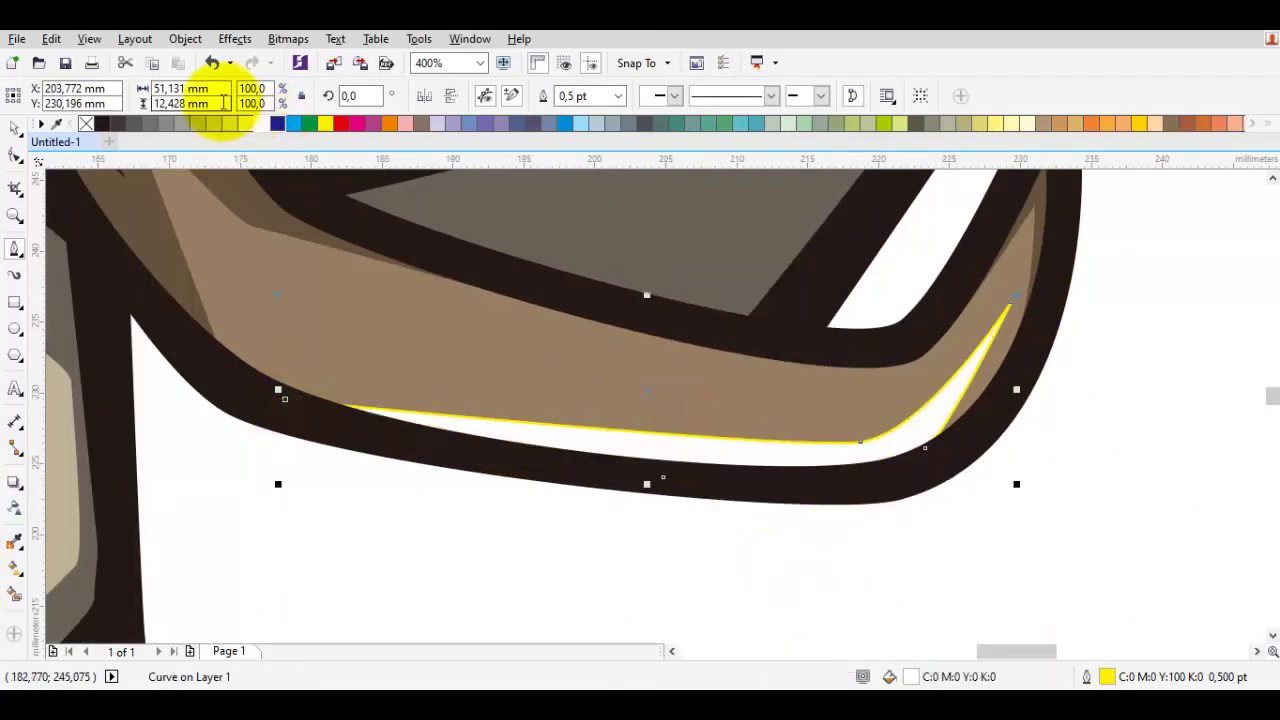
# Draw a long closed highlight about 31 × 82 mm along the ear's outer edge with the Pen
pyautogui.scroll(-5, 738, 388)
pyautogui.scroll(5, 738, 388)
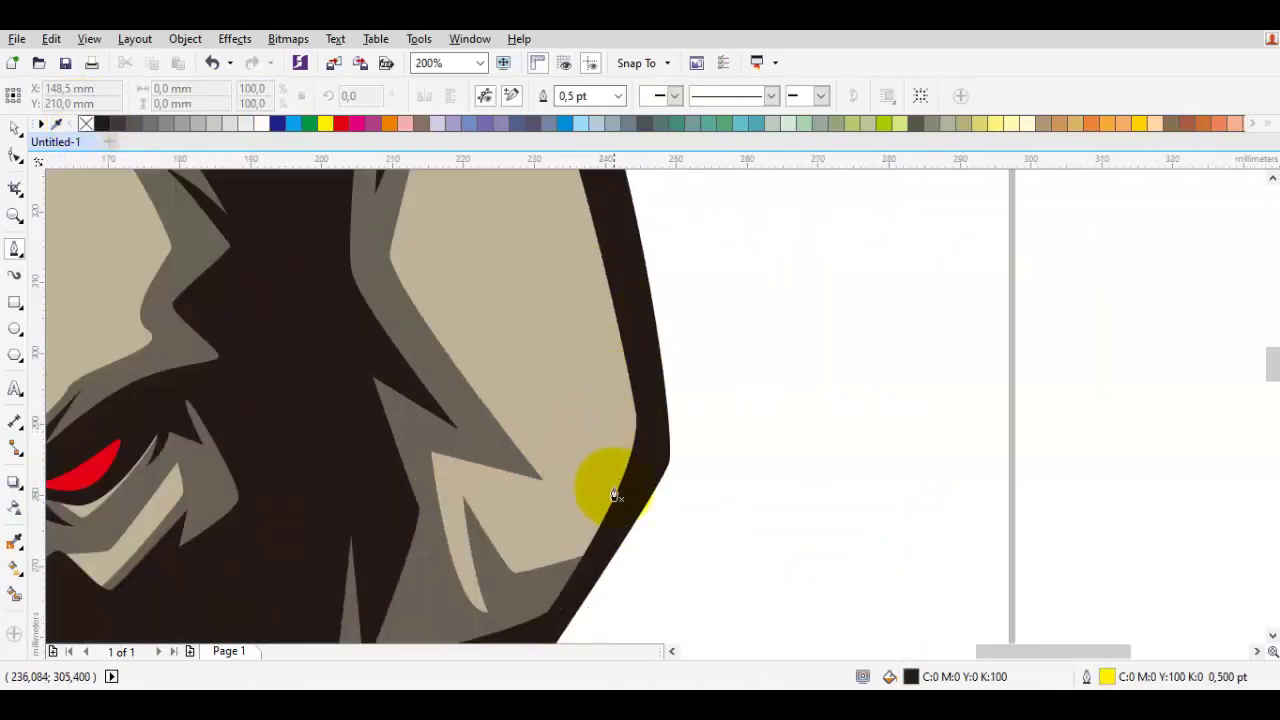
pyautogui.click(638, 460)
pyautogui.scroll(3, 600, 380)
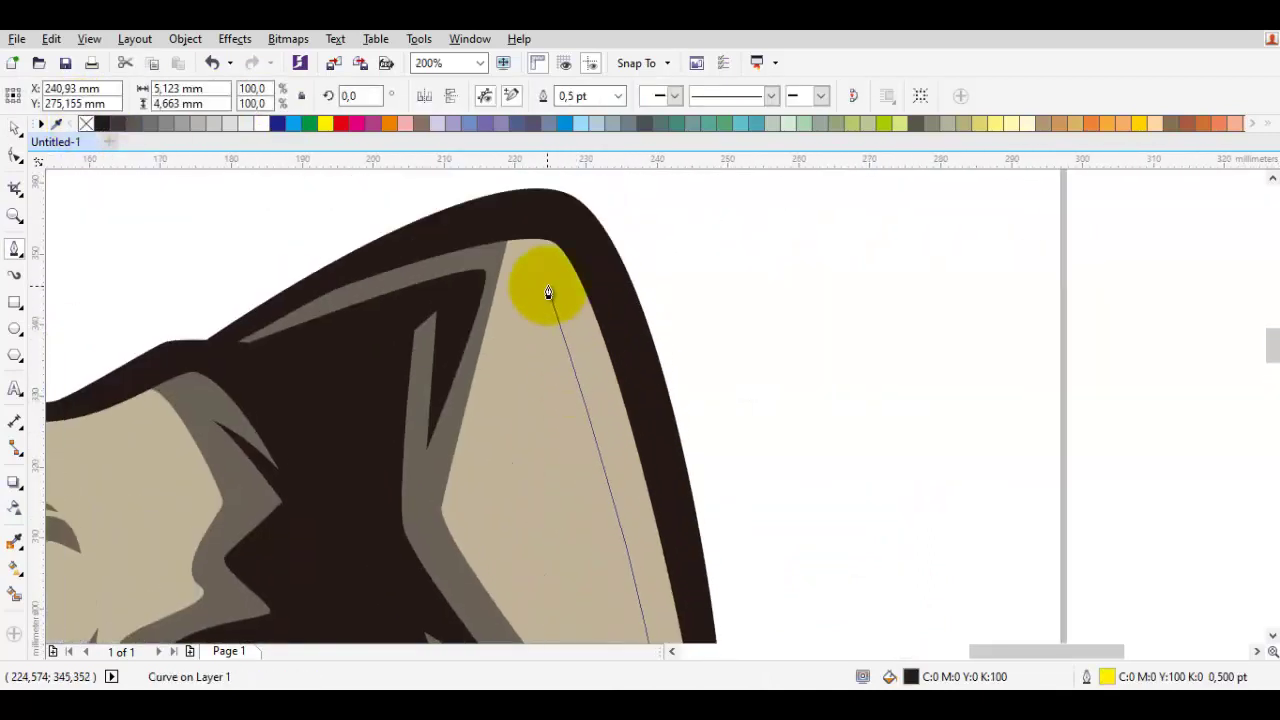
pyautogui.moveTo(555, 229); pyautogui.dragTo(557, 230)
pyautogui.scroll(-3, 634, 320)
pyautogui.click(663, 328)
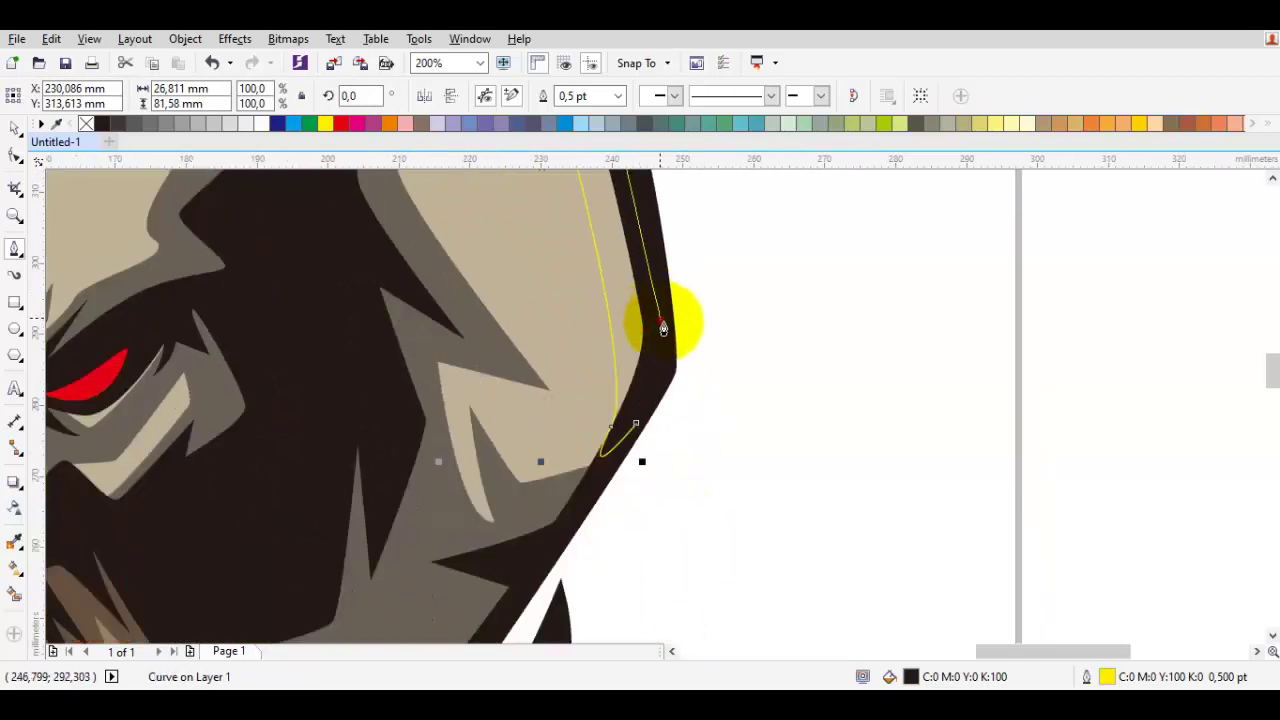
pyautogui.click(647, 420)
# Fill the ear highlight with white and order it behind the black line art
pyautogui.click(266, 123)
pyautogui.rightClick(621, 214)
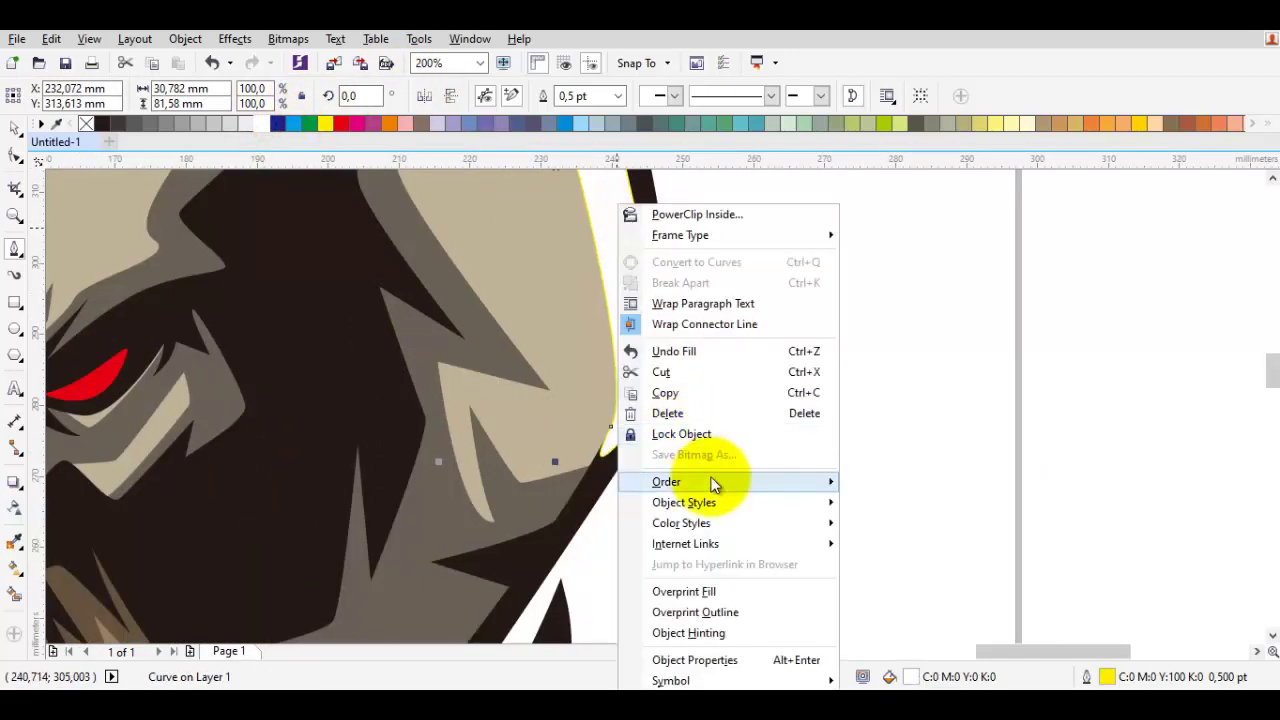
pyautogui.moveTo(714, 481)
pyautogui.click(925, 619)
pyautogui.click(540, 257)
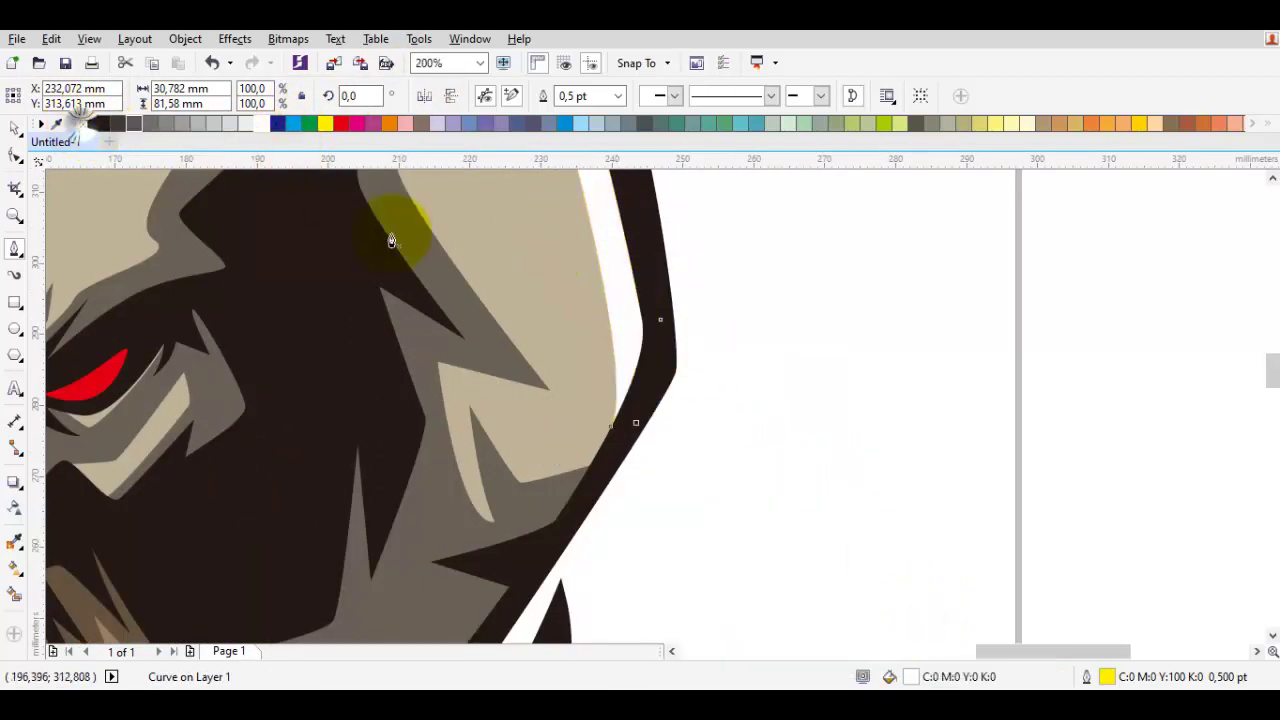
# Select all objects and remove their outlines
pyautogui.scroll(-1, 617, 318)
pyautogui.press('space')
pyautogui.click(806, 335)
pyautogui.hotkey('ctrl', 'a')
pyautogui.rightClick(87, 124)
pyautogui.scroll(-1, 645, 345)
pyautogui.click(729, 367)
# Draw a highlight curve with the Pen from the black line art above the forehead down into the beige area
pyautogui.scroll(1, 462, 300)
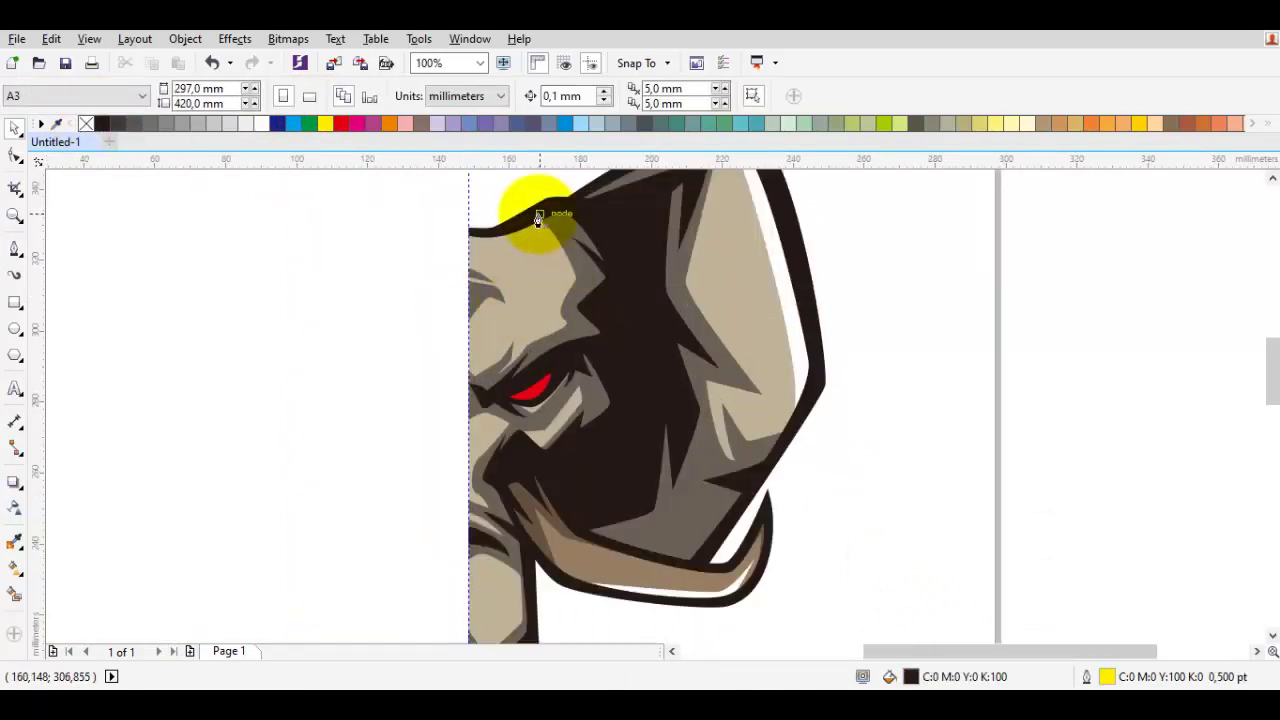
pyautogui.scroll(2, 538, 218)
pyautogui.press('space')
pyautogui.click(530, 325)
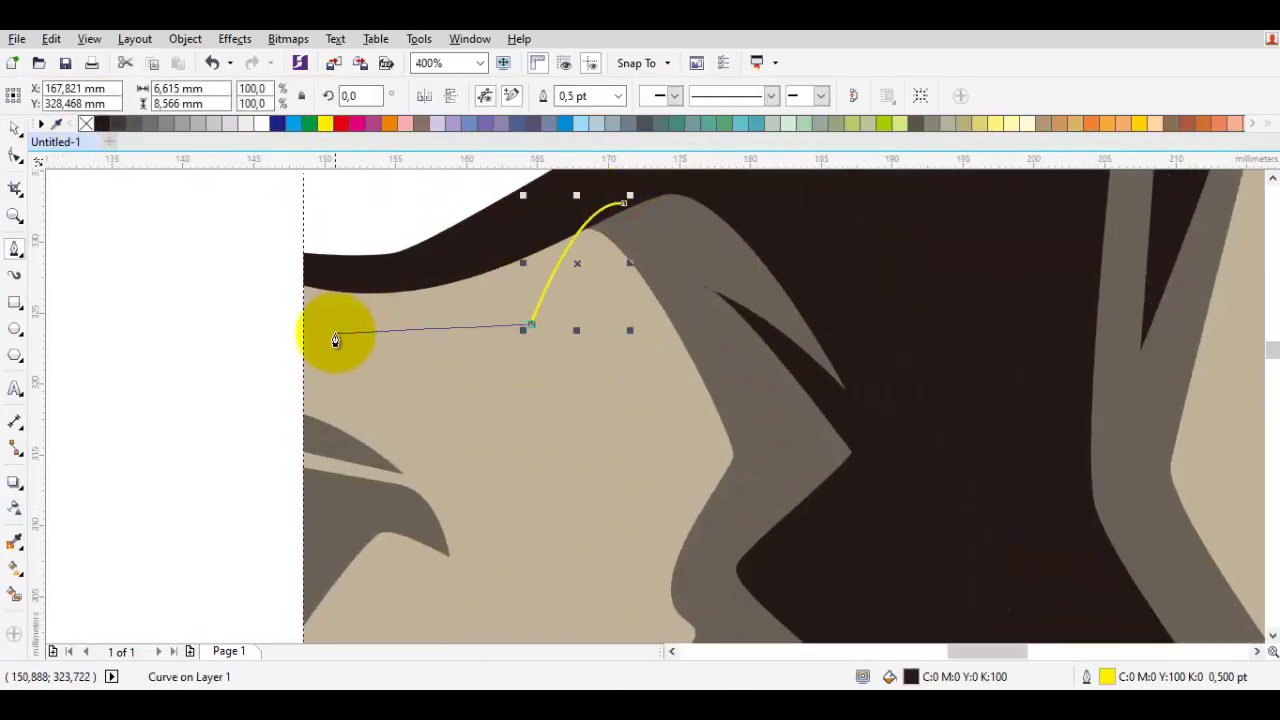
# Draw a closed highlight shape along the forehead's upper edge, about 22.6 mm wide and 10.6 mm high, against the vertical guideline
pyautogui.click(305, 365)
pyautogui.hotkey('ctrl', 'z')
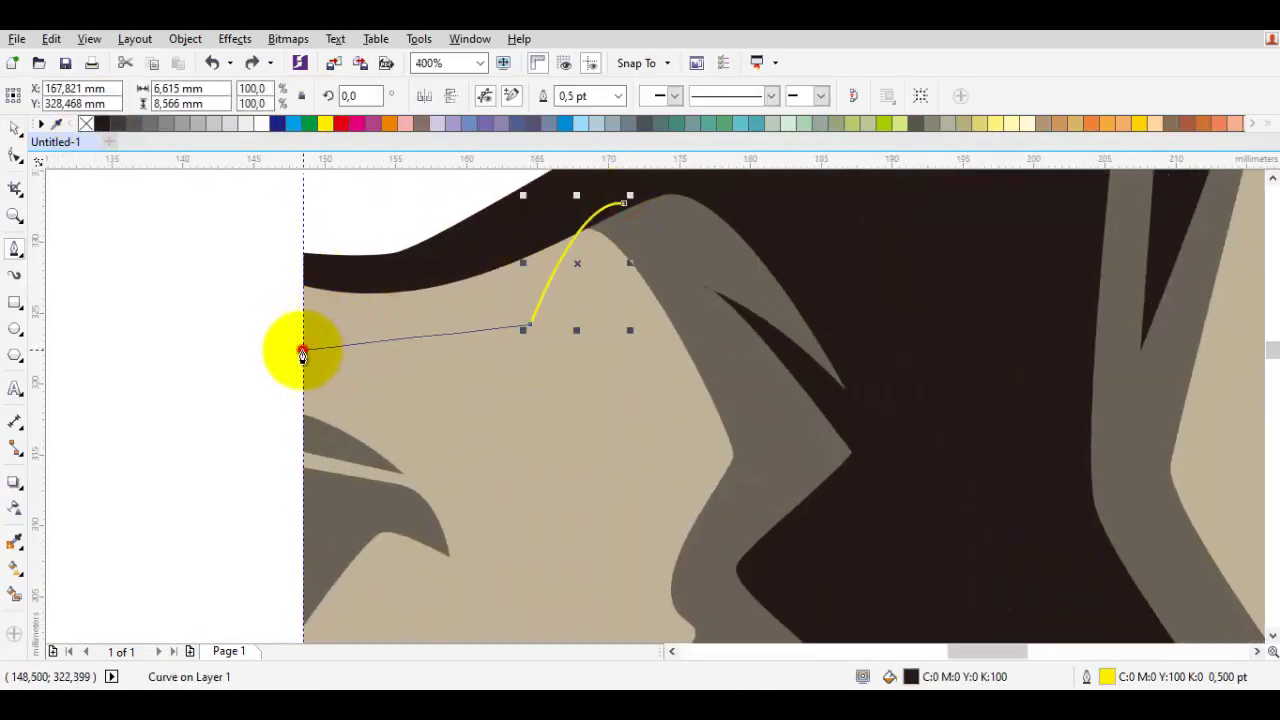
pyautogui.click(302, 352)
pyautogui.moveTo(625, 204); pyautogui.dragTo(565, 180)
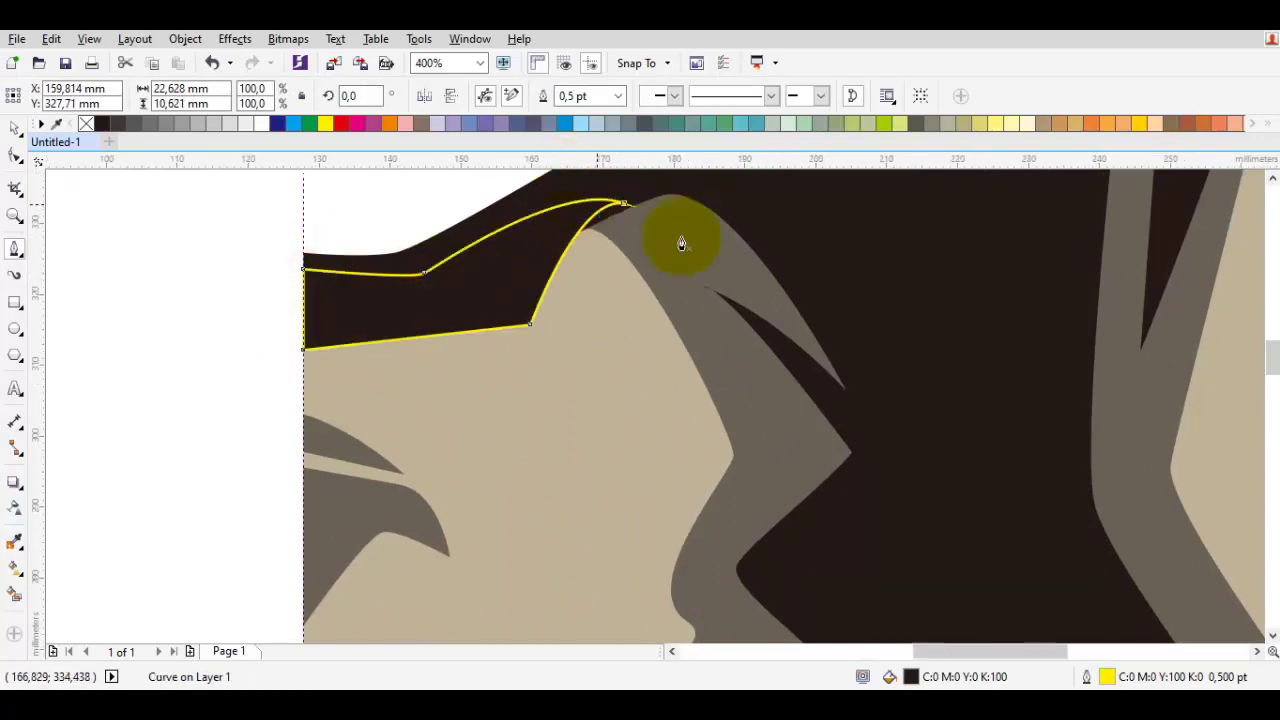
# Weld the new forehead shape to the existing white highlight object
pyautogui.scroll(-1, 680, 241)
pyautogui.press('space')
pyautogui.keyDown('shift'); pyautogui.click(1063, 284); pyautogui.keyUp('shift')
pyautogui.click(517, 97)
pyautogui.press('Escape')
# Give the red eye shape an outline 2.0 pt wide
pyautogui.scroll(-2, 604, 274)
pyautogui.scroll(3, 598, 322)
pyautogui.press('space')
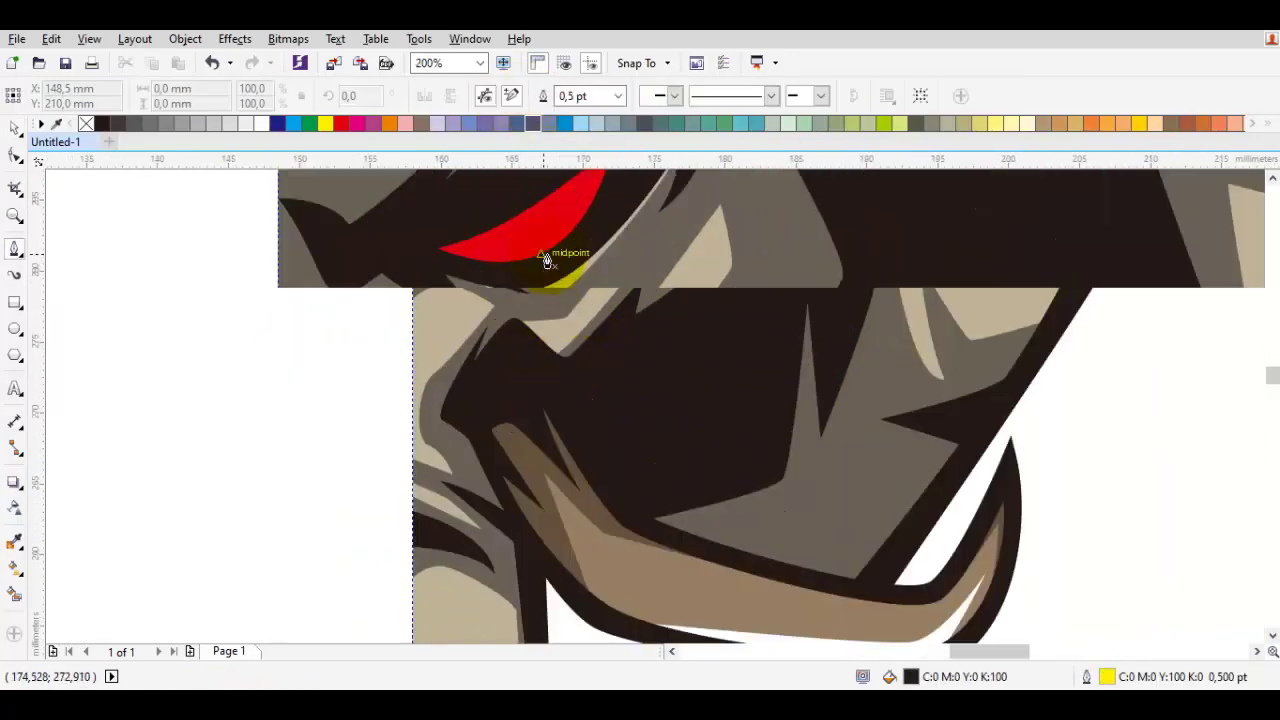
pyautogui.scroll(-2, 566, 318)
pyautogui.scroll(1, 545, 290)
pyautogui.press('space')
pyautogui.click(523, 325)
pyautogui.scroll(1, 524, 328)
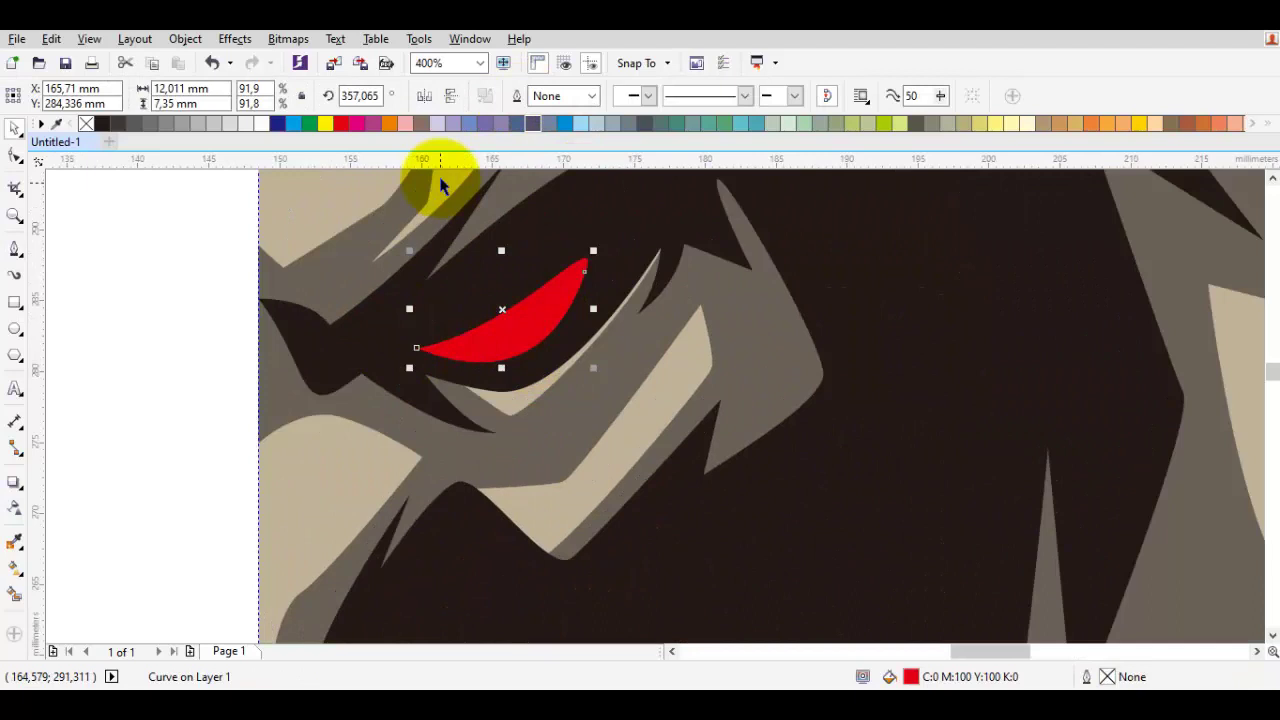
pyautogui.click(593, 96)
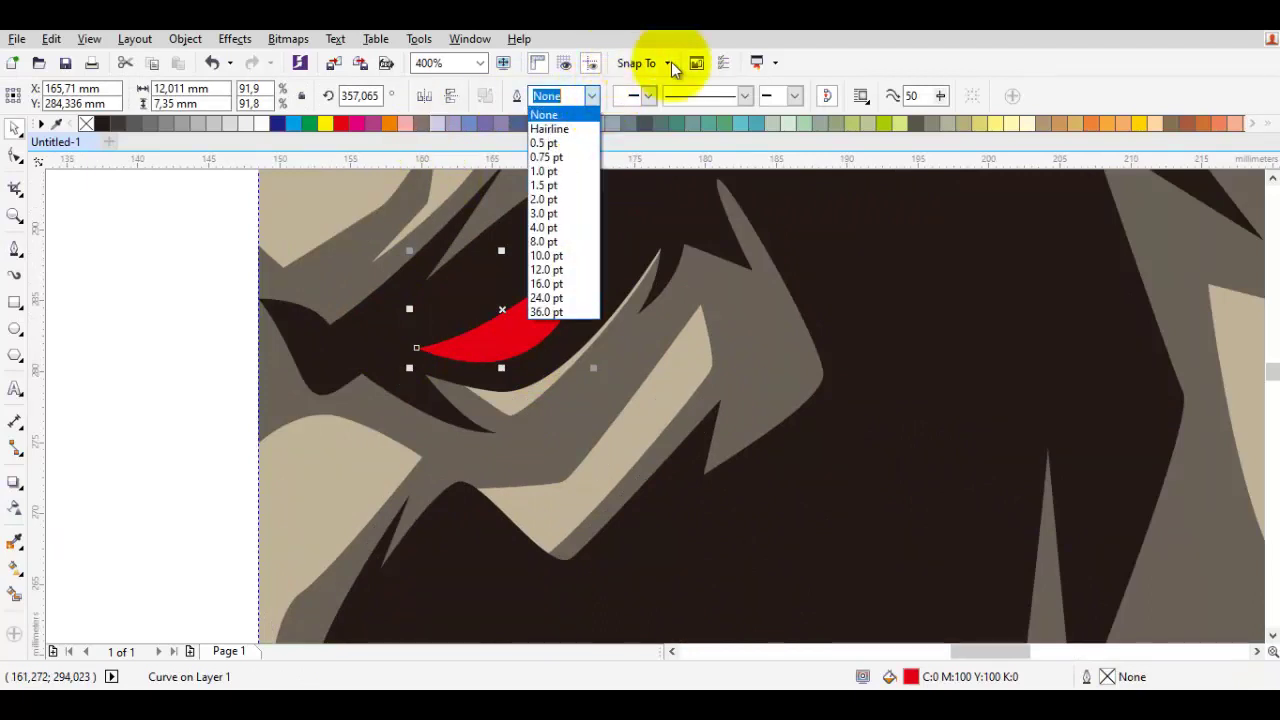
pyautogui.click(555, 185)
pyautogui.scroll(1, 585, 185)
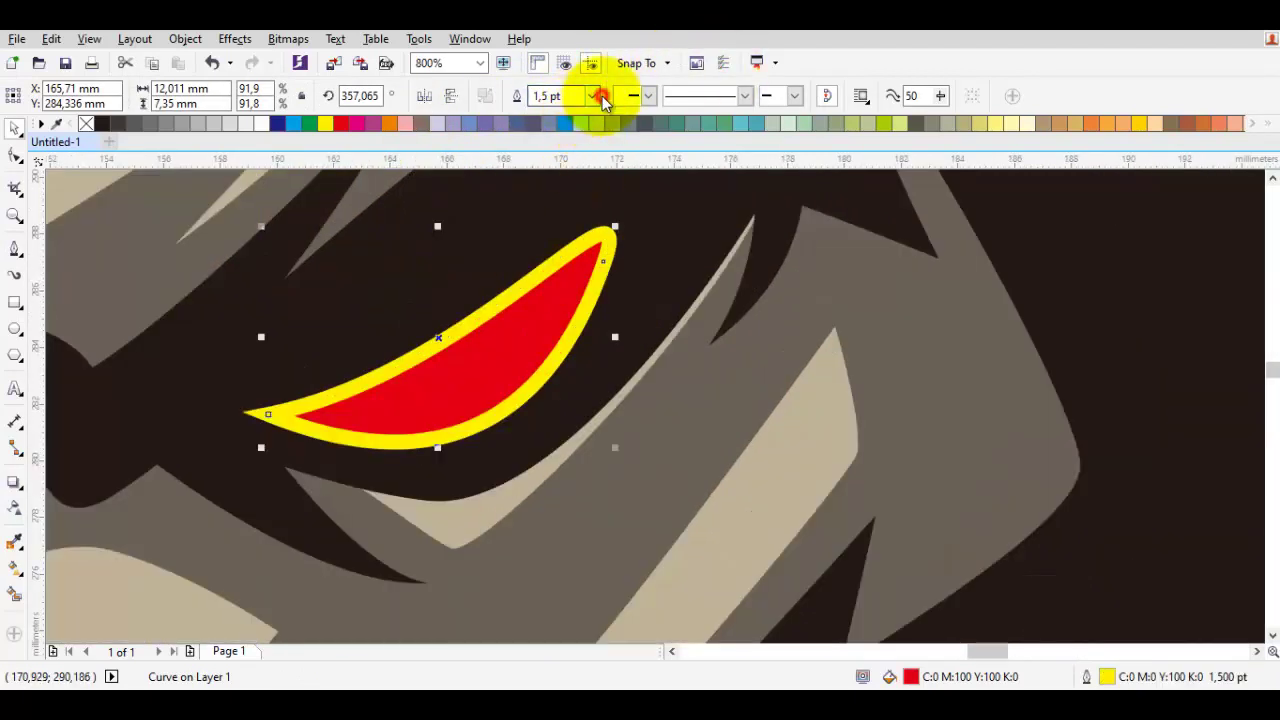
pyautogui.click(603, 96)
pyautogui.click(570, 201)
# Turn the eye's outline into a separate object and fill it with the black sampled from the surrounding face
pyautogui.press('i')
pyautogui.click(640, 273)
pyautogui.click(603, 260)
pyautogui.press('space')
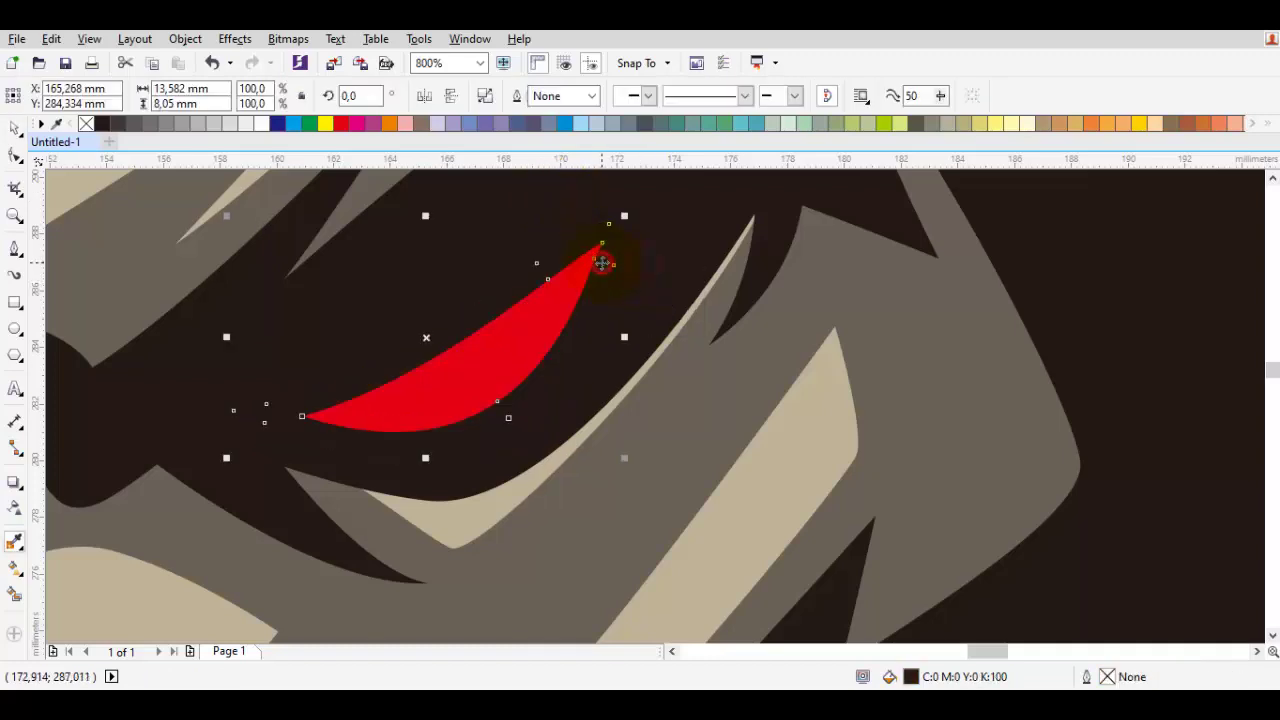
pyautogui.scroll(-3, 594, 283)
pyautogui.press('Escape')
# Draw a closed curve over the upper part of the red eye, about 11.7 mm wide and 8.4 mm high
pyautogui.scroll(3, 576, 296)
pyautogui.press('p')
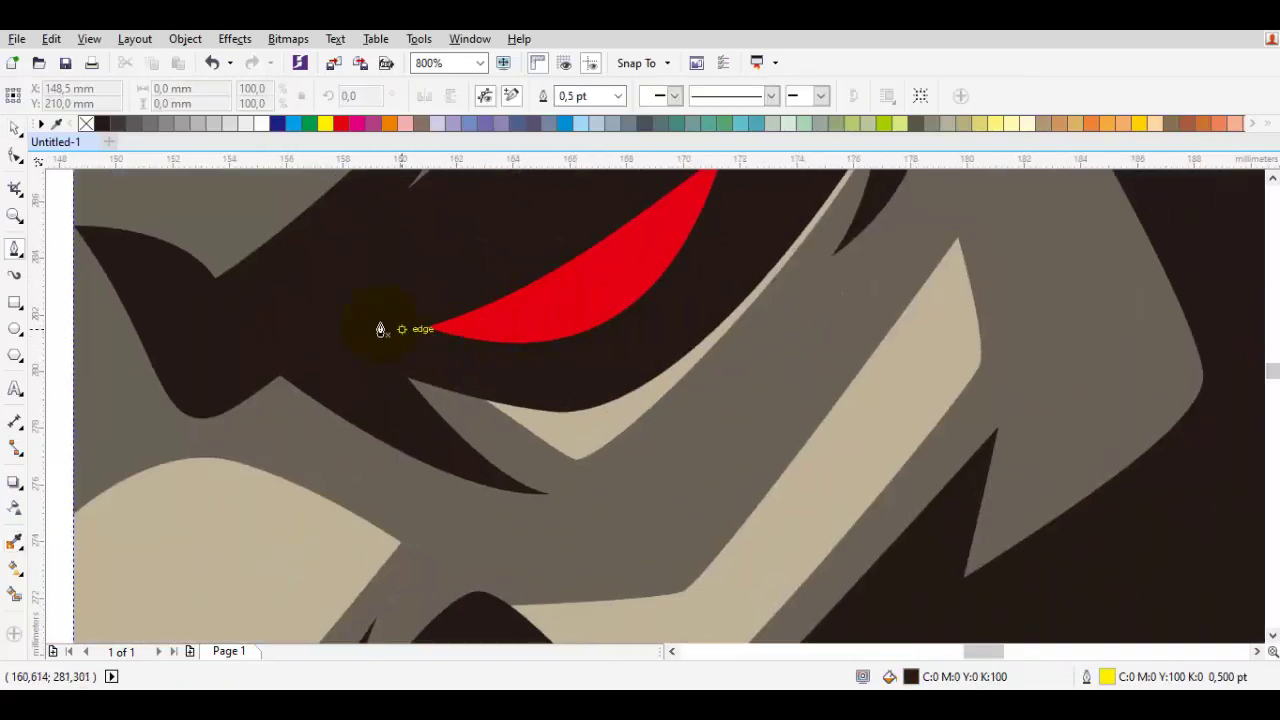
pyautogui.scroll(1, 384, 329)
pyautogui.scroll(-1, 670, 344)
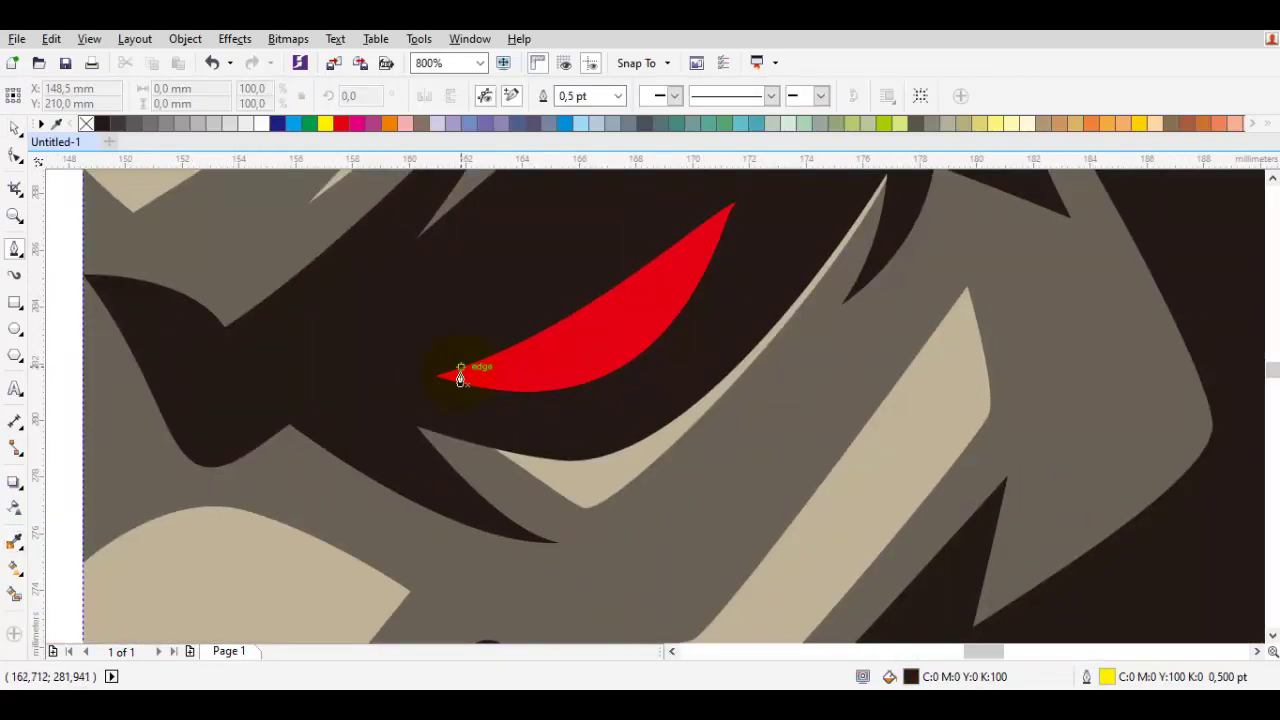
pyautogui.moveTo(542, 419); pyautogui.dragTo(543, 411)
pyautogui.click(381, 469)
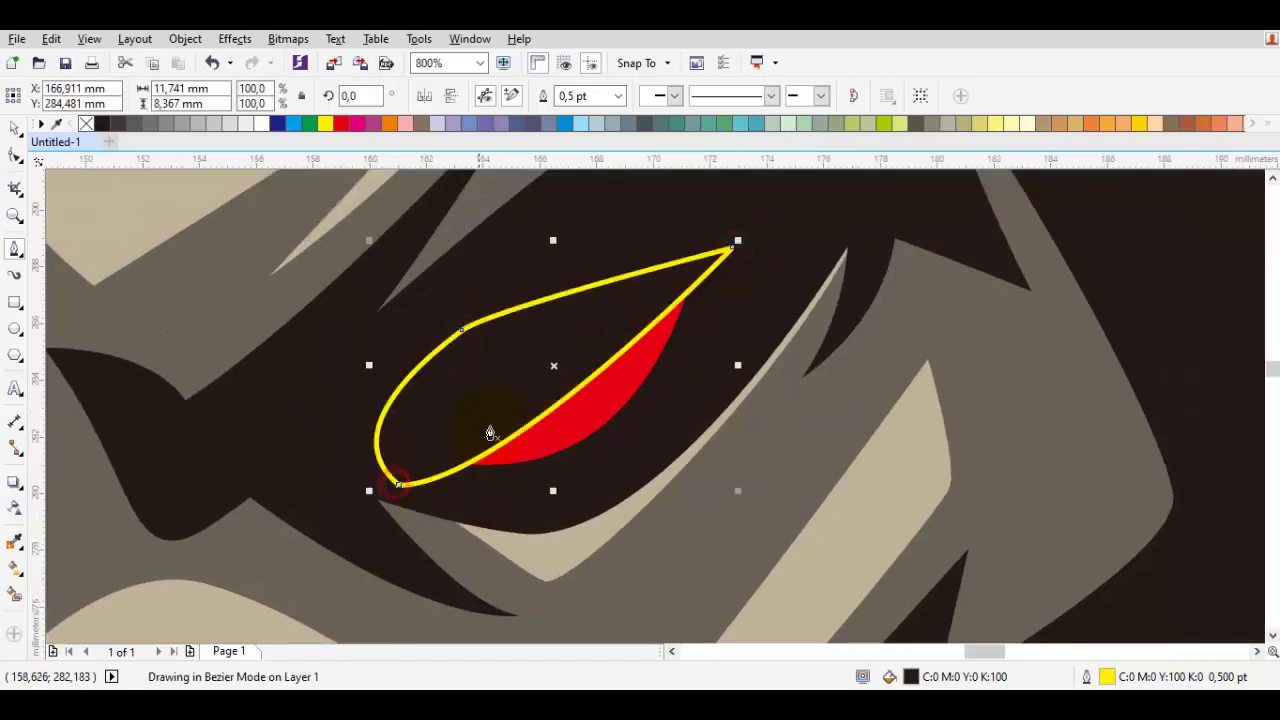
# Intersect the curve with the red eye, discard the drawn curve and fill the overlapping piece dark red
pyautogui.press('space')
pyautogui.click(576, 92)
pyautogui.click(514, 334)
pyautogui.press('Delete')
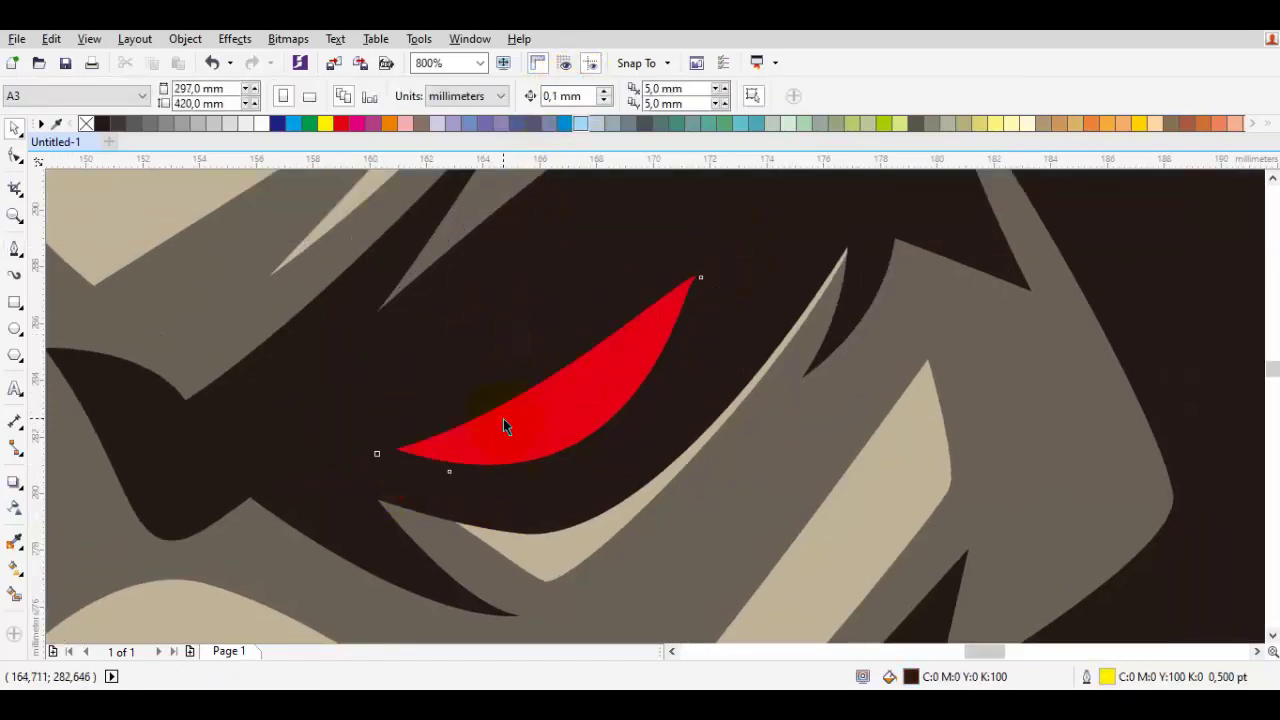
pyautogui.hotkey('shift', 'F11')
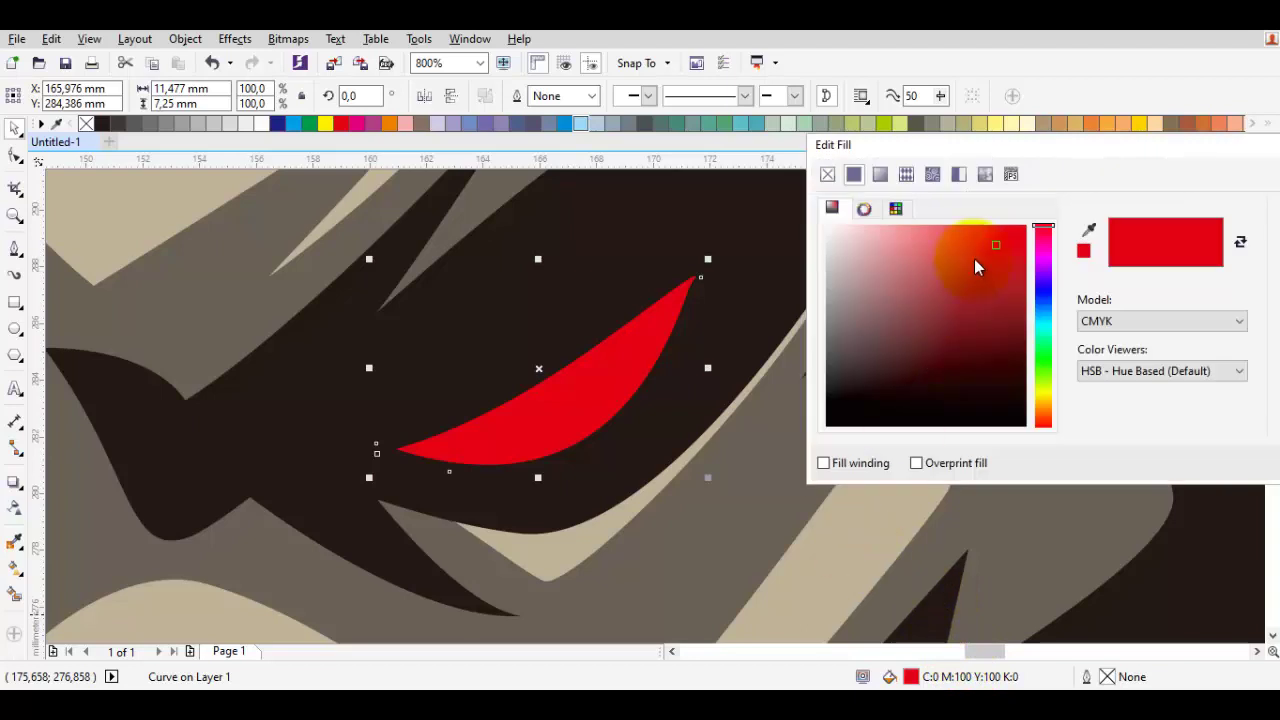
pyautogui.moveTo(996, 284); pyautogui.dragTo(988, 331)
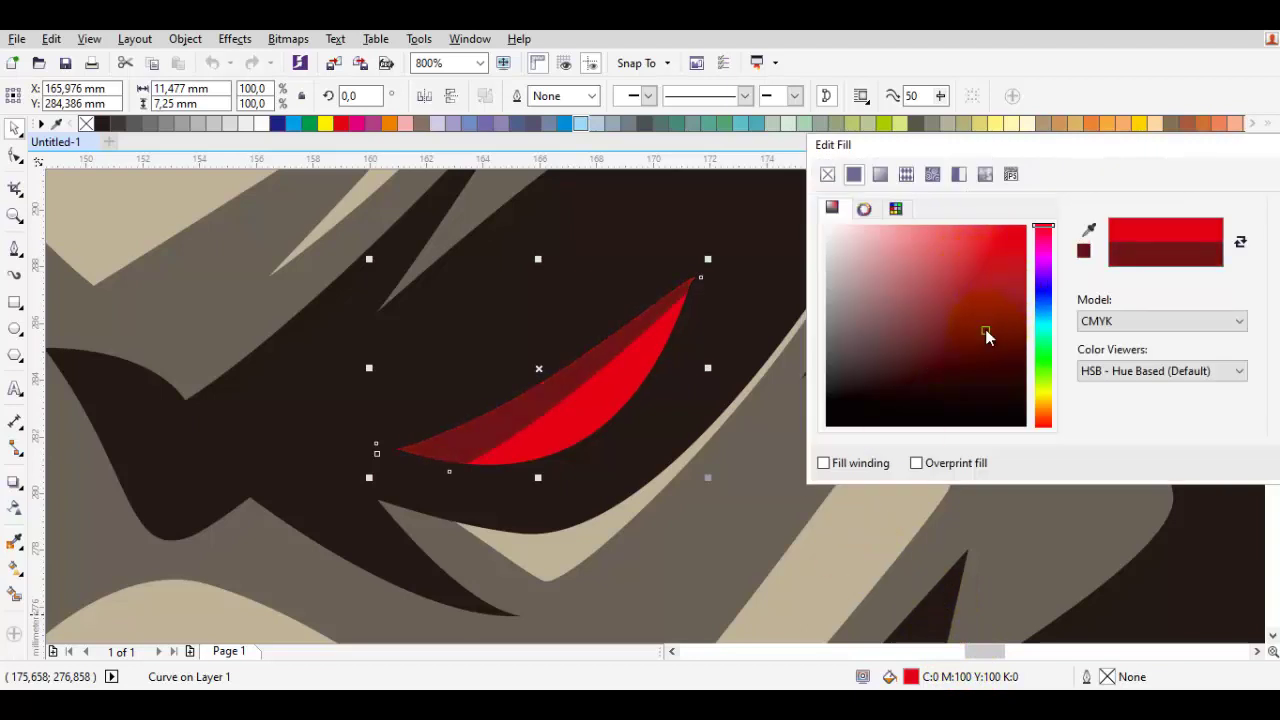
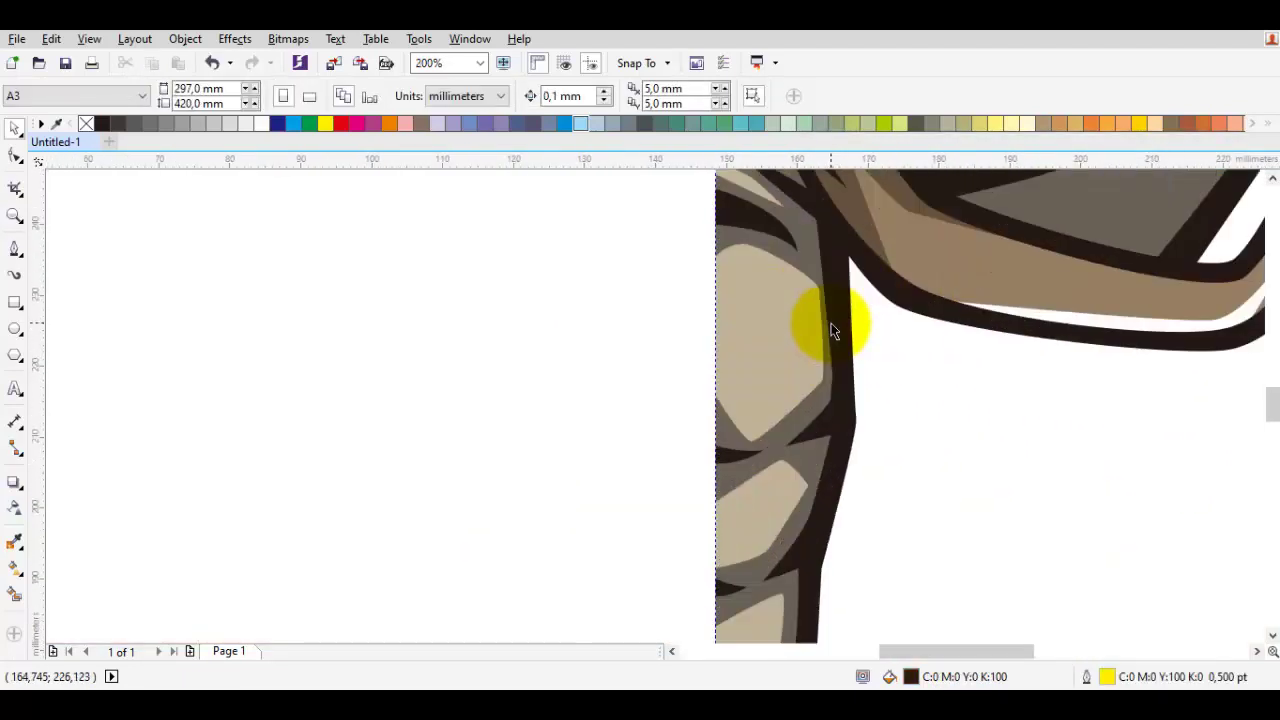
# Move the node at the lower outer corner of the upper trunk segment's beige area slightly downward
pyautogui.scroll(1, 831, 330)
pyautogui.press('F10')
pyautogui.click(831, 450)
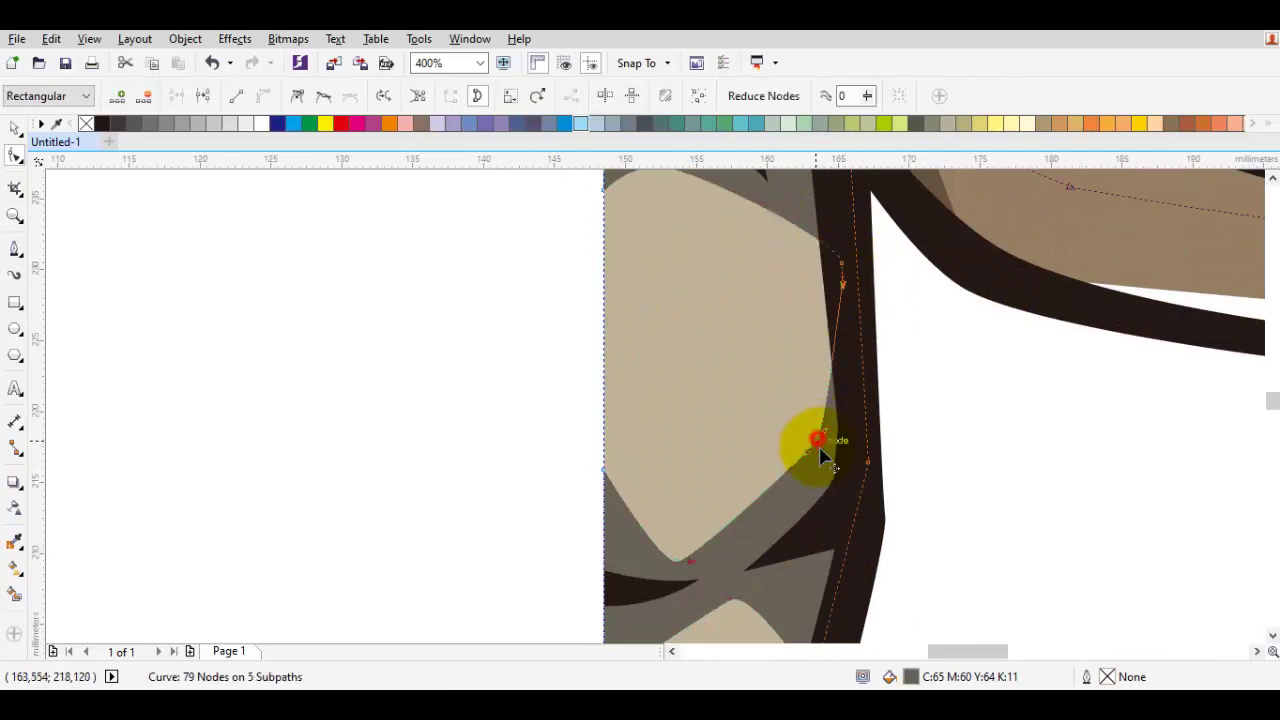
pyautogui.moveTo(819, 447); pyautogui.dragTo(822, 460)
pyautogui.press('space')
pyautogui.press('Escape')
# Draw a closed curved highlight on the outer side of the upper trunk segment, about 11.9 mm wide and 16.7 mm high
pyautogui.moveTo(705, 453); pyautogui.dragTo(776, 498)
pyautogui.press('p')
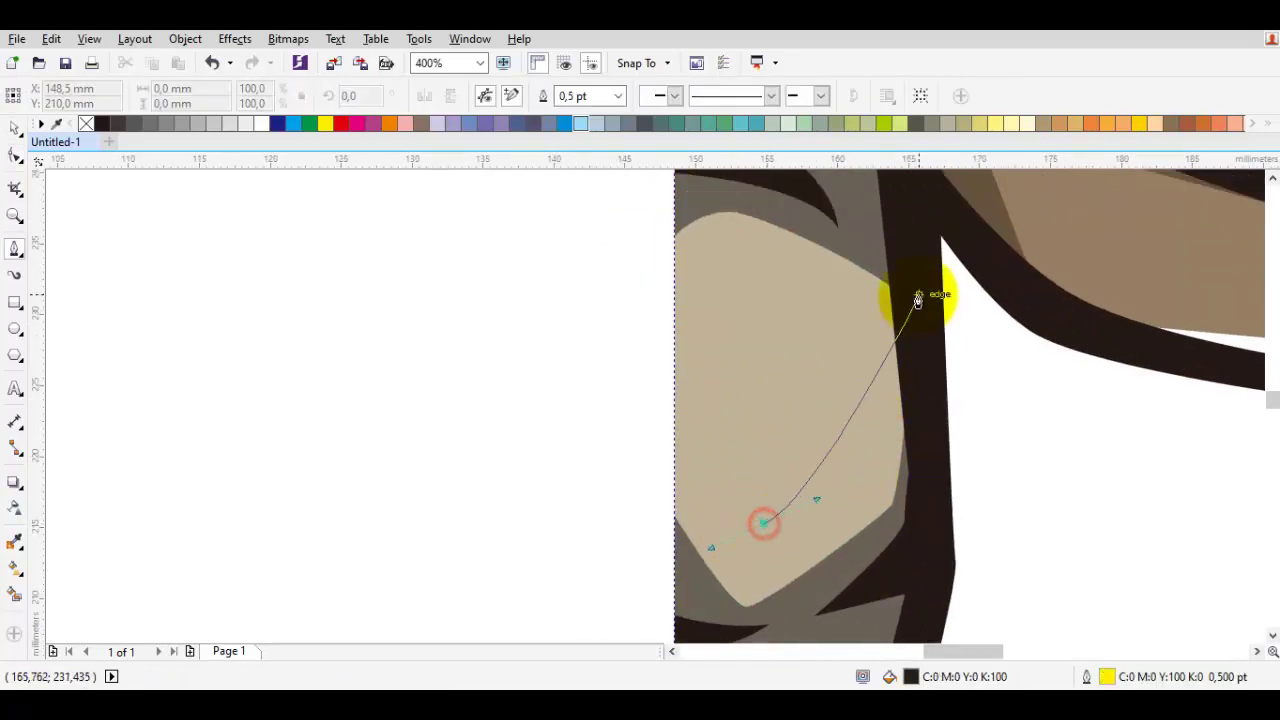
pyautogui.click(910, 289)
pyautogui.click(931, 358)
pyautogui.moveTo(910, 481); pyautogui.dragTo(908, 484)
# Weld the outer trunk highlight to the existing white highlight object and clear the selection
pyautogui.scroll(-2, 899, 630)
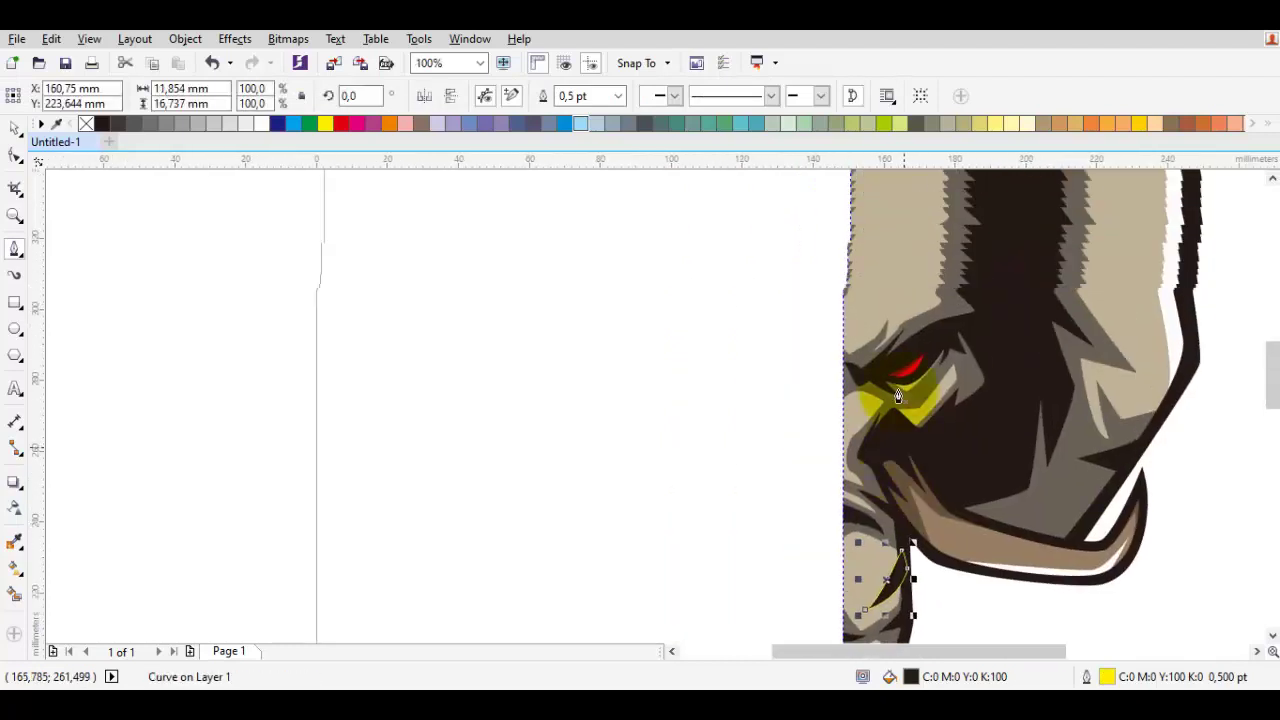
pyautogui.press('space')
pyautogui.keyDown('shift'); pyautogui.click(893, 216); pyautogui.keyUp('shift')
pyautogui.click(516, 96)
pyautogui.click(593, 186)
# Draw a closed highlight shape along the vertical guideline inside the beige area of the upper trunk segment
pyautogui.press('p')
pyautogui.scroll(6, 897, 423)
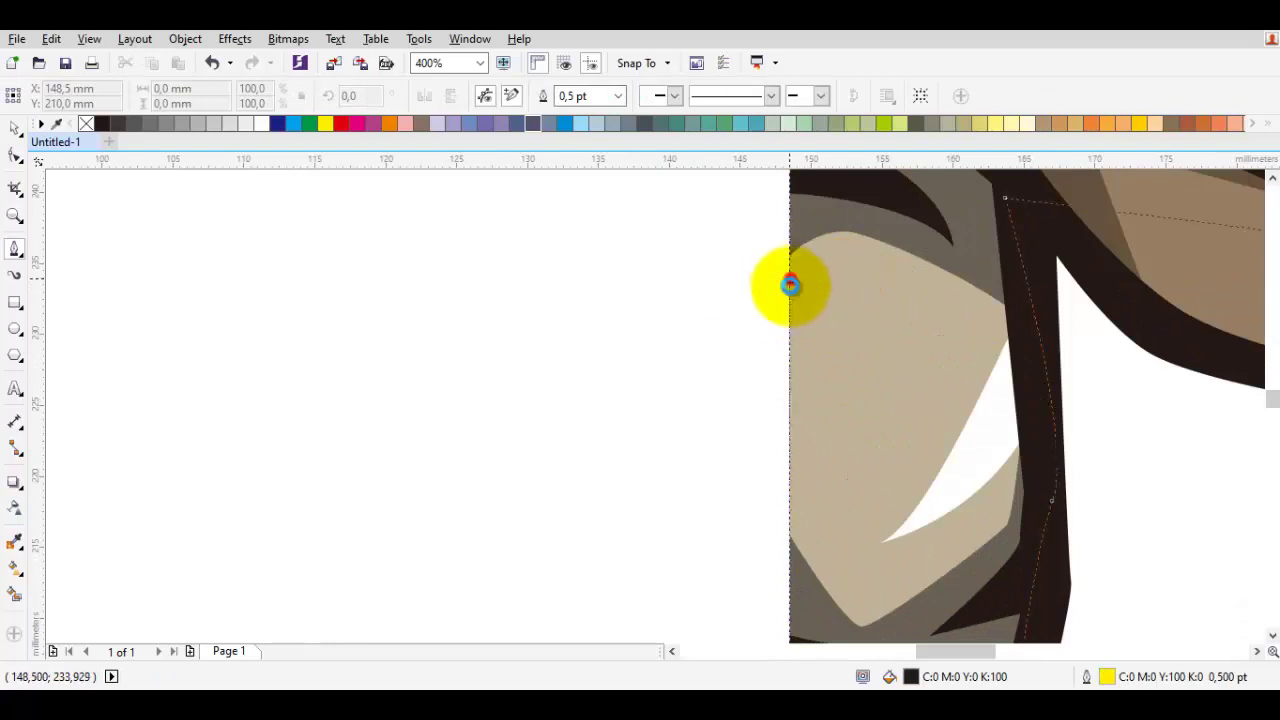
pyautogui.click(790, 285)
pyautogui.click(802, 505)
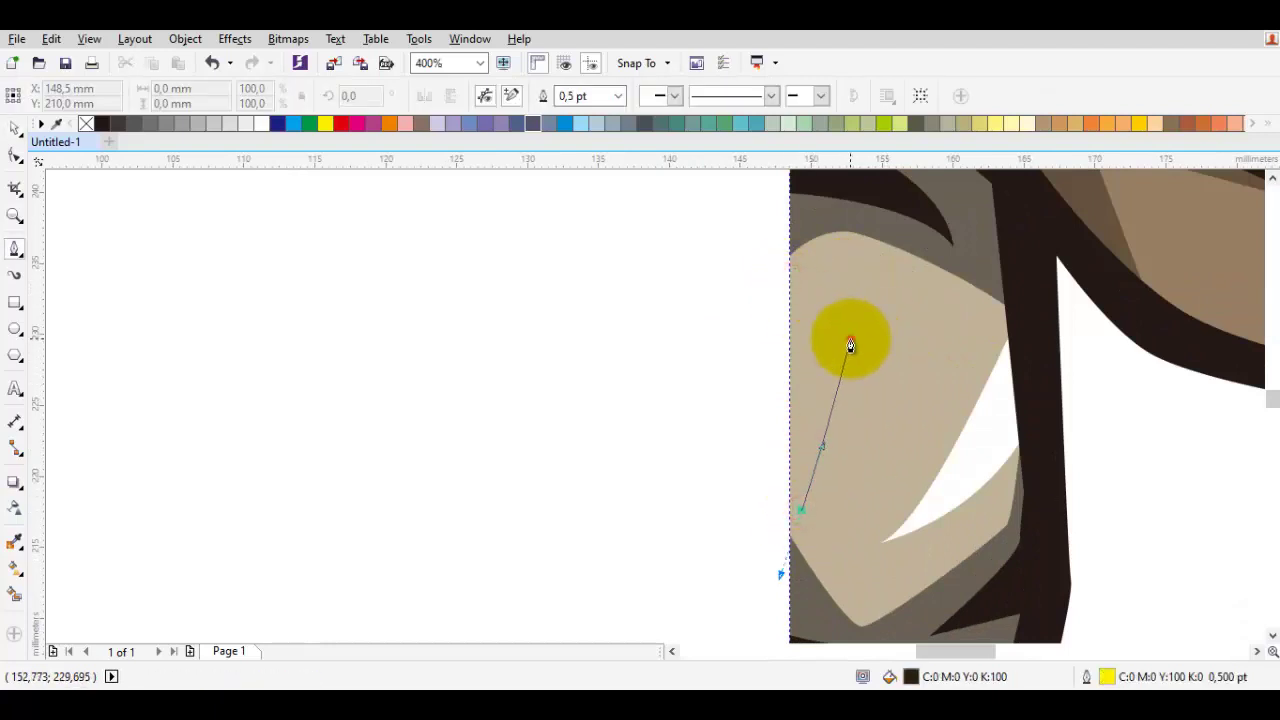
pyautogui.click(849, 340)
pyautogui.click(789, 275)
pyautogui.click(800, 510)
# Weld the shape along the guideline to the white highlight object on the trunk
pyautogui.press('space')
pyautogui.keyDown('shift'); pyautogui.click(966, 491); pyautogui.keyUp('shift')
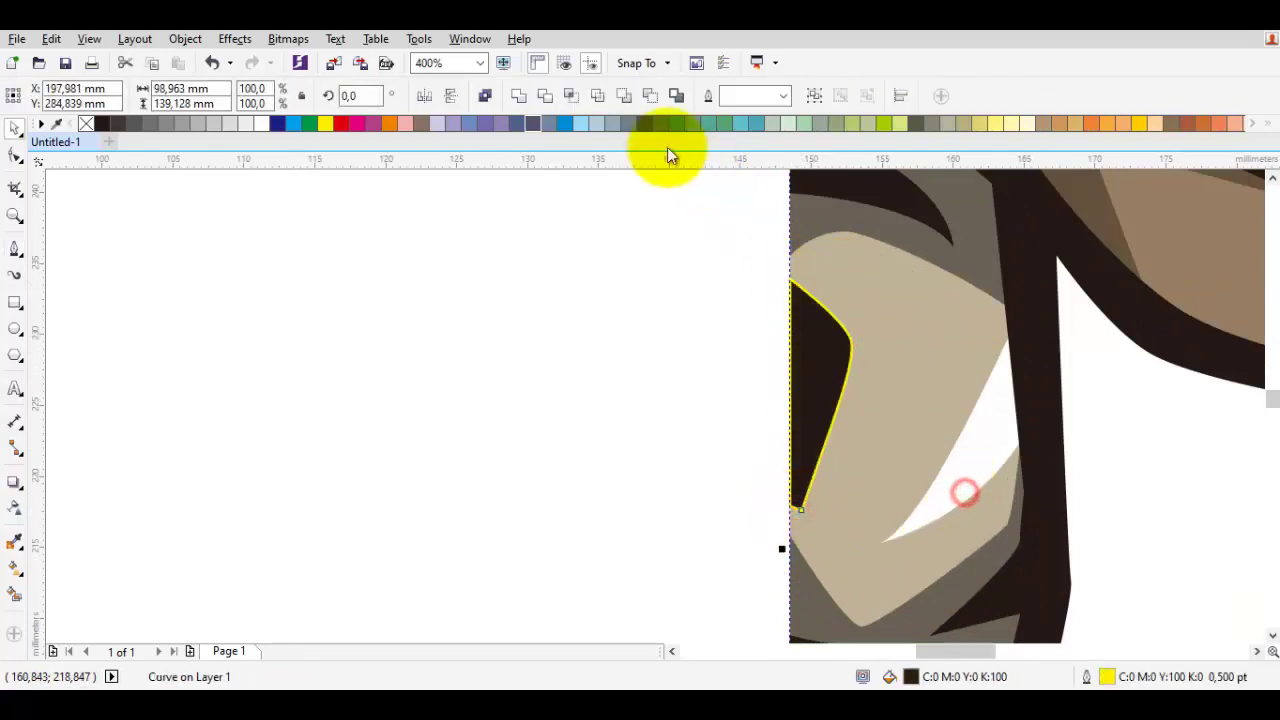
pyautogui.click(523, 95)
pyautogui.moveTo(529, 163); pyautogui.dragTo(532, 171)
# Draw a pointed highlight about 5.9 mm wide and 8.7 mm high on the middle trunk segment and pull its tip inward and down
pyautogui.scroll(-2, 674, 255)
pyautogui.scroll(3, 709, 401)
pyautogui.press('space')
pyautogui.moveTo(722, 400); pyautogui.dragTo(697, 460)
pyautogui.moveTo(831, 235); pyautogui.dragTo(811, 283)
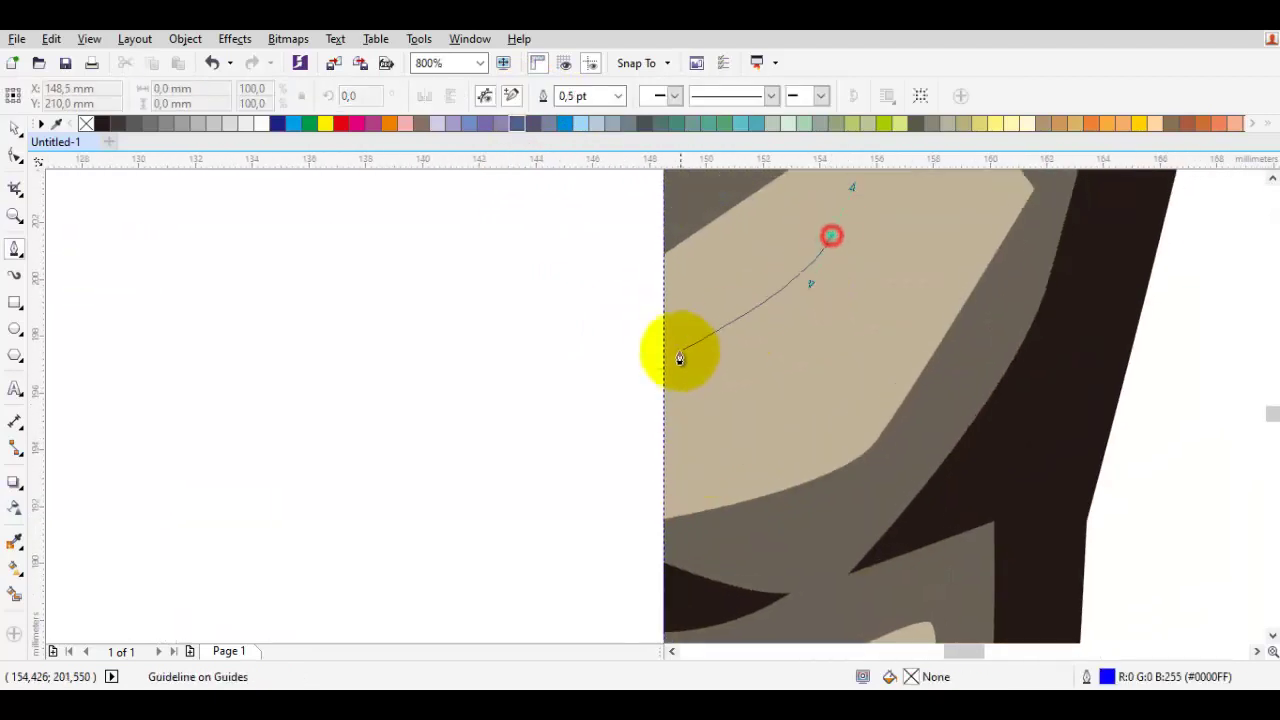
pyautogui.click(664, 355)
pyautogui.moveTo(663, 480); pyautogui.dragTo(794, 351)
pyautogui.moveTo(831, 236); pyautogui.dragTo(831, 357)
pyautogui.press('F10')
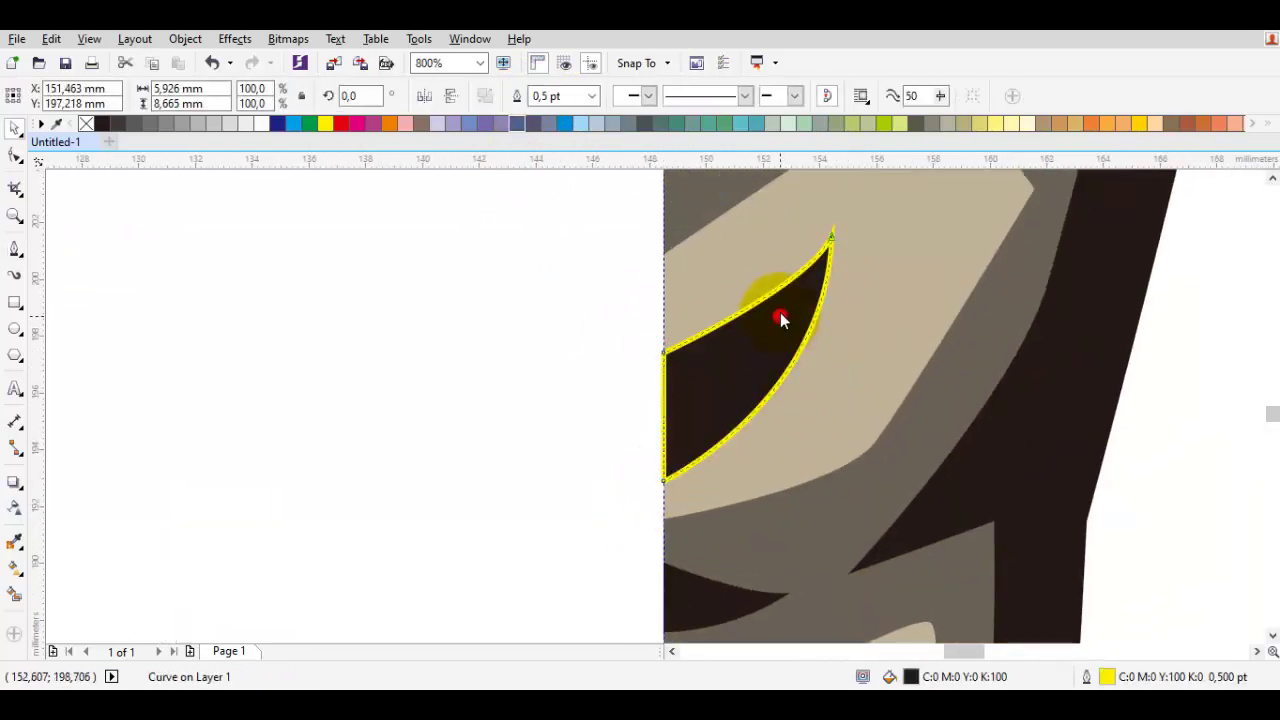
pyautogui.moveTo(831, 237); pyautogui.dragTo(801, 262)
# Weld the middle trunk highlight to the white highlight object and remove the stray horizontal guideline
pyautogui.scroll(-3, 793, 400)
pyautogui.press('space')
pyautogui.keyDown('shift'); pyautogui.click(764, 307); pyautogui.keyUp('shift')
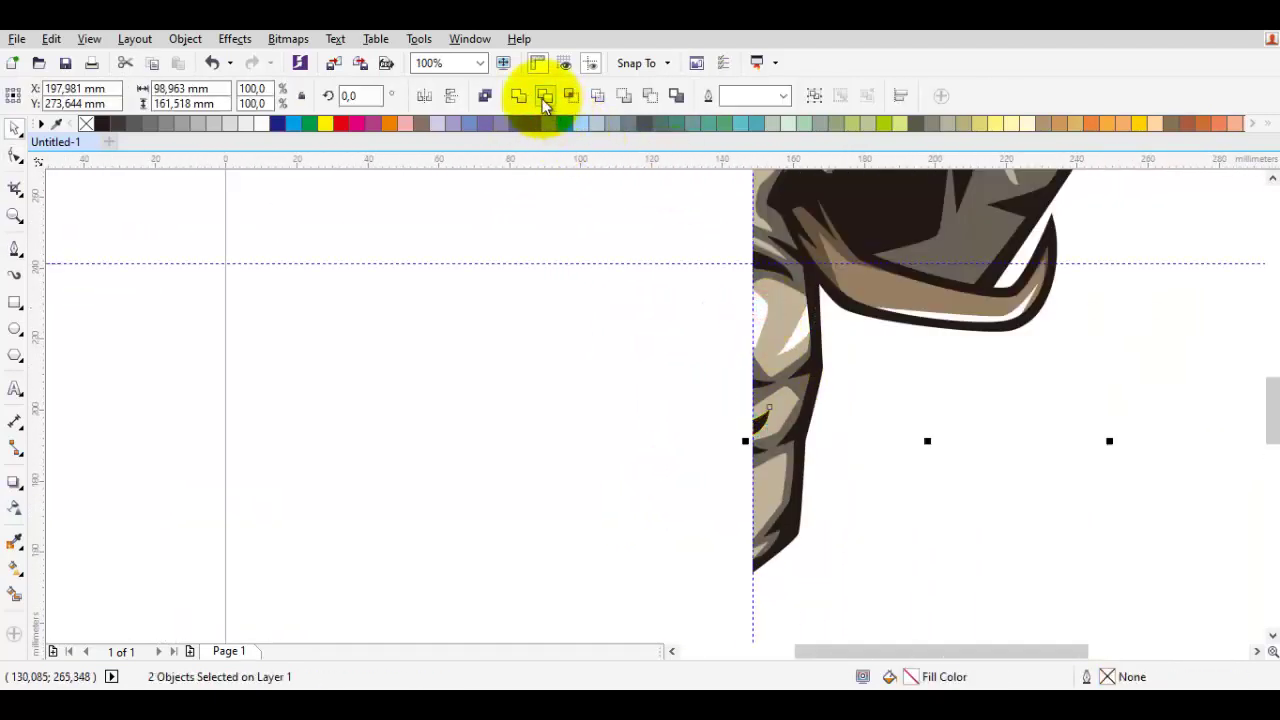
pyautogui.click(521, 95)
pyautogui.click(522, 191)
pyautogui.click(622, 264)
pyautogui.click(686, 402)
# Draw a closed highlight shape against the vertical guideline on the lowest long trunk segment, about 4.5 mm wide and 16.9 mm high
pyautogui.scroll(2, 763, 545)
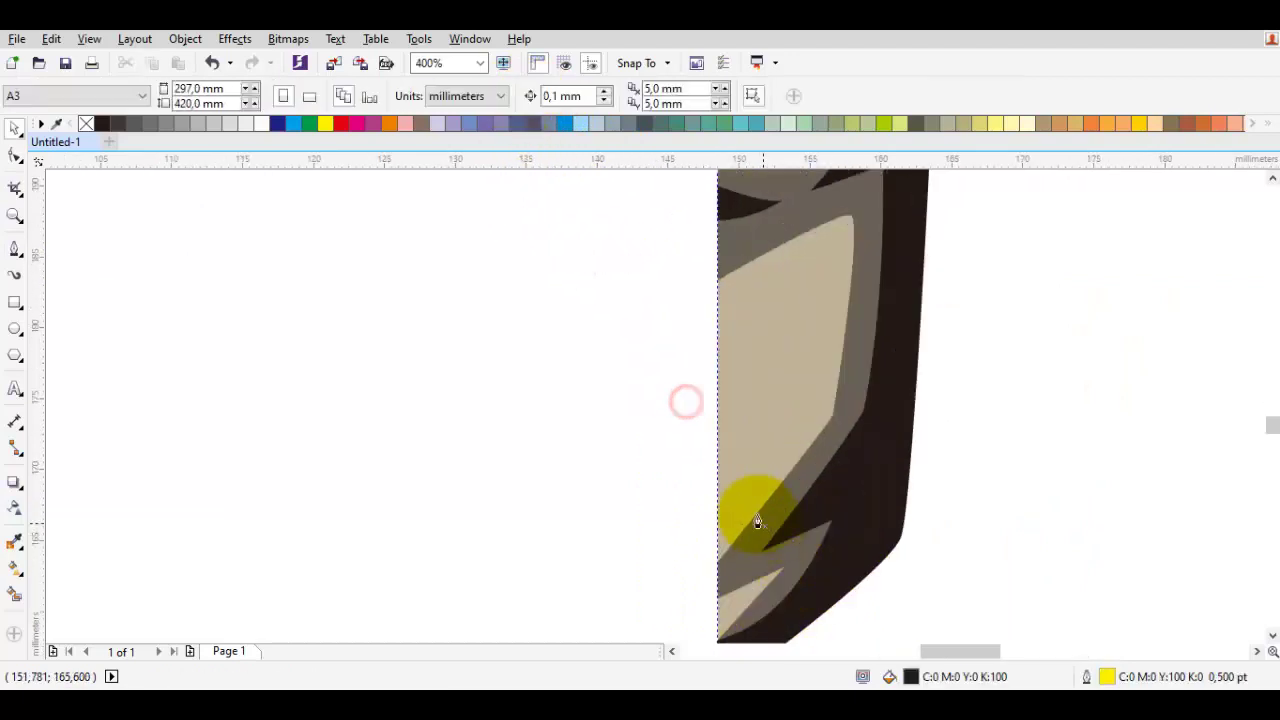
pyautogui.press('space')
pyautogui.click(779, 289)
pyautogui.click(782, 407)
pyautogui.click(717, 527)
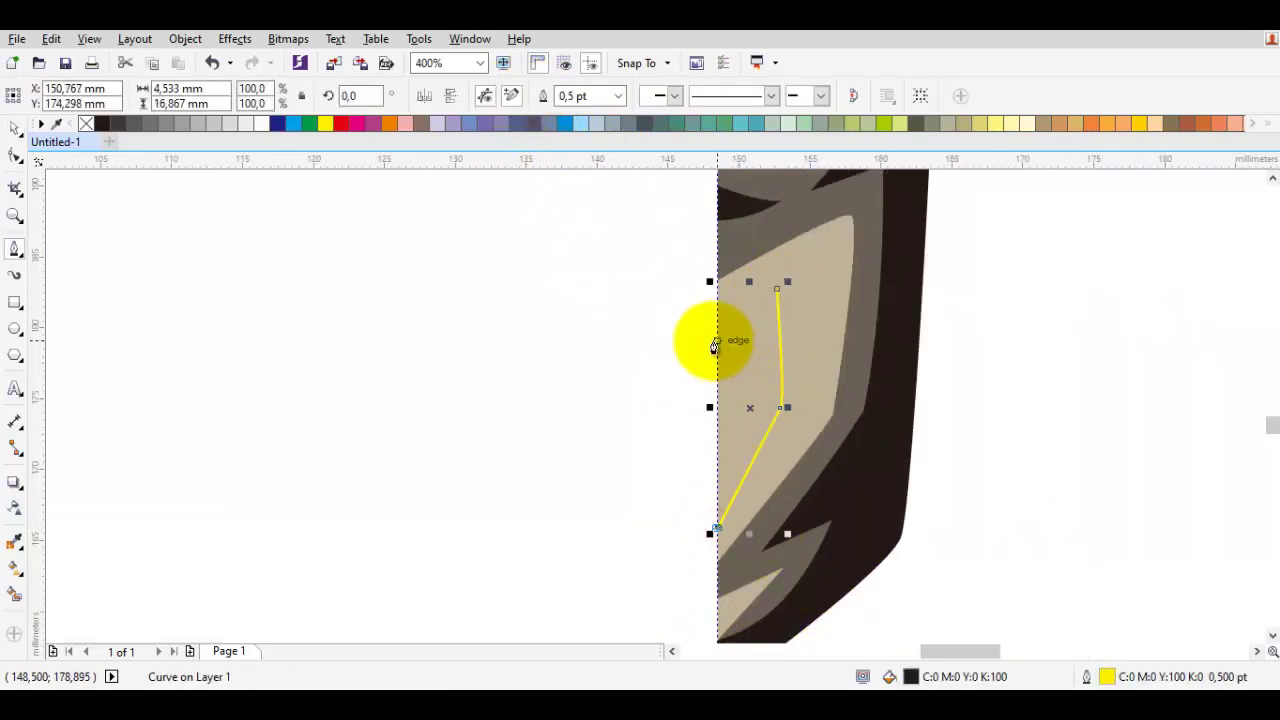
pyautogui.click(716, 340)
pyautogui.click(777, 289)
# Weld the lower trunk highlight to the white highlight object and clear the selection
pyautogui.scroll(-1, 762, 398)
pyautogui.press('space')
pyautogui.keyDown('shift'); pyautogui.click(743, 368); pyautogui.keyUp('shift')
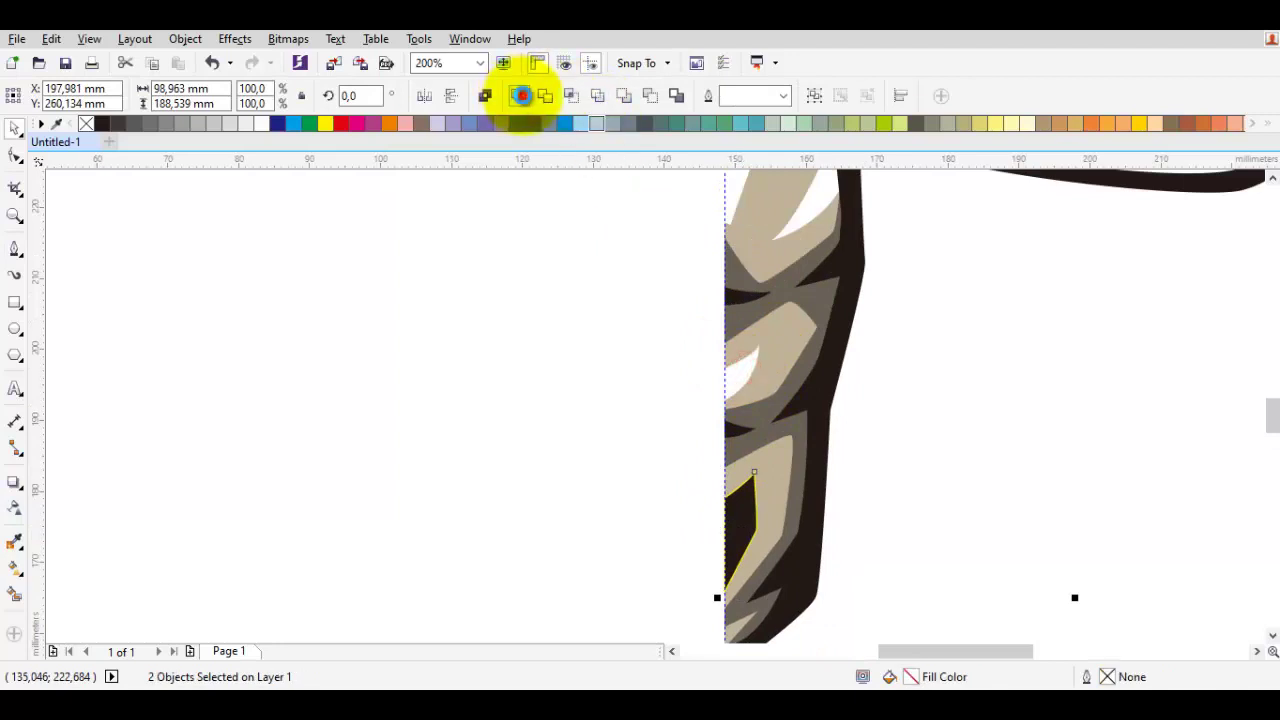
pyautogui.click(523, 95)
pyautogui.click(546, 299)
# Extend the white highlight under the tusk by moving its inner end node up and toward the trunk
pyautogui.scroll(-1, 815, 495)
pyautogui.scroll(-1, 778, 535)
pyautogui.scroll(2, 803, 468)
pyautogui.doubleClick(806, 469)
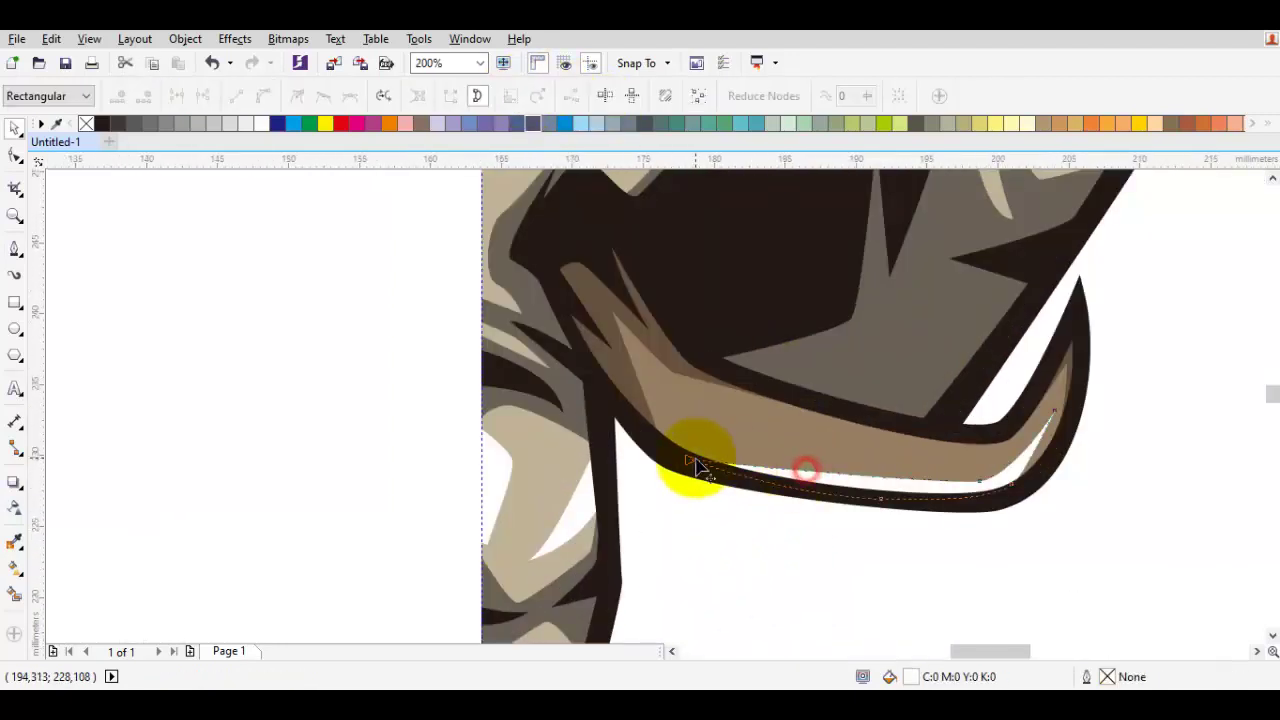
pyautogui.scroll(1, 698, 464)
pyautogui.moveTo(687, 462); pyautogui.dragTo(650, 430)
pyautogui.press('space')
# Mirror a copy of the half elephant head across the vertical guideline to complete the face
pyautogui.scroll(-3, 857, 443)
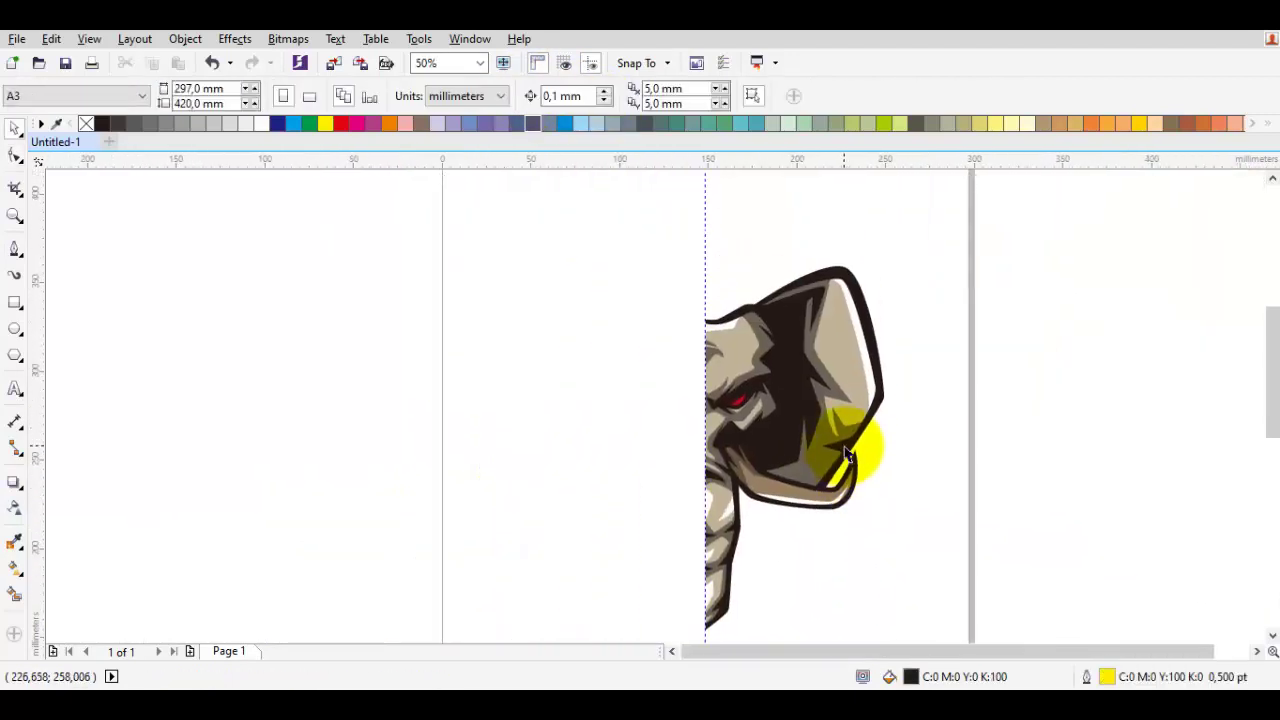
pyautogui.scroll(-1, 729, 402)
pyautogui.scroll(3, 745, 415)
pyautogui.scroll(-4, 764, 420)
pyautogui.moveTo(837, 494); pyautogui.dragTo(692, 352)
pyautogui.scroll(2, 757, 412)
pyautogui.moveTo(746, 459); pyautogui.dragTo(748, 457)
pyautogui.rightClick(748, 457)
pyautogui.moveTo(829, 460); pyautogui.dragTo(554, 460)
pyautogui.scroll(2, 621, 355)
pyautogui.moveTo(583, 272); pyautogui.dragTo(948, 263)
pyautogui.scroll(-6, 951, 286)
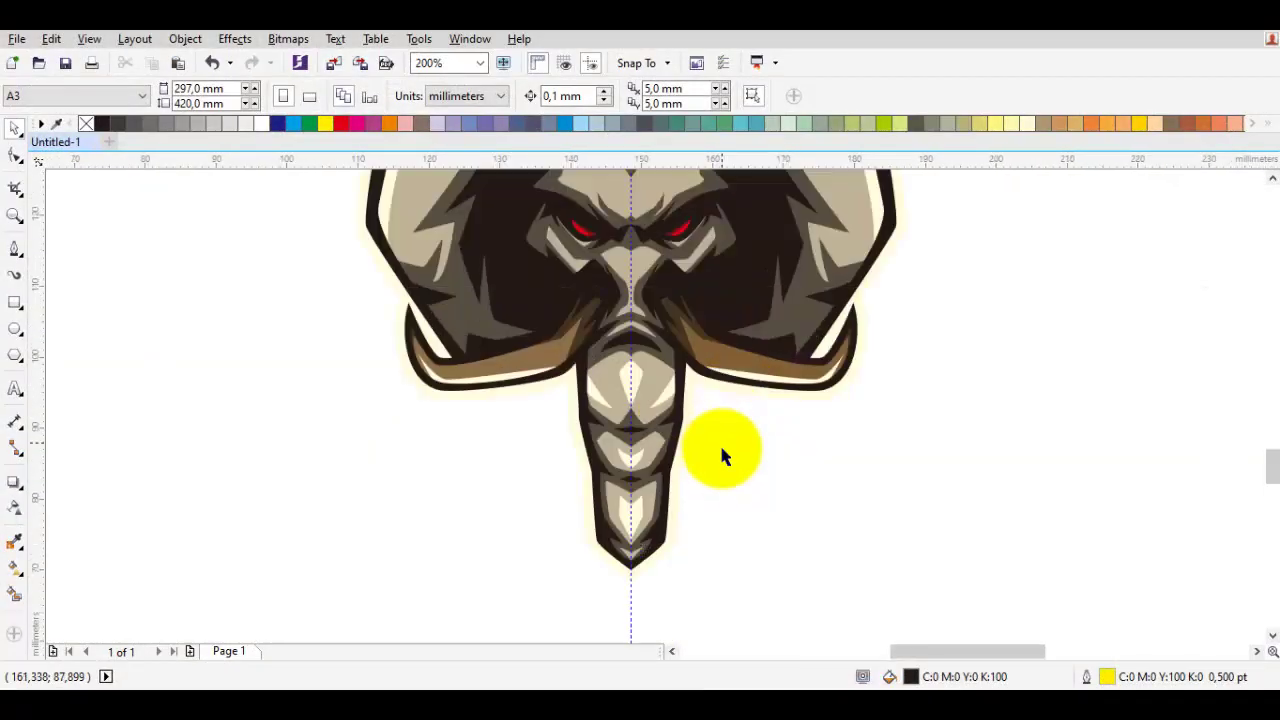
pyautogui.scroll(4, 666, 243)
pyautogui.scroll(-2, 695, 385)
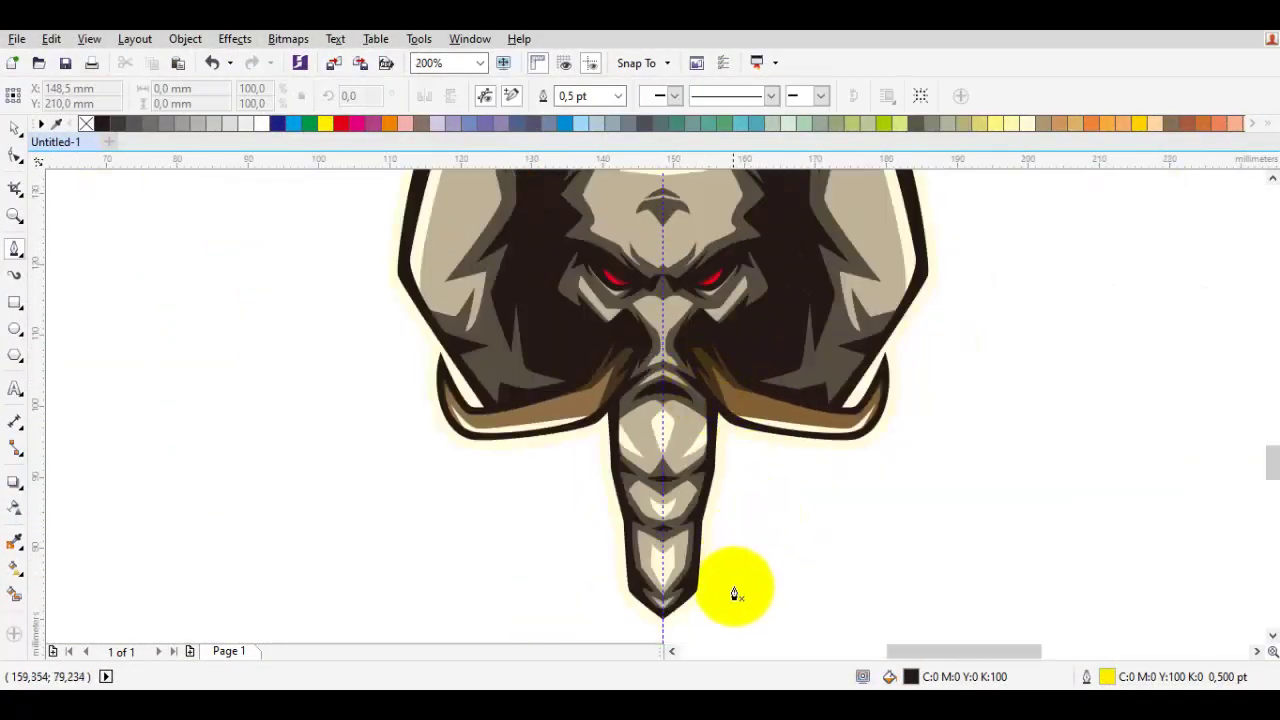
pyautogui.press('space')
pyautogui.scroll(1, 737, 366)
pyautogui.click(729, 358)
pyautogui.rightClick(729, 358)
pyautogui.press('Escape')
# Start a curve beside the trunk, running up through the tusk-trunk corner and along the tusk base to the guideline above the trunk
pyautogui.scroll(2, 789, 474)
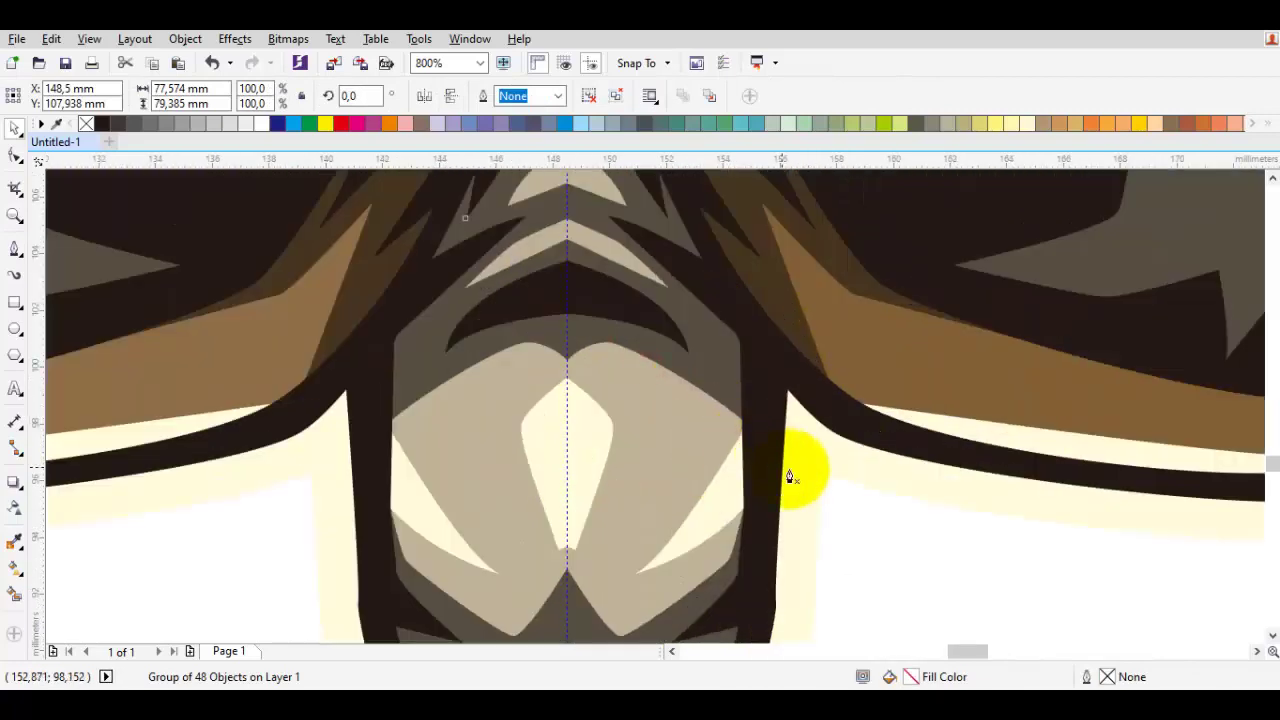
pyautogui.press('F5')
pyautogui.press('space')
pyautogui.press('space')
pyautogui.click(820, 523)
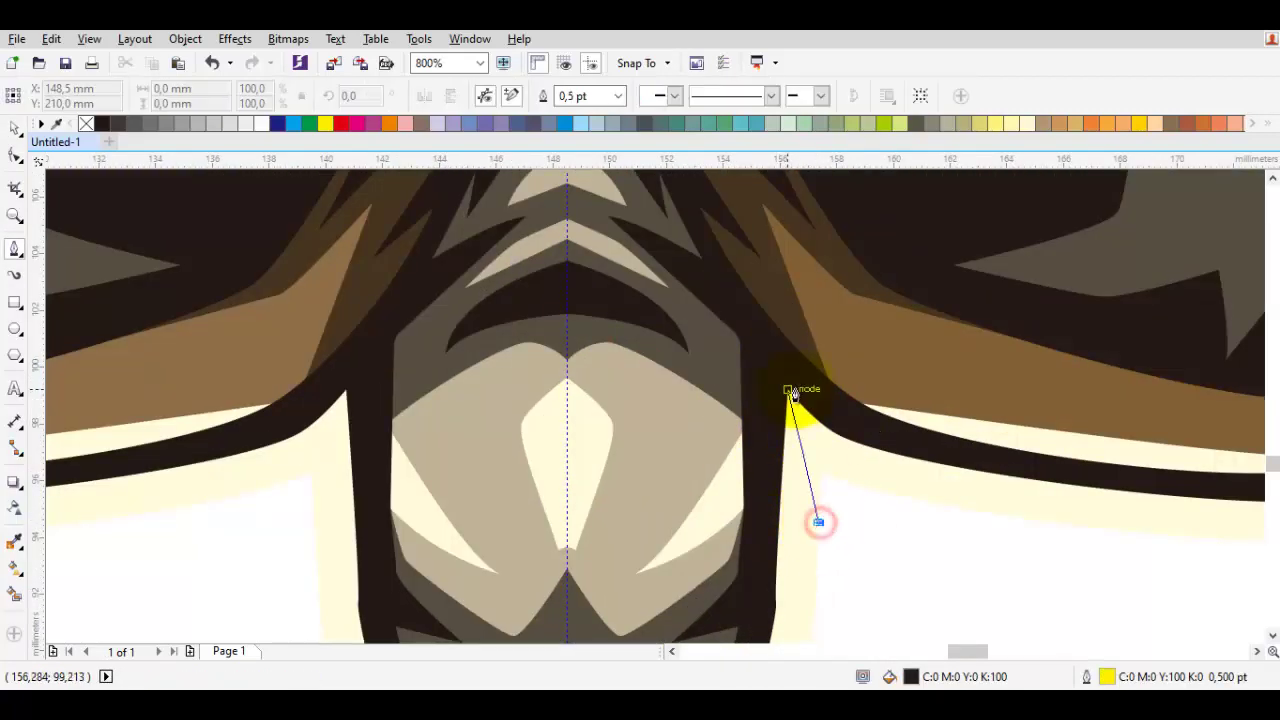
pyautogui.click(789, 391)
pyautogui.moveTo(700, 271); pyautogui.dragTo(720, 455)
pyautogui.moveTo(653, 305); pyautogui.dragTo(664, 316)
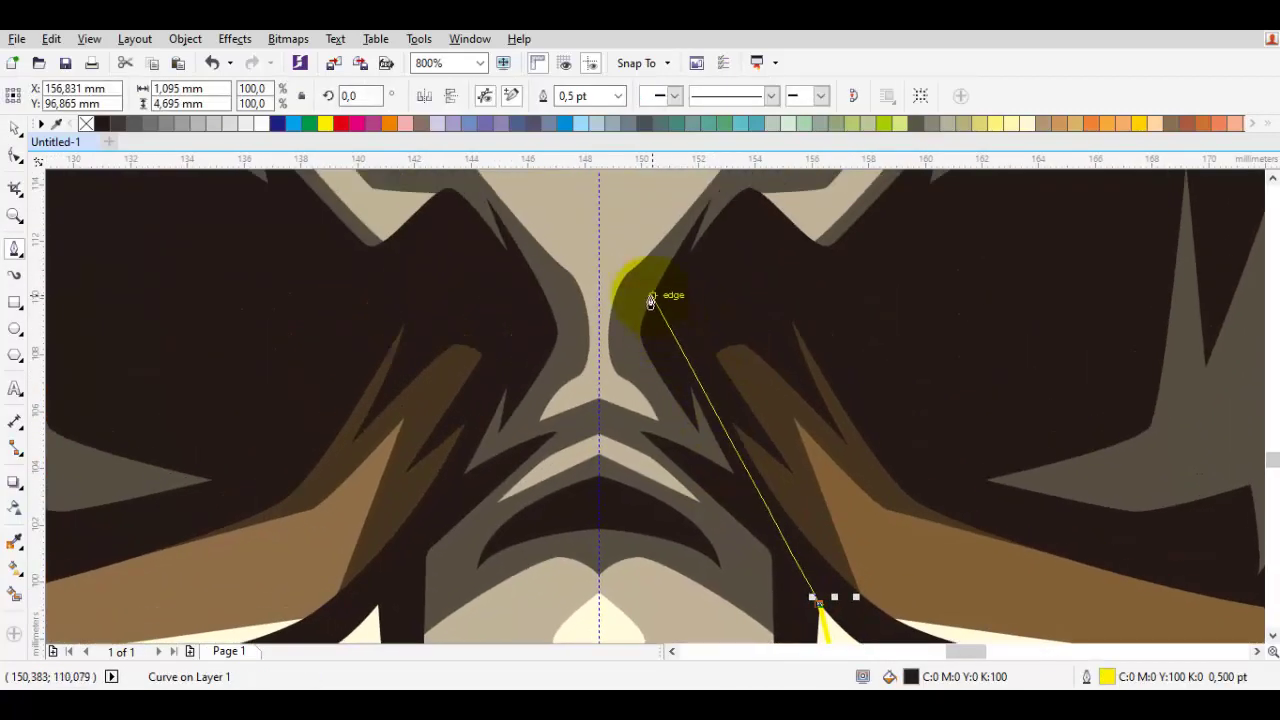
pyautogui.click(637, 300)
pyautogui.click(600, 268)
# Finish the curve from the guideline above the trunk to below its tip, then outward and back beside the tusk, closing it
pyautogui.scroll(-1, 600, 491)
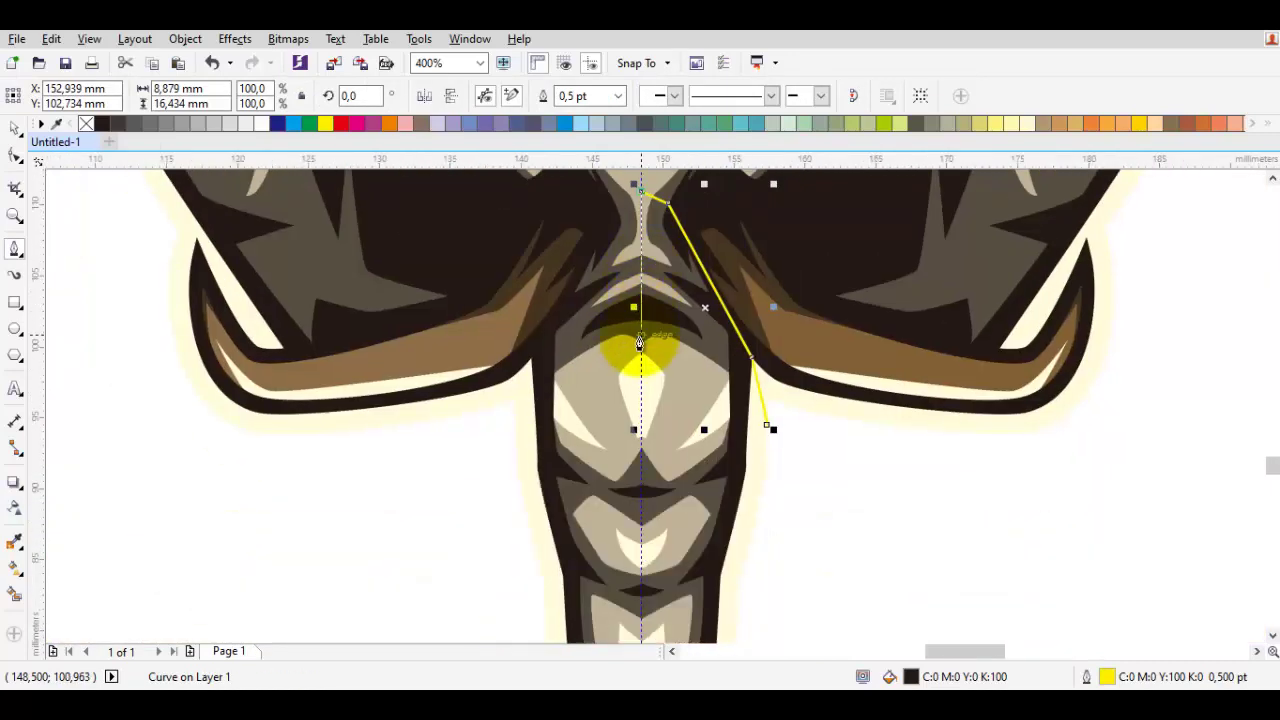
pyautogui.scroll(-1, 651, 497)
pyautogui.click(679, 496)
pyautogui.click(831, 379)
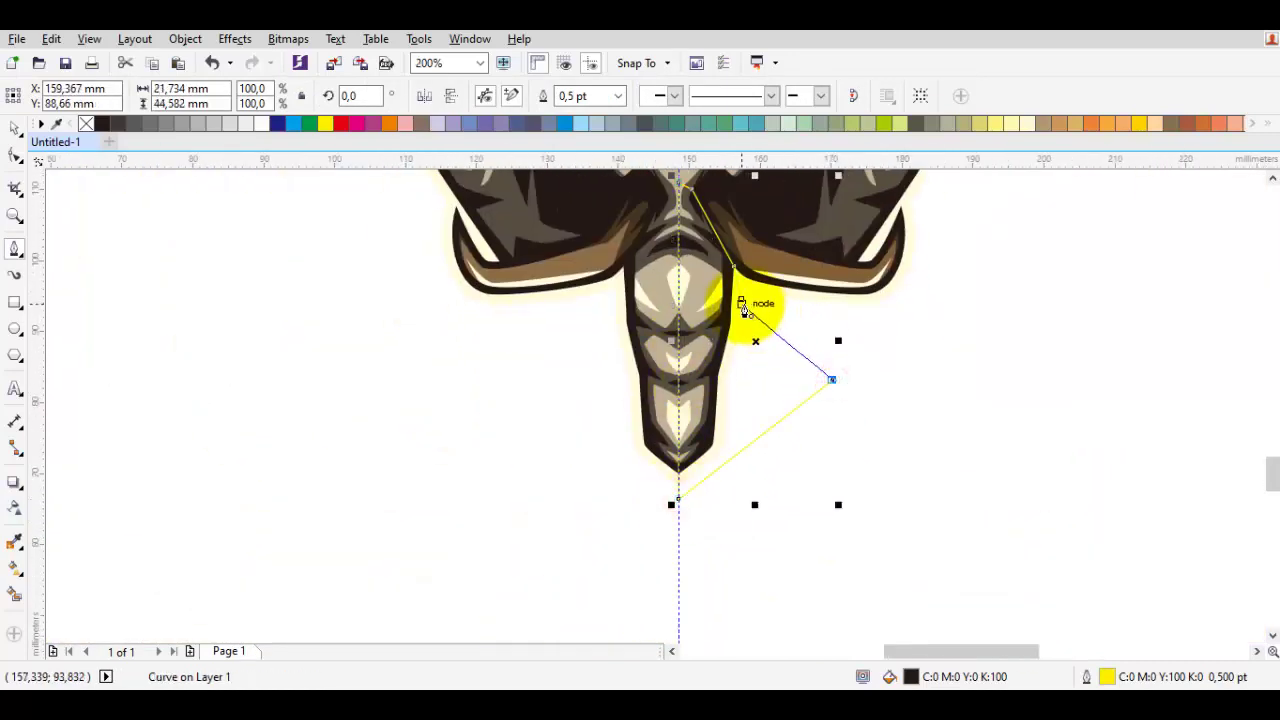
pyautogui.click(741, 297)
pyautogui.scroll(1, 716, 220)
pyautogui.press('space')
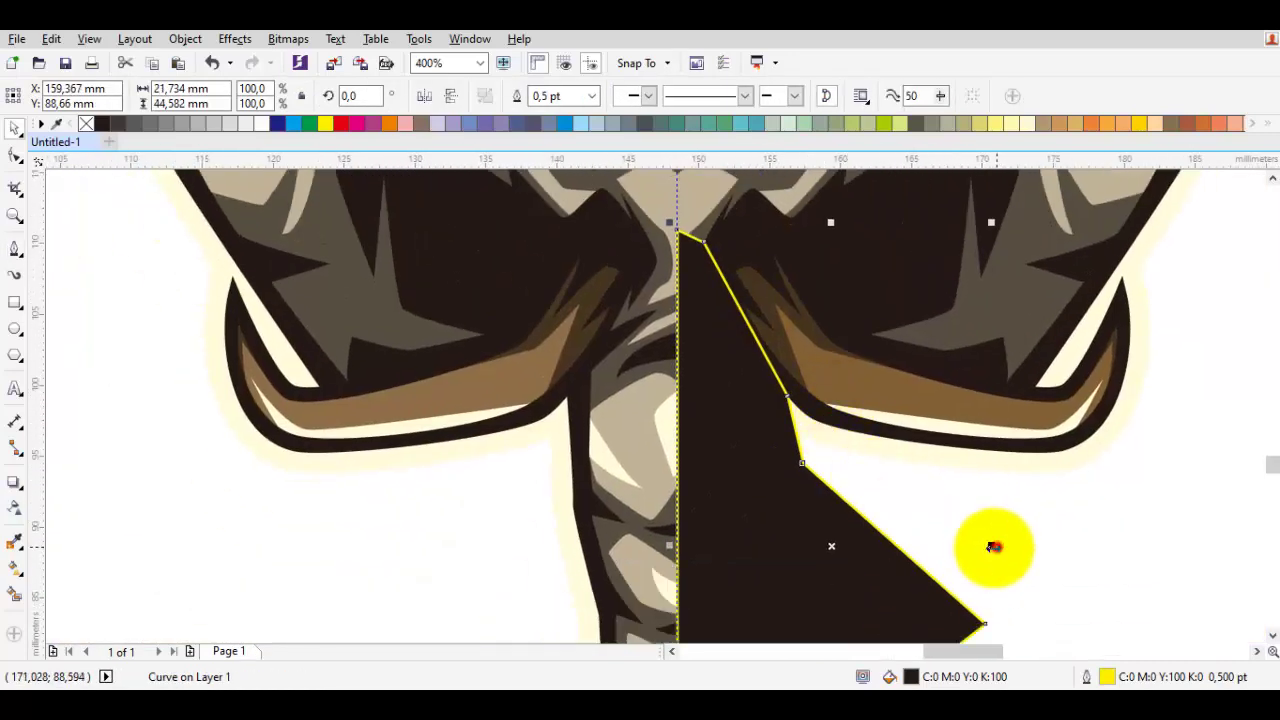
# Mirror a copy of the closed dark shape across the vertical guideline so that both halves cover the trunk
pyautogui.moveTo(803, 563); pyautogui.dragTo(806, 560)
pyautogui.moveTo(616, 393); pyautogui.dragTo(568, 396)
pyautogui.scroll(-1, 661, 404)
pyautogui.click(877, 457)
pyautogui.scroll(-1, 877, 455)
pyautogui.scroll(1, 780, 394)
pyautogui.moveTo(788, 425)
pyautogui.mouseDown()
pyautogui.moveTo(758, 422)
pyautogui.moveTo(726, 389)
pyautogui.mouseUp()
pyautogui.scroll(-1, 800, 432)
# Weld the two mirrored halves of the dark trunk-covering shape into one object
pyautogui.click(830, 428)
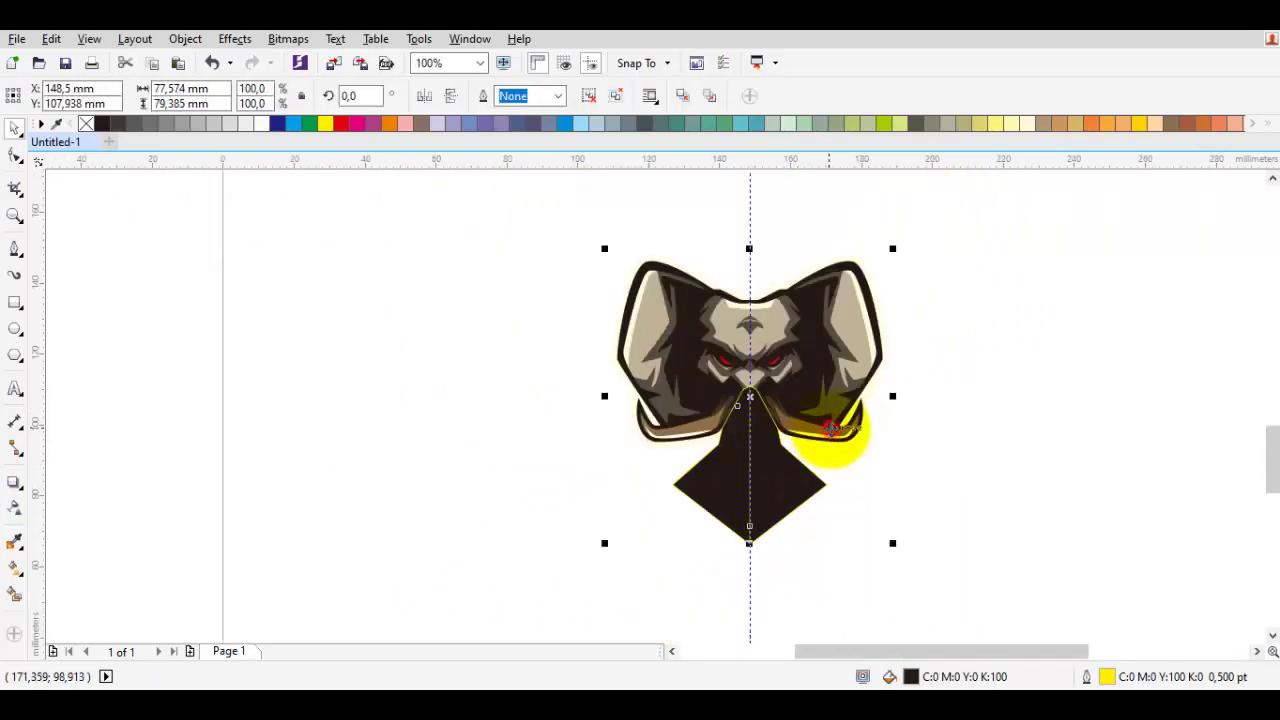
pyautogui.click(780, 498)
pyautogui.keyDown('shift'); pyautogui.click(724, 491); pyautogui.keyUp('shift')
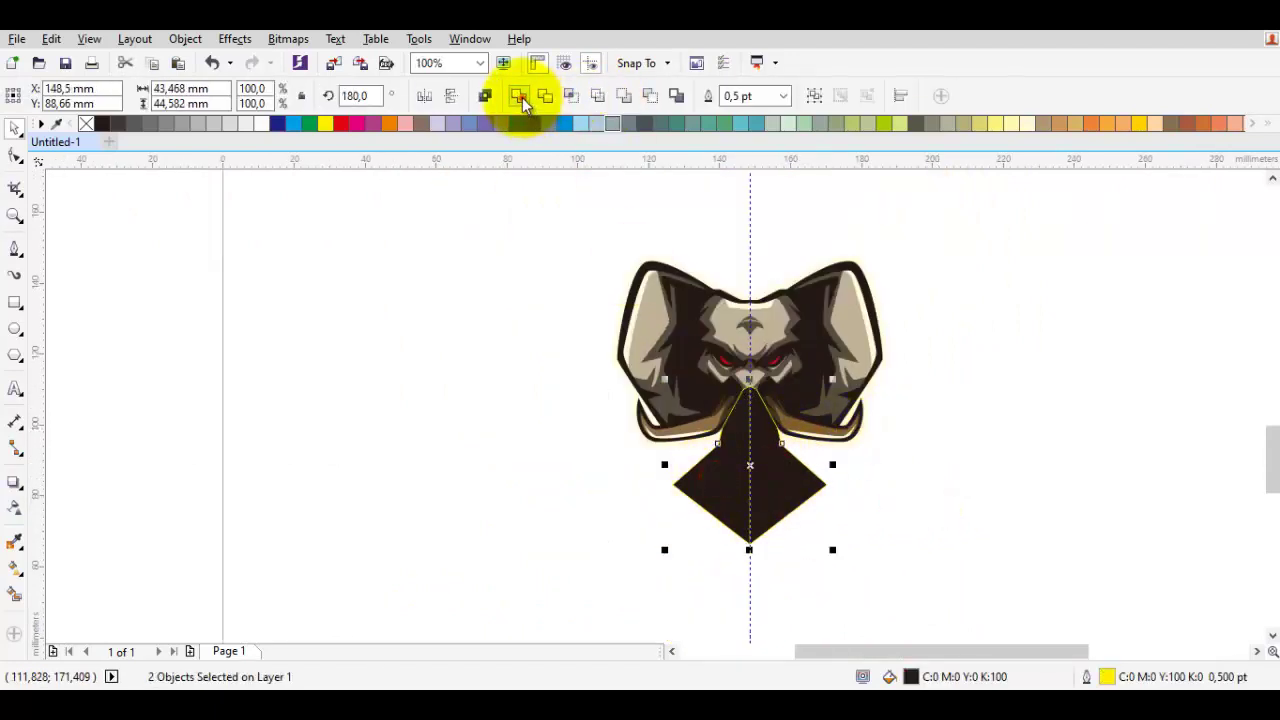
pyautogui.click(519, 97)
# Place a duplicate of the elephant head and its welded trunk shape straight below the original on the page
pyautogui.keyDown('shift'); pyautogui.click(690, 346); pyautogui.keyUp('shift')
pyautogui.scroll(-1, 708, 342)
pyautogui.moveTo(733, 345); pyautogui.dragTo(758, 441)
pyautogui.rightClick(758, 441)
pyautogui.click(835, 466)
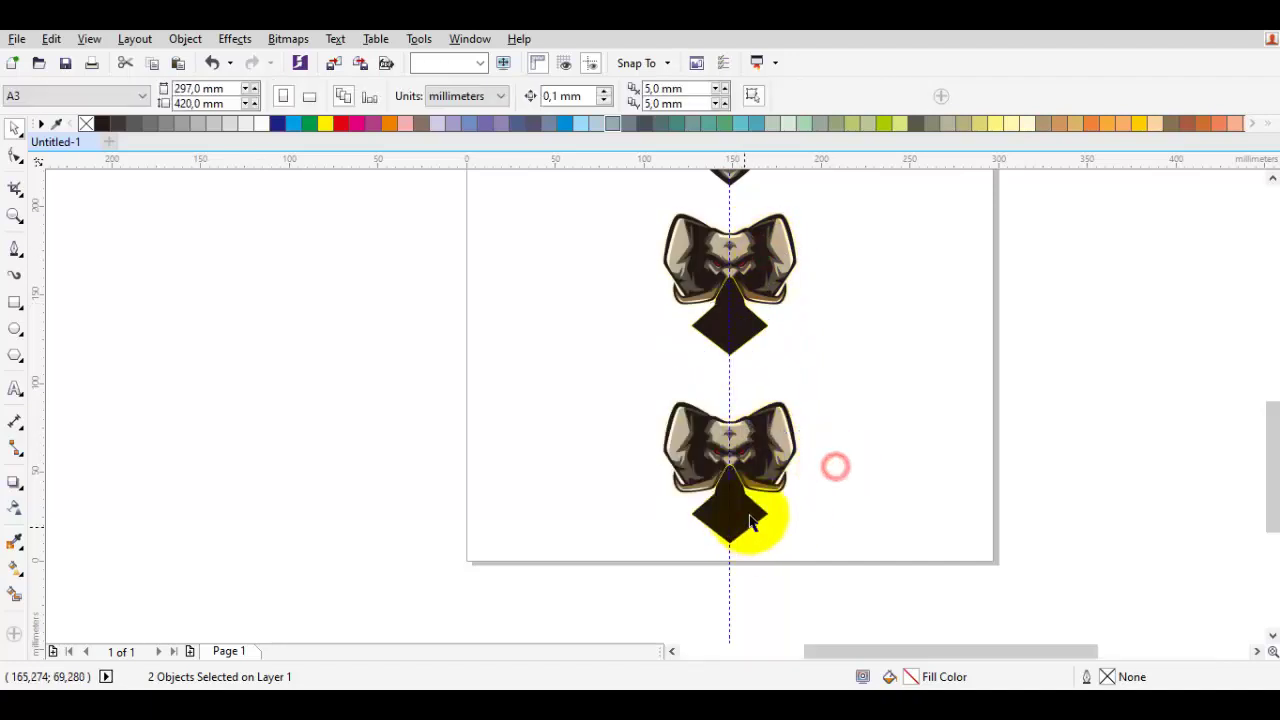
# Intersect the lower duplicate head with its trunk-covering shape to extract the trunk artwork, and delete the covering shape
pyautogui.scroll(1, 745, 518)
pyautogui.click(745, 518)
pyautogui.keyDown('shift'); pyautogui.click(767, 398); pyautogui.keyUp('shift')
pyautogui.click(575, 97)
pyautogui.click(947, 443)
pyautogui.click(739, 506)
pyautogui.press('Delete')
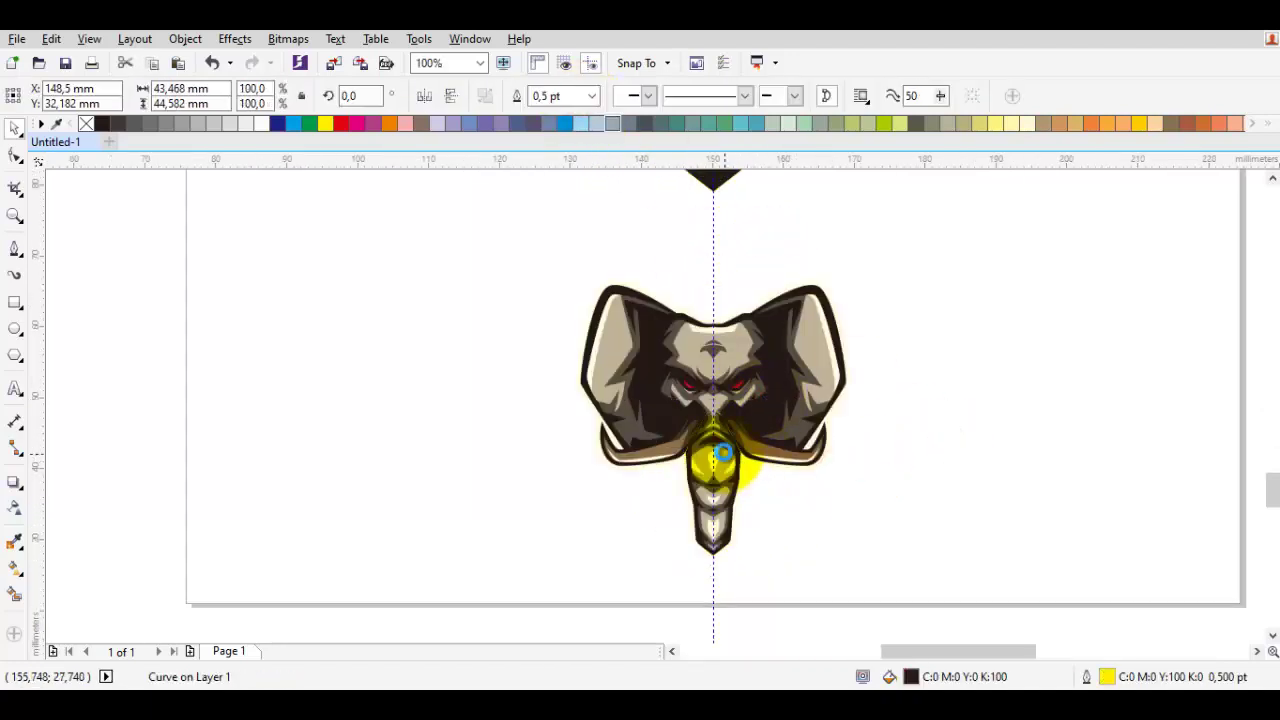
# Scale the extracted trunk group to 122.5% and undo the trial move that shifted it sideways
pyautogui.scroll(1, 726, 455)
pyautogui.click(734, 461)
pyautogui.moveTo(771, 357); pyautogui.dragTo(785, 340)
pyautogui.scroll(1, 740, 390)
pyautogui.scroll(-1, 765, 391)
pyautogui.moveTo(765, 391); pyautogui.dragTo(832, 400)
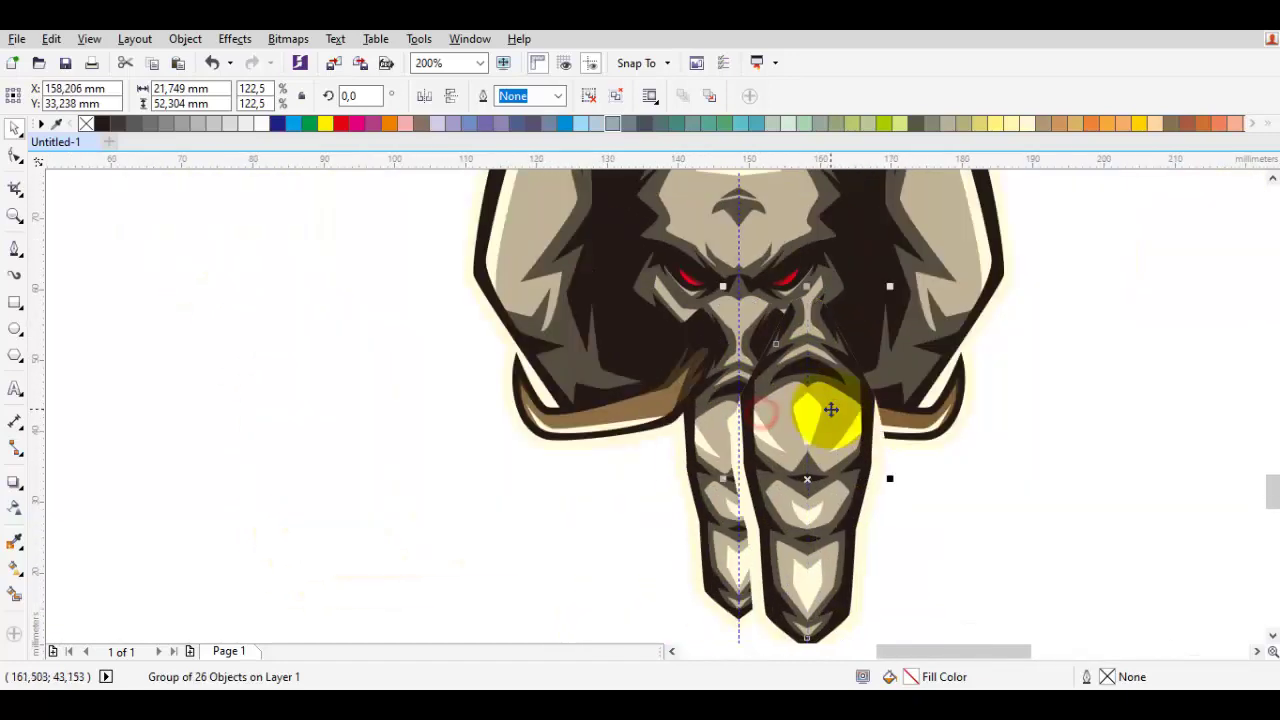
pyautogui.hotkey('ctrl', 'z')
# Undo the trial adjustment of the enlarged trunk and move it slightly up along the guideline to Y 33.886 mm
pyautogui.click(865, 492)
pyautogui.scroll(1, 755, 320)
pyautogui.click(761, 393)
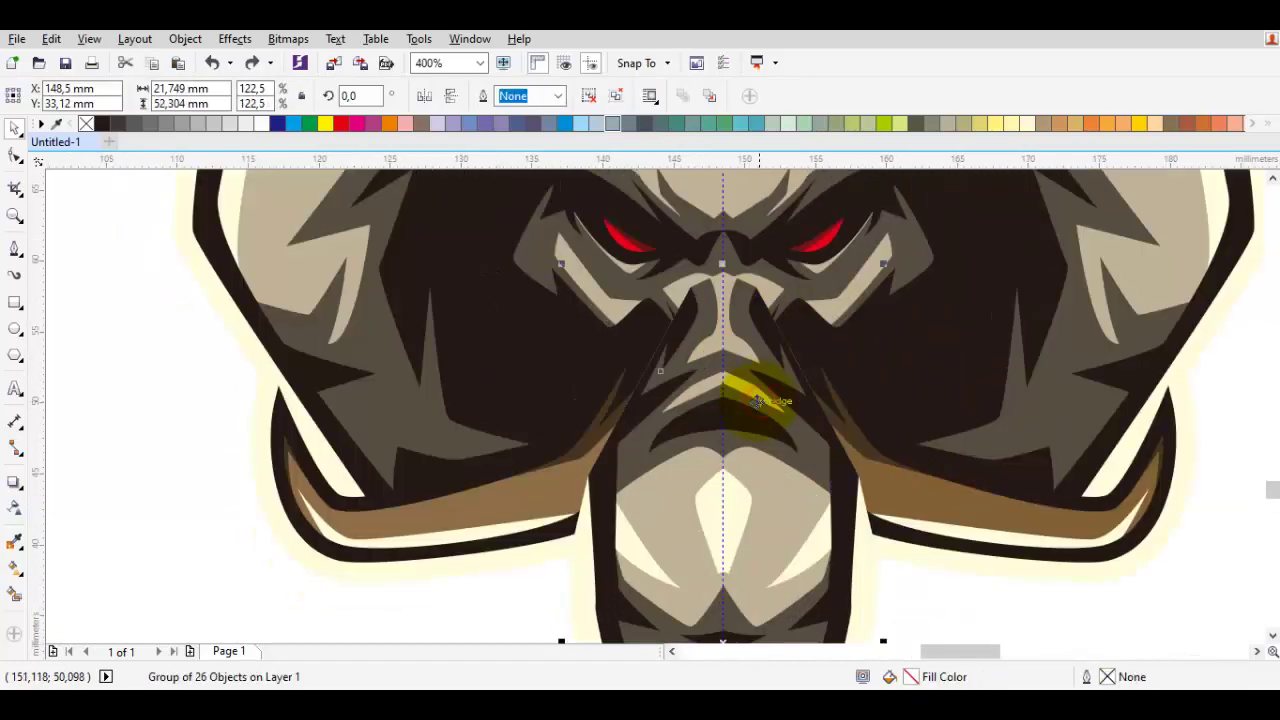
pyautogui.moveTo(741, 329); pyautogui.dragTo(766, 276)
pyautogui.hotkey('ctrl', 'z')
pyautogui.scroll(1, 748, 296)
pyautogui.press('Escape')
pyautogui.scroll(-3, 774, 314)
pyautogui.scroll(1, 820, 426)
pyautogui.click(775, 398)
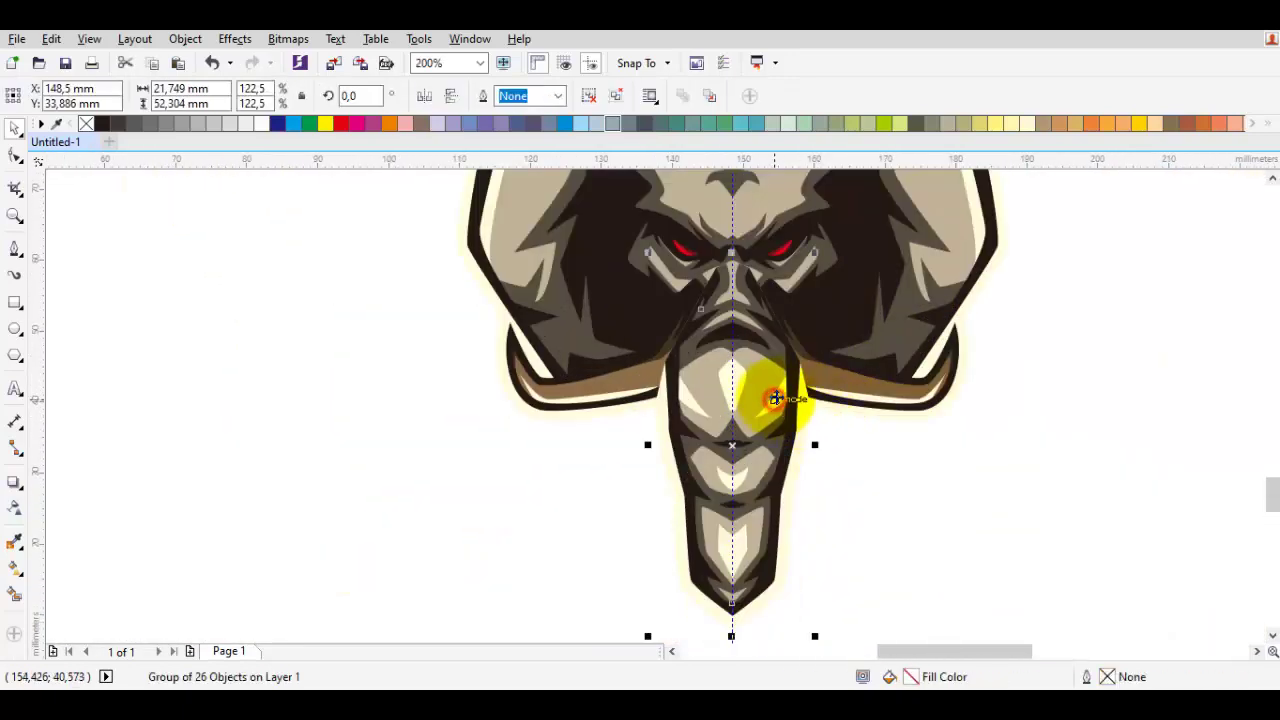
# Reduce the trunk group to 118.9% scale and move it up along the guideline toward the eyes
pyautogui.scroll(-1, 800, 400)
pyautogui.rightClick(775, 390)
pyautogui.click(520, 437)
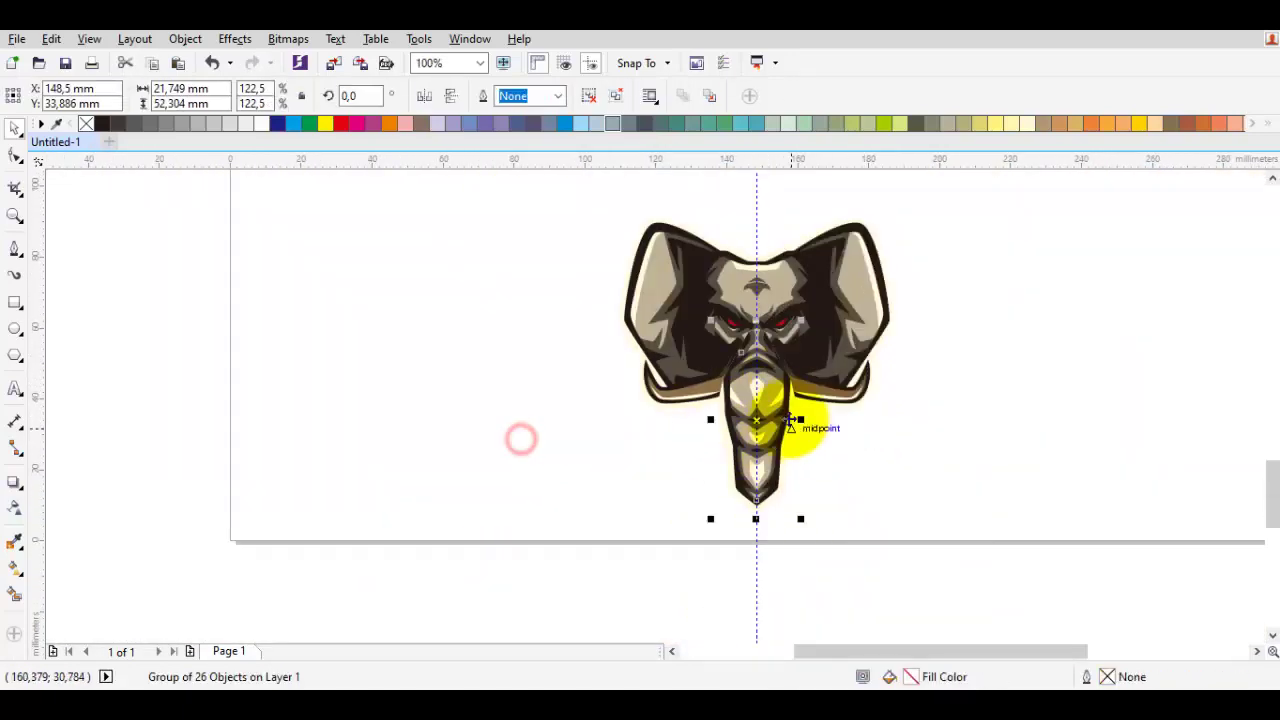
pyautogui.scroll(1, 800, 423)
pyautogui.scroll(1, 820, 300)
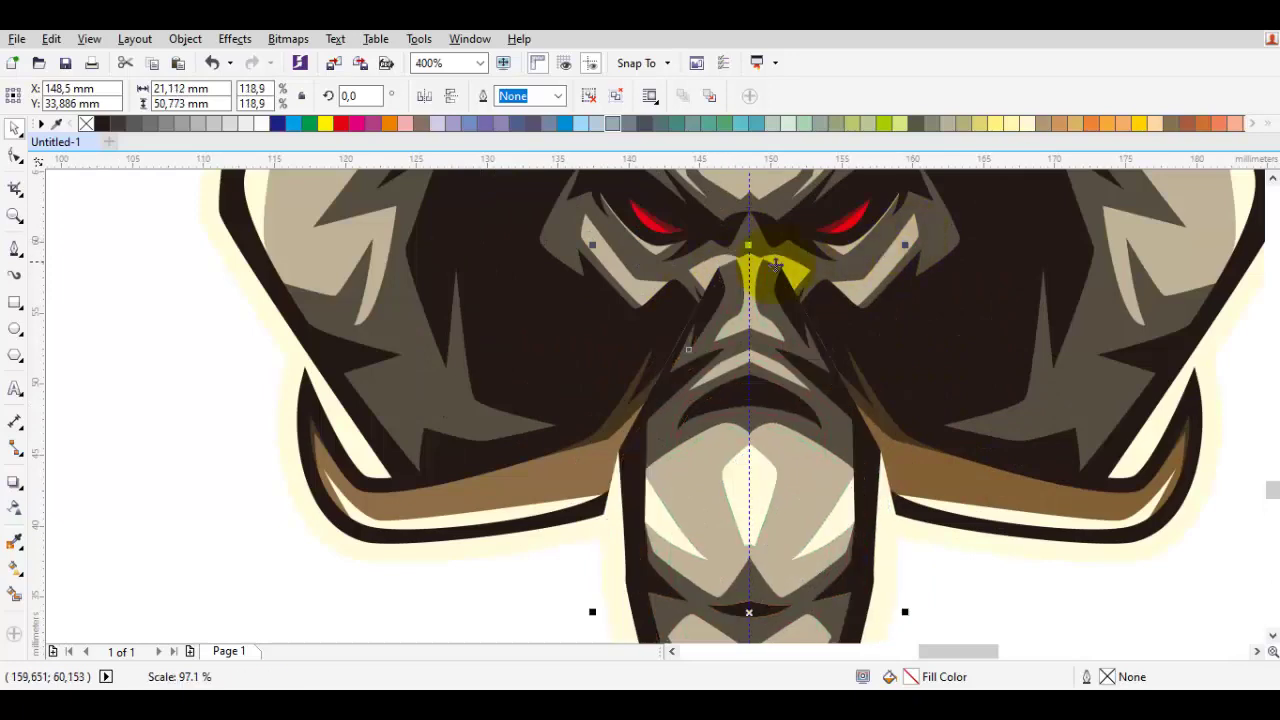
pyautogui.scroll(1, 755, 271)
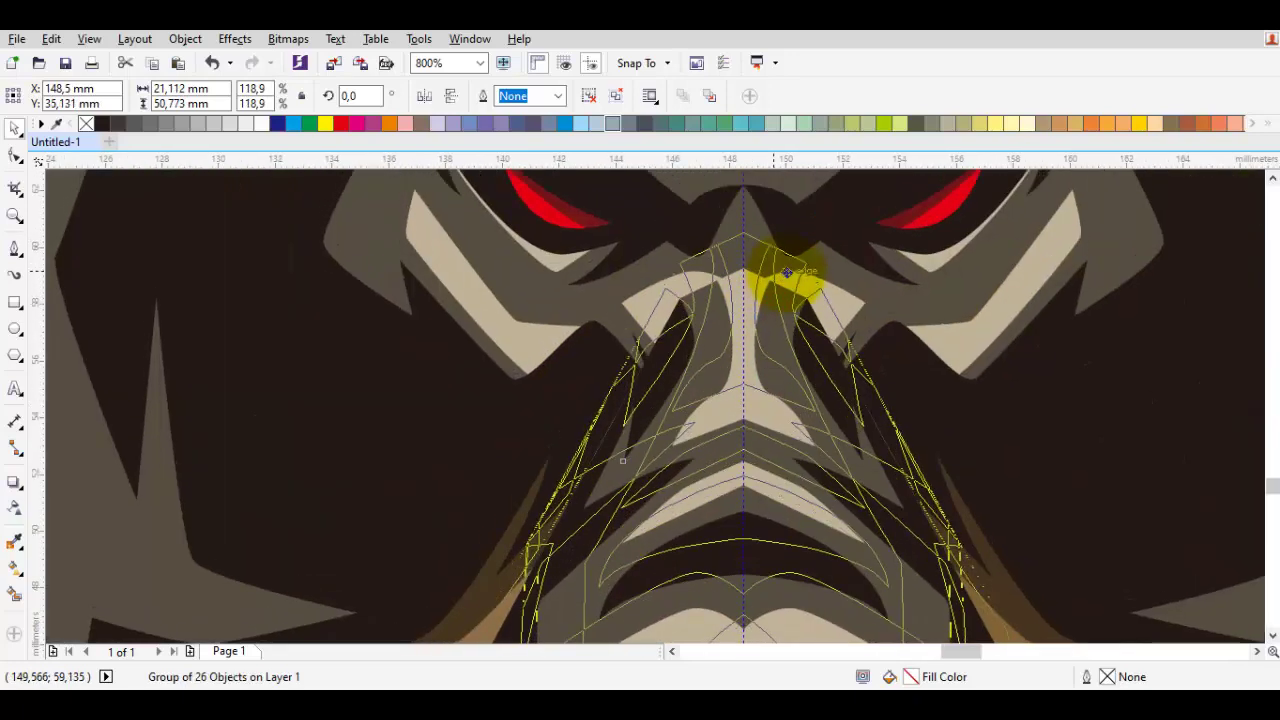
# Move the trunk group further up along the guideline to Y 35.6 mm so its bridge meets the area between the eyes
pyautogui.scroll(-4, 787, 272)
pyautogui.press('Escape')
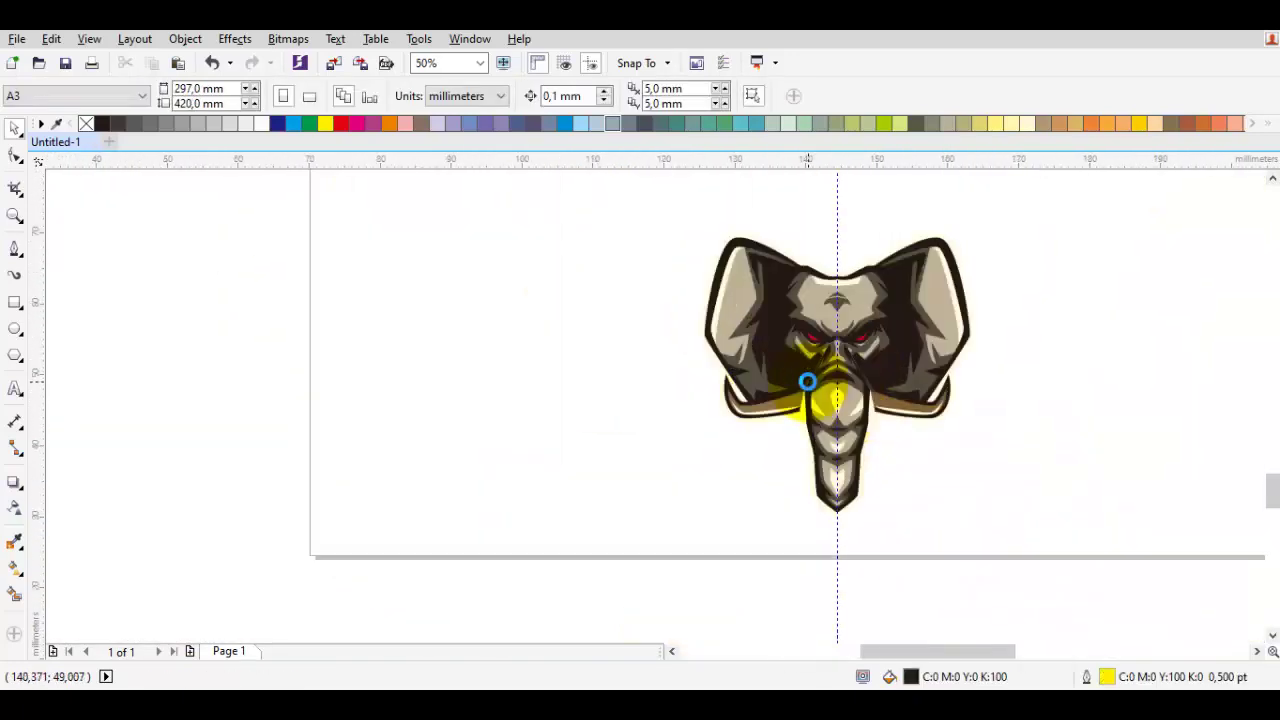
pyautogui.scroll(2, 807, 381)
pyautogui.scroll(2, 857, 412)
pyautogui.click(872, 394)
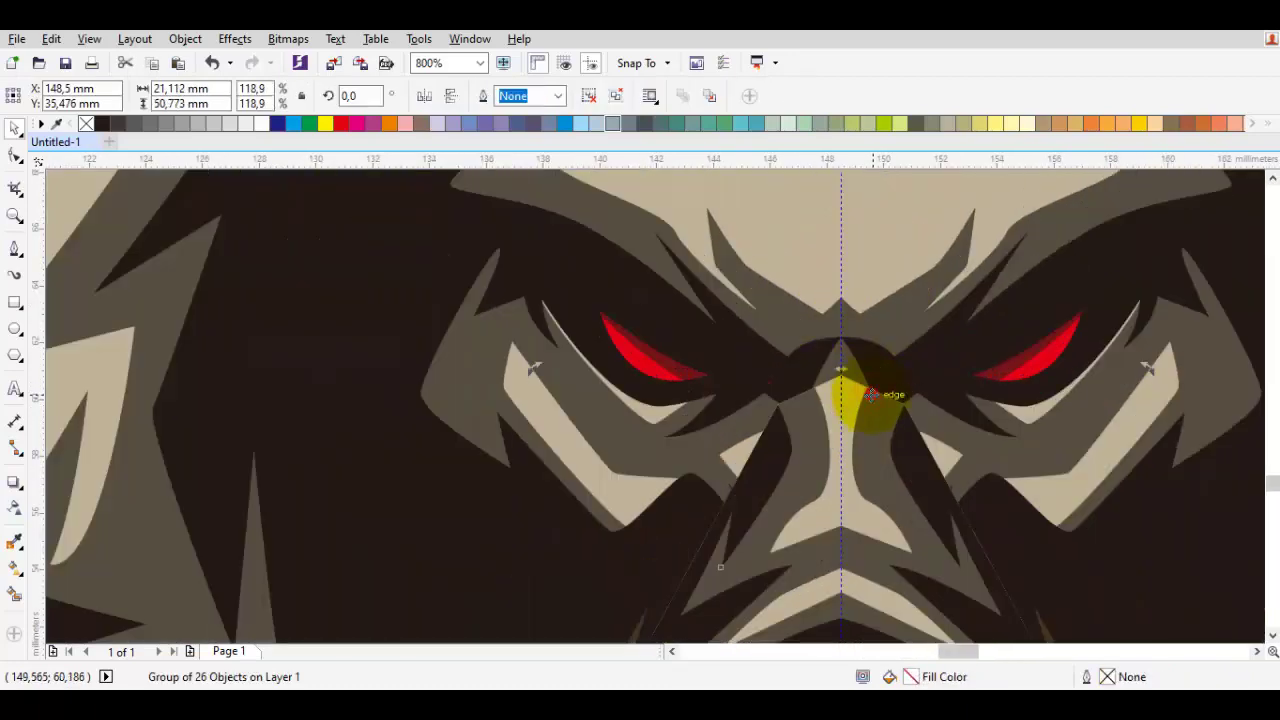
pyautogui.press('Escape')
pyautogui.scroll(1, 857, 390)
pyautogui.click(848, 417)
pyautogui.scroll(1, 847, 375)
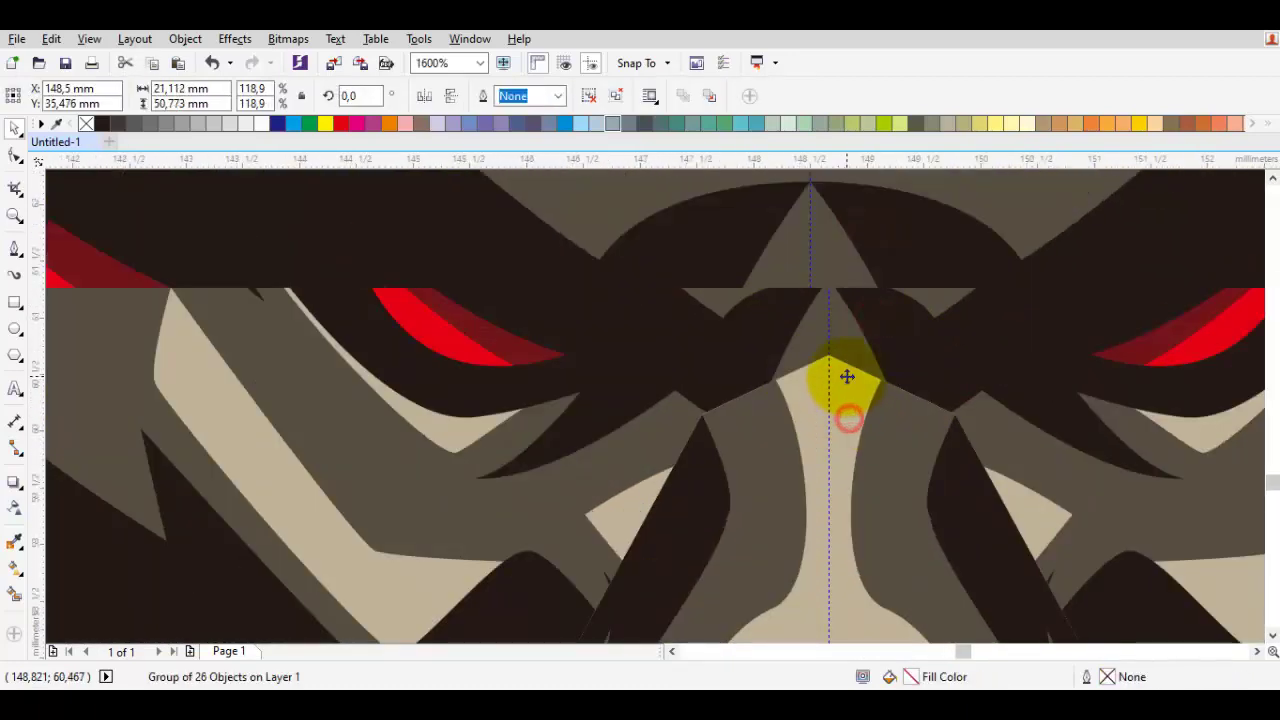
pyautogui.moveTo(847, 375); pyautogui.dragTo(851, 361)
pyautogui.scroll(-4, 862, 410)
pyautogui.press('Escape')
# Ungroup the enlarged trunk artwork and clear the selection
pyautogui.rightClick(853, 455)
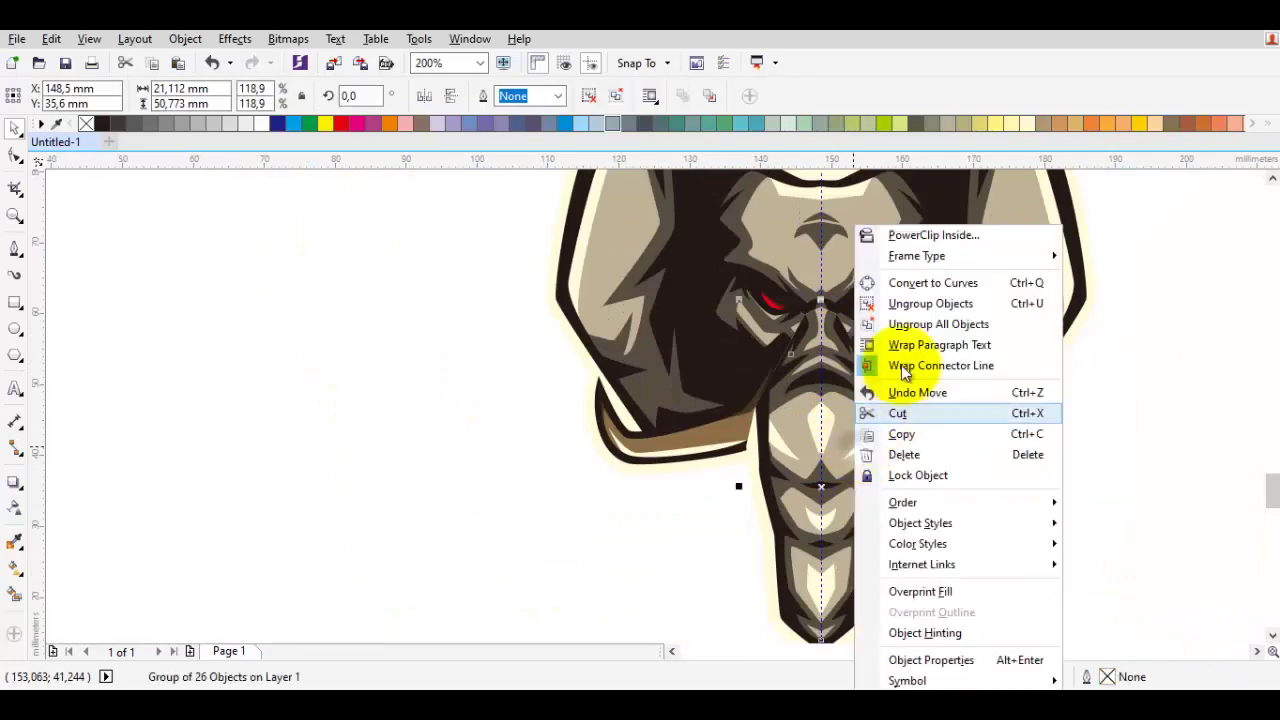
pyautogui.click(905, 300)
pyautogui.scroll(1, 894, 466)
pyautogui.press('Escape')
pyautogui.scroll(2, 686, 446)
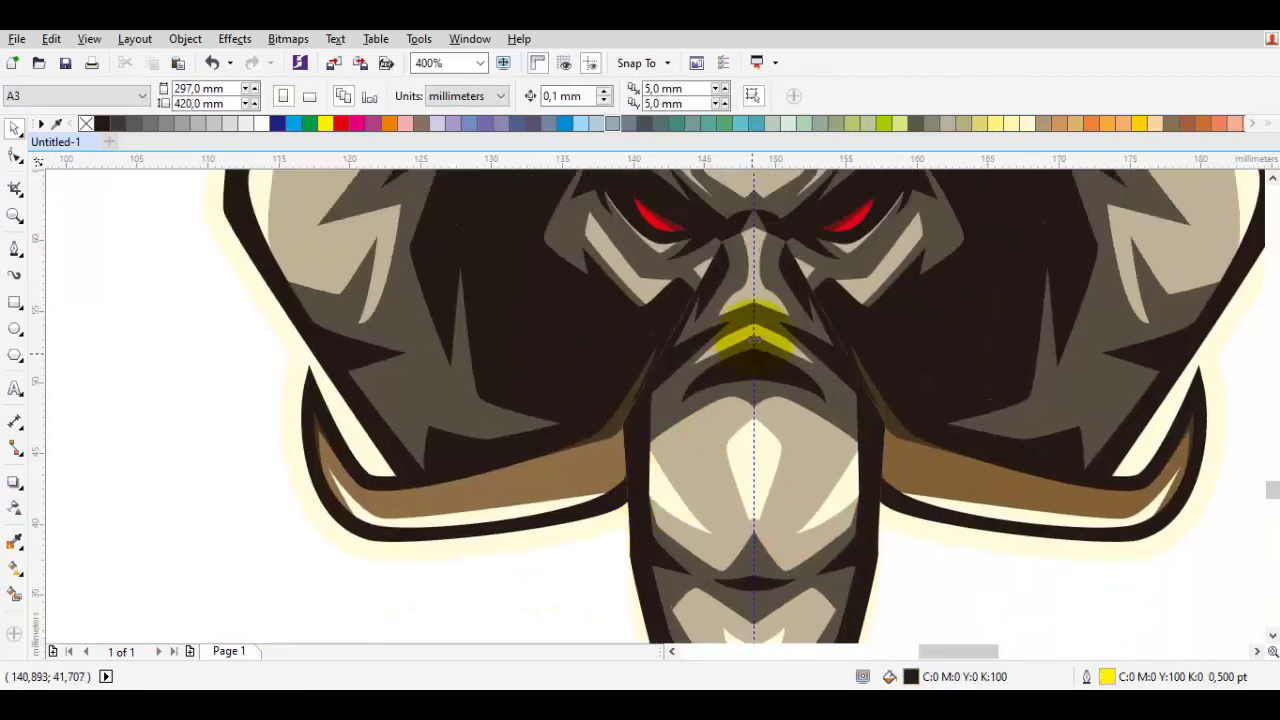
# Lower the upper end node of the dark accent shape on the left side of the trunk bridge
pyautogui.scroll(2, 694, 323)
pyautogui.click(698, 330)
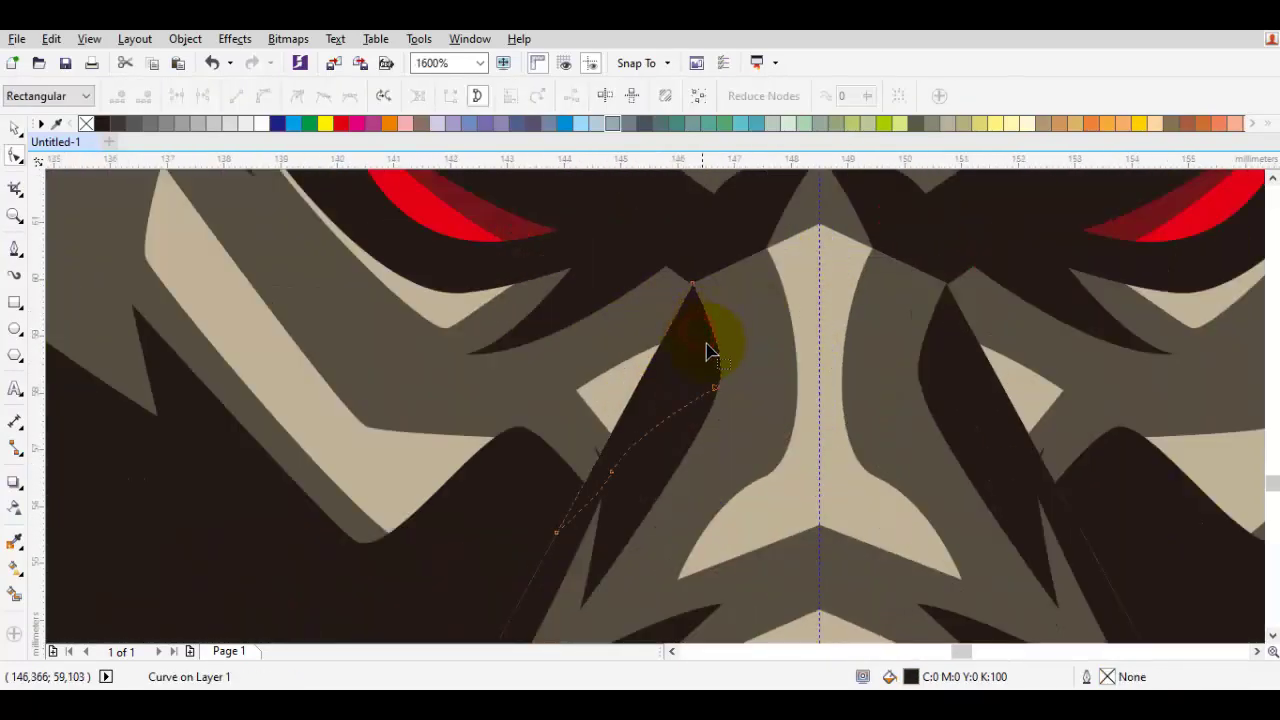
pyautogui.scroll(-1, 712, 355)
pyautogui.press('Escape')
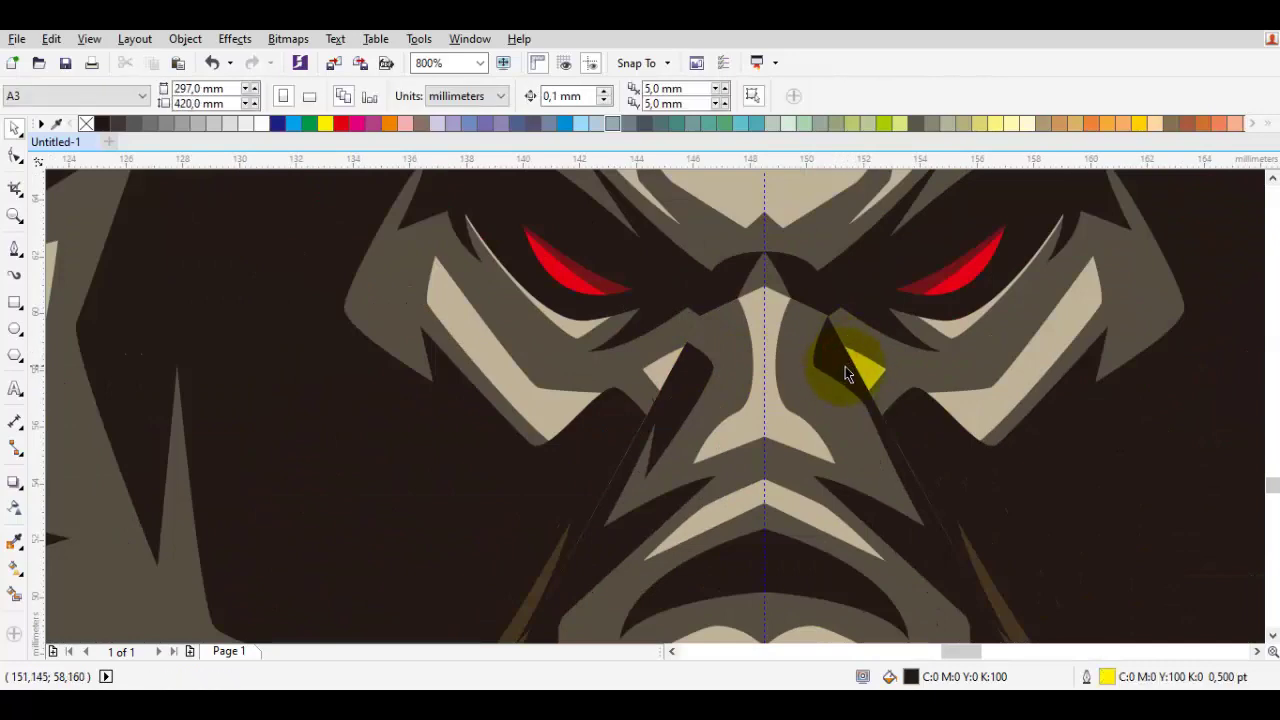
# Delete the two dark accent shapes on either side of the trunk bridge
pyautogui.click(845, 366)
pyautogui.press('Delete')
pyautogui.click(704, 373)
pyautogui.press('Delete')
pyautogui.scroll(-2, 750, 377)
pyautogui.scroll(2, 739, 393)
pyautogui.press('F5')
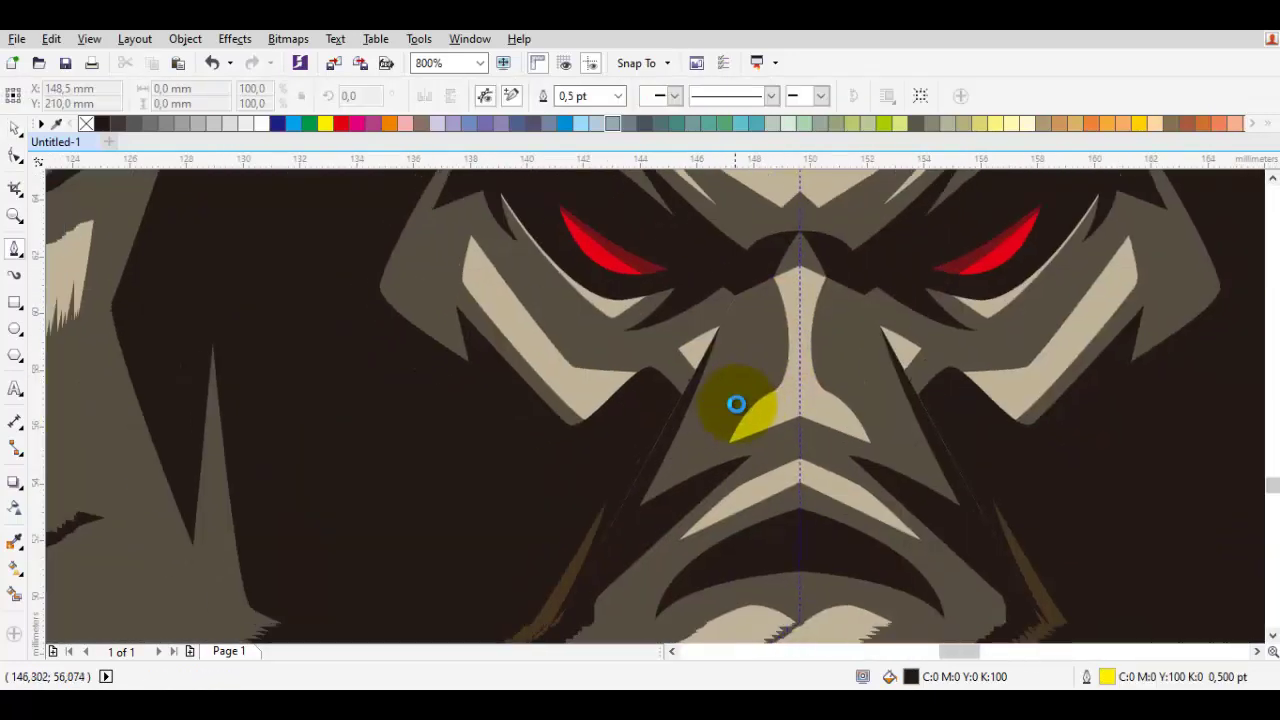
pyautogui.scroll(1, 663, 523)
pyautogui.scroll(-2, 720, 457)
pyautogui.press('space')
pyautogui.scroll(1, 716, 380)
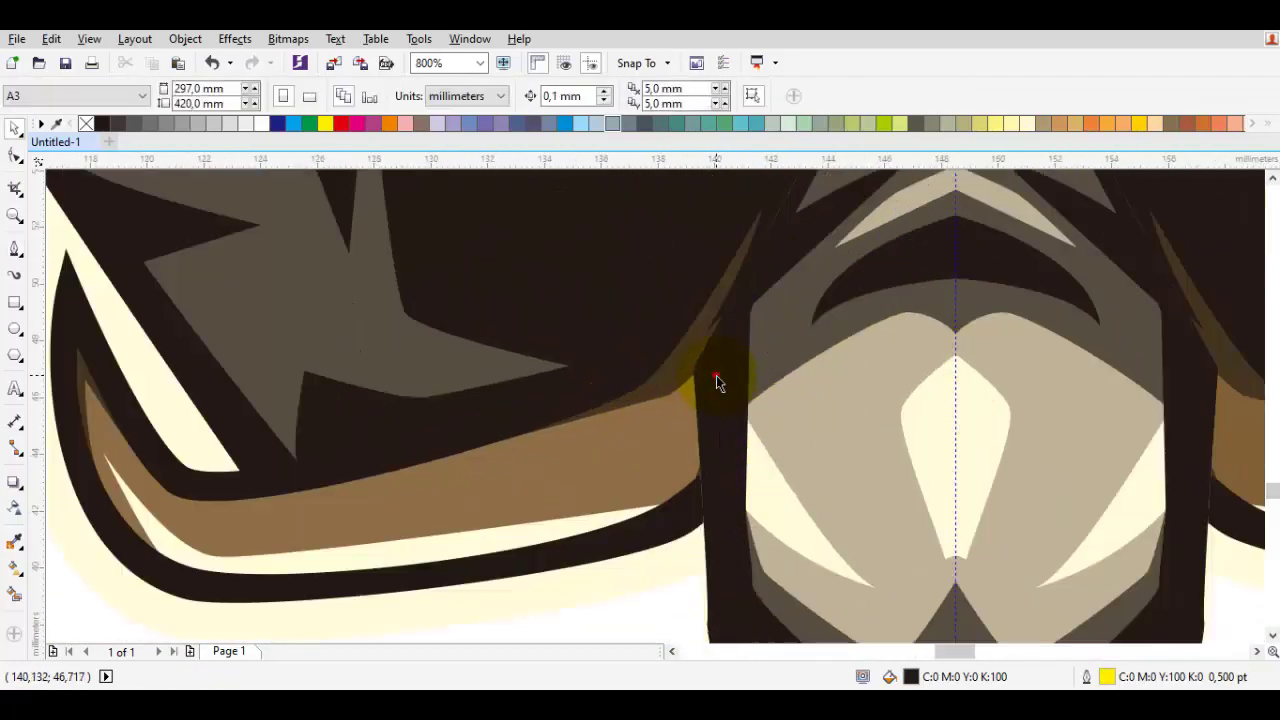
pyautogui.click(716, 375)
pyautogui.scroll(-1, 777, 340)
pyautogui.scroll(1, 746, 371)
pyautogui.press('F5')
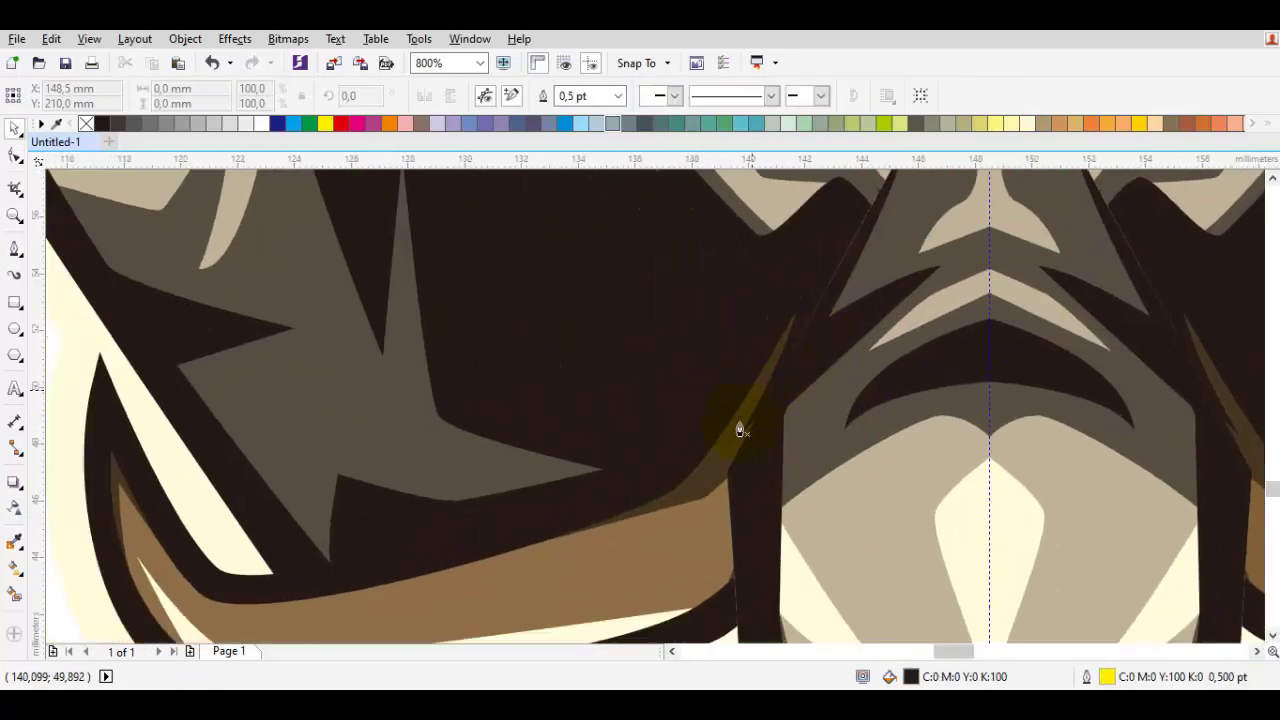
pyautogui.scroll(-1, 740, 430)
pyautogui.press('space')
pyautogui.scroll(2, 763, 311)
# Start a curve in the dark crease beside the trunk, running up along the bridge to the guideline and up between the brows
pyautogui.press('F5')
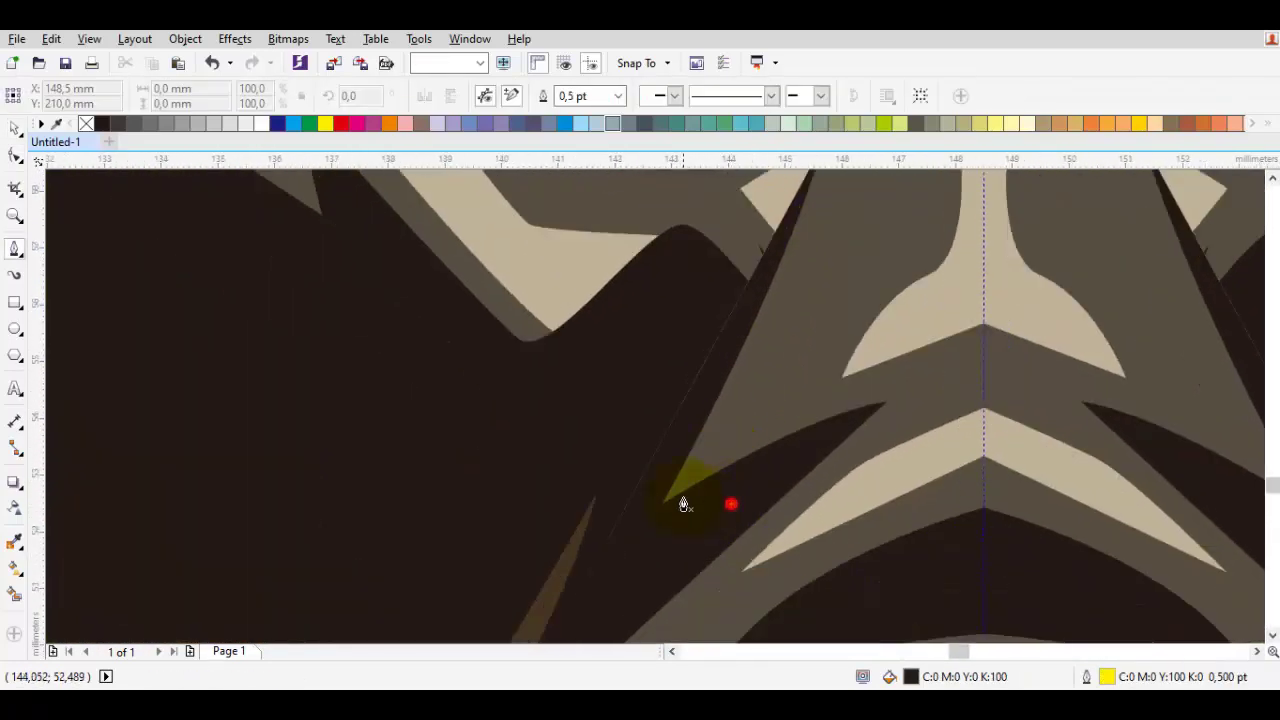
pyautogui.scroll(-1, 684, 505)
pyautogui.scroll(1, 700, 371)
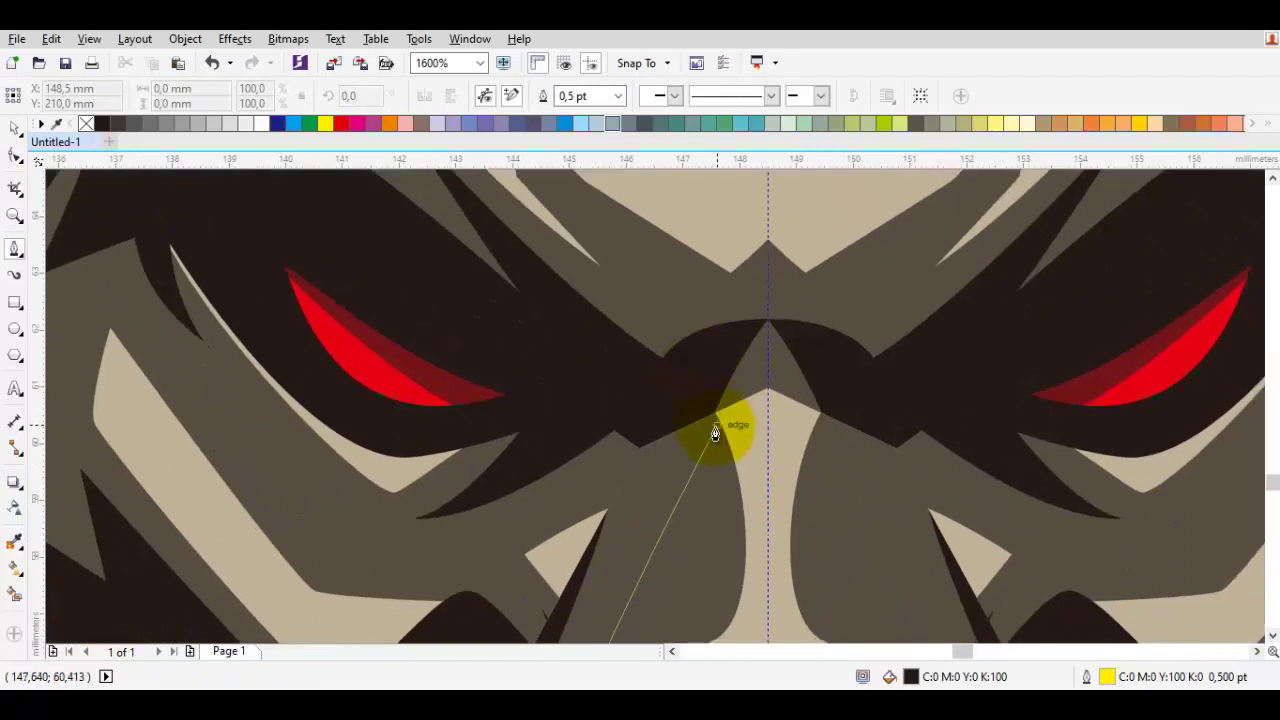
pyautogui.scroll(1, 709, 440)
pyautogui.click(688, 455)
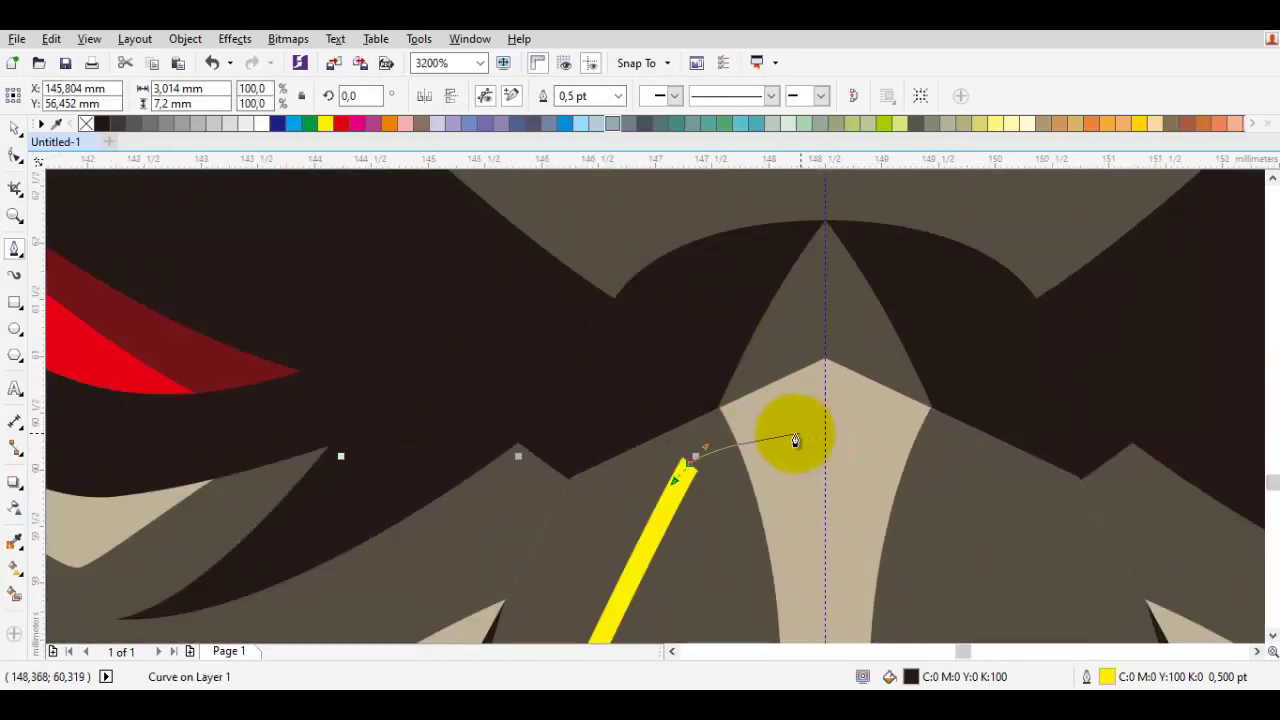
pyautogui.click(792, 429)
pyautogui.scroll(-1, 823, 514)
pyautogui.click(828, 520)
pyautogui.scroll(-1, 846, 397)
pyautogui.scroll(1, 837, 286)
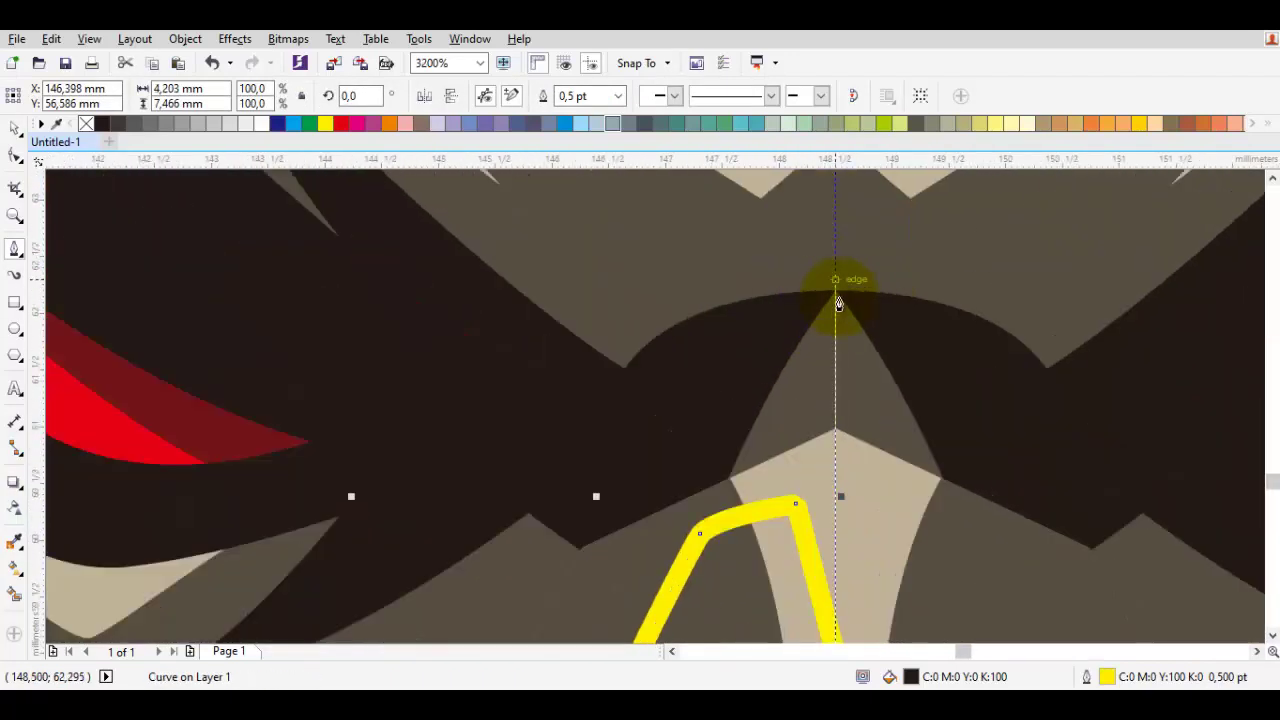
pyautogui.click(837, 236)
# Continue the curve from the guideline down past the inner eye corner and along the outer trunk edge to the tusk base
pyautogui.moveTo(764, 338); pyautogui.dragTo(730, 350)
pyautogui.scroll(-2, 672, 425)
pyautogui.scroll(1, 611, 491)
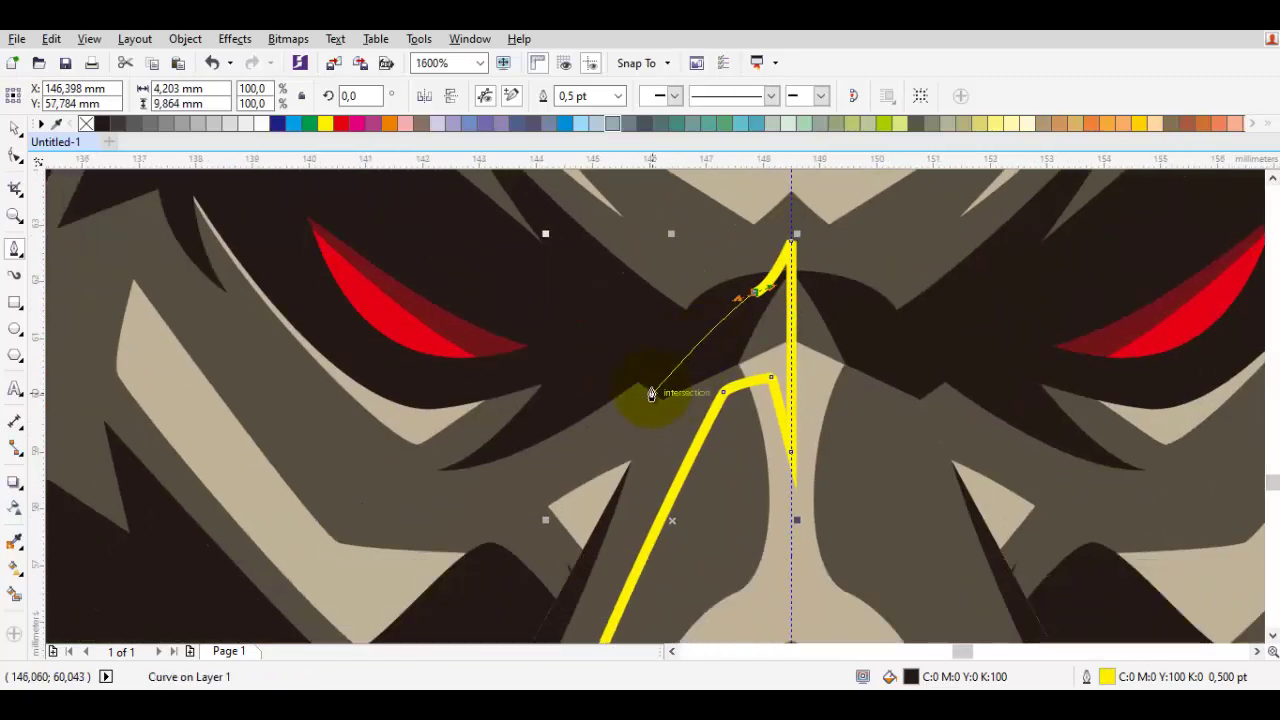
pyautogui.moveTo(649, 394); pyautogui.dragTo(651, 395)
pyautogui.moveTo(553, 533); pyautogui.dragTo(696, 300)
pyautogui.scroll(-1, 695, 317)
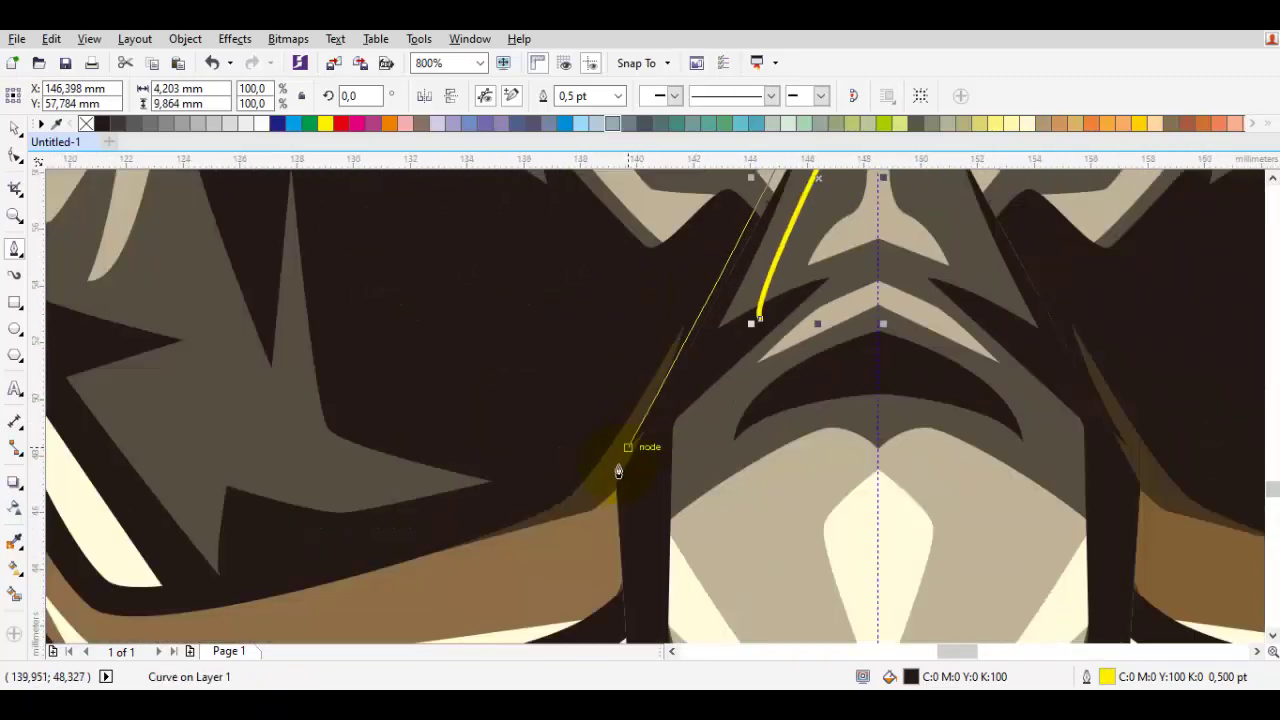
pyautogui.scroll(1, 612, 478)
pyautogui.moveTo(612, 480); pyautogui.dragTo(645, 403)
pyautogui.click(657, 411)
pyautogui.moveTo(661, 455); pyautogui.dragTo(662, 457)
pyautogui.moveTo(698, 573); pyautogui.dragTo(686, 380)
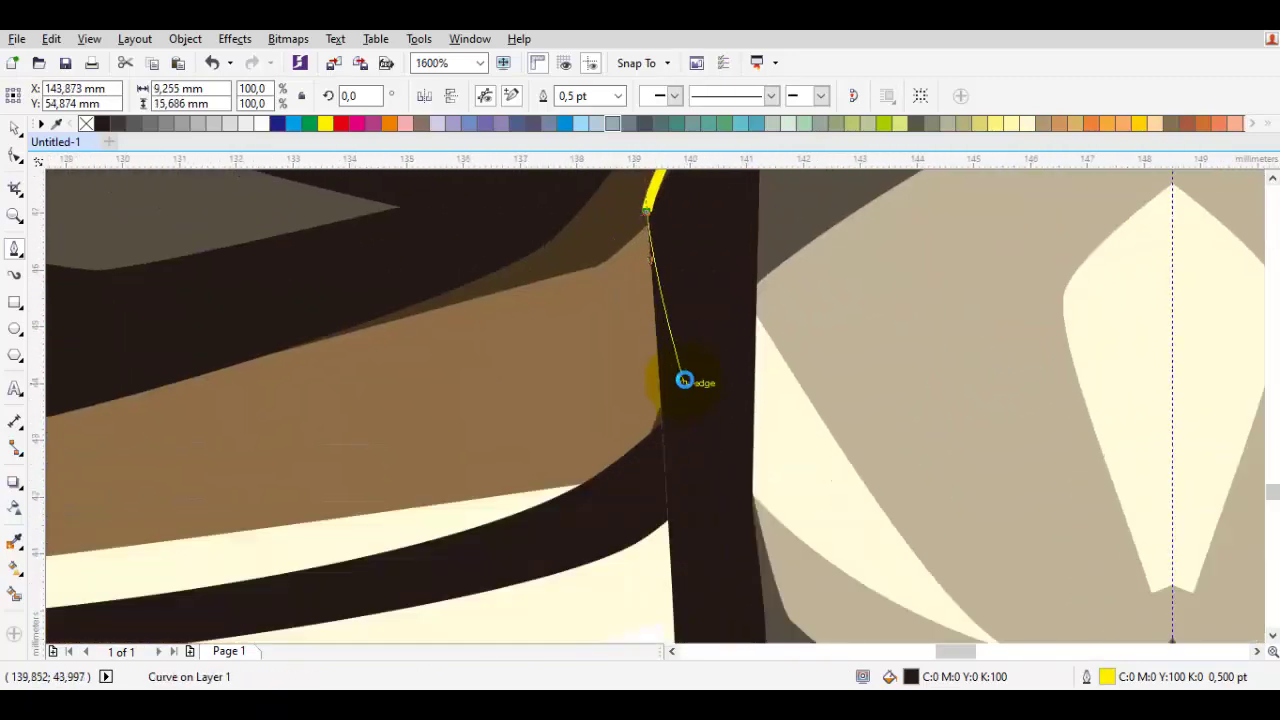
# Continue the curve down the trunk's outer edge and back up inside it, closing a shape about 9.3 by 25.9 mm
pyautogui.scroll(-1, 685, 380)
pyautogui.scroll(1, 687, 459)
pyautogui.moveTo(687, 459); pyautogui.dragTo(710, 387)
pyautogui.scroll(-1, 710, 385)
pyautogui.hotkey('ctrl', 'z')
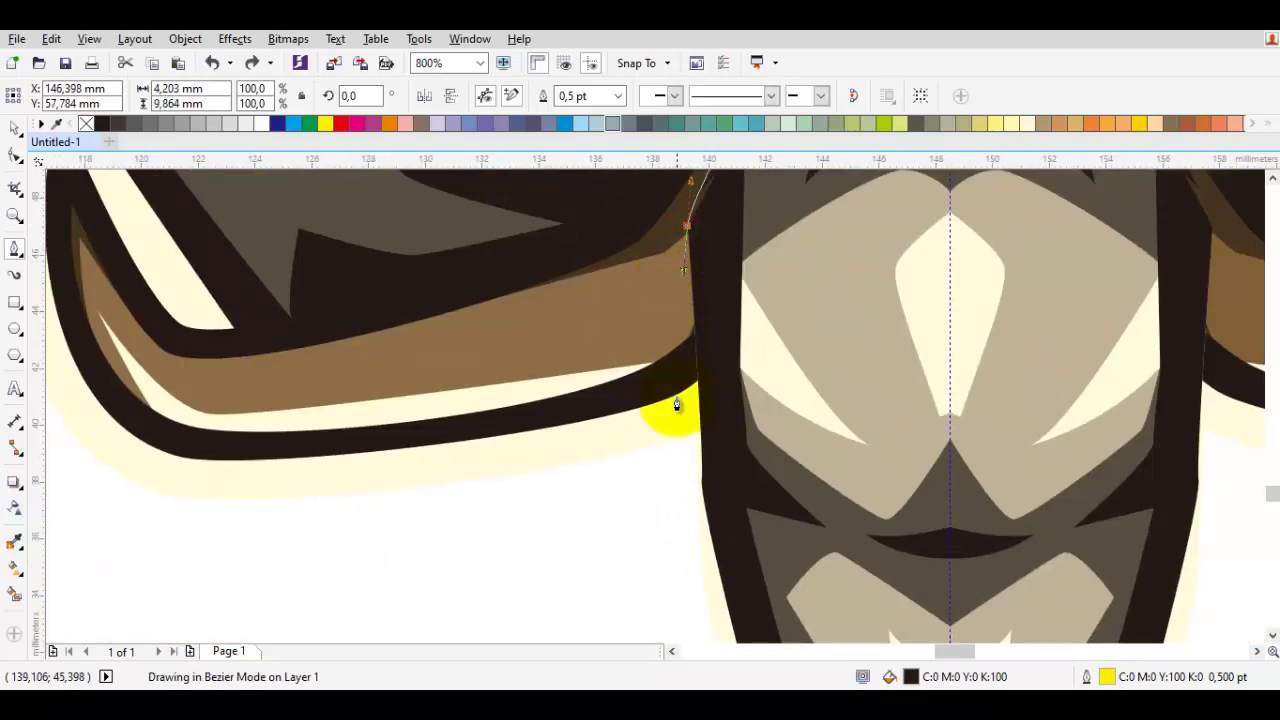
pyautogui.moveTo(718, 572); pyautogui.dragTo(719, 569)
pyautogui.moveTo(718, 262); pyautogui.dragTo(695, 423)
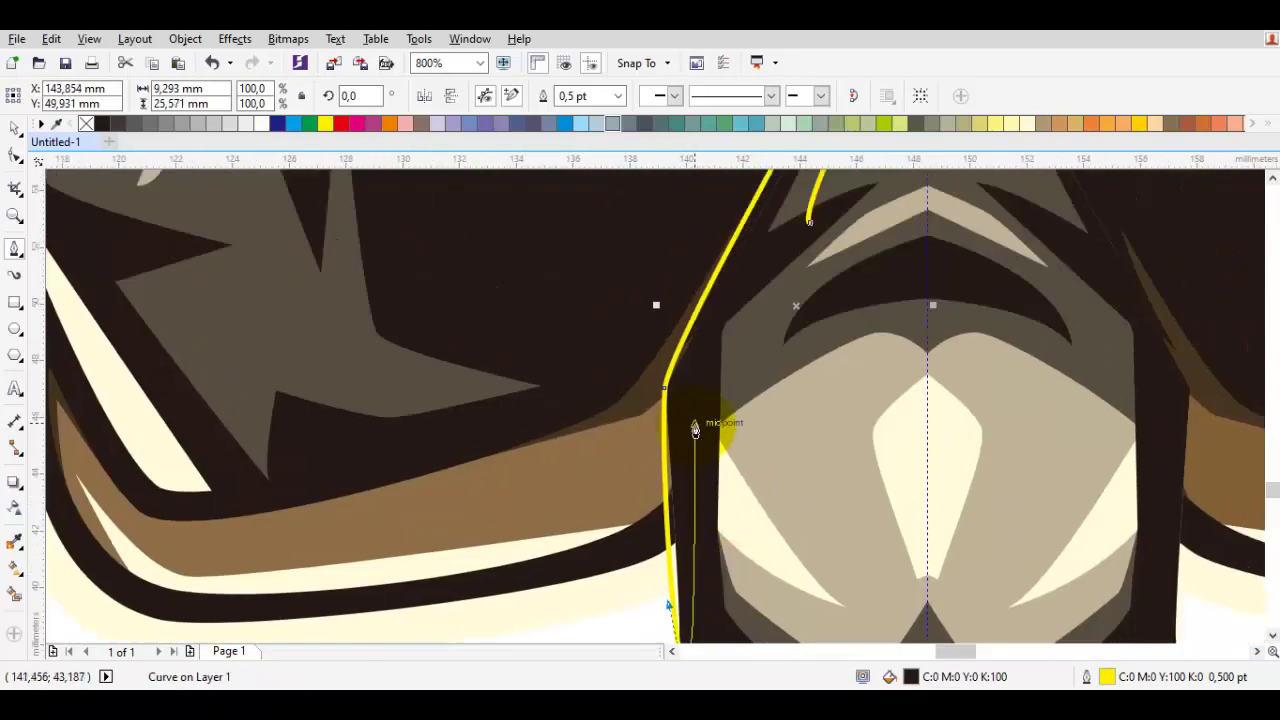
pyautogui.click(811, 224)
pyautogui.moveTo(825, 223); pyautogui.dragTo(692, 503)
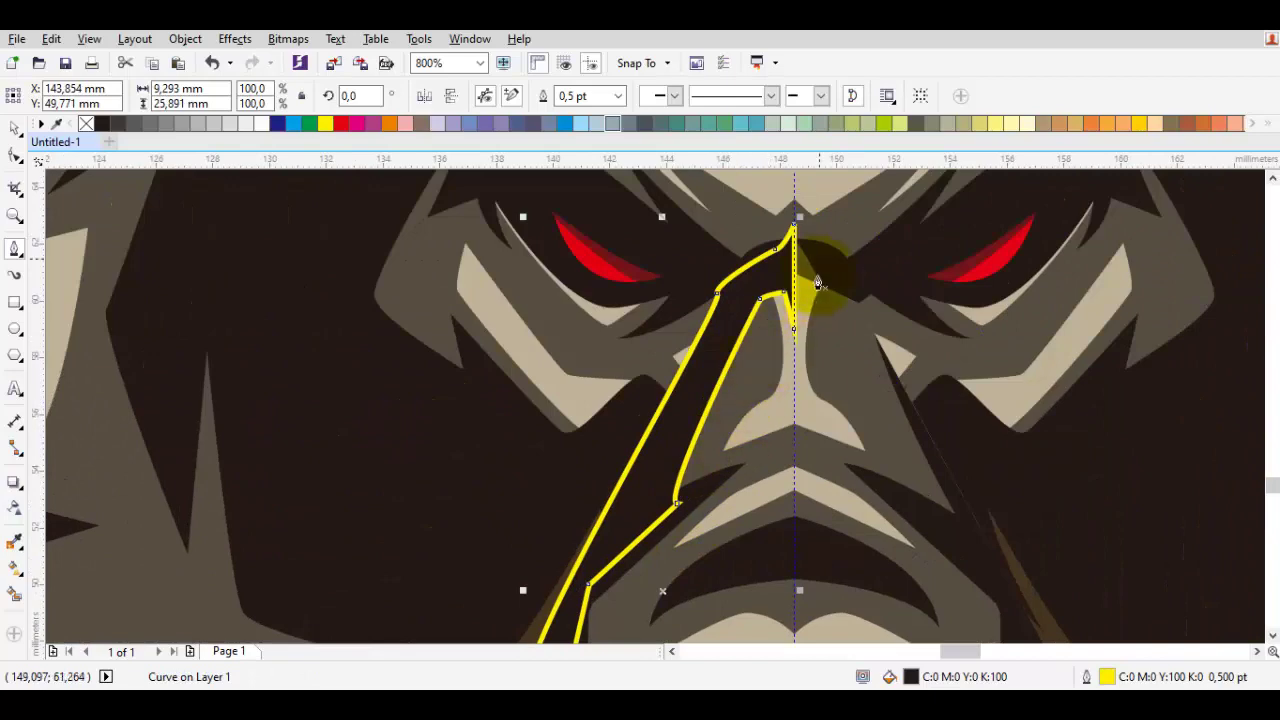
# Mirror a copy of the dark trunk outline across the vertical guideline and select both halves
pyautogui.press('space')
pyautogui.moveTo(686, 560); pyautogui.dragTo(686, 560)
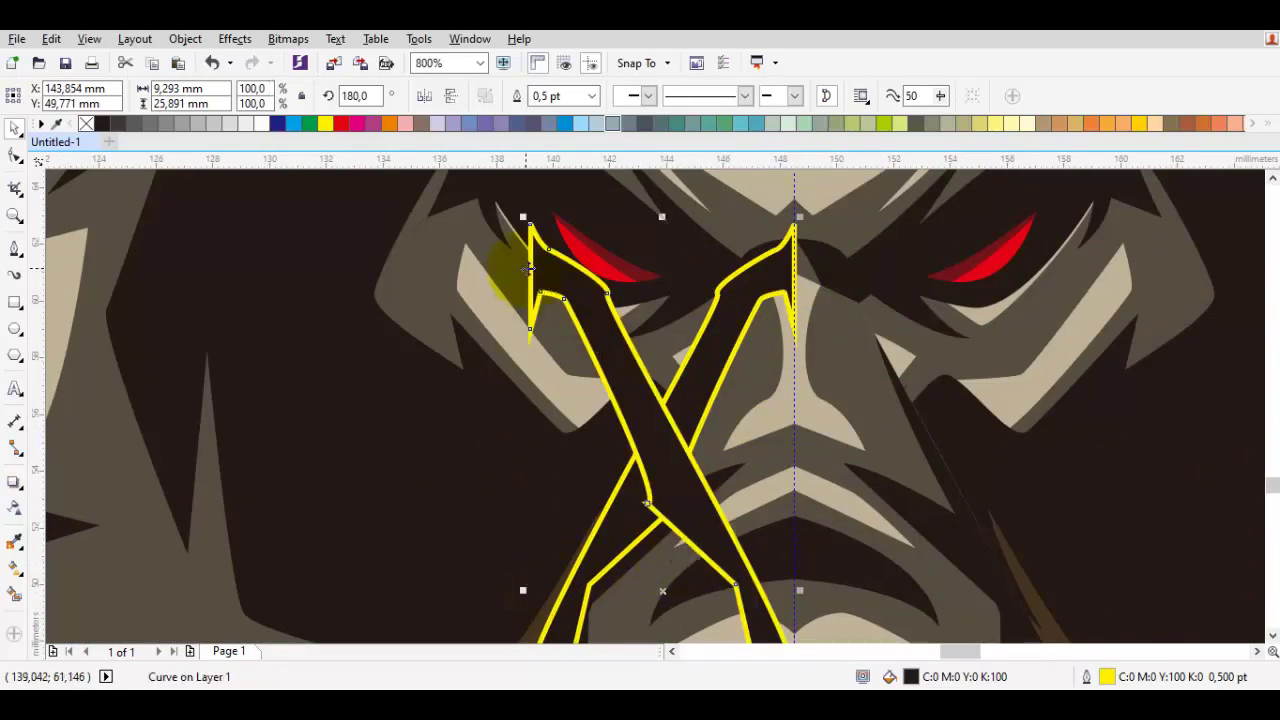
pyautogui.moveTo(790, 255); pyautogui.dragTo(792, 256)
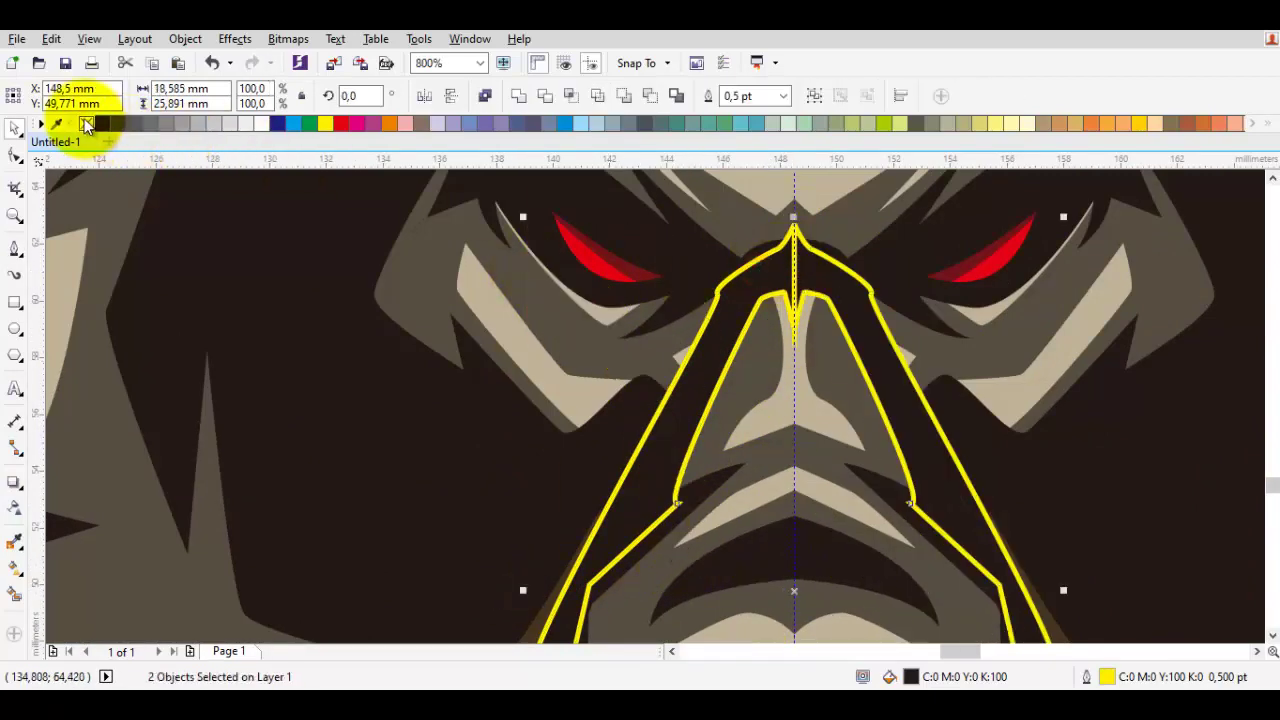
# Remove the yellow outline from both dark trunk outline halves
pyautogui.rightClick(86, 123)
pyautogui.scroll(-2, 653, 379)
pyautogui.click(657, 430)
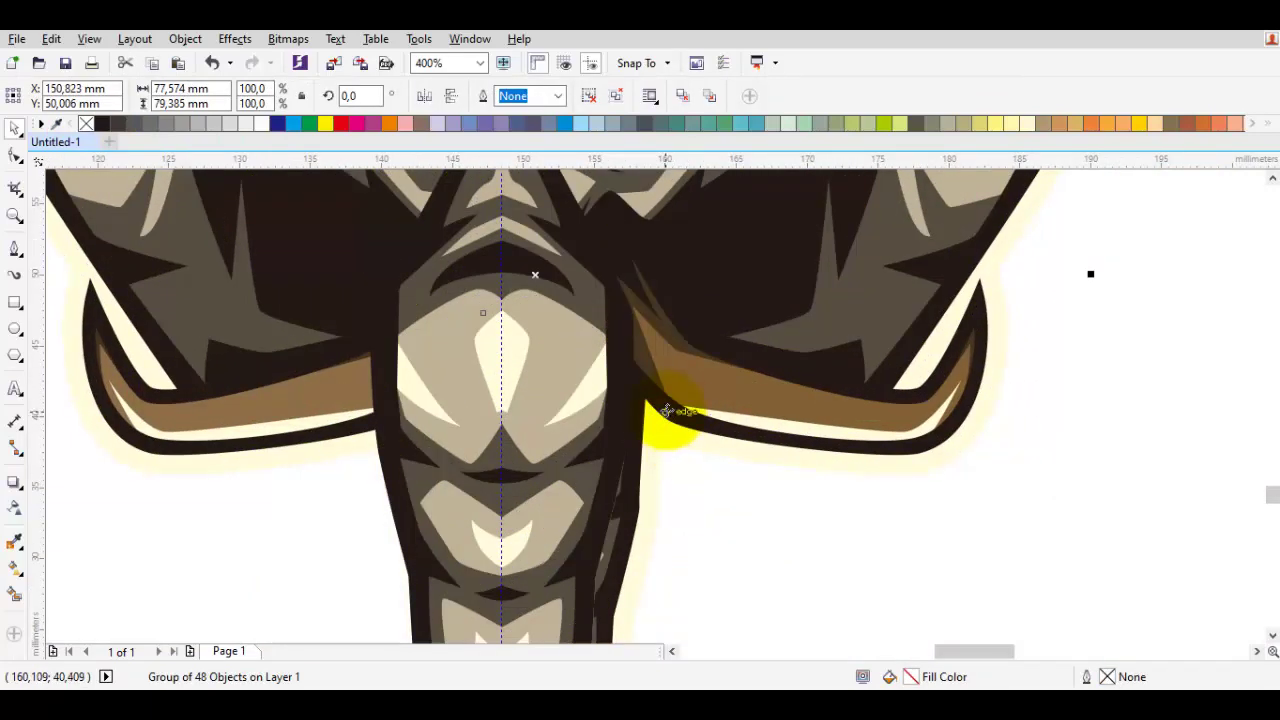
pyautogui.hotkey('ctrl', 'z')
# Ungroup the head artwork and delete the cream halo shape surrounding it
pyautogui.rightClick(678, 334)
pyautogui.click(743, 301)
pyautogui.click(702, 429)
pyautogui.press('Delete')
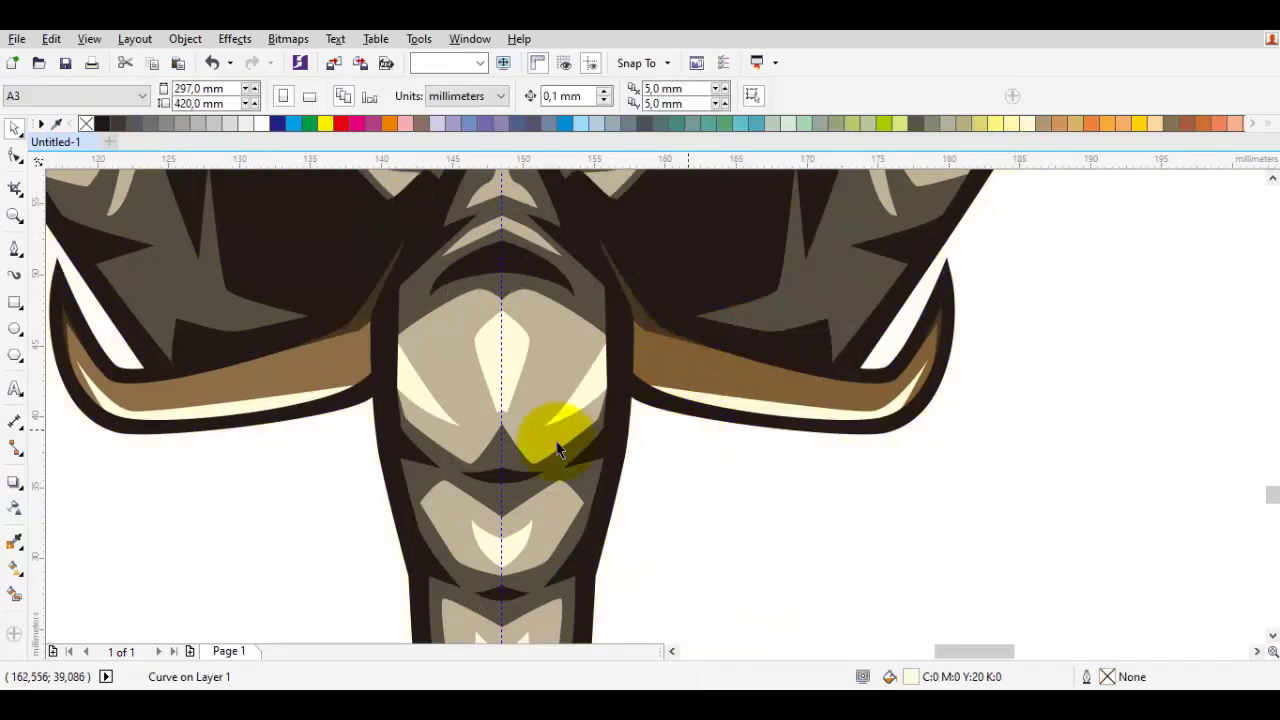
# Select all shapes of the elephant head and give them a yellow outline to reveal their edges
pyautogui.scroll(-2, 688, 431)
pyautogui.moveTo(904, 623); pyautogui.dragTo(860, 557)
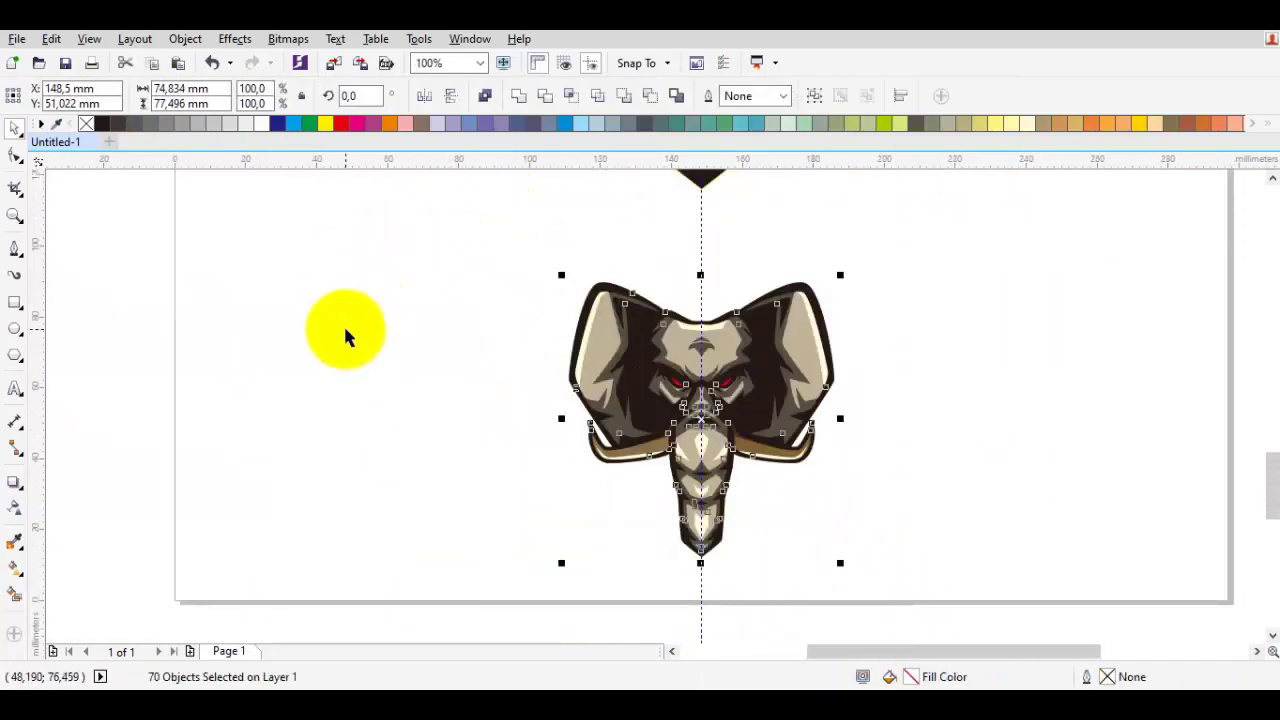
pyautogui.rightClick(325, 125)
pyautogui.click(316, 206)
pyautogui.scroll(2, 608, 323)
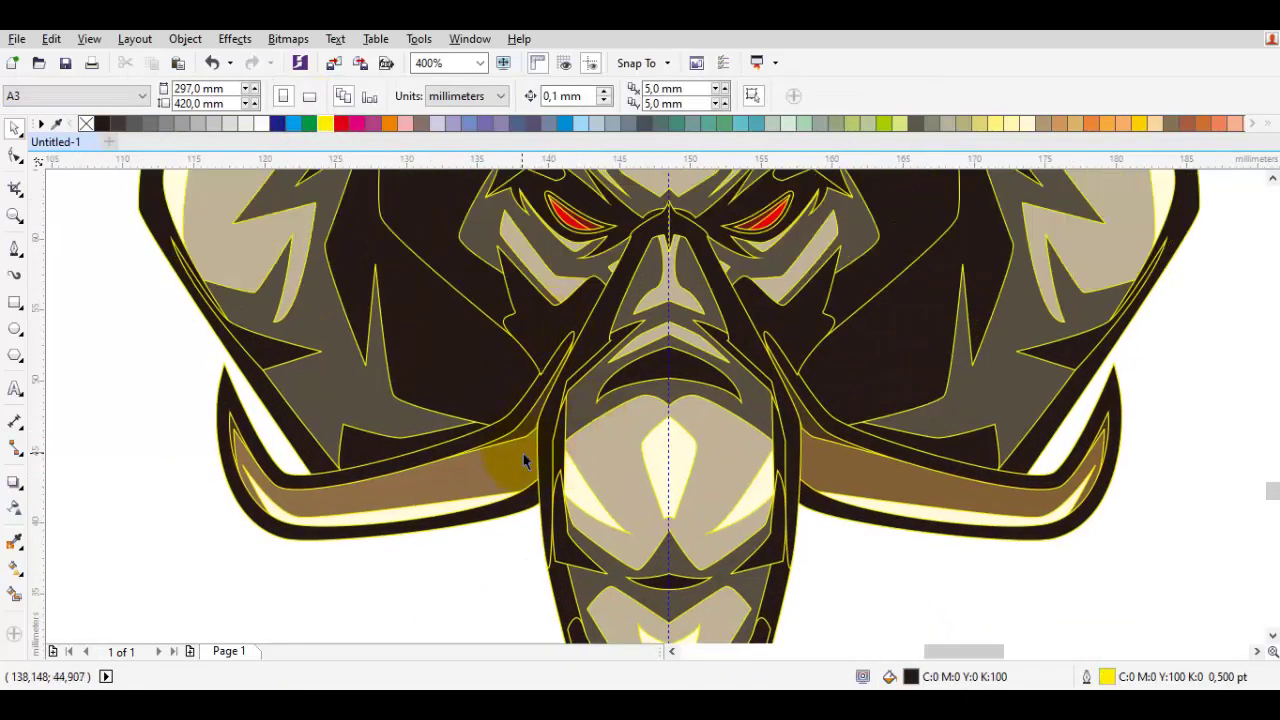
# Remove the outline from every object in the drawing
pyautogui.scroll(-1, 523, 453)
pyautogui.hotkey('ctrl', 'a')
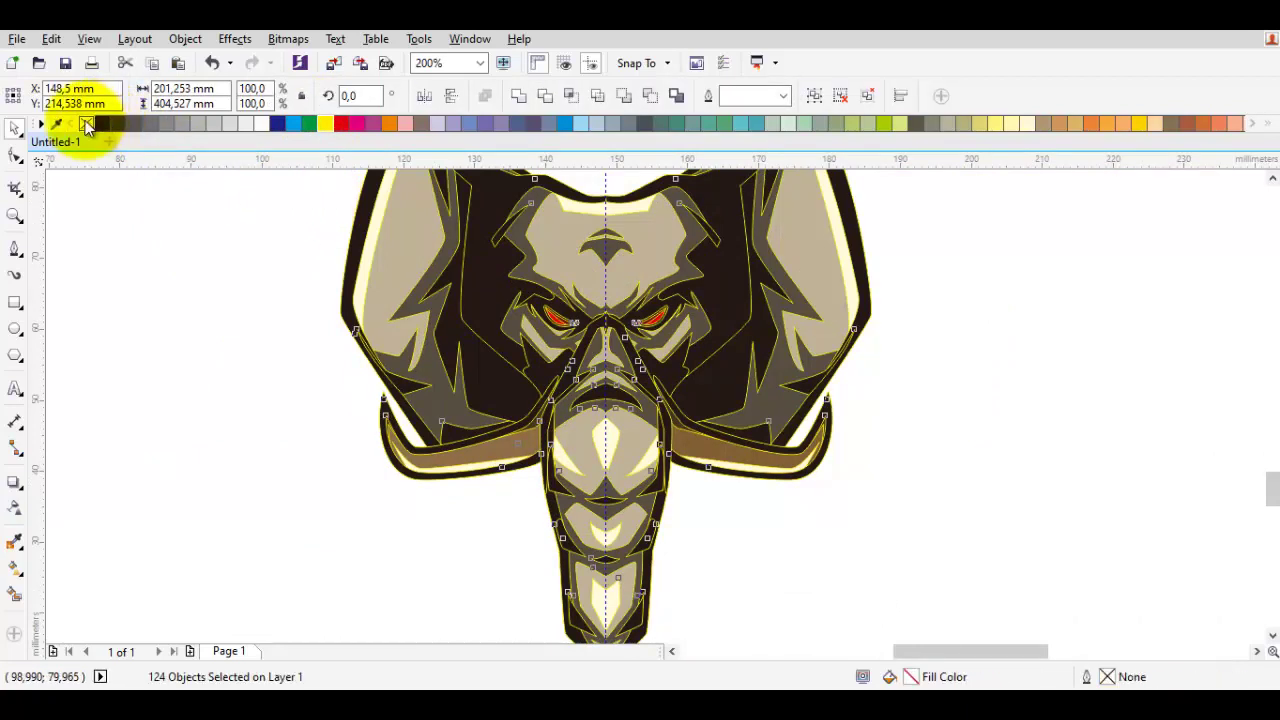
pyautogui.rightClick(86, 123)
pyautogui.press('Escape')
pyautogui.hscroll(2, 463, 437)
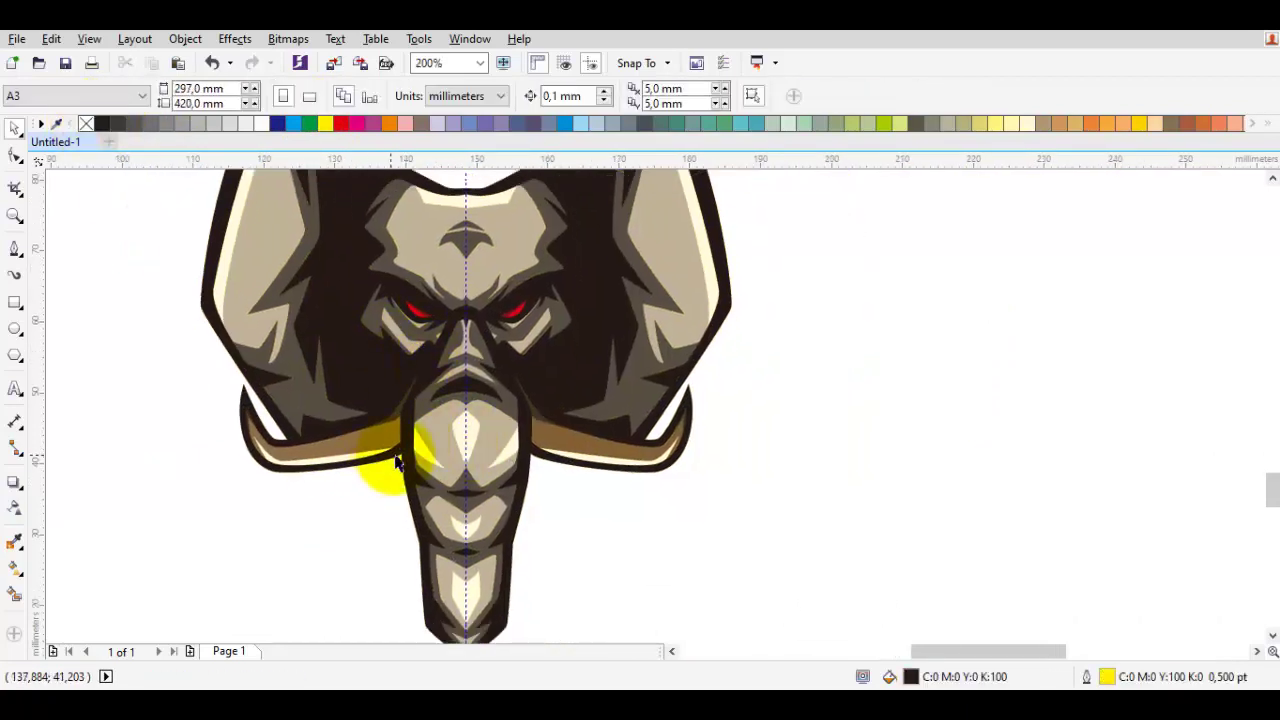
pyautogui.hscroll(-1, 478, 468)
pyautogui.scroll(-1, 478, 468)
# Delete both mirrored halves of the dark outline shape around the trunk
pyautogui.scroll(2, 537, 357)
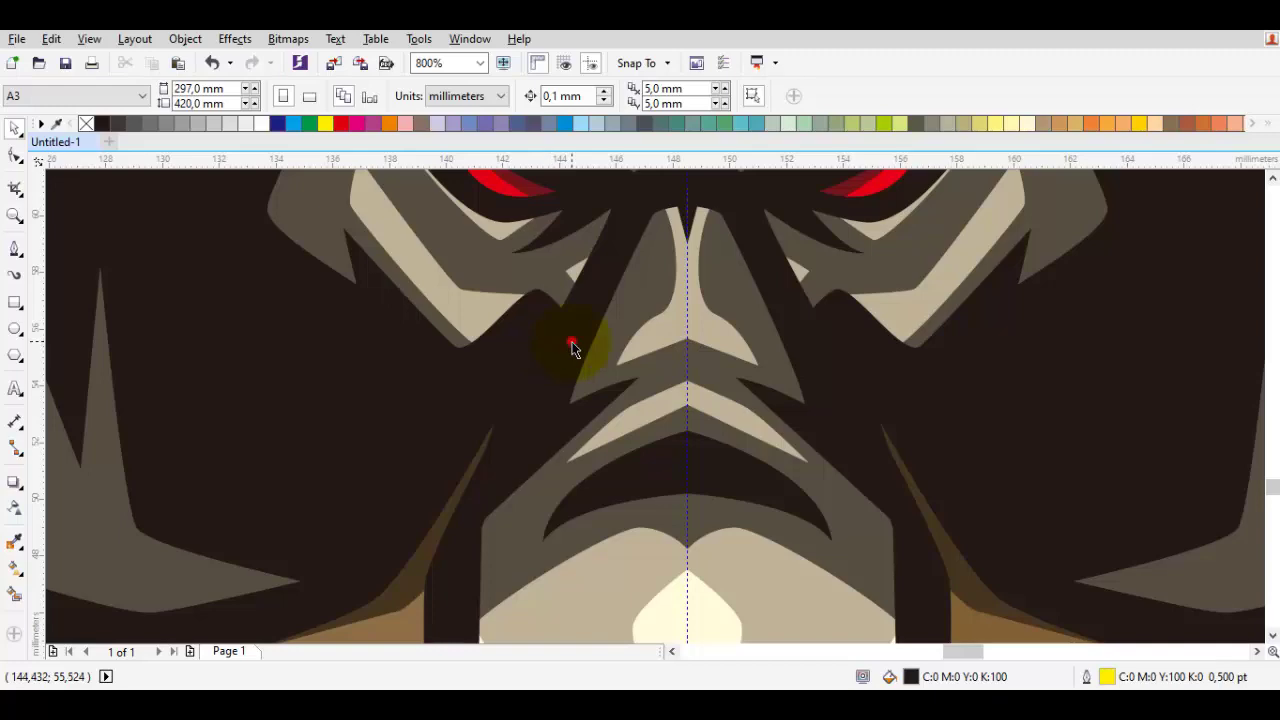
pyautogui.click(571, 356)
pyautogui.moveTo(572, 356); pyautogui.dragTo(660, 329)
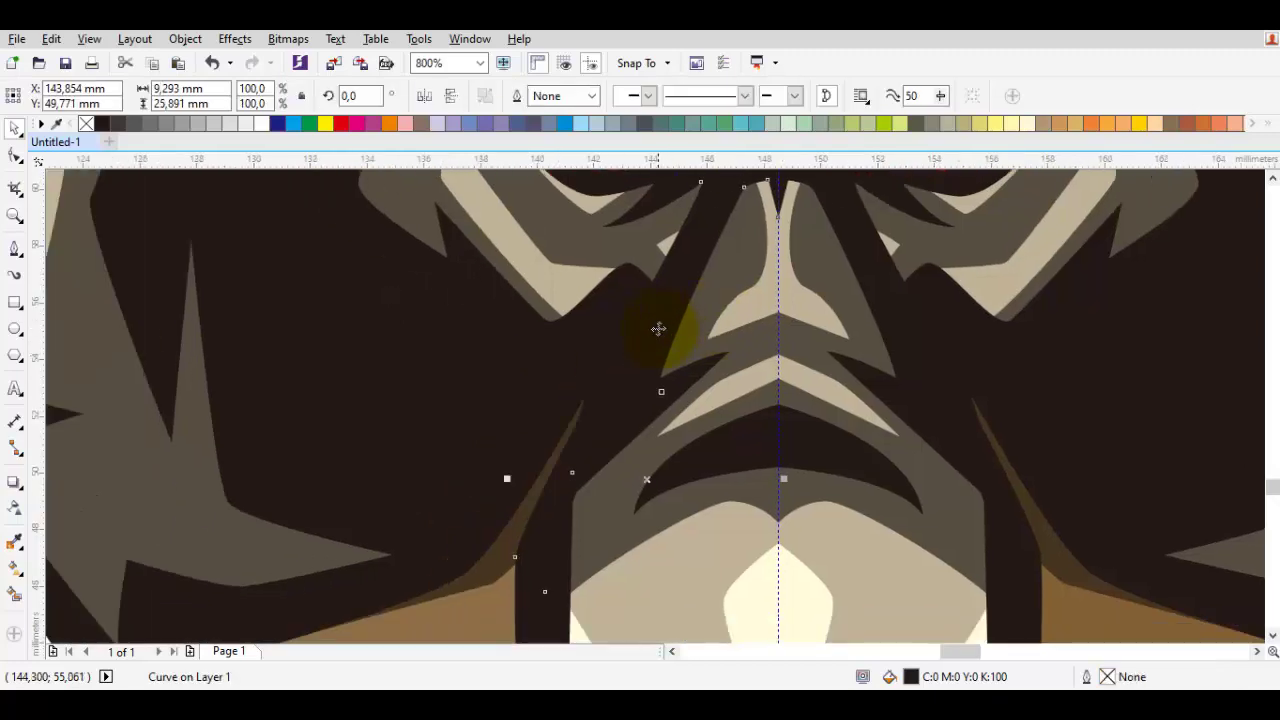
pyautogui.scroll(-1, 676, 327)
pyautogui.press('Delete')
pyautogui.click(784, 308)
pyautogui.press('Delete')
pyautogui.scroll(1, 636, 374)
pyautogui.hscroll(-1, 652, 386)
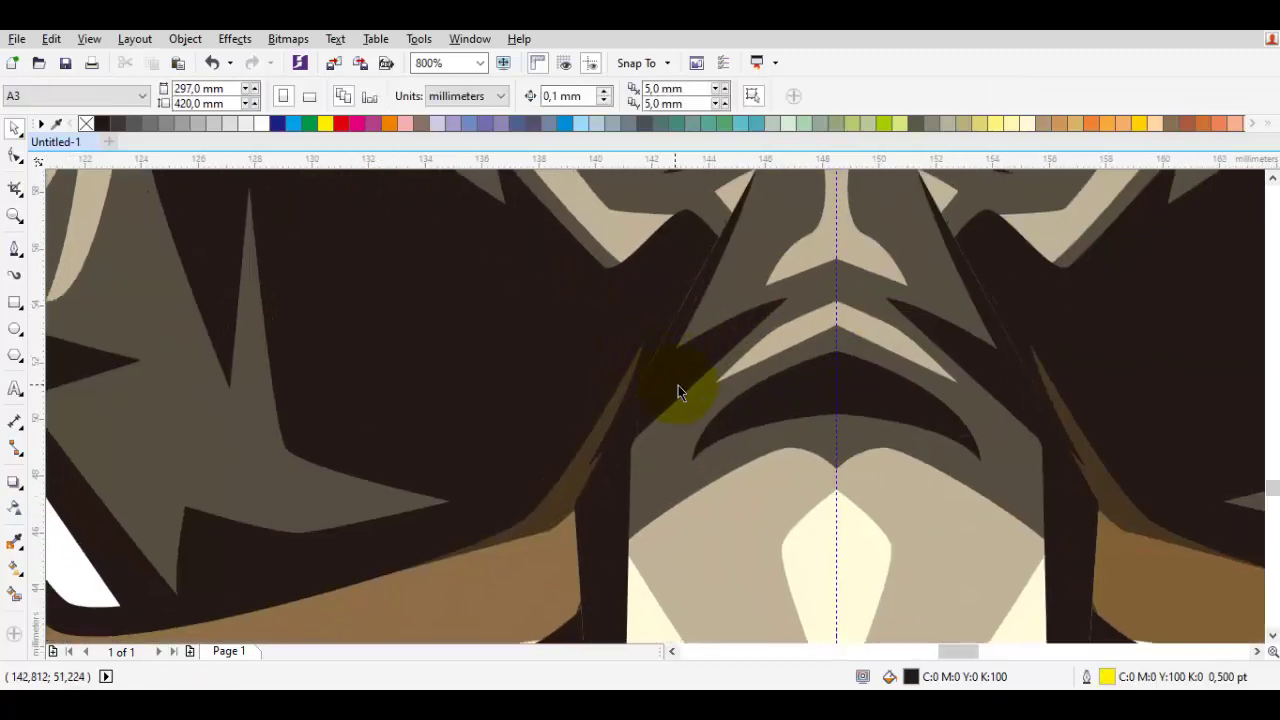
# Check the nodes of the remaining trunk edge shape and undo the deletion of both dark trunk outline halves
pyautogui.scroll(-2, 638, 423)
pyautogui.scroll(2, 686, 338)
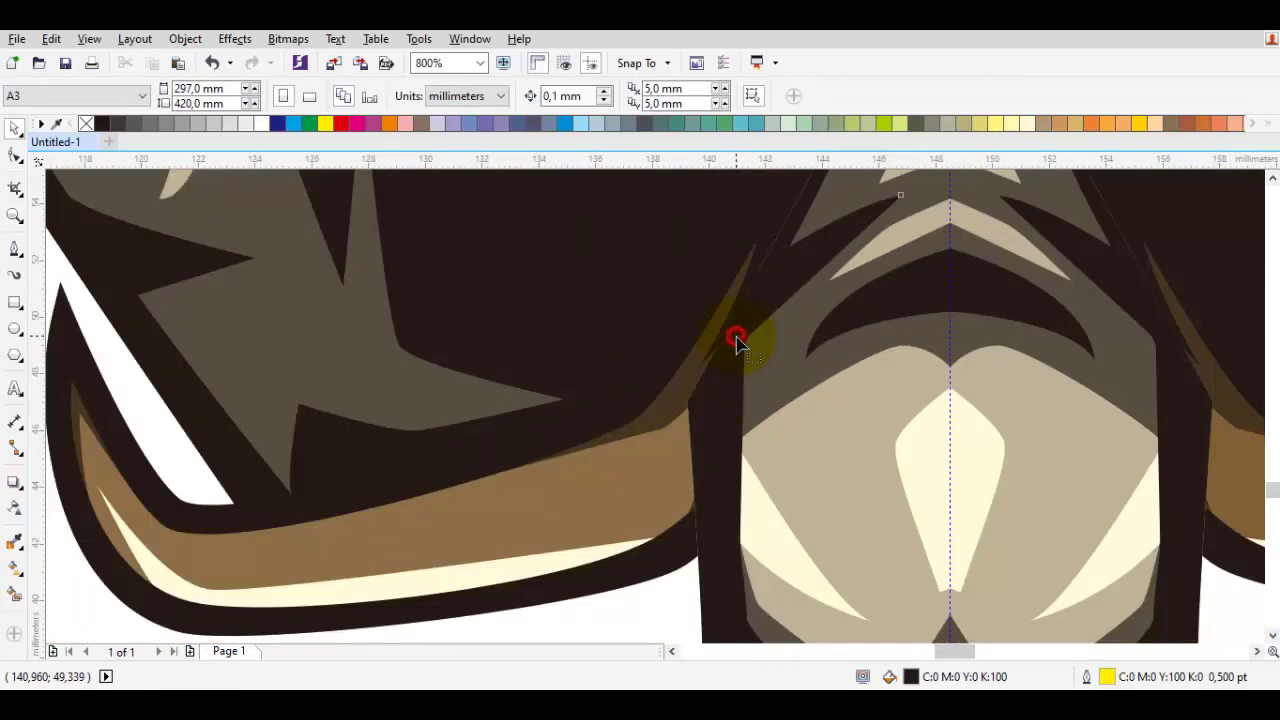
pyautogui.press('F10')
pyautogui.click(726, 407)
pyautogui.click(697, 509)
pyautogui.scroll(-2, 703, 455)
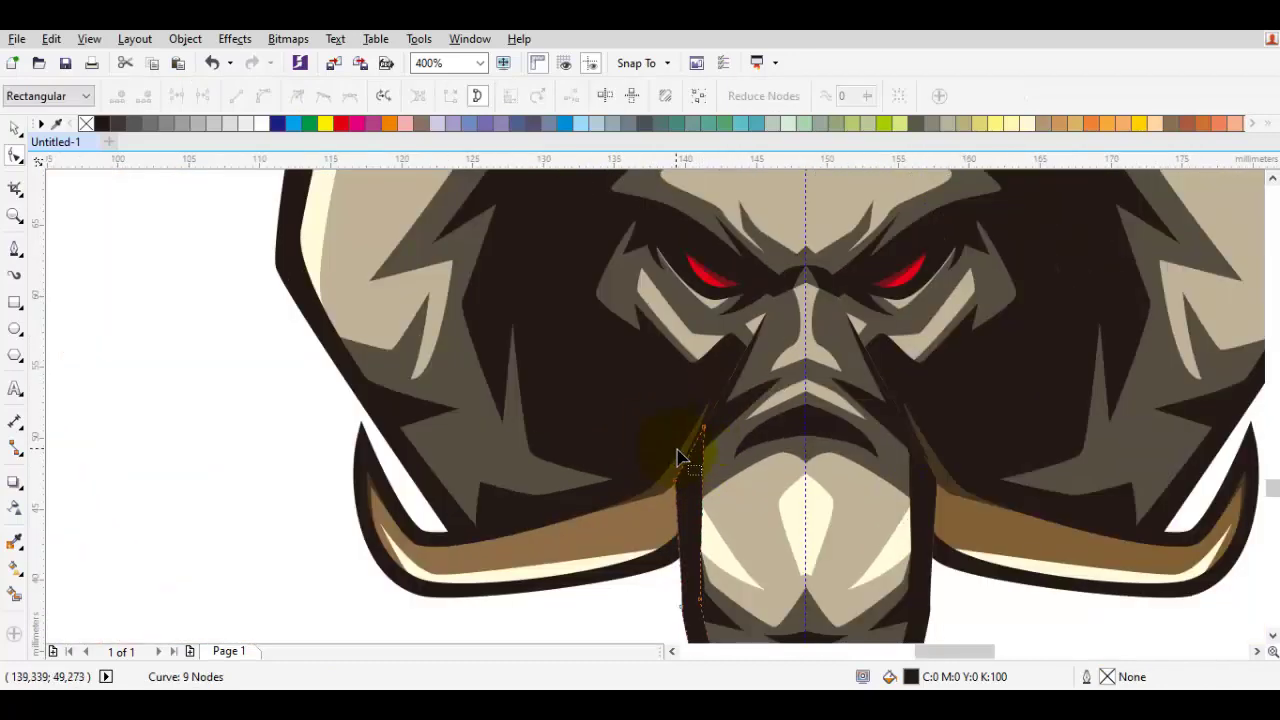
pyautogui.scroll(-1, 677, 457)
pyautogui.scroll(1, 690, 470)
pyautogui.scroll(1, 645, 554)
pyautogui.press('F5')
pyautogui.scroll(-1, 679, 508)
pyautogui.scroll(1, 708, 416)
pyautogui.hotkey('ctrl', 'z')
pyautogui.hotkey('ctrl', 'z')
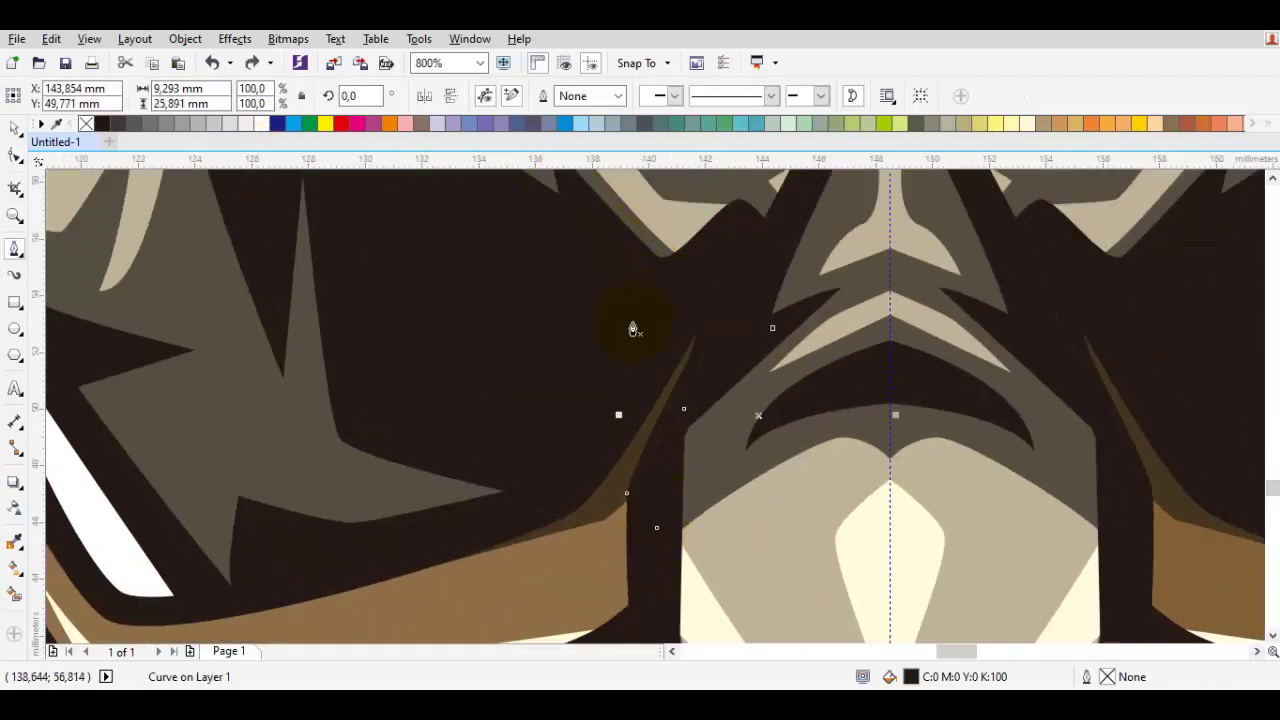
# Start a Bezier curve along the left tusk's upper edge and zigzag it down across the brown tusk base
pyautogui.scroll(-1, 633, 329)
pyautogui.scroll(1, 614, 413)
pyautogui.moveTo(565, 438); pyautogui.dragTo(629, 405)
pyautogui.scroll(1, 588, 426)
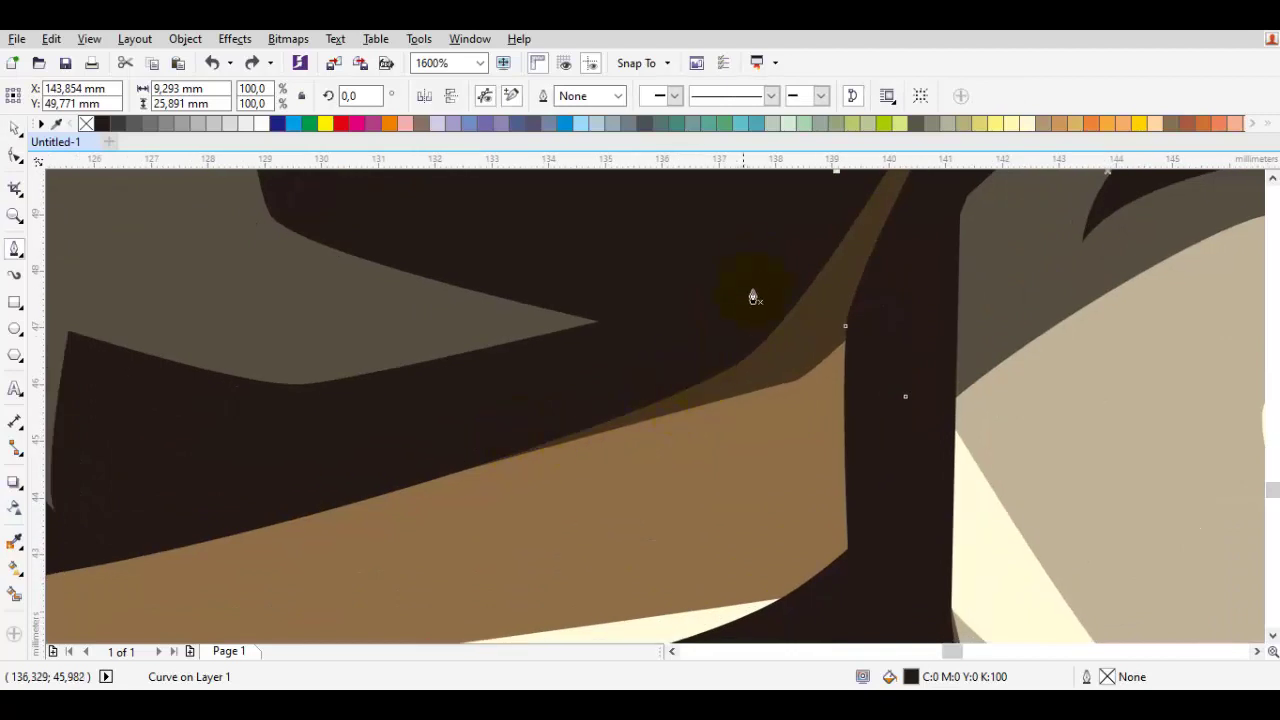
pyautogui.click(256, 493)
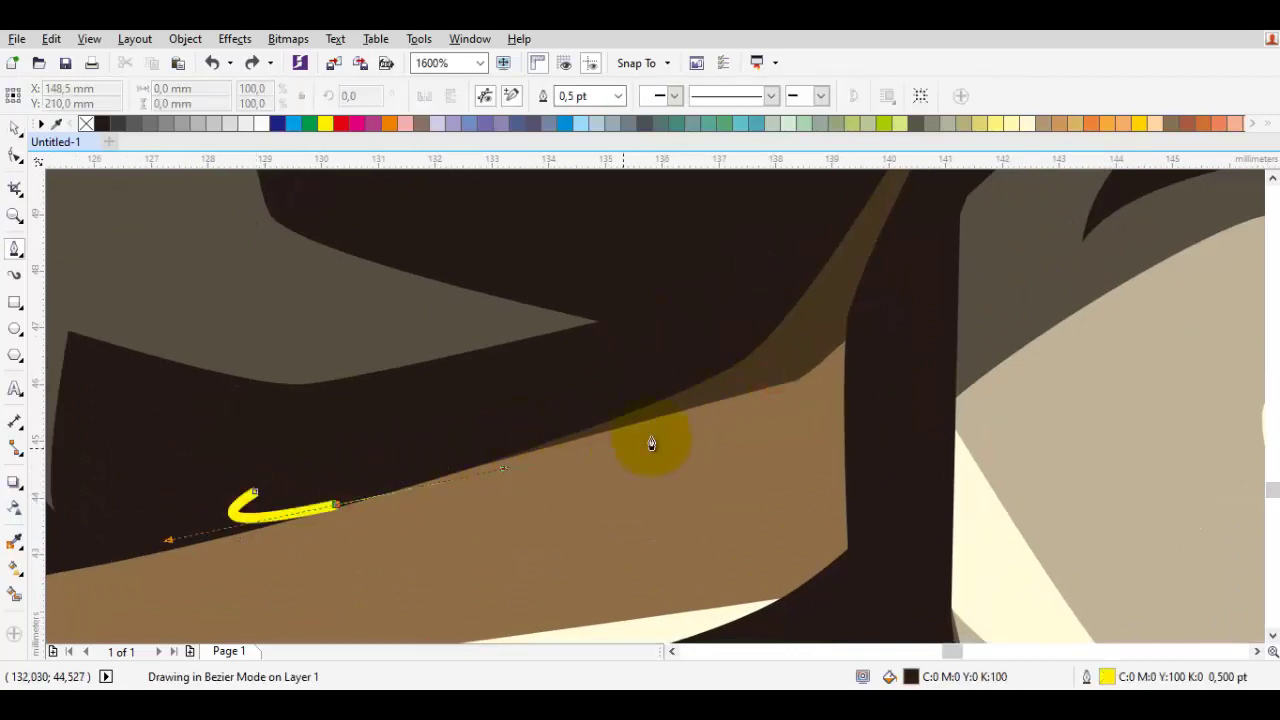
pyautogui.click(684, 432)
pyautogui.click(619, 596)
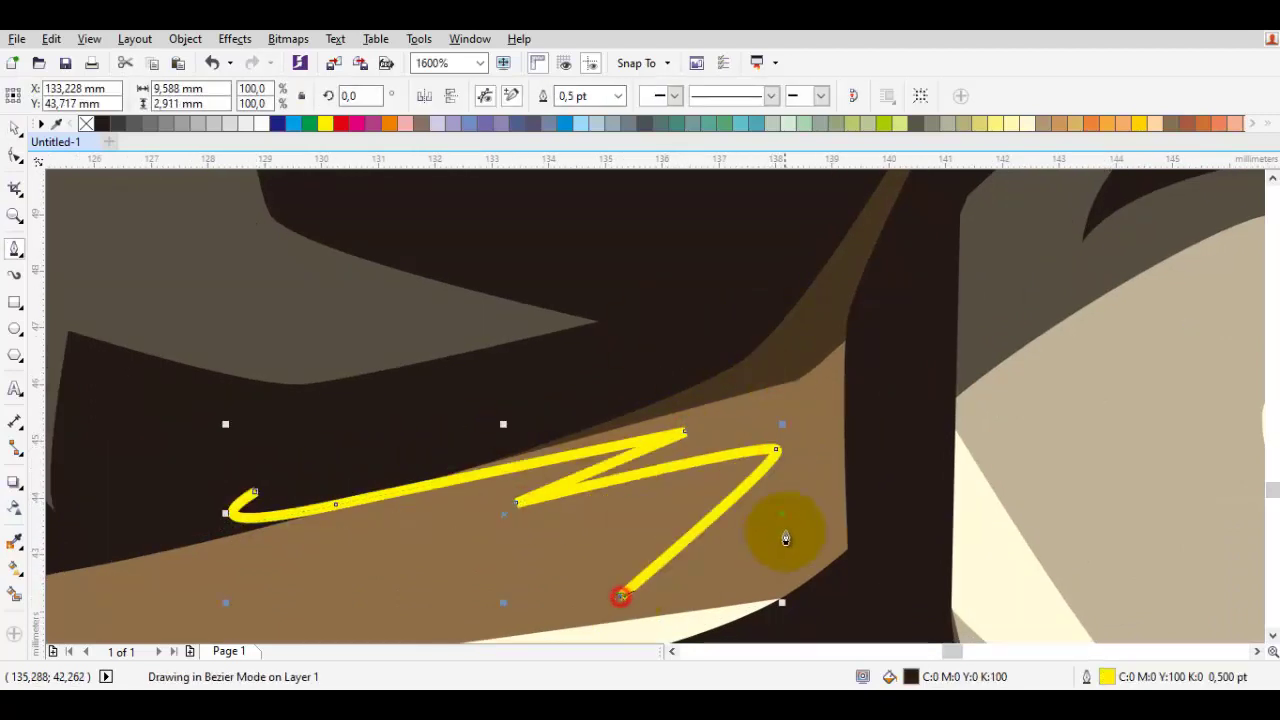
pyautogui.click(832, 452)
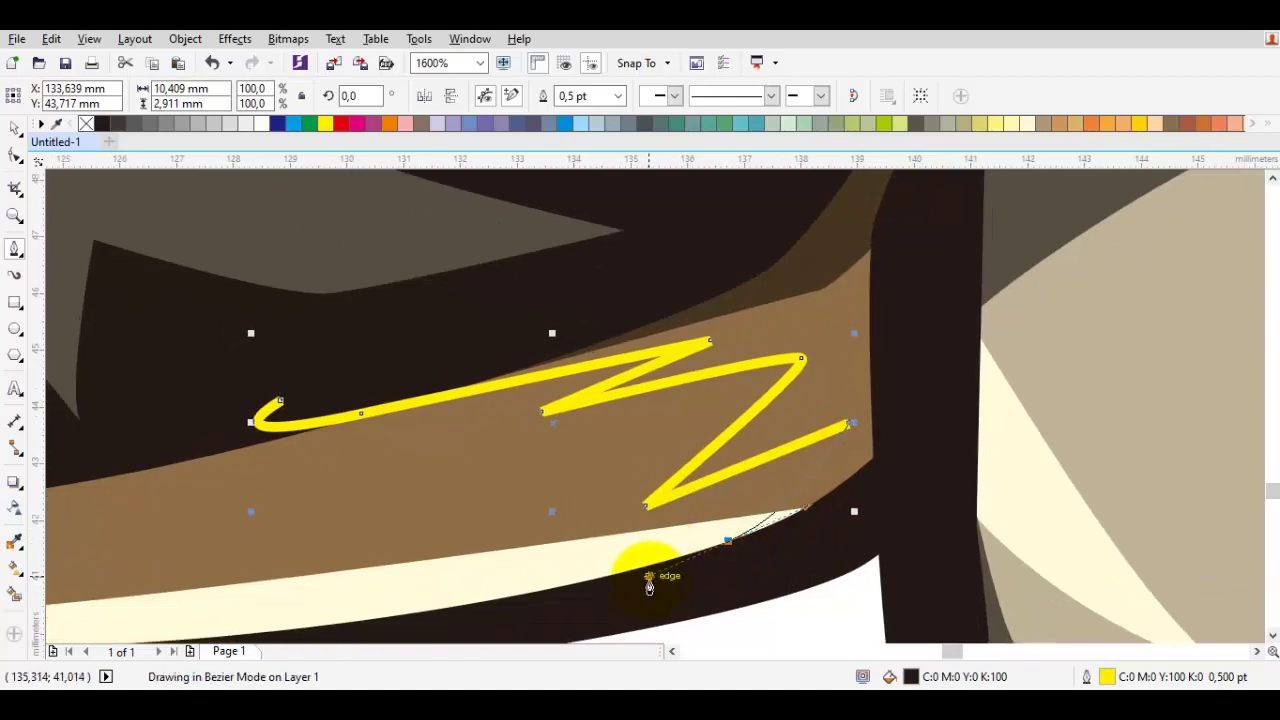
# Continue the curve along the trunk edge, close it as a shape about 14 by 11.9 mm, and remove its outline
pyautogui.scroll(-2, 944, 472)
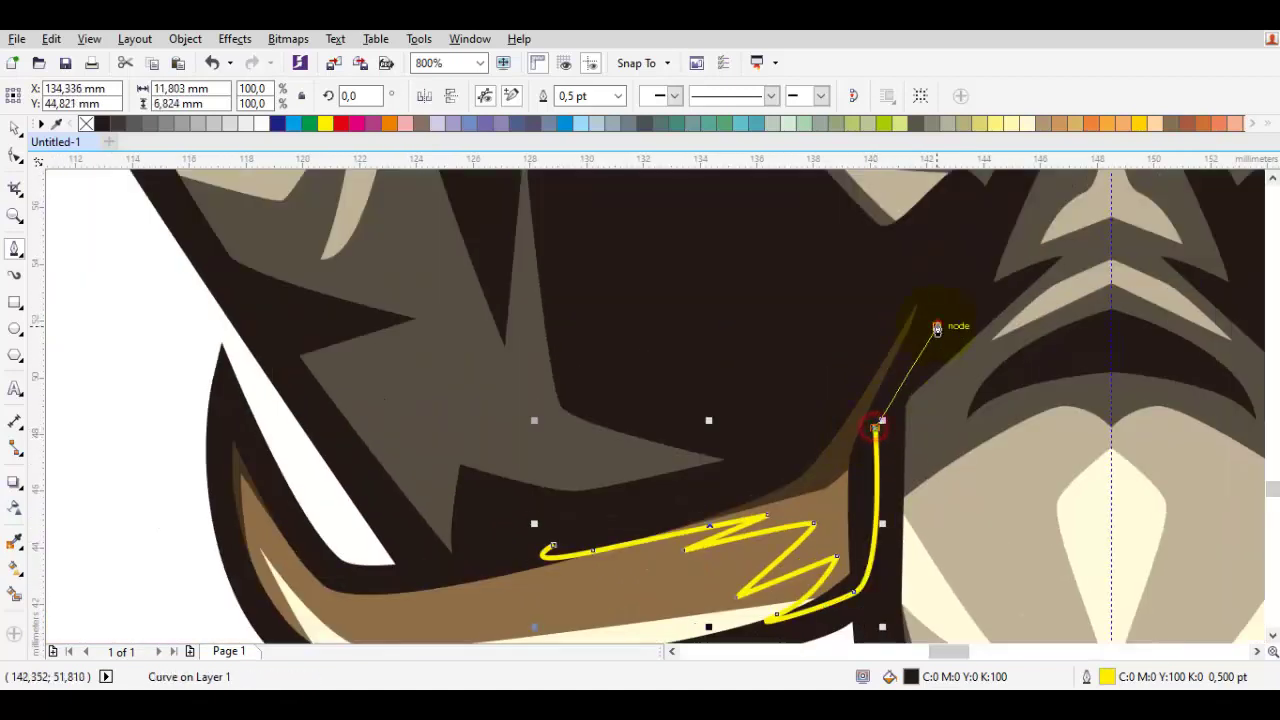
pyautogui.click(553, 550)
pyautogui.scroll(2, 553, 550)
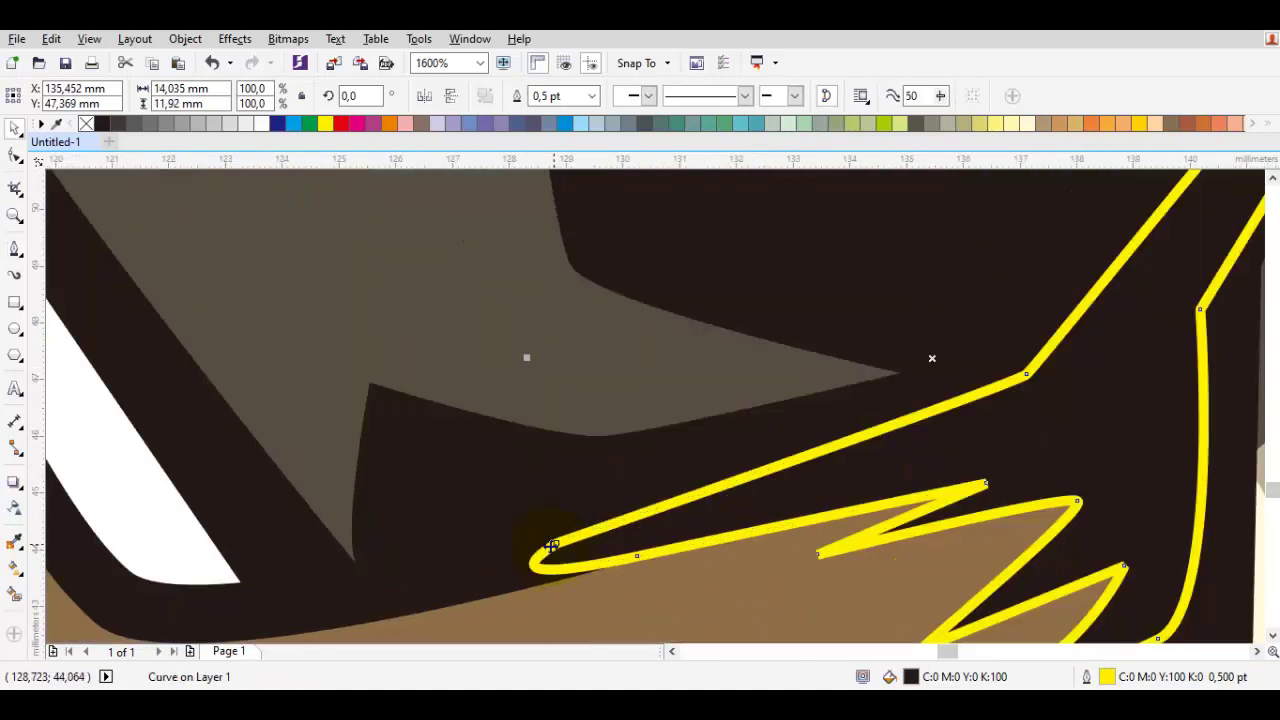
pyautogui.scroll(-2, 700, 517)
pyautogui.rightClick(86, 123)
pyautogui.press('Escape')
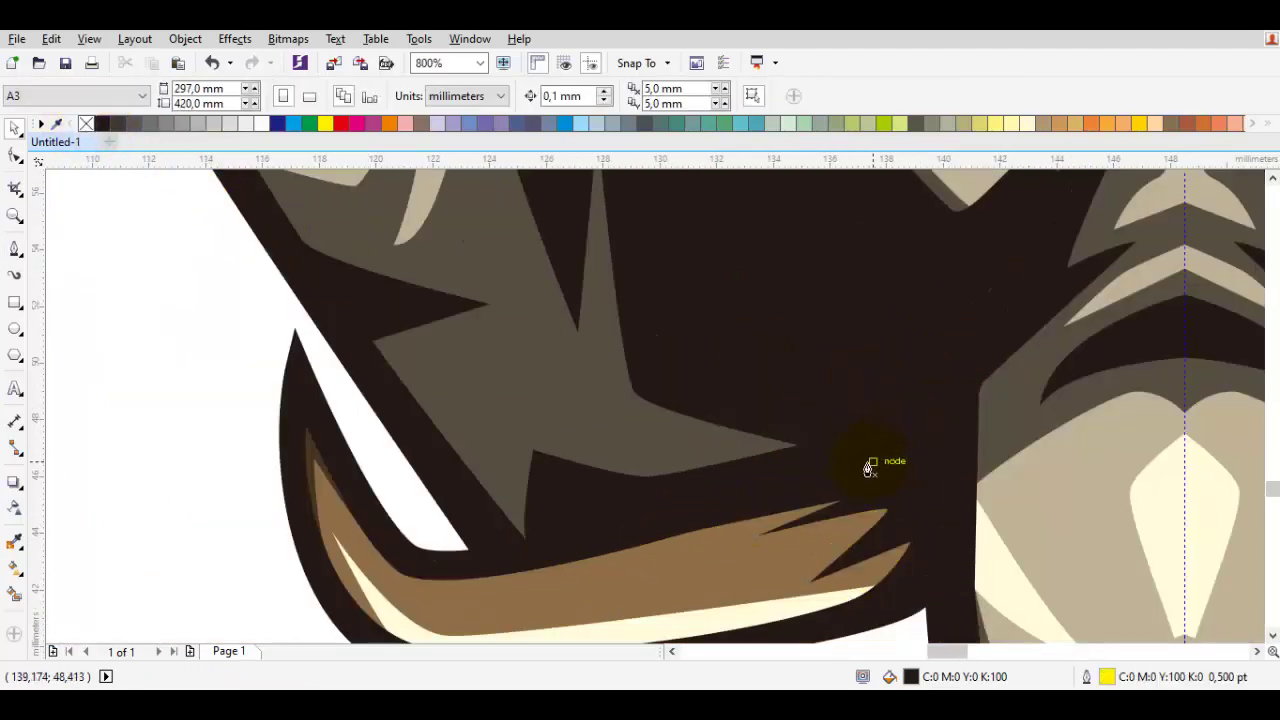
# Adjust the jagged shape's nodes to follow the trunk's edge and the tusk's upper edge
pyautogui.click(867, 479)
pyautogui.scroll(2, 968, 414)
pyautogui.press('F10')
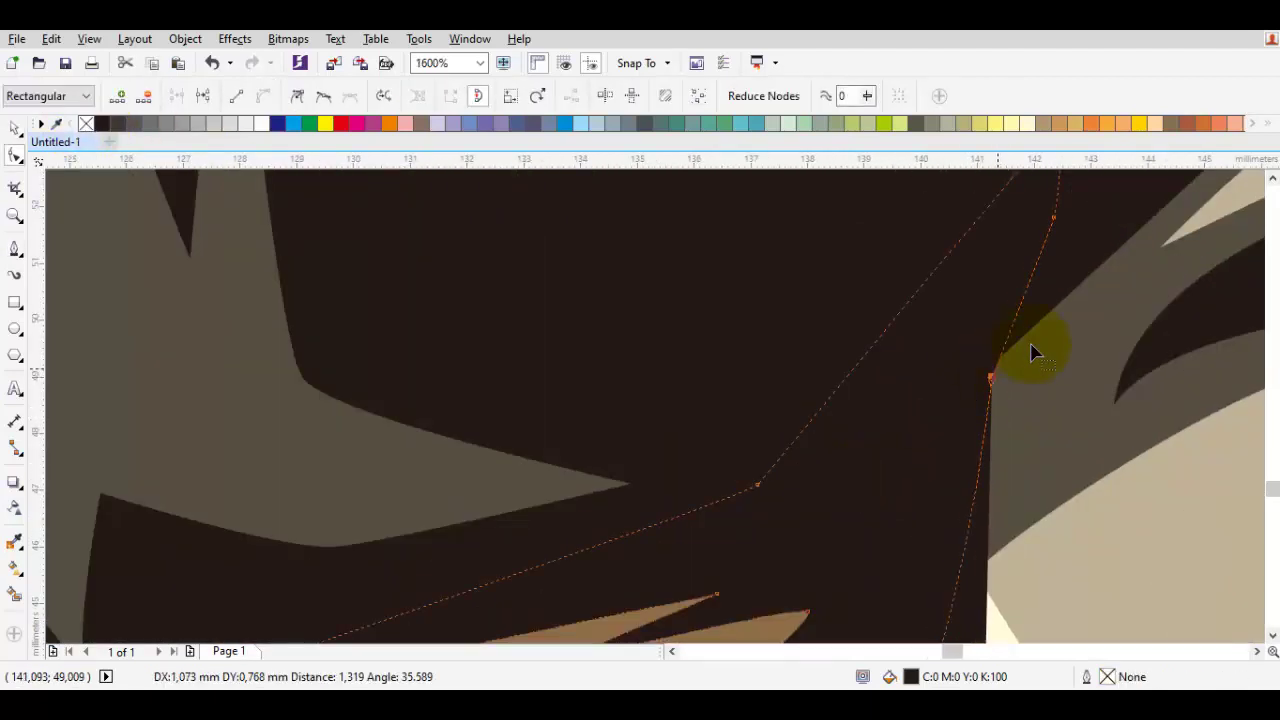
pyautogui.scroll(2, 990, 385)
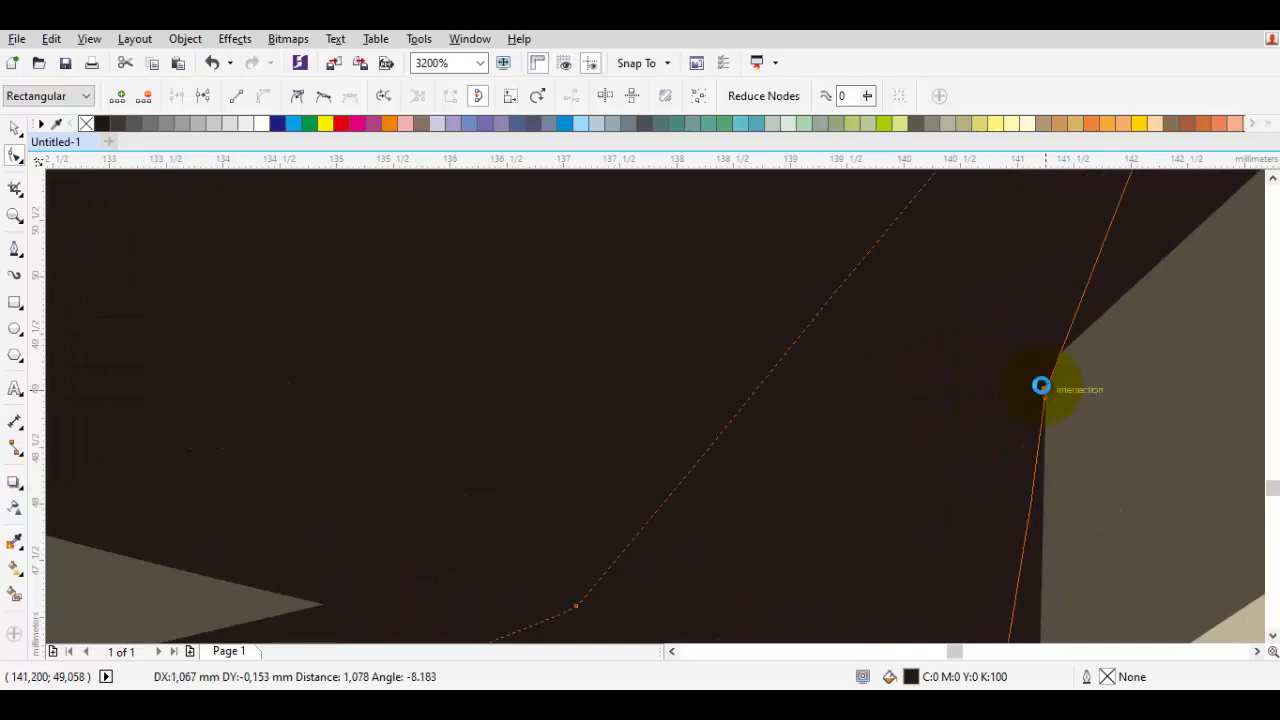
pyautogui.scroll(-1, 1041, 385)
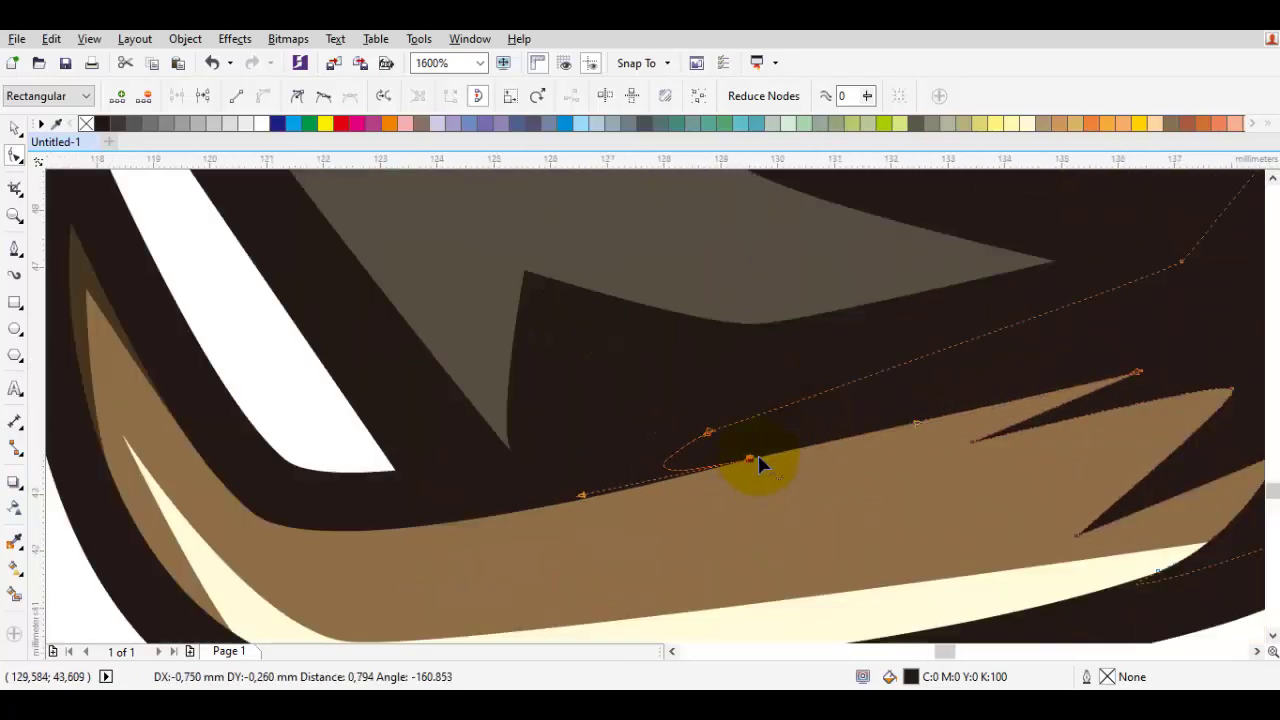
pyautogui.scroll(-4, 760, 463)
pyautogui.press('space')
# Compare the jagged shape with the rest of the head and remove it from the left tusk's base
pyautogui.scroll(1, 822, 478)
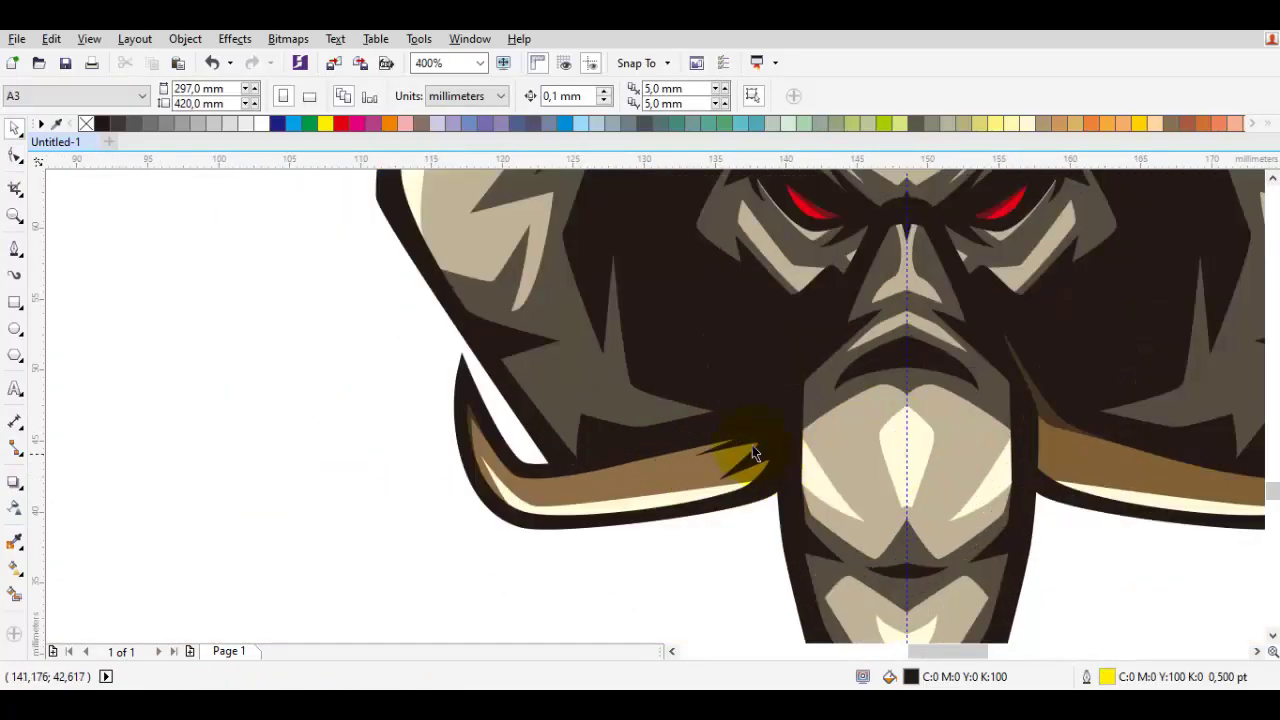
pyautogui.scroll(-2, 770, 470)
pyautogui.scroll(1, 785, 490)
pyautogui.scroll(1, 705, 395)
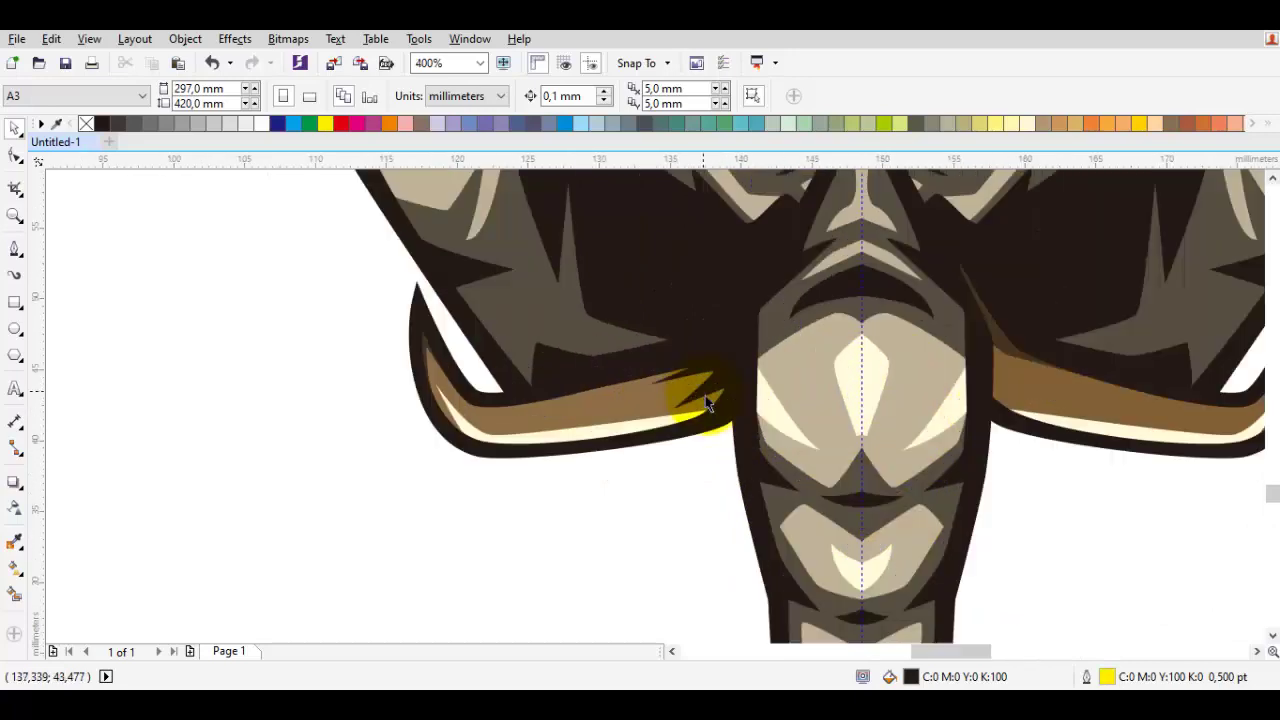
pyautogui.scroll(-1, 700, 381)
pyautogui.scroll(1, 706, 405)
pyautogui.scroll(1, 712, 404)
pyautogui.scroll(-1, 712, 404)
# Try to tilt the four left tusk shapes downward to about 201.6 degrees
pyautogui.click(712, 404)
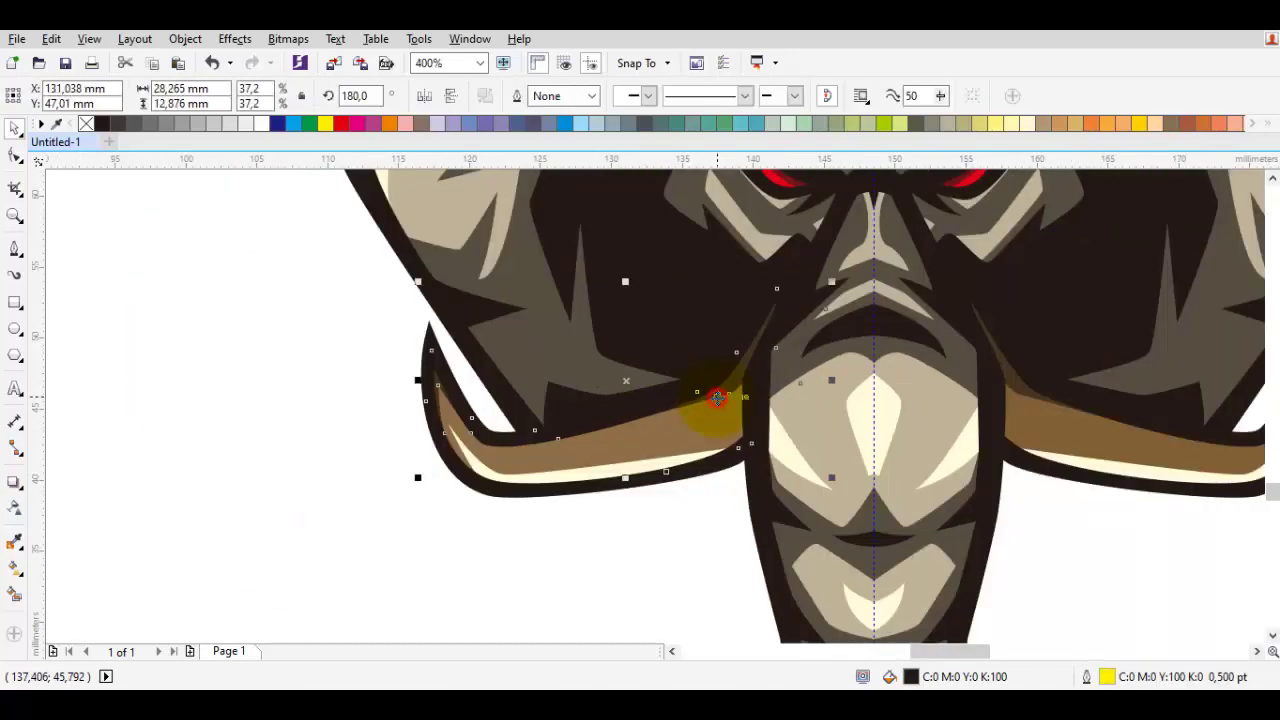
pyautogui.press('F10')
pyautogui.scroll(1, 445, 390)
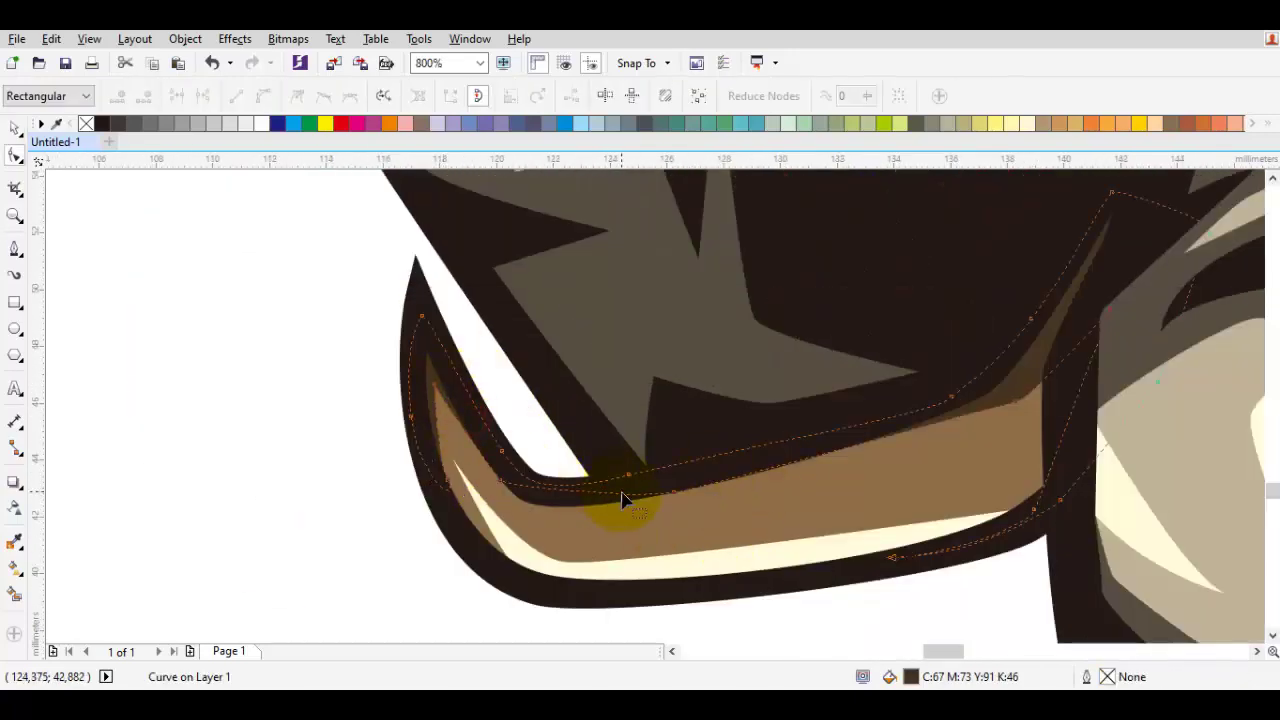
pyautogui.scroll(-1, 968, 487)
pyautogui.press('space')
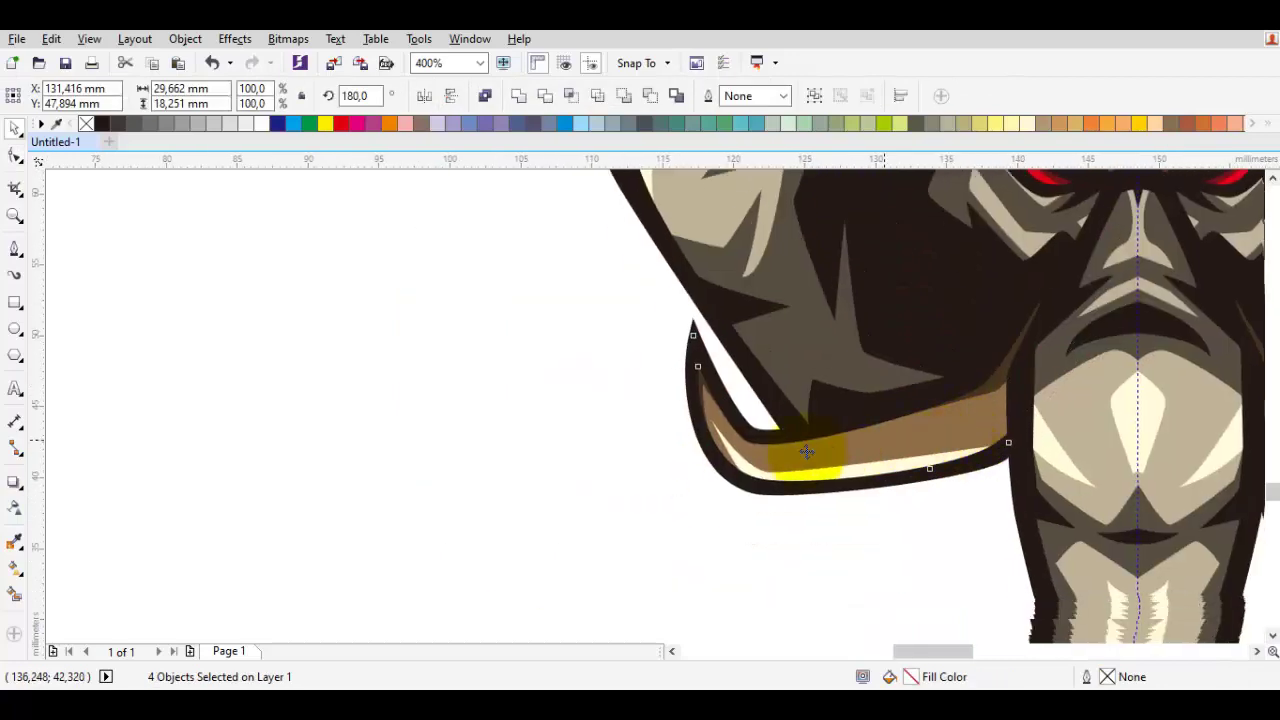
pyautogui.moveTo(700, 357); pyautogui.dragTo(727, 536)
pyautogui.scroll(-2, 733, 535)
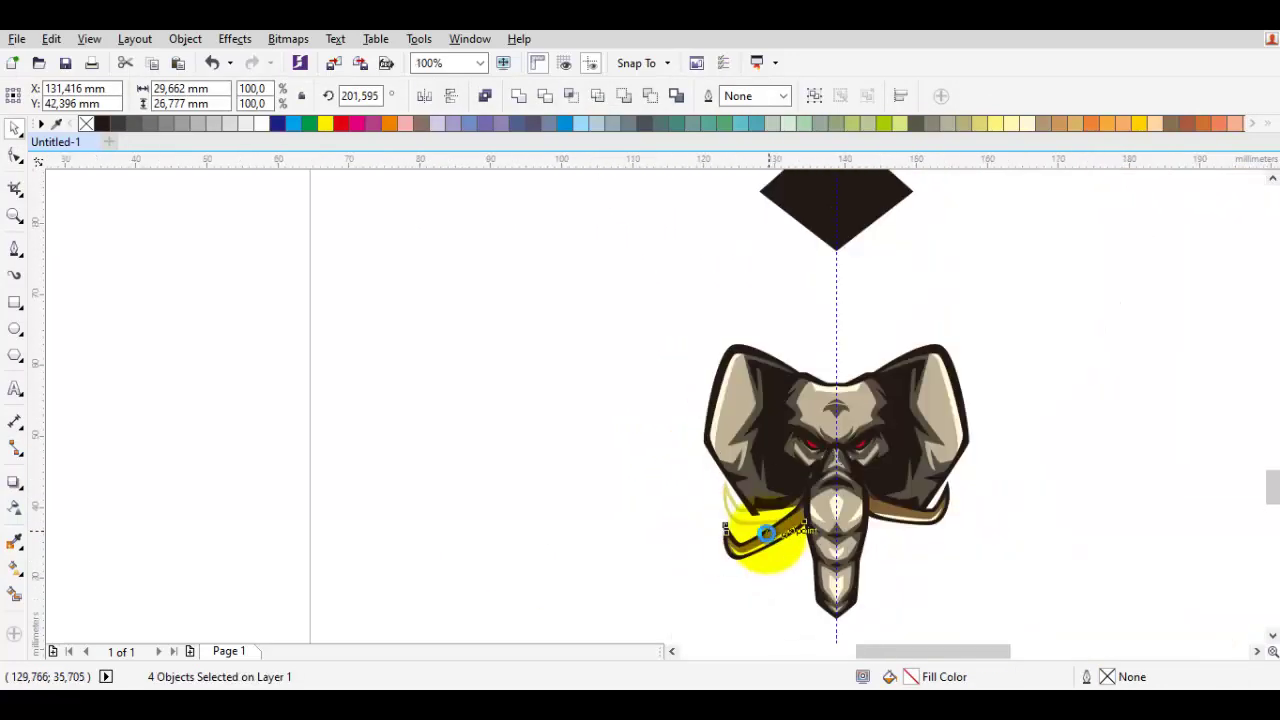
pyautogui.scroll(2, 769, 534)
pyautogui.hotkey('ctrl', 'z')
# Enlarge the four left tusk shapes to about 34.7 by 21.3 mm and rotate them to about 190.8 degrees
pyautogui.scroll(1, 680, 500)
pyautogui.press('F10')
pyautogui.scroll(-2, 664, 480)
pyautogui.press('space')
pyautogui.scroll(-1, 645, 445)
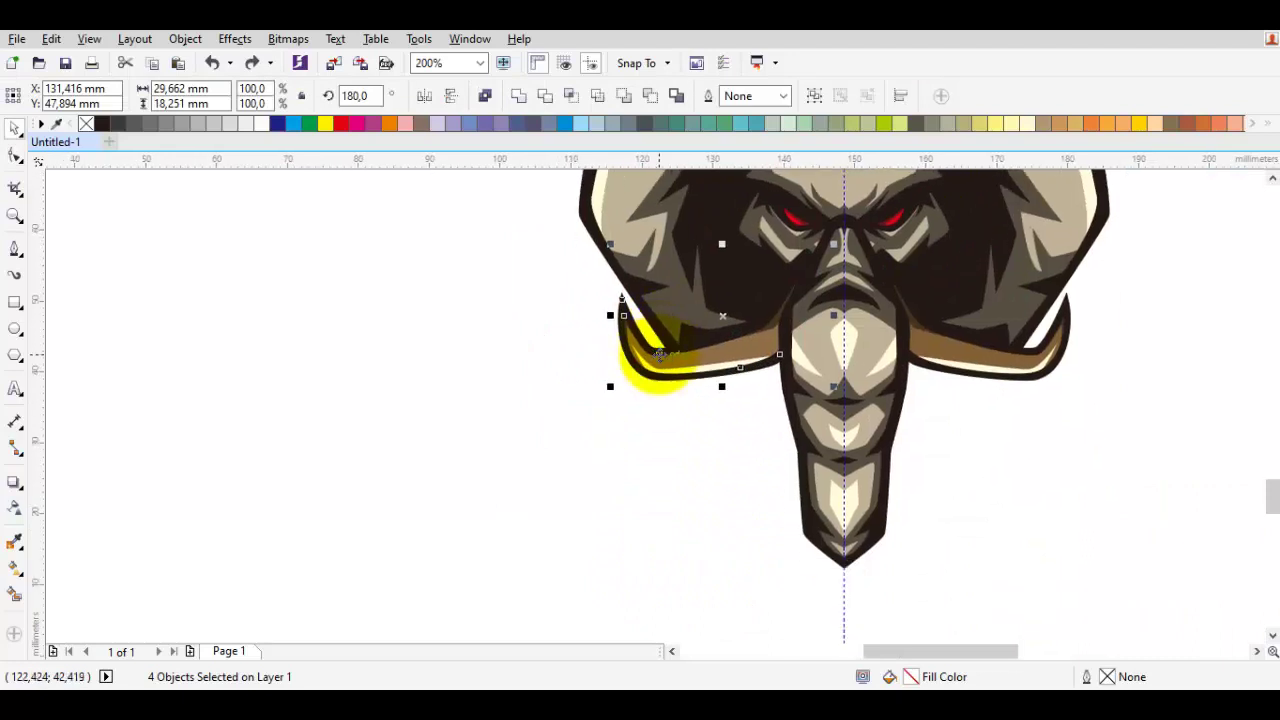
pyautogui.moveTo(611, 390)
pyautogui.mouseDown()
pyautogui.moveTo(580, 420)
pyautogui.moveTo(617, 398)
pyautogui.mouseUp()
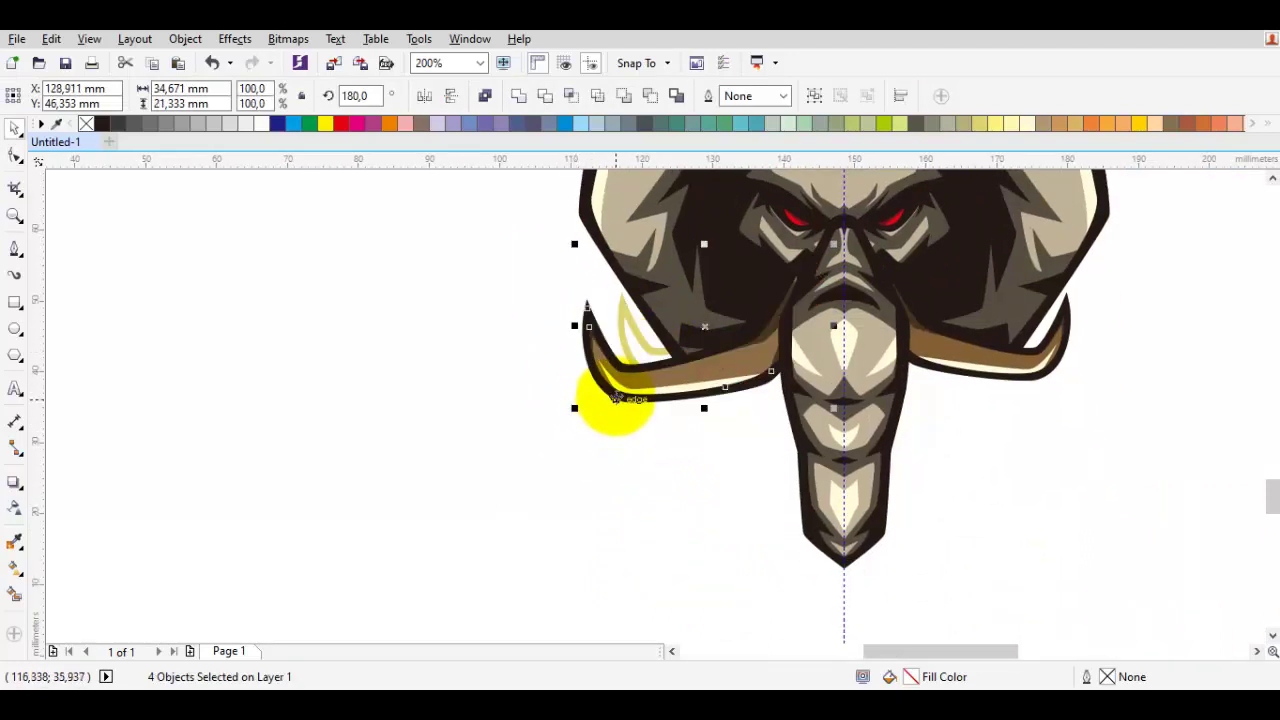
pyautogui.moveTo(574, 325); pyautogui.dragTo(598, 385)
pyautogui.click(697, 467)
# Delete the left tusk's dark outline, shading and cream highlight, keeping only its brown base shape
pyautogui.scroll(1, 684, 376)
pyautogui.click(717, 375)
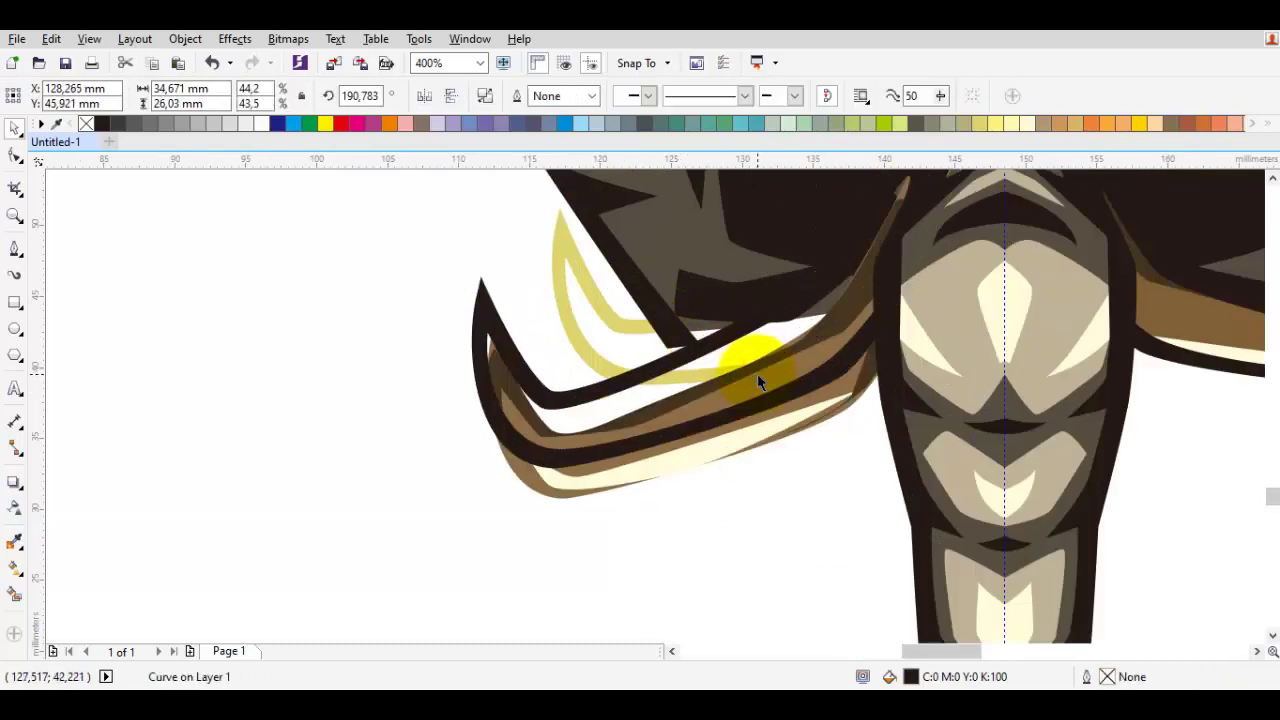
pyautogui.press('Delete')
pyautogui.click(705, 453)
pyautogui.press('Delete')
# Delete the yellow silhouette shape left behind the elephant head
pyautogui.click(669, 377)
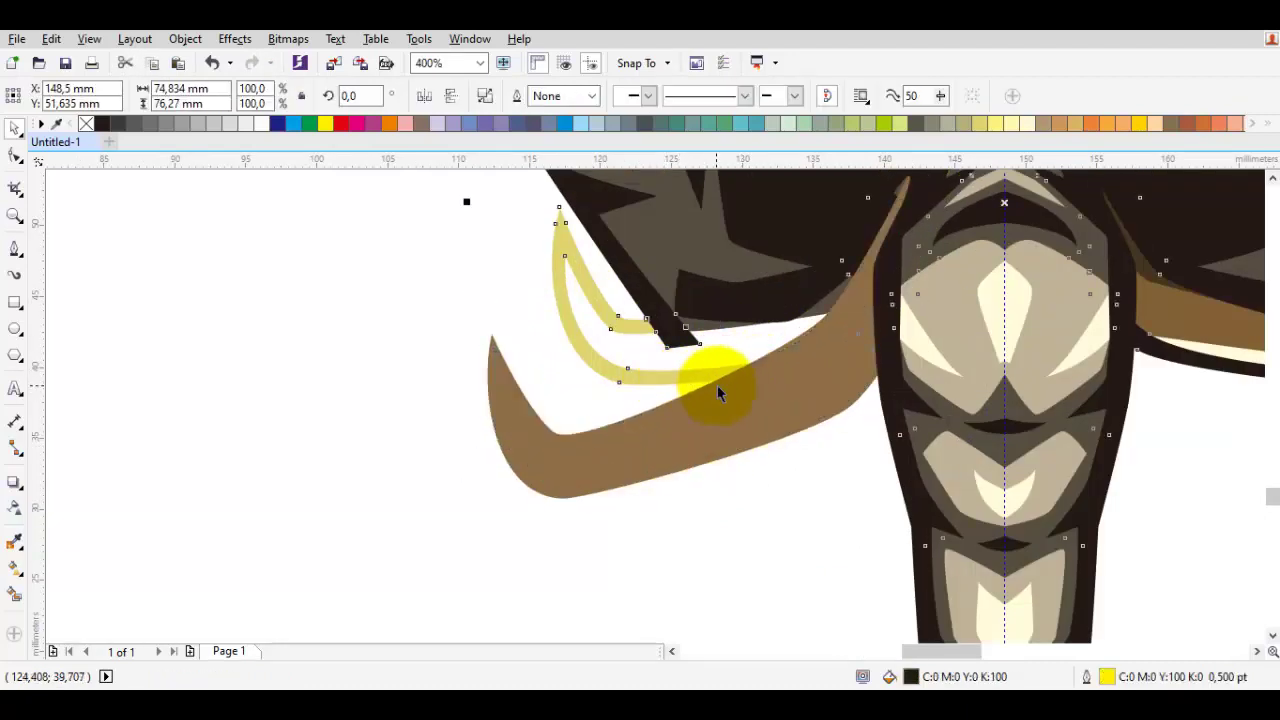
pyautogui.scroll(-1, 732, 383)
pyautogui.press('Delete')
pyautogui.scroll(1, 714, 376)
# Reshape the left tusk's brown base by raising its tip and pulling its lower bend outward to make it thicker
pyautogui.click(773, 402)
pyautogui.press('F10')
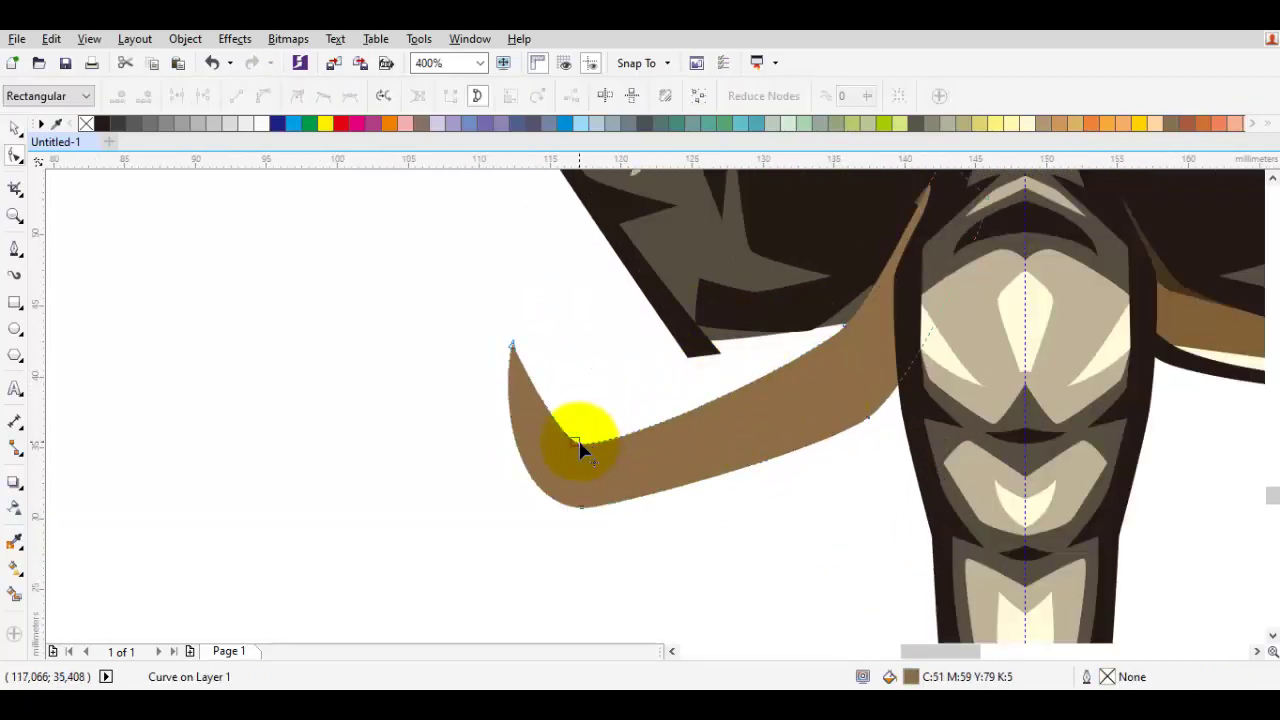
pyautogui.moveTo(512, 345); pyautogui.dragTo(521, 322)
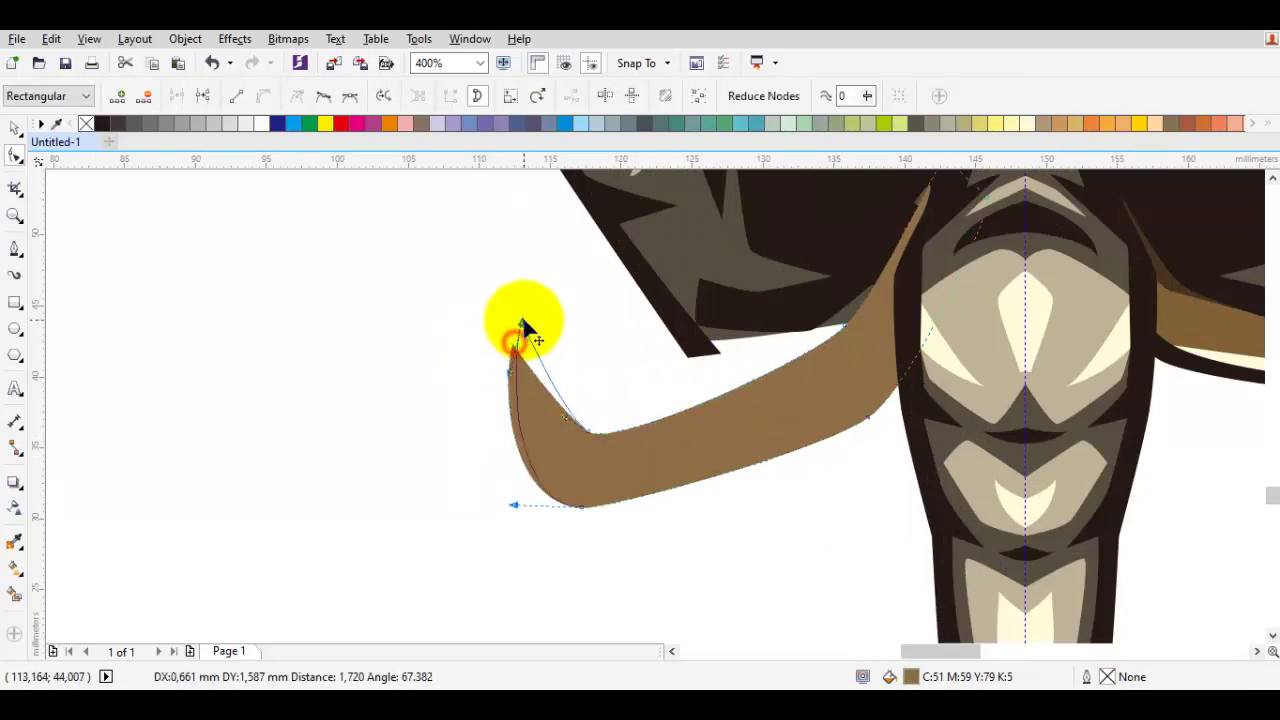
pyautogui.moveTo(580, 514); pyautogui.dragTo(600, 531)
pyautogui.scroll(-2, 771, 457)
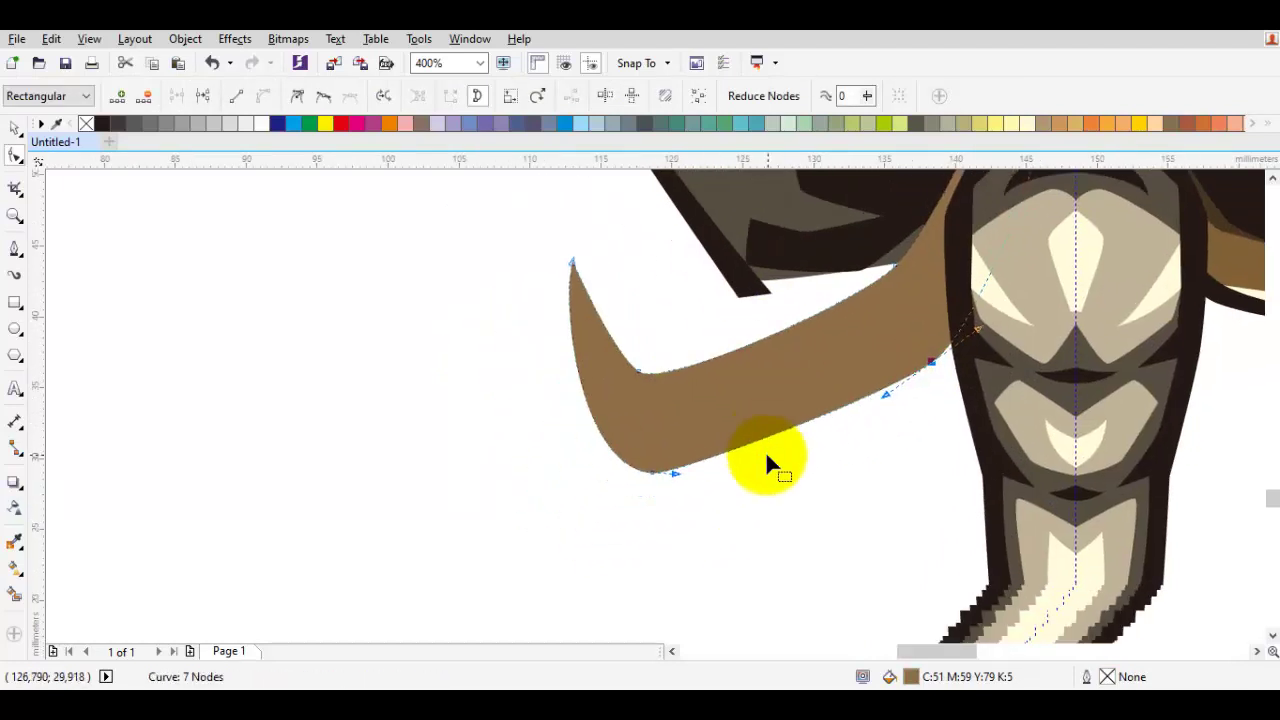
# Reshape the dark face shape between the left ear and trunk so it covers the upper end of the left tusk
pyautogui.press('space')
pyautogui.scroll(2, 728, 430)
pyautogui.click(728, 426)
pyautogui.scroll(1, 814, 252)
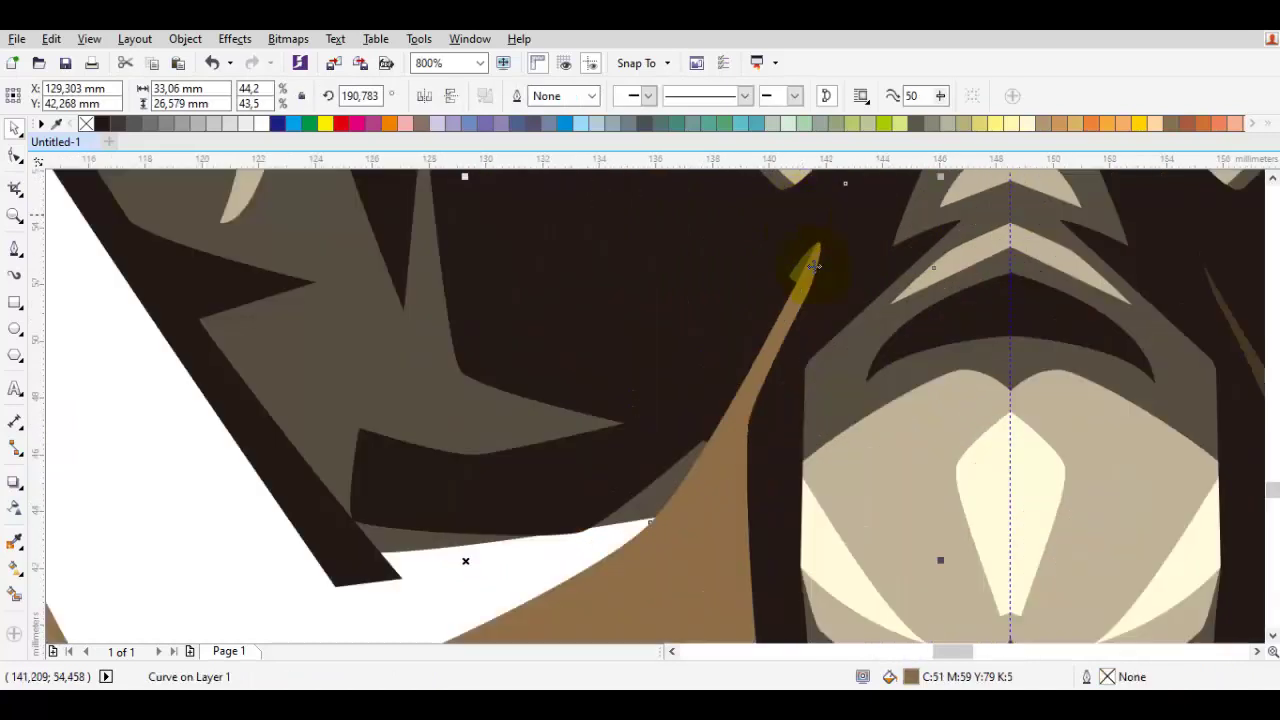
pyautogui.press('F10')
pyautogui.scroll(-1, 729, 523)
pyautogui.scroll(1, 787, 353)
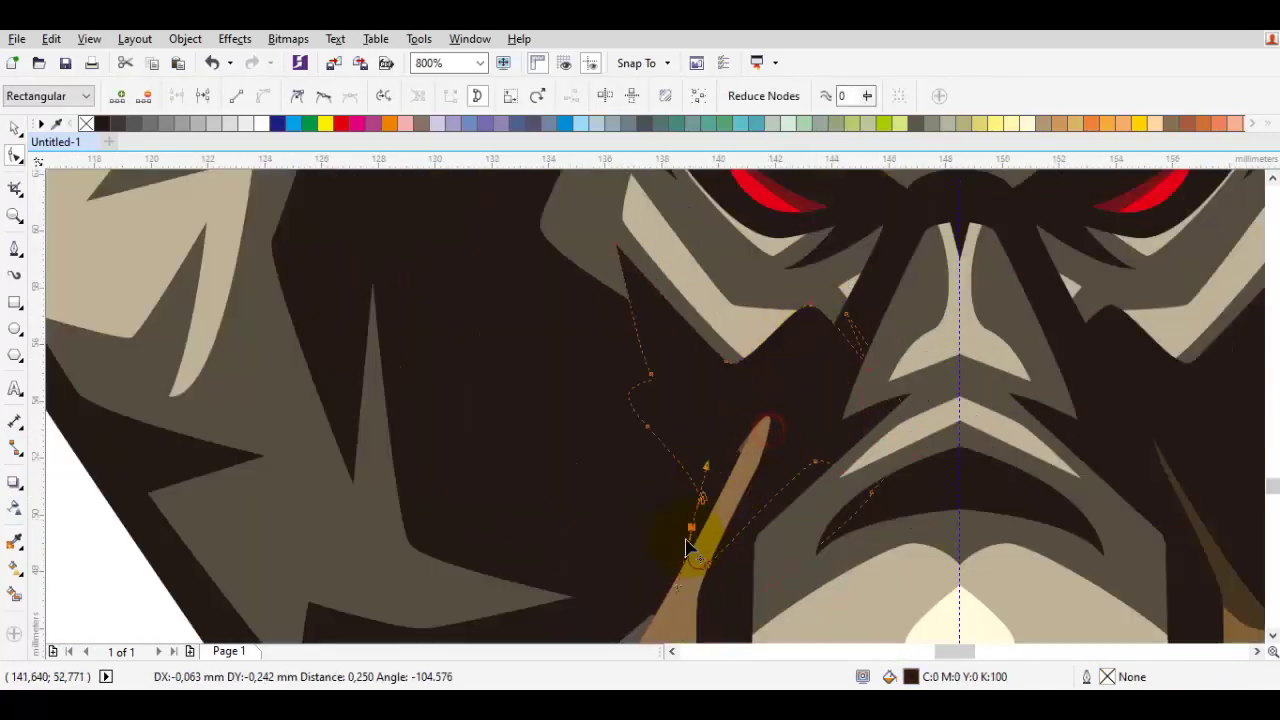
pyautogui.doubleClick(715, 510)
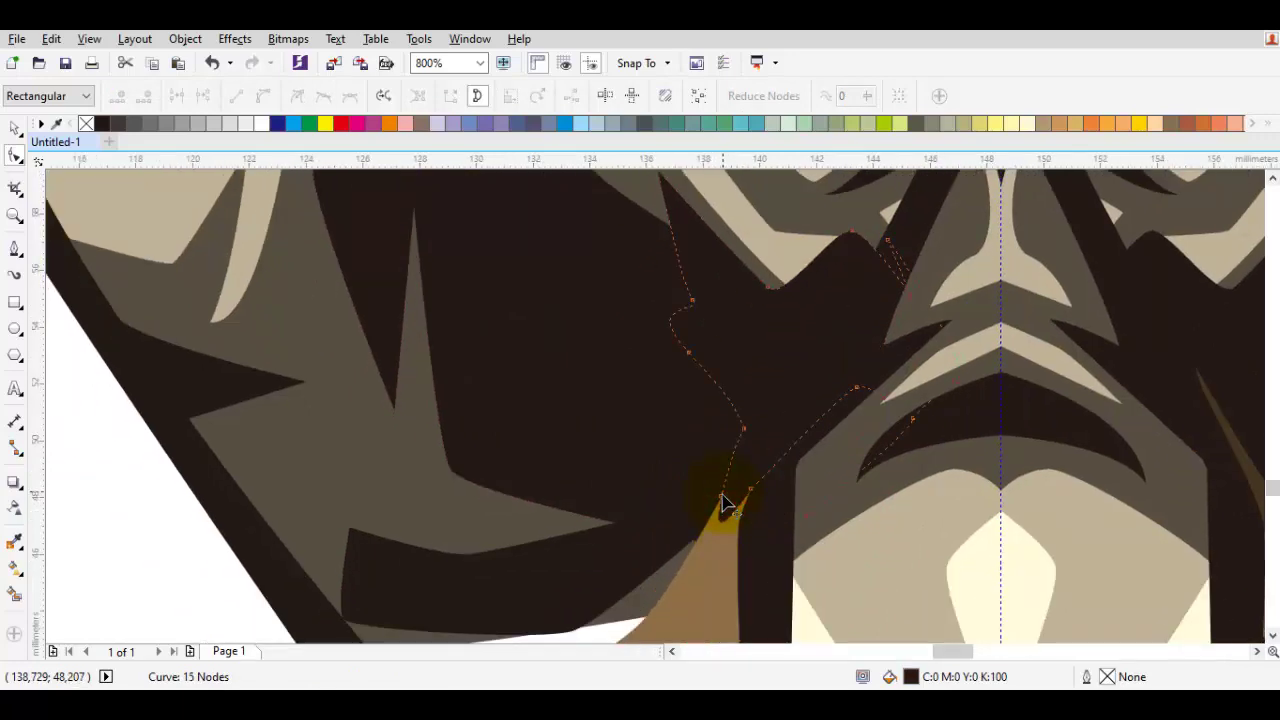
pyautogui.scroll(-1, 658, 520)
pyautogui.press('space')
pyautogui.press('Escape')
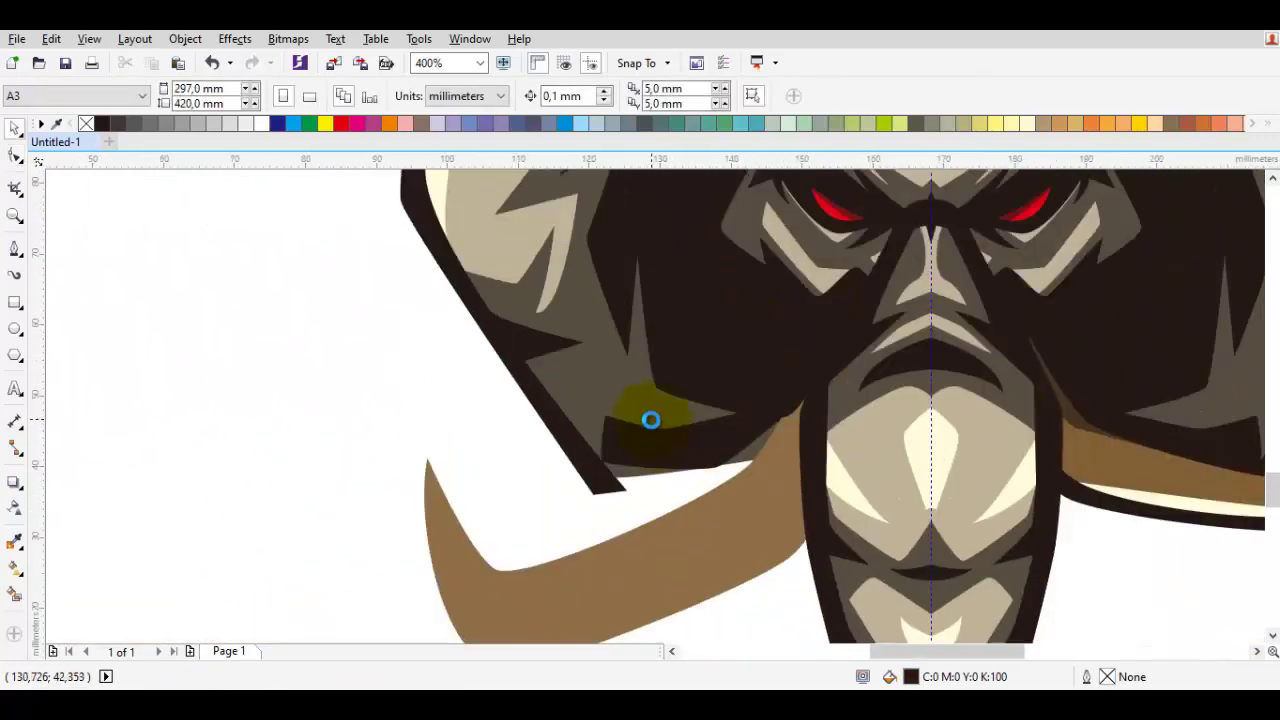
# Delete the dark shading patch at the left ear's lower end and extend the ear's lower edge toward the tusk
pyautogui.scroll(-2, 651, 420)
pyautogui.scroll(2, 606, 363)
pyautogui.press('F10')
pyautogui.click(631, 471)
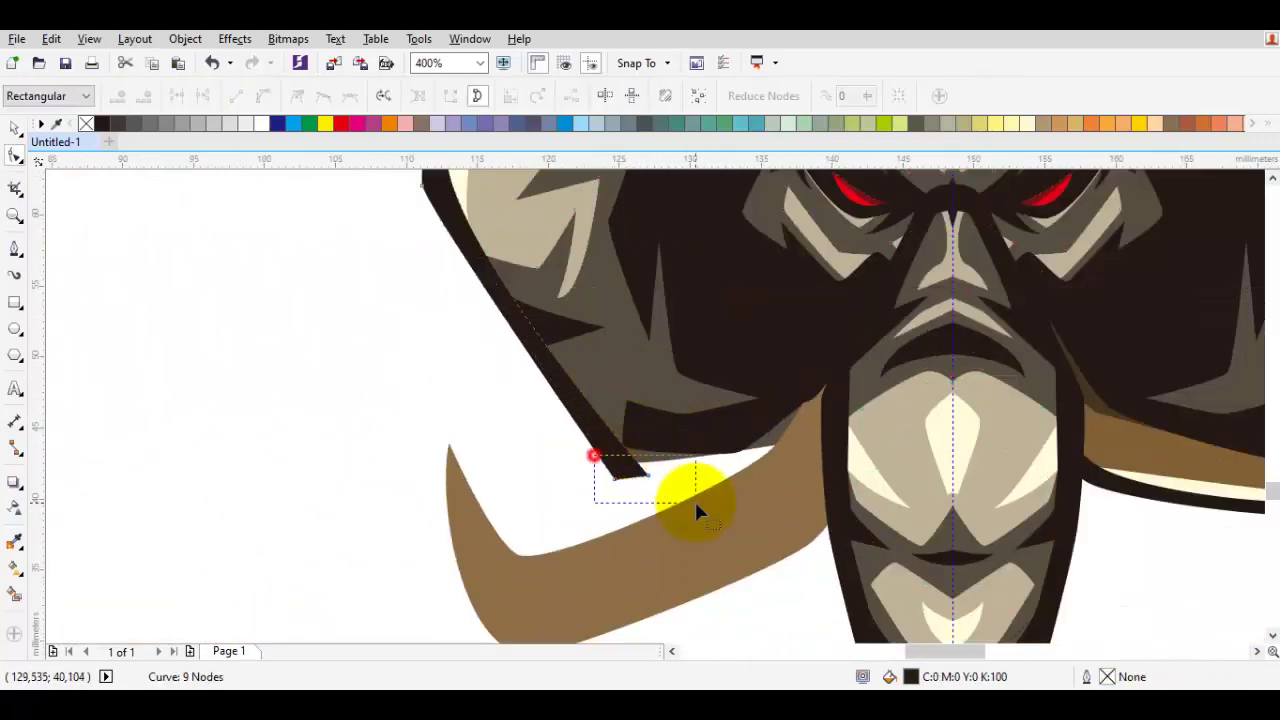
pyautogui.press('space')
pyautogui.press('Delete')
pyautogui.press('space')
pyautogui.click(668, 440)
pyautogui.moveTo(622, 461); pyautogui.dragTo(665, 523)
pyautogui.press('space')
pyautogui.scroll(-2, 757, 380)
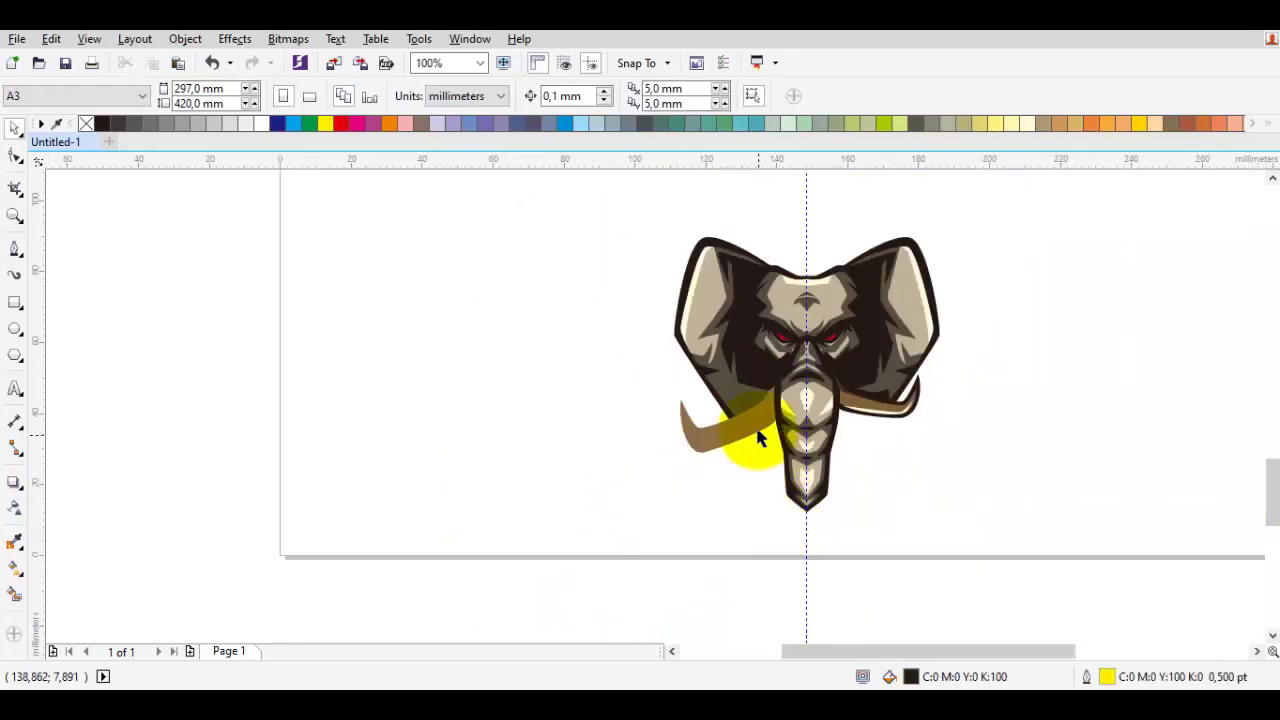
# Reshape the left tusk's brown base so it runs nearly level from the trunk and its tip sits closer to the ear
pyautogui.scroll(1, 749, 437)
pyautogui.click(610, 408)
pyautogui.press('space')
pyautogui.click(651, 479)
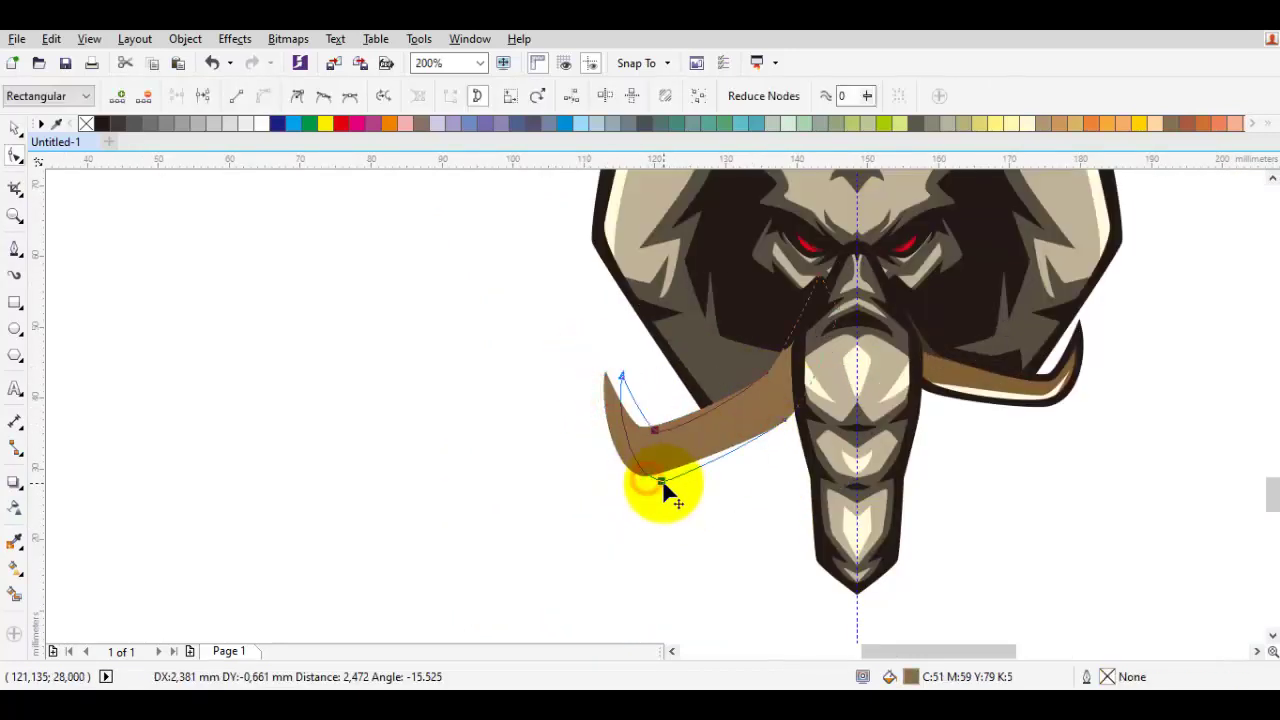
pyautogui.moveTo(663, 485); pyautogui.dragTo(786, 434)
pyautogui.scroll(1, 777, 425)
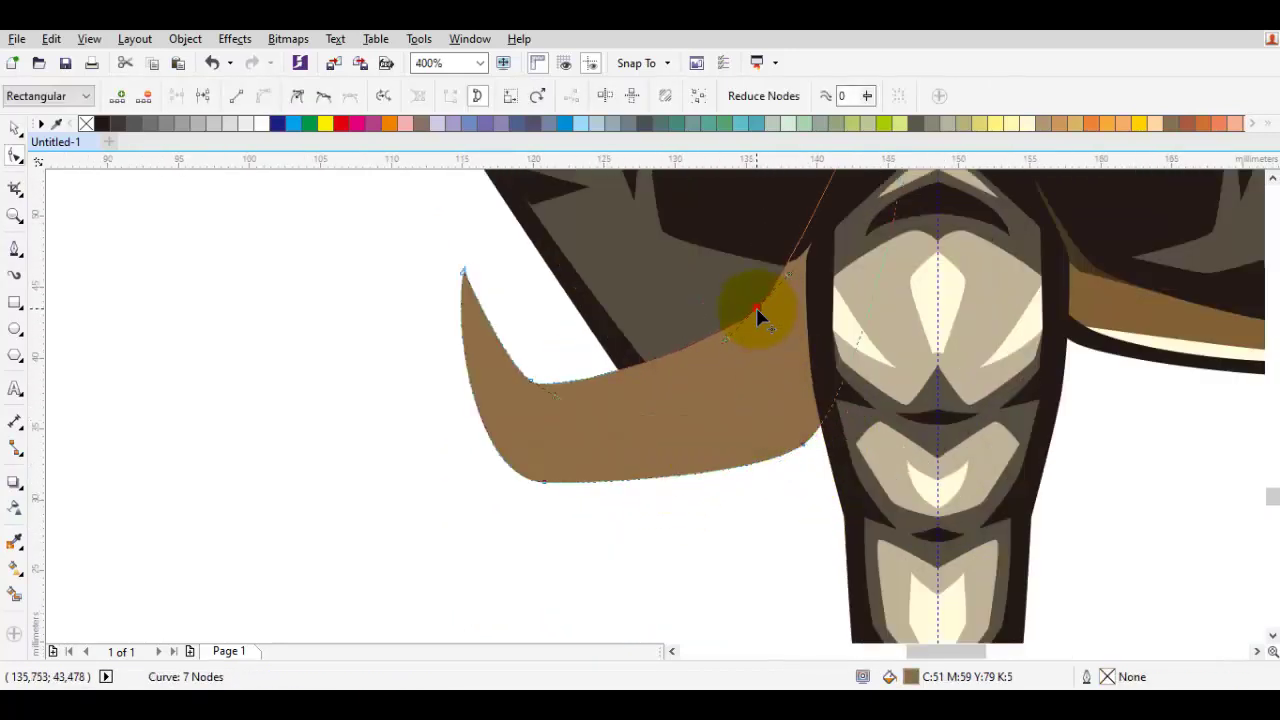
pyautogui.moveTo(743, 367); pyautogui.dragTo(737, 362)
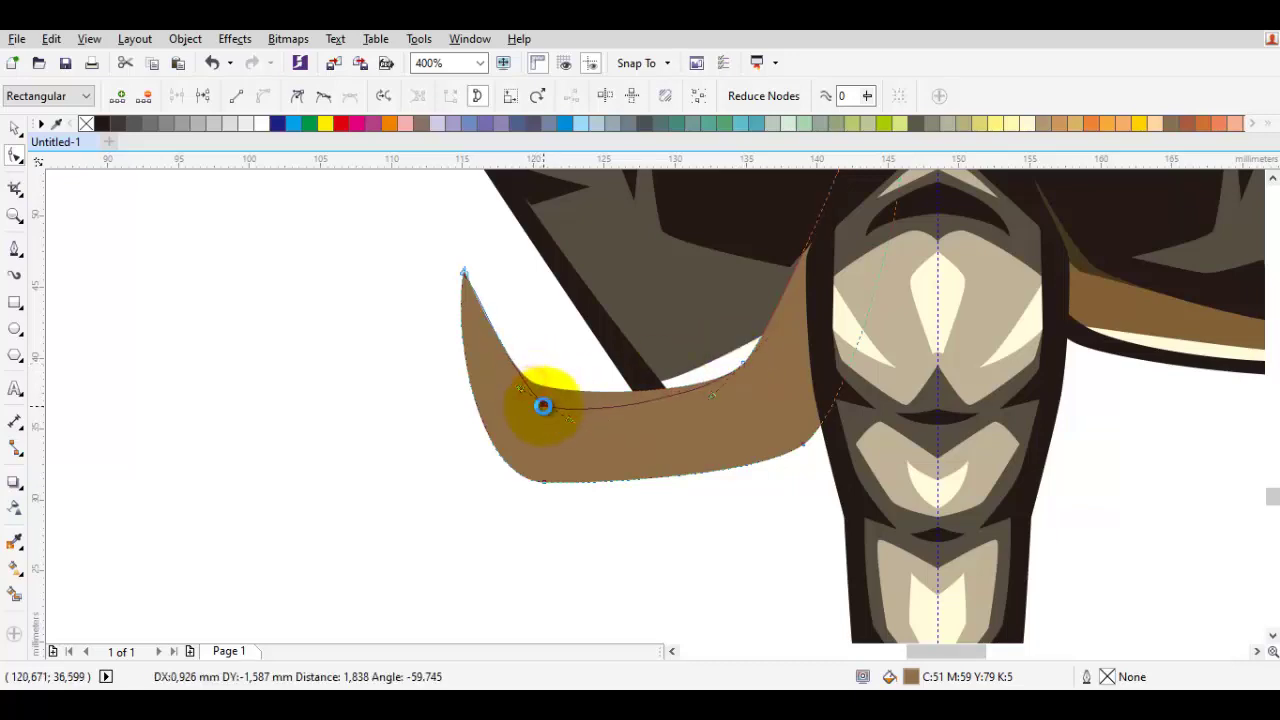
pyautogui.scroll(-1, 542, 405)
pyautogui.scroll(-1, 621, 488)
pyautogui.press('space')
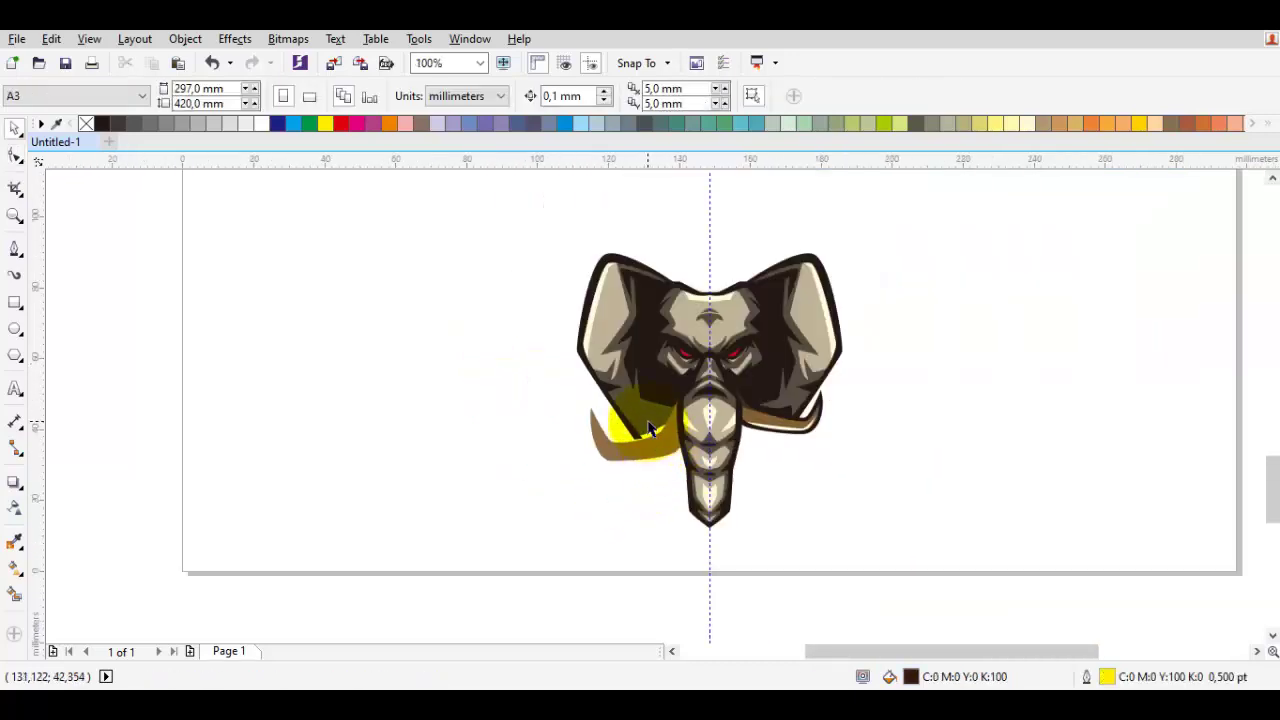
# Move the lower nodes of the left ear's dark outline and grey fill so both end behind the tusk
pyautogui.scroll(1, 648, 428)
pyautogui.scroll(1, 630, 440)
pyautogui.click(645, 465)
pyautogui.press('space')
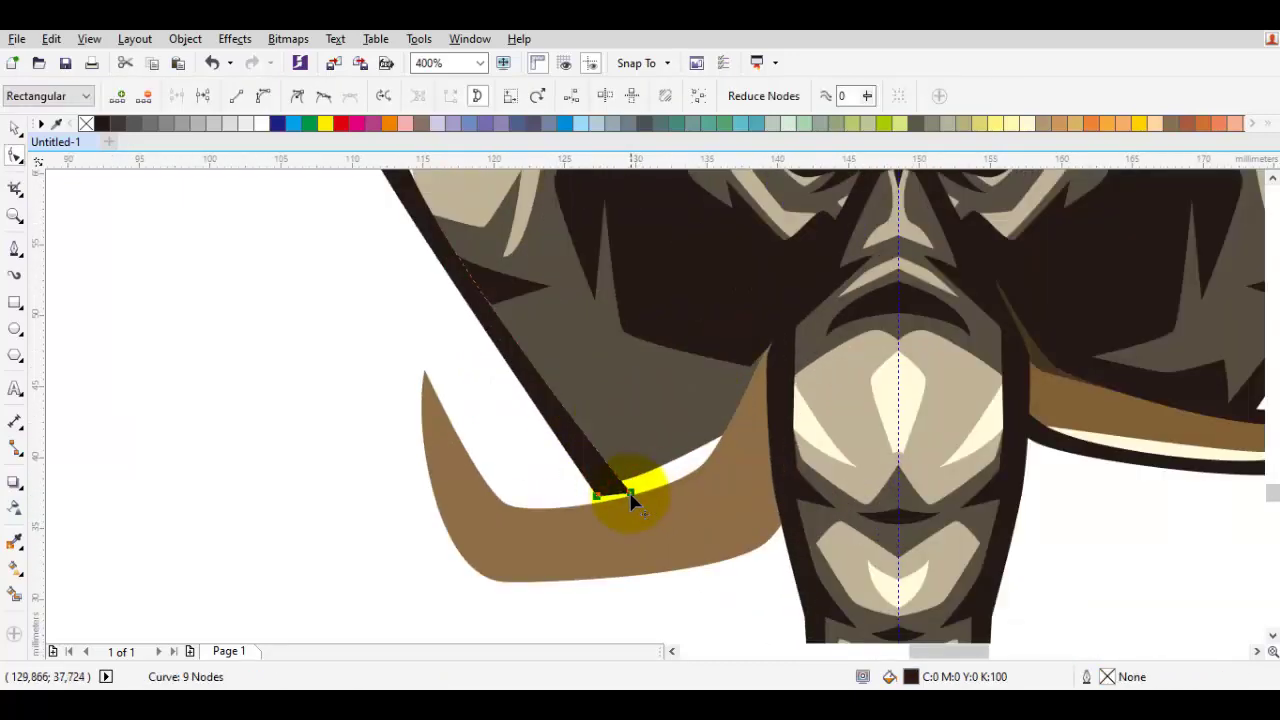
pyautogui.moveTo(662, 501); pyautogui.dragTo(660, 498)
pyautogui.click(658, 425)
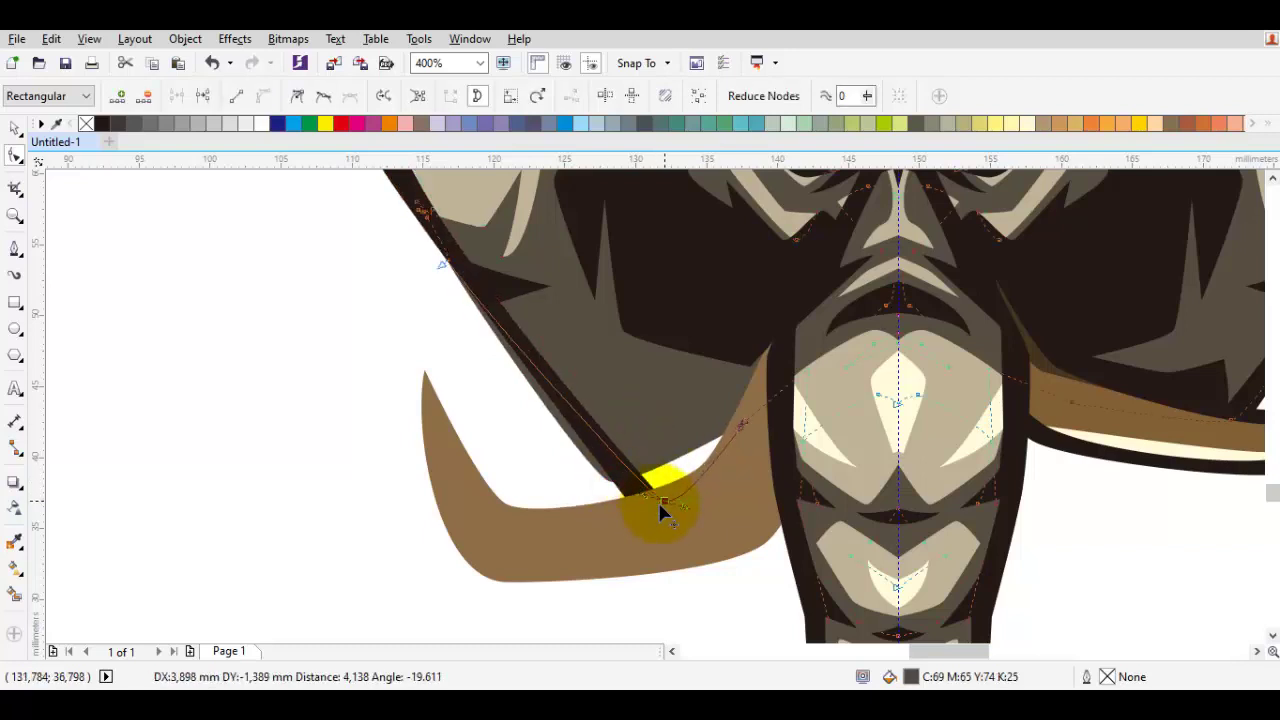
pyautogui.scroll(-2, 726, 414)
pyautogui.press('space')
# Give the left tusk's brown base a 4 pt outline and convert that outline to a separate object
pyautogui.scroll(1, 671, 440)
pyautogui.click(663, 434)
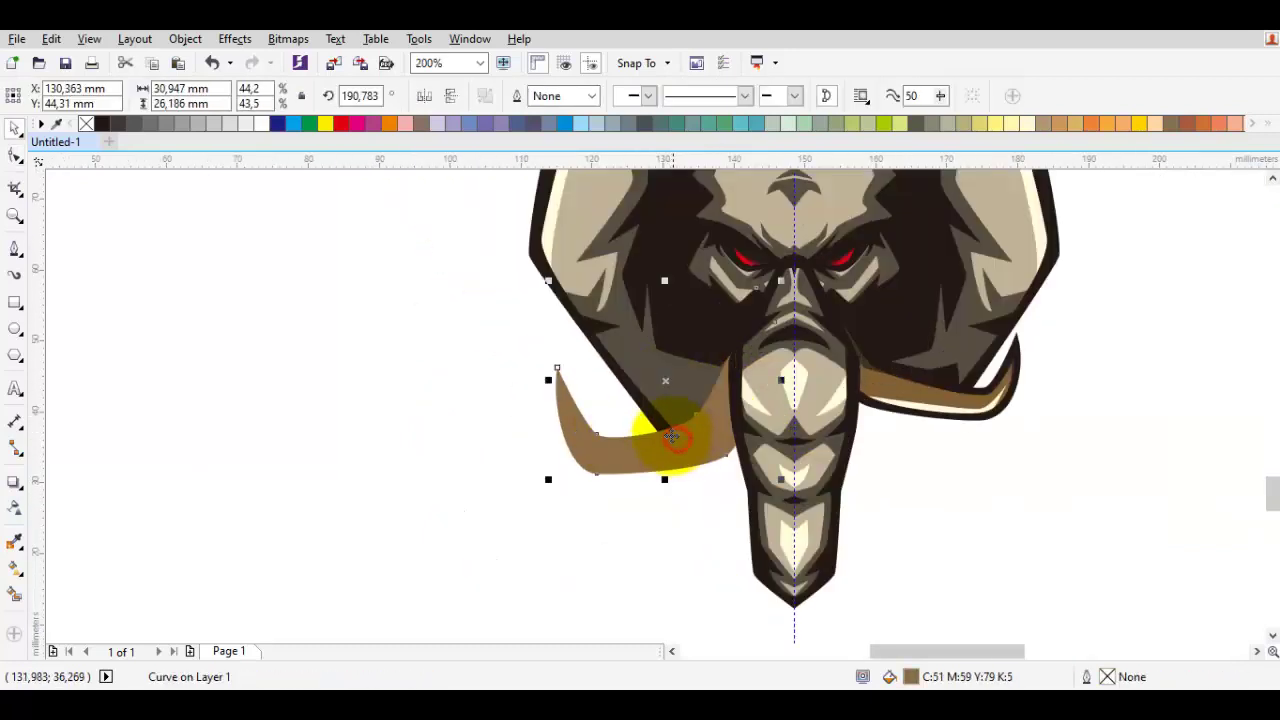
pyautogui.click(591, 96)
pyautogui.click(560, 255)
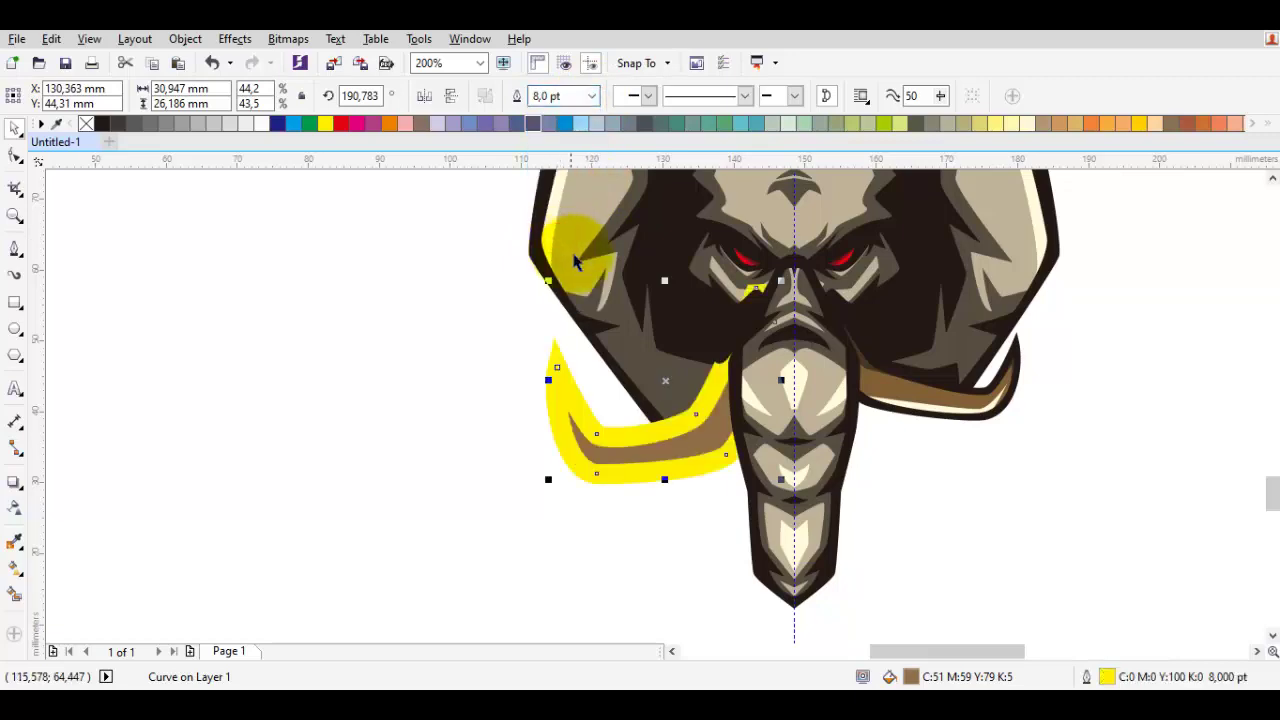
pyautogui.click(592, 95)
pyautogui.click(548, 228)
pyautogui.scroll(2, 685, 419)
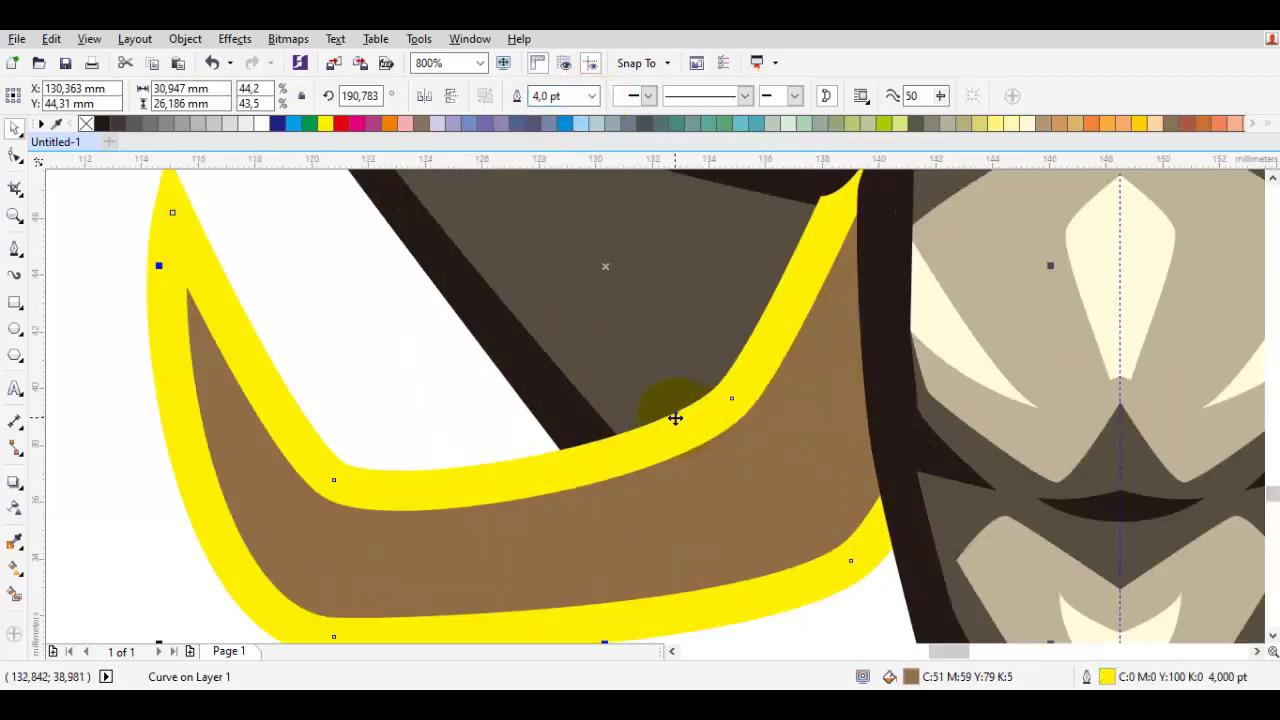
pyautogui.scroll(-1, 674, 418)
pyautogui.hotkey('ctrl', 'shift', 'q')
# Fill the left tusk's new outline object with the dark colour sampled from the elephant head's artwork
pyautogui.click(14, 541)
pyautogui.scroll(1, 637, 423)
pyautogui.click(612, 416)
pyautogui.click(683, 441)
pyautogui.press('space')
pyautogui.scroll(-3, 683, 441)
pyautogui.click(671, 491)
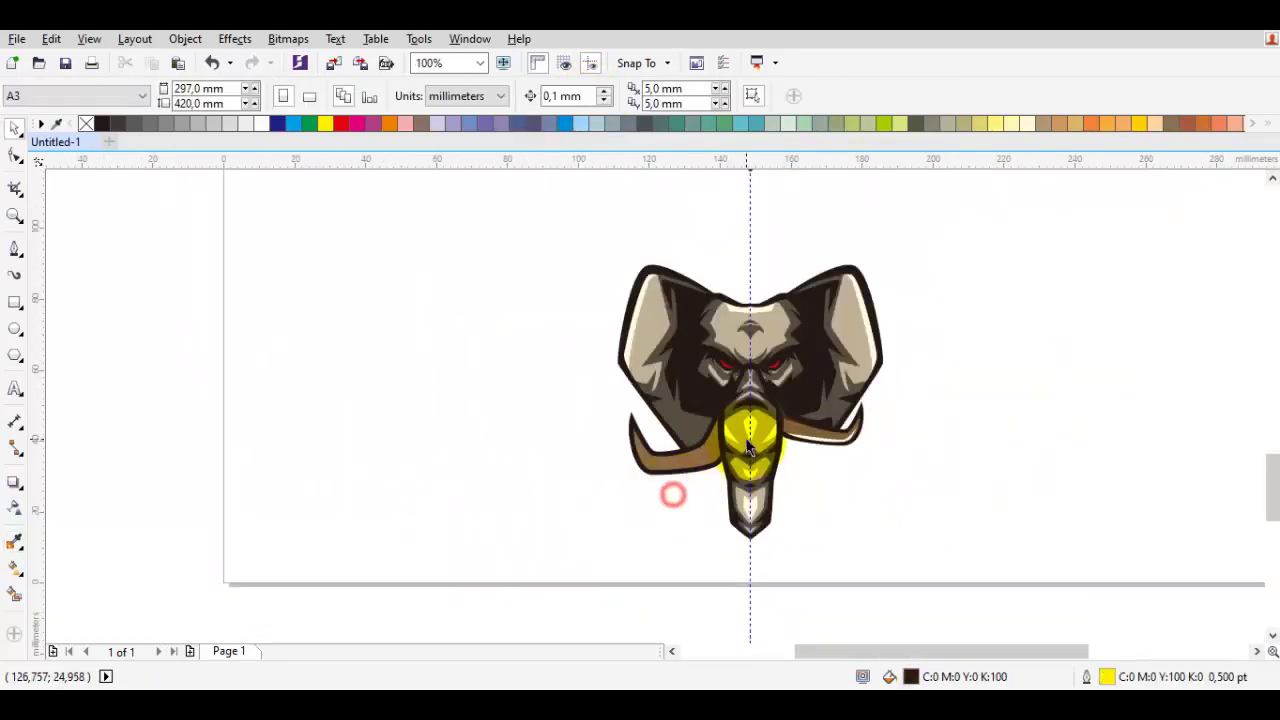
# Pull the upper end nodes of the left tusk's dark outline down beside the trunk, clear of the eye area
pyautogui.scroll(1, 766, 428)
pyautogui.scroll(1, 677, 408)
pyautogui.press('F10')
pyautogui.click(700, 405)
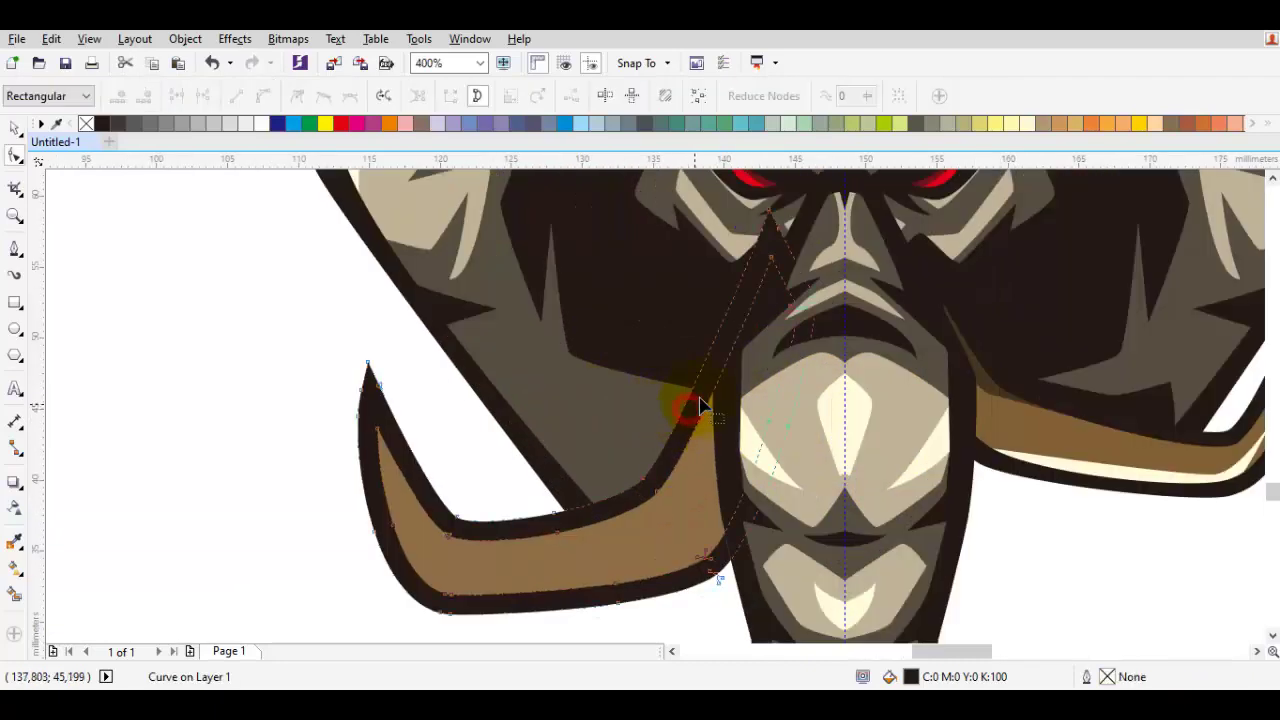
pyautogui.scroll(2, 741, 311)
pyautogui.click(752, 296)
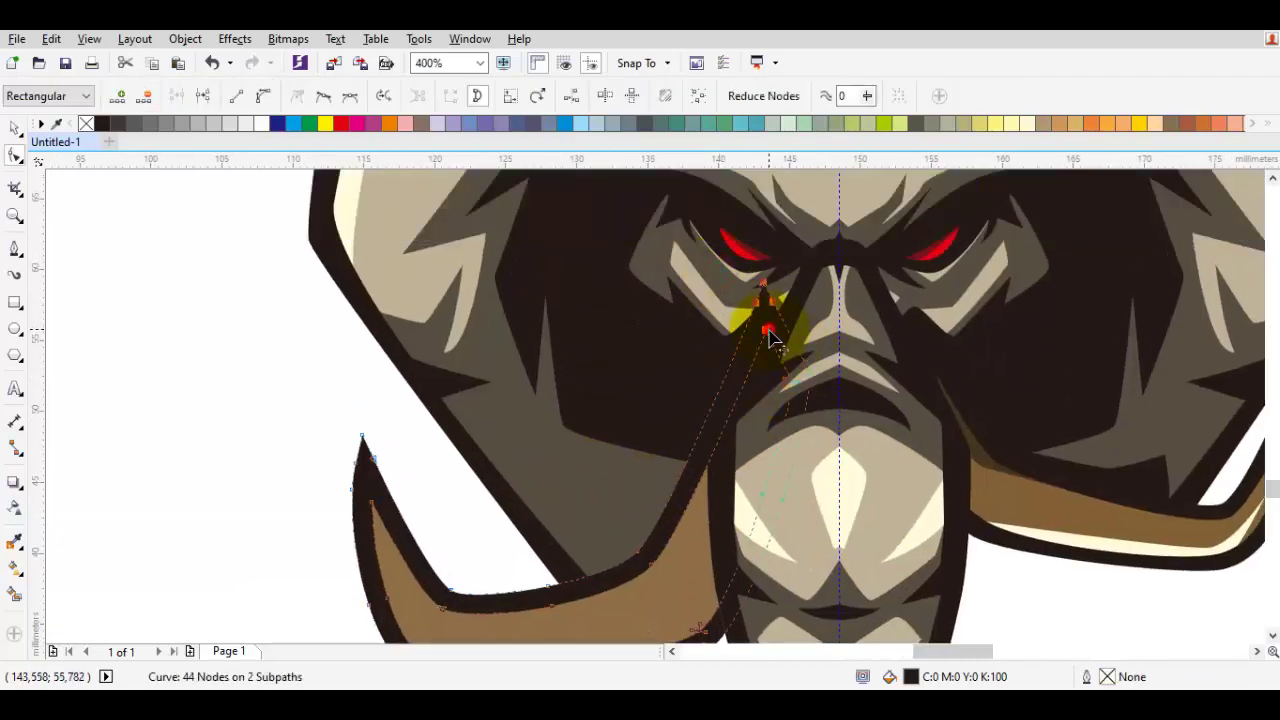
pyautogui.moveTo(717, 392); pyautogui.dragTo(717, 392)
pyautogui.scroll(-1, 722, 395)
# Refine the inner curve of the left tusk's outline and adjust the tusk's upper end where it meets the trunk
pyautogui.scroll(2, 699, 455)
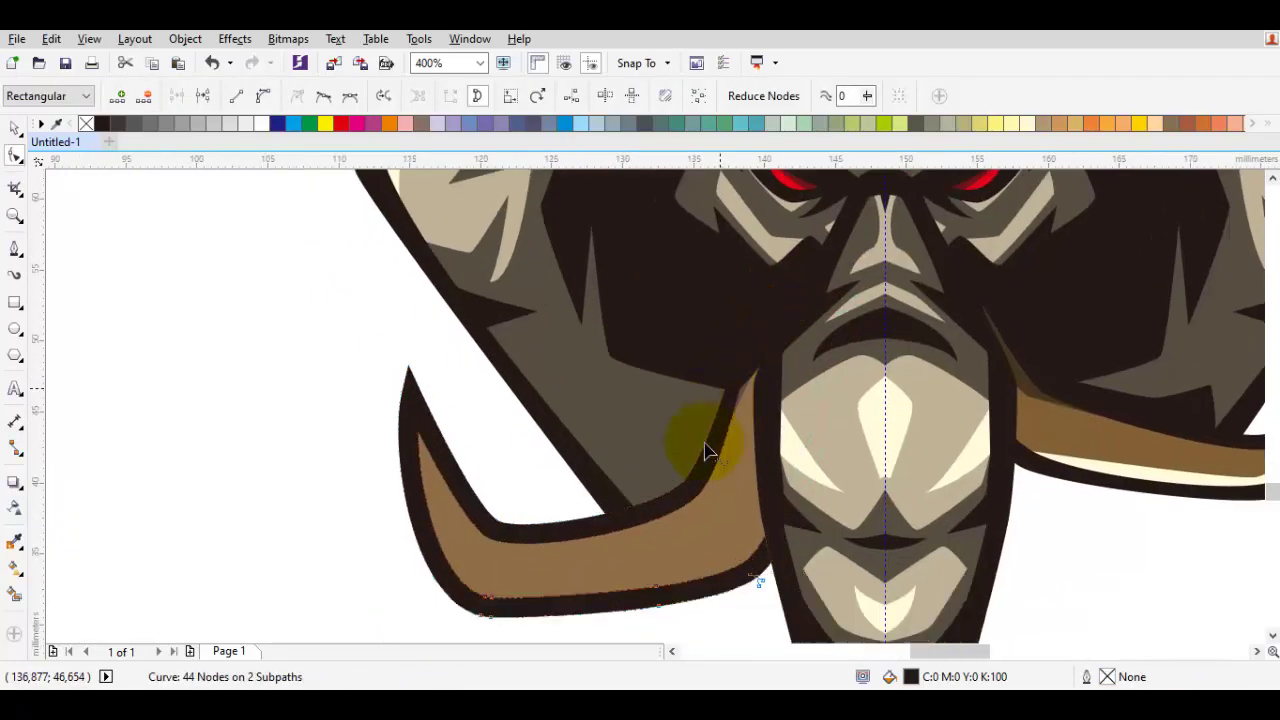
pyautogui.click(695, 491)
pyautogui.moveTo(655, 512); pyautogui.dragTo(660, 506)
pyautogui.scroll(-1, 723, 490)
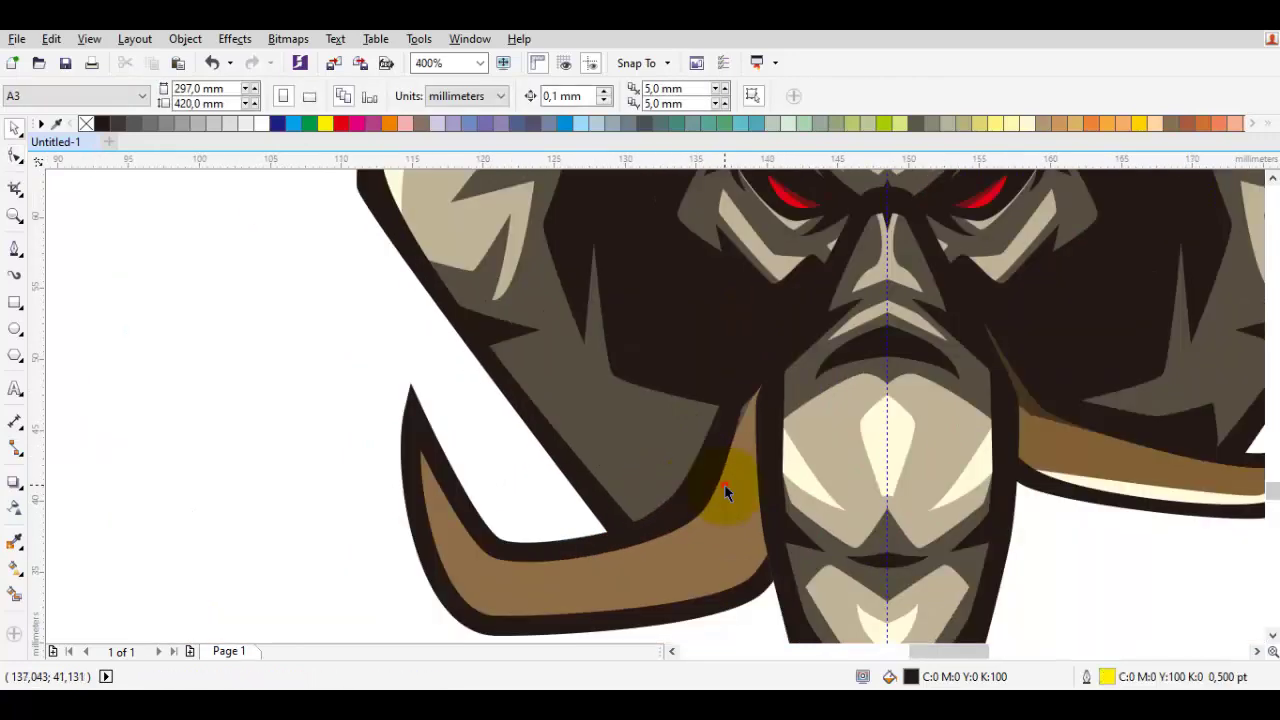
pyautogui.scroll(1, 757, 405)
pyautogui.click(757, 405)
pyautogui.scroll(-1, 750, 375)
pyautogui.moveTo(780, 298); pyautogui.dragTo(717, 380)
pyautogui.scroll(-2, 729, 428)
pyautogui.scroll(-1, 737, 428)
pyautogui.scroll(2, 745, 440)
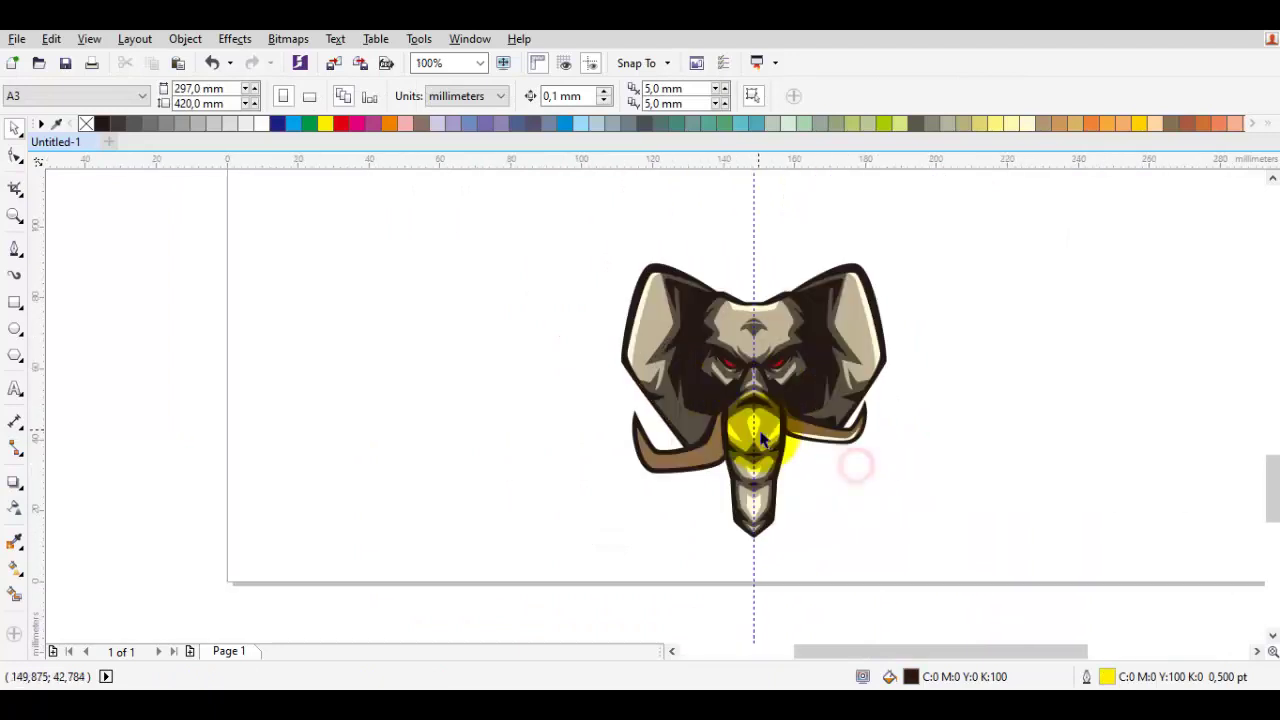
pyautogui.scroll(1, 748, 435)
pyautogui.click(708, 443)
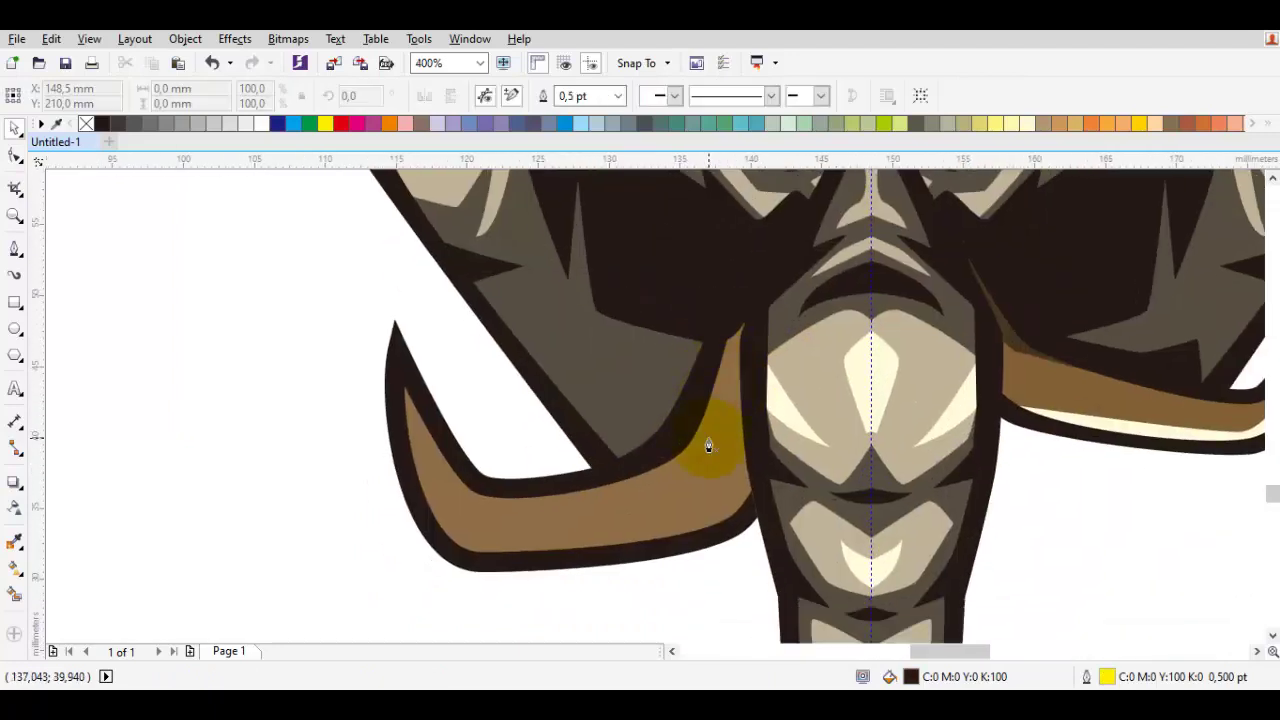
pyautogui.scroll(1, 700, 443)
pyautogui.click(720, 552)
pyautogui.press('Escape')
# Adjust the nodes of the trunk's left dark outline so it curves smoothly past the base of the left tusk
pyautogui.moveTo(817, 514); pyautogui.dragTo(790, 380)
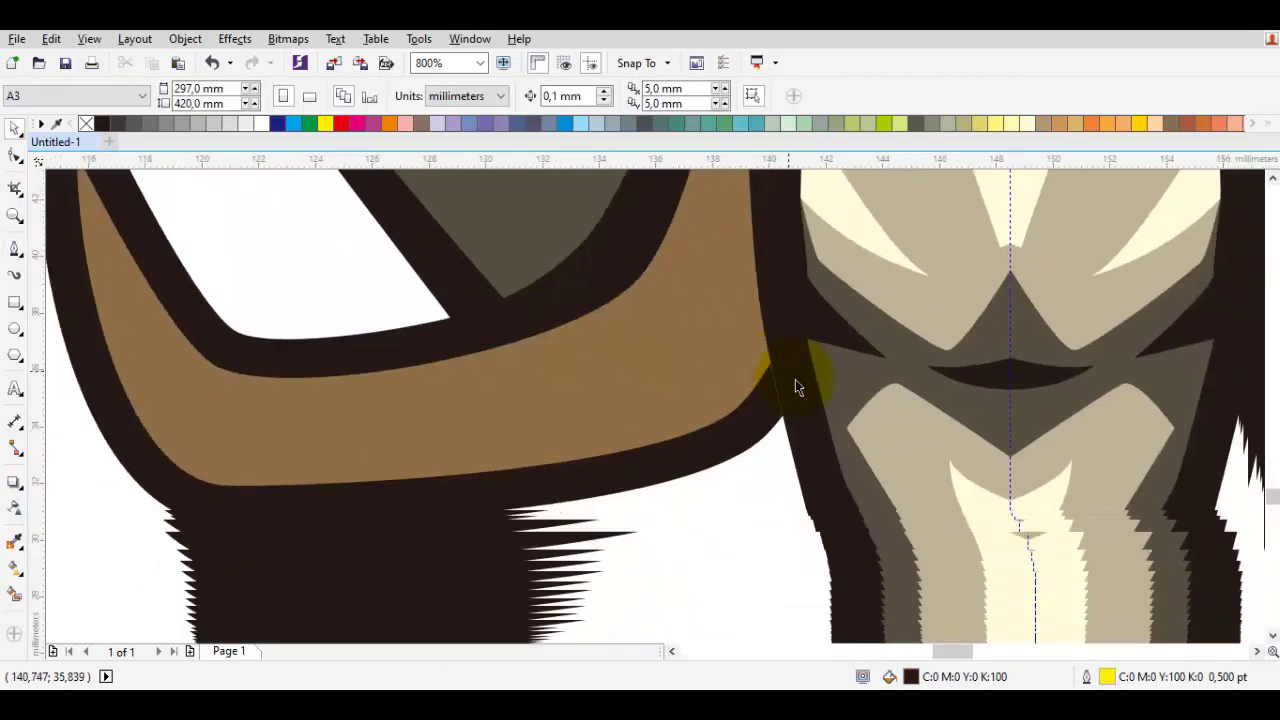
pyautogui.press('F10')
pyautogui.click(795, 400)
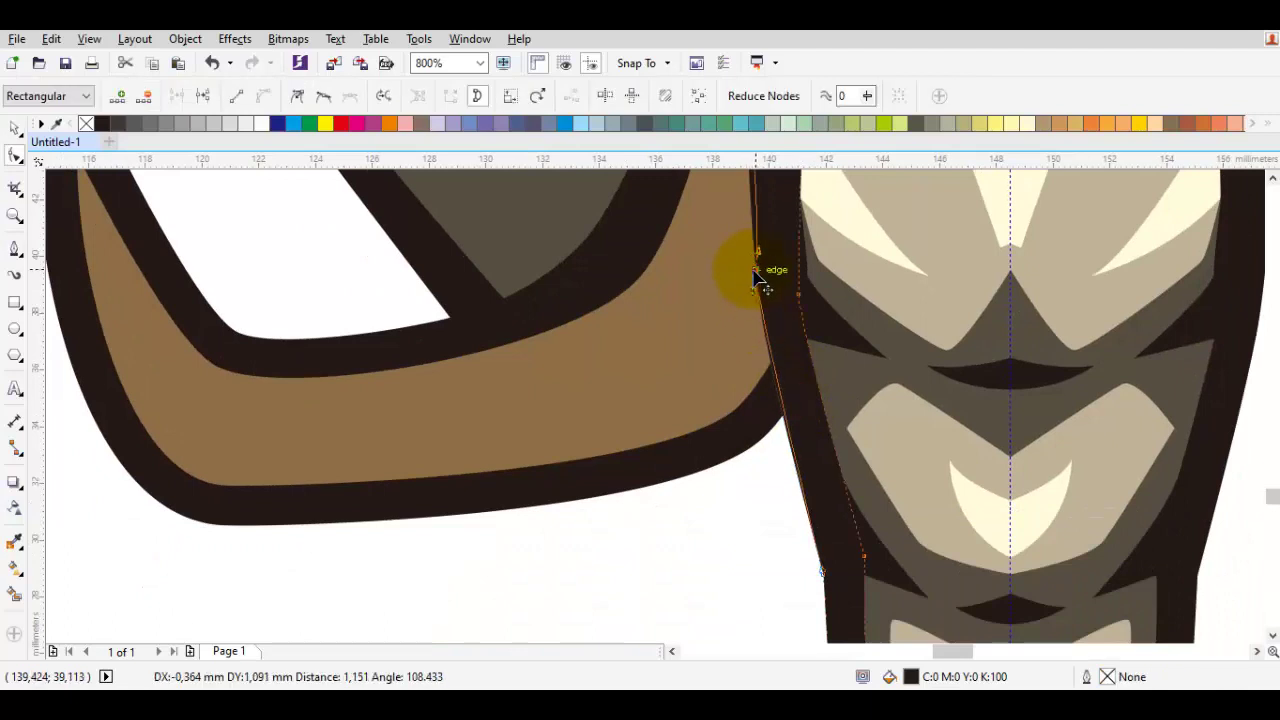
pyautogui.scroll(-2, 790, 360)
pyautogui.click(818, 455)
pyautogui.moveTo(808, 461); pyautogui.dragTo(809, 463)
pyautogui.press('space')
pyautogui.scroll(-1, 821, 458)
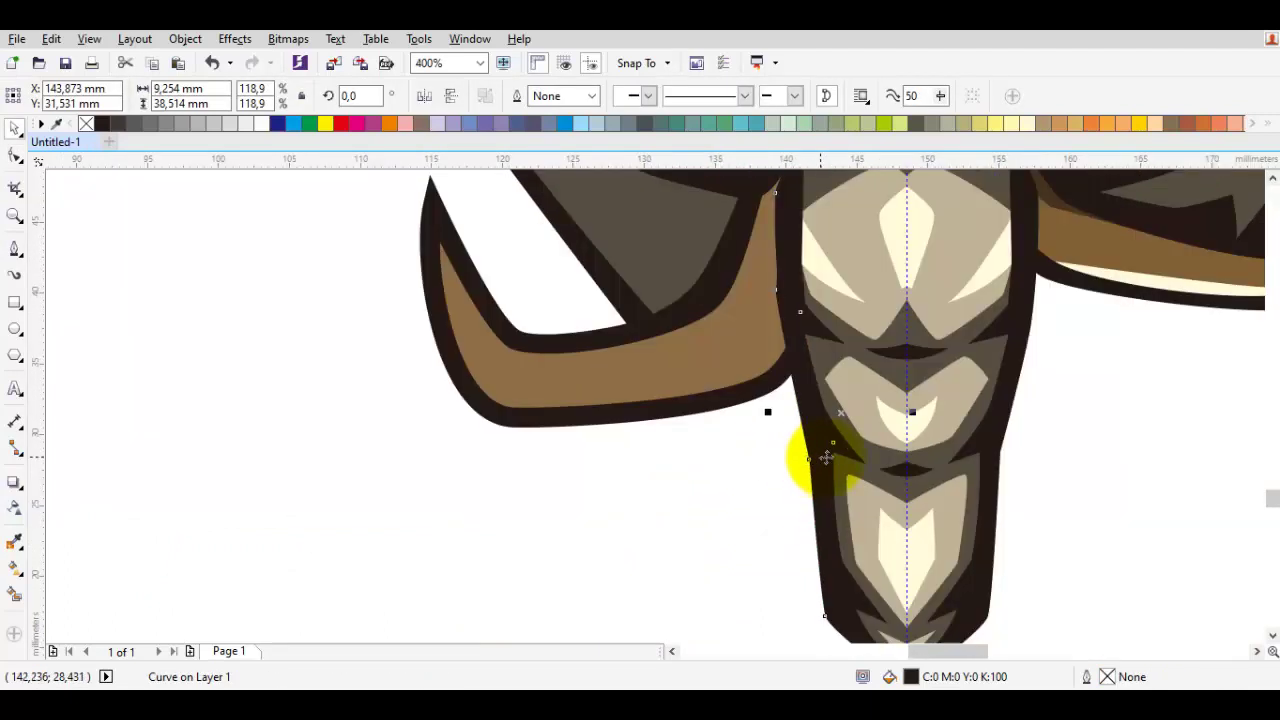
pyautogui.click(762, 494)
pyautogui.scroll(-2, 793, 466)
# Delete the separate mirrored shapes on the right half of the head, including the old right tusk
pyautogui.click(913, 506)
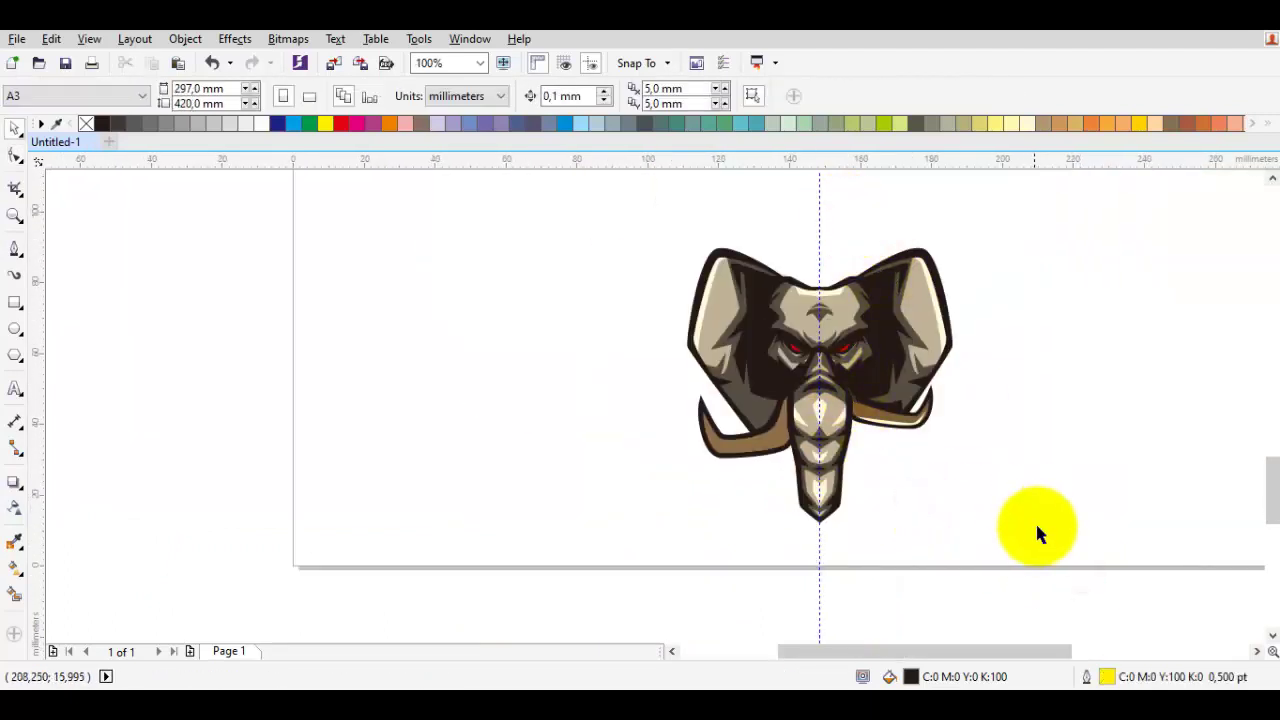
pyautogui.moveTo(1050, 547); pyautogui.dragTo(818, 214)
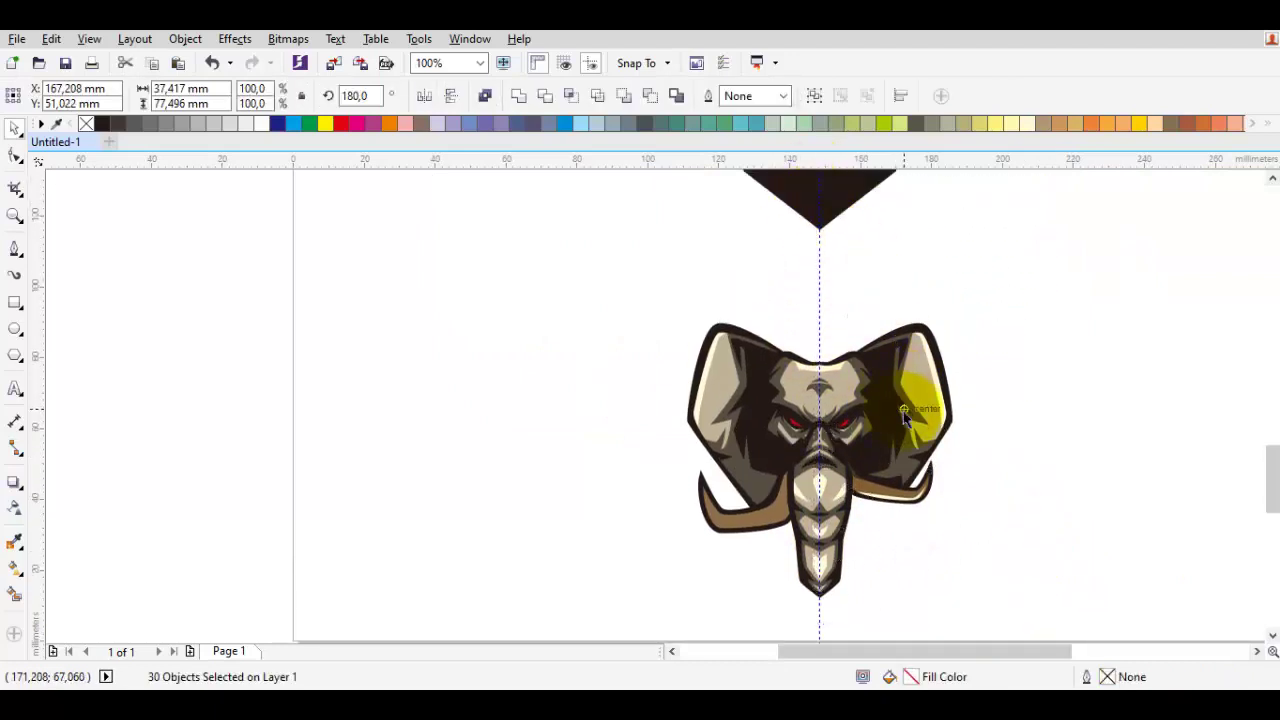
pyautogui.press('Delete')
pyautogui.scroll(1, 856, 440)
pyautogui.scroll(-1, 868, 408)
# Draw a rectangle about 74 by 94.7 mm from the centre line over the remaining right half of the head
pyautogui.click(14, 302)
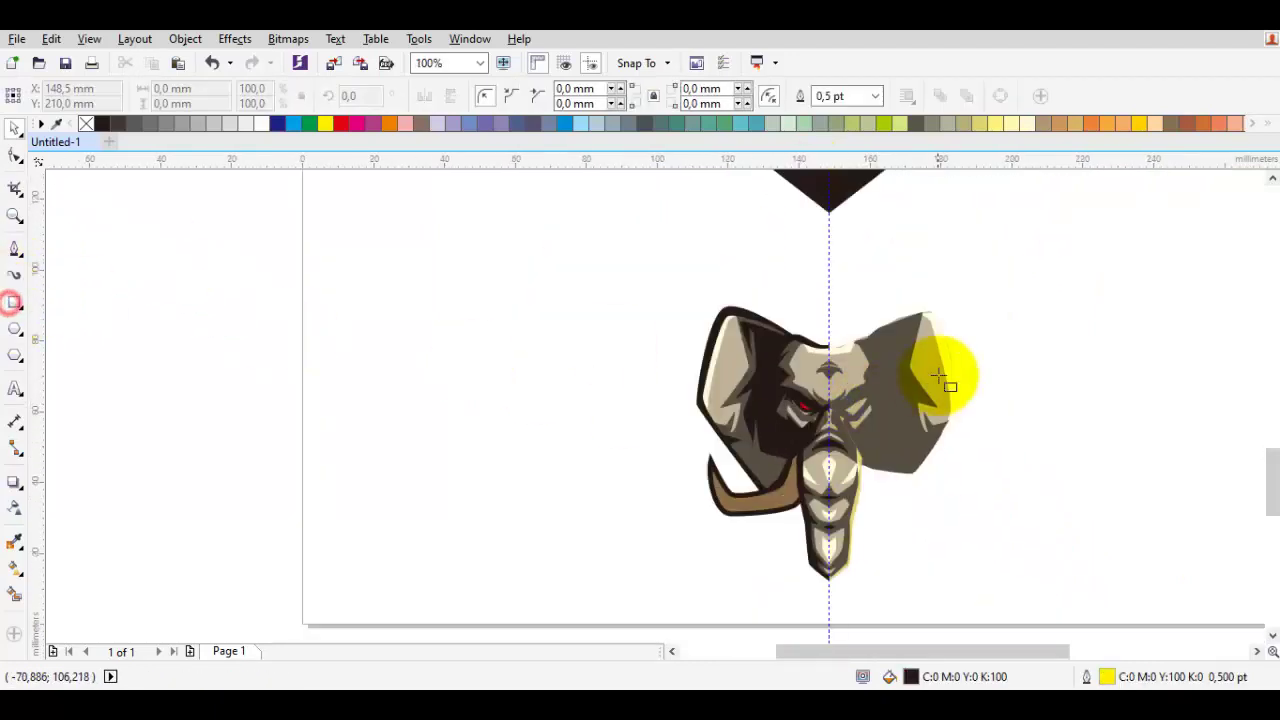
pyautogui.moveTo(830, 266); pyautogui.dragTo(1091, 602)
pyautogui.press('space')
# Trim the forehead and head outline shapes at the centre line with the rectangle and remove the rectangle's fill
pyautogui.scroll(1, 805, 415)
pyautogui.keyDown('shift'); pyautogui.click(841, 323); pyautogui.keyUp('shift')
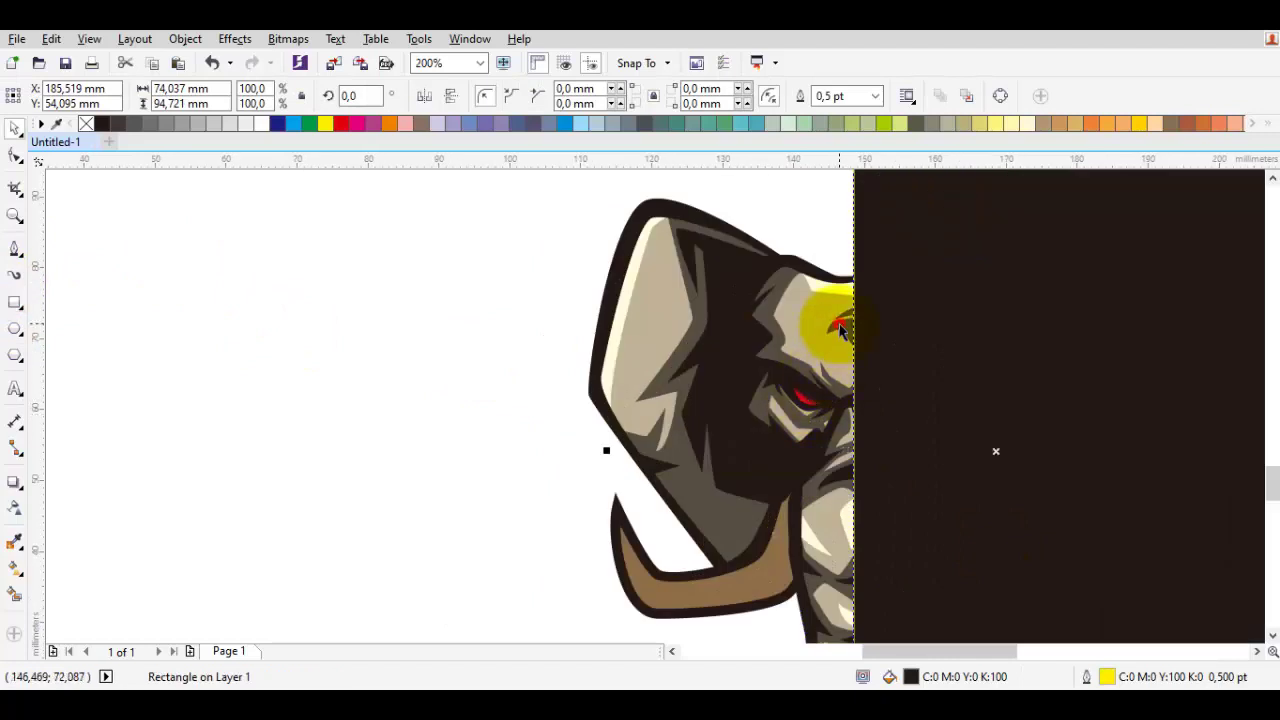
pyautogui.click(543, 97)
pyautogui.click(1023, 345)
pyautogui.click(545, 97)
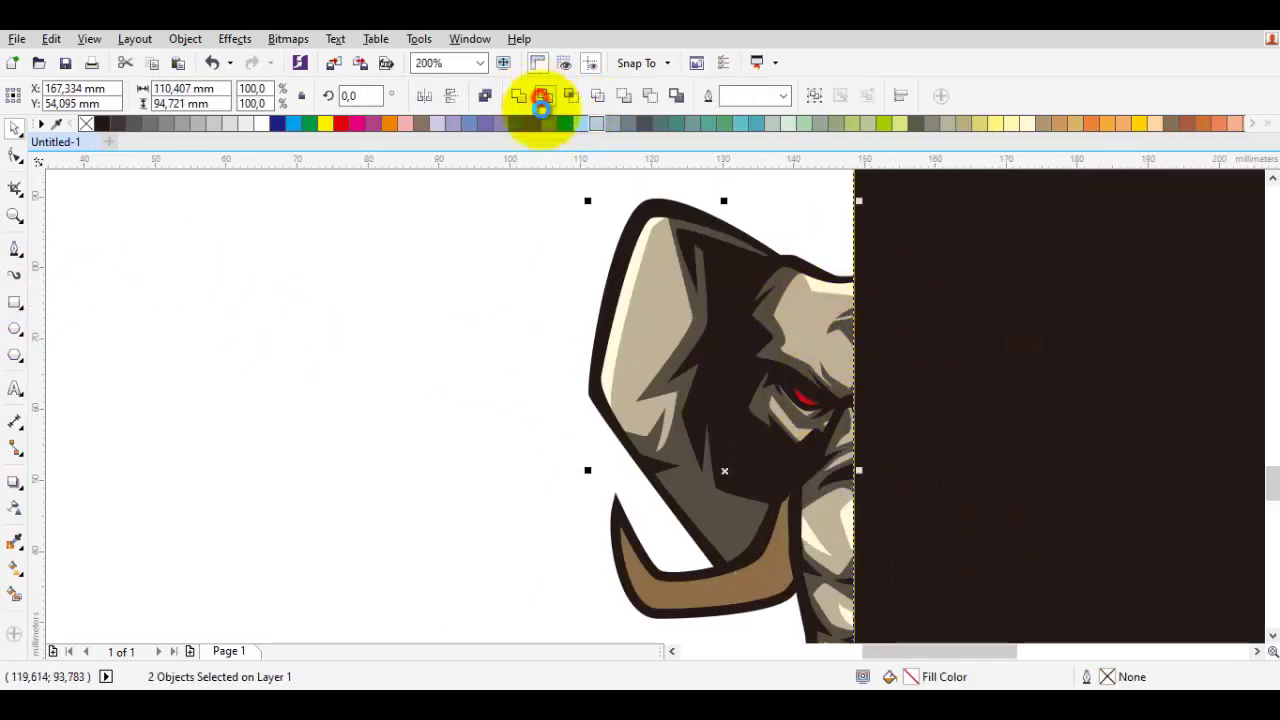
pyautogui.click(1086, 371)
pyautogui.click(86, 123)
# Trim the dark grey trunk shading shape at the centre line with the rectangle
pyautogui.scroll(1, 865, 306)
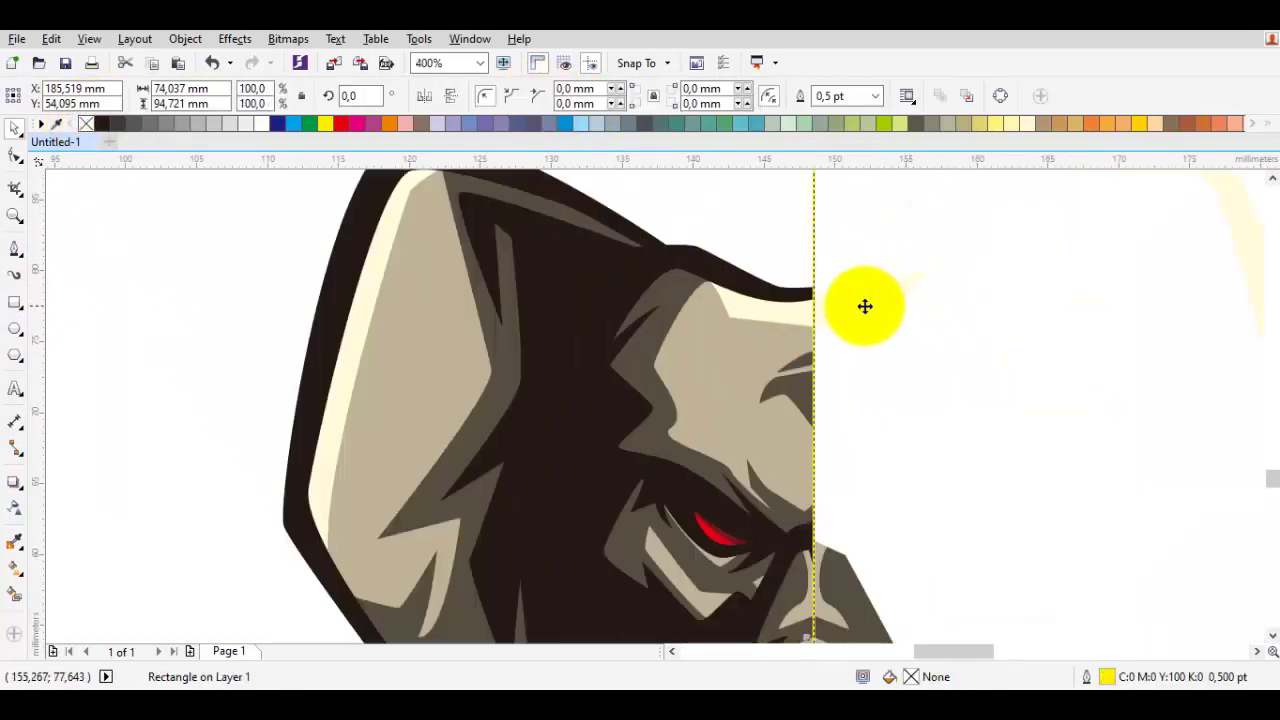
pyautogui.click(790, 317)
pyautogui.scroll(-2, 885, 230)
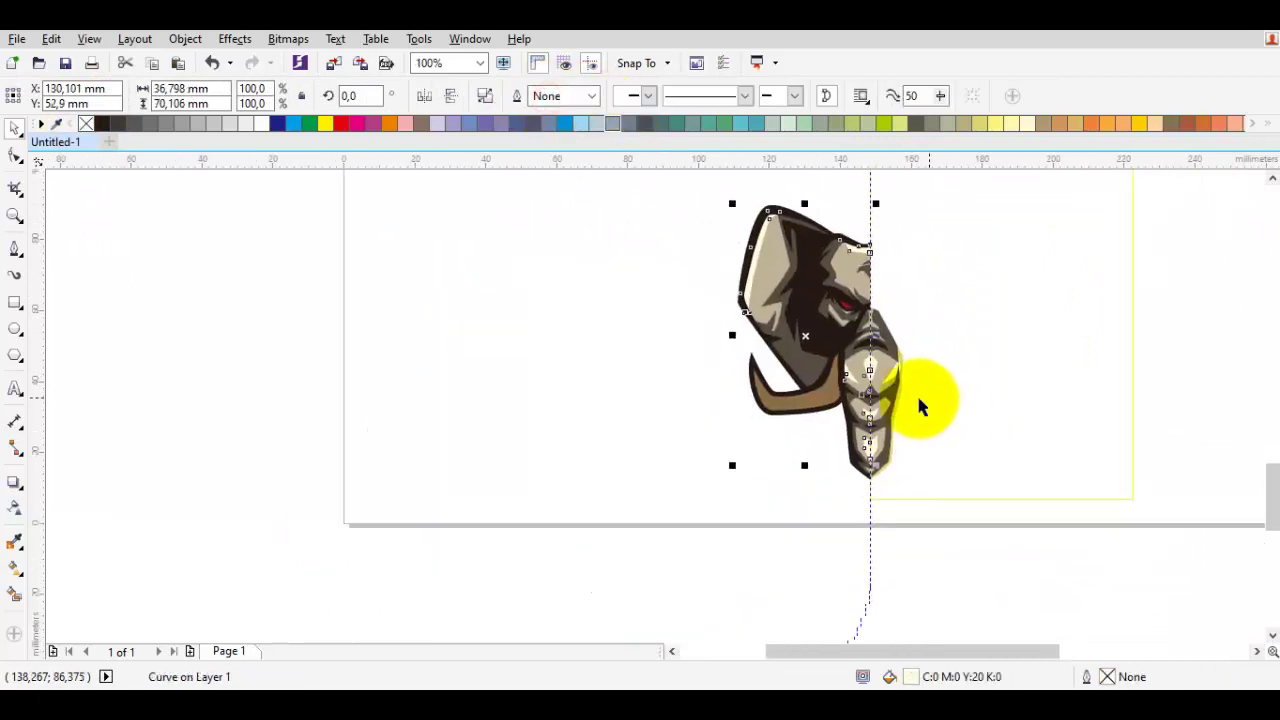
pyautogui.scroll(2, 916, 392)
pyautogui.click(933, 395)
pyautogui.scroll(1, 656, 377)
pyautogui.keyDown('shift'); pyautogui.click(771, 353); pyautogui.keyUp('shift')
pyautogui.click(550, 93)
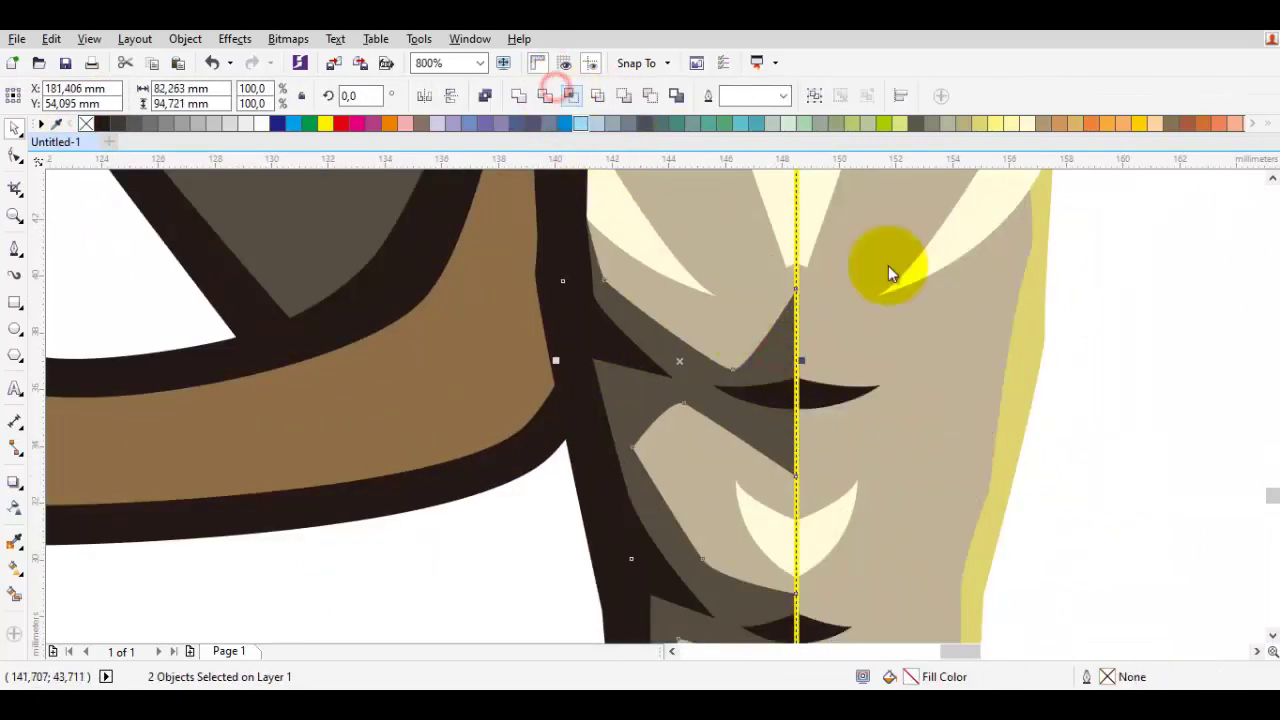
# Trim the cream highlights and the tan trunk shape at the centre line with the rectangle
pyautogui.click(1209, 499)
pyautogui.keyDown('shift'); pyautogui.click(663, 263); pyautogui.keyUp('shift')
pyautogui.click(548, 95)
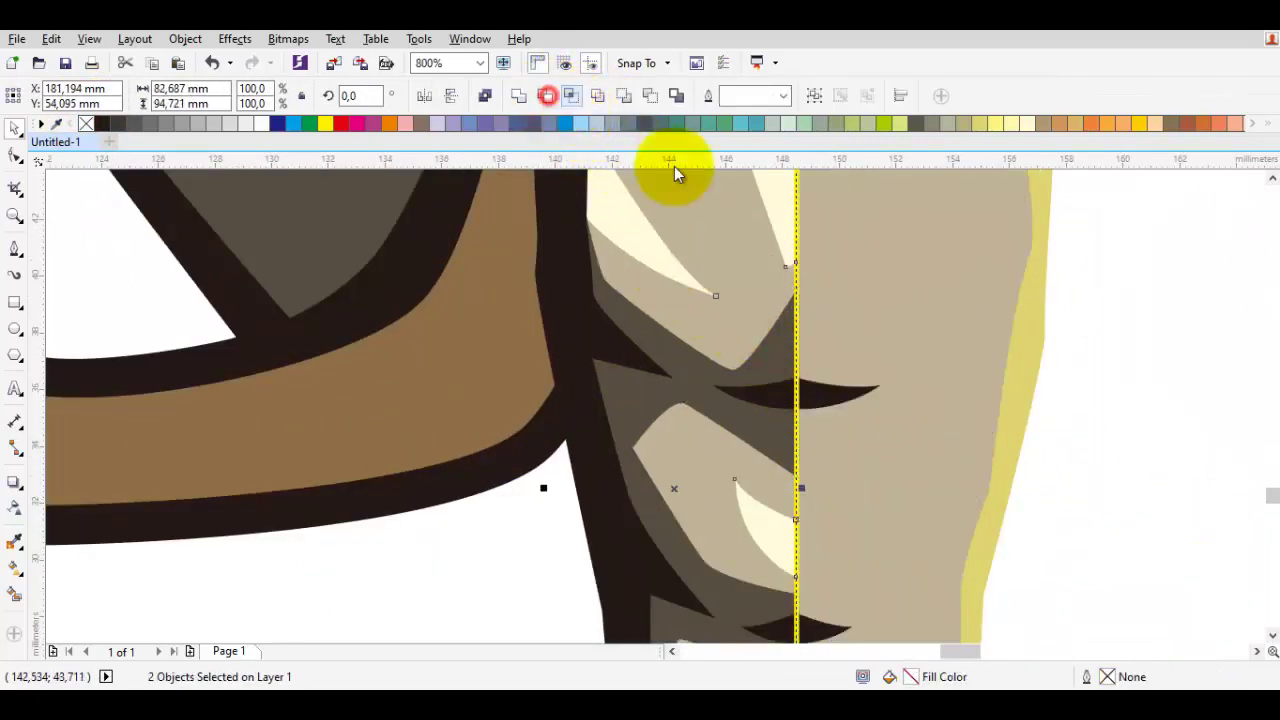
pyautogui.click(1171, 463)
pyautogui.keyDown('shift'); pyautogui.click(731, 251); pyautogui.keyUp('shift')
pyautogui.click(548, 95)
pyautogui.scroll(-2, 877, 355)
# Trim the dark trunk fold shape at the centre line with the rectangle
pyautogui.click(989, 429)
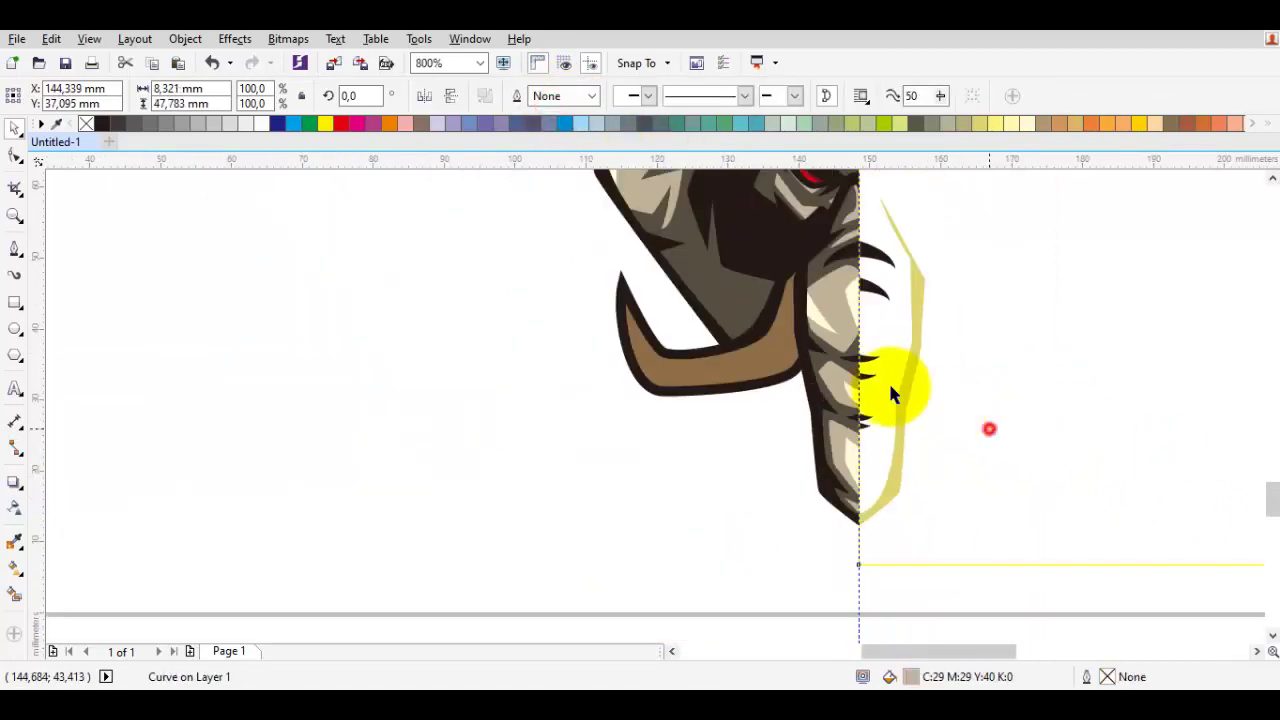
pyautogui.scroll(2, 828, 361)
pyautogui.keyDown('shift'); pyautogui.click(914, 375); pyautogui.keyUp('shift')
pyautogui.click(552, 96)
pyautogui.click(943, 352)
pyautogui.scroll(-2, 1100, 486)
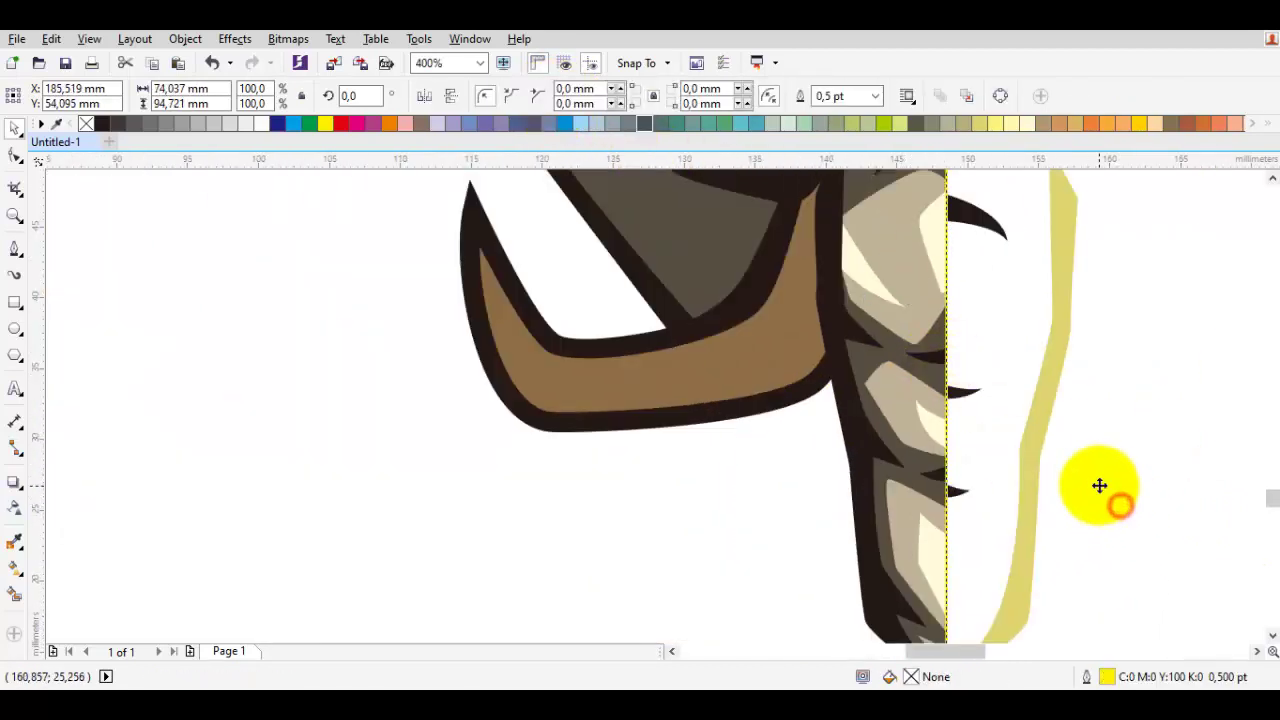
# Delete the olive base shape that extends along the right side of the trunk
pyautogui.press('F10')
pyautogui.click(1030, 452)
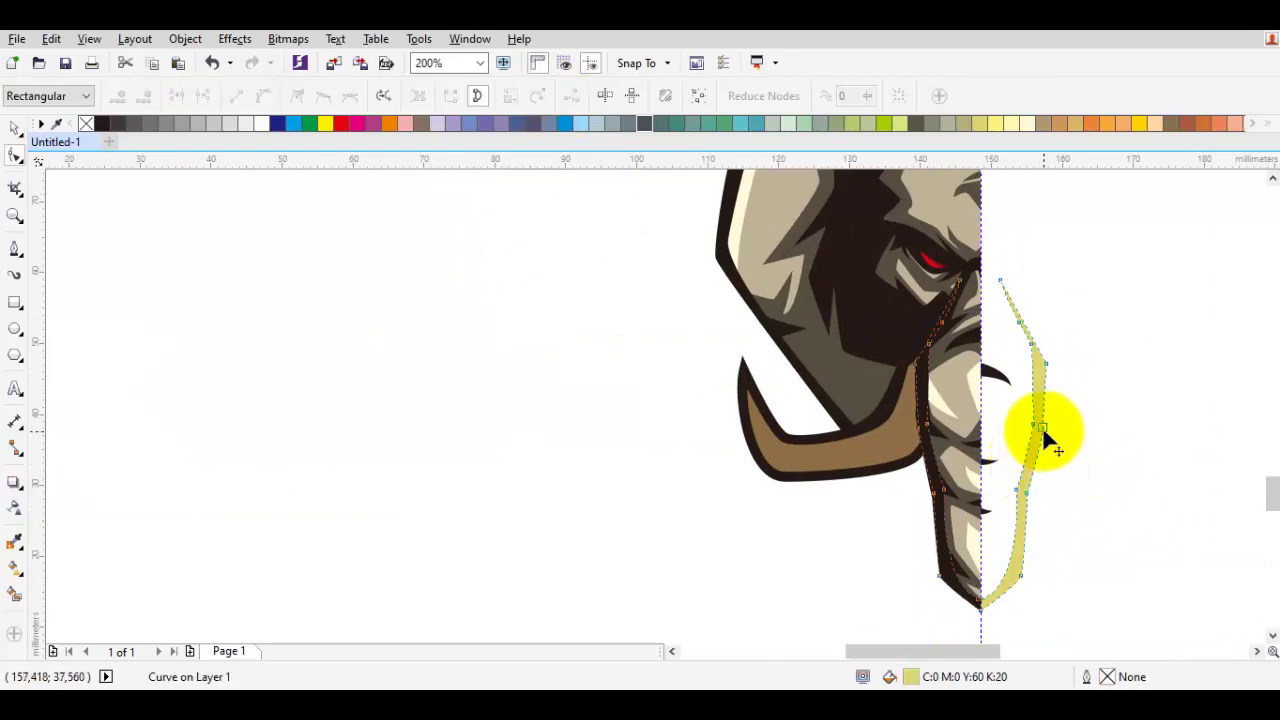
pyautogui.scroll(1, 1058, 480)
pyautogui.scroll(-1, 1072, 480)
pyautogui.press('space')
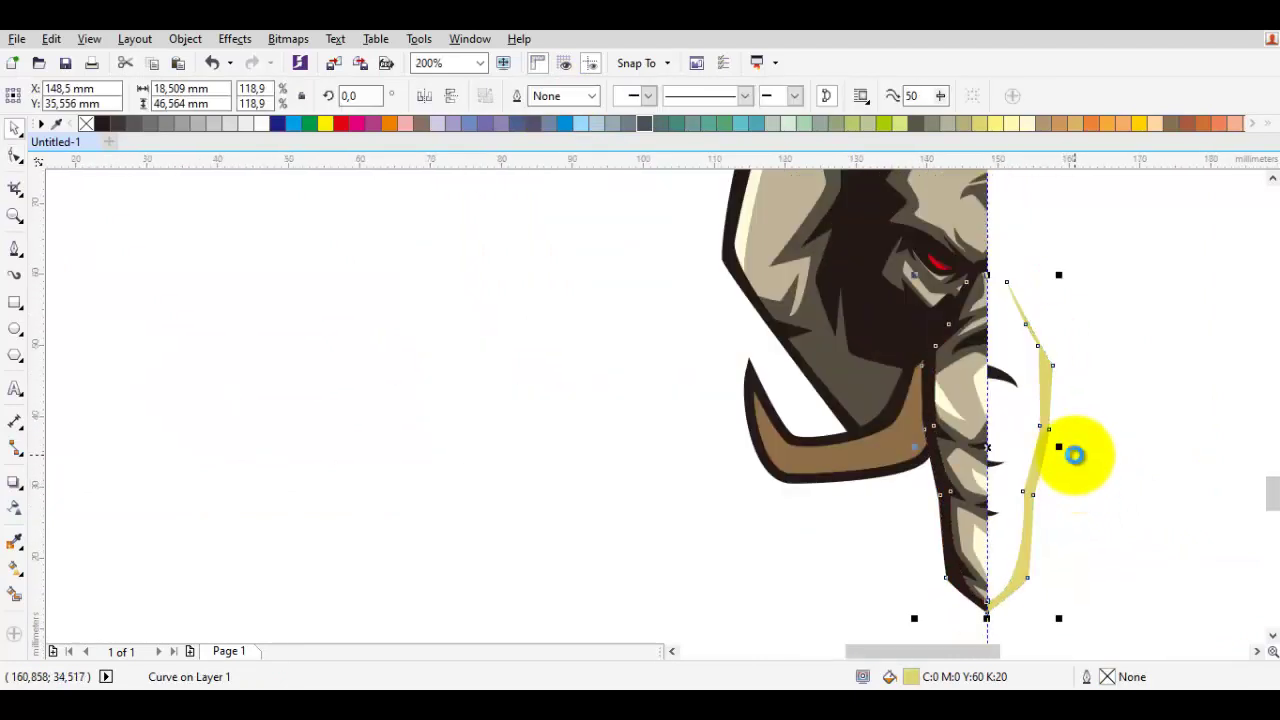
pyautogui.press('Delete')
# Delete the leftover dark fold pieces to the right of the centre line
pyautogui.scroll(1, 1006, 410)
pyautogui.click(994, 321)
pyautogui.scroll(-1, 1000, 340)
pyautogui.press('Delete')
pyautogui.scroll(2, 1008, 422)
pyautogui.scroll(-2, 1022, 385)
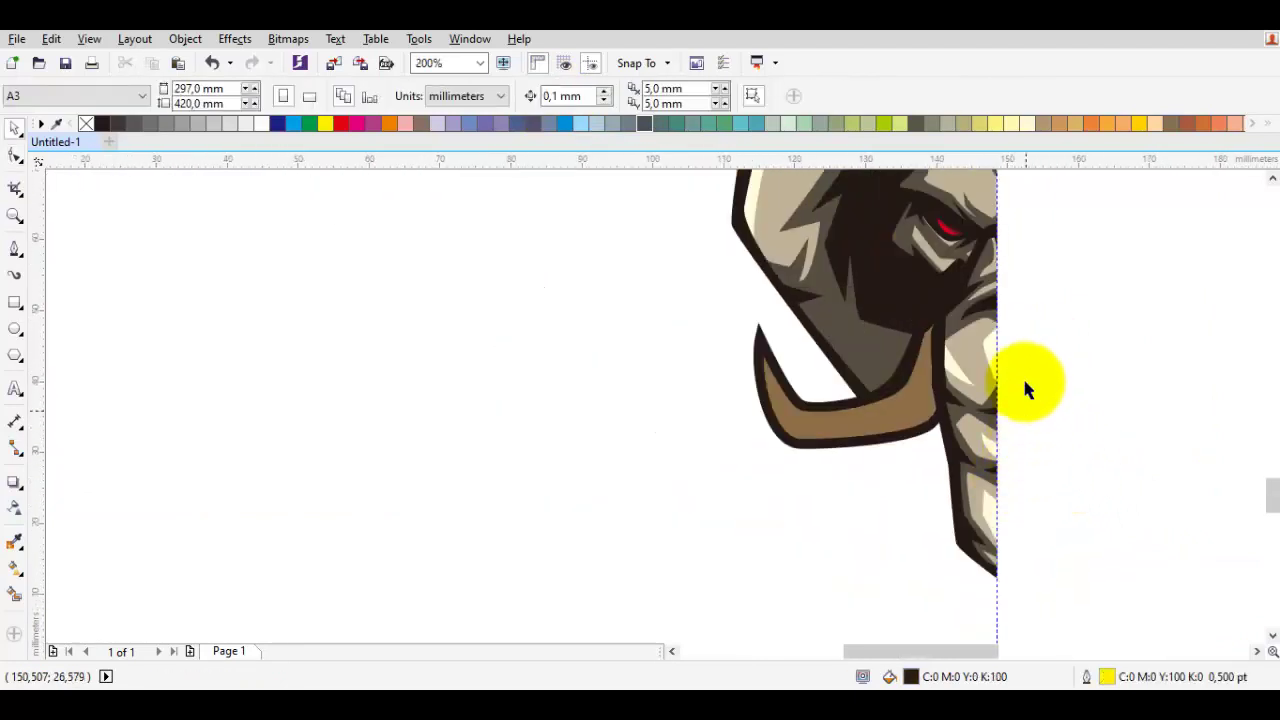
pyautogui.moveTo(1022, 310); pyautogui.dragTo(980, 386)
pyautogui.scroll(1, 889, 435)
pyautogui.press('space')
pyautogui.scroll(1, 845, 453)
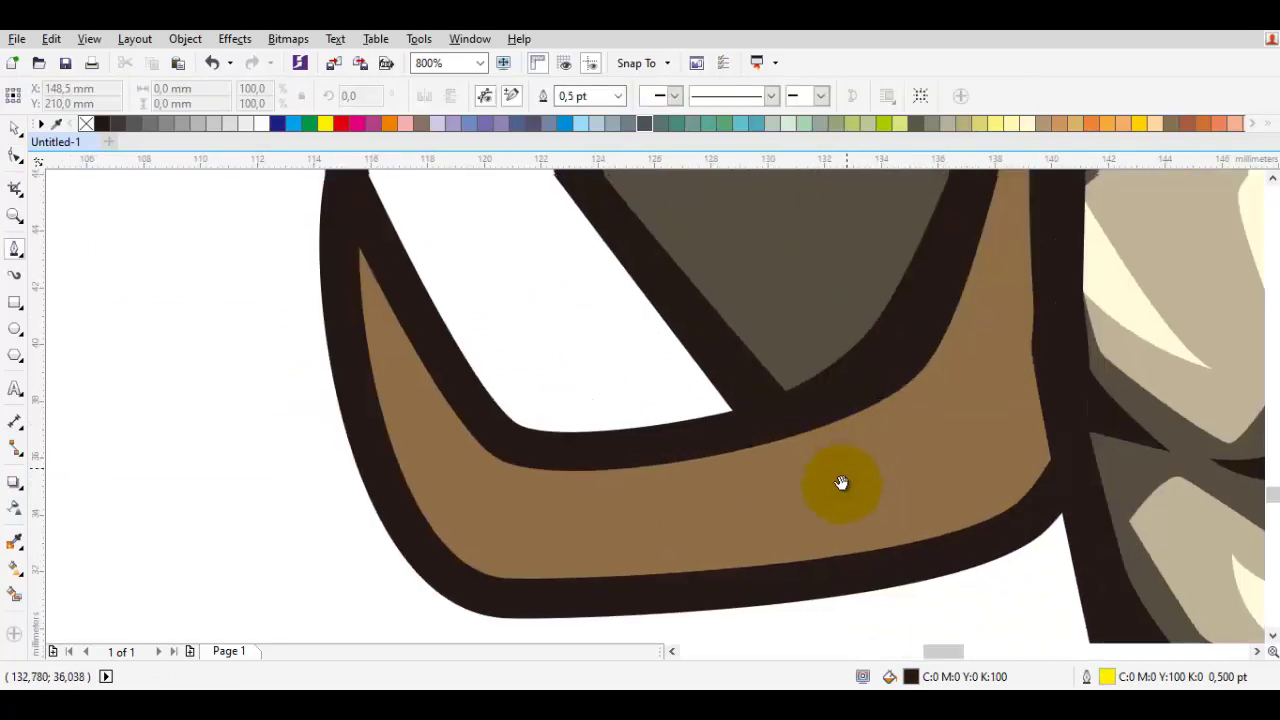
pyautogui.moveTo(843, 486); pyautogui.dragTo(832, 510)
pyautogui.scroll(1, 889, 474)
pyautogui.scroll(-1, 889, 477)
pyautogui.moveTo(915, 447)
pyautogui.mouseDown()
pyautogui.moveTo(874, 483)
pyautogui.moveTo(902, 450)
pyautogui.mouseUp()
pyautogui.moveTo(931, 238); pyautogui.dragTo(882, 352)
pyautogui.press('Escape')
pyautogui.press('Delete')
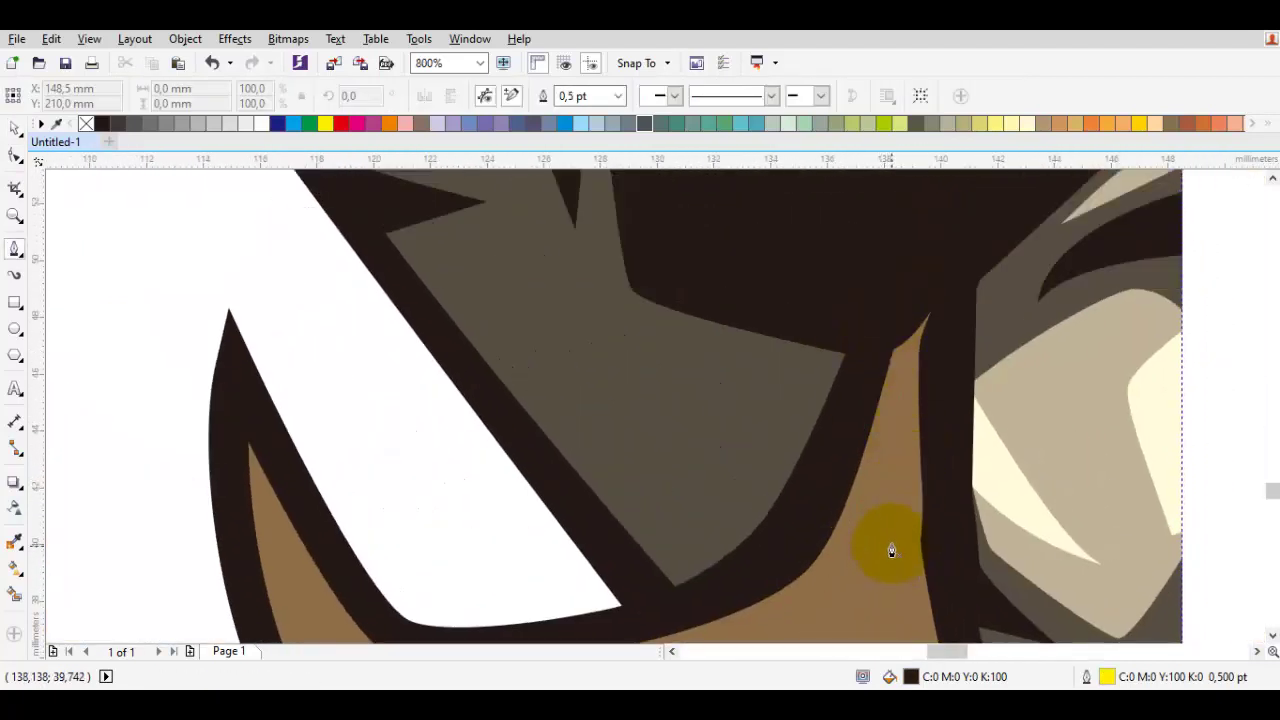
# Draw a closed dark shape about 4 by 16 mm with pointed notches at the tusk's base and remove its outline
pyautogui.click(886, 307)
pyautogui.click(929, 263)
pyautogui.moveTo(953, 420); pyautogui.dragTo(952, 450)
pyautogui.moveTo(949, 481); pyautogui.dragTo(931, 280)
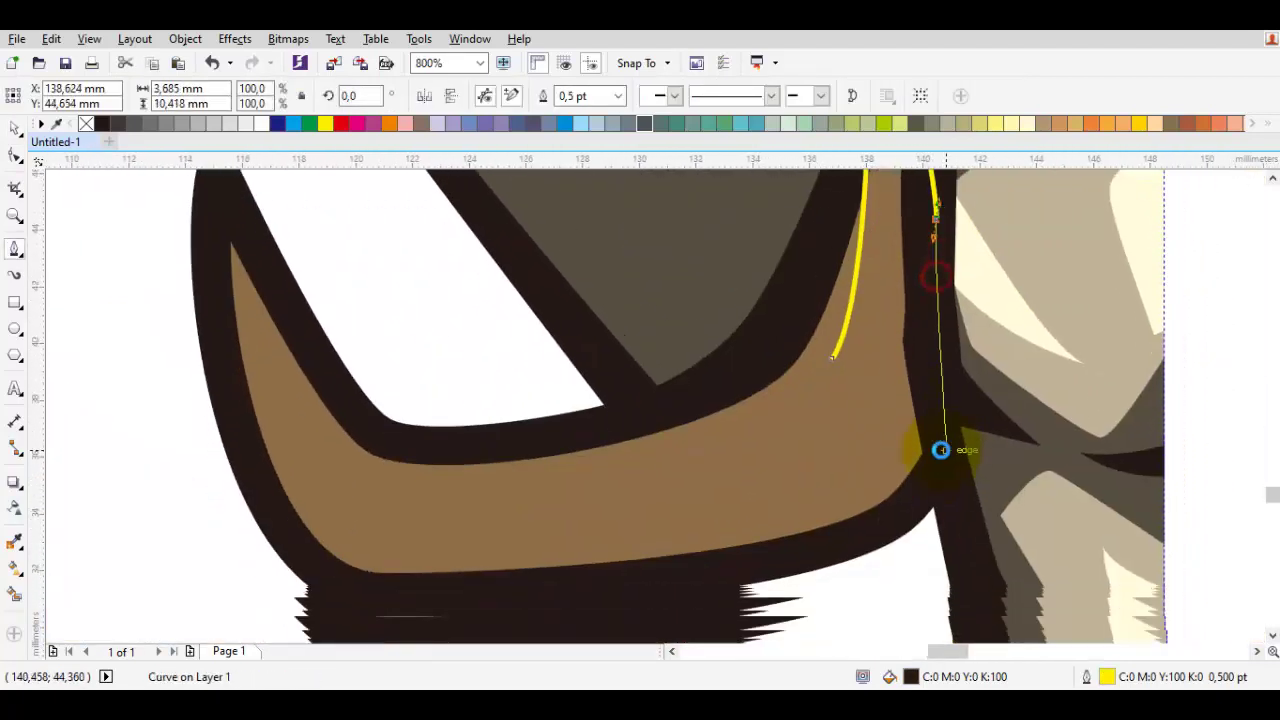
pyautogui.moveTo(932, 454); pyautogui.dragTo(935, 470)
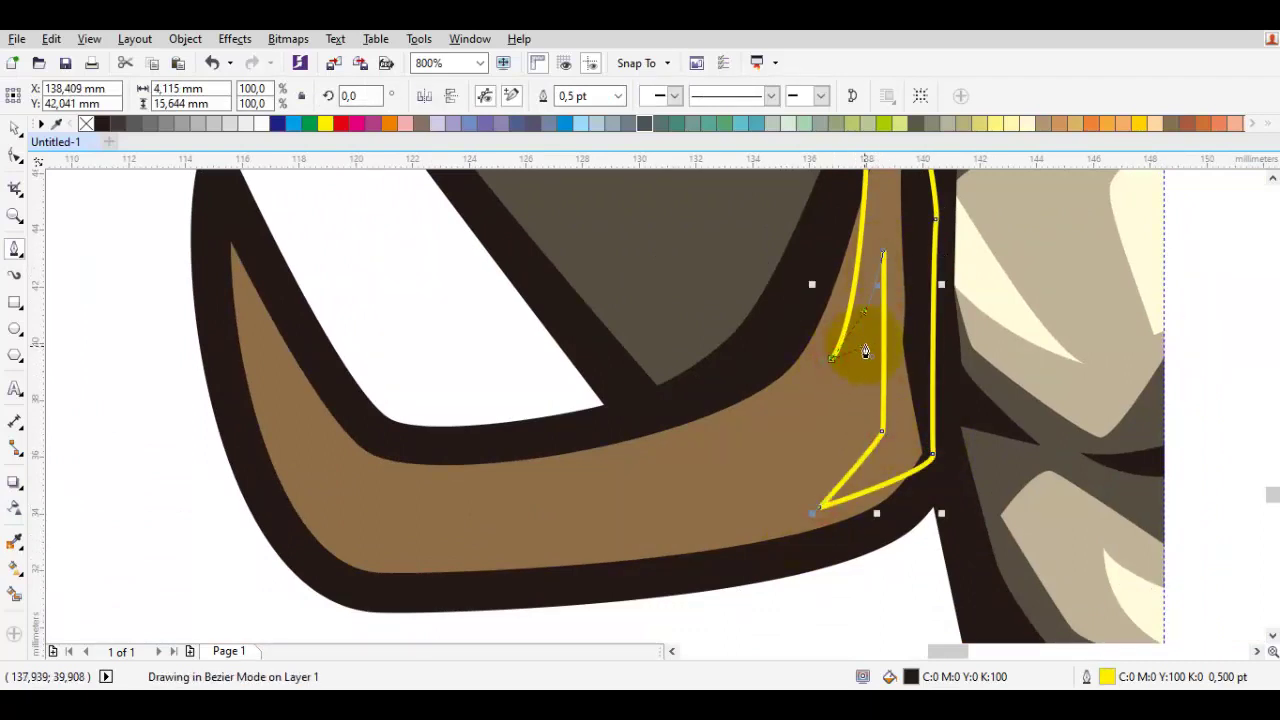
pyautogui.click(883, 252)
pyautogui.rightClick(86, 124)
pyautogui.press('space')
pyautogui.scroll(-1, 254, 272)
pyautogui.click(143, 356)
pyautogui.scroll(1, 385, 398)
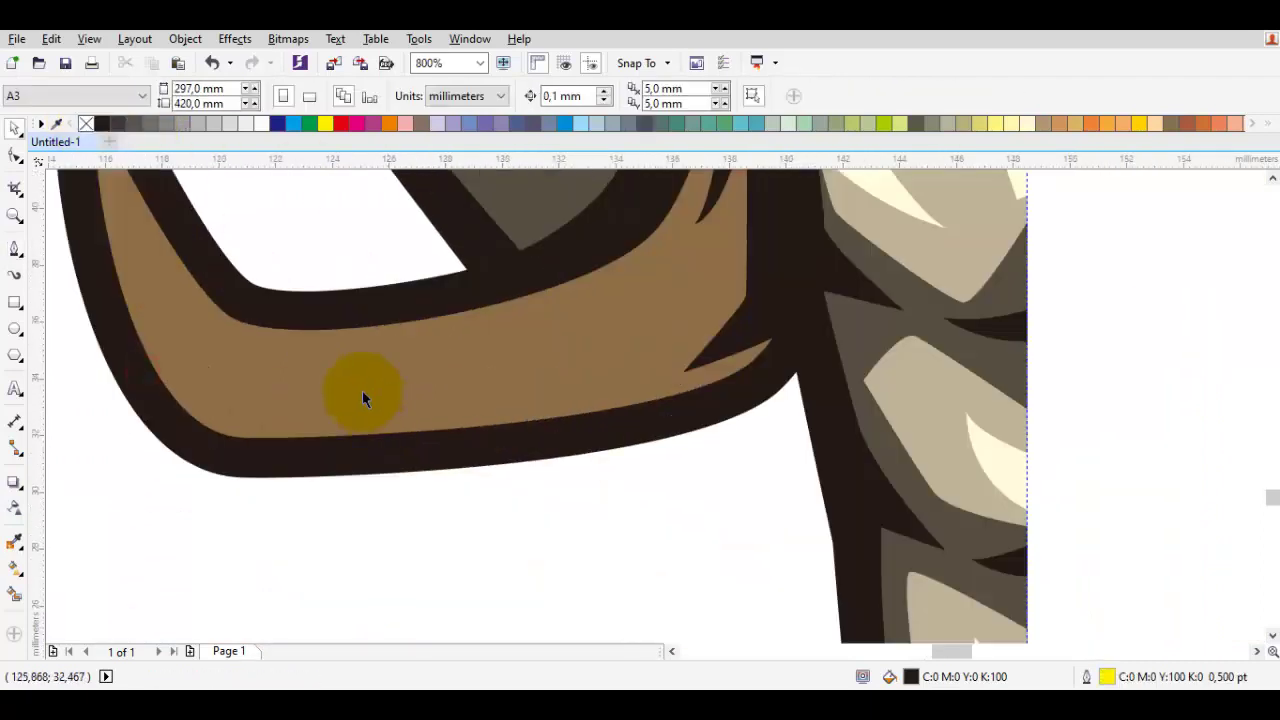
pyautogui.scroll(-3, 362, 398)
pyautogui.scroll(2, 509, 543)
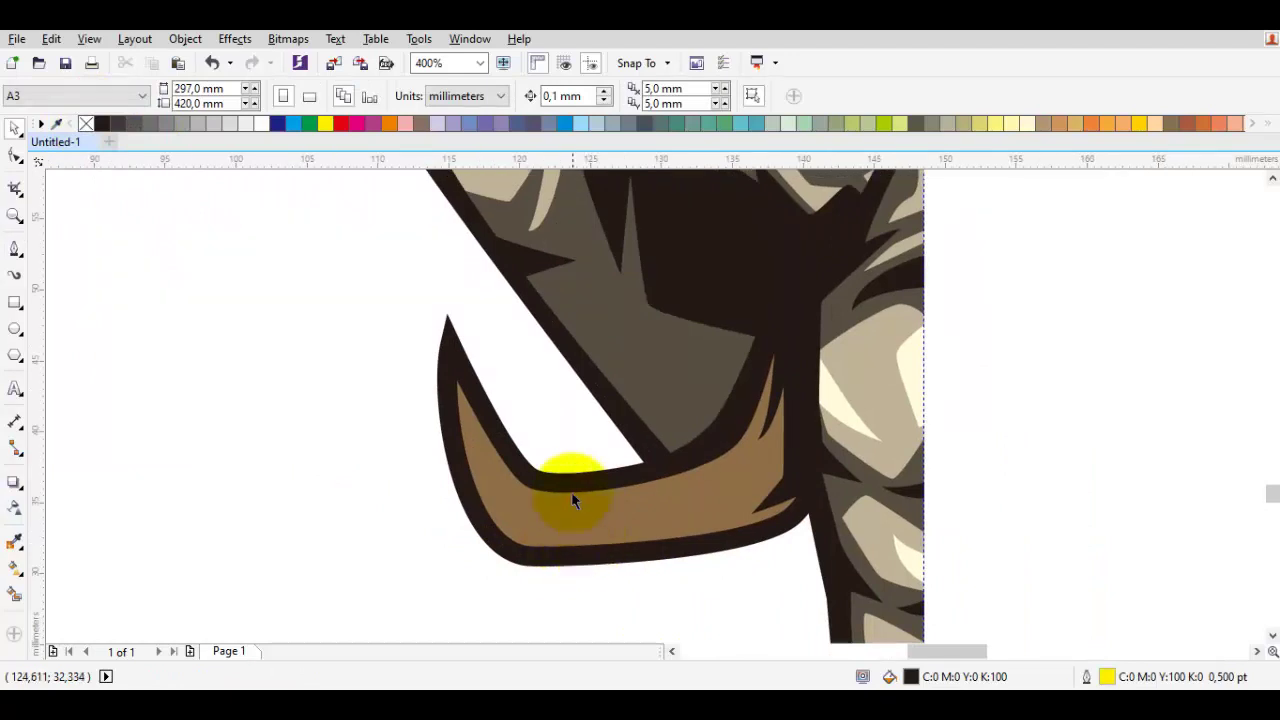
# Draw a pointed dark wedge about 8 by 6.6 mm along the tusk's inner bend and remove its outline
pyautogui.scroll(1, 573, 500)
pyautogui.press('space')
pyautogui.moveTo(591, 500); pyautogui.dragTo(531, 512)
pyautogui.moveTo(420, 408); pyautogui.dragTo(457, 408)
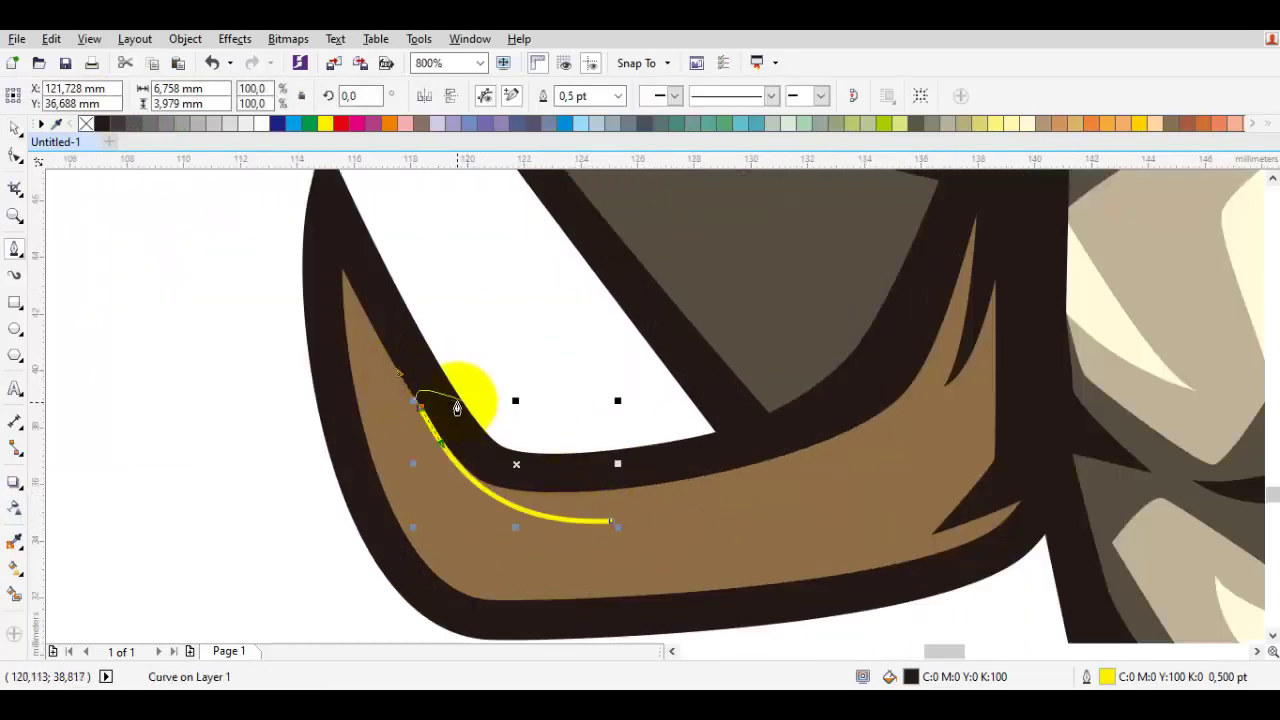
pyautogui.click(614, 522)
pyautogui.rightClick(86, 123)
pyautogui.scroll(-1, 152, 220)
pyautogui.press('space')
pyautogui.press('Escape')
# Reshape the dark wedge's curve handles so it tapers smoothly out of the tusk's inner bend
pyautogui.click(335, 348)
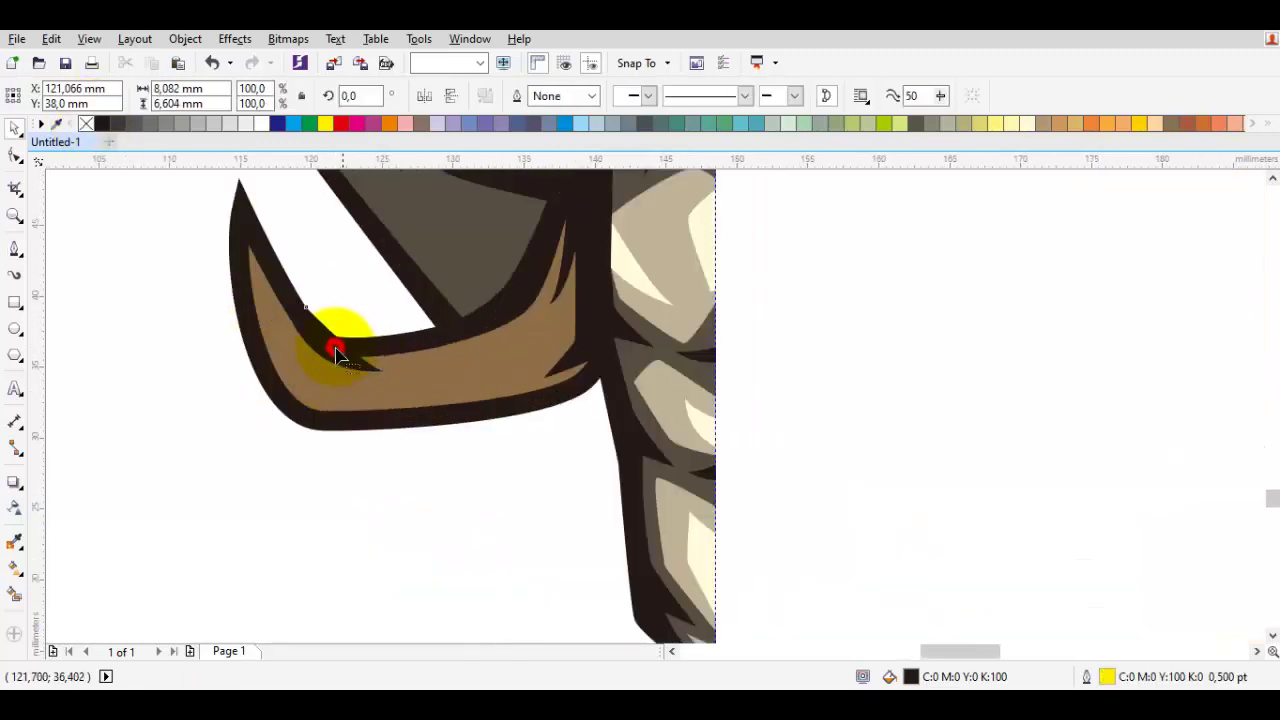
pyautogui.scroll(2, 323, 322)
pyautogui.press('F10')
pyautogui.moveTo(259, 270); pyautogui.dragTo(274, 323)
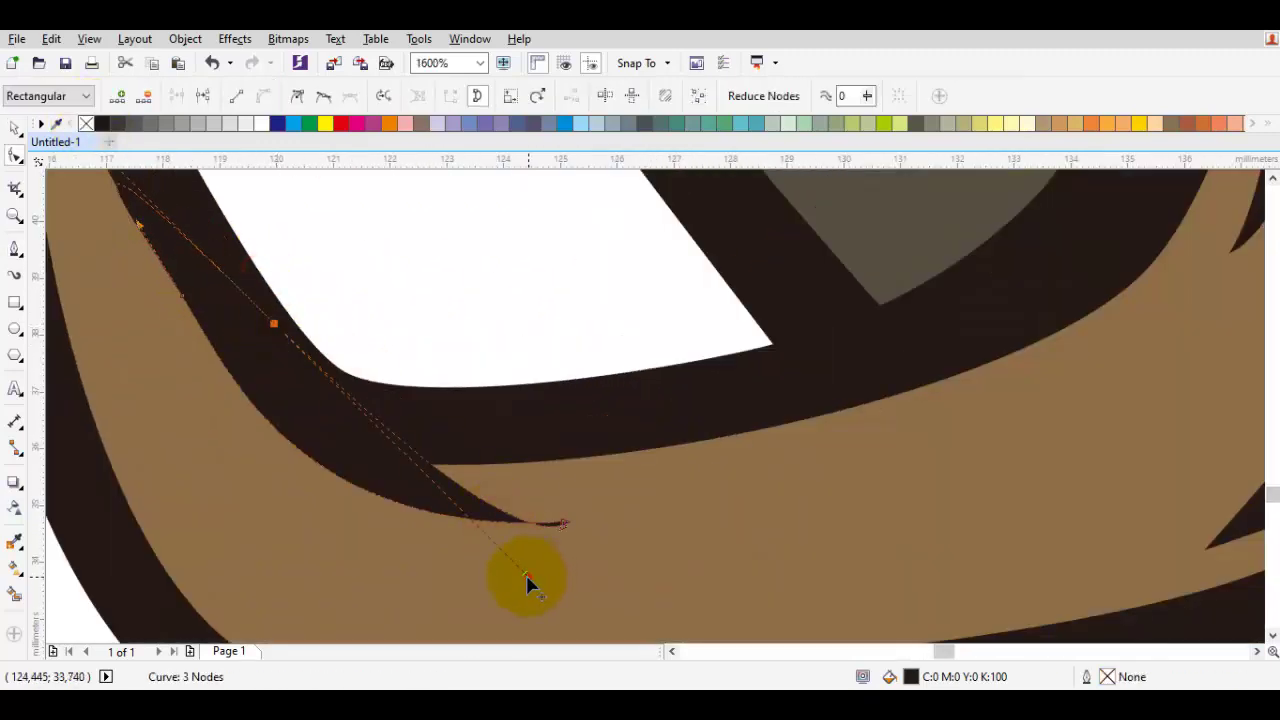
pyautogui.press('space')
pyautogui.press('Escape')
pyautogui.scroll(-3, 500, 508)
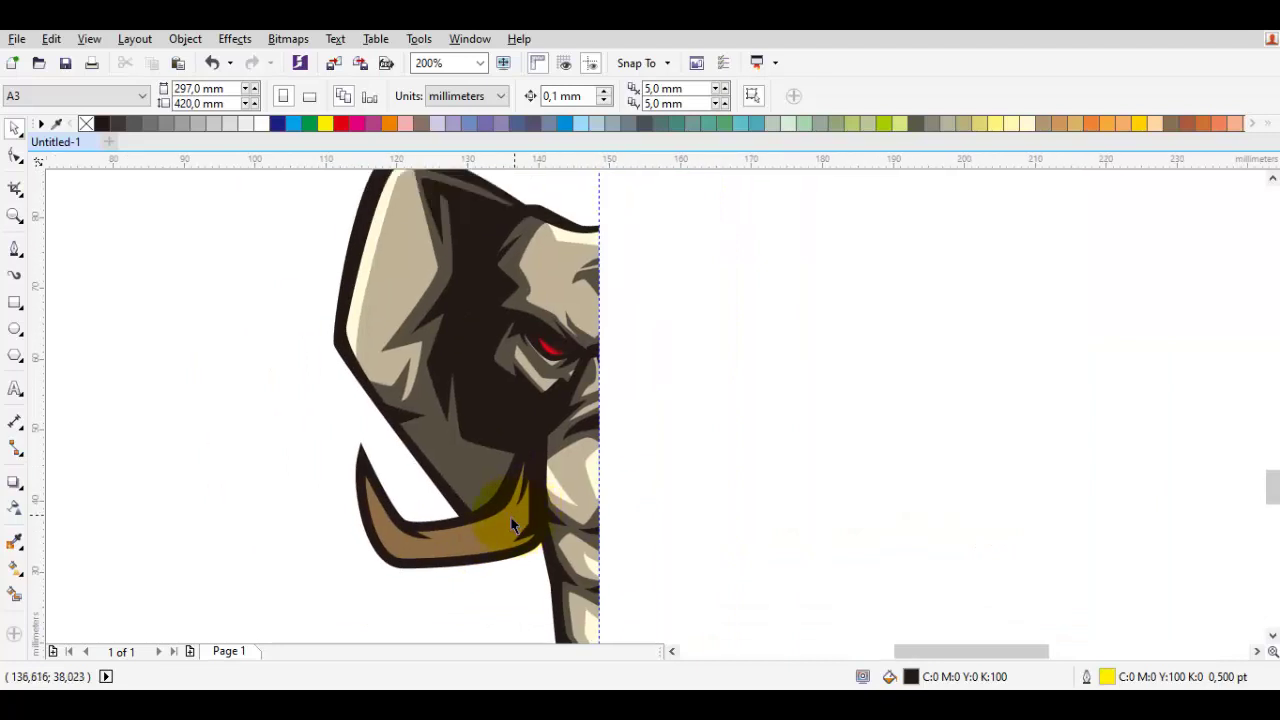
# Draw a closed curved shadow shape over the upper part of the tusk's base, with its tip pointing into the tusk
pyautogui.scroll(2, 481, 520)
pyautogui.press('space')
pyautogui.moveTo(510, 520)
pyautogui.mouseDown()
pyautogui.moveTo(368, 500)
pyautogui.moveTo(300, 516)
pyautogui.moveTo(477, 508)
pyautogui.mouseUp()
pyautogui.click(335, 521)
pyautogui.press('space')
pyautogui.press('space')
pyautogui.moveTo(443, 272); pyautogui.dragTo(439, 360)
pyautogui.click(481, 402)
pyautogui.click(430, 287)
pyautogui.moveTo(350, 548)
pyautogui.mouseDown()
pyautogui.moveTo(383, 500)
pyautogui.moveTo(445, 506)
pyautogui.mouseUp()
pyautogui.moveTo(472, 520); pyautogui.dragTo(546, 400)
# Draw a second pointed shadow shape about 7.5 by 11.7 mm at the tusk's lower base and weld it with the first
pyautogui.moveTo(398, 533); pyautogui.dragTo(588, 530)
pyautogui.click(610, 490)
pyautogui.click(594, 392)
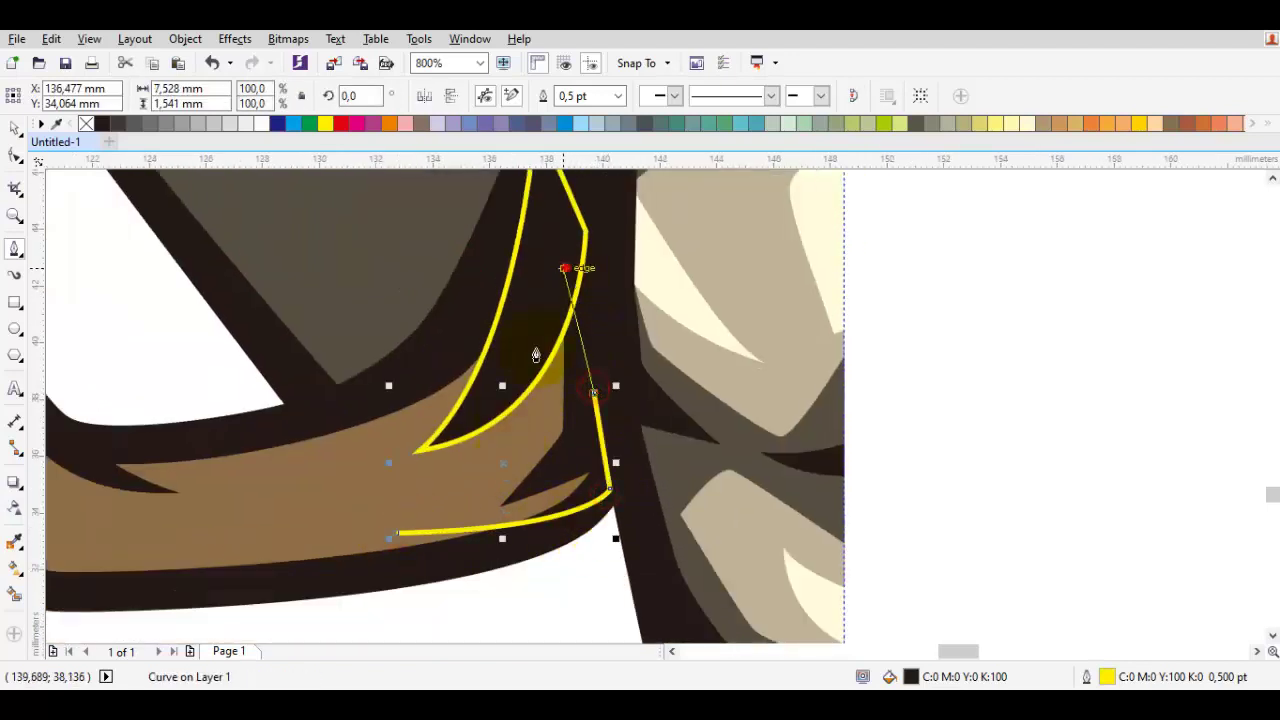
pyautogui.moveTo(487, 525); pyautogui.dragTo(489, 522)
pyautogui.press('space')
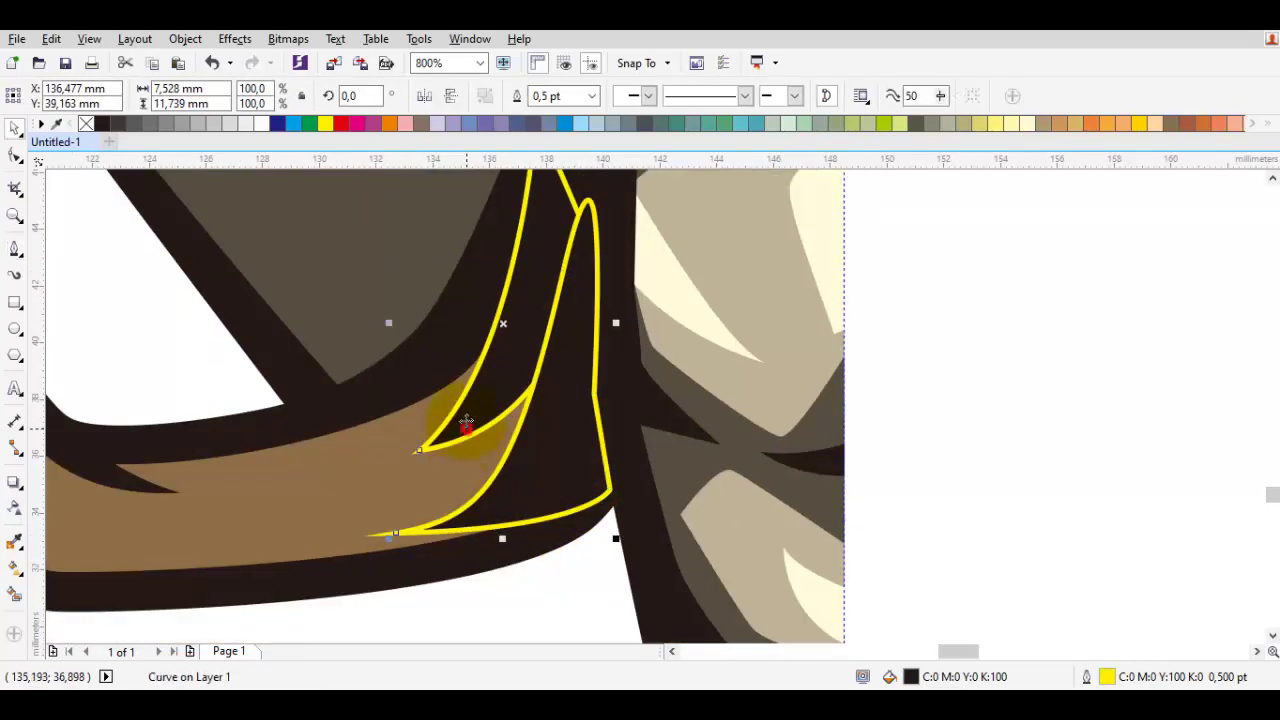
pyautogui.keyDown('shift'); pyautogui.click(465, 429); pyautogui.keyUp('shift')
pyautogui.click(531, 94)
# Place the welded shadow shape directly in front of the tusk's brown fill
pyautogui.rightClick(533, 346)
pyautogui.moveTo(690, 482)
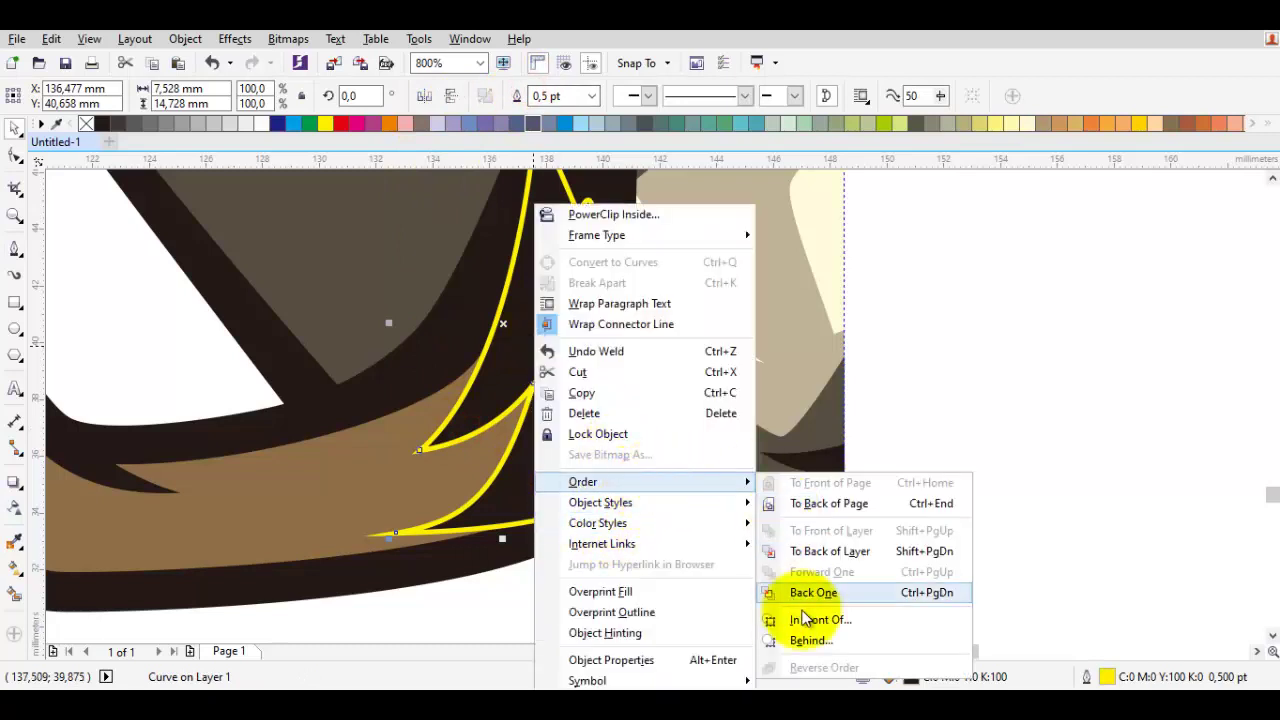
pyautogui.click(808, 619)
pyautogui.click(409, 506)
# Fill the welded shadow with a darker shade of the tusk's brown, C60 M66 Y85 K23, and remove its outline
pyautogui.hotkey('ctrl', 'shift', 'e')
pyautogui.click(434, 500)
pyautogui.doubleClick(920, 680)
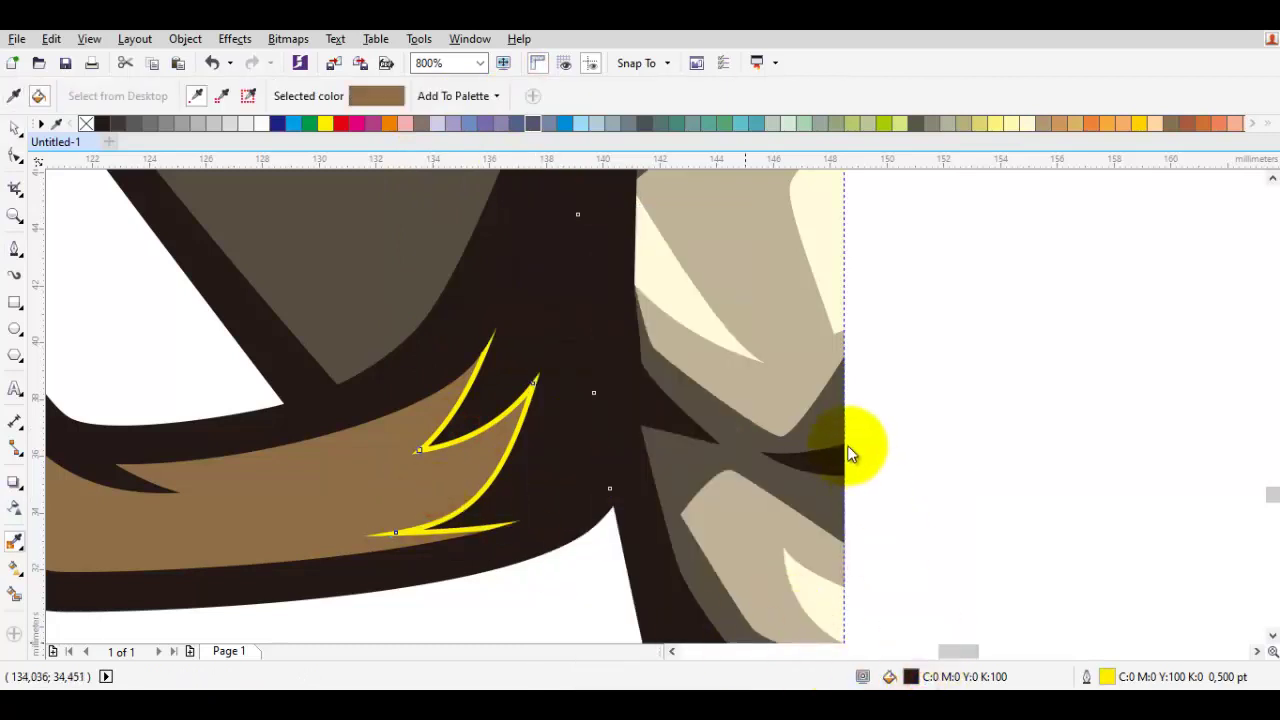
pyautogui.moveTo(866, 346)
pyautogui.mouseDown()
pyautogui.moveTo(834, 320)
pyautogui.moveTo(877, 348)
pyautogui.mouseUp()
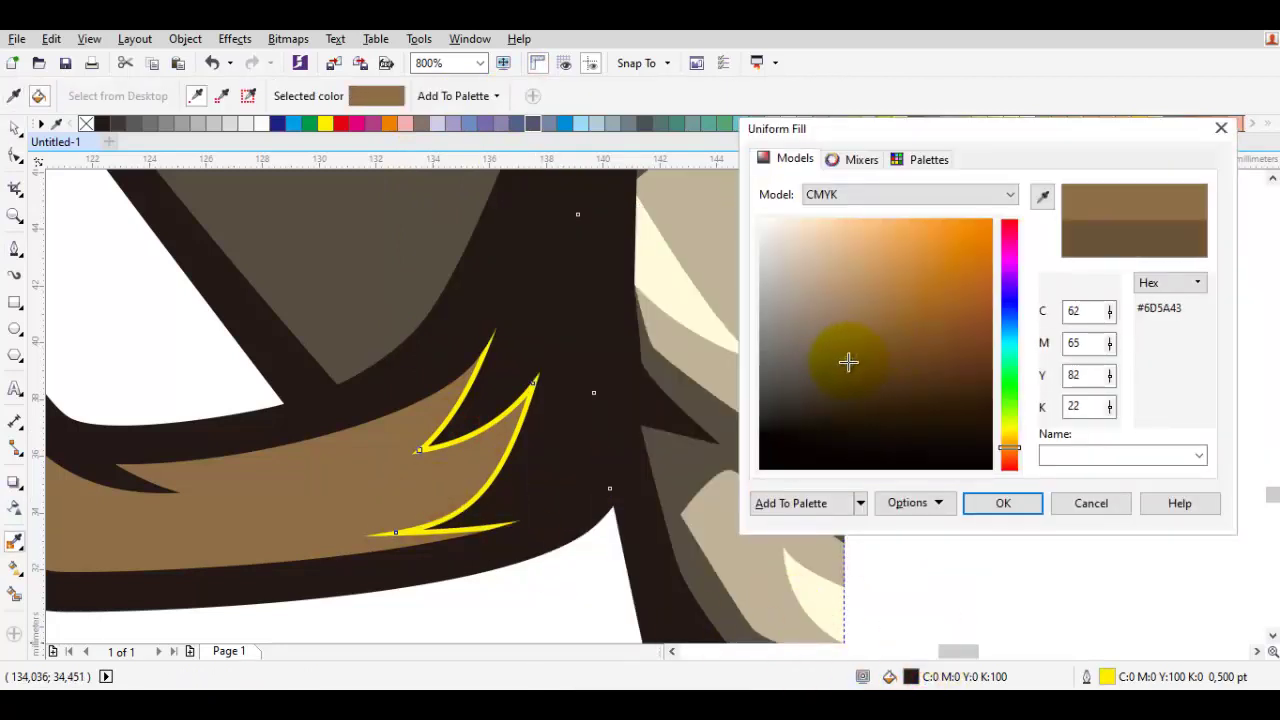
pyautogui.press('Return')
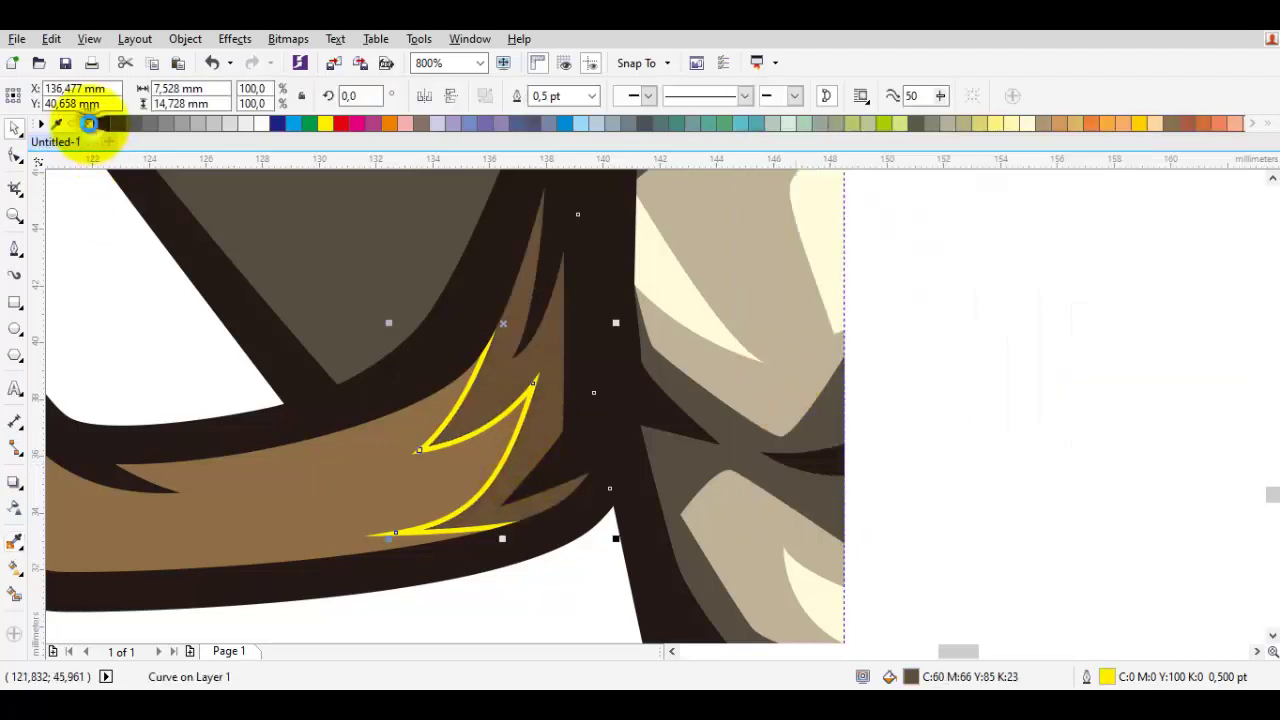
pyautogui.rightClick(89, 123)
pyautogui.scroll(-3, 366, 536)
pyautogui.scroll(3, 555, 373)
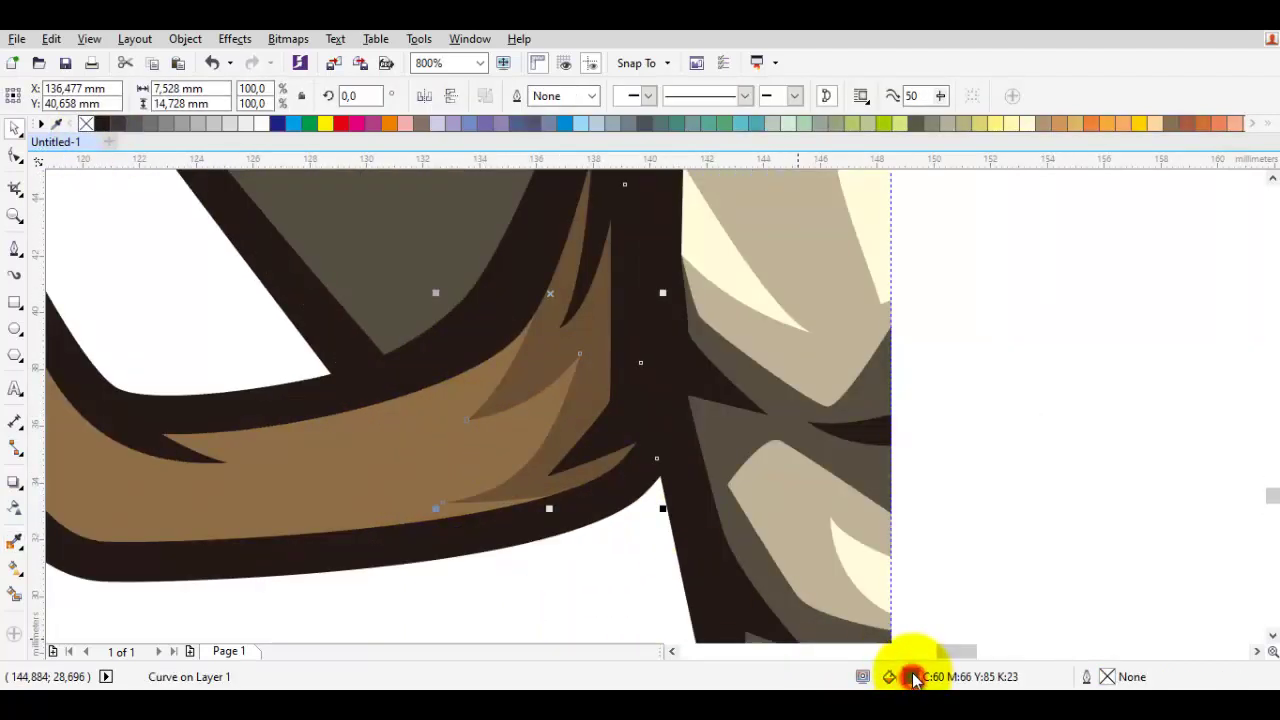
# Darken the tusk base shadow's fill to C62 M67 Y85 K25
pyautogui.hotkey('shift', 'F11')
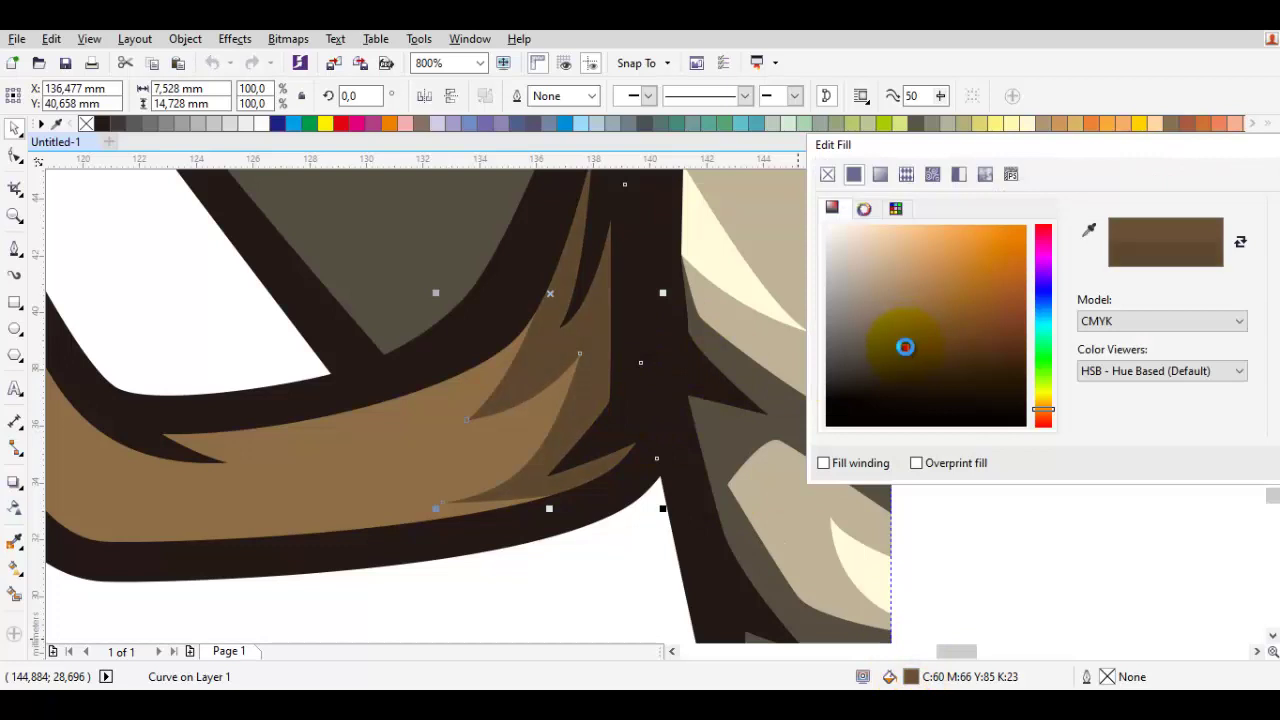
pyautogui.click(906, 346)
pyautogui.press('Return')
pyautogui.scroll(-1, 731, 418)
pyautogui.click(577, 517)
# Draw a thin shadow about 9.8 by 3 mm along the tusk's inner edge and weld it with the brown base shadow
pyautogui.scroll(2, 502, 438)
pyautogui.press('space')
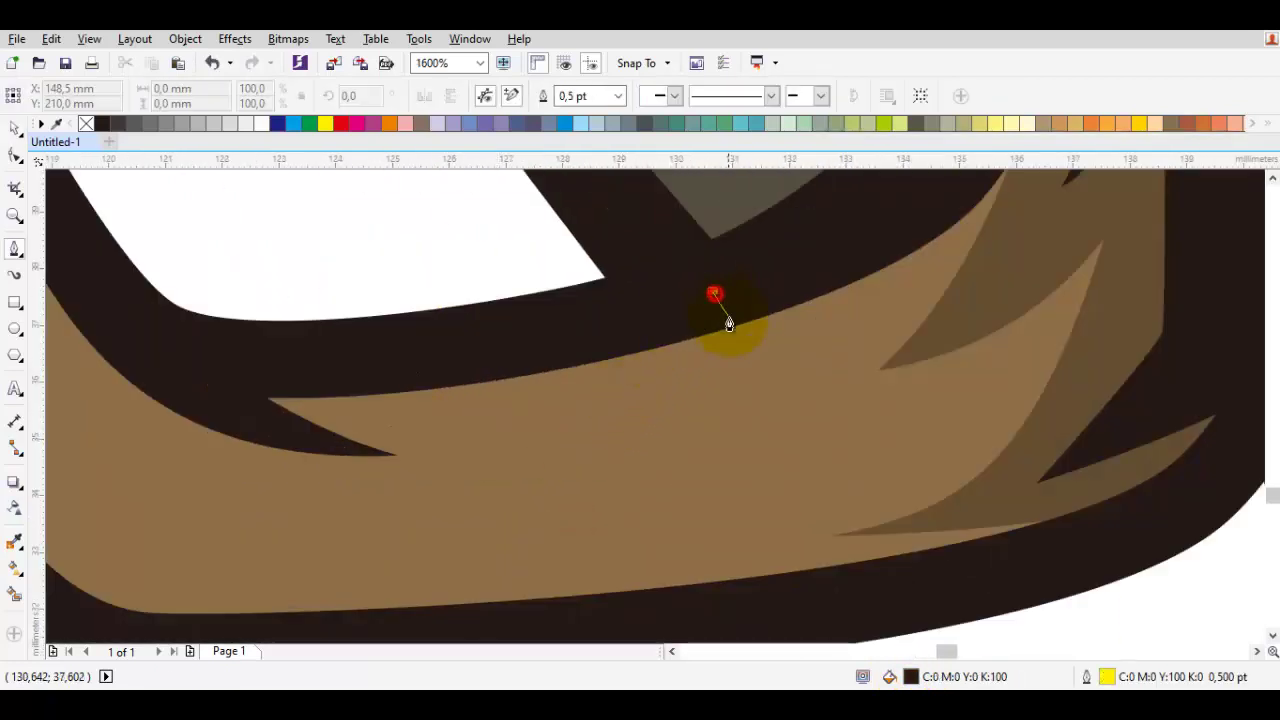
pyautogui.moveTo(257, 432); pyautogui.dragTo(200, 372)
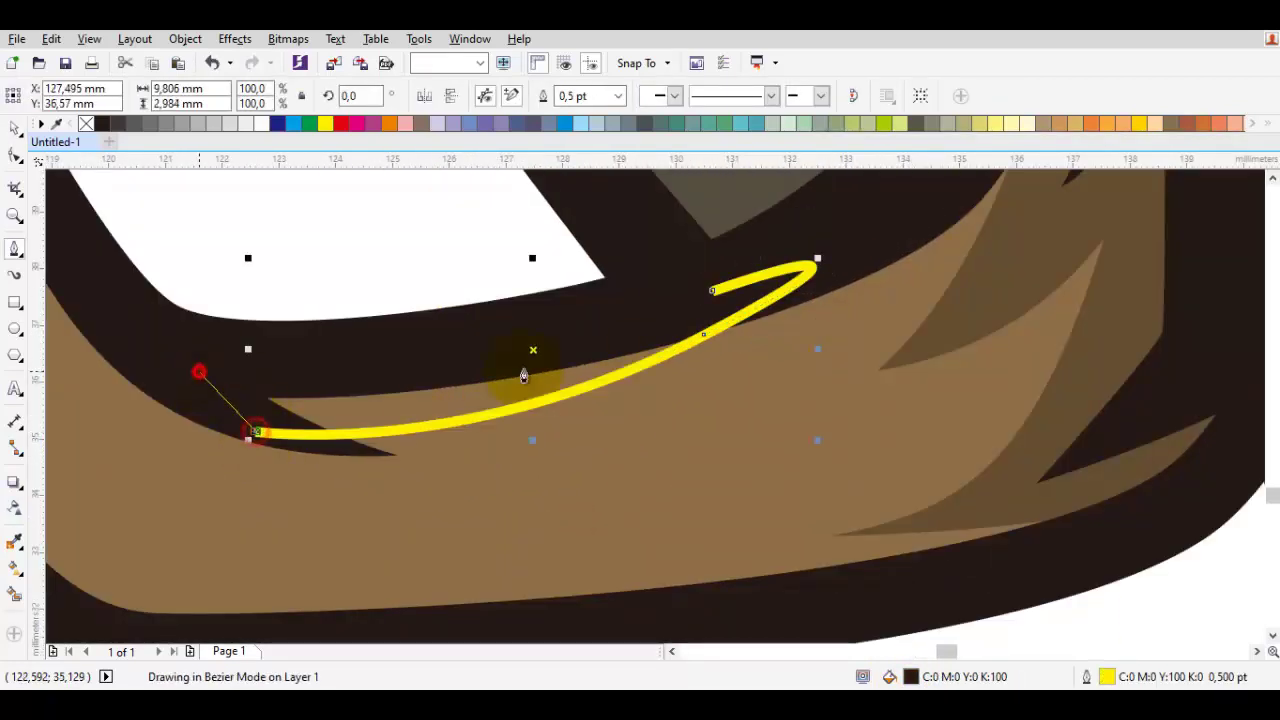
pyautogui.click(712, 291)
pyautogui.press('space')
pyautogui.keyDown('shift'); pyautogui.click(984, 287); pyautogui.keyUp('shift')
pyautogui.click(518, 97)
pyautogui.scroll(-2, 572, 361)
pyautogui.click(578, 493)
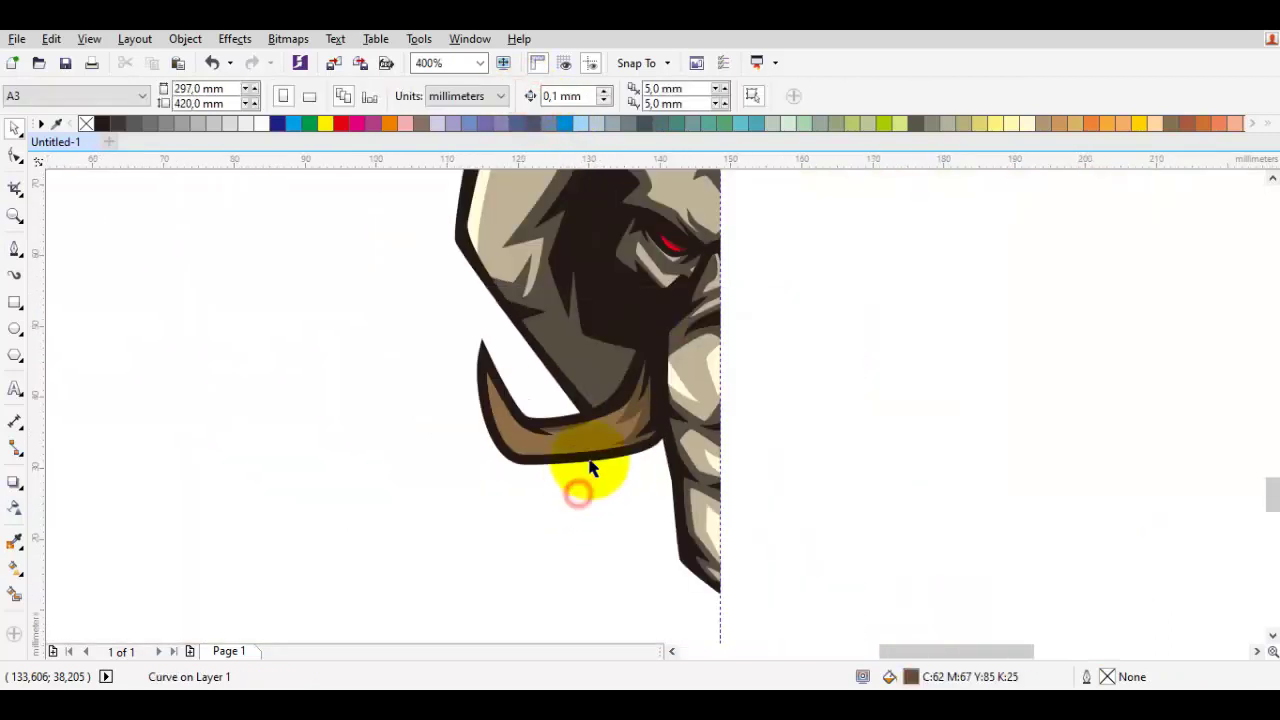
# Draw a closed curved shape along the tusk's outer edge, from near the tip around the bend to the underside
pyautogui.scroll(2, 590, 468)
pyautogui.press('space')
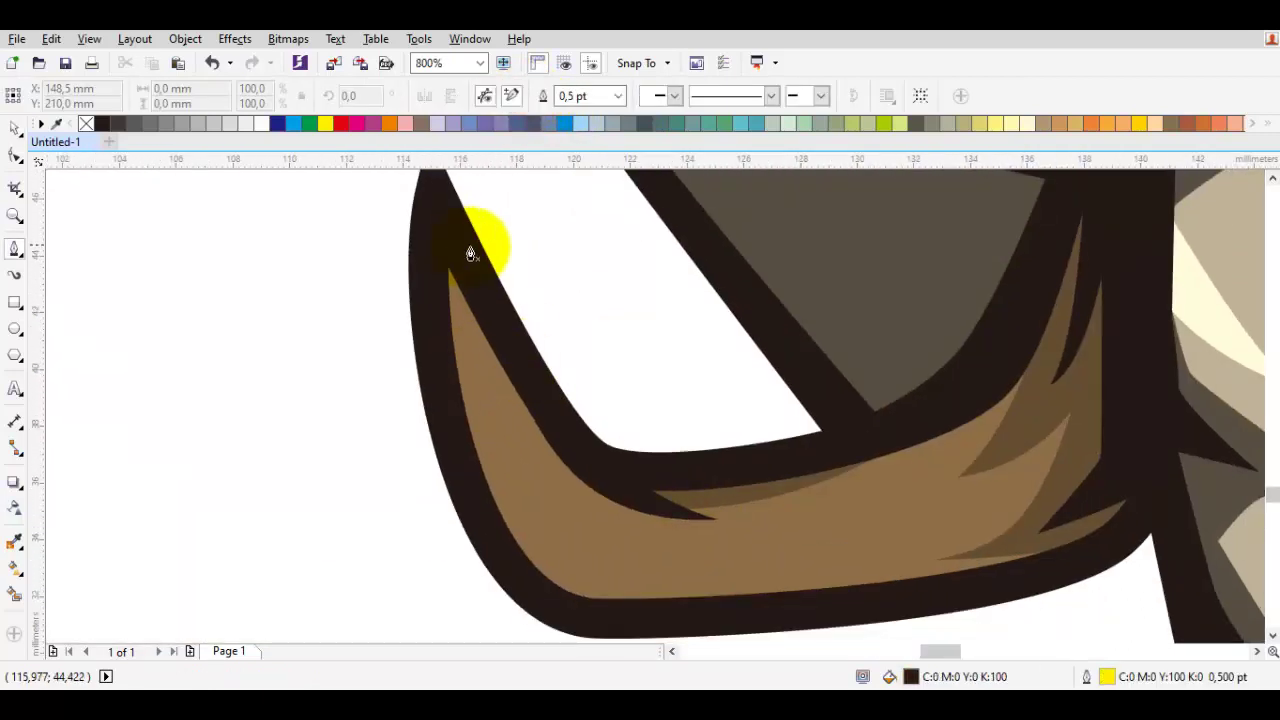
pyautogui.click(470, 253)
pyautogui.scroll(-3, 500, 363)
pyautogui.moveTo(557, 409); pyautogui.dragTo(595, 450)
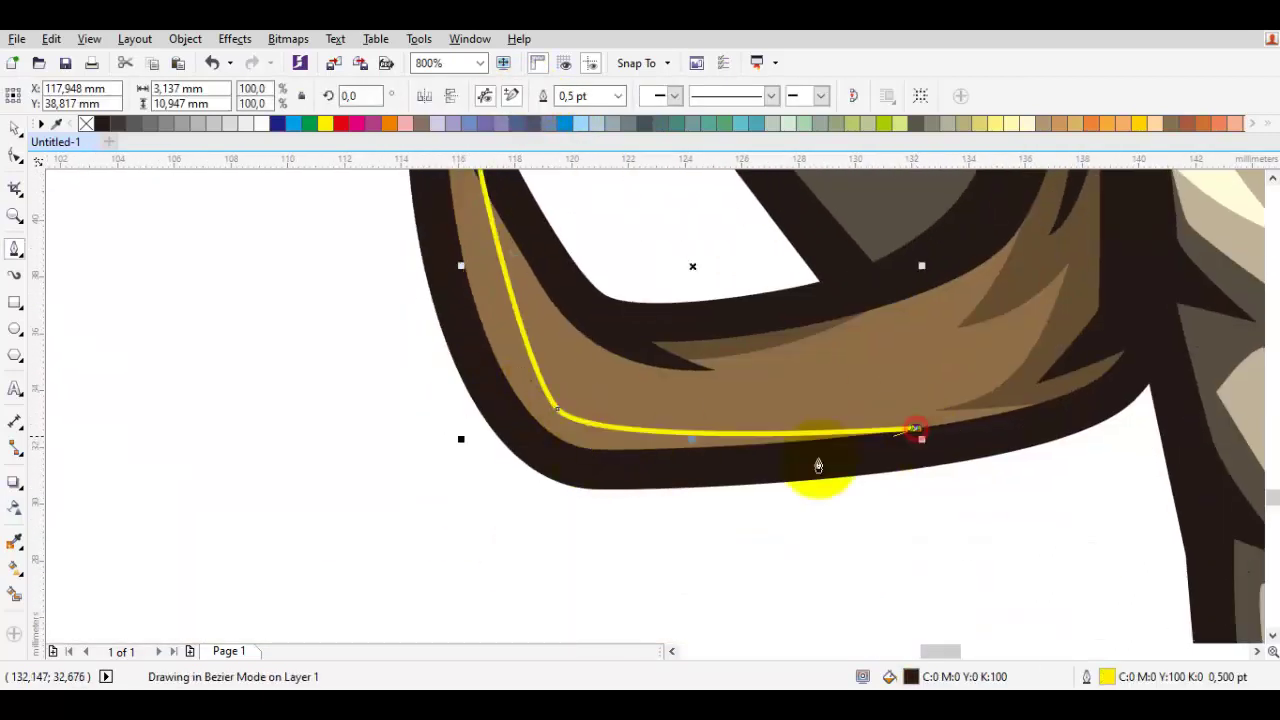
pyautogui.moveTo(818, 465); pyautogui.dragTo(818, 465)
pyautogui.moveTo(651, 477); pyautogui.dragTo(514, 466)
pyautogui.moveTo(454, 287); pyautogui.dragTo(488, 282)
# Fill the new shape along the tusk's outer edge with a lighter tint of the tusk's brown, C21 M29 Y37 K0
pyautogui.scroll(-2, 880, 470)
pyautogui.press('i')
pyautogui.click(838, 490)
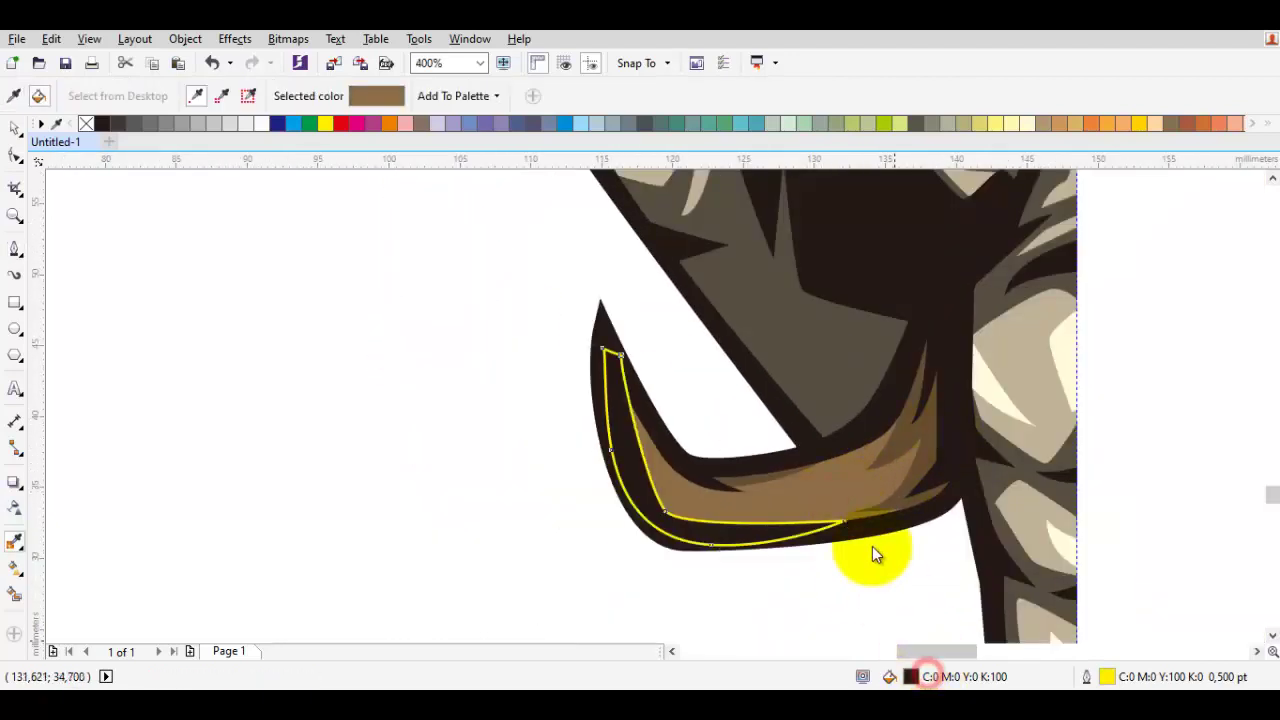
pyautogui.hotkey('shift', 'F11')
pyautogui.click(836, 276)
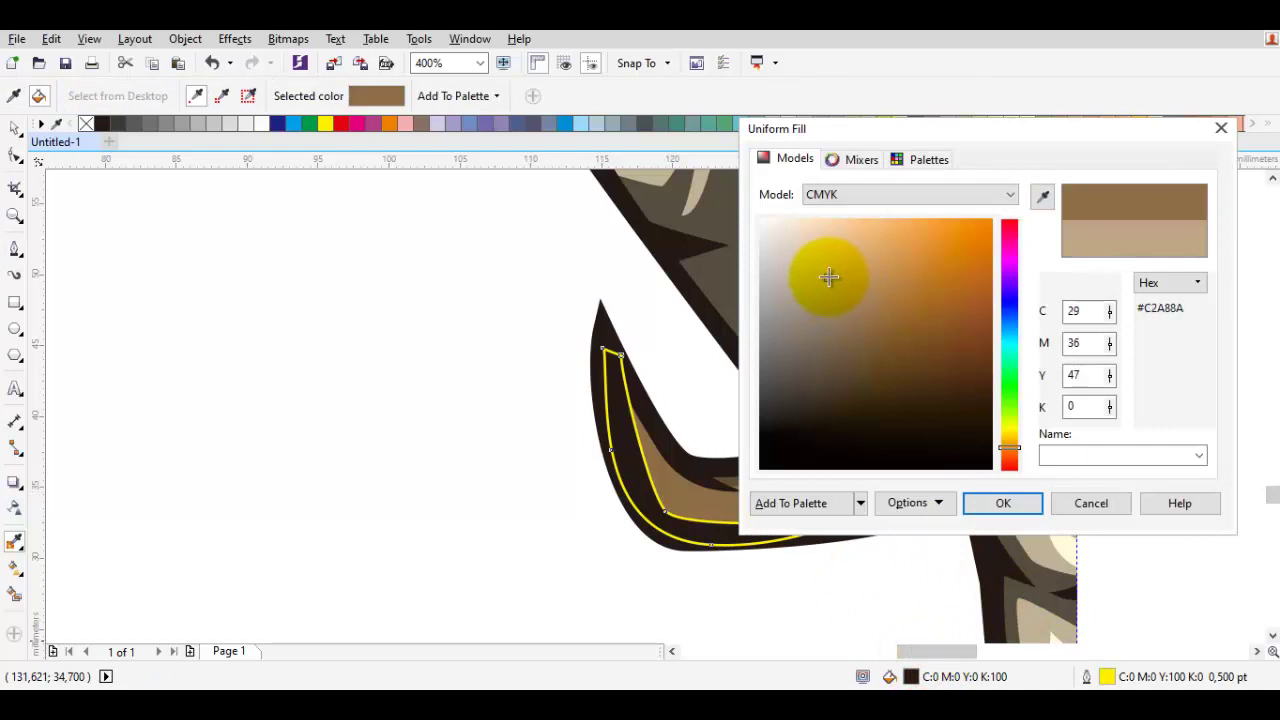
pyautogui.press('Return')
# Place the light tusk highlight behind the tusk's dark outline in the stacking order and remove the highlight's yellow outline
pyautogui.rightClick(692, 530)
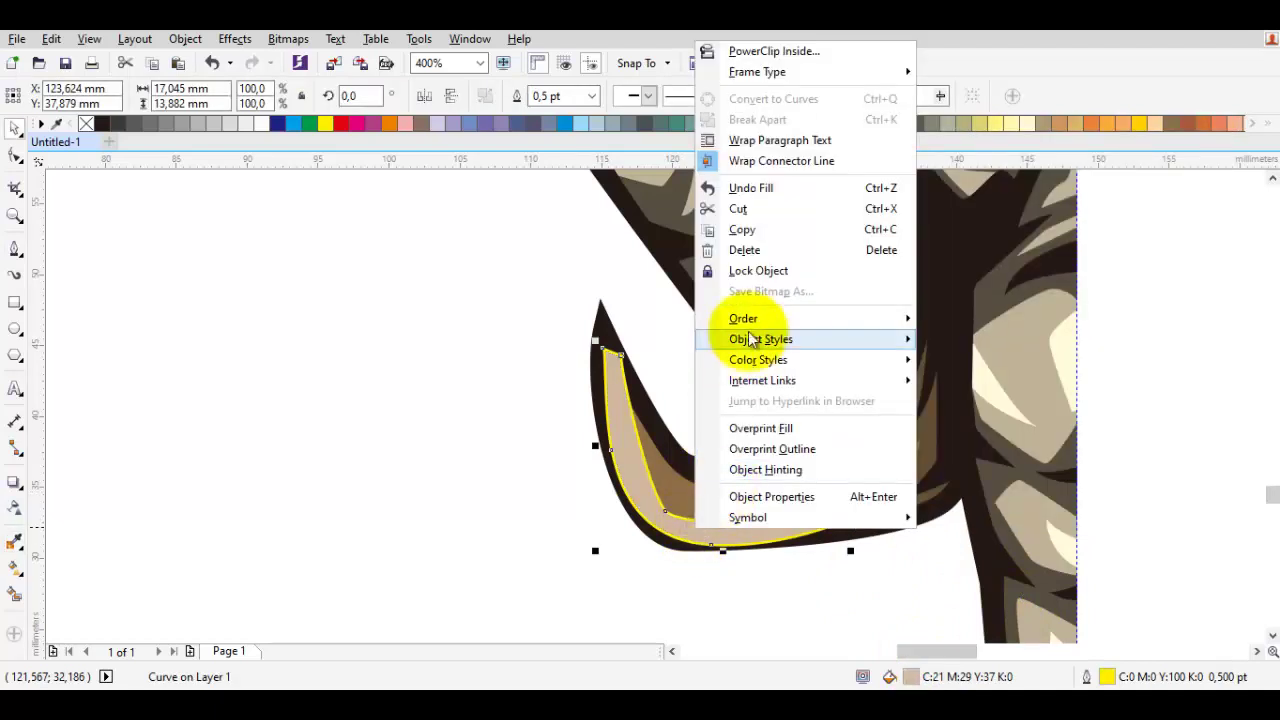
pyautogui.moveTo(750, 318)
pyautogui.click(977, 459)
pyautogui.click(612, 437)
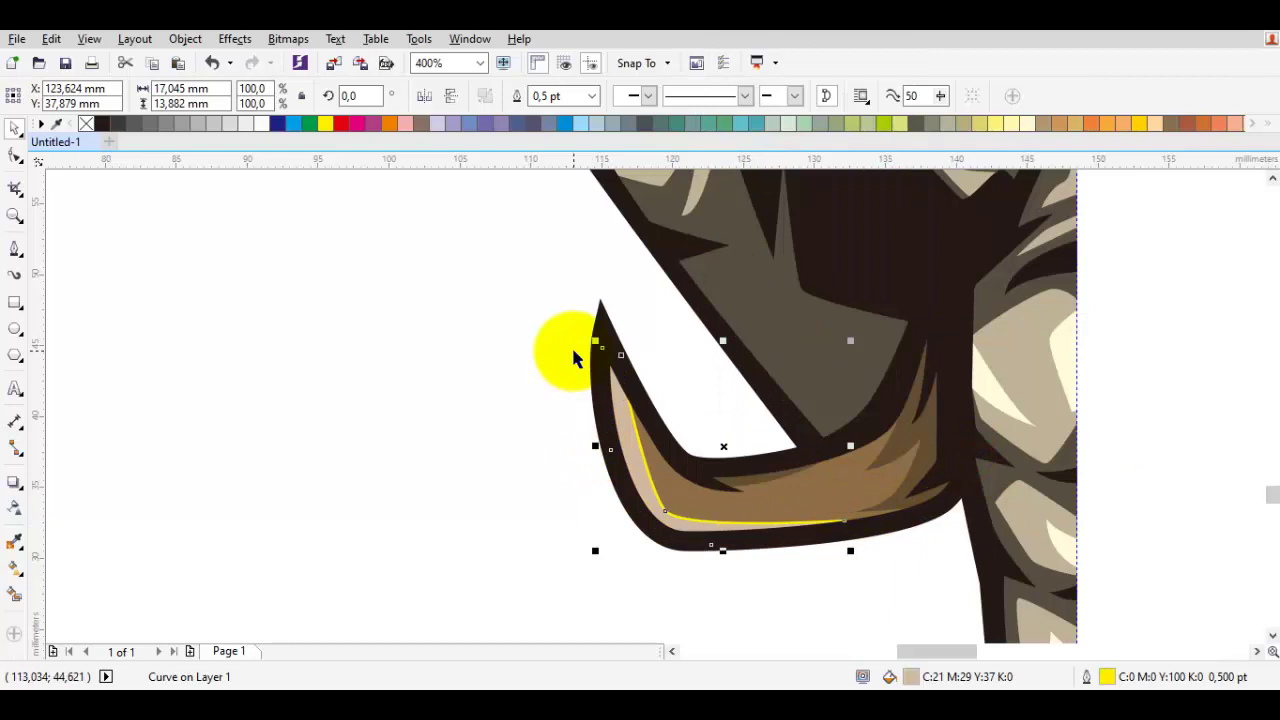
pyautogui.rightClick(86, 125)
pyautogui.press('e')
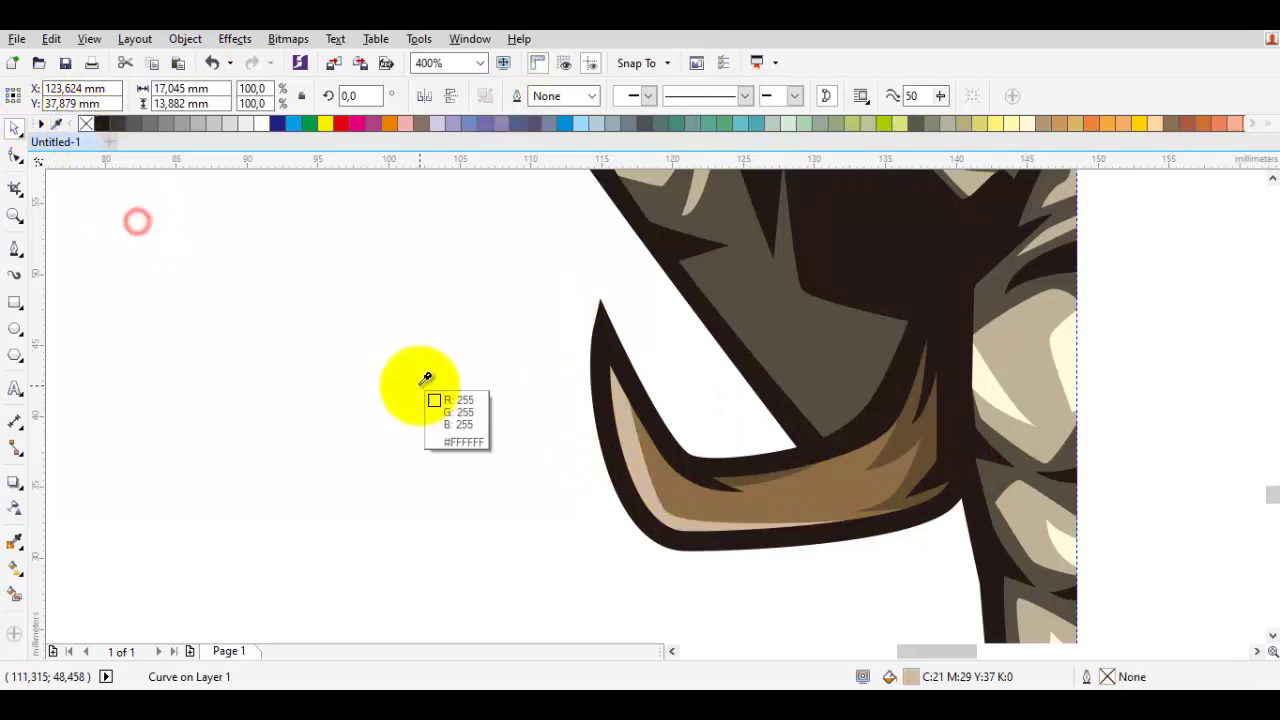
pyautogui.scroll(-1, 420, 388)
pyautogui.press('space')
pyautogui.scroll(-1, 589, 449)
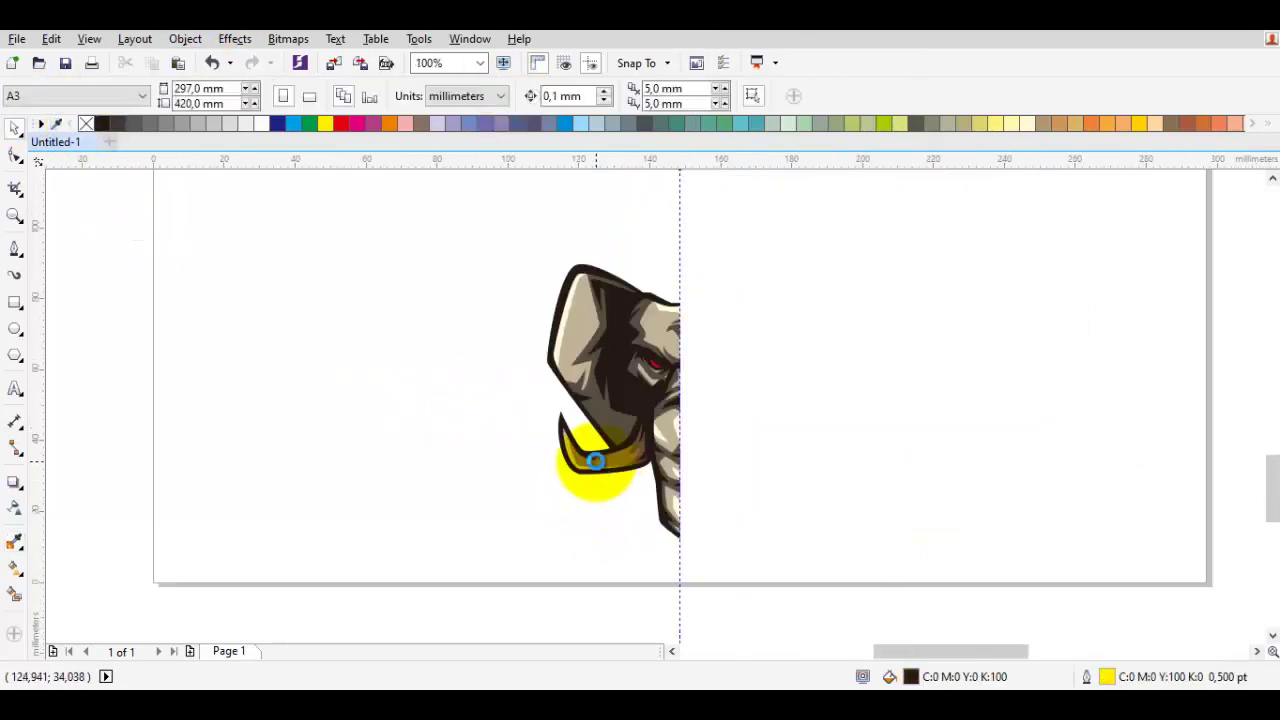
# Lighten the tusk highlight's fill to C16 M21 Y25 K0
pyautogui.scroll(2, 528, 471)
pyautogui.click(536, 453)
pyautogui.click(920, 678)
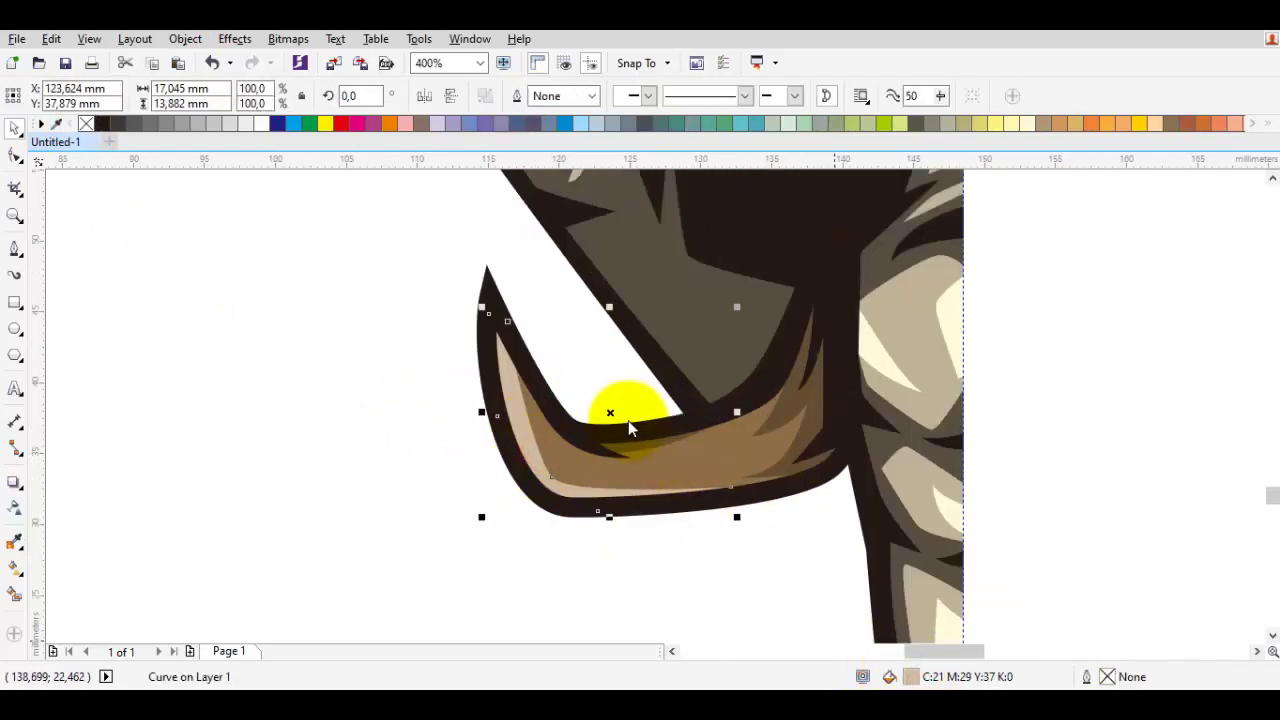
pyautogui.click(862, 255)
pyautogui.click(383, 577)
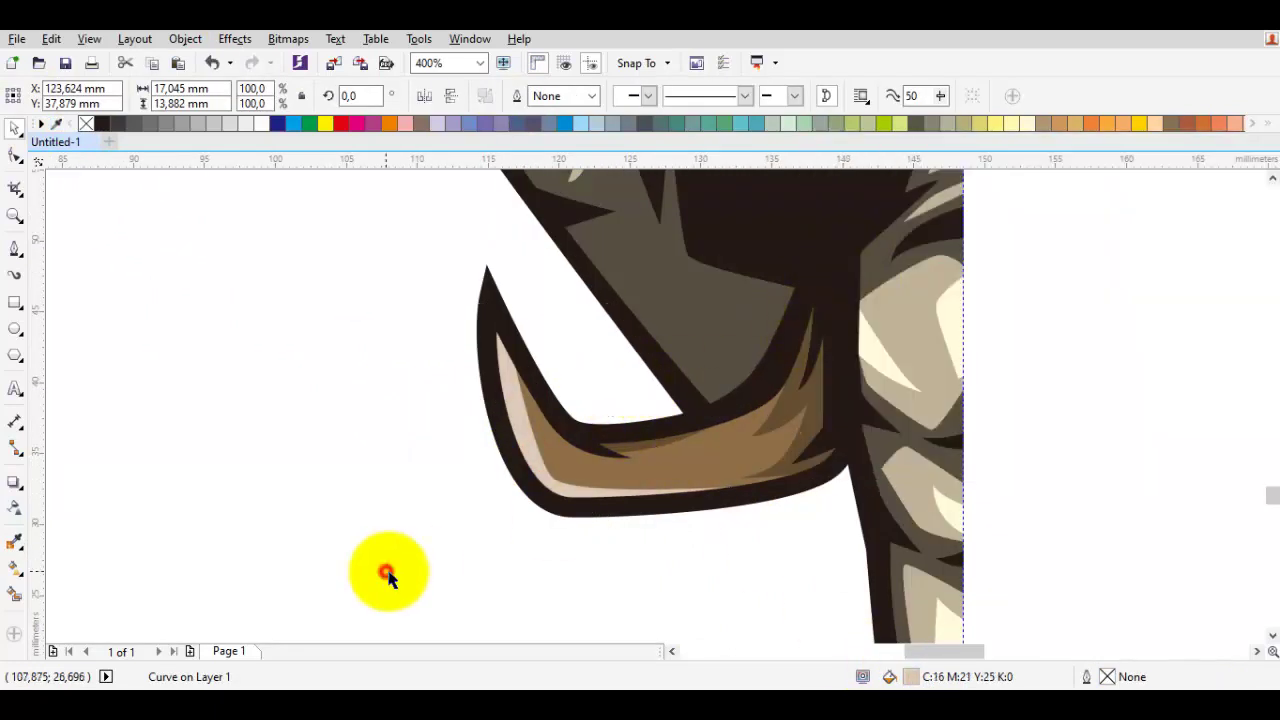
# Try a yellow fill on the red eye shape and undo it
pyautogui.scroll(-3, 383, 577)
pyautogui.click(614, 396)
pyautogui.scroll(5, 614, 396)
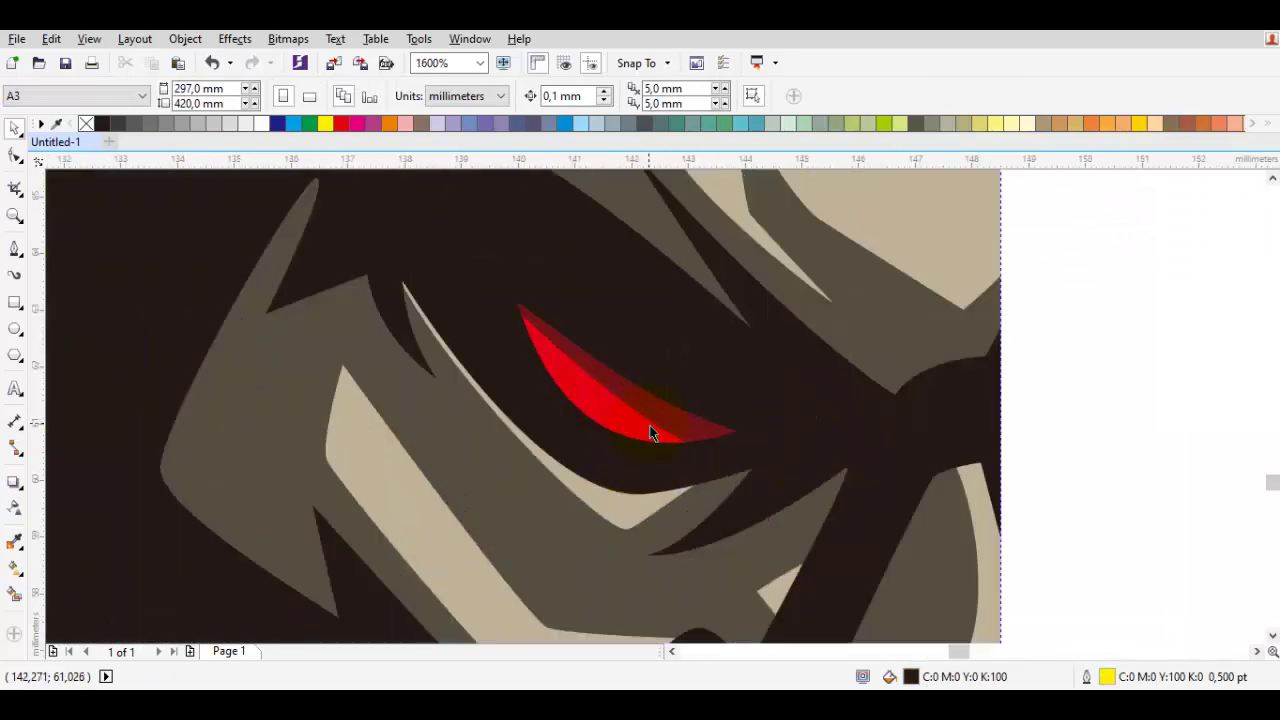
pyautogui.scroll(-4, 649, 425)
pyautogui.scroll(4, 613, 410)
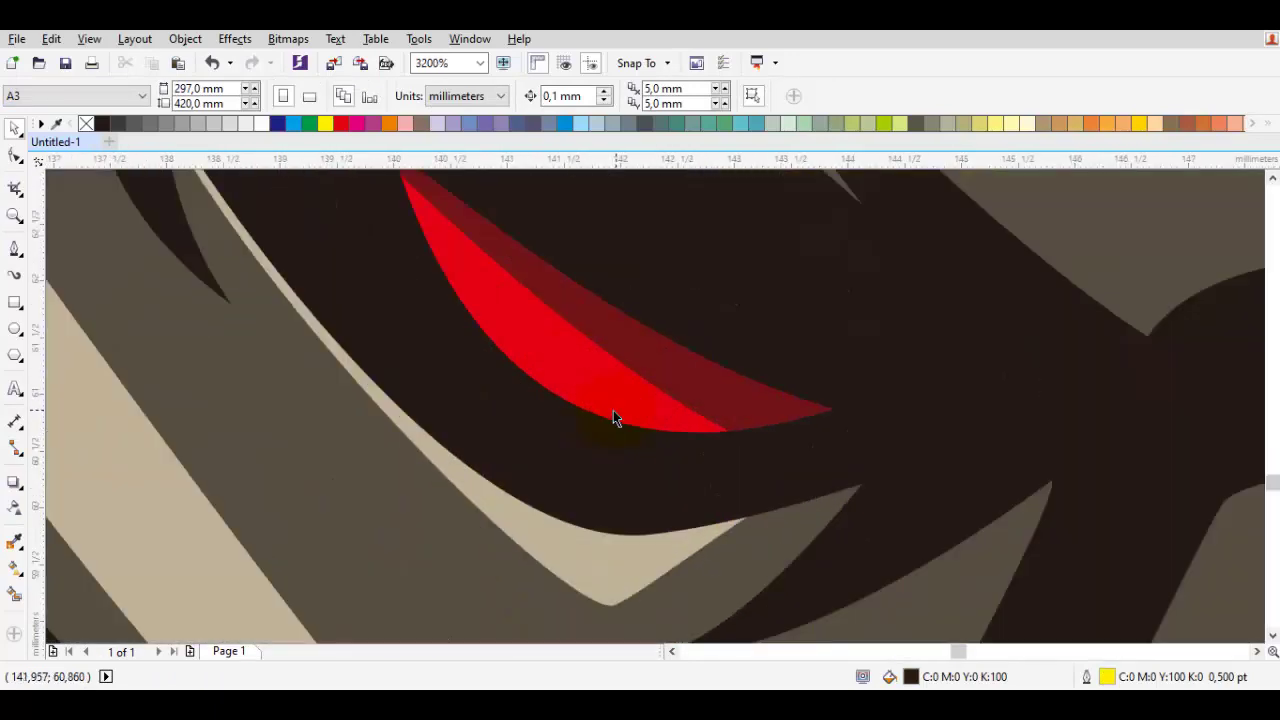
pyautogui.click(590, 355)
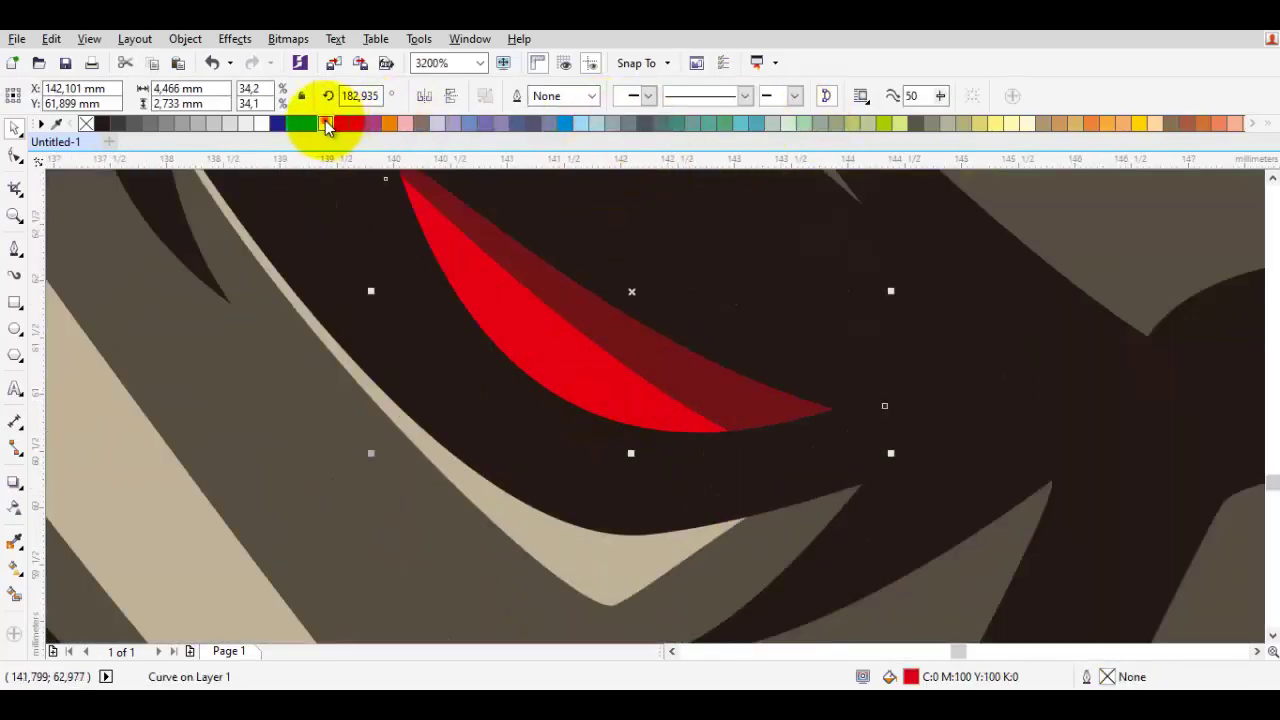
pyautogui.click(325, 123)
pyautogui.scroll(-3, 563, 371)
pyautogui.scroll(2, 700, 380)
pyautogui.hotkey('ctrl', 'z')
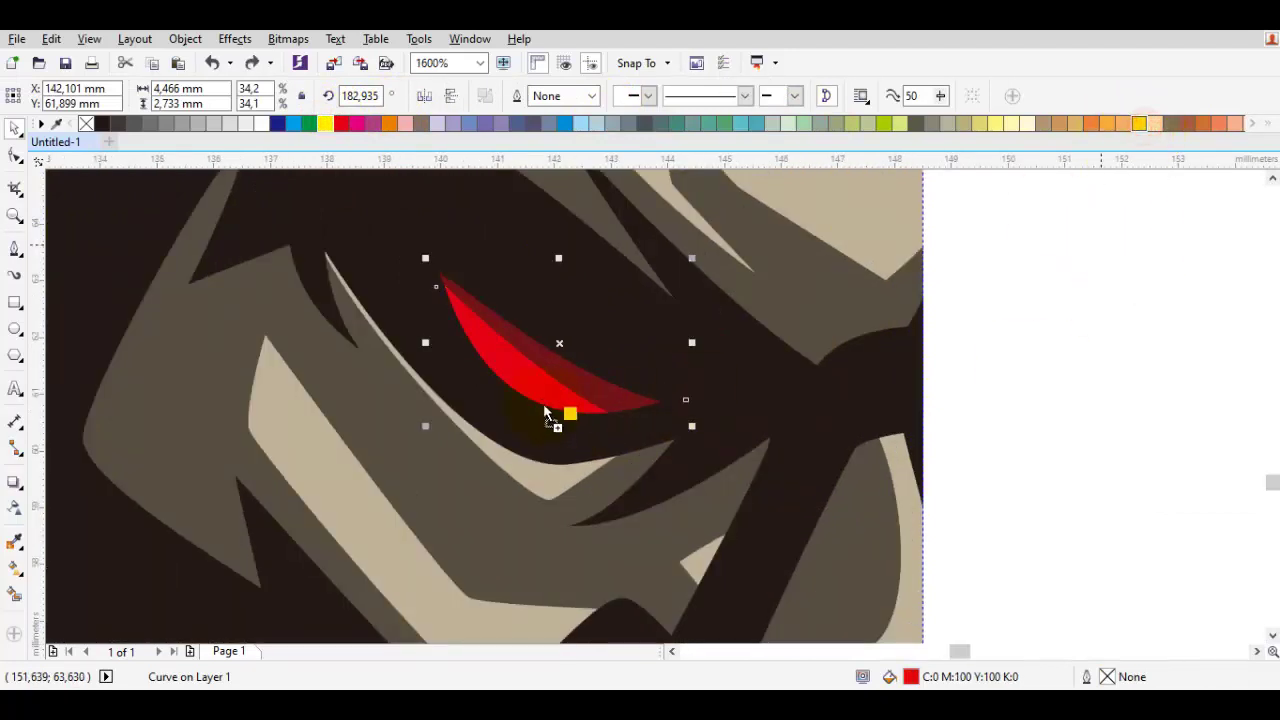
# Fill the eye with golden yellow C0 M20 Y100 K0 and make its upper shading red, C0 M100 Y100 K0
pyautogui.moveTo(589, 393); pyautogui.dragTo(594, 394)
pyautogui.scroll(-3, 620, 400)
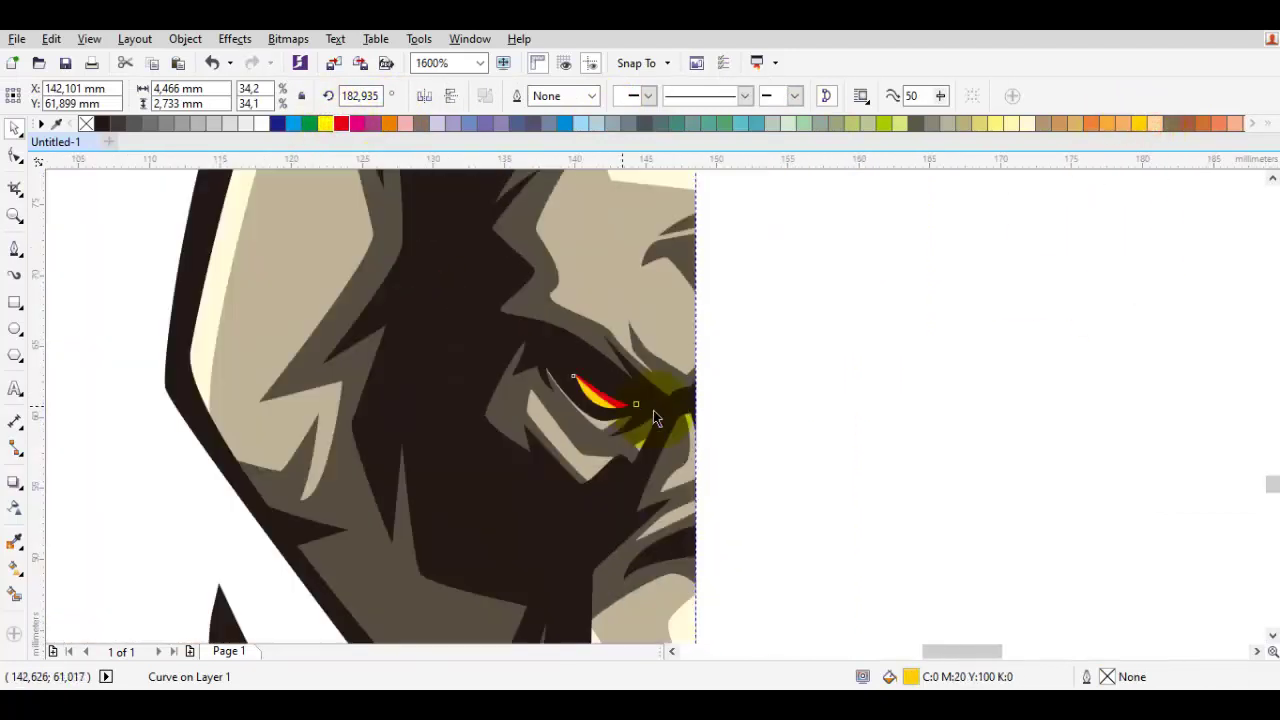
pyautogui.click(841, 438)
# Remove the transparency from the red shading along the eye's upper edge
pyautogui.scroll(3, 638, 406)
pyautogui.click(545, 392)
pyautogui.press('t')
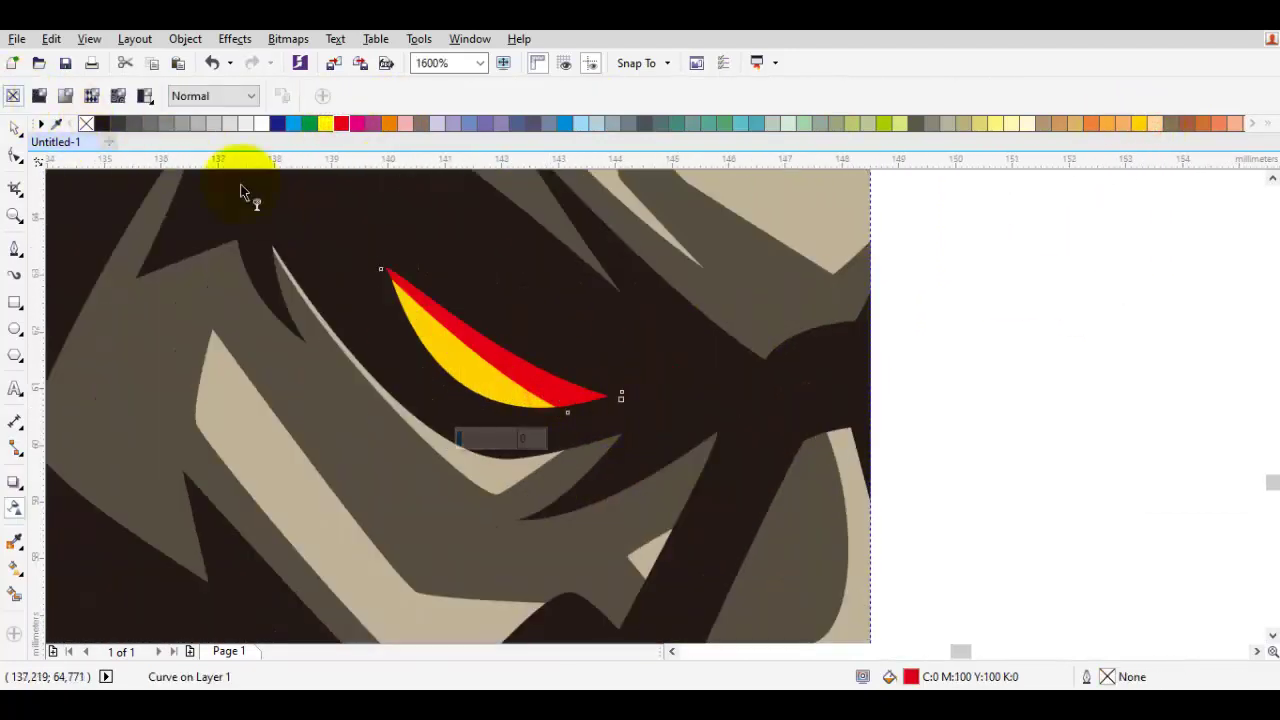
pyautogui.press('space')
pyautogui.click(1063, 563)
# Make a horizontally mirrored copy of the whole left half of the head and snap it to the centre line
pyautogui.scroll(-2, 1063, 563)
pyautogui.scroll(-2, 909, 303)
pyautogui.scroll(1, 926, 554)
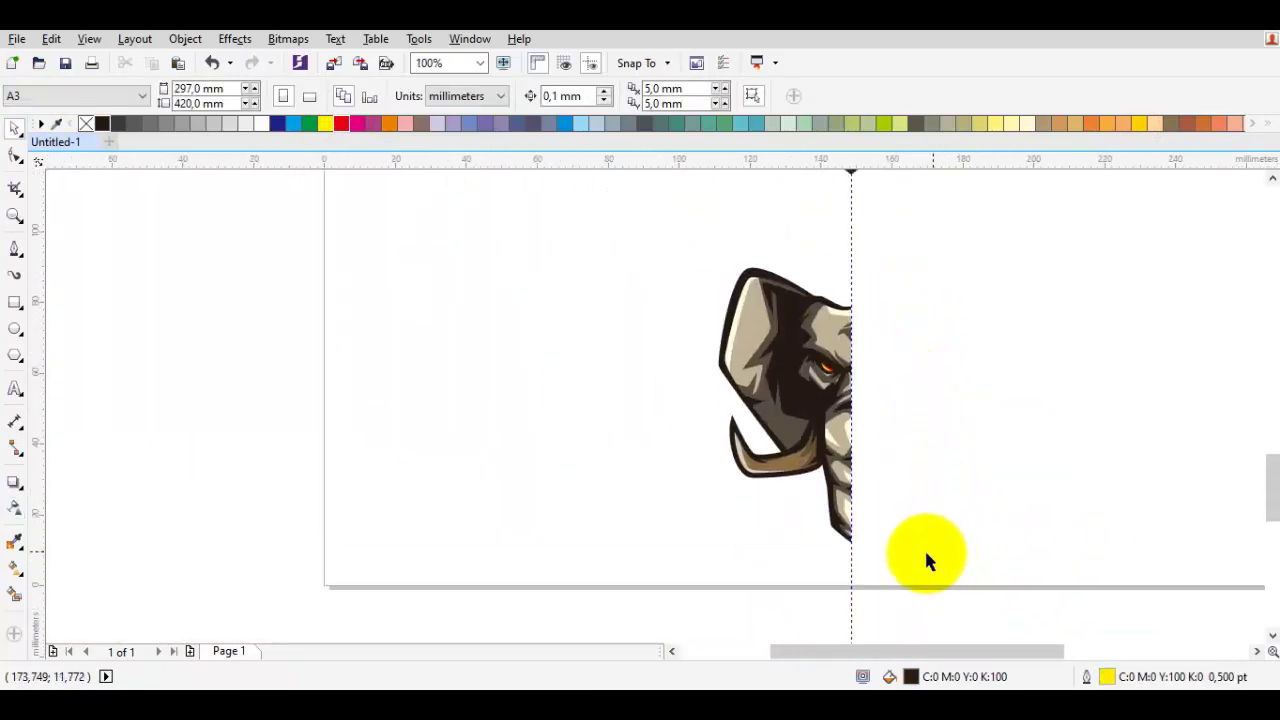
pyautogui.moveTo(960, 570); pyautogui.dragTo(960, 572)
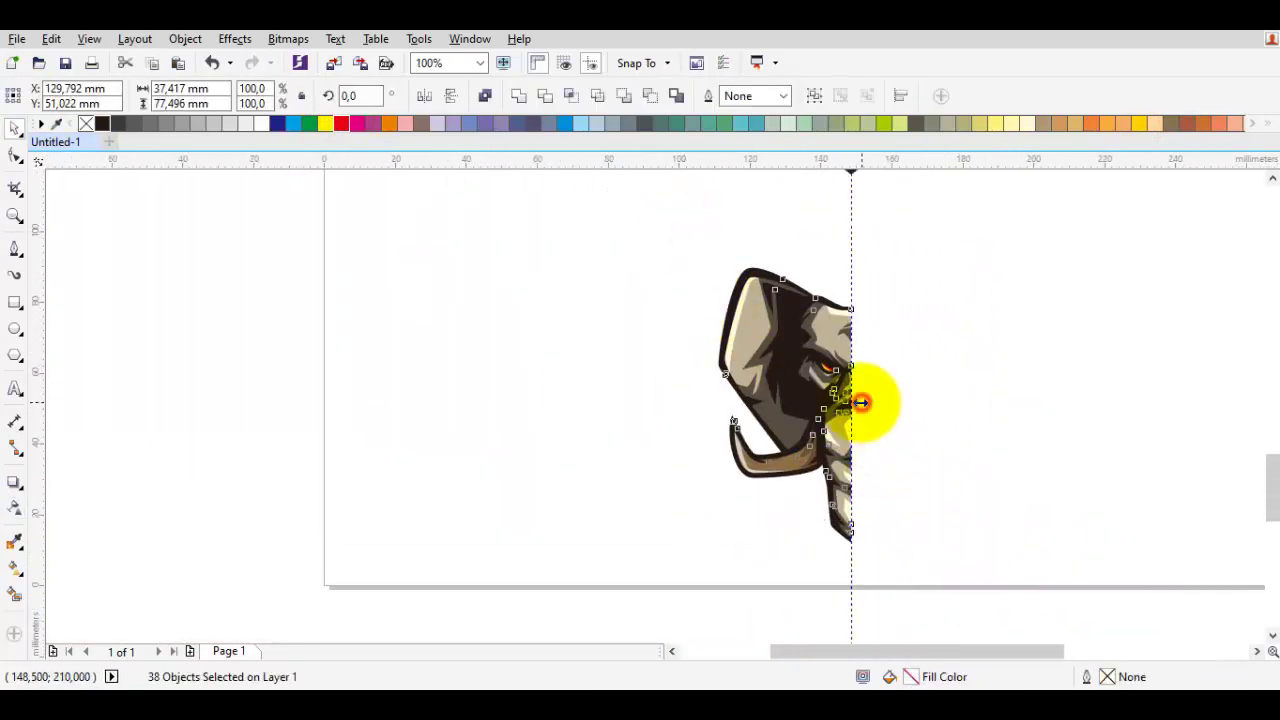
pyautogui.moveTo(861, 403); pyautogui.dragTo(1012, 390)
pyautogui.rightClick(759, 390)
pyautogui.scroll(1, 951, 319)
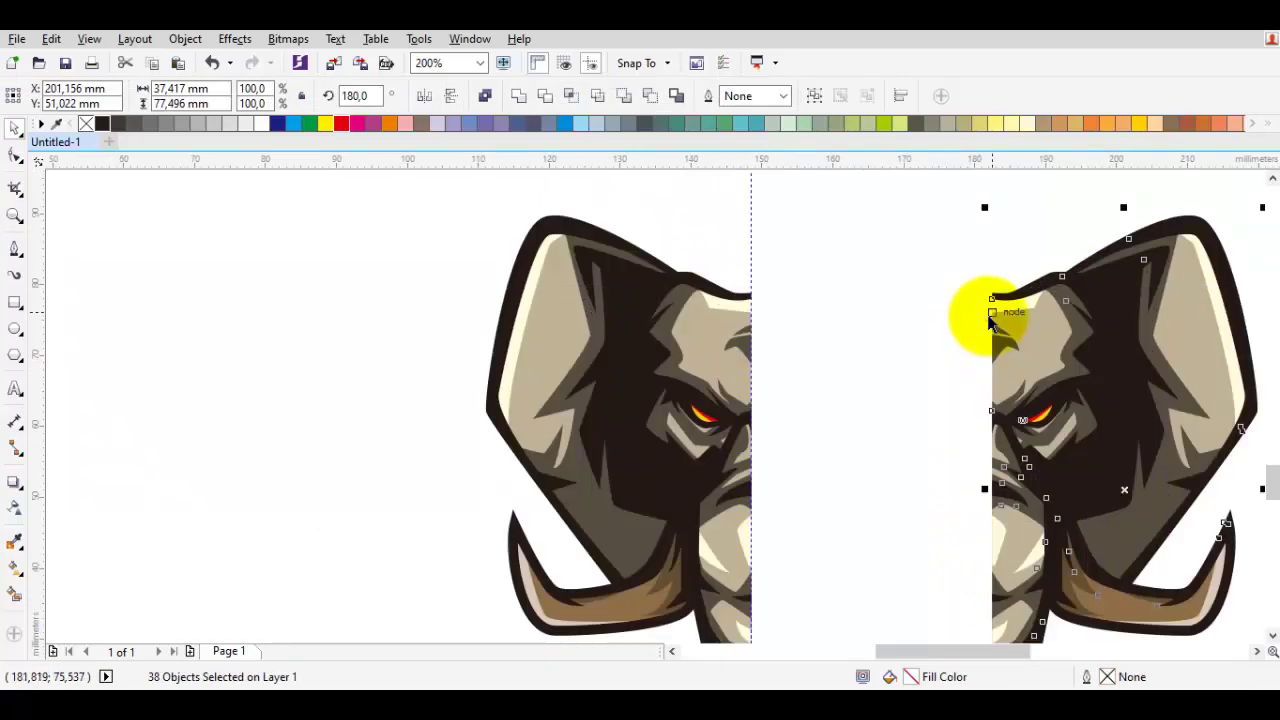
pyautogui.moveTo(991, 320); pyautogui.dragTo(749, 303)
pyautogui.scroll(-1, 1095, 335)
pyautogui.click(1095, 335)
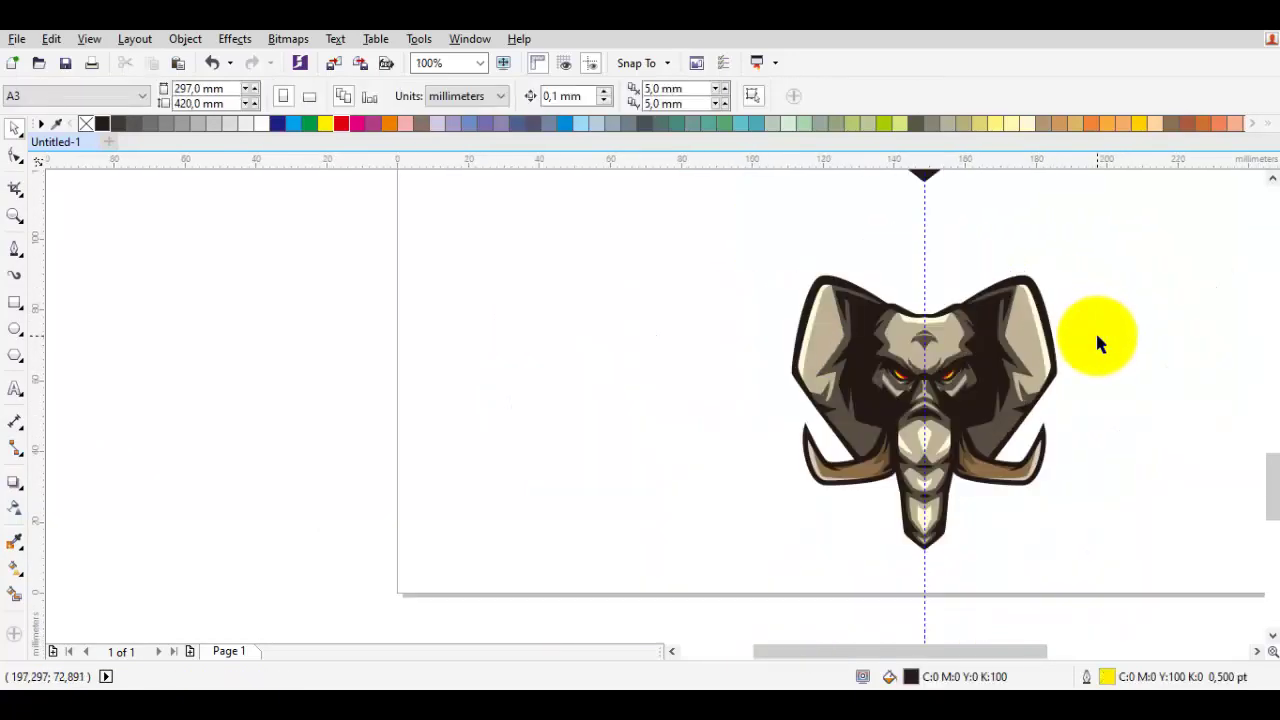
# Examine the mirrored head up close and as a whole, checking the eyes, centre line, trunk and tusks
pyautogui.scroll(2, 1052, 419)
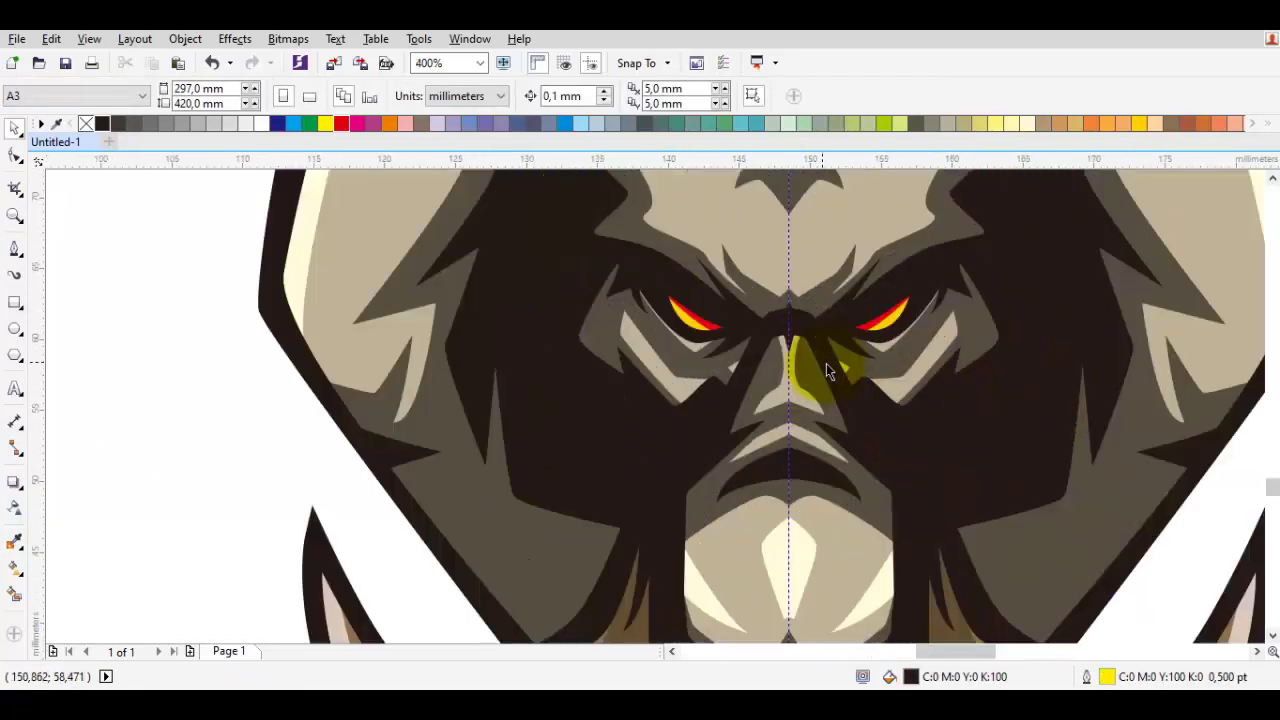
pyautogui.scroll(-2, 826, 371)
pyautogui.scroll(1, 940, 400)
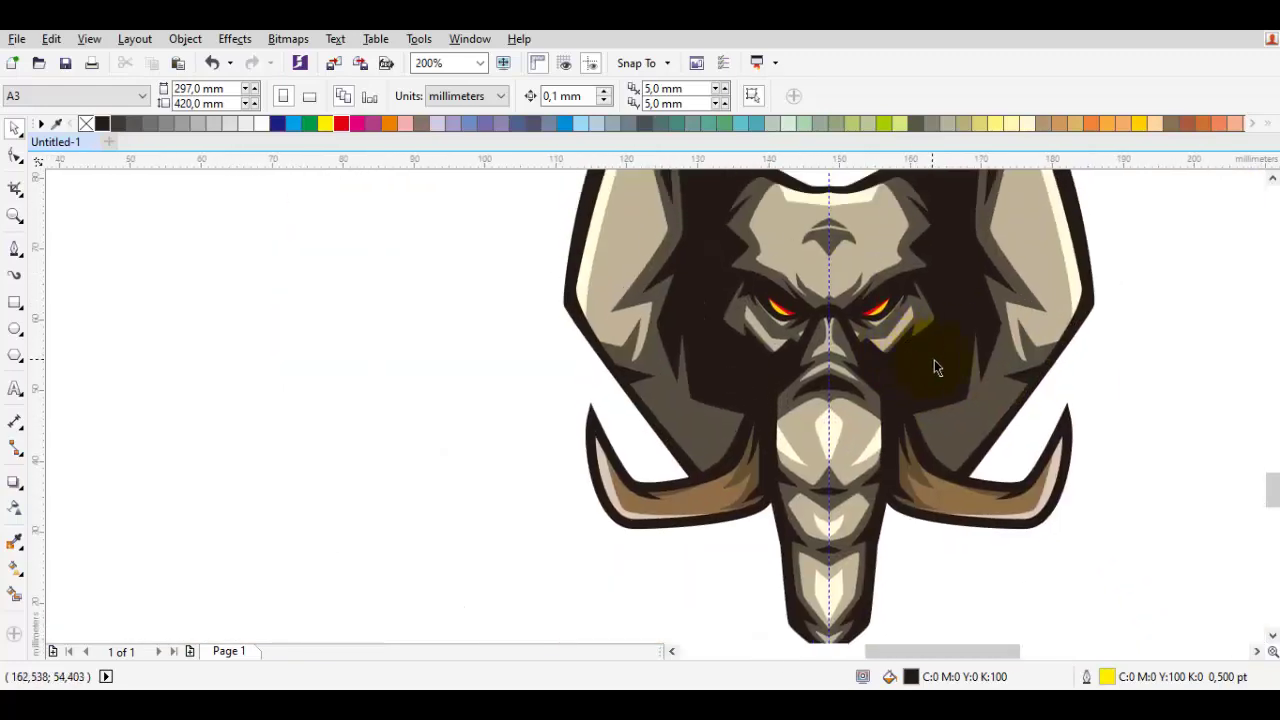
pyautogui.scroll(-1, 933, 380)
pyautogui.scroll(2, 875, 325)
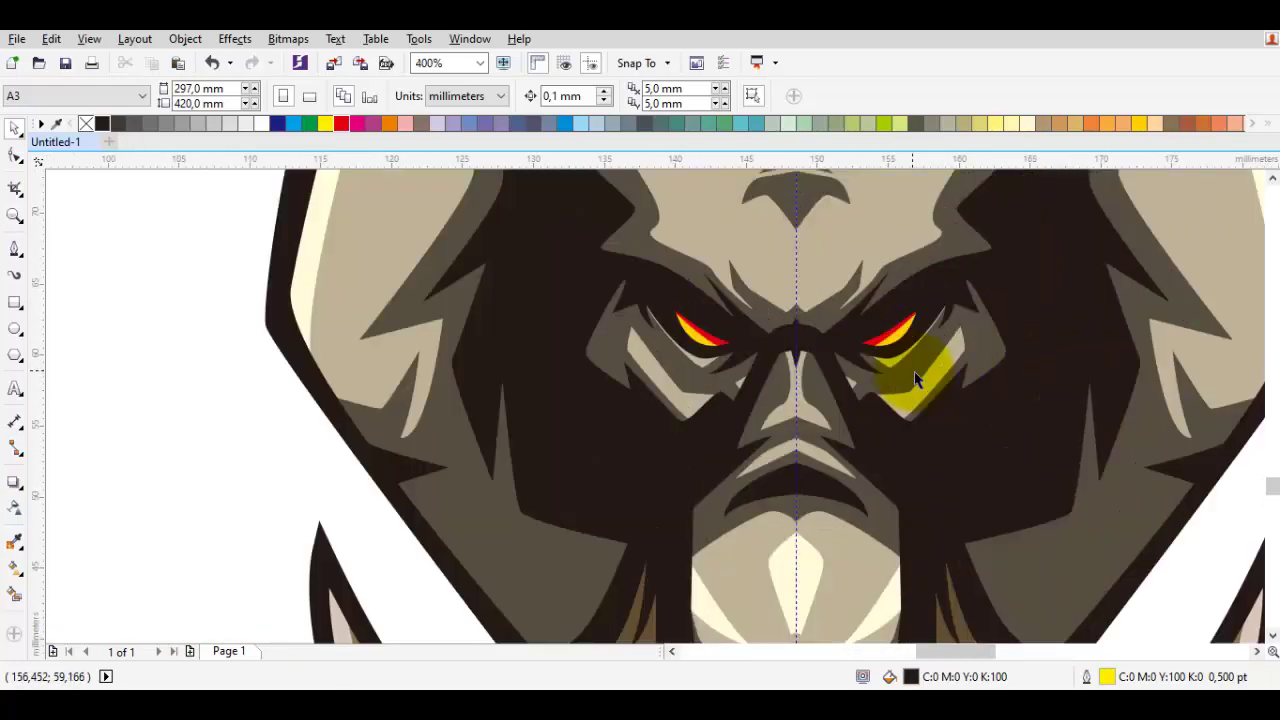
pyautogui.scroll(-2, 928, 390)
pyautogui.scroll(1, 920, 425)
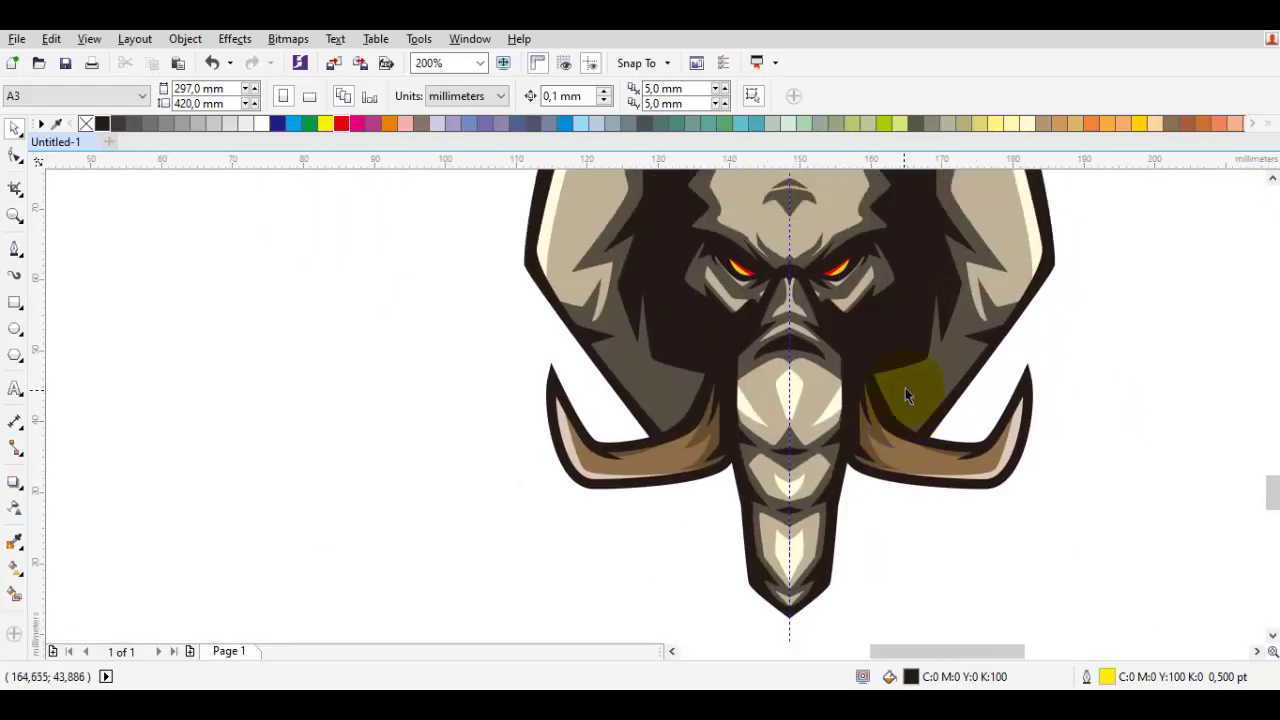
pyautogui.scroll(1, 905, 395)
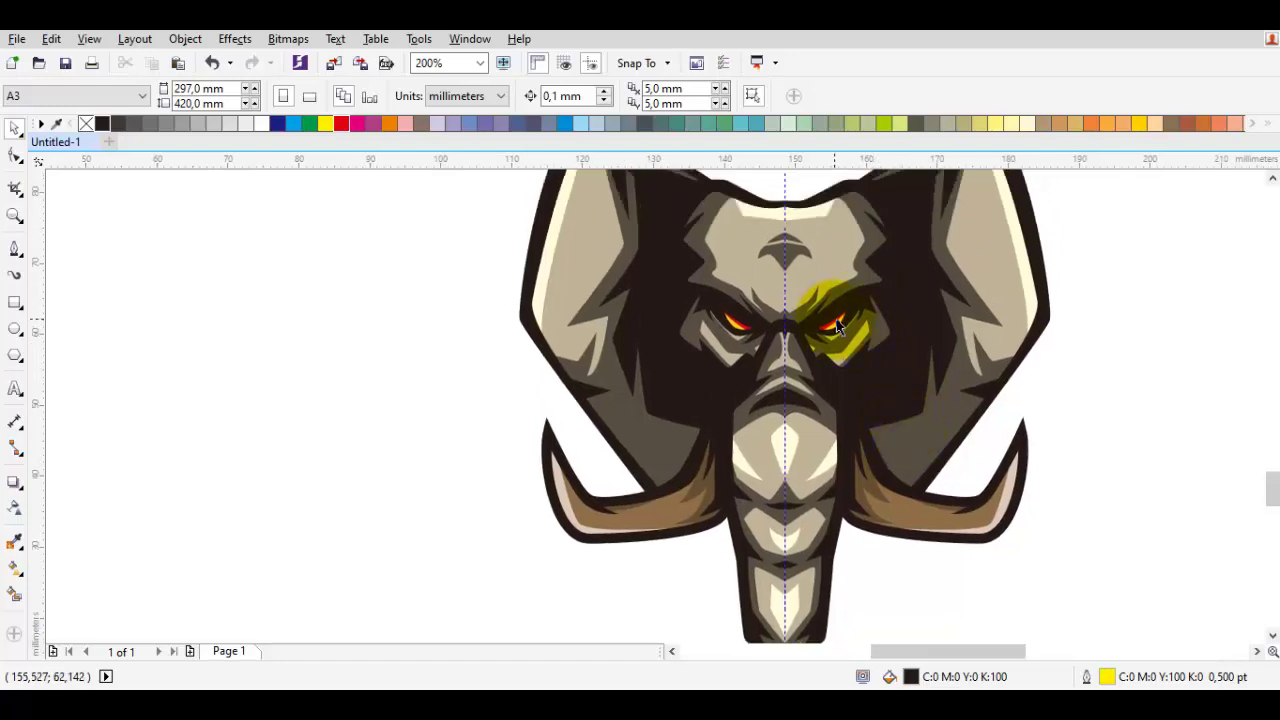
# Try an orange fill on the yellow parts of both eyes and undo it
pyautogui.scroll(4, 838, 326)
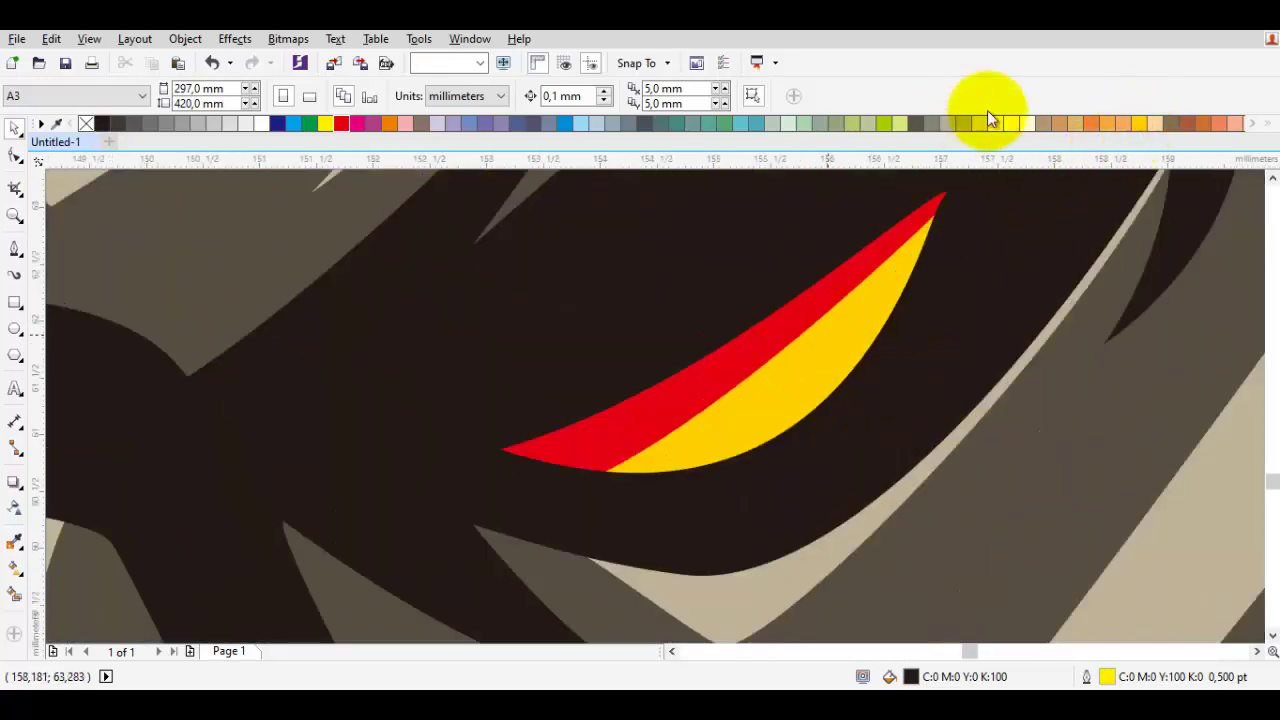
pyautogui.moveTo(850, 326); pyautogui.dragTo(848, 328)
pyautogui.scroll(-2, 660, 343)
pyautogui.scroll(1, 391, 334)
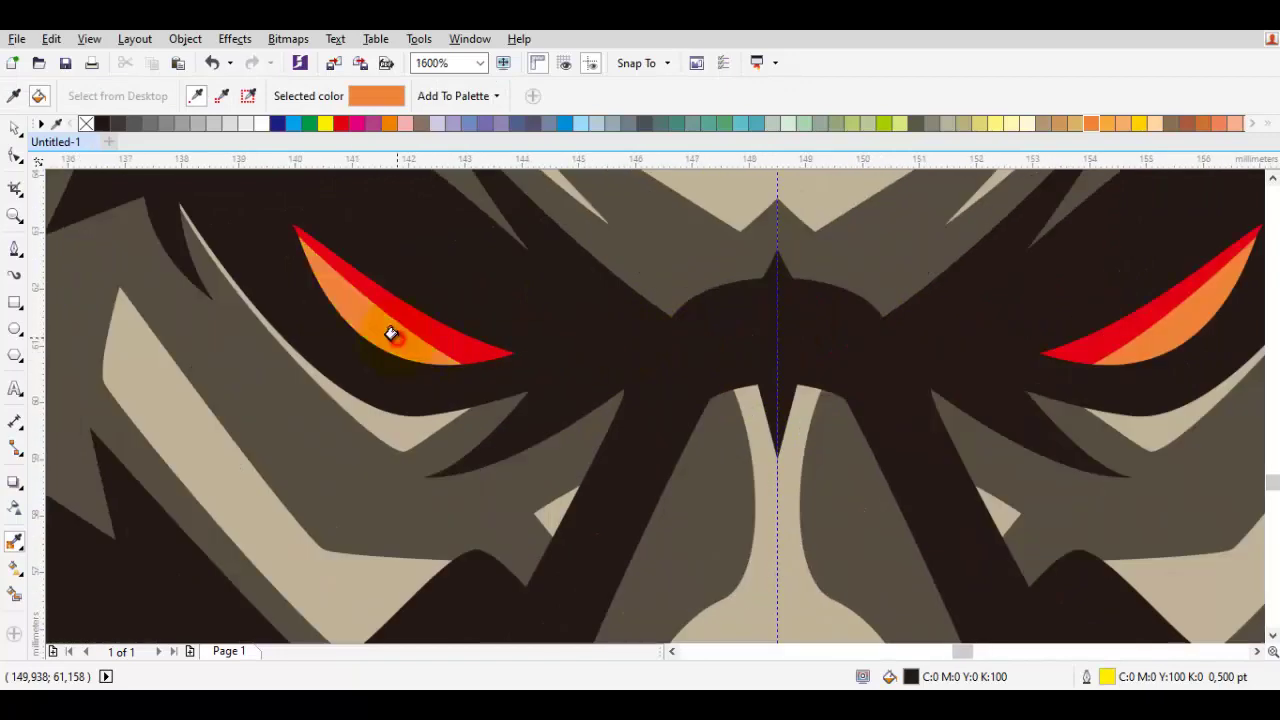
pyautogui.scroll(-2, 689, 415)
pyautogui.scroll(-2, 689, 407)
pyautogui.scroll(2, 686, 400)
pyautogui.scroll(-1, 811, 417)
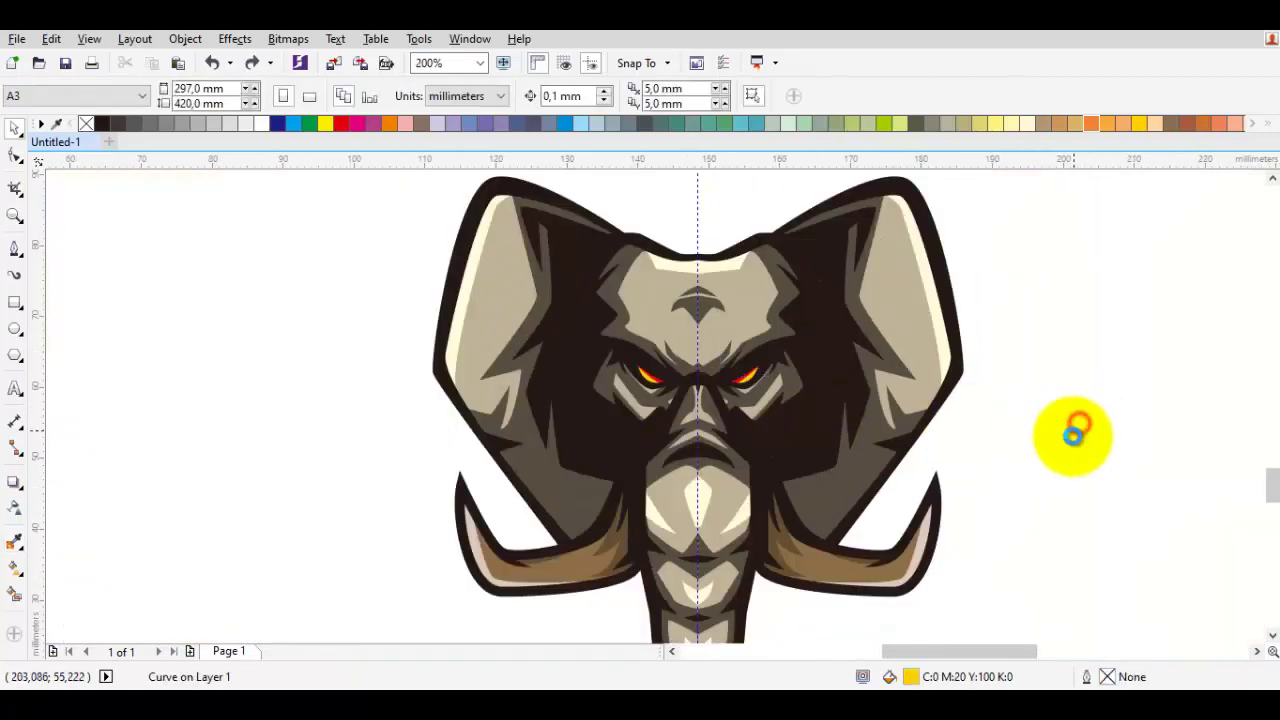
# Sample the beige skin colour from the ear and change it to a darker grey-brown shade for filling
pyautogui.scroll(-1, 838, 410)
pyautogui.scroll(-1, 838, 410)
pyautogui.scroll(2, 857, 450)
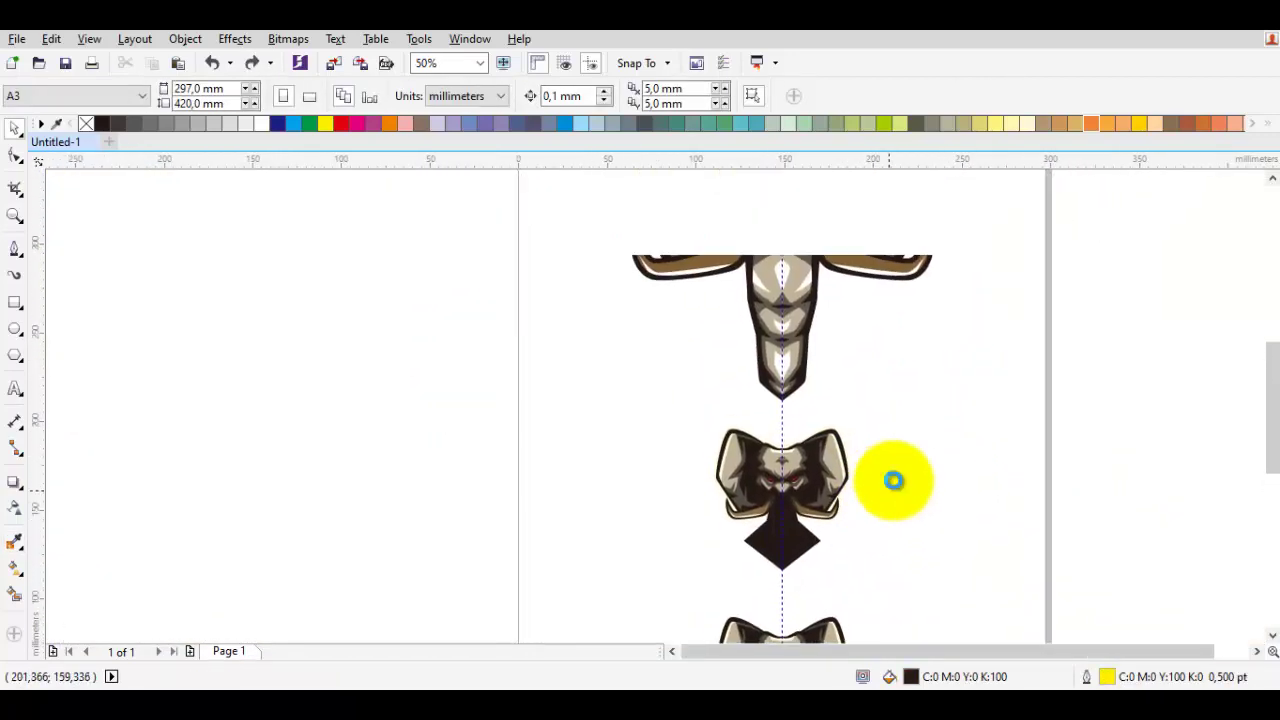
pyautogui.scroll(-1, 941, 511)
pyautogui.scroll(3, 829, 590)
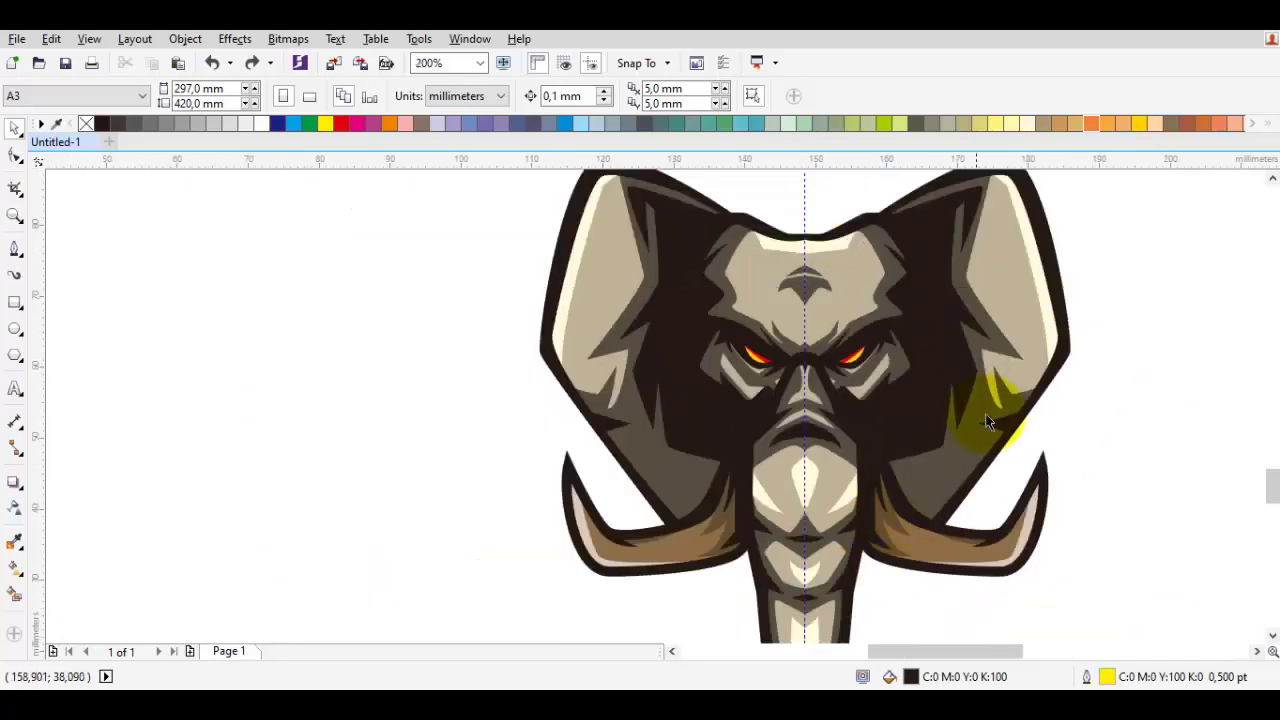
pyautogui.scroll(1, 988, 421)
pyautogui.press('i')
pyautogui.click(1098, 269)
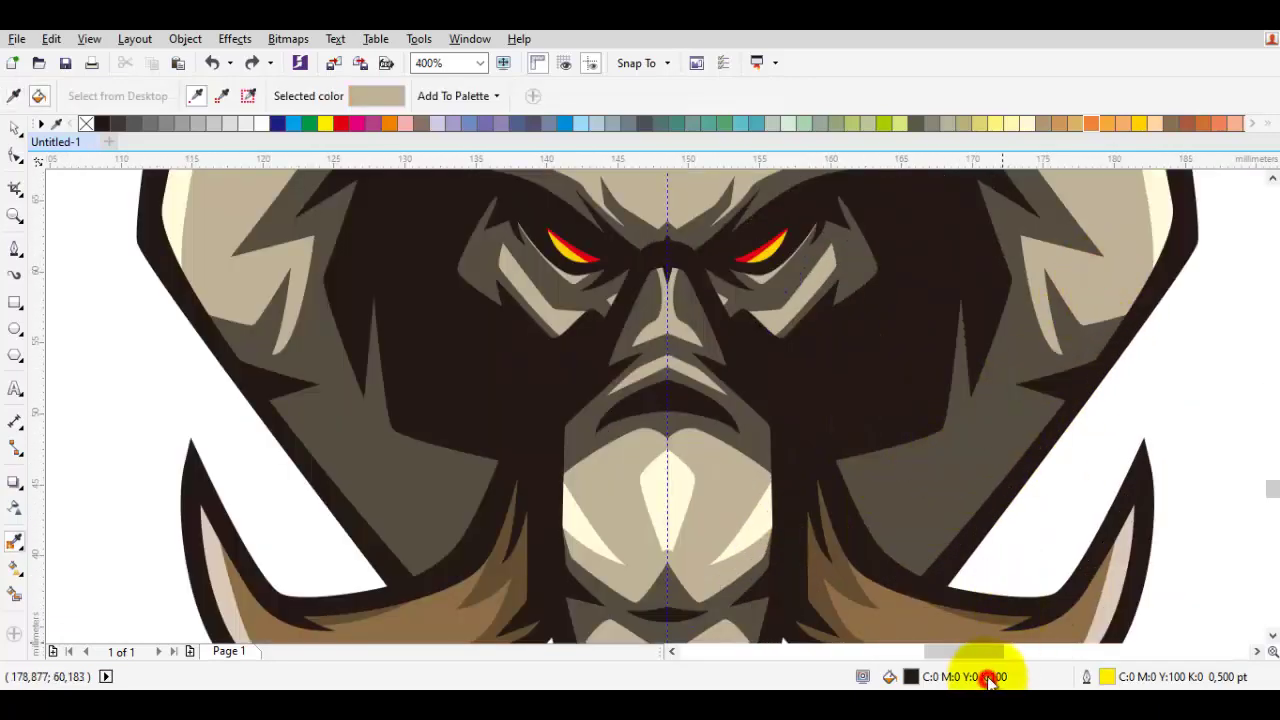
pyautogui.hotkey('shift', 'F11')
pyautogui.press('Return')
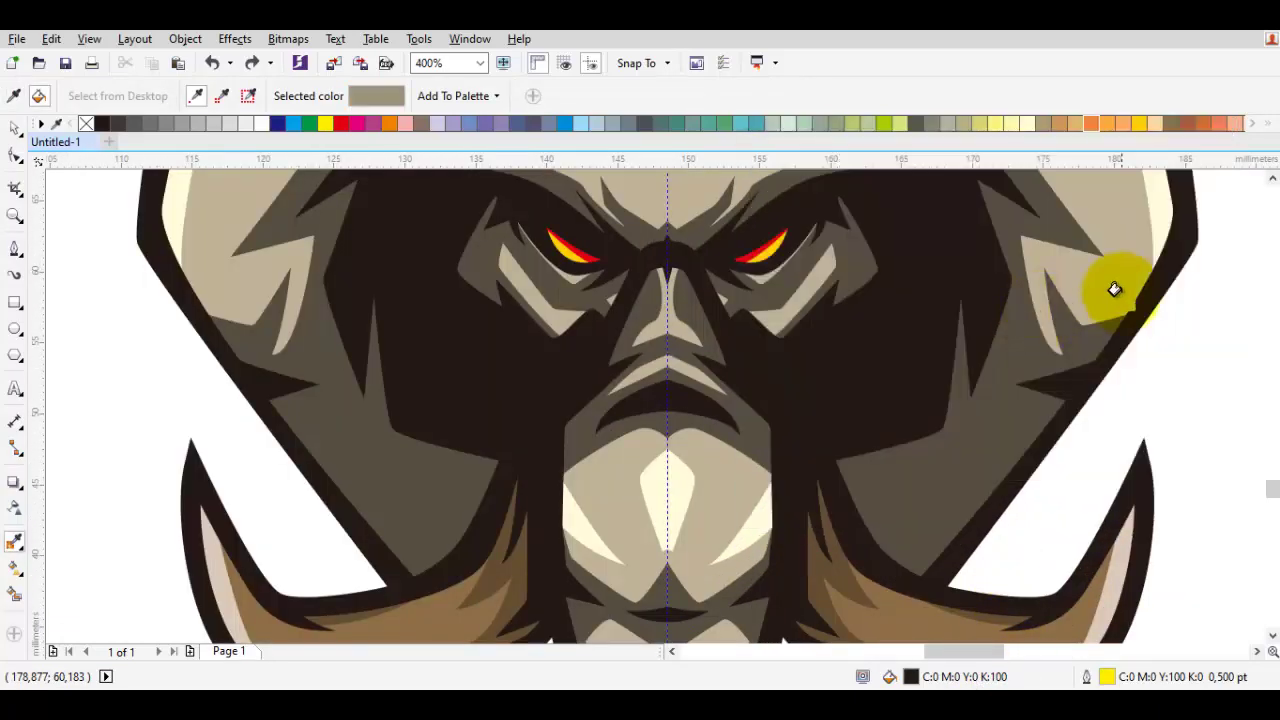
# Apply the darker grey-brown to the beige areas of the ears, forehead, eye surrounds and trunk on both halves
pyautogui.scroll(-4, 706, 286)
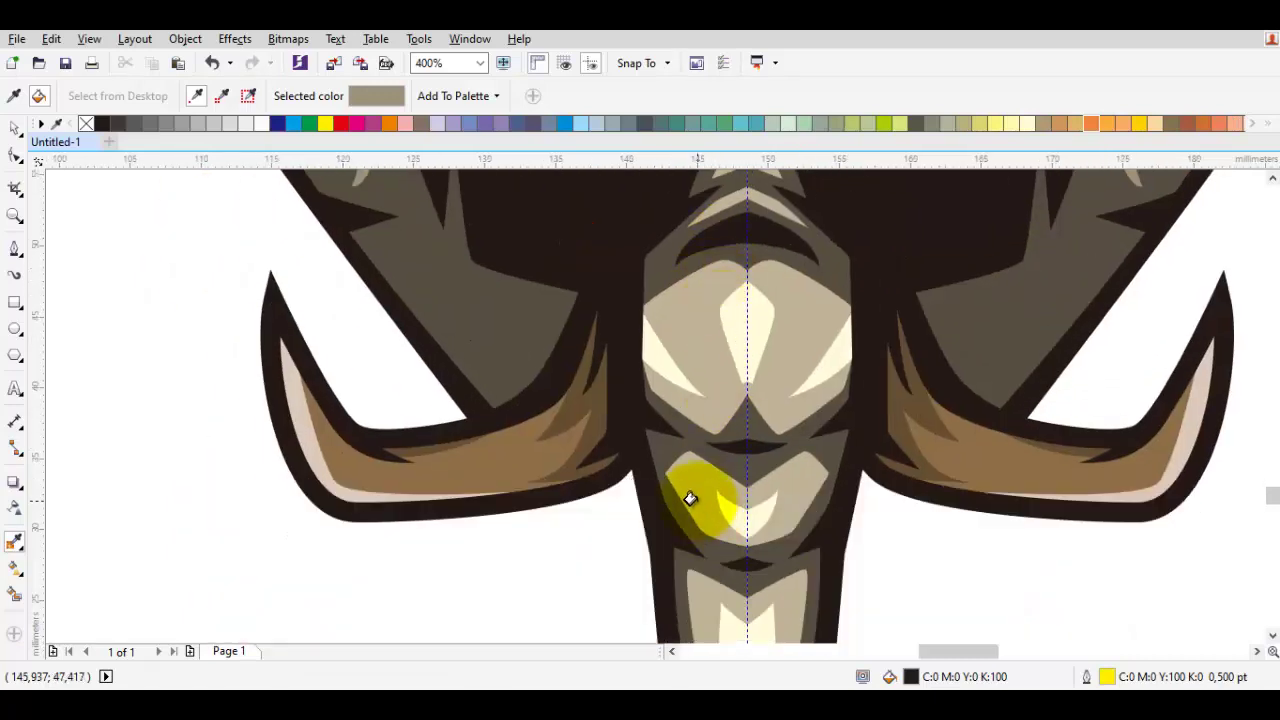
pyautogui.scroll(4, 798, 355)
pyautogui.press('space')
pyautogui.scroll(-2, 853, 325)
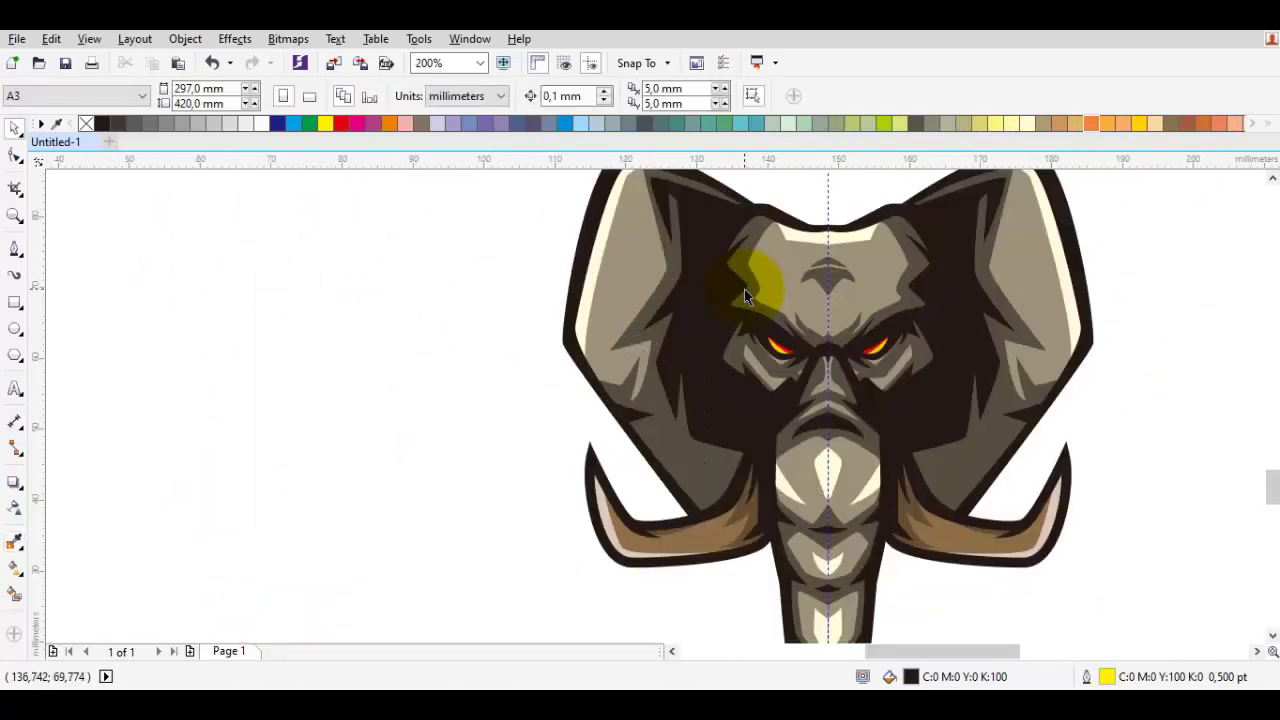
# Try to extend the pointed lower corners of the grey-brown nose shading by moving the dark outline nodes on both halves
pyautogui.scroll(1, 792, 345)
pyautogui.scroll(-2, 806, 337)
pyautogui.scroll(1, 897, 397)
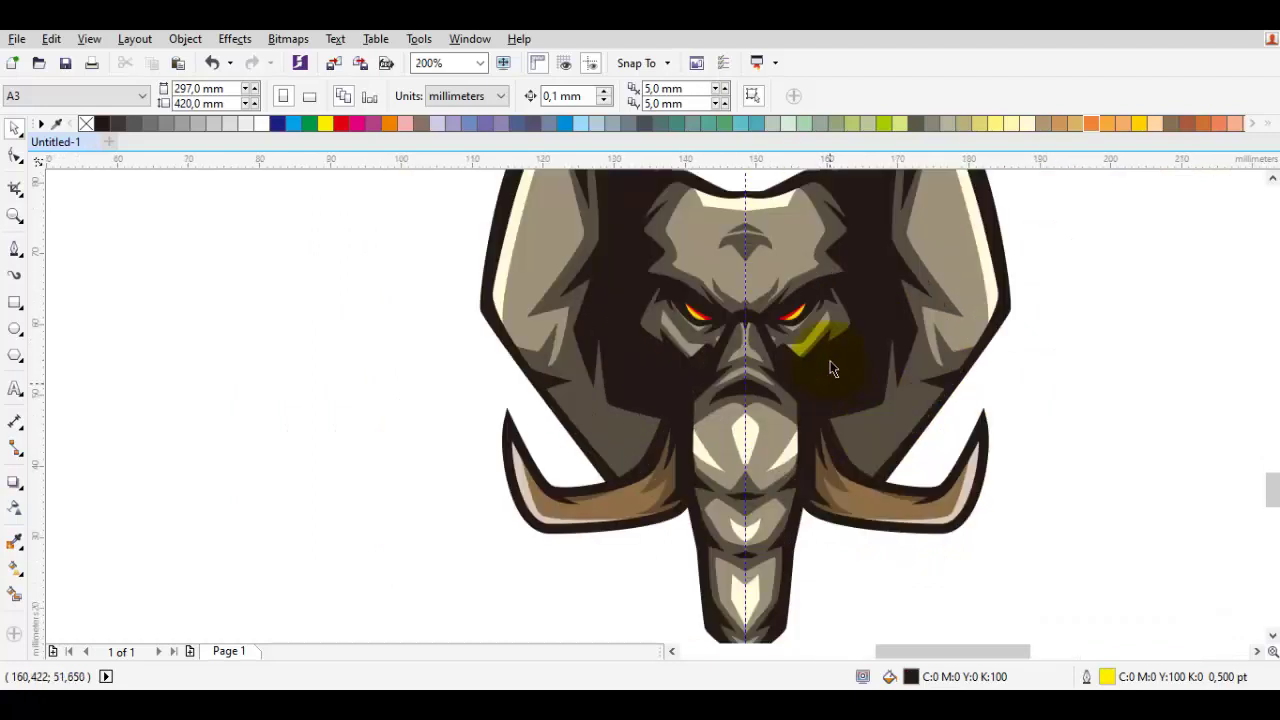
pyautogui.scroll(1, 834, 357)
pyautogui.scroll(1, 756, 429)
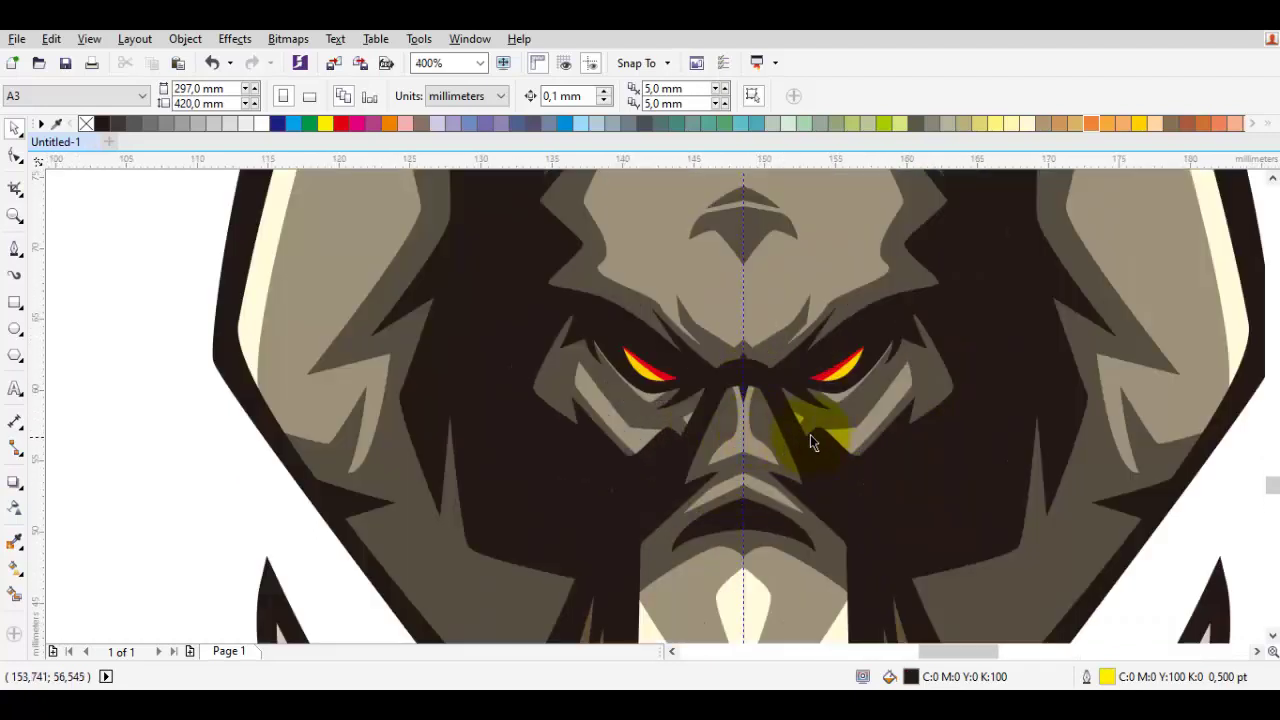
pyautogui.scroll(1, 684, 407)
pyautogui.doubleClick(661, 428)
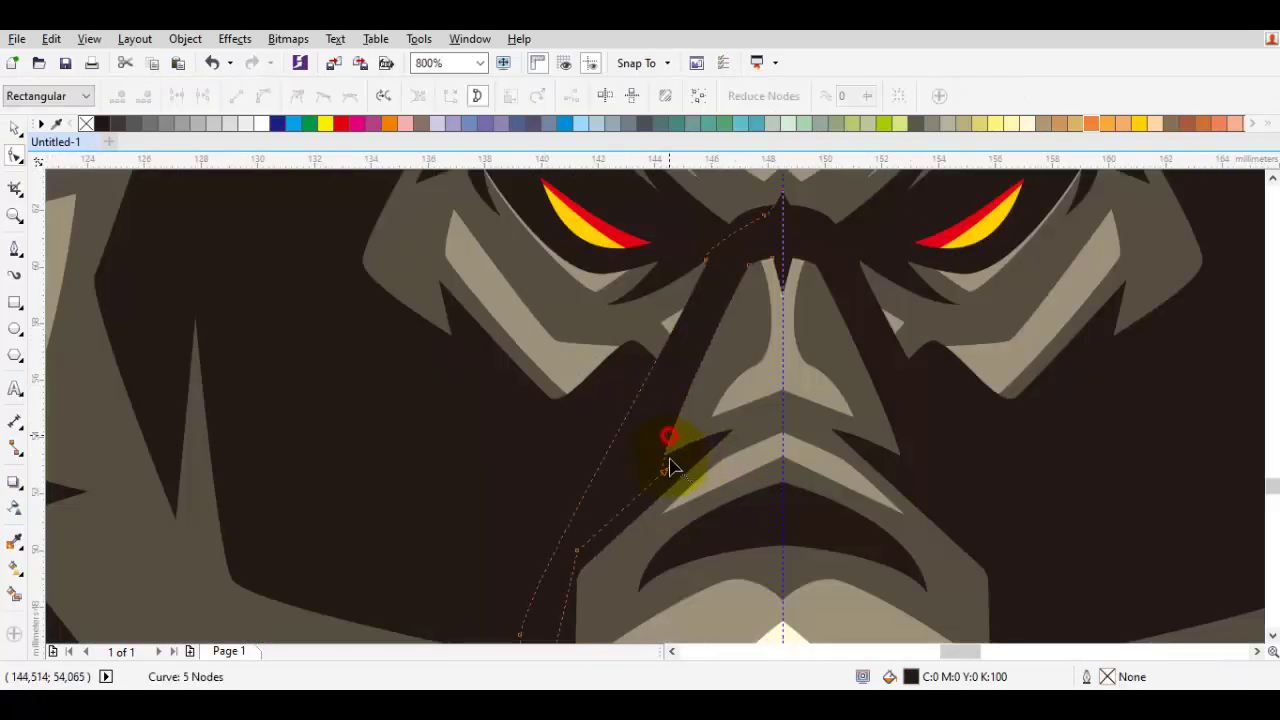
pyautogui.moveTo(670, 466); pyautogui.dragTo(652, 487)
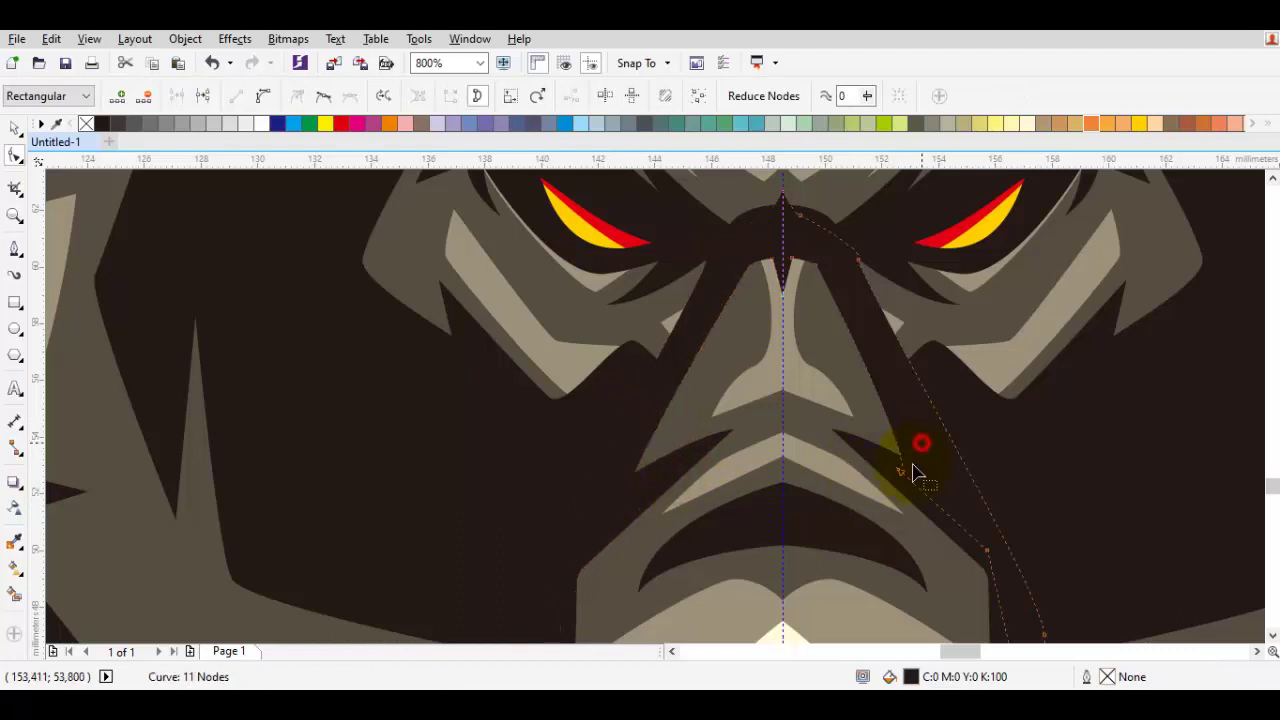
pyautogui.moveTo(913, 472); pyautogui.dragTo(928, 490)
pyautogui.press('space')
pyautogui.scroll(-5, 940, 505)
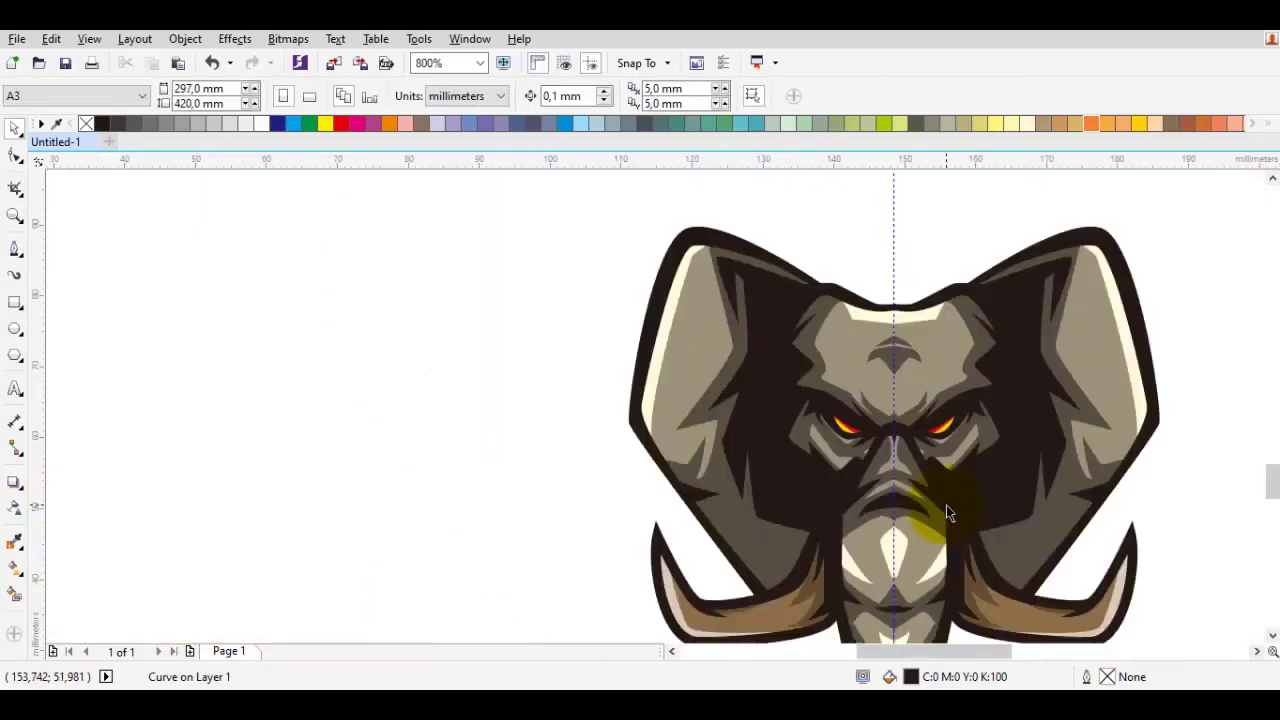
# Undo the nose outline edits and delete the mirrored right half of the elephant head
pyautogui.scroll(2, 828, 395)
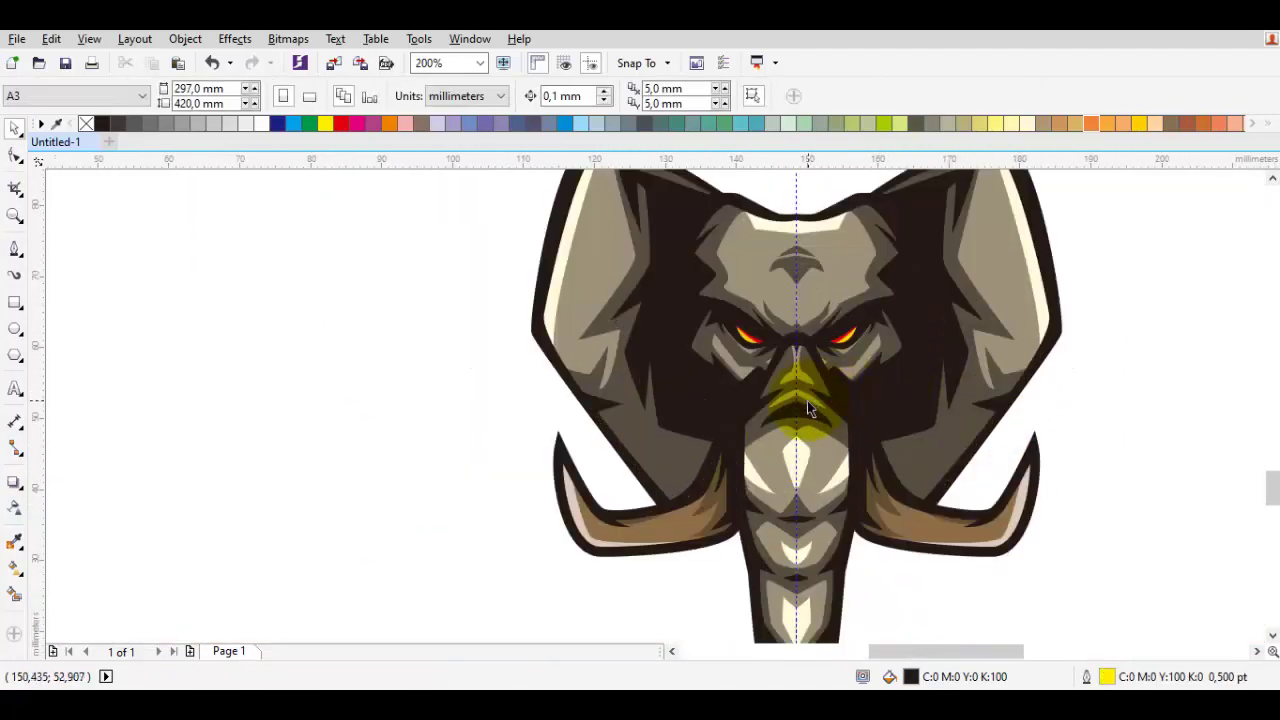
pyautogui.scroll(2, 808, 403)
pyautogui.scroll(-3, 825, 374)
pyautogui.scroll(3, 853, 390)
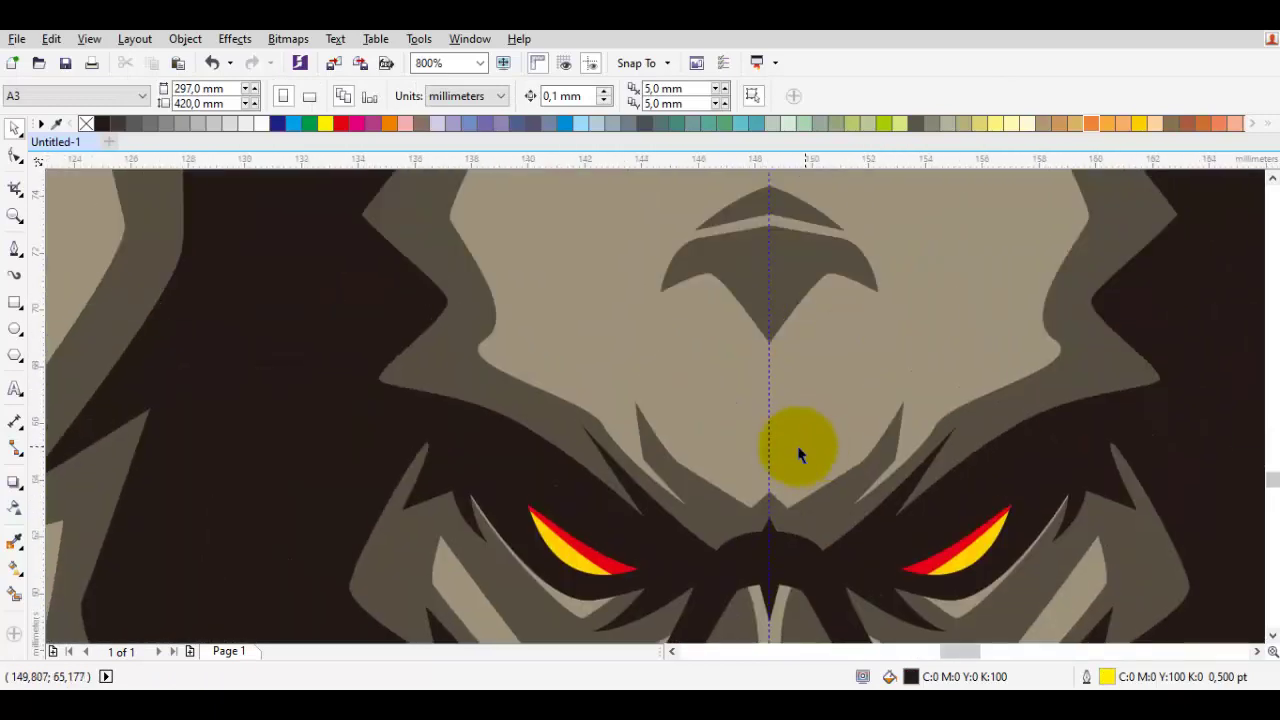
pyautogui.click(835, 395)
pyautogui.scroll(-3, 840, 399)
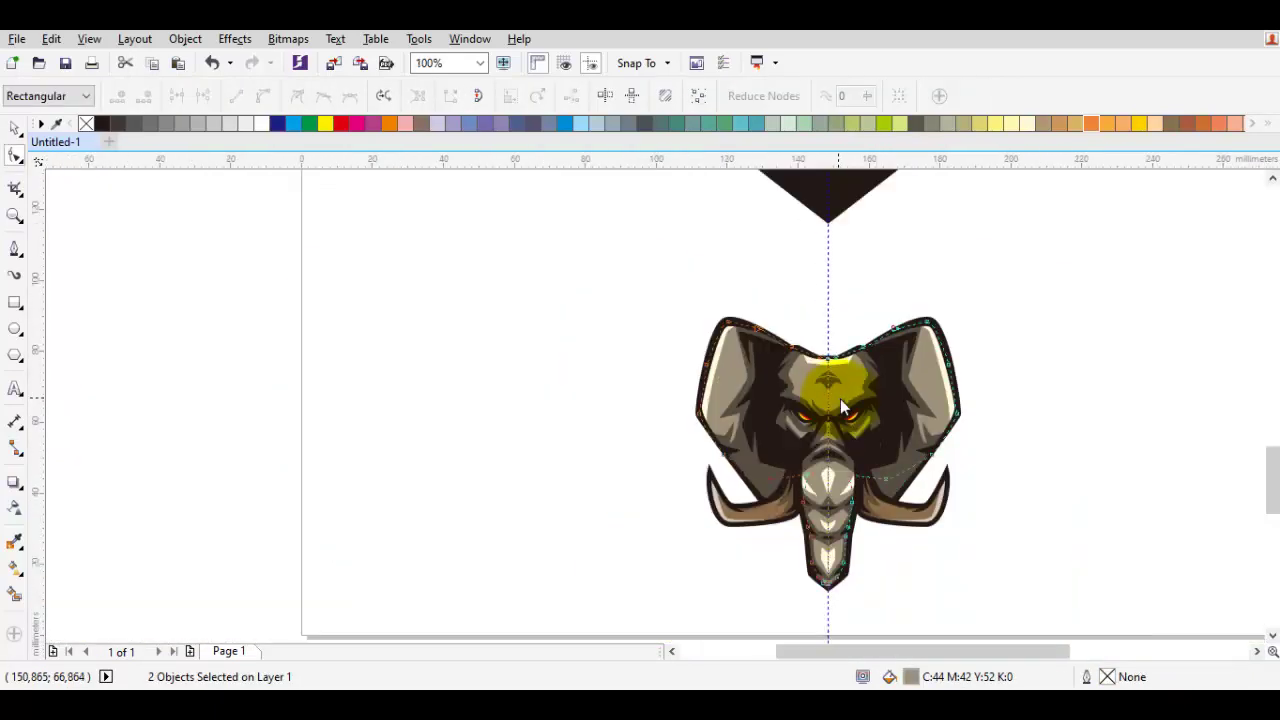
pyautogui.click(1200, 508)
pyautogui.click(1093, 568)
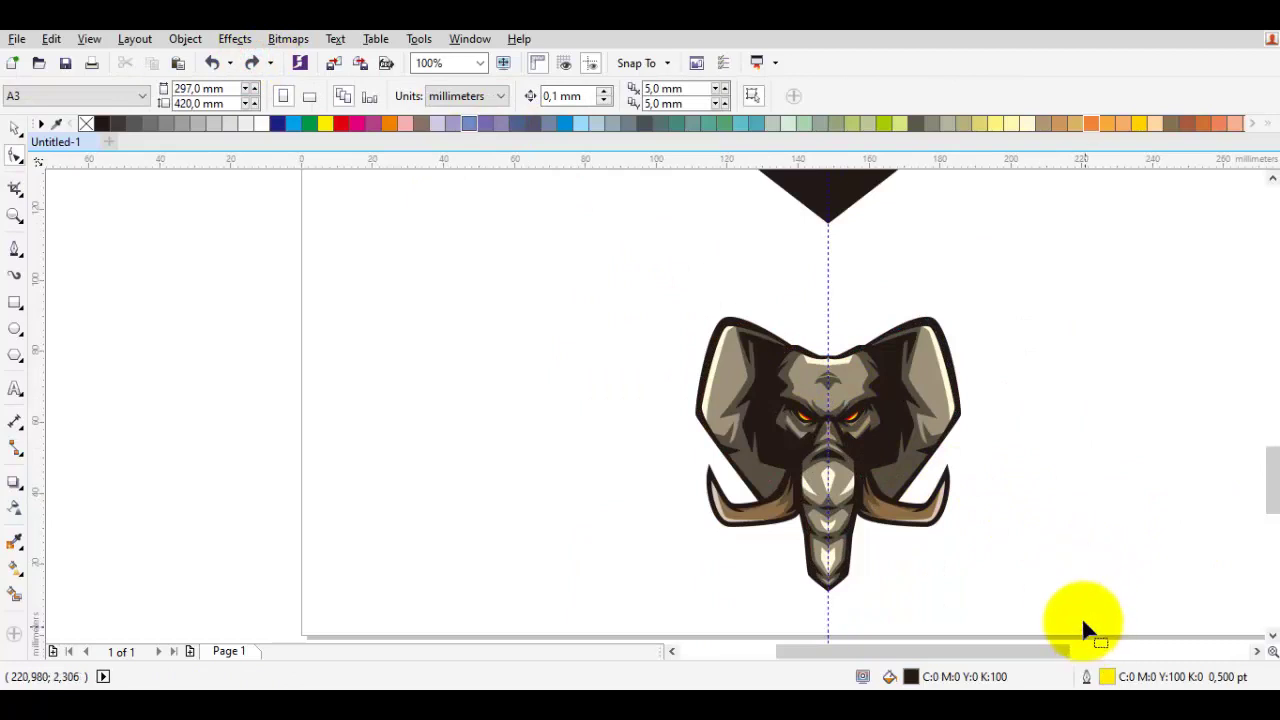
pyautogui.click(828, 620)
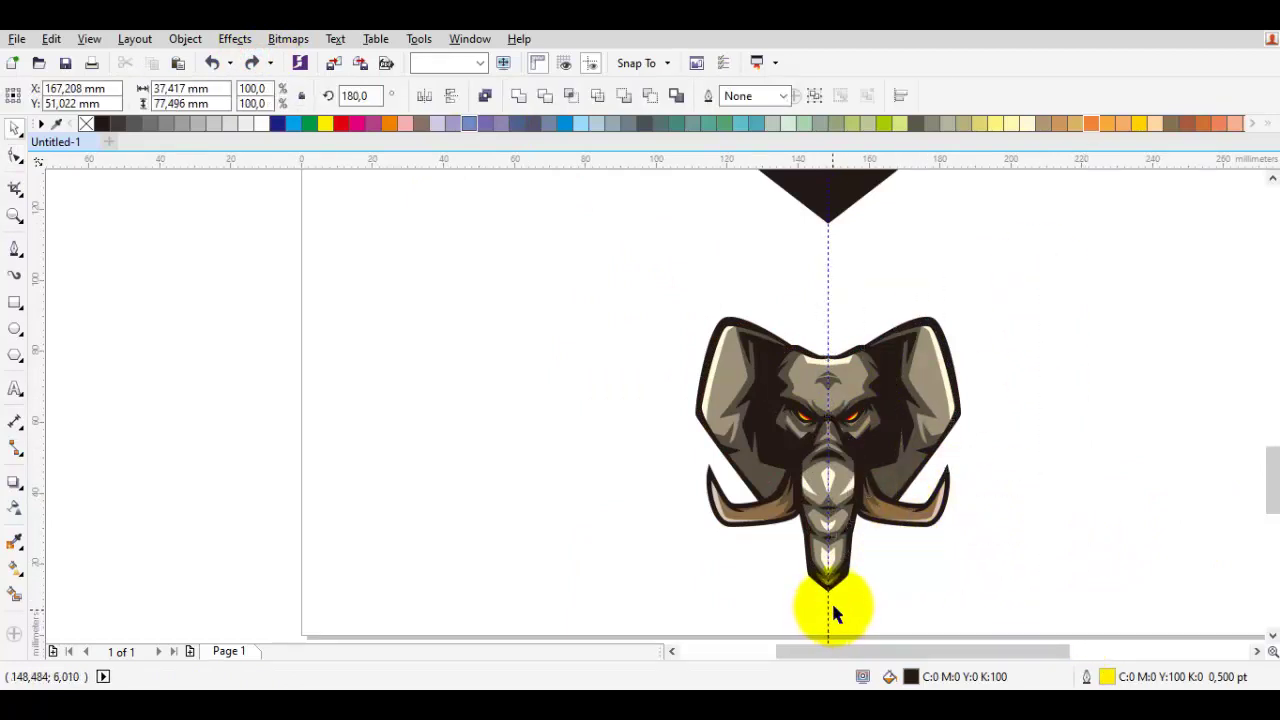
pyautogui.click(823, 337)
# Reshape the dark outline beside the nose on the left half so that its inner edge curves down to the nose's lower corner
pyautogui.scroll(2, 841, 376)
pyautogui.scroll(1, 841, 376)
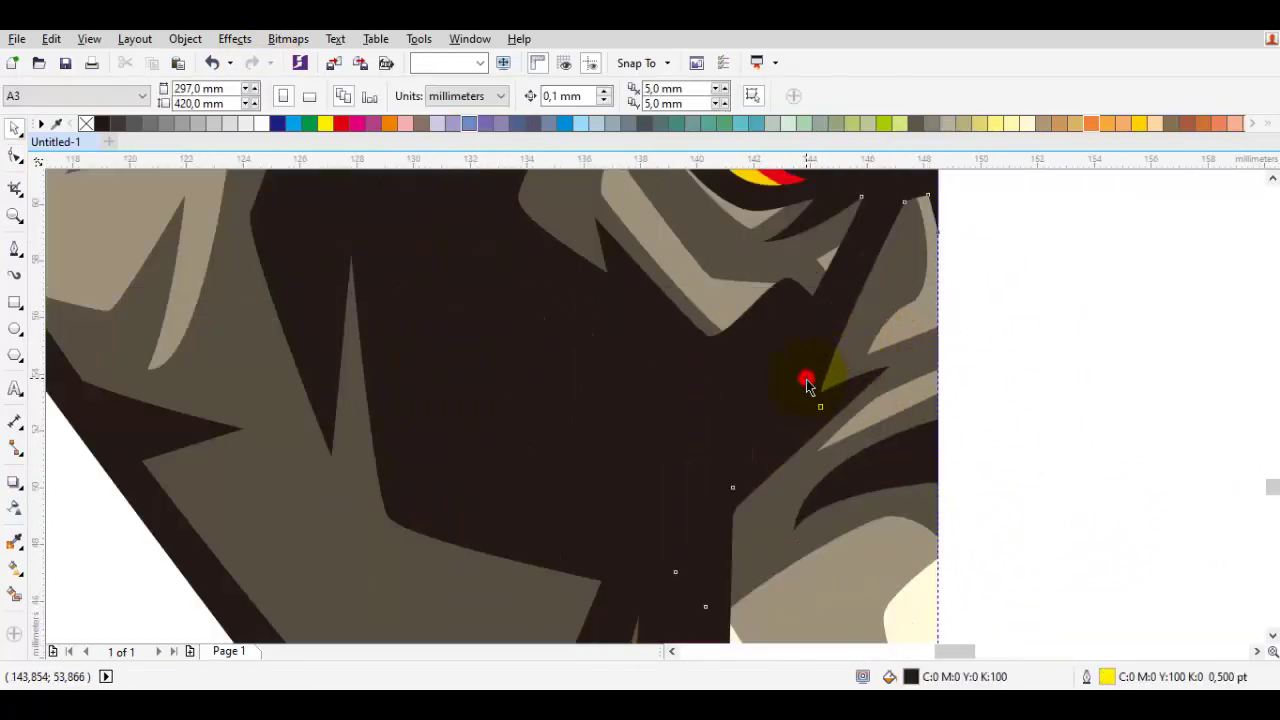
pyautogui.doubleClick(818, 410)
pyautogui.scroll(1, 873, 362)
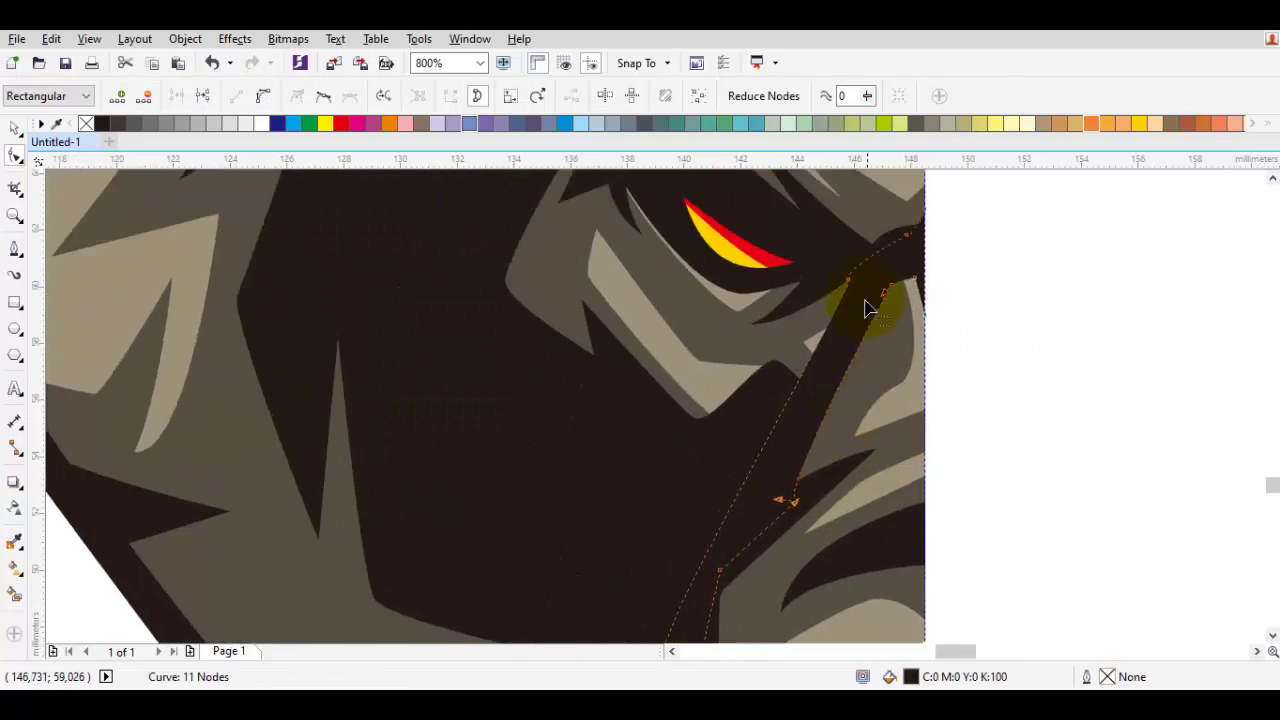
pyautogui.scroll(-2, 848, 361)
pyautogui.press('space')
pyautogui.press('Escape')
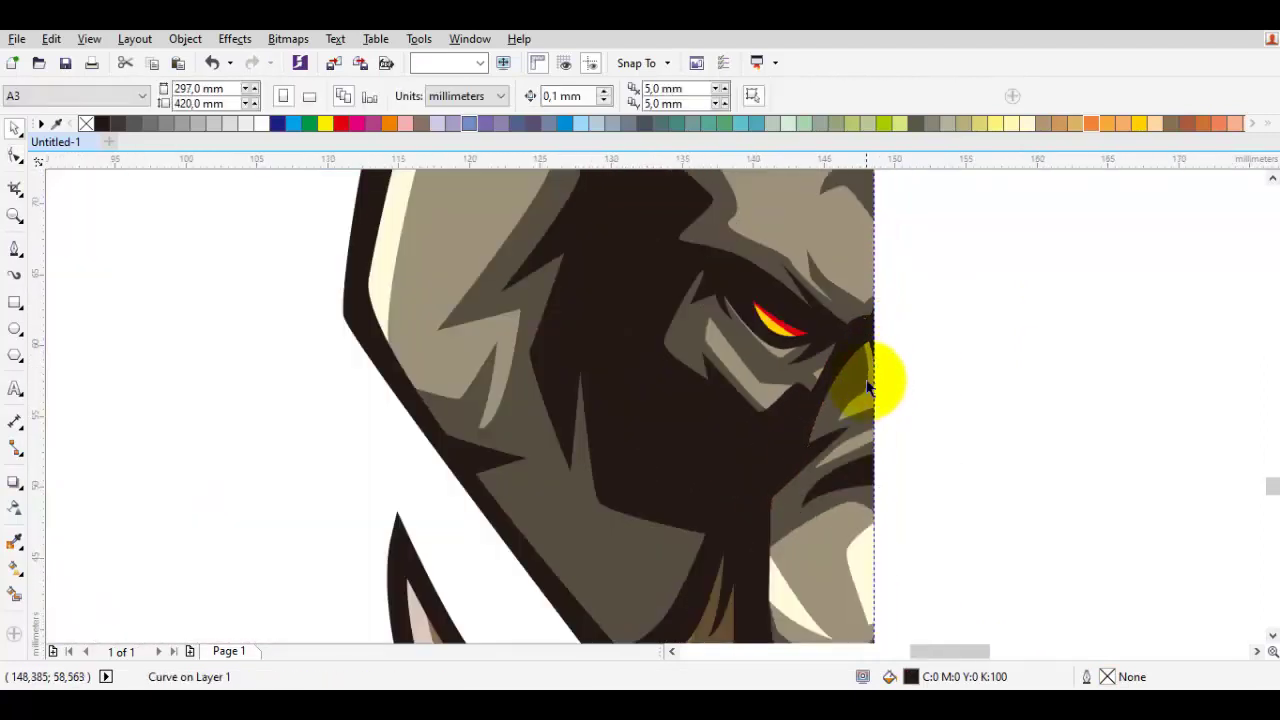
# Adjust the nodes of the dark grey-brown nose side shape to curve its border with the lighter highlight
pyautogui.scroll(2, 868, 381)
pyautogui.click(880, 368)
pyautogui.press('space')
pyautogui.click(842, 304)
pyautogui.click(842, 440)
pyautogui.moveTo(842, 440); pyautogui.dragTo(813, 458)
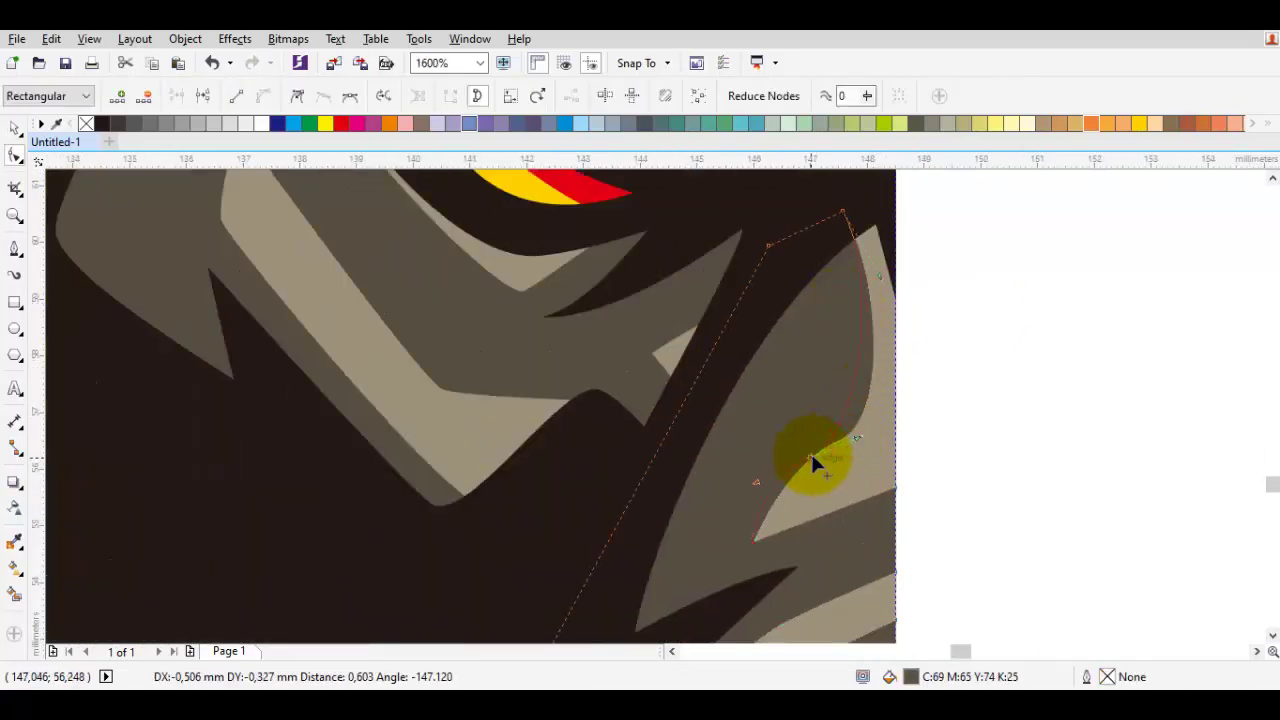
pyautogui.press('space')
# Move the upper node of the dark strip beside the upper trunk outward to expose more of the trunk's edge
pyautogui.scroll(-2, 813, 458)
pyautogui.click(914, 453)
pyautogui.moveTo(914, 448); pyautogui.dragTo(917, 335)
pyautogui.scroll(-1, 917, 335)
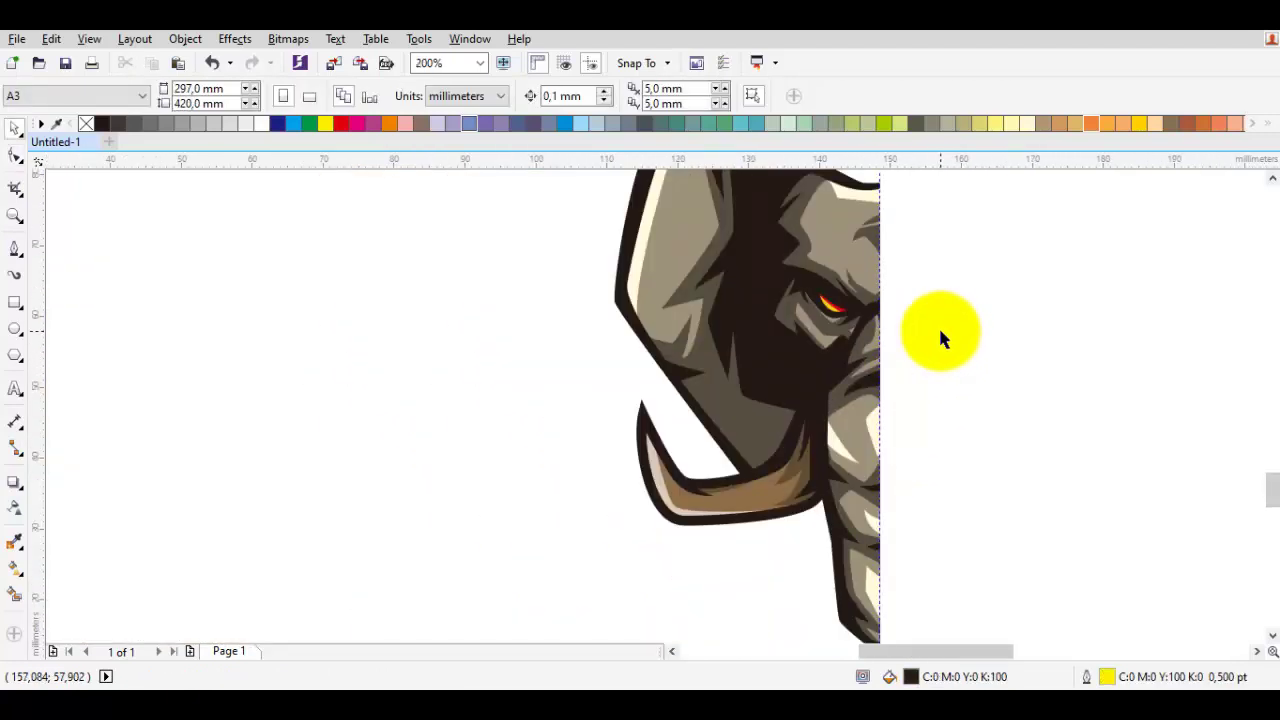
pyautogui.scroll(2, 830, 395)
pyautogui.click(828, 392)
pyautogui.press('space')
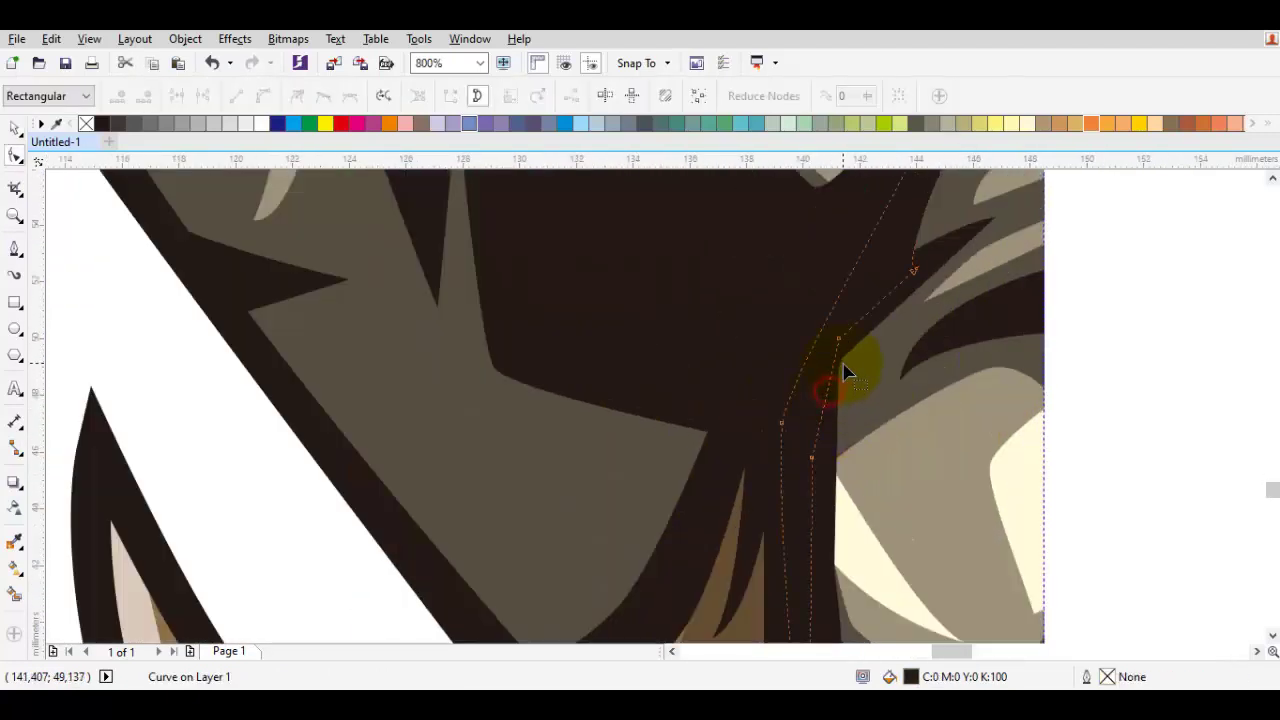
pyautogui.click(845, 347)
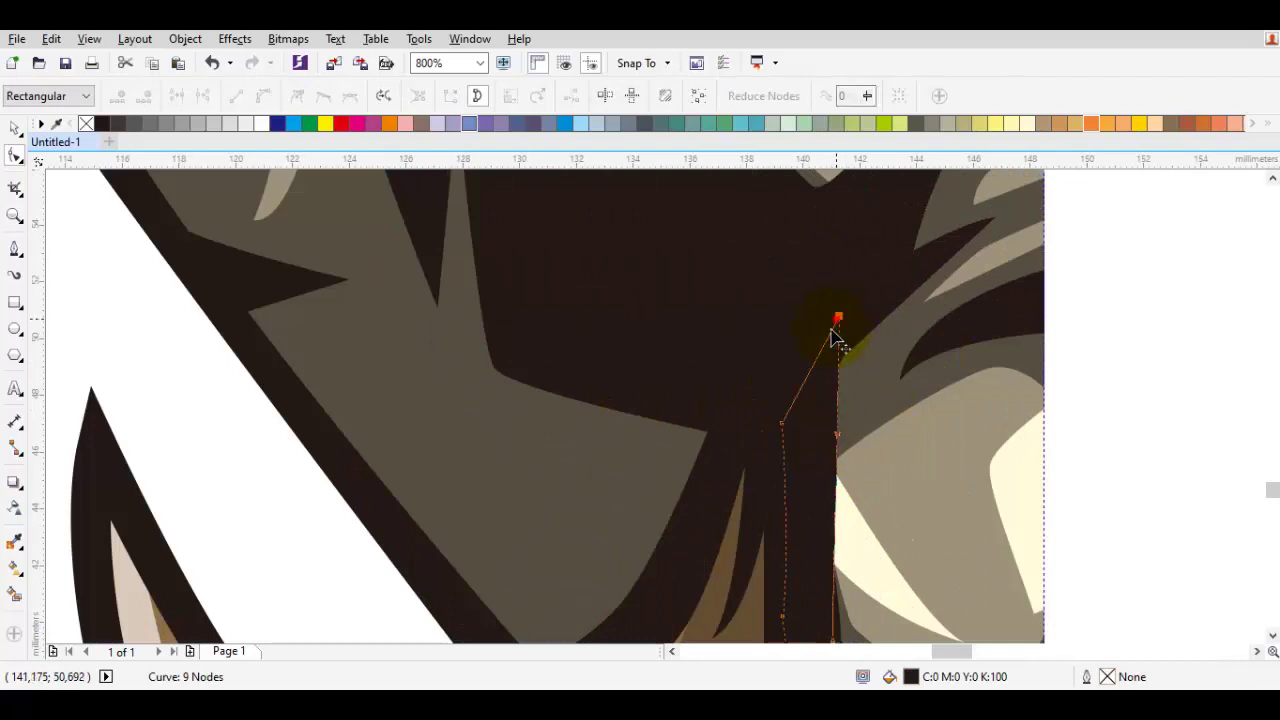
pyautogui.moveTo(832, 331); pyautogui.dragTo(818, 357)
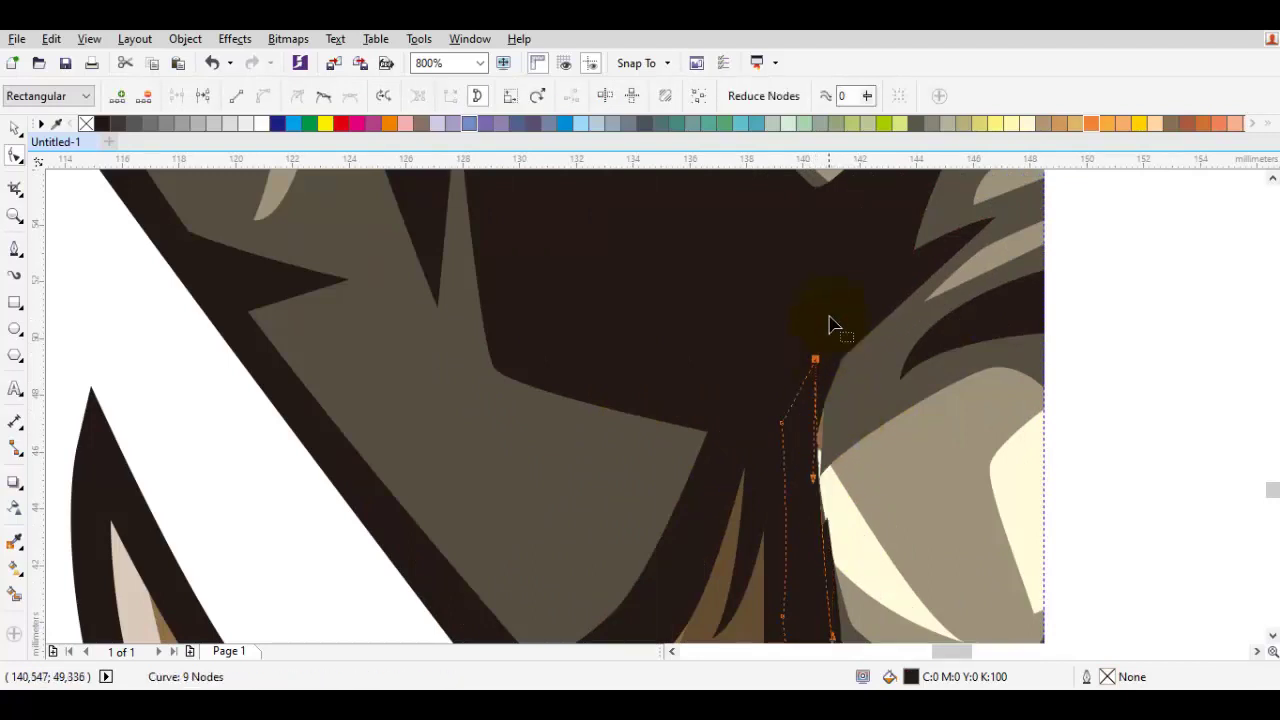
# Rework the nodes of the dark shapes between the tusk base and the upper trunk to clean up the trunk's side
pyautogui.hotkey('ctrl', 'a')
pyautogui.rightClick(826, 293)
pyautogui.click(875, 401)
pyautogui.rightClick(819, 282)
pyautogui.click(873, 365)
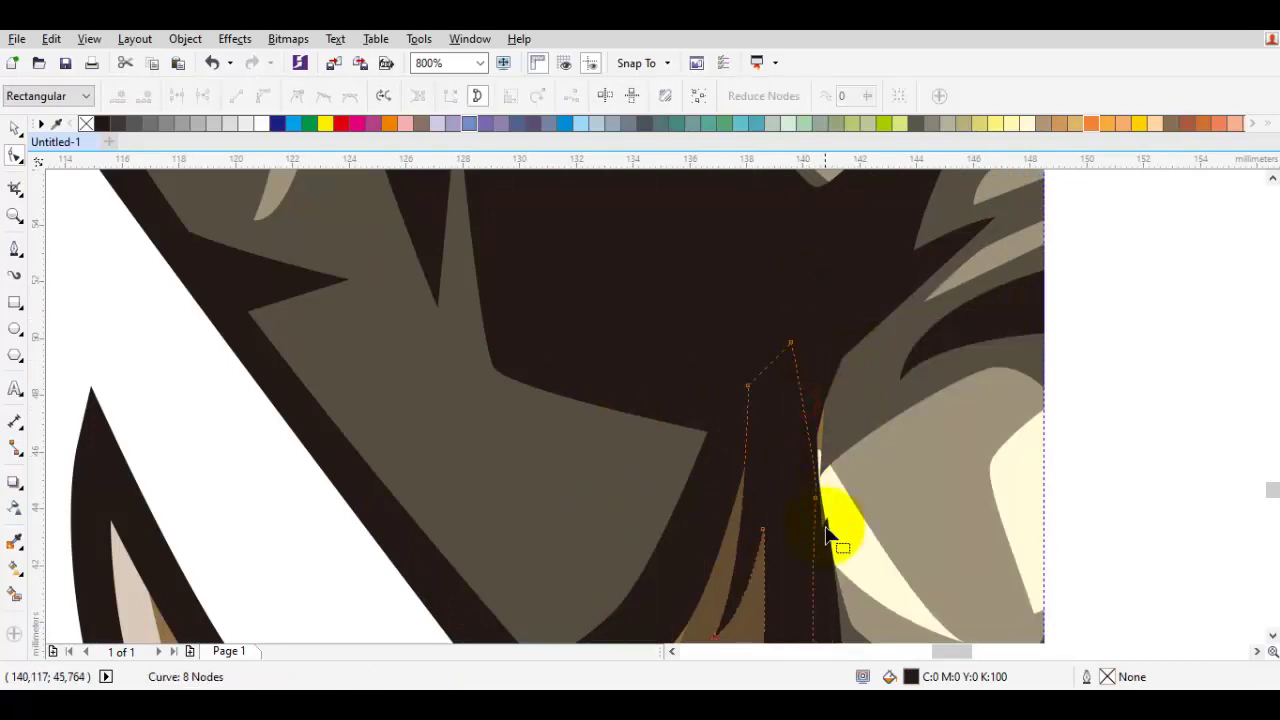
pyautogui.moveTo(823, 485); pyautogui.dragTo(848, 290)
pyautogui.press('space')
pyautogui.press('Escape')
# Reshape the small four-node dark curve along the trunk's outer edge beside the cream highlight
pyautogui.scroll(-1, 853, 421)
pyautogui.scroll(1, 843, 499)
pyautogui.click(832, 460)
pyautogui.press('space')
pyautogui.scroll(1, 838, 500)
pyautogui.scroll(-1, 910, 451)
pyautogui.scroll(1, 897, 526)
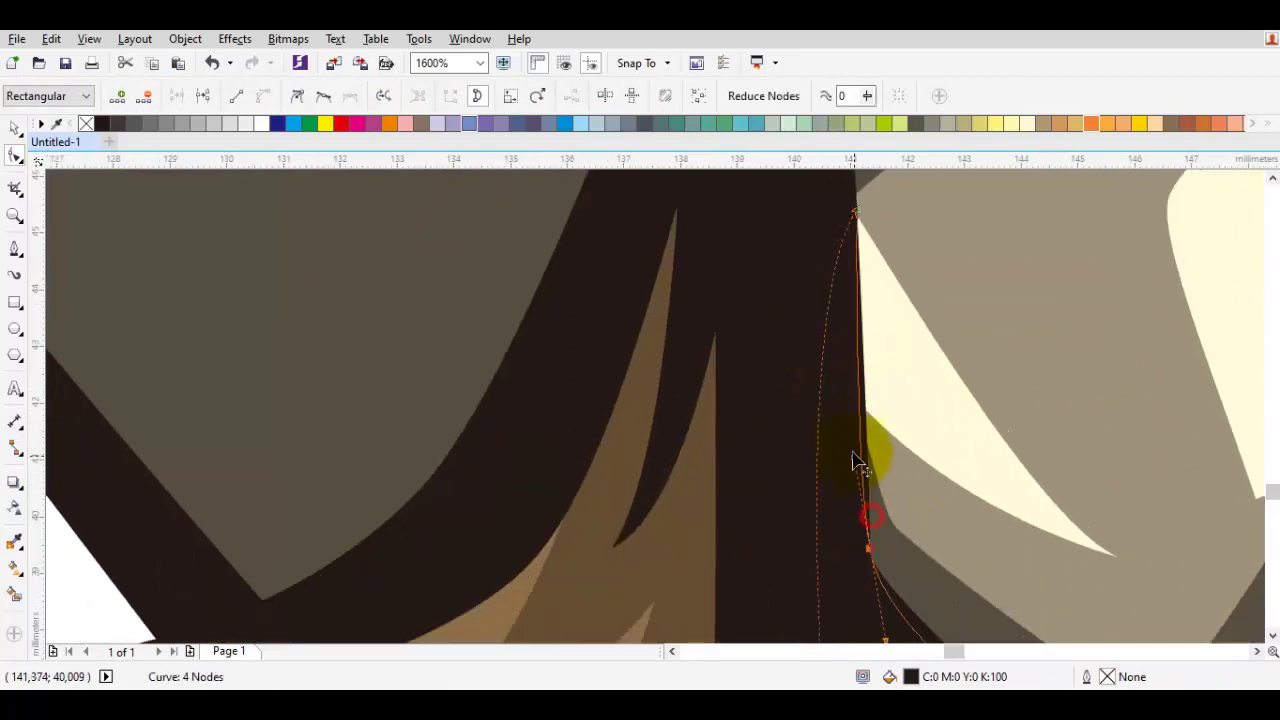
pyautogui.moveTo(866, 519); pyautogui.dragTo(862, 447)
pyautogui.press('space')
pyautogui.press('Escape')
pyautogui.scroll(-4, 1043, 486)
pyautogui.scroll(1, 1089, 474)
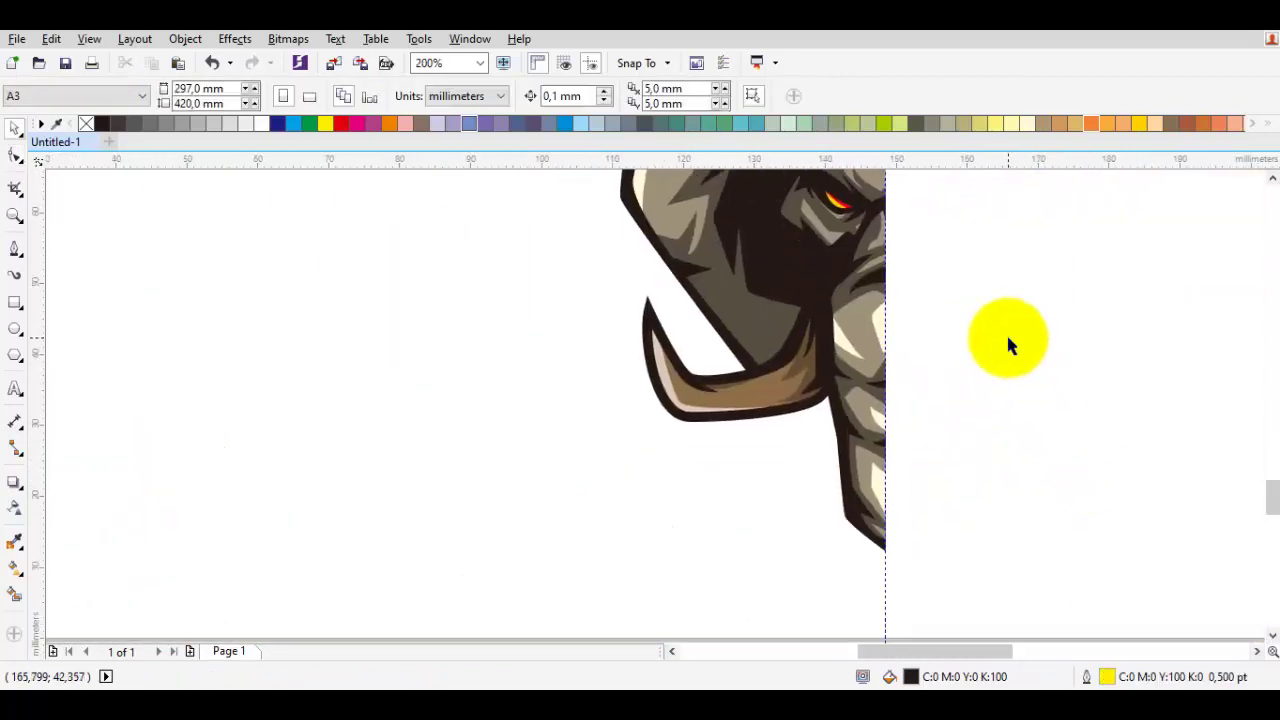
# Move the dark outline's nodes at the nose's lower corner outward to lengthen the nose shading's point
pyautogui.scroll(2, 820, 360)
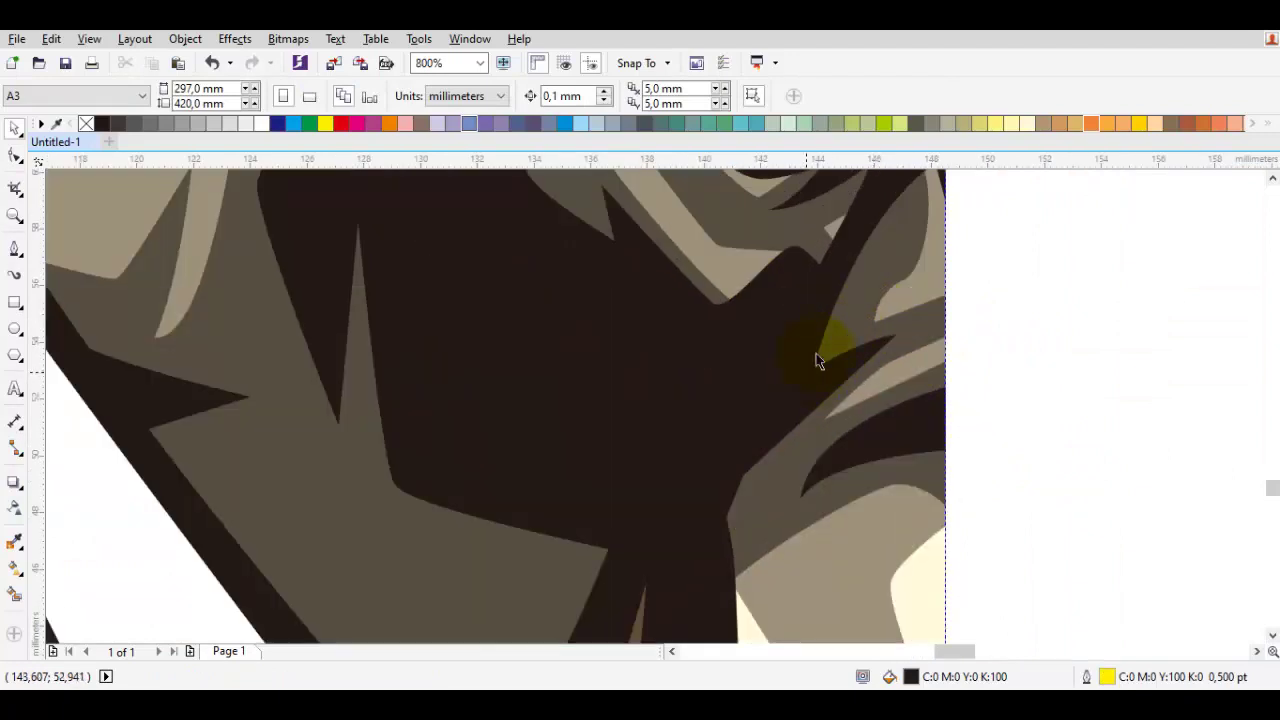
pyautogui.click(858, 334)
pyautogui.press('F10')
pyautogui.moveTo(814, 466)
pyautogui.mouseDown()
pyautogui.moveTo(783, 492)
pyautogui.moveTo(795, 460)
pyautogui.mouseUp()
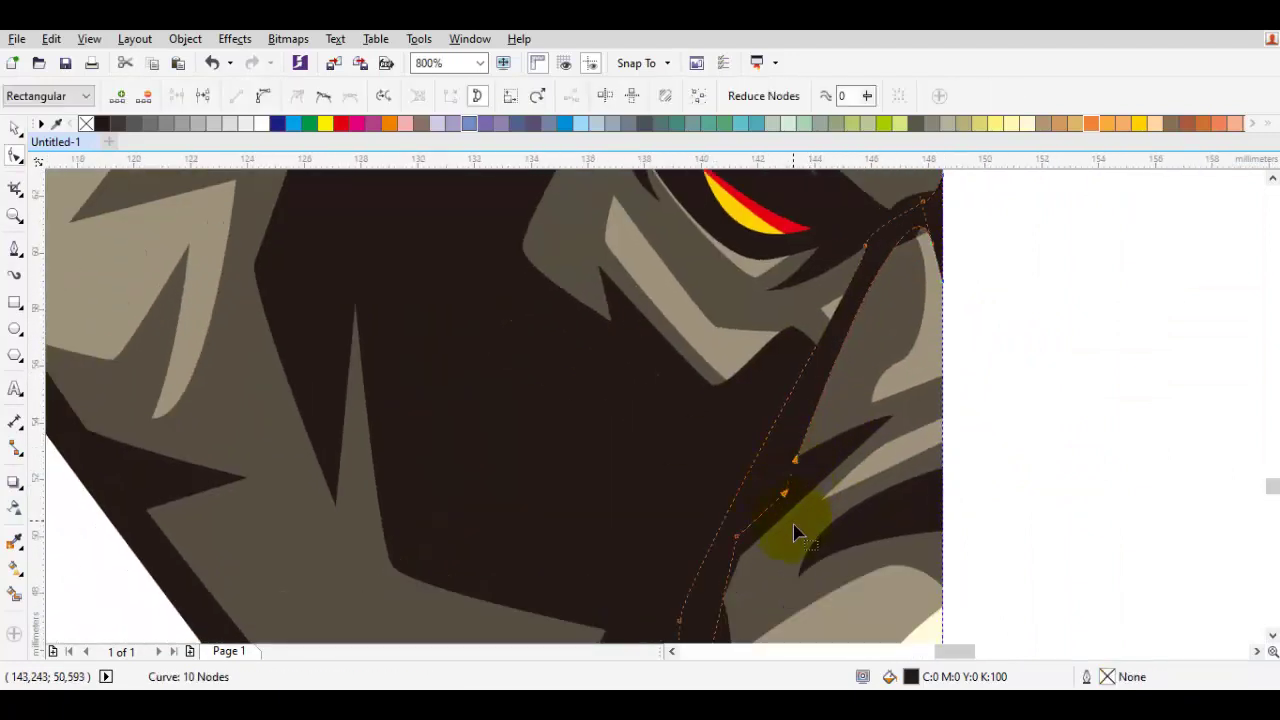
pyautogui.moveTo(782, 506); pyautogui.dragTo(943, 277)
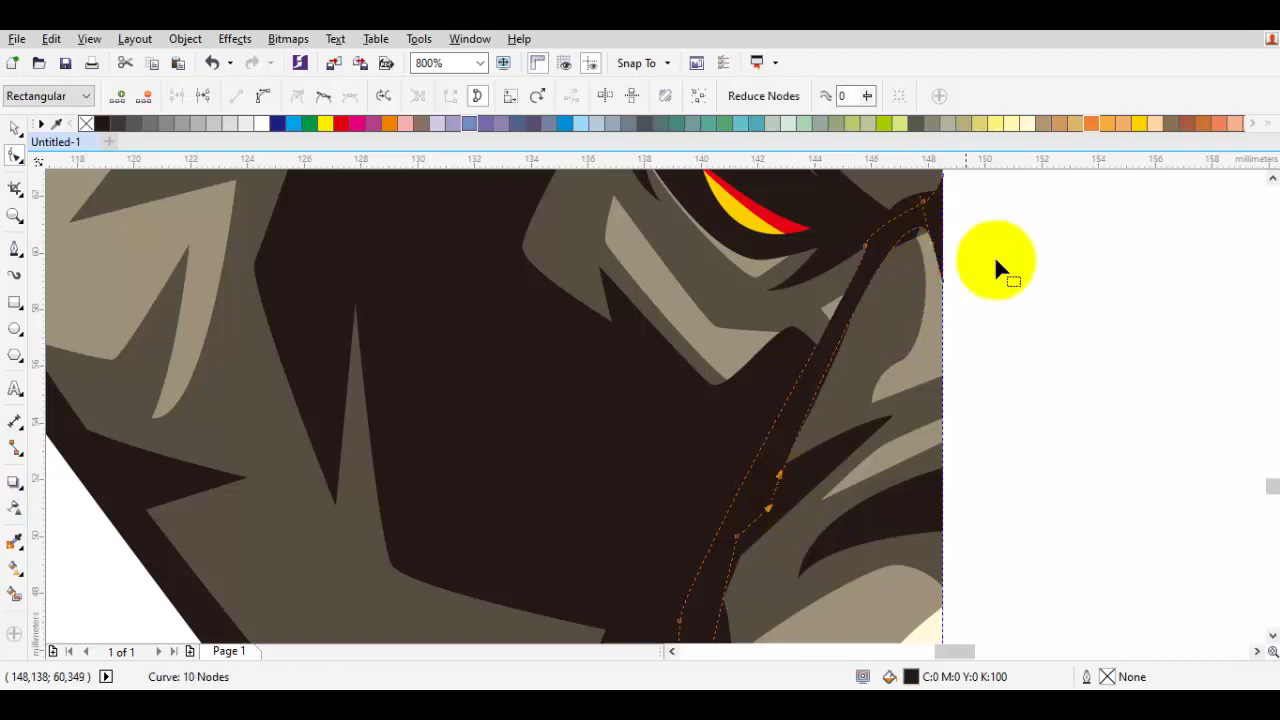
# Reshape the tip of the dark nose-bridge shape at the centre line into a blunt lower edge
pyautogui.rightClick(1050, 258)
pyautogui.click(1110, 348)
pyautogui.scroll(1, 914, 263)
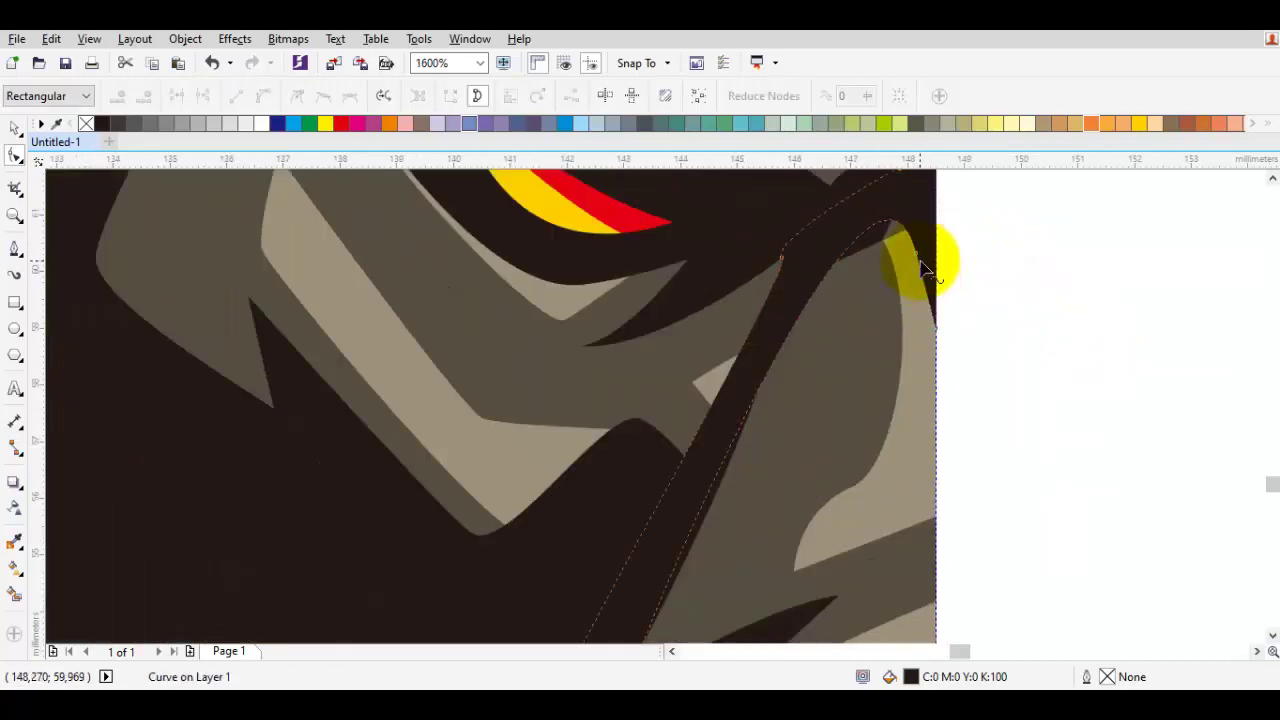
pyautogui.moveTo(929, 271); pyautogui.dragTo(920, 323)
pyautogui.click(1020, 350)
pyautogui.scroll(-1, 1025, 352)
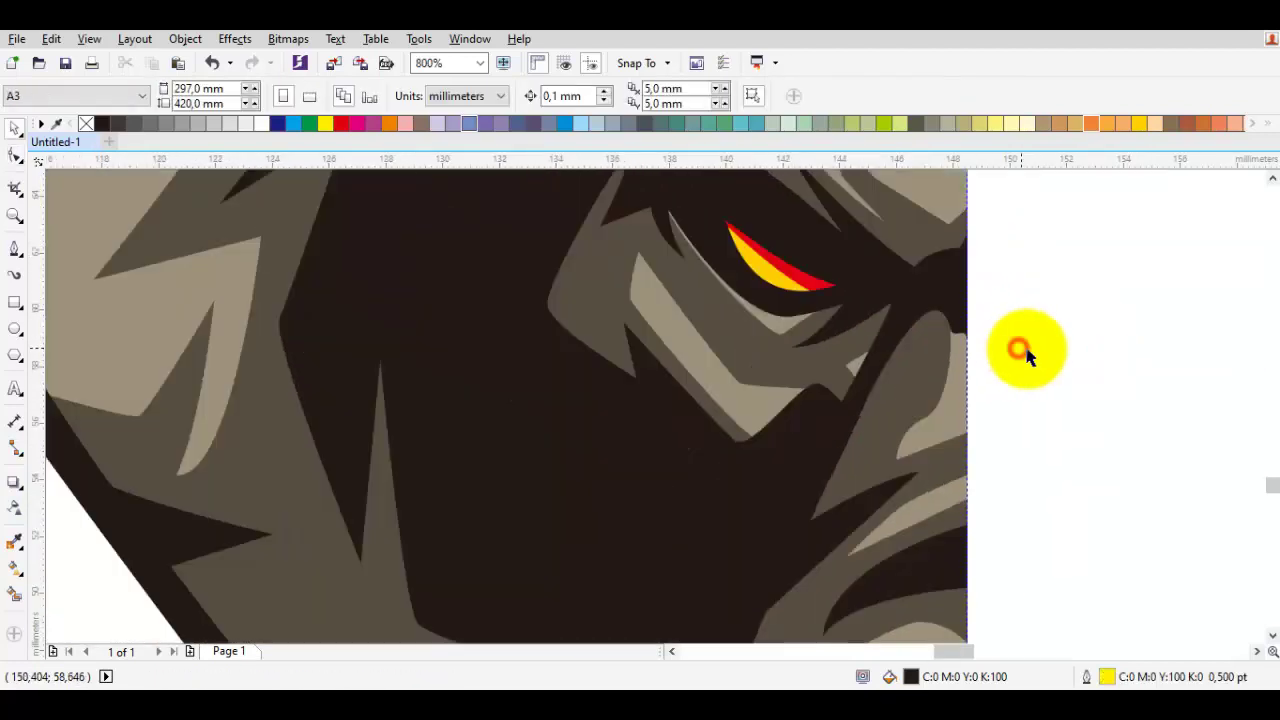
# Select the whole left half of the head and mirror a copy across the centre guideline
pyautogui.scroll(-2, 1045, 371)
pyautogui.scroll(-1, 1021, 387)
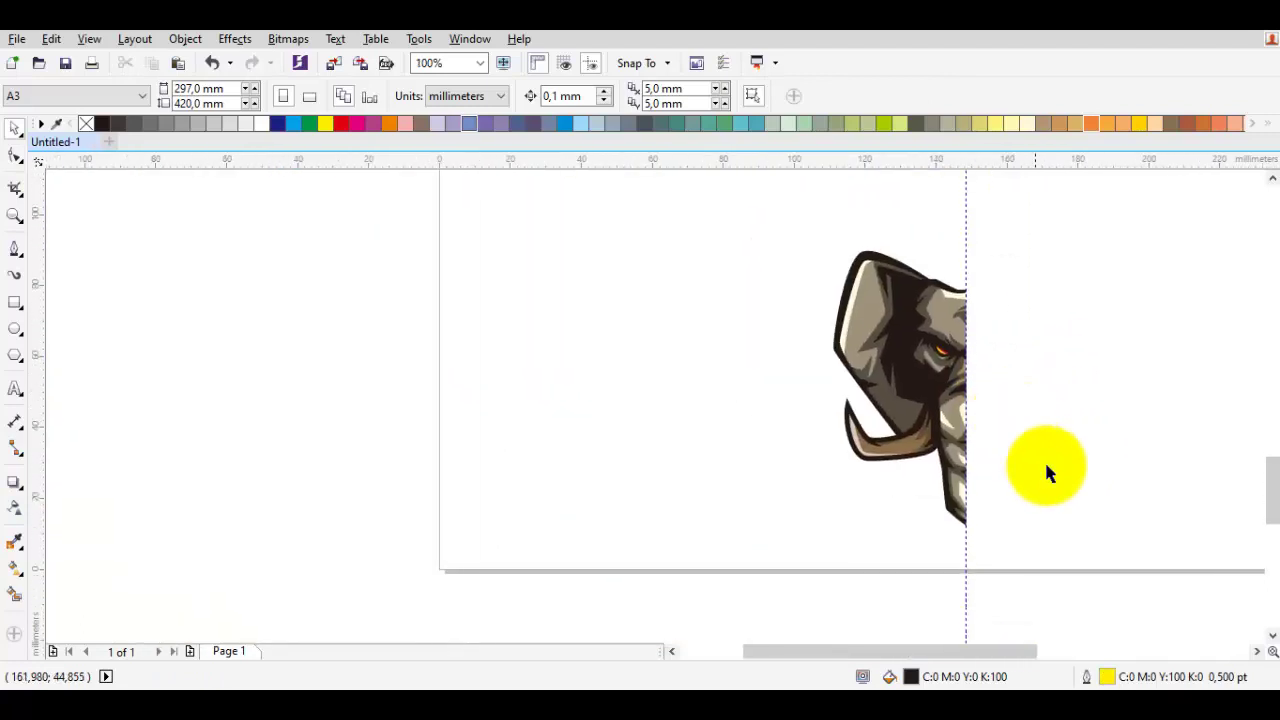
pyautogui.moveTo(1063, 543); pyautogui.dragTo(798, 249)
pyautogui.moveTo(972, 388); pyautogui.dragTo(880, 394)
pyautogui.moveTo(886, 362); pyautogui.dragTo(783, 314)
# Examine the re-mirrored head as a whole and up close, checking the face, trunk, tusks and forehead shape
pyautogui.scroll(1, 995, 326)
pyautogui.scroll(2, 943, 306)
pyautogui.scroll(-2, 904, 350)
pyautogui.scroll(-1, 1158, 420)
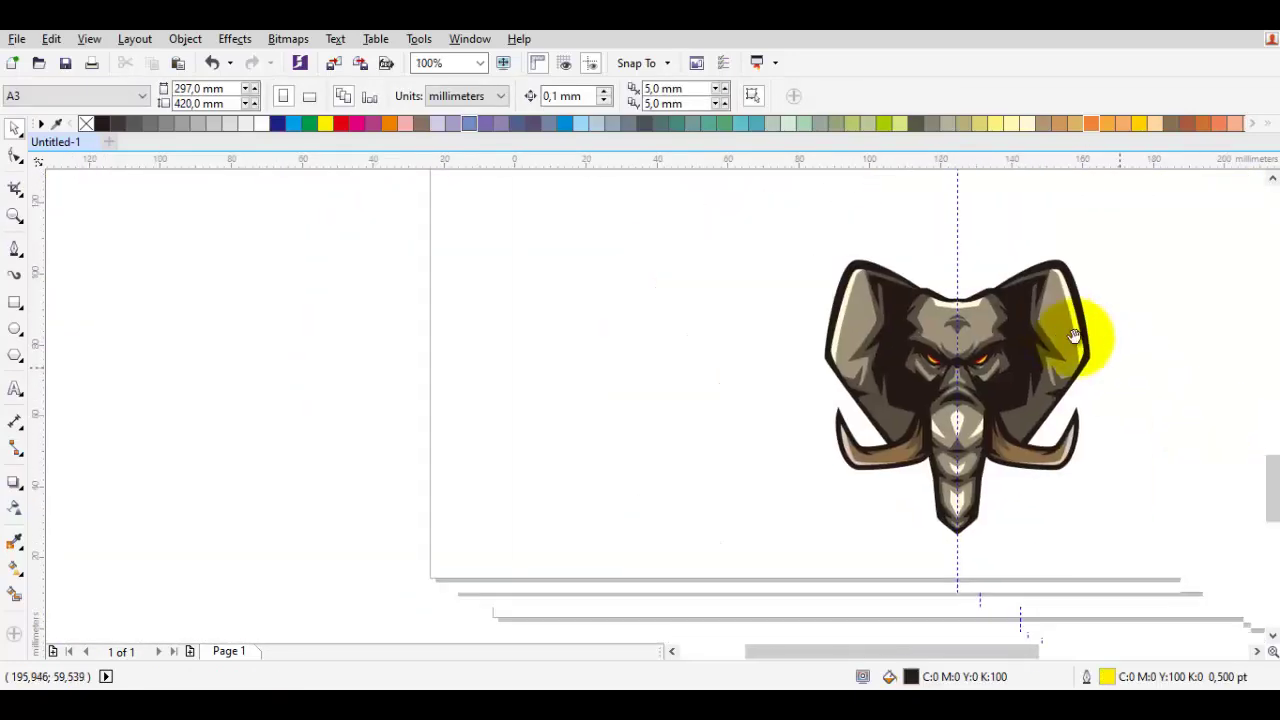
pyautogui.scroll(1, 930, 400)
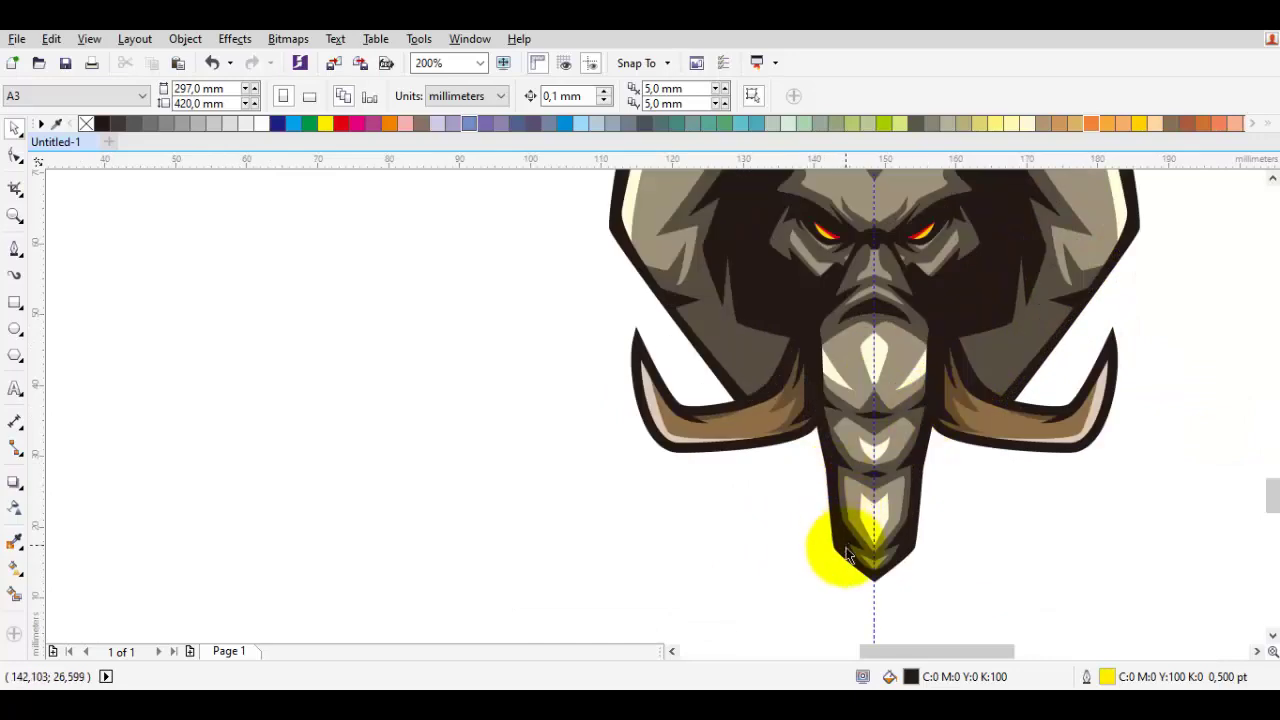
pyautogui.scroll(1, 849, 357)
pyautogui.press('F10')
pyautogui.click(812, 329)
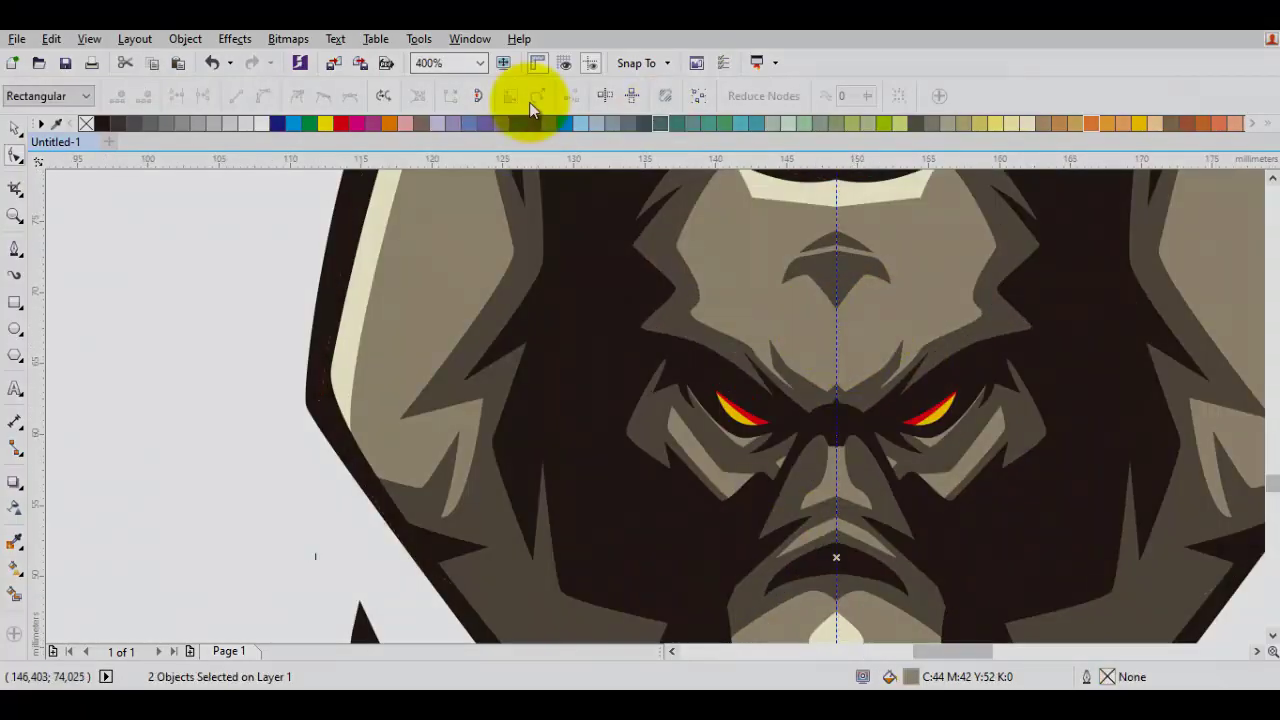